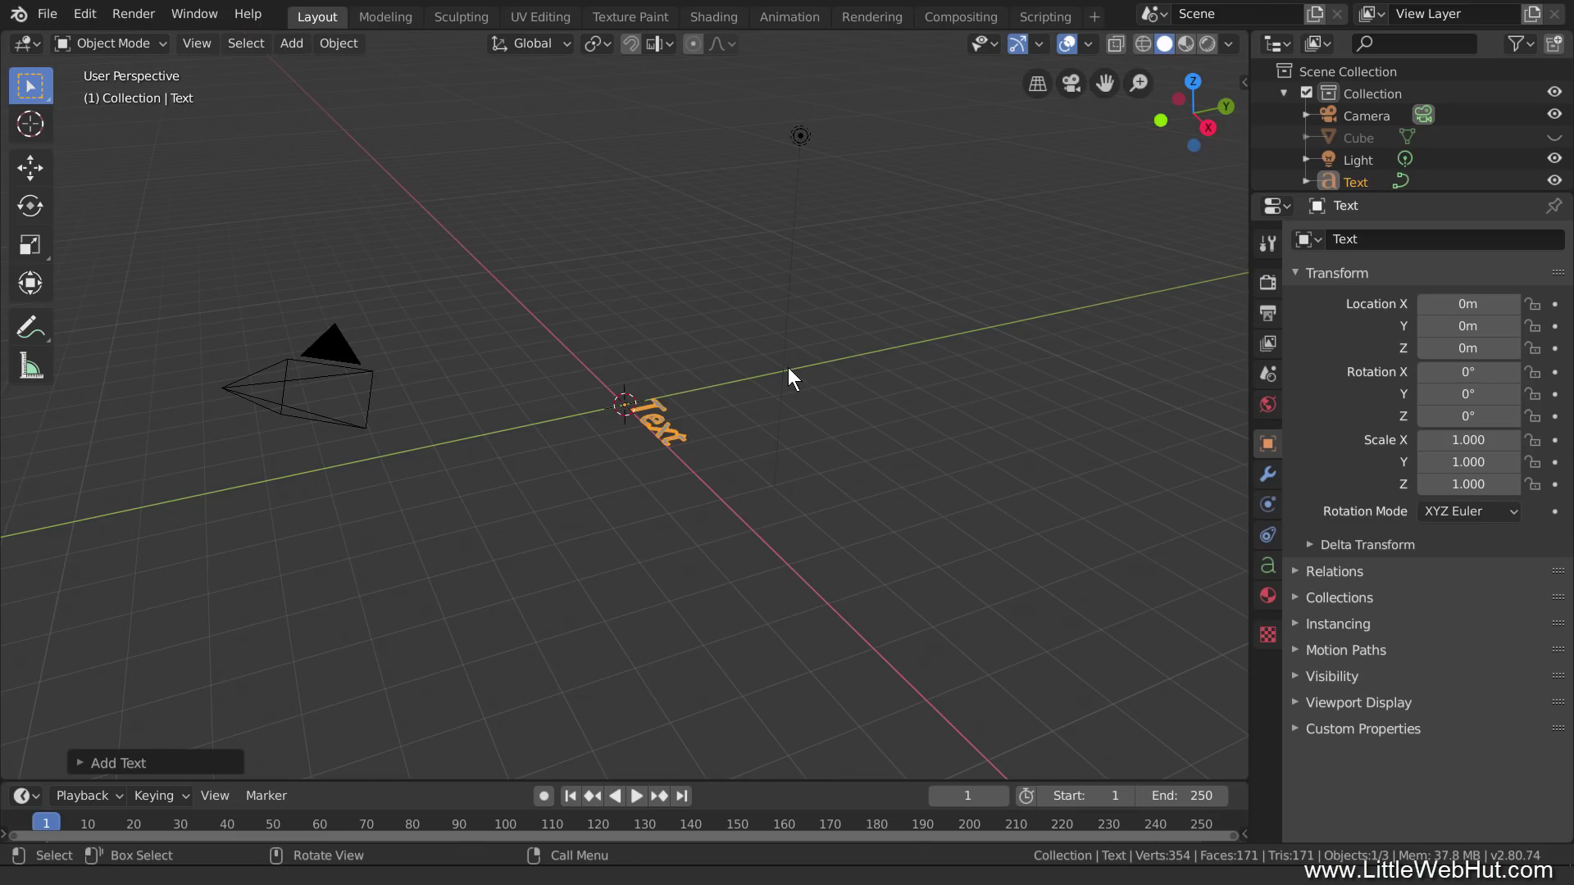
Step: Rotate the text object 90° around the global X axis so it stands upright
scroll(789, 368, "up", 4)
scroll(789, 378, "up", 2)
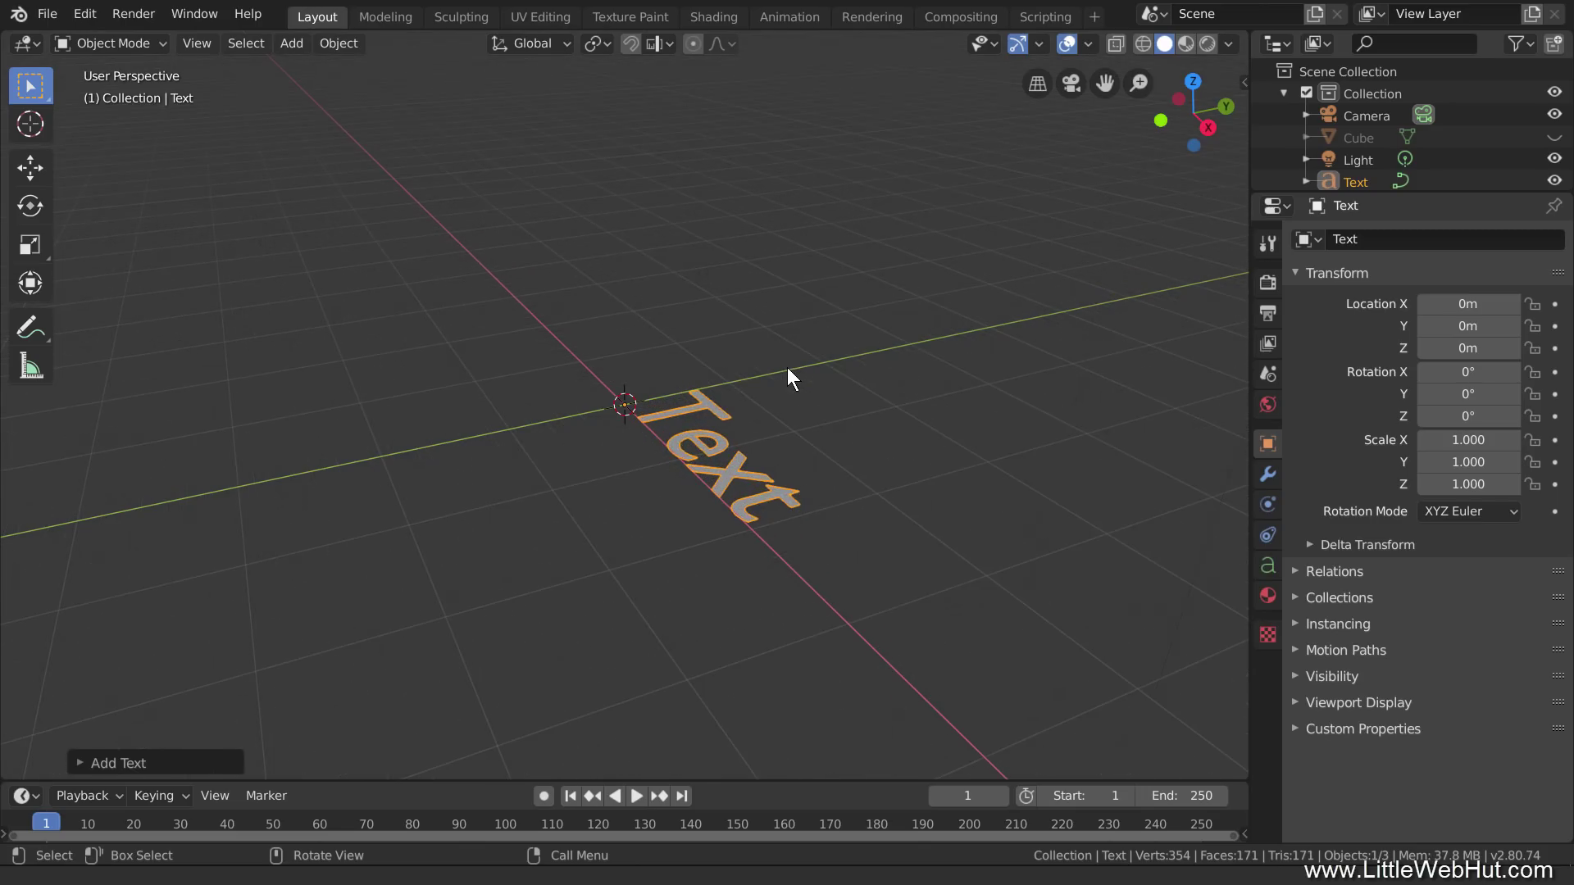
left_click(91, 762)
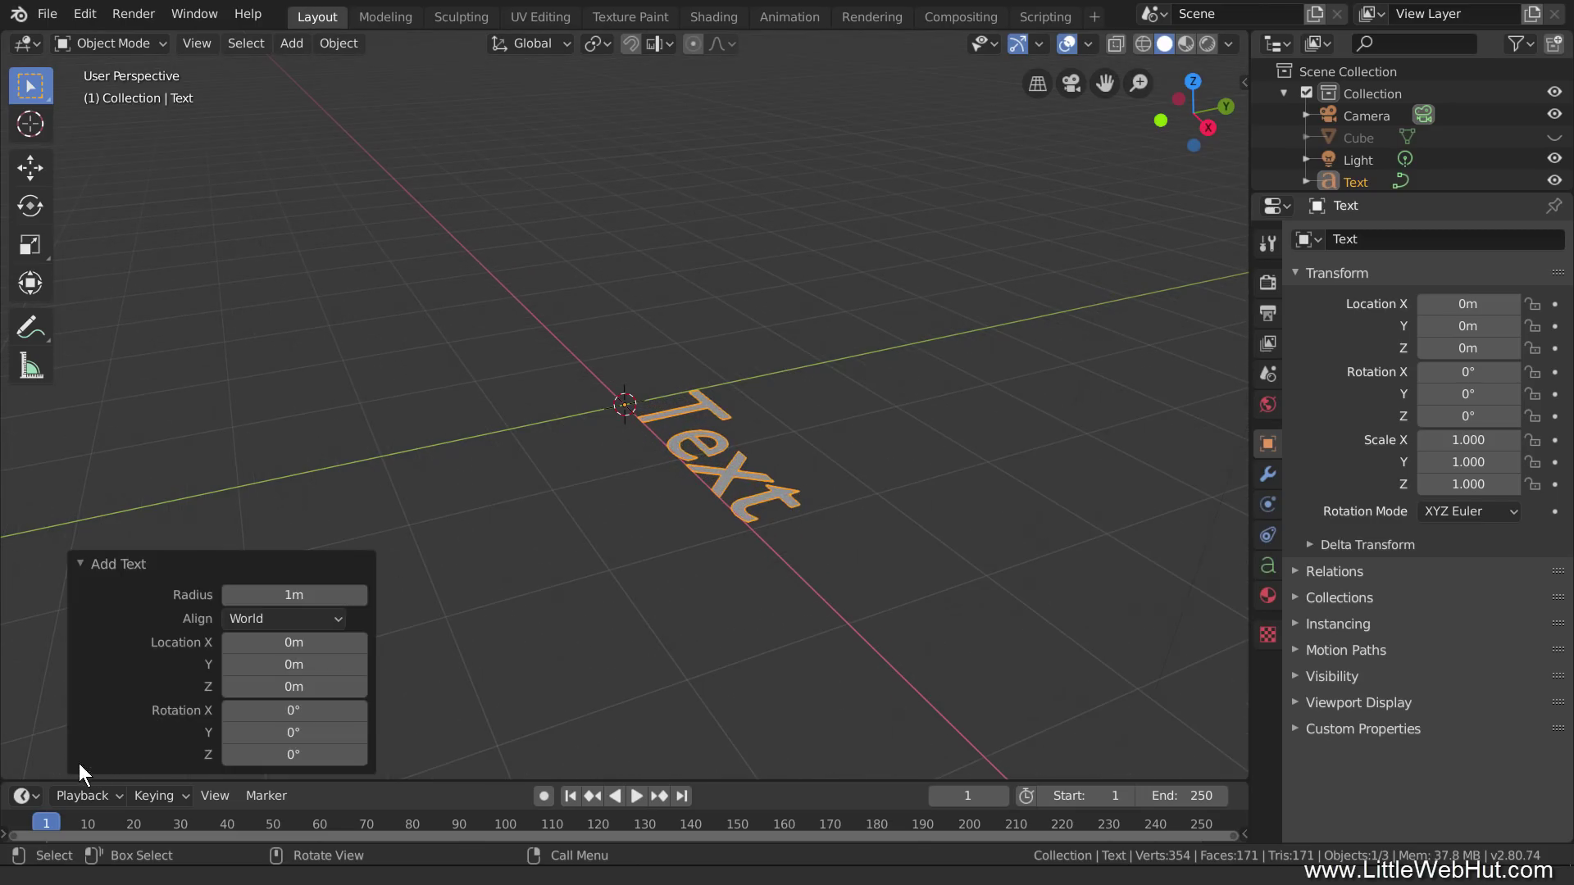
key("r")
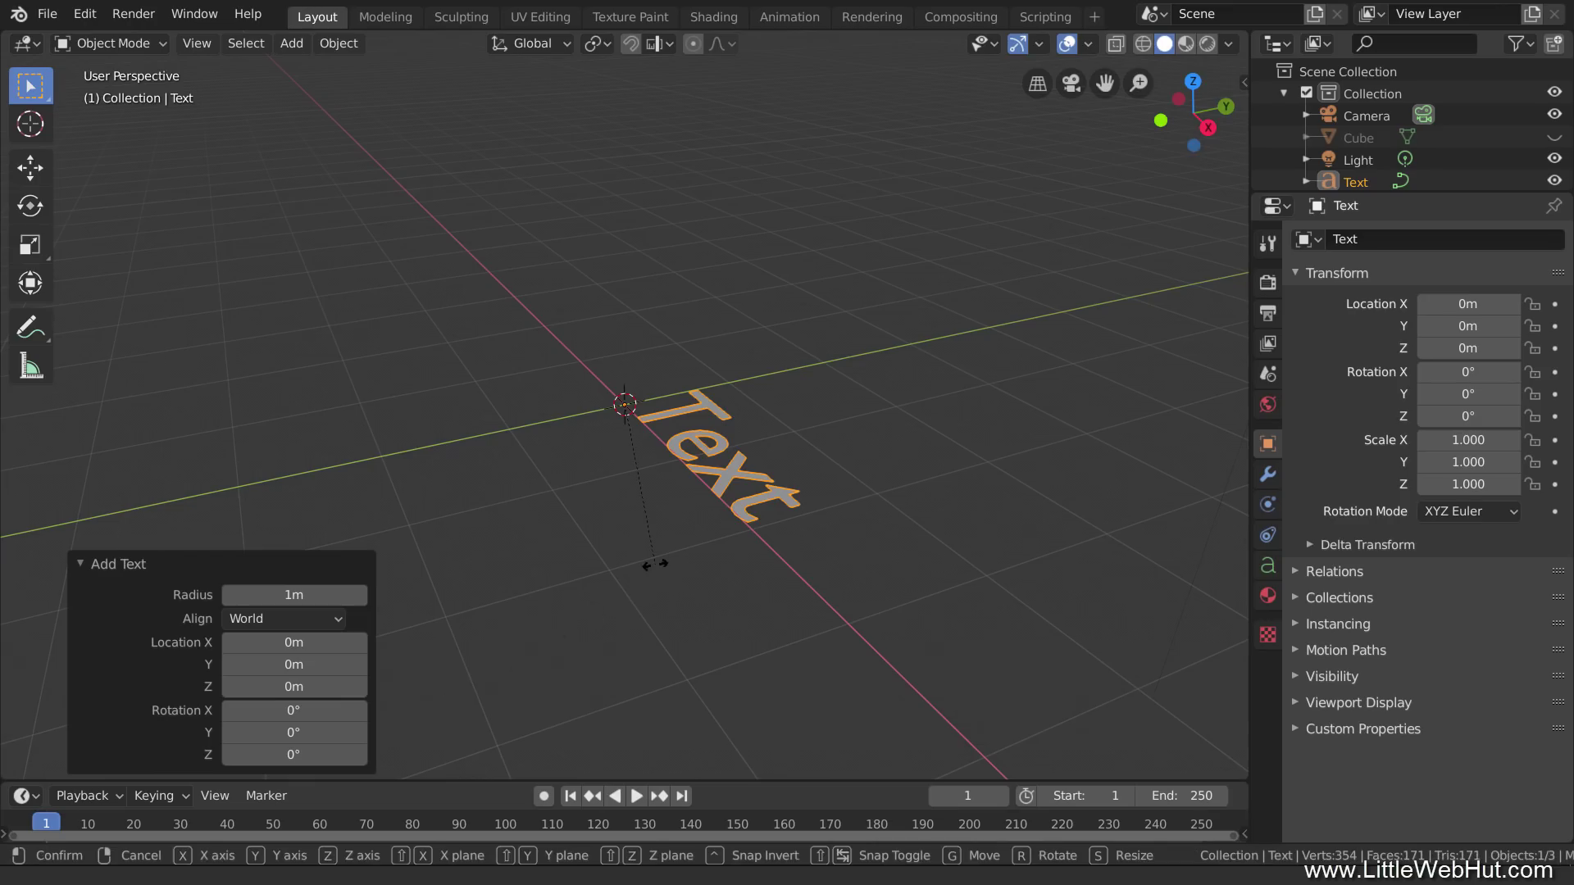
type("x")
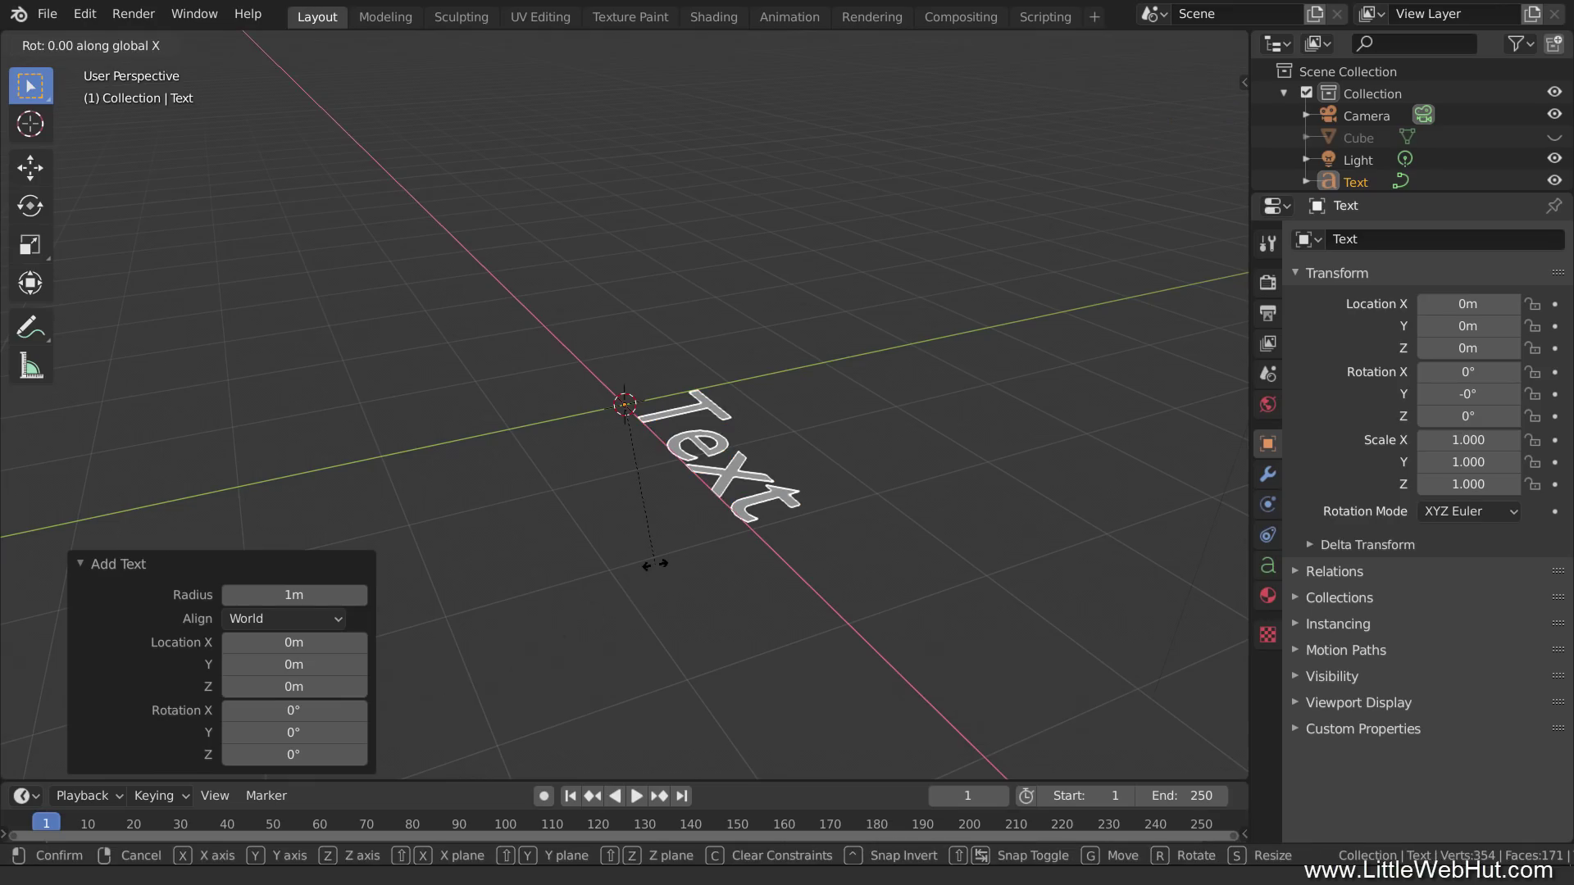
type("90")
key("Return")
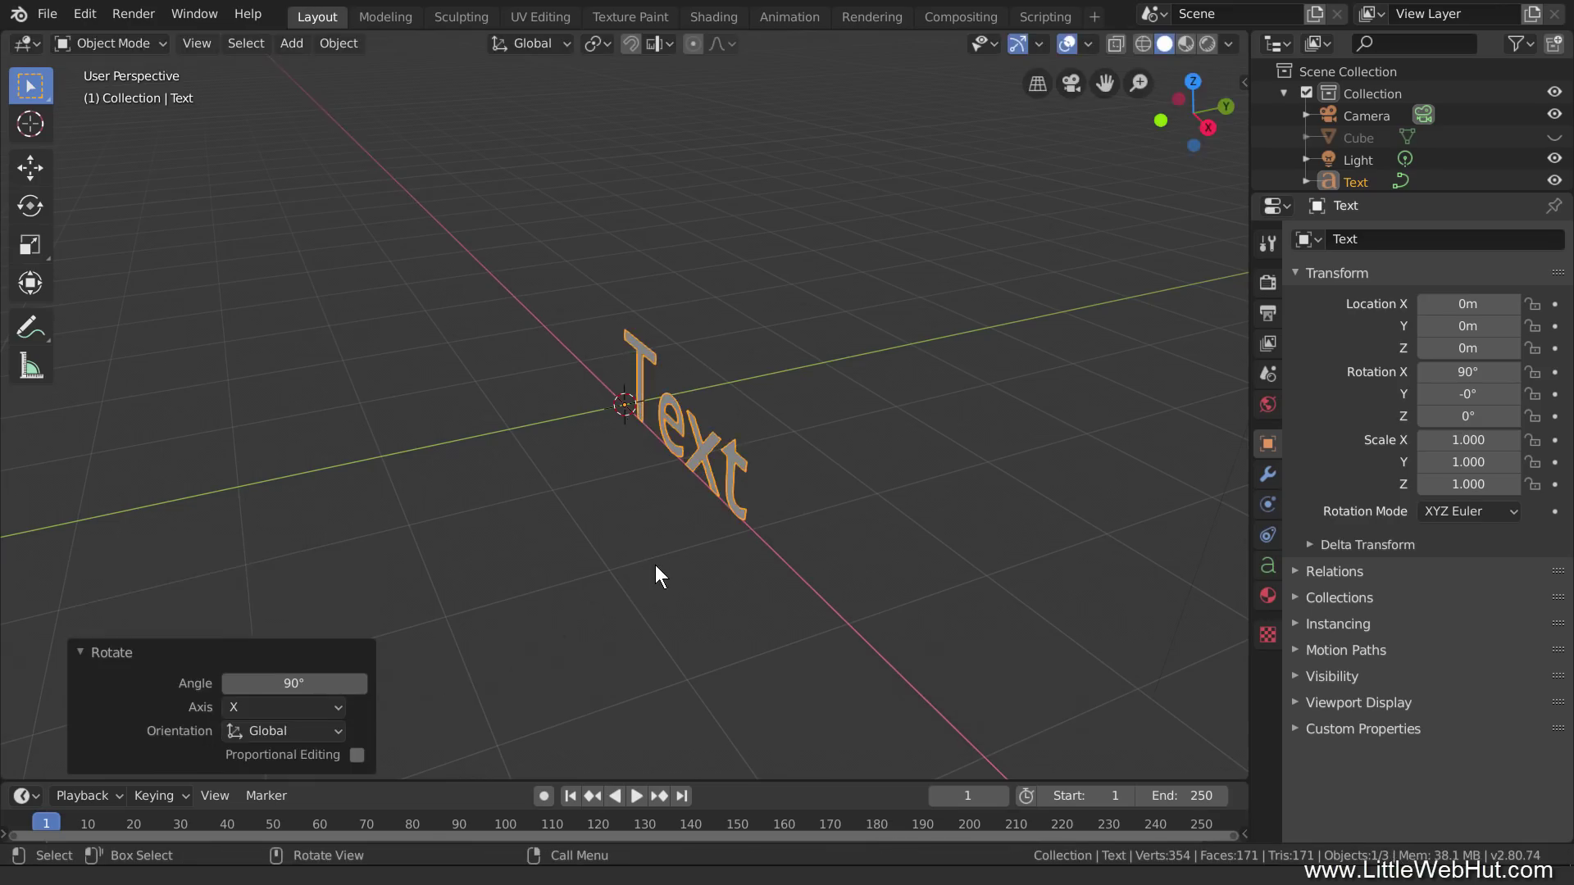
Step: Replace the text object's default wording with "Blender" and return to Object Mode
key("Tab")
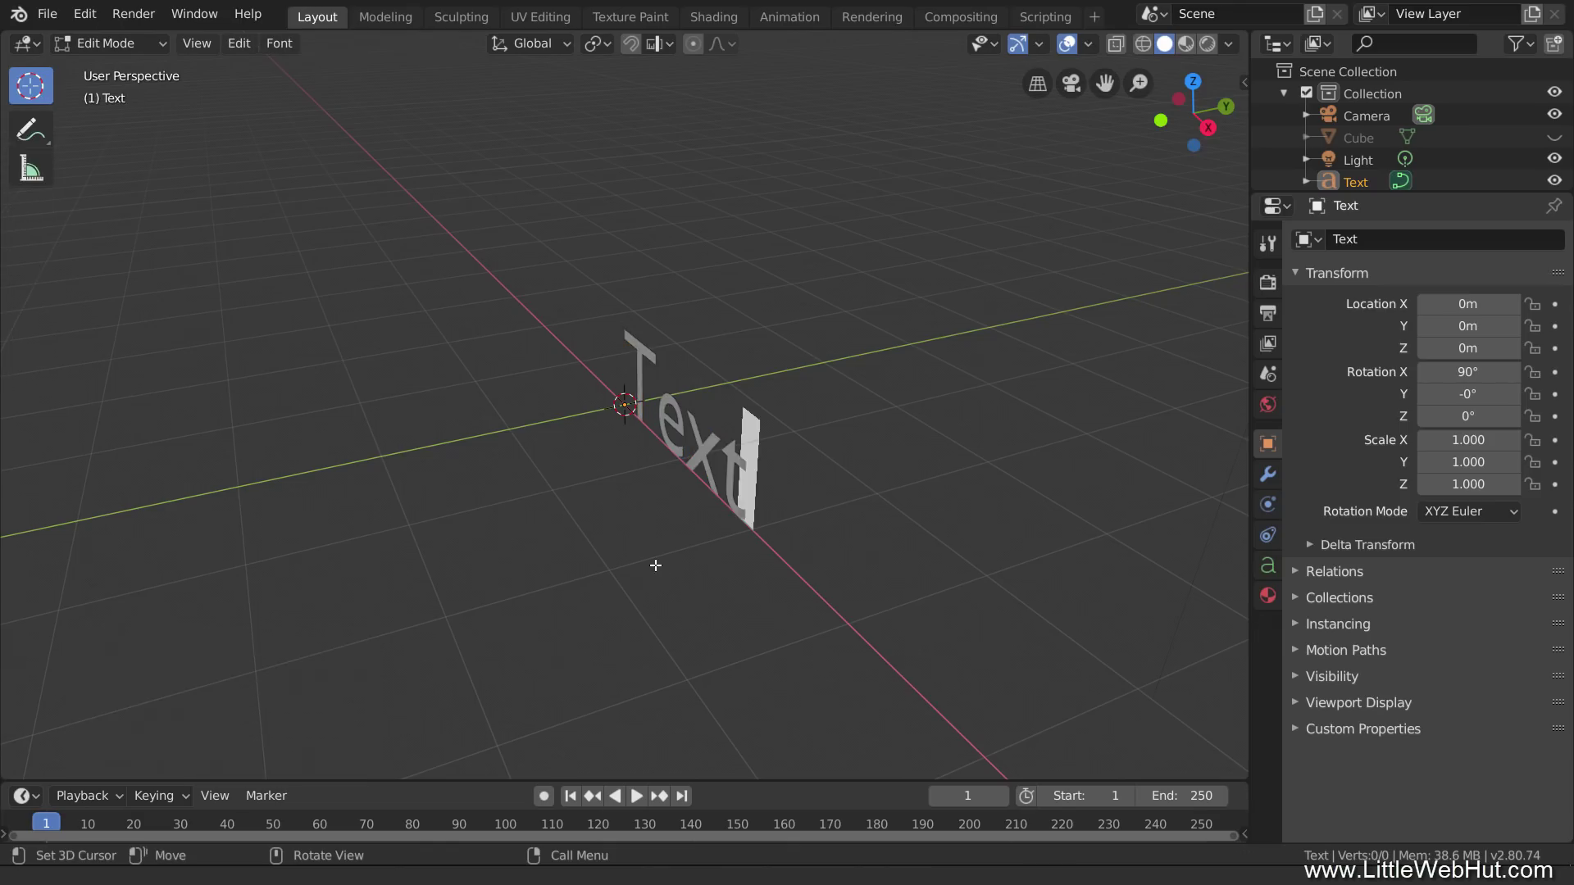
key("BackSpace")
key("BackSpace")
key("BackSpace")
key("BackSpace")
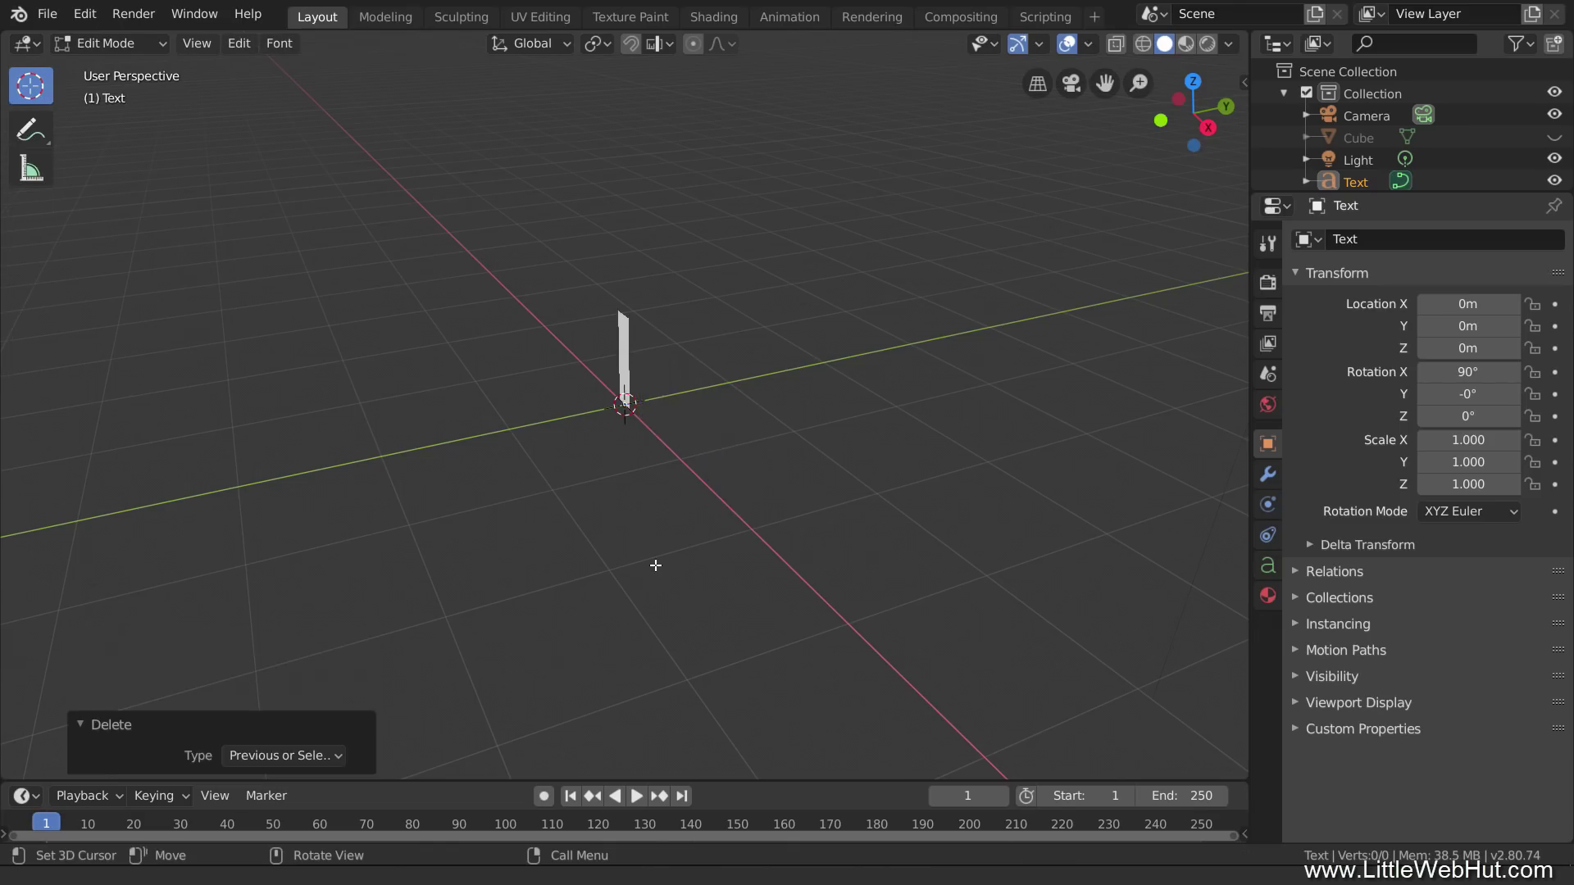
type("Blender")
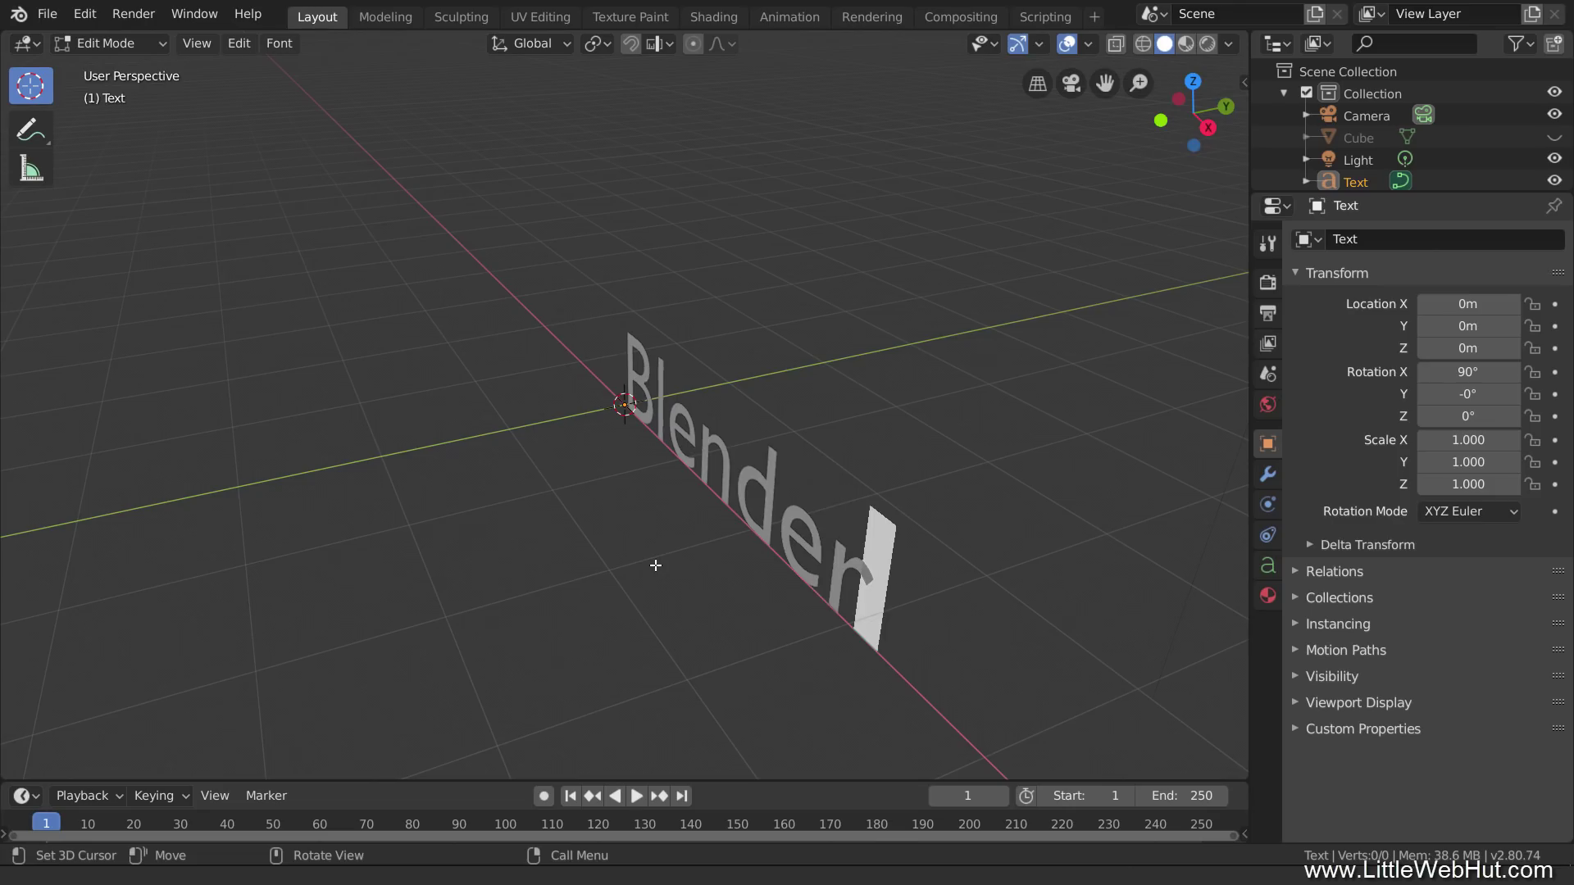
key("Tab")
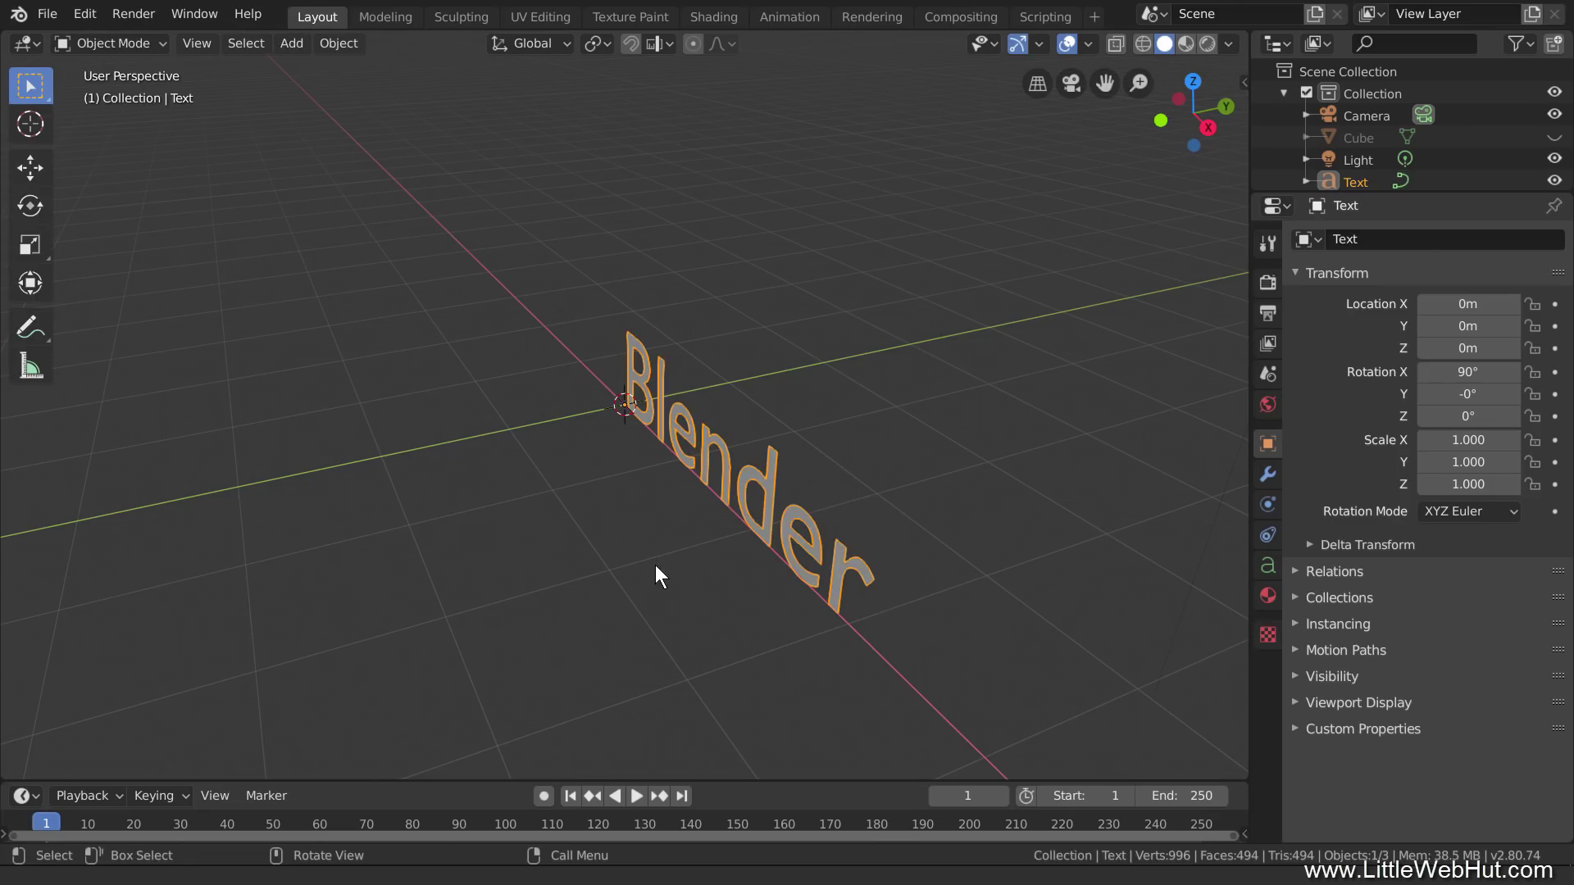
Step: Give the text depth by setting its geometry Extrude to 0.1 m
left_click(1268, 565)
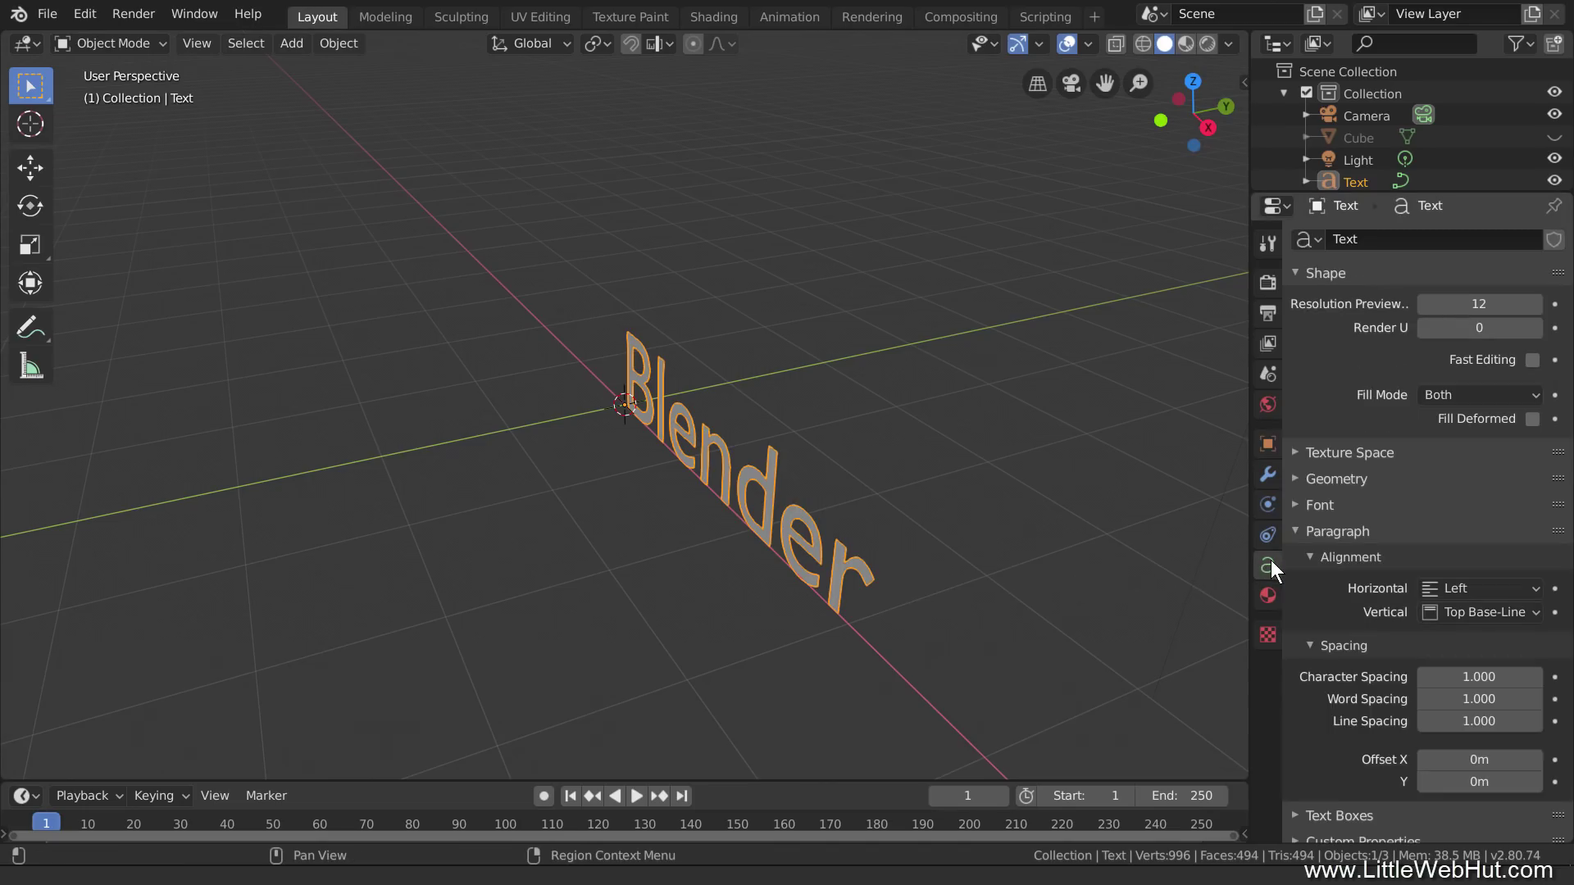
left_click(1296, 479)
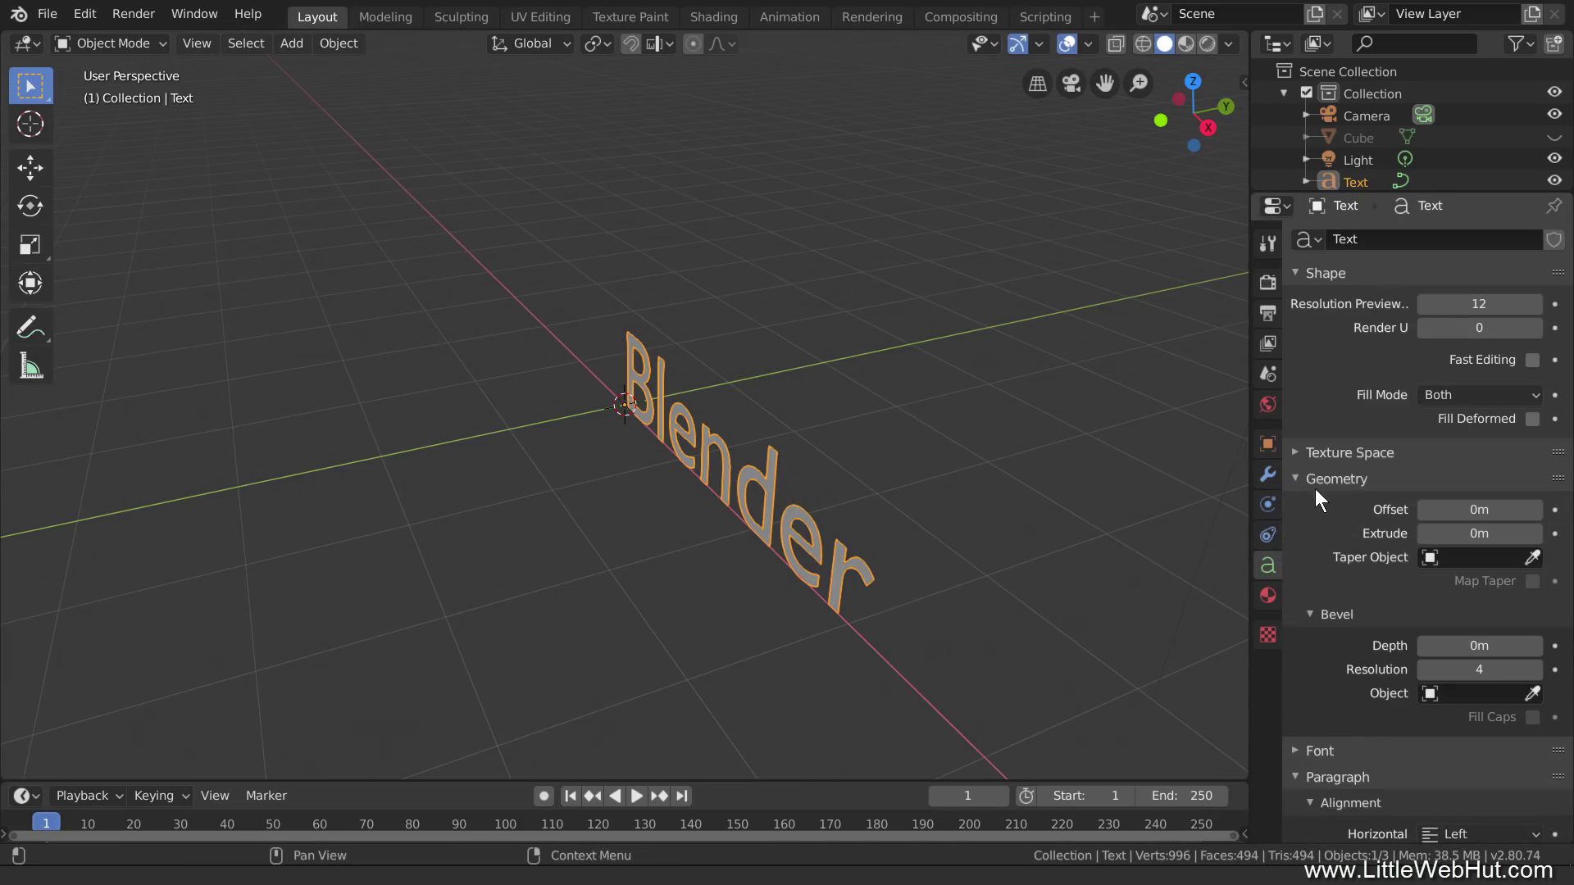
left_click(1466, 533)
type("0.1")
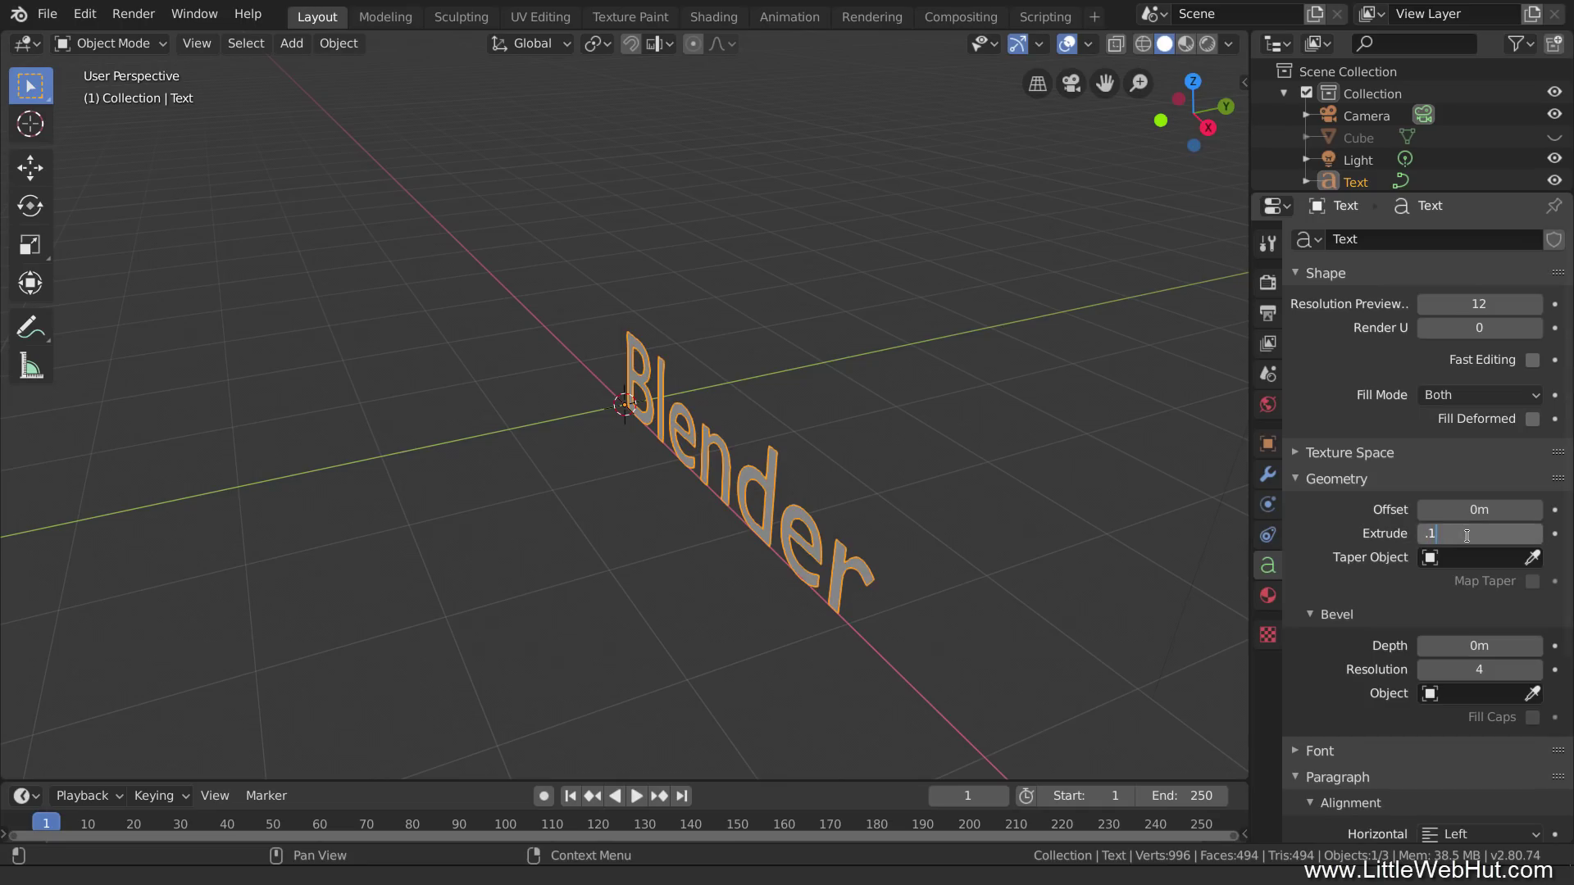
key("Return")
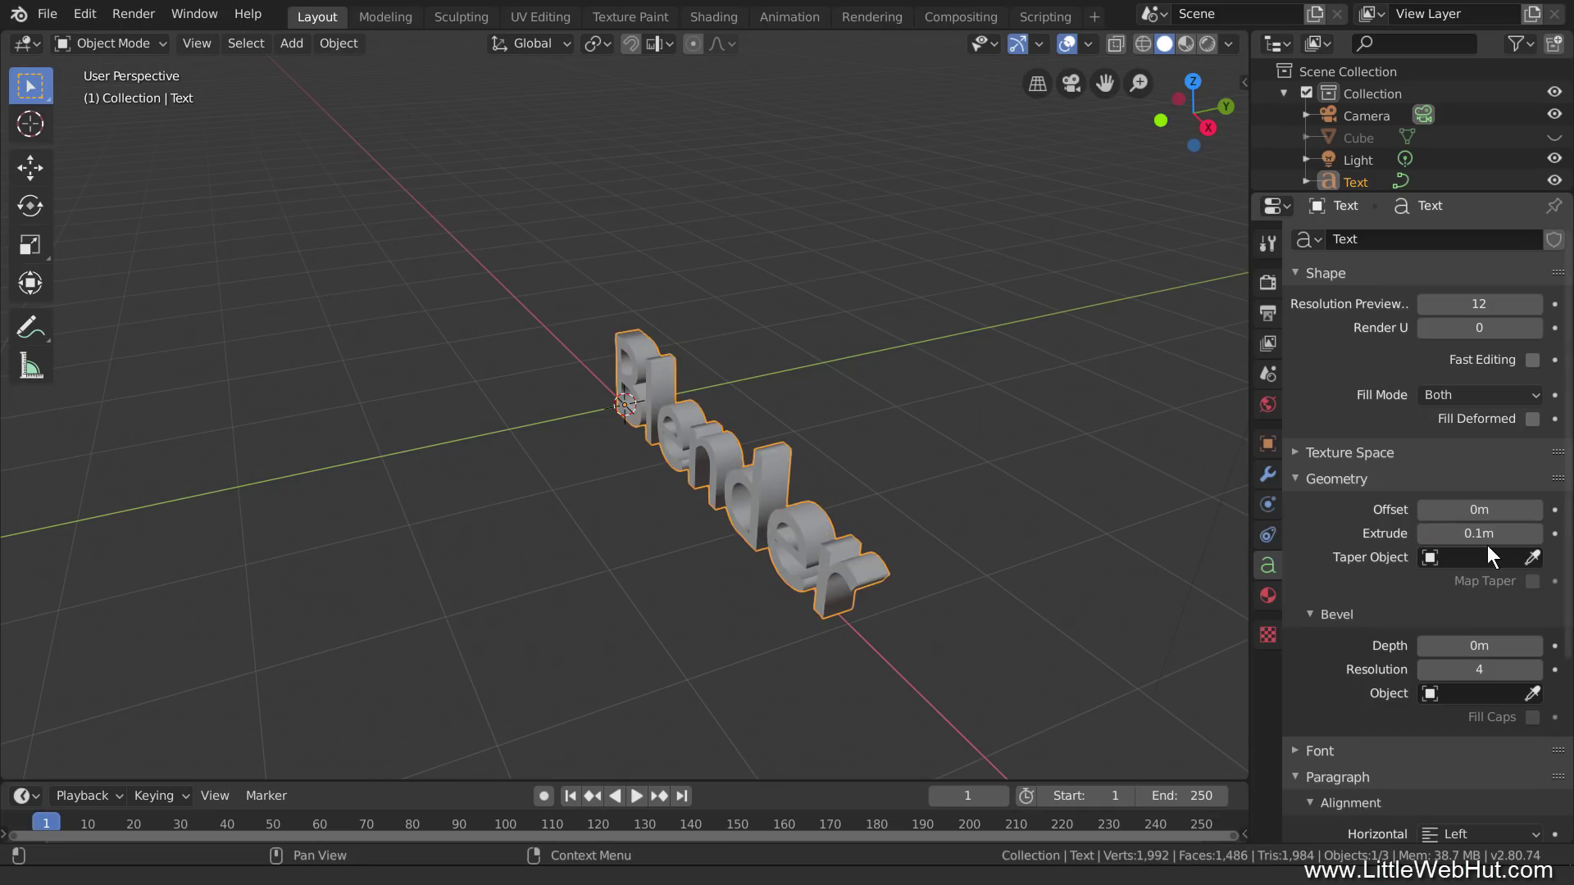
Step: Bevel the text with a depth of 0.02 m and a resolution of 3
left_click(1497, 643)
type(".02")
key("Return")
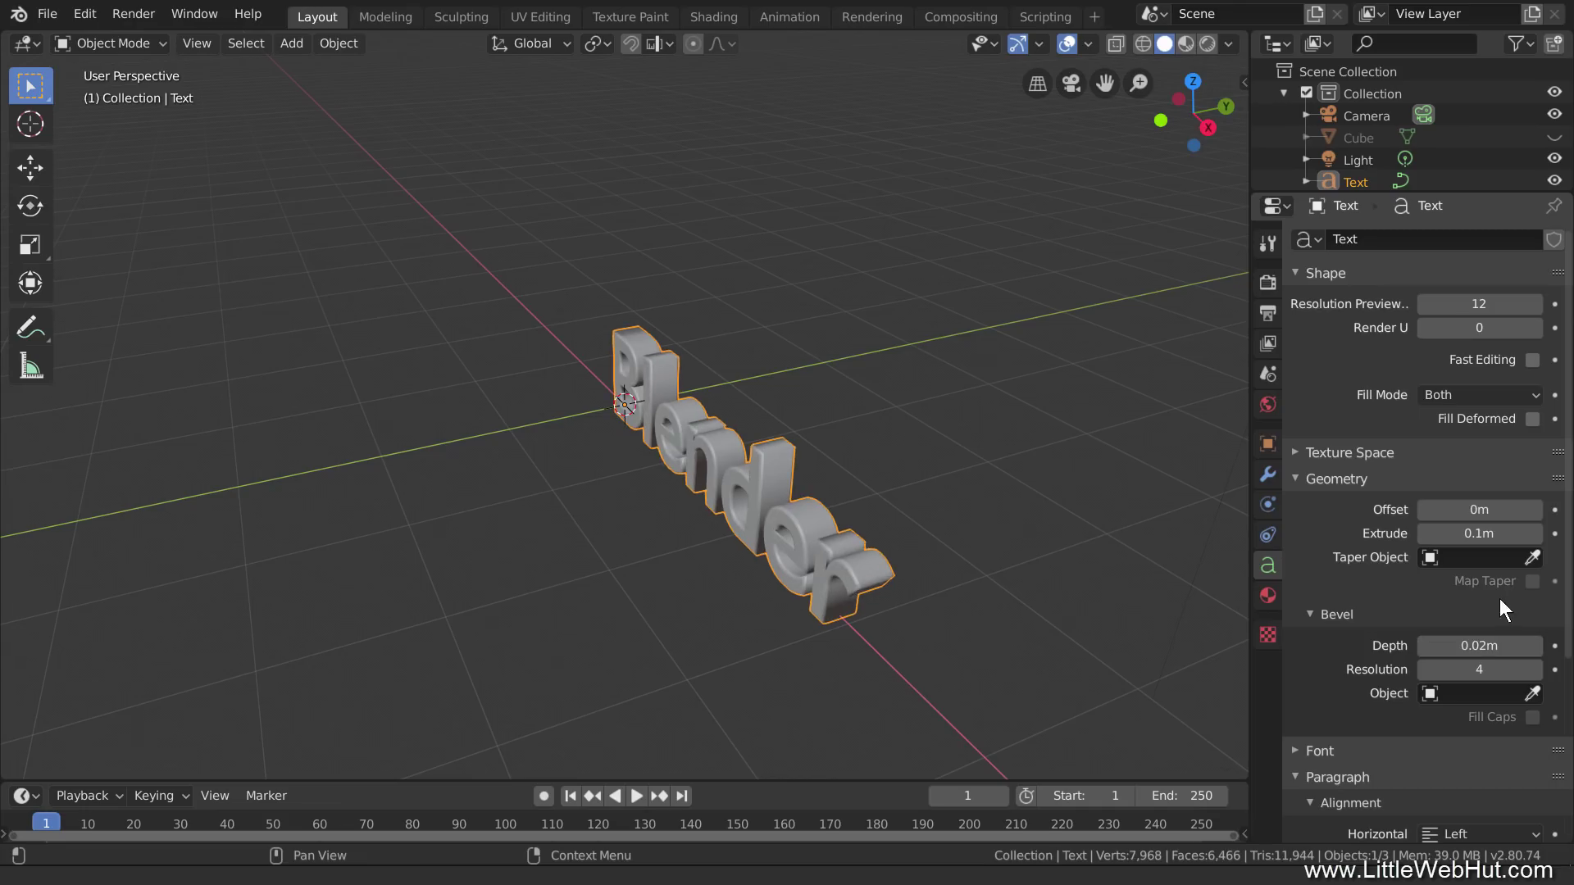
left_click(1425, 671)
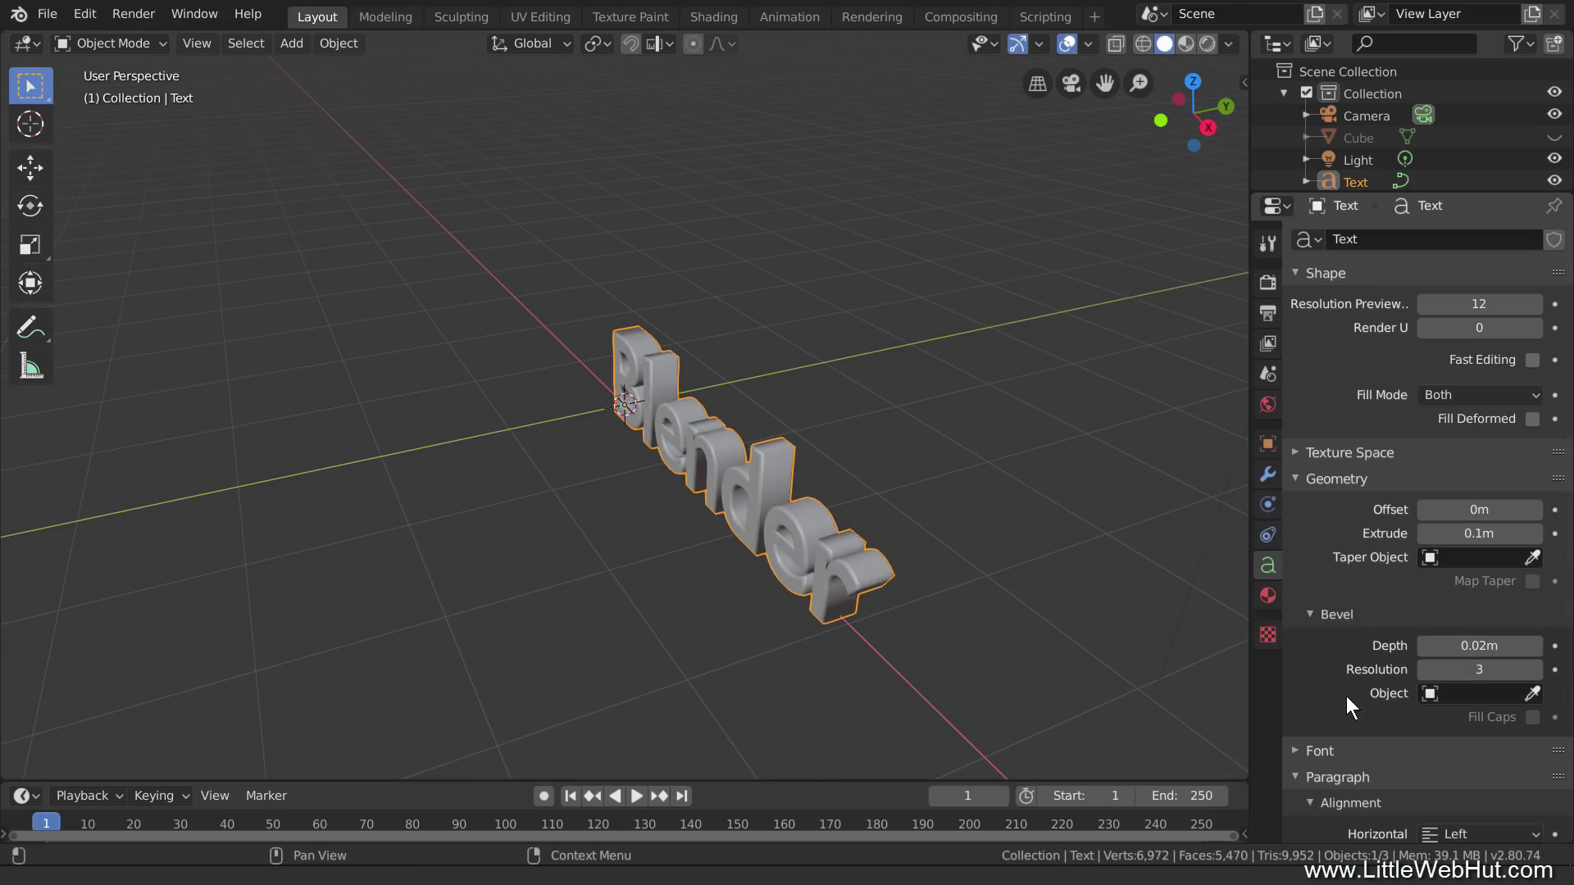
Step: View the text from the front at close range in Wireframe shading
middle_click_drag(543, 630, 665, 609)
middle_click_drag(947, 579, 769, 591, "shift")
scroll(769, 588, "up", 2)
scroll(771, 589, "up", 1)
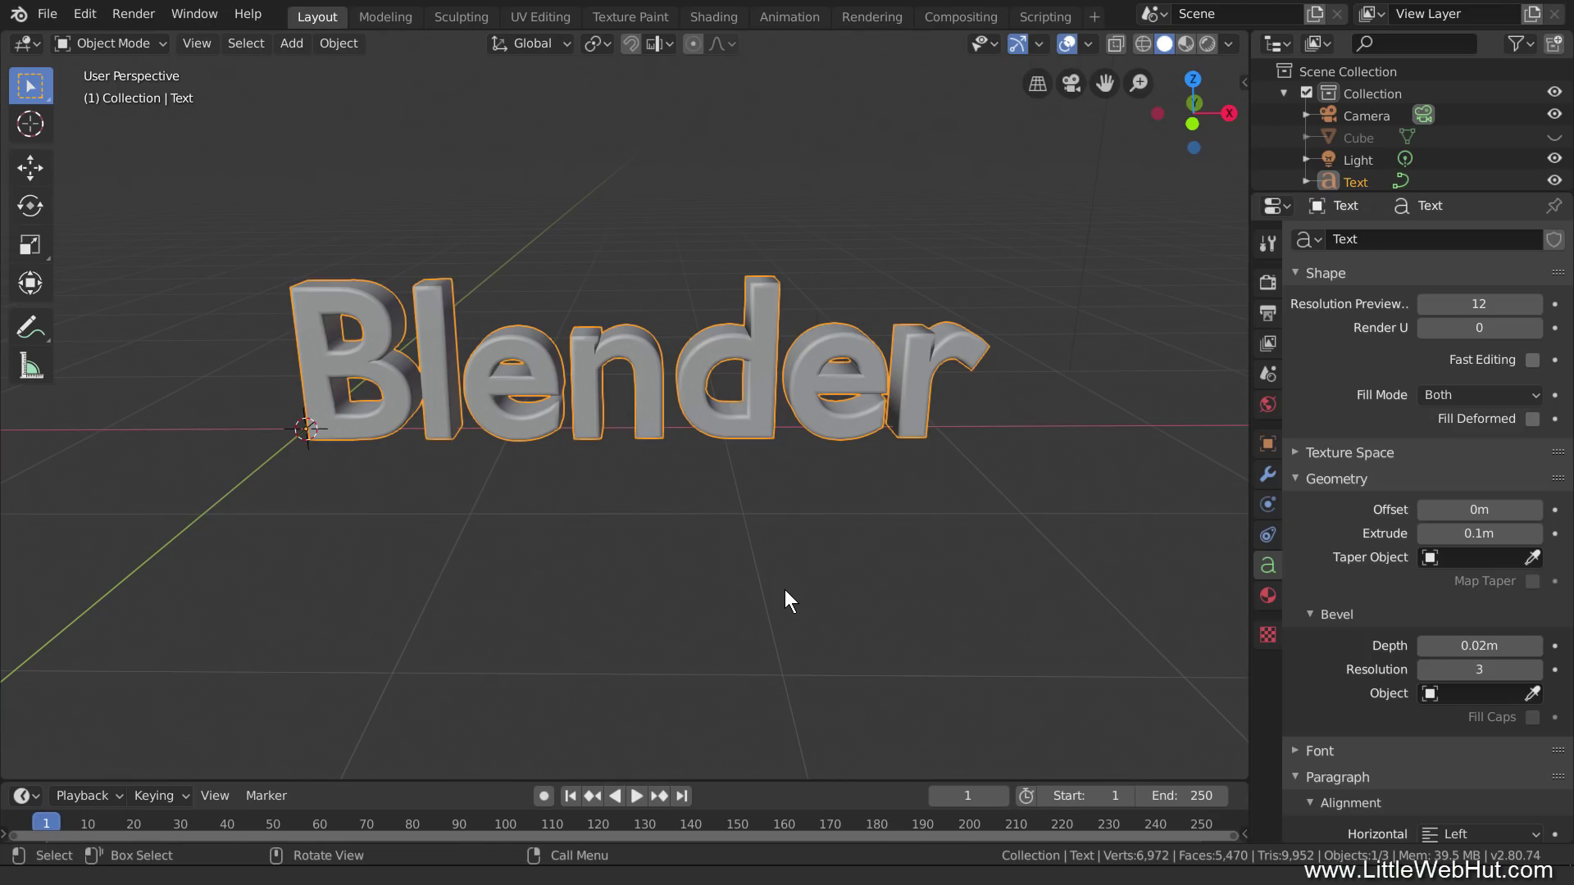
key("z")
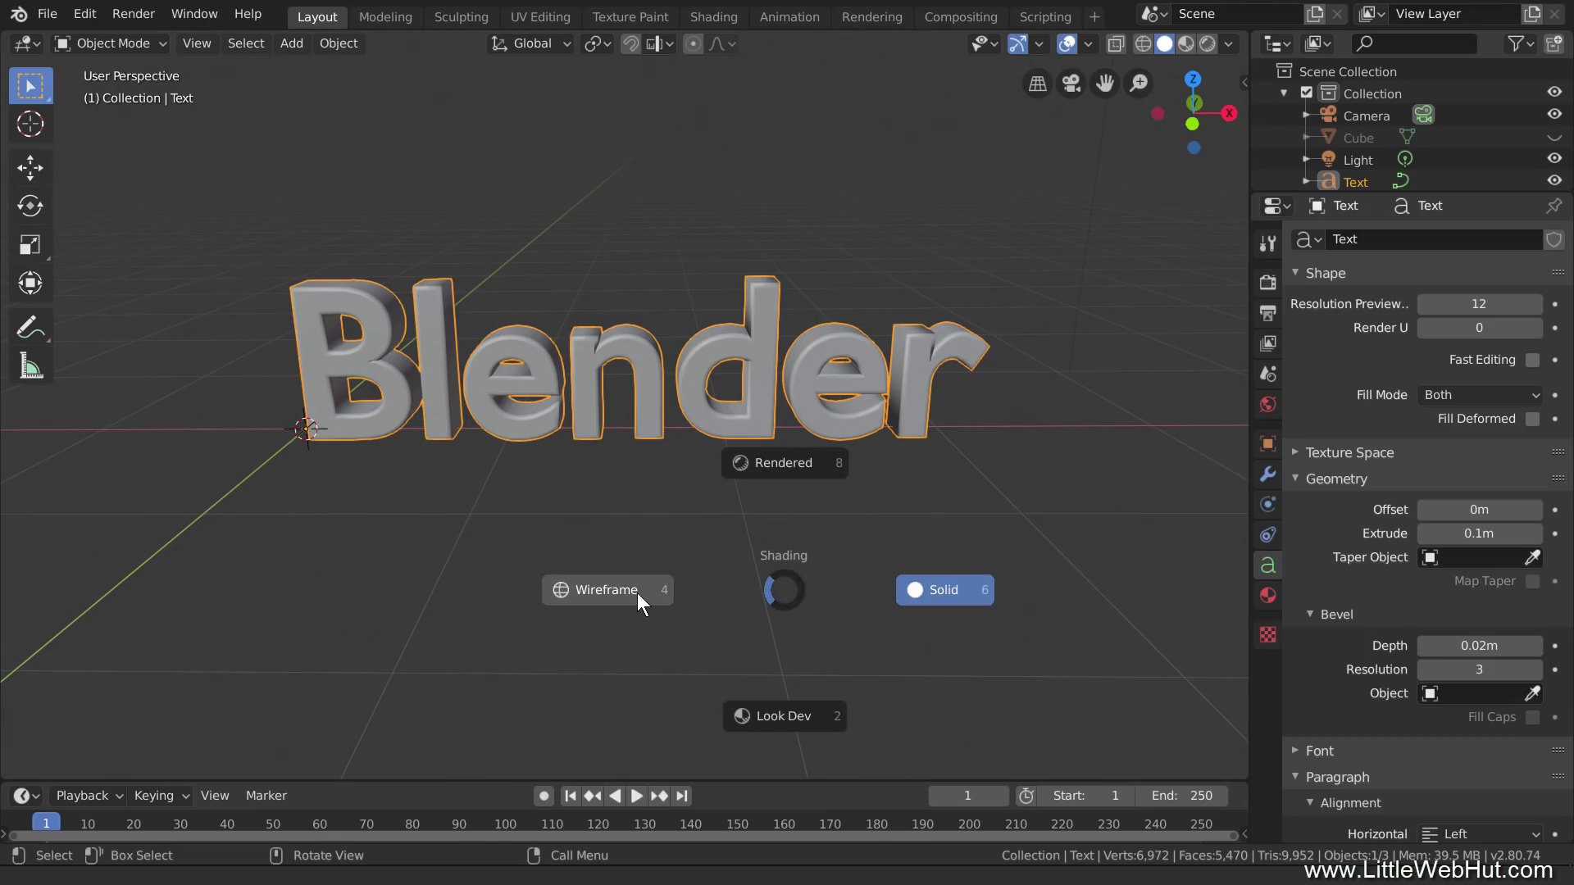
left_click(637, 593)
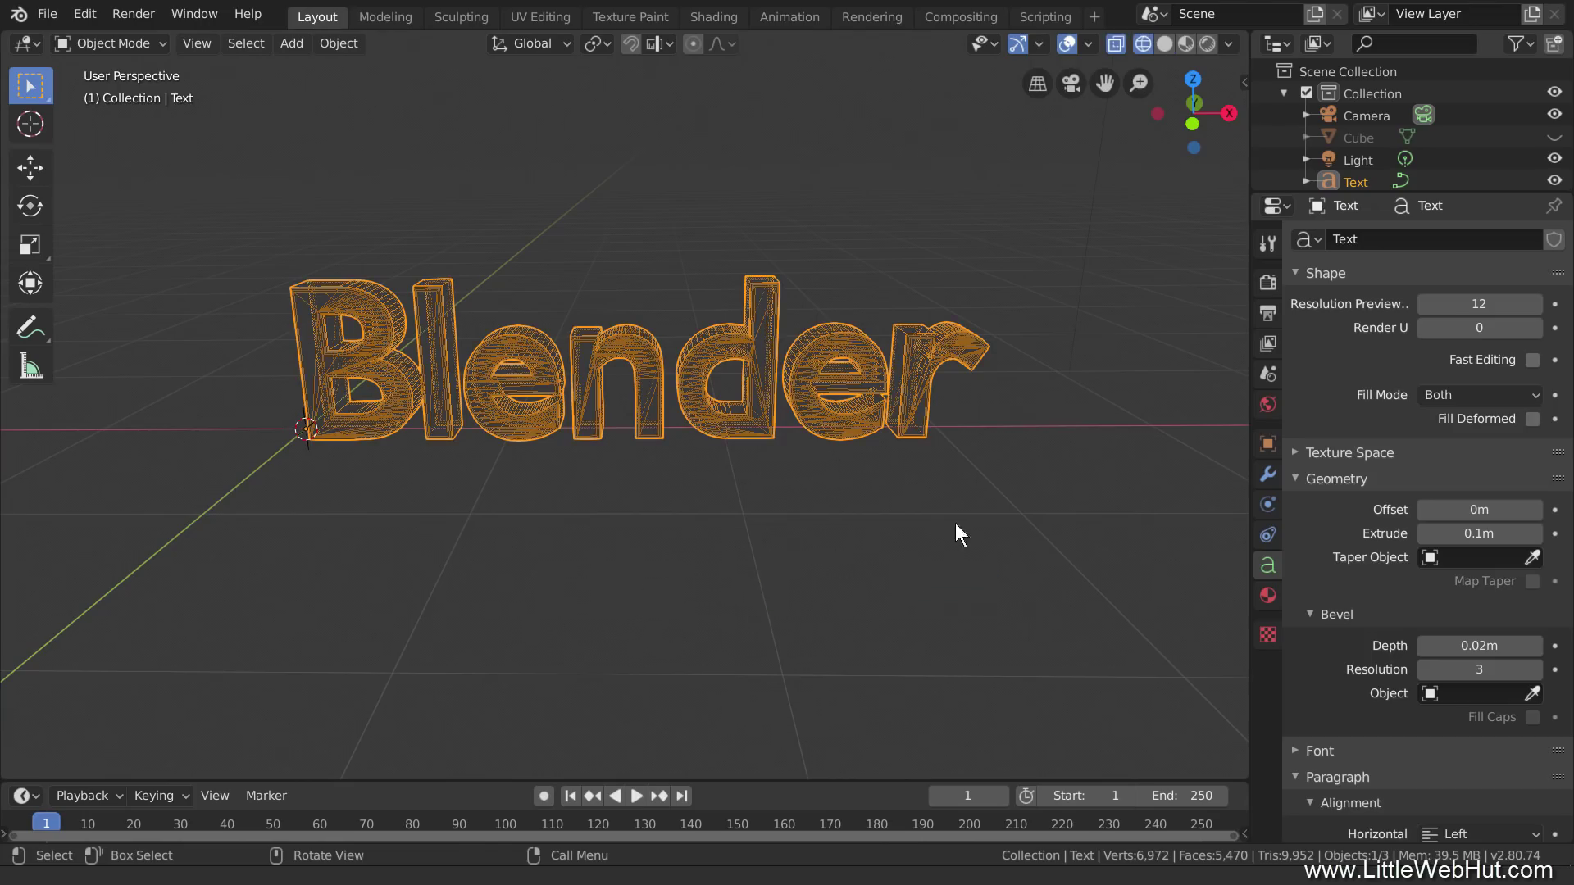
Step: Add a Remesh modifier to the text with Remove Disconnected Pieces off and Smooth Shading on
left_click(1268, 474)
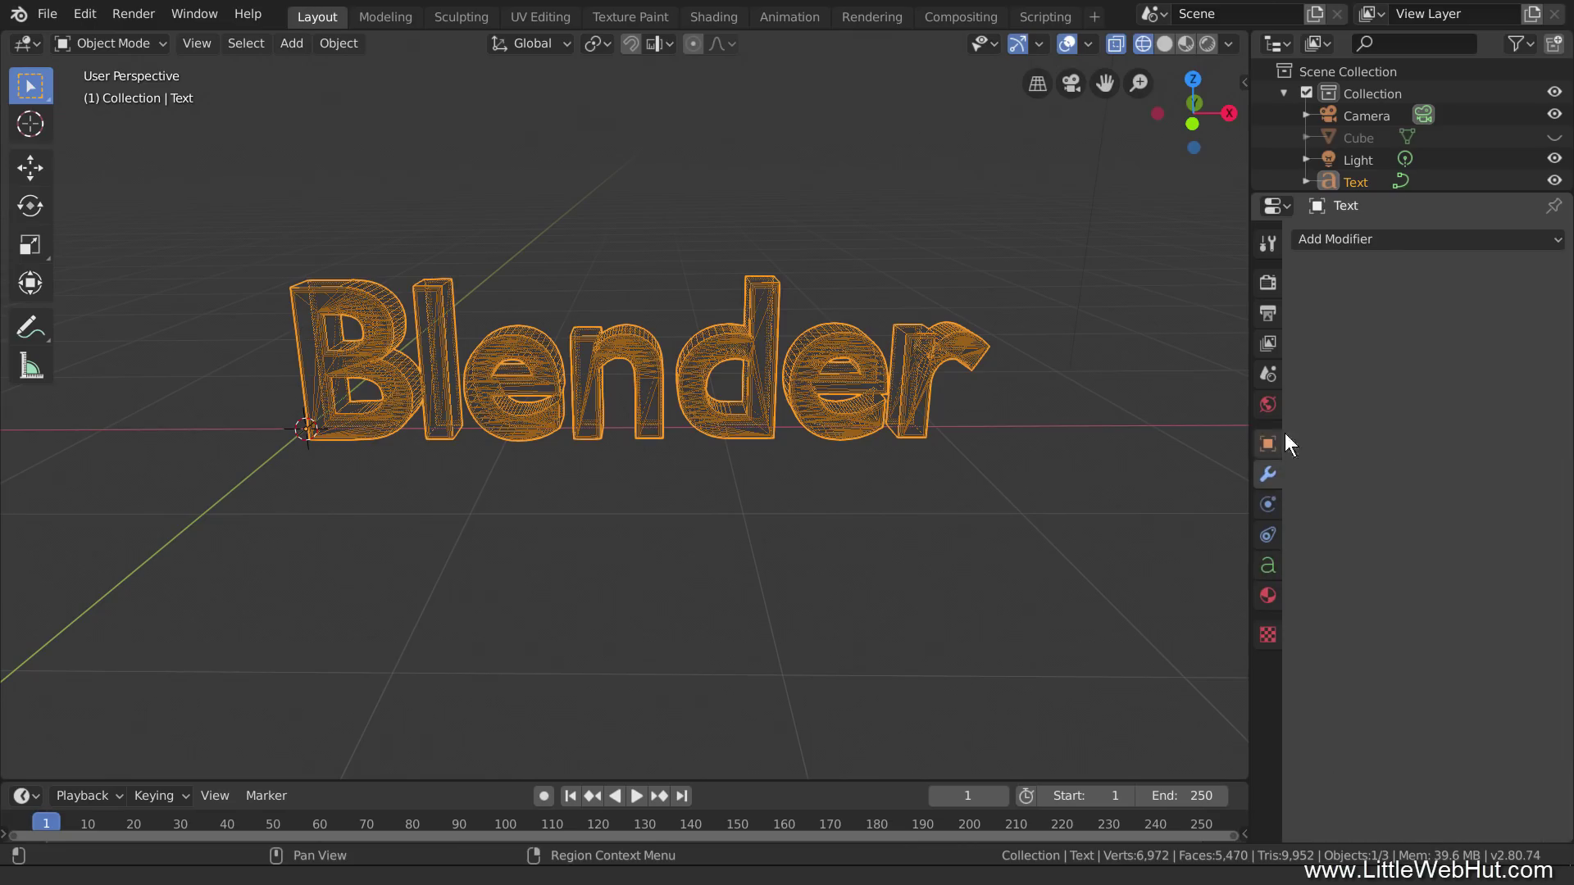
left_click(1384, 241)
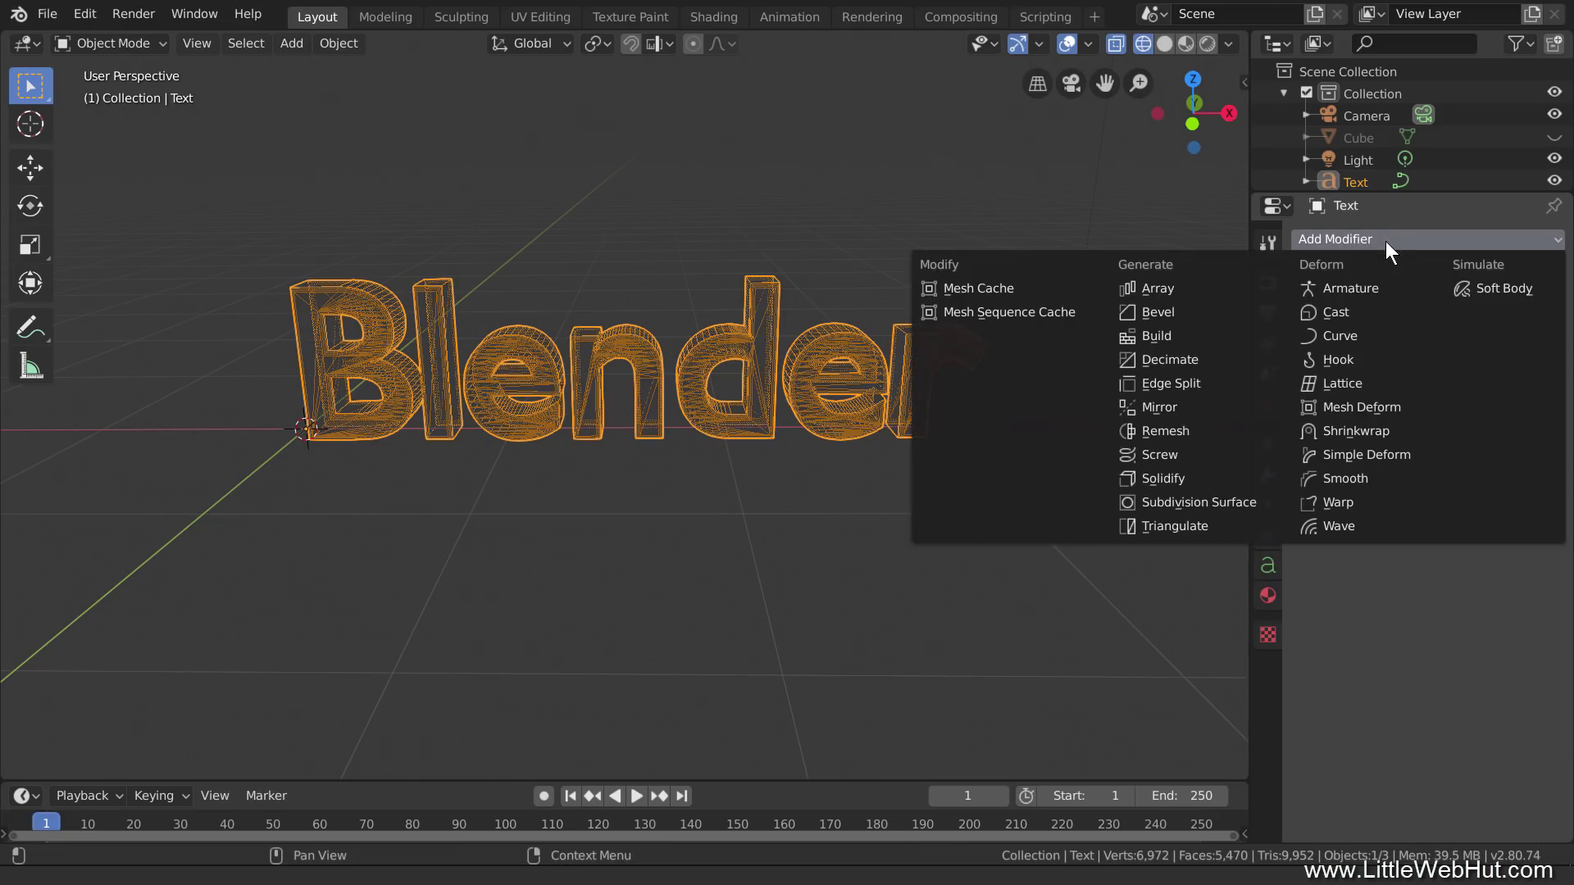
left_click(1205, 431)
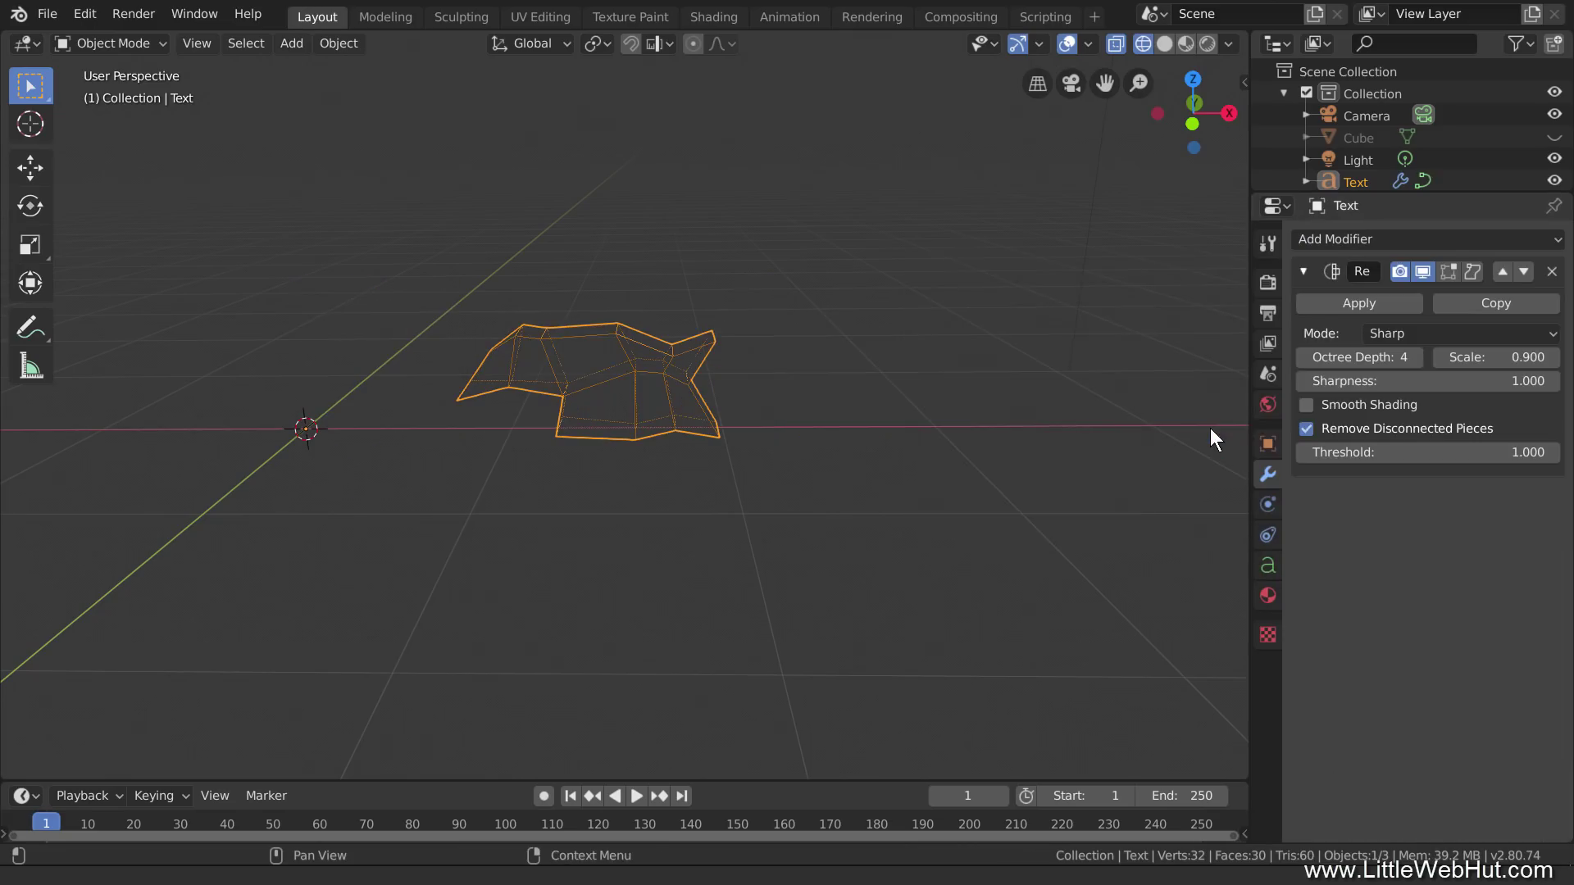
left_click(1306, 428)
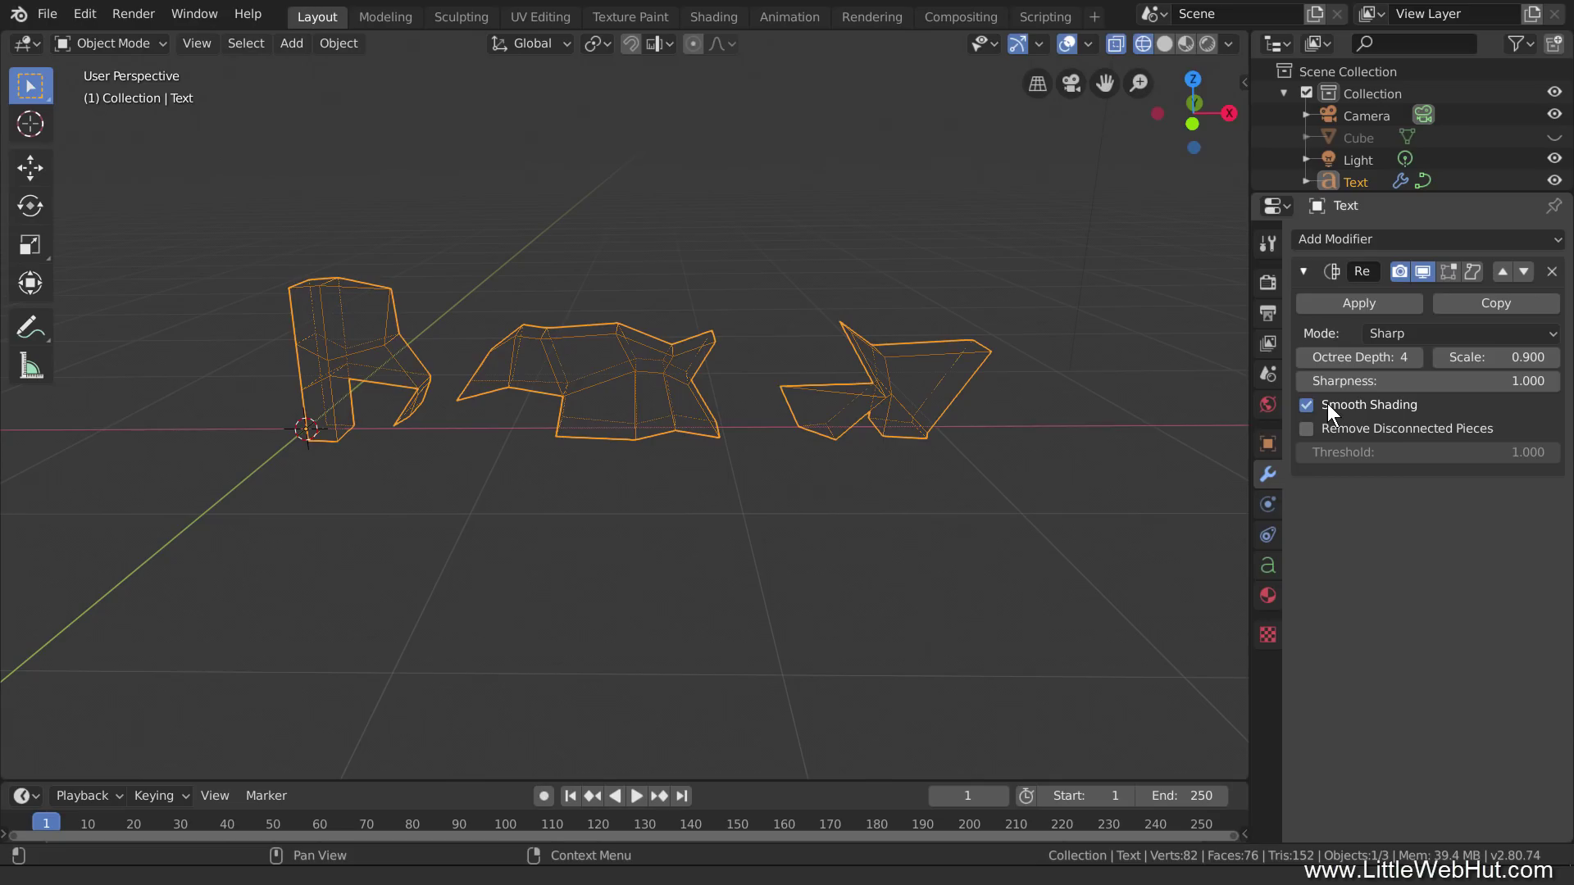
Step: Set the Remesh modifier's Octree Depth to 7 and convert the text object to a mesh
left_click(1417, 357)
left_click(1418, 358)
left_click(1418, 357)
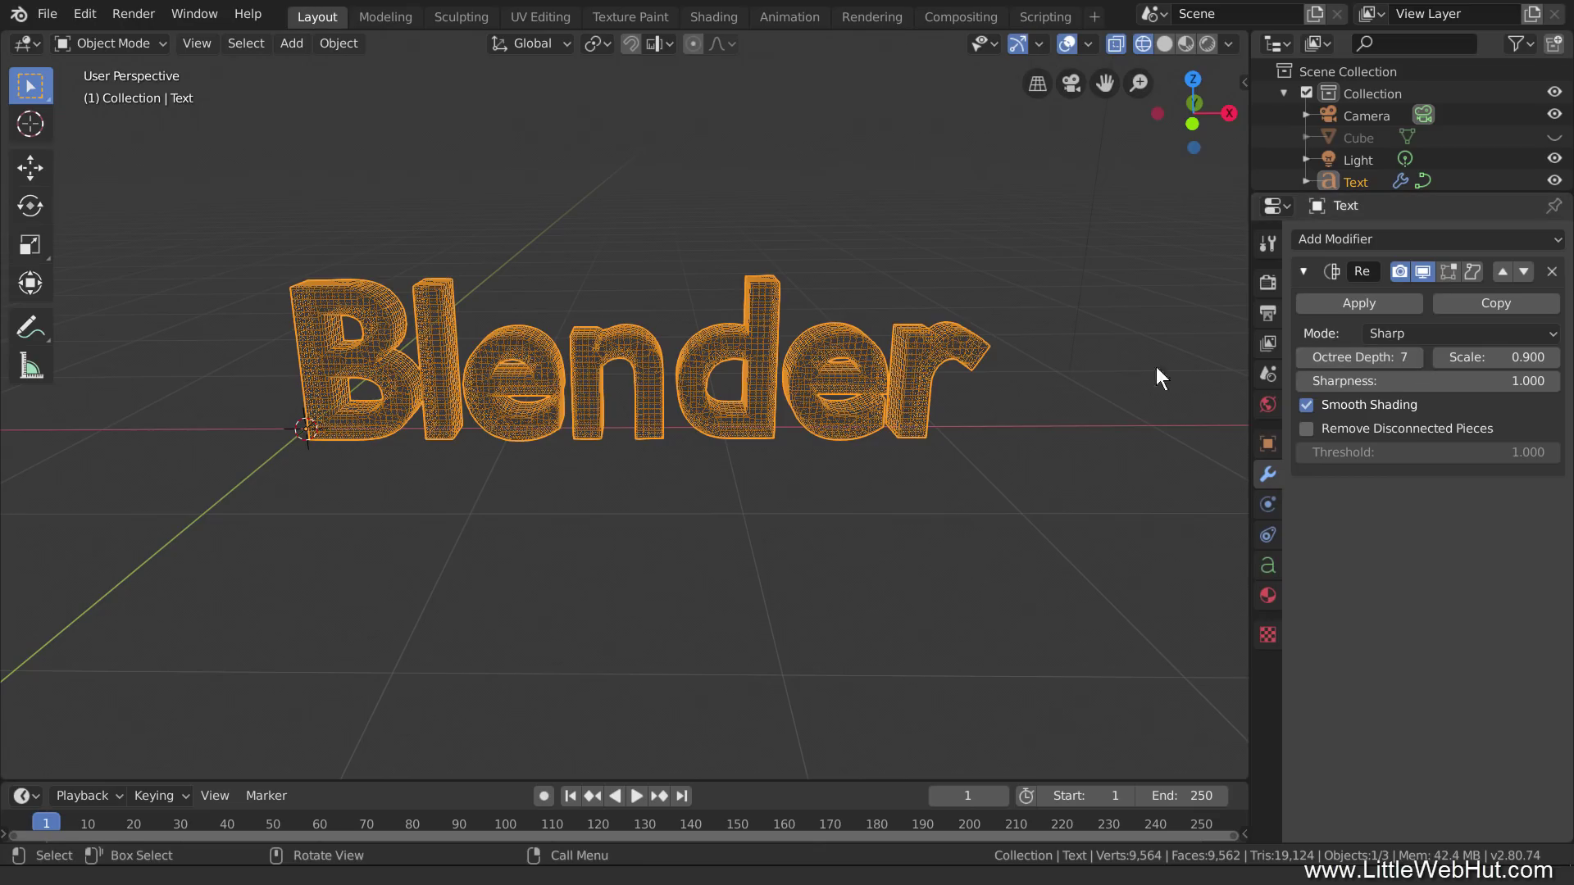
right_click(911, 368)
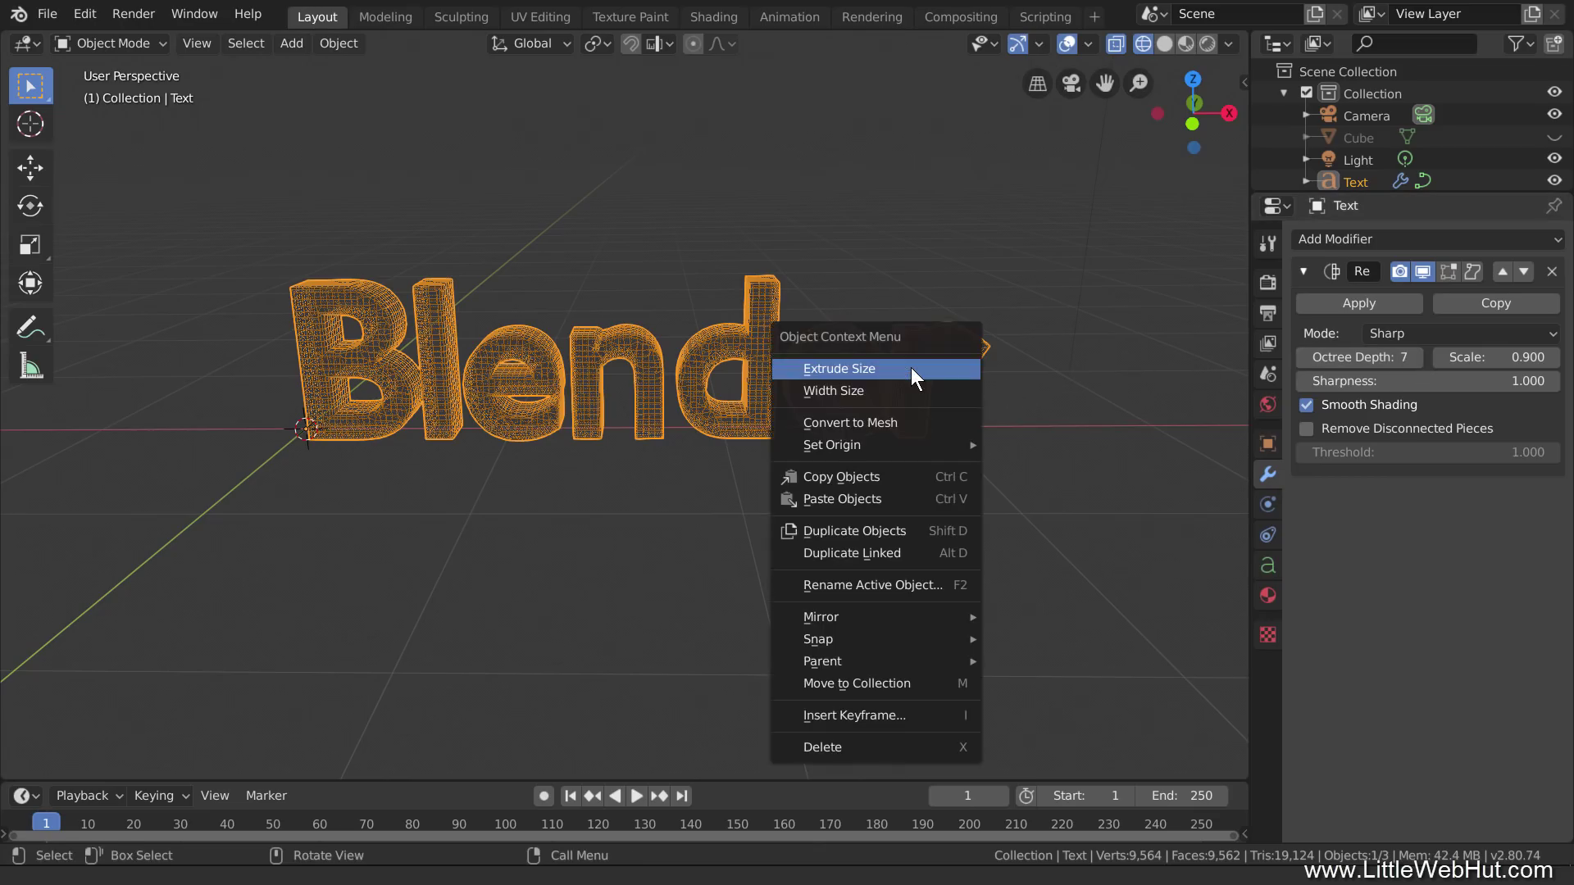
left_click(915, 422)
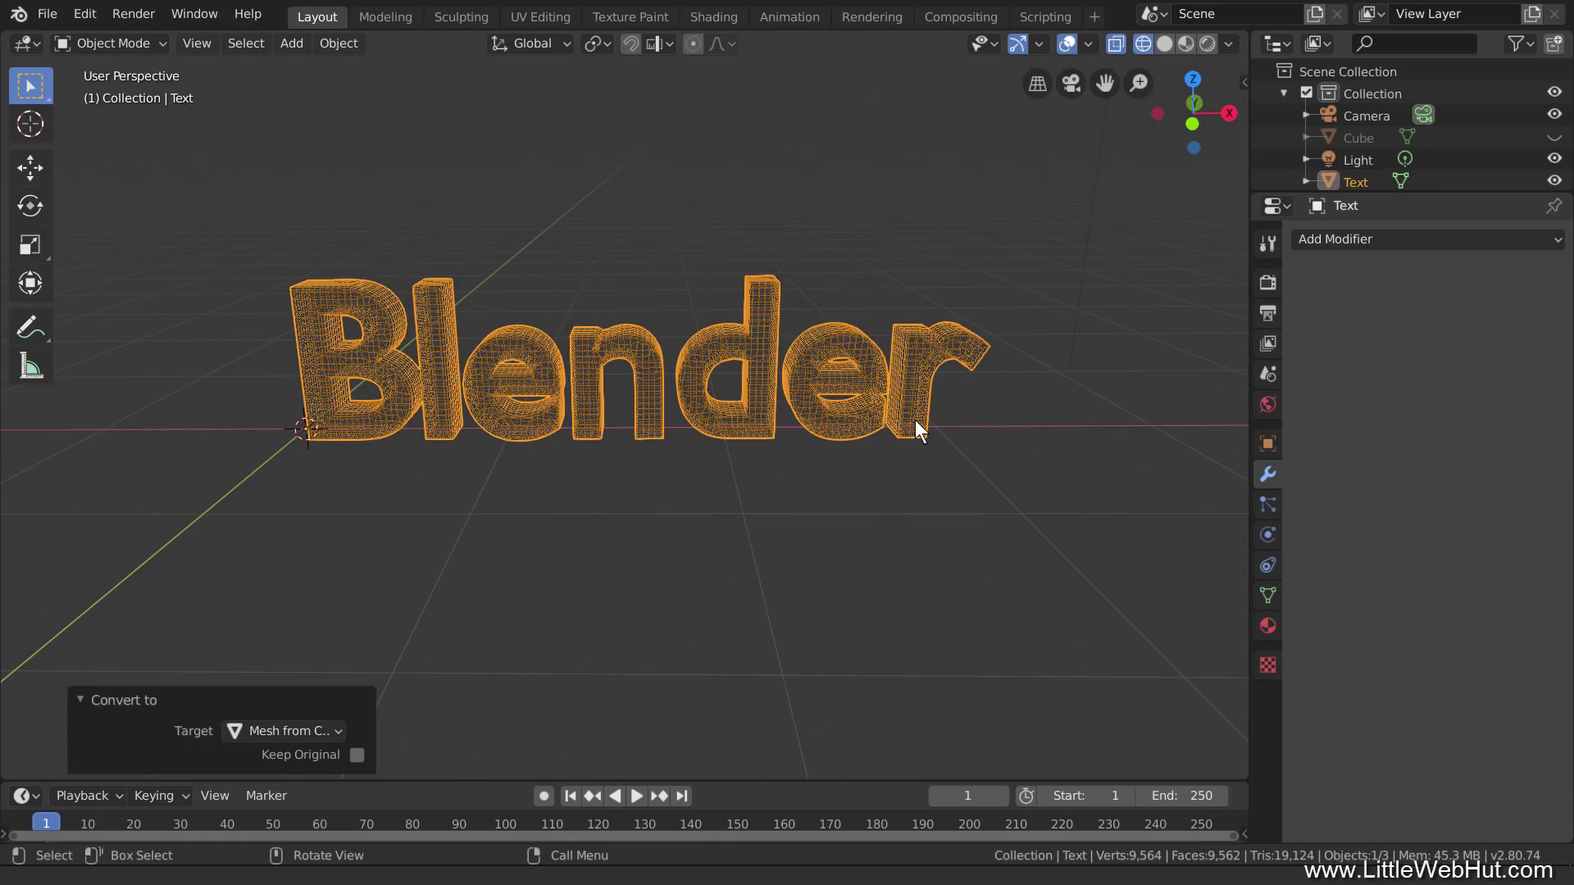
Step: Create a new material for the text mesh and name it "concrete"
left_click(1267, 626)
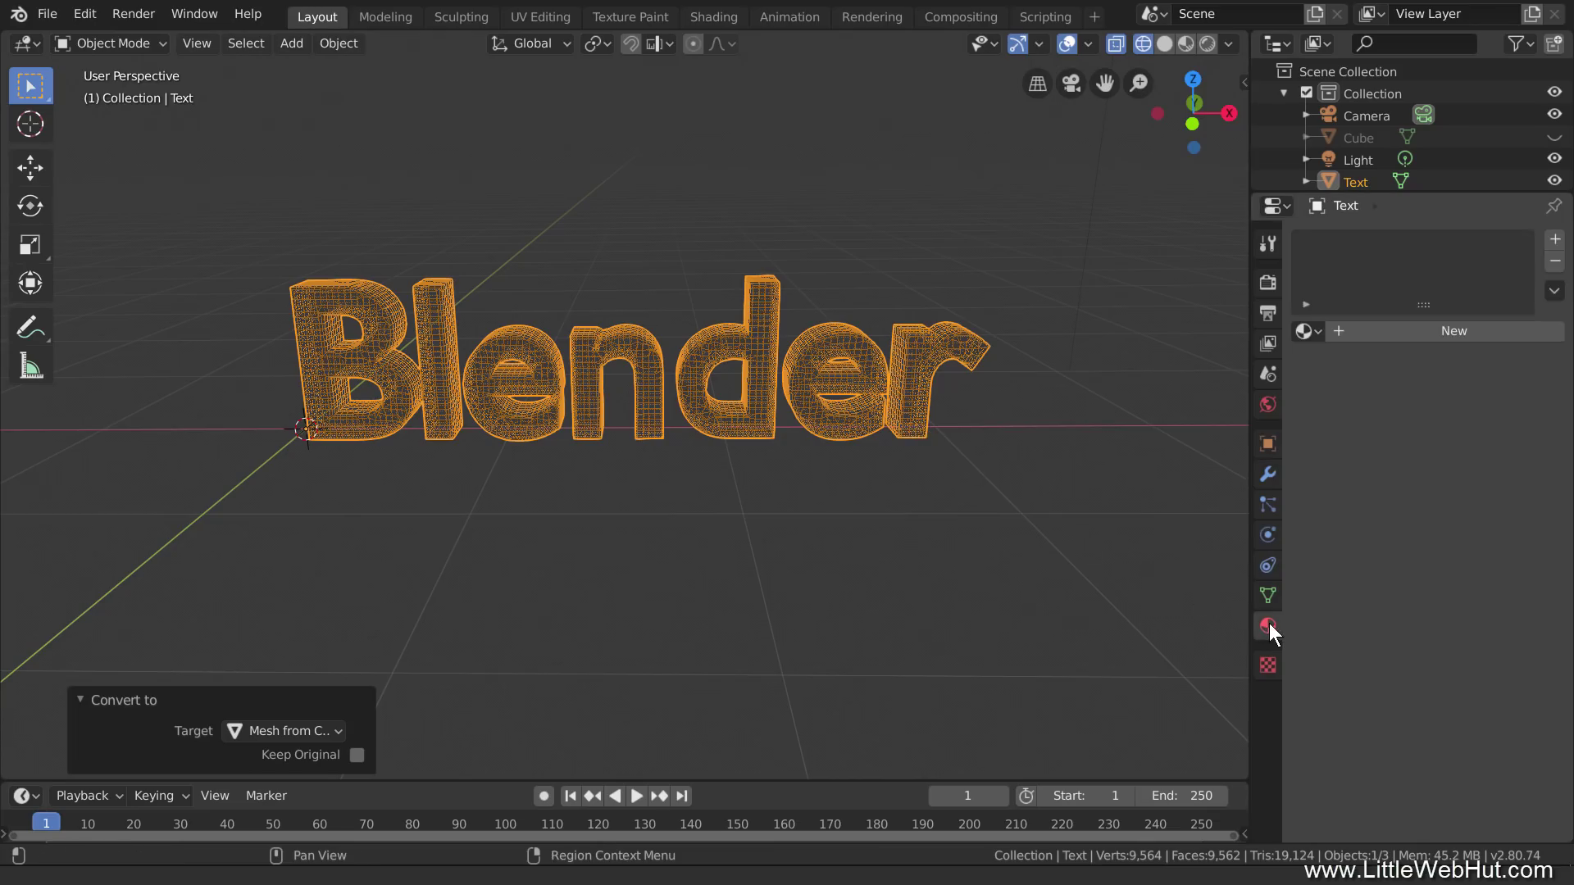
left_click(1380, 329)
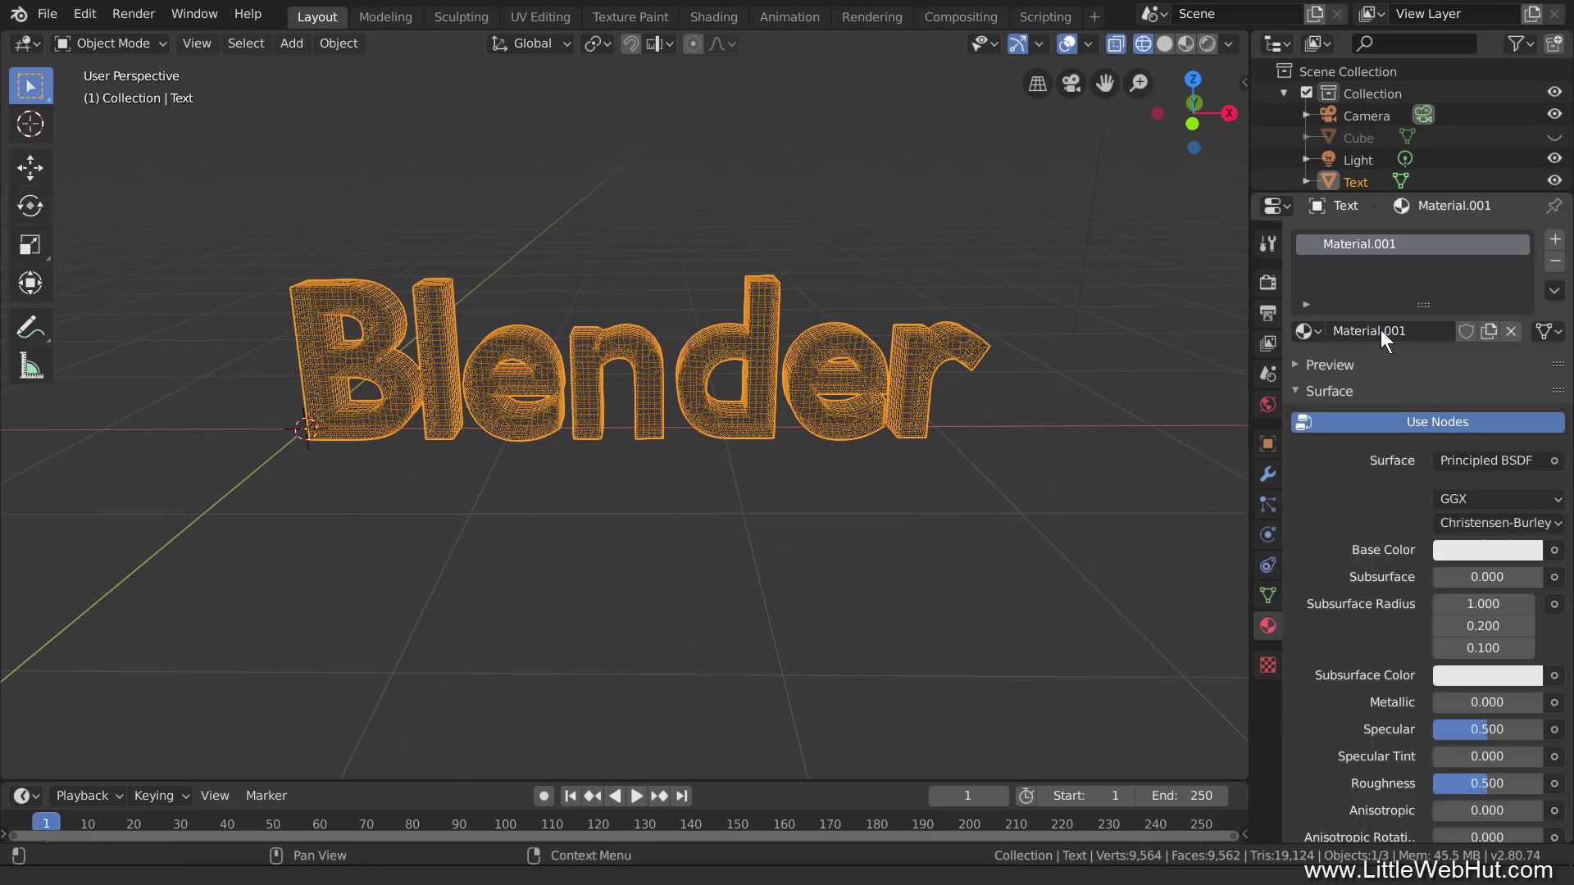
left_click(1381, 329)
type("c")
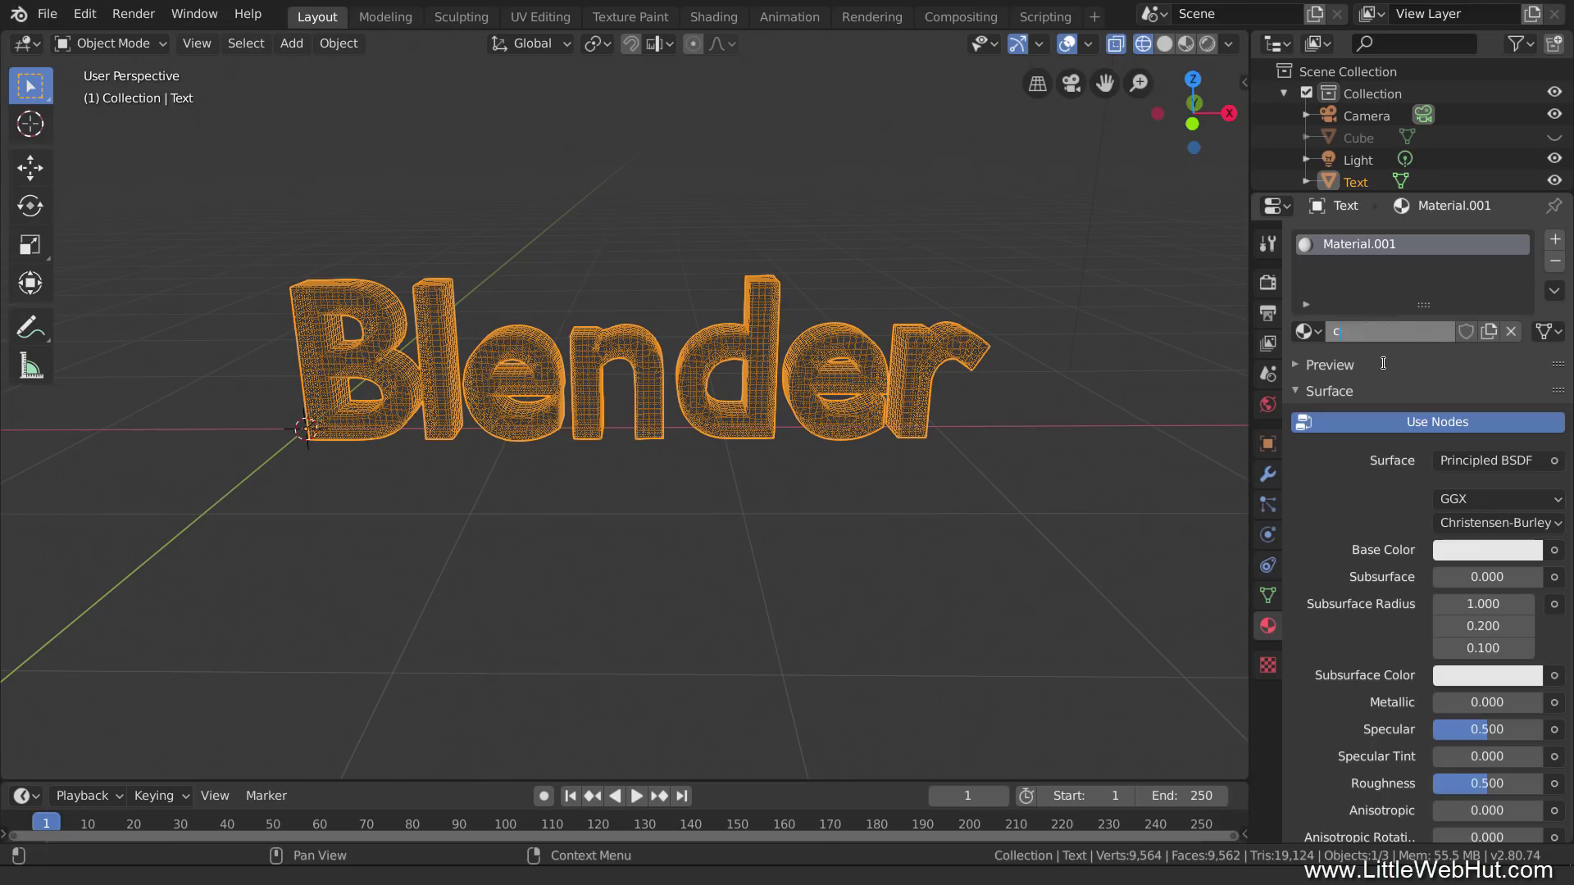
type("oncrete")
key("Return")
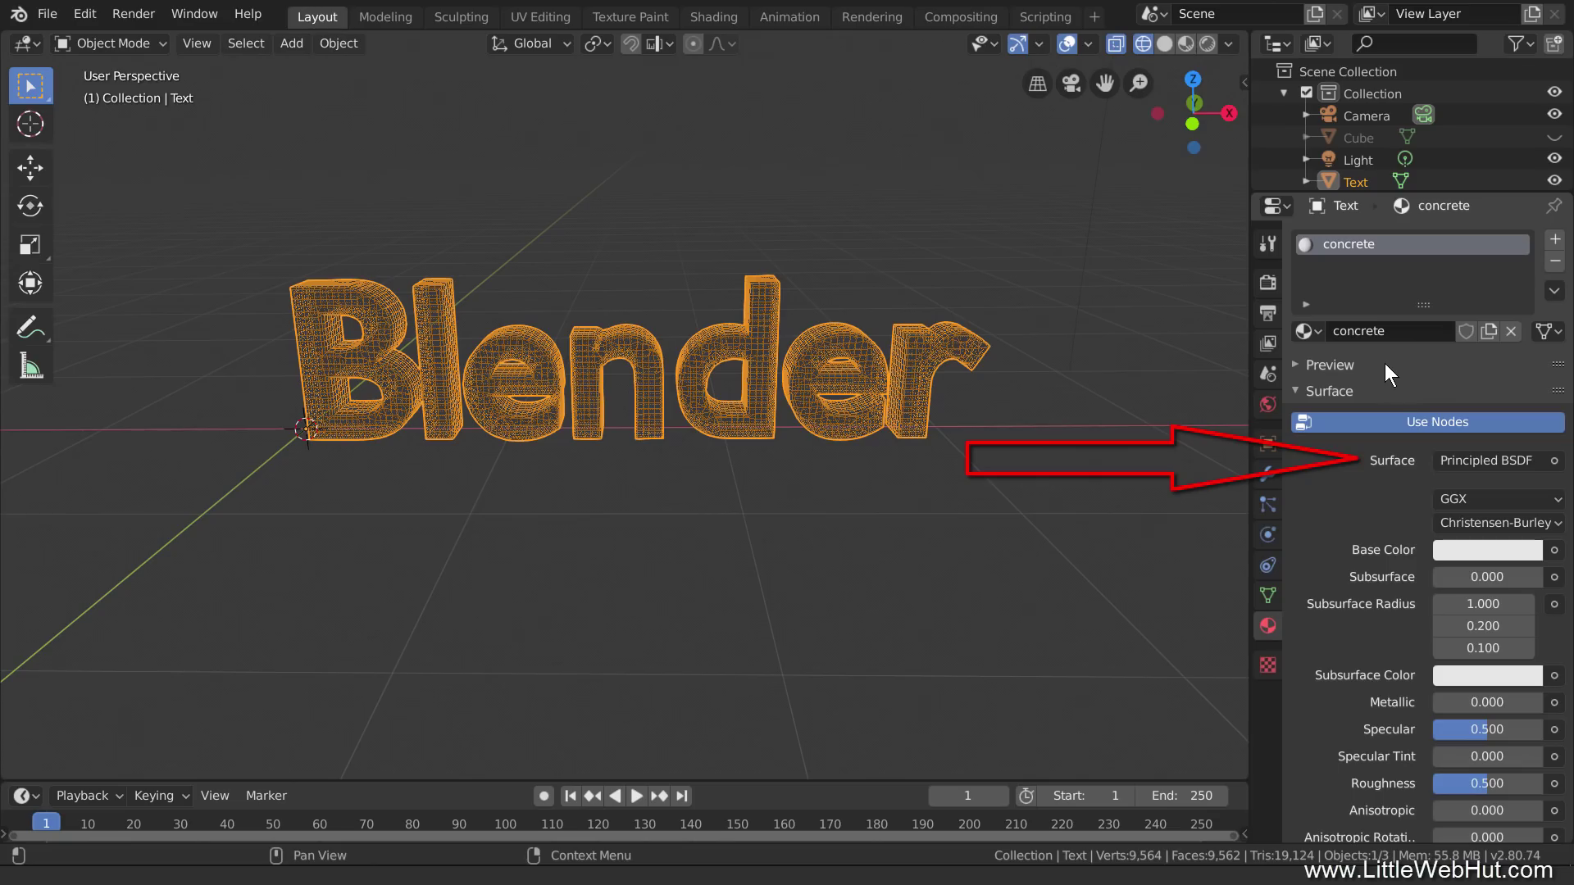
Step: Assign an Image Texture to the concrete material's Base Color using concrete_floor.jpg from C:\Blender\demo
left_click(1554, 550)
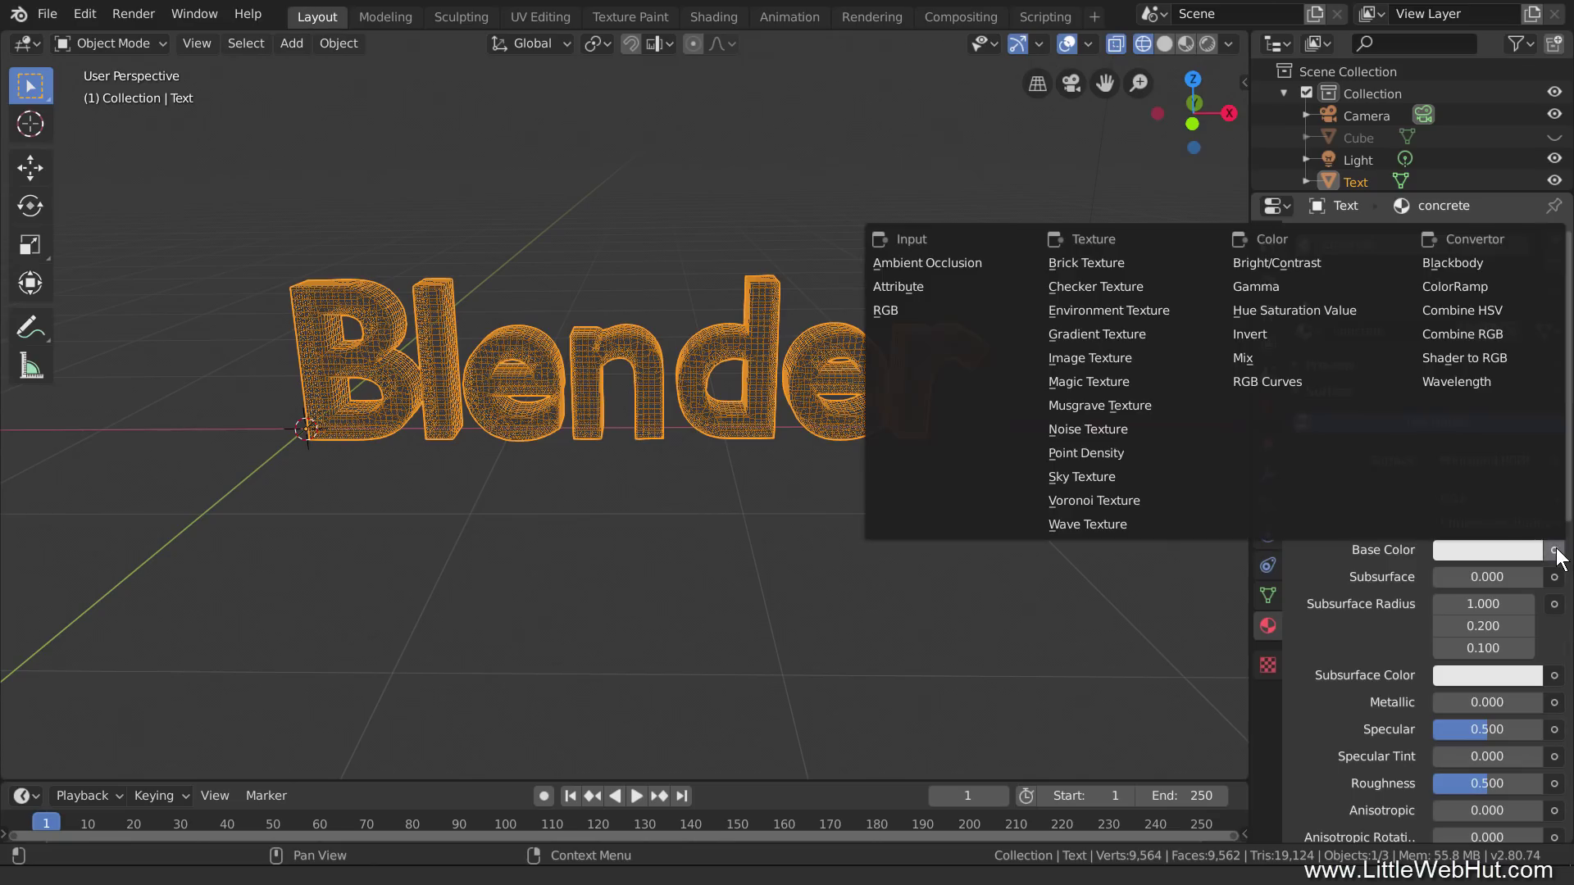
left_click(1125, 358)
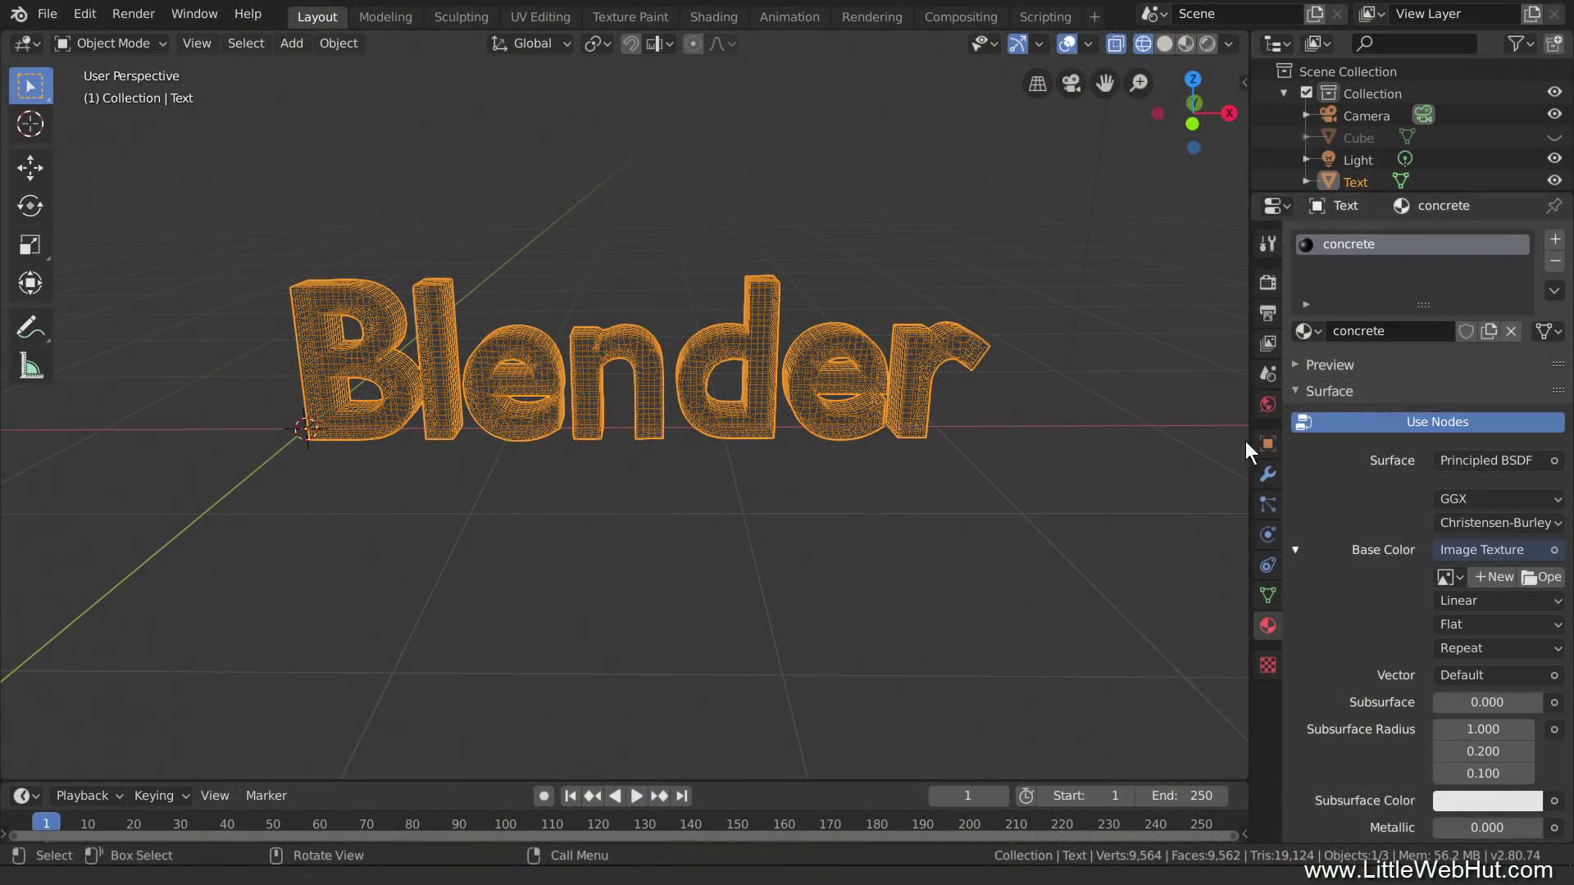
left_click(1541, 578)
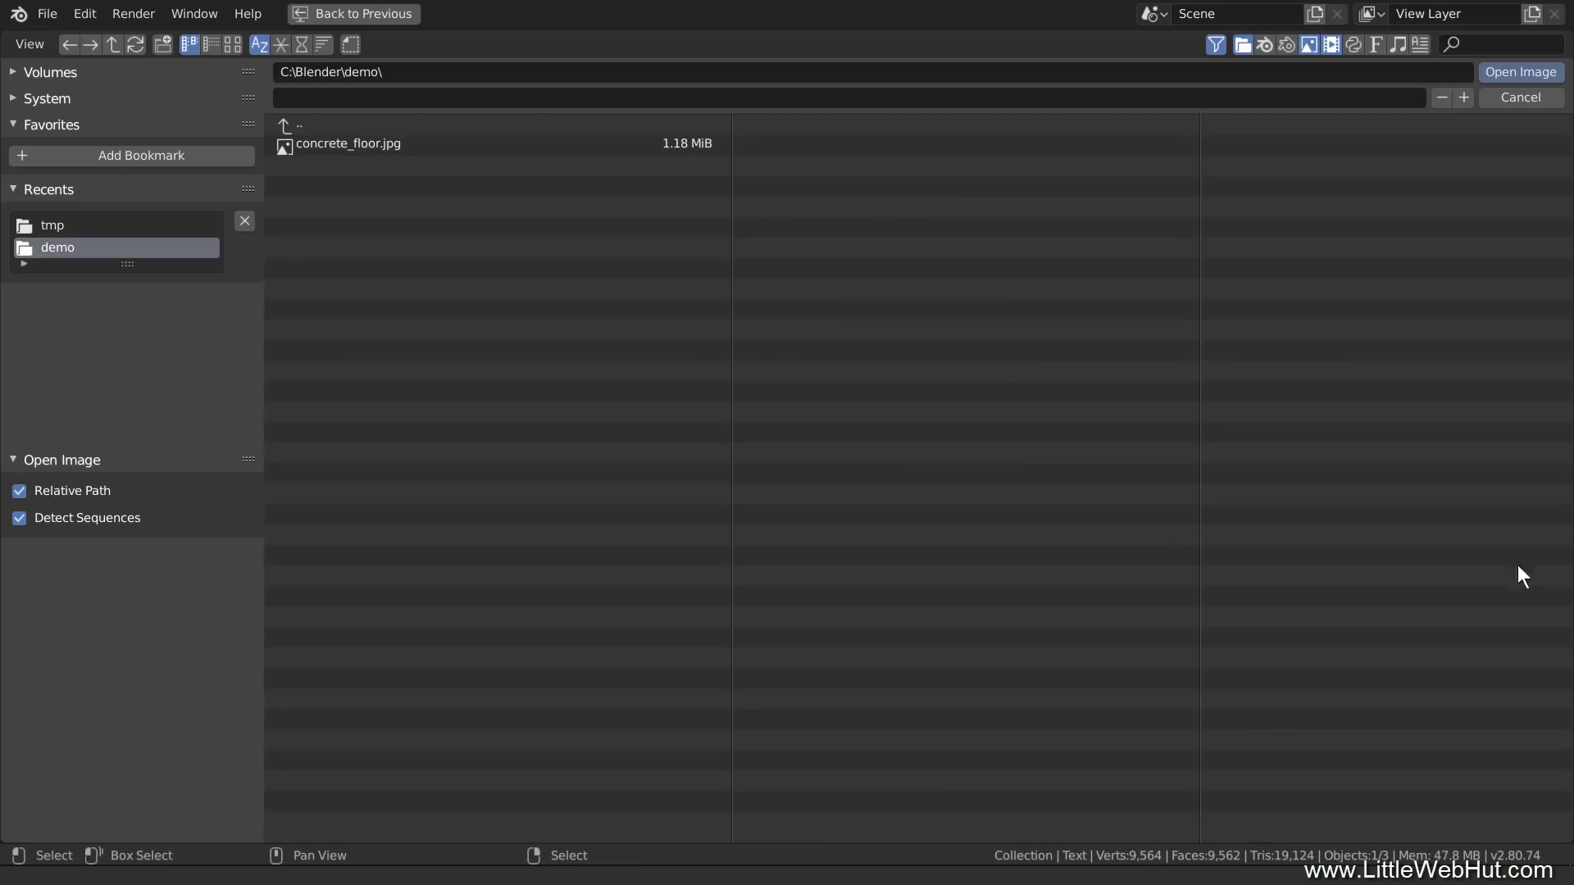
left_click(350, 145)
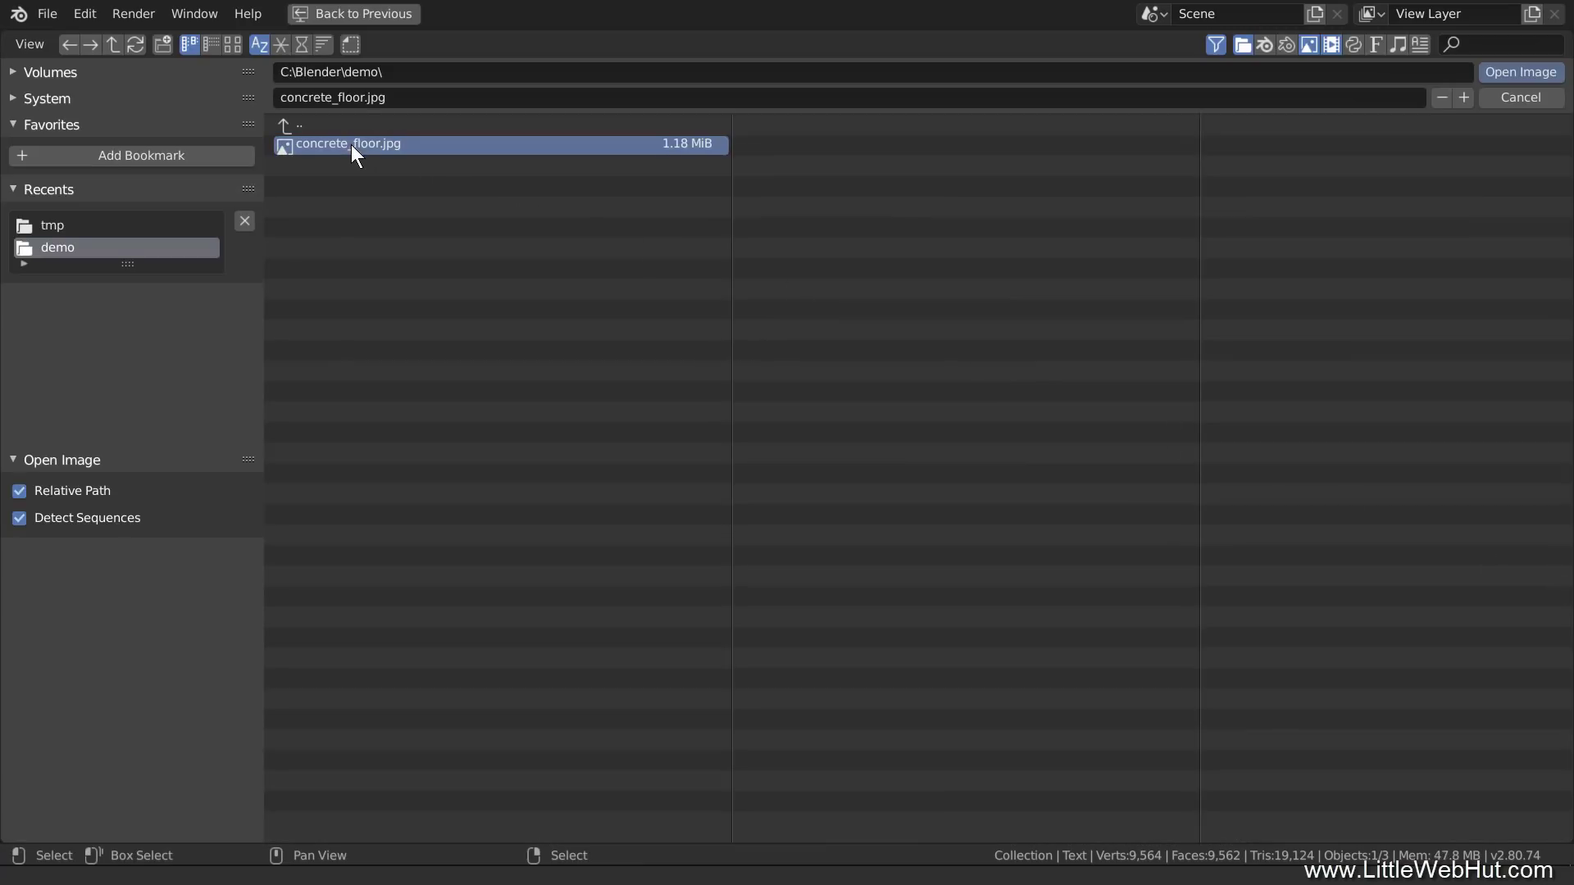
left_click(1521, 72)
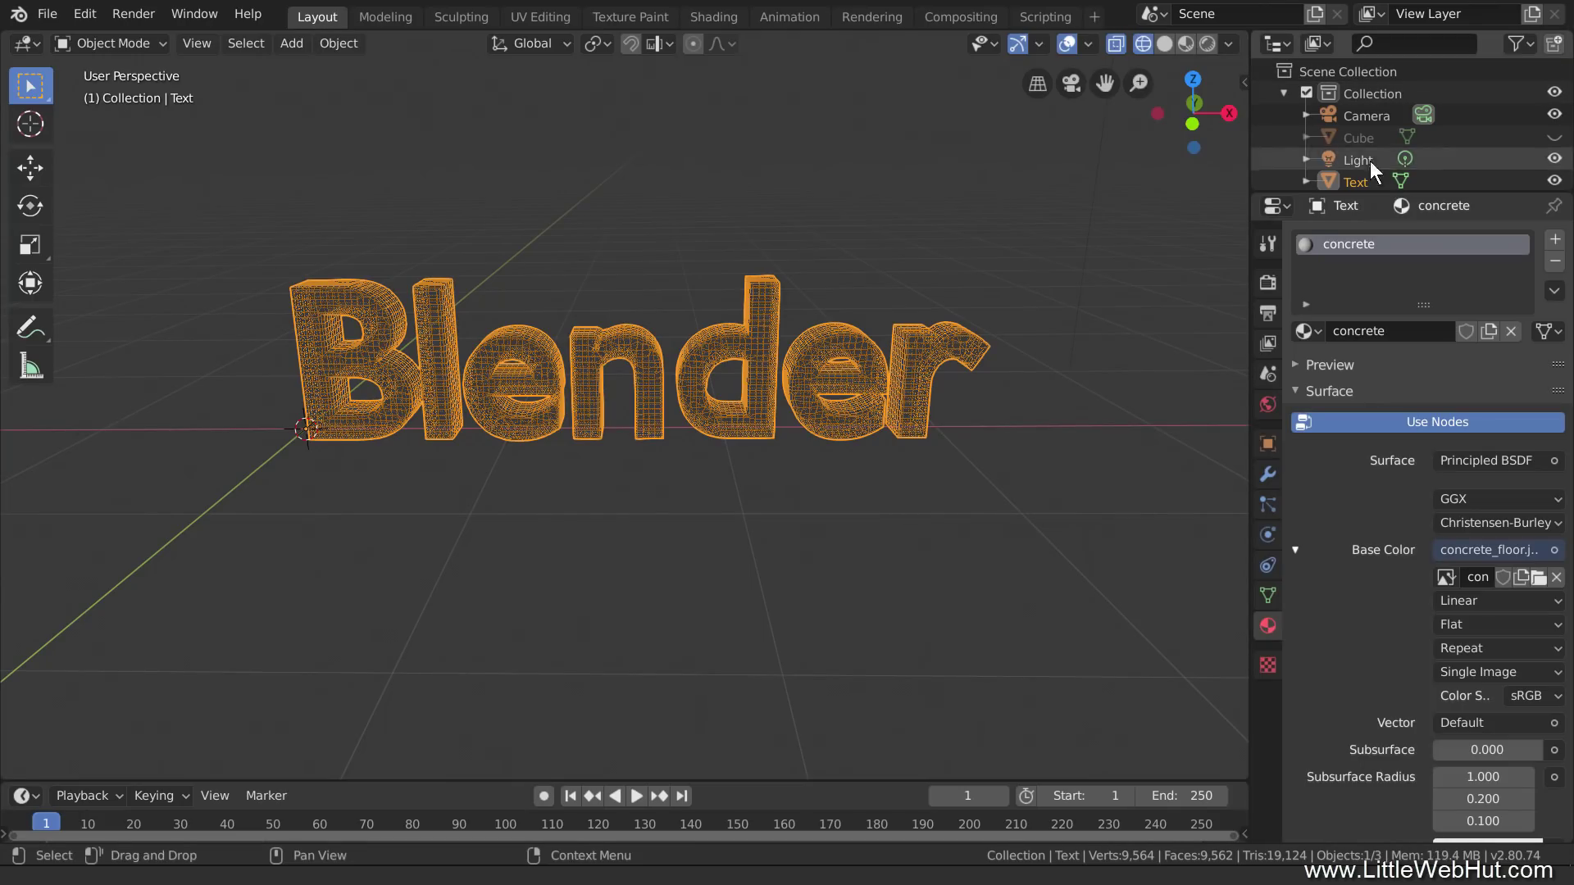
Step: Switch to Look Dev shading and UV-map the entire text mesh with Project from View (Bounds) from an angled view
key("z")
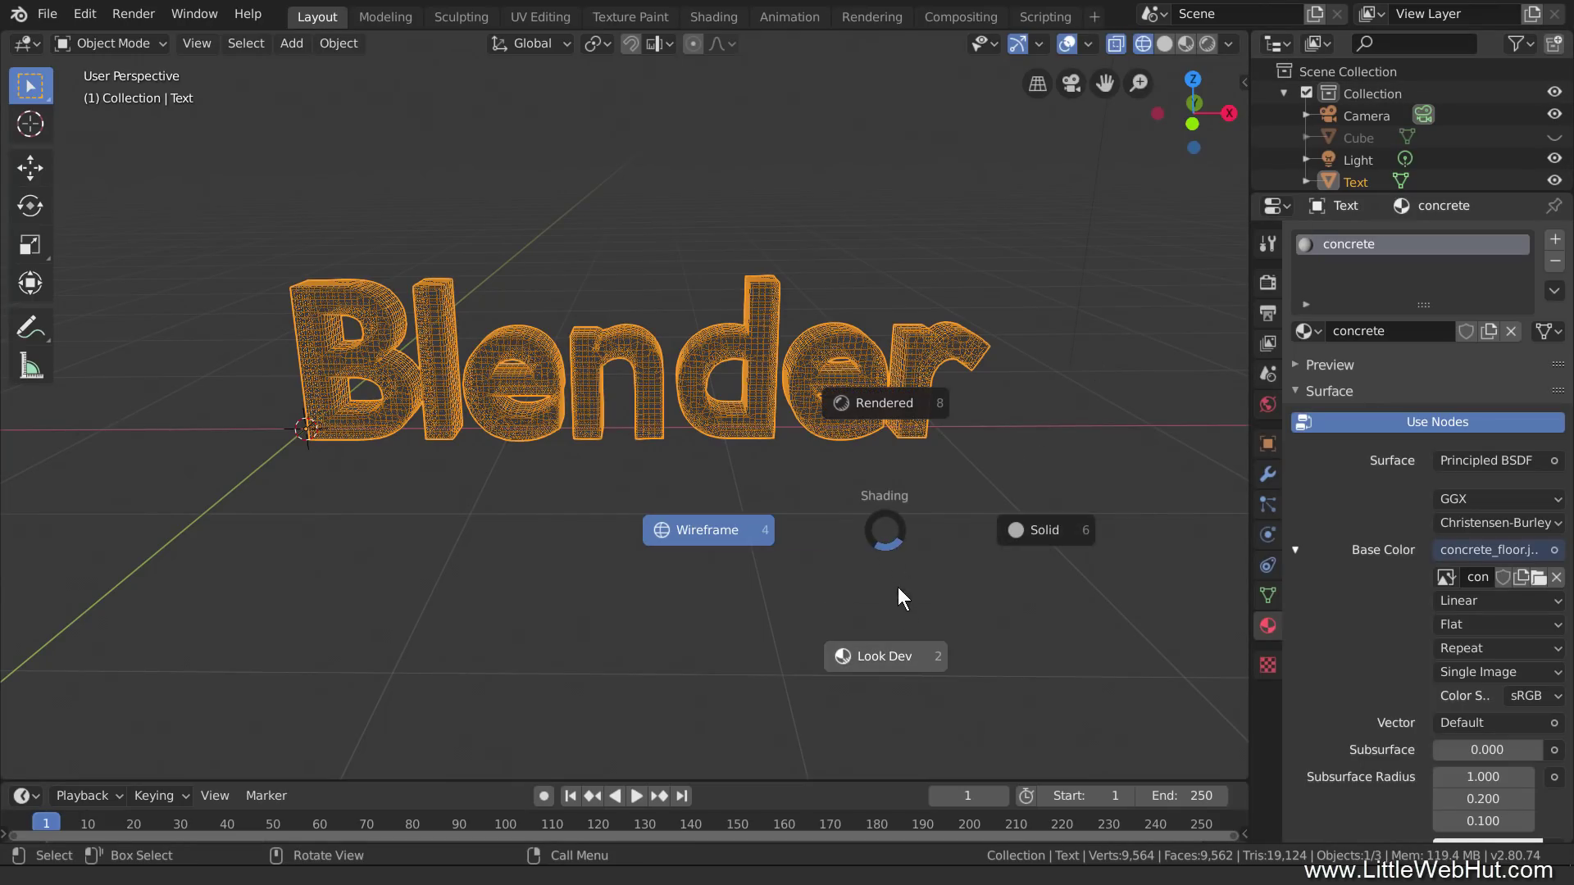
left_click(920, 657)
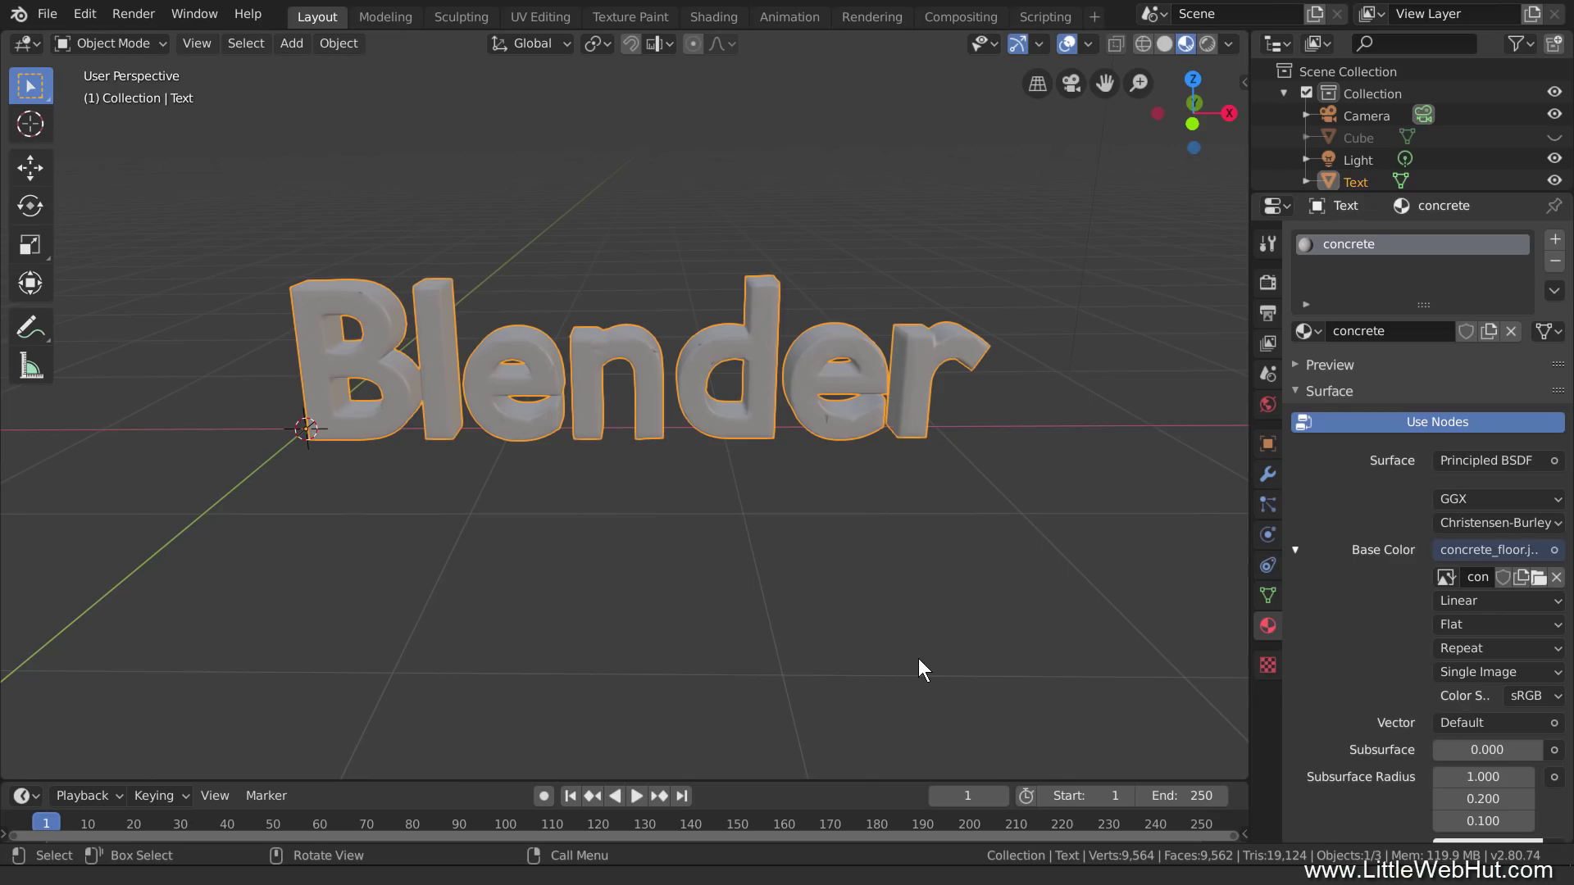
key("Tab")
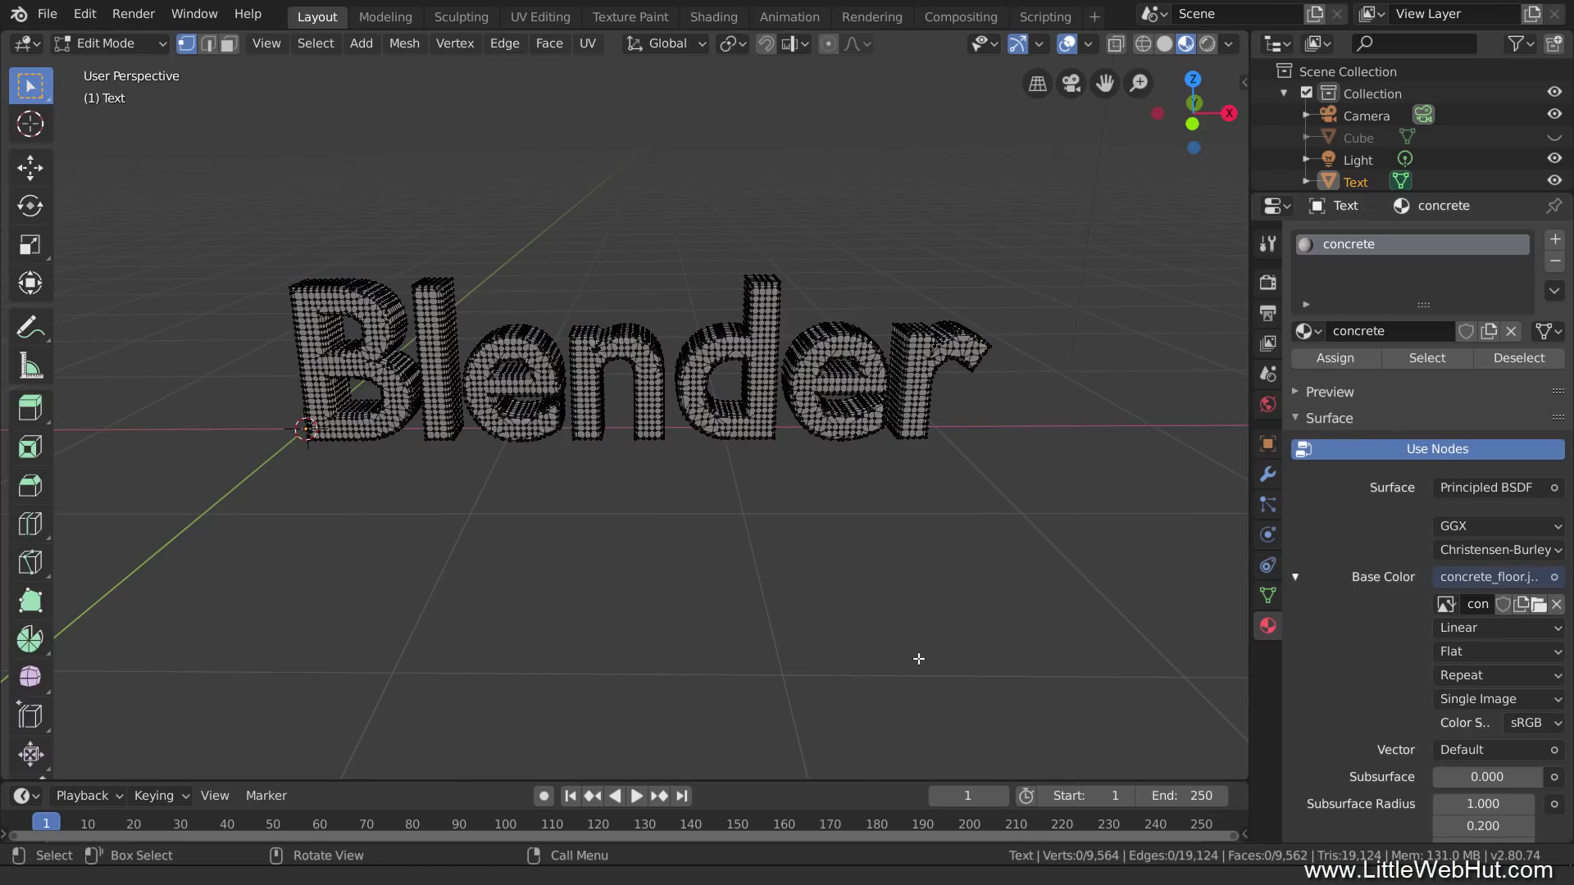
key("a")
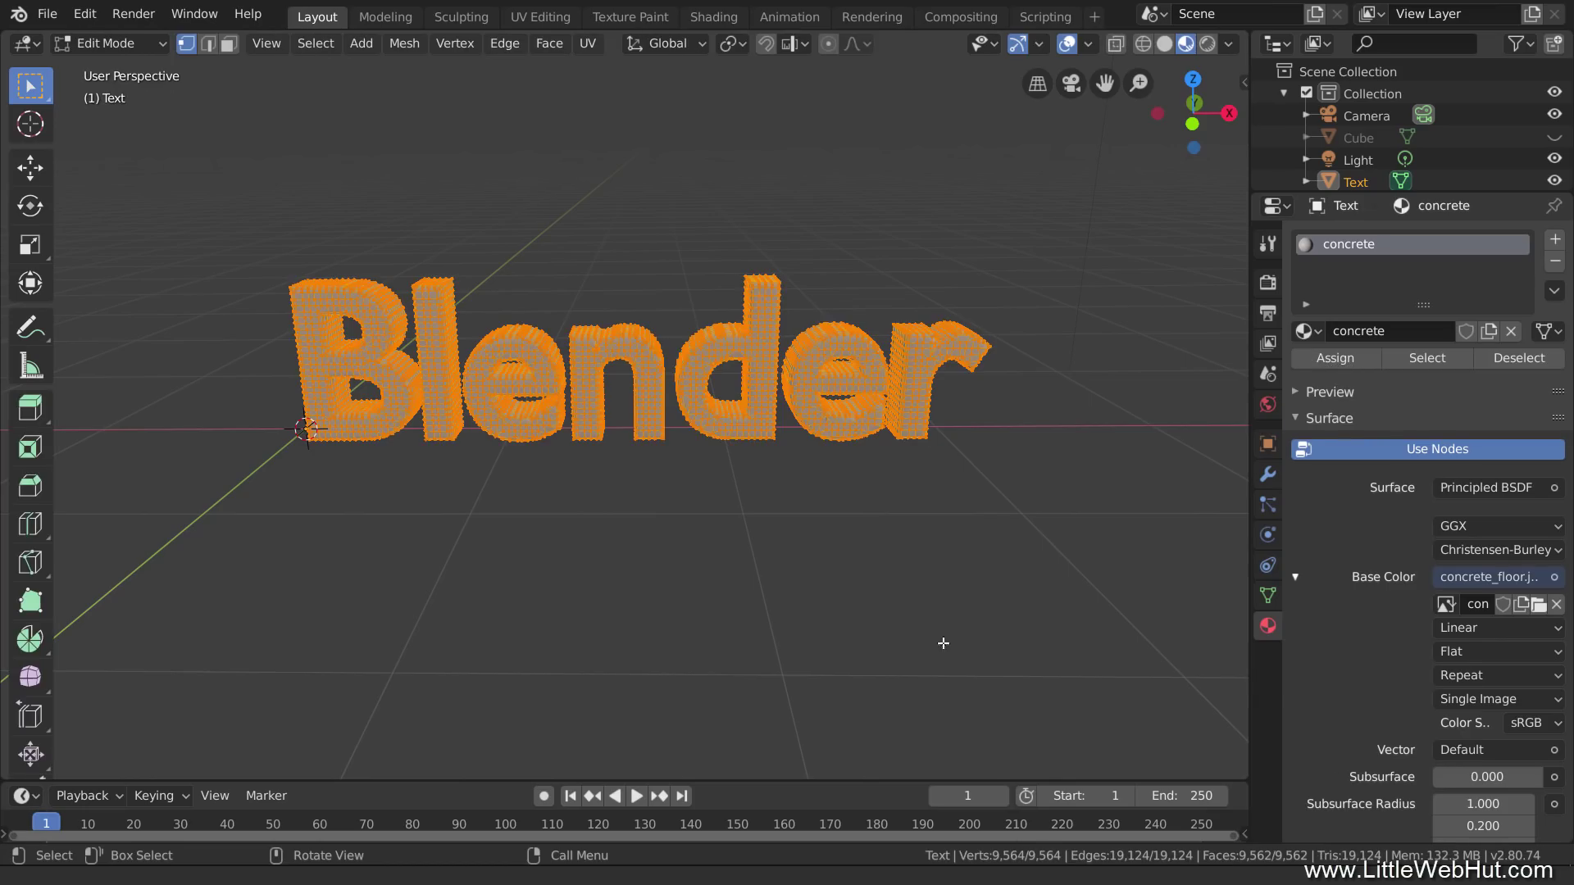
middle_click_drag(1134, 492, 1024, 501)
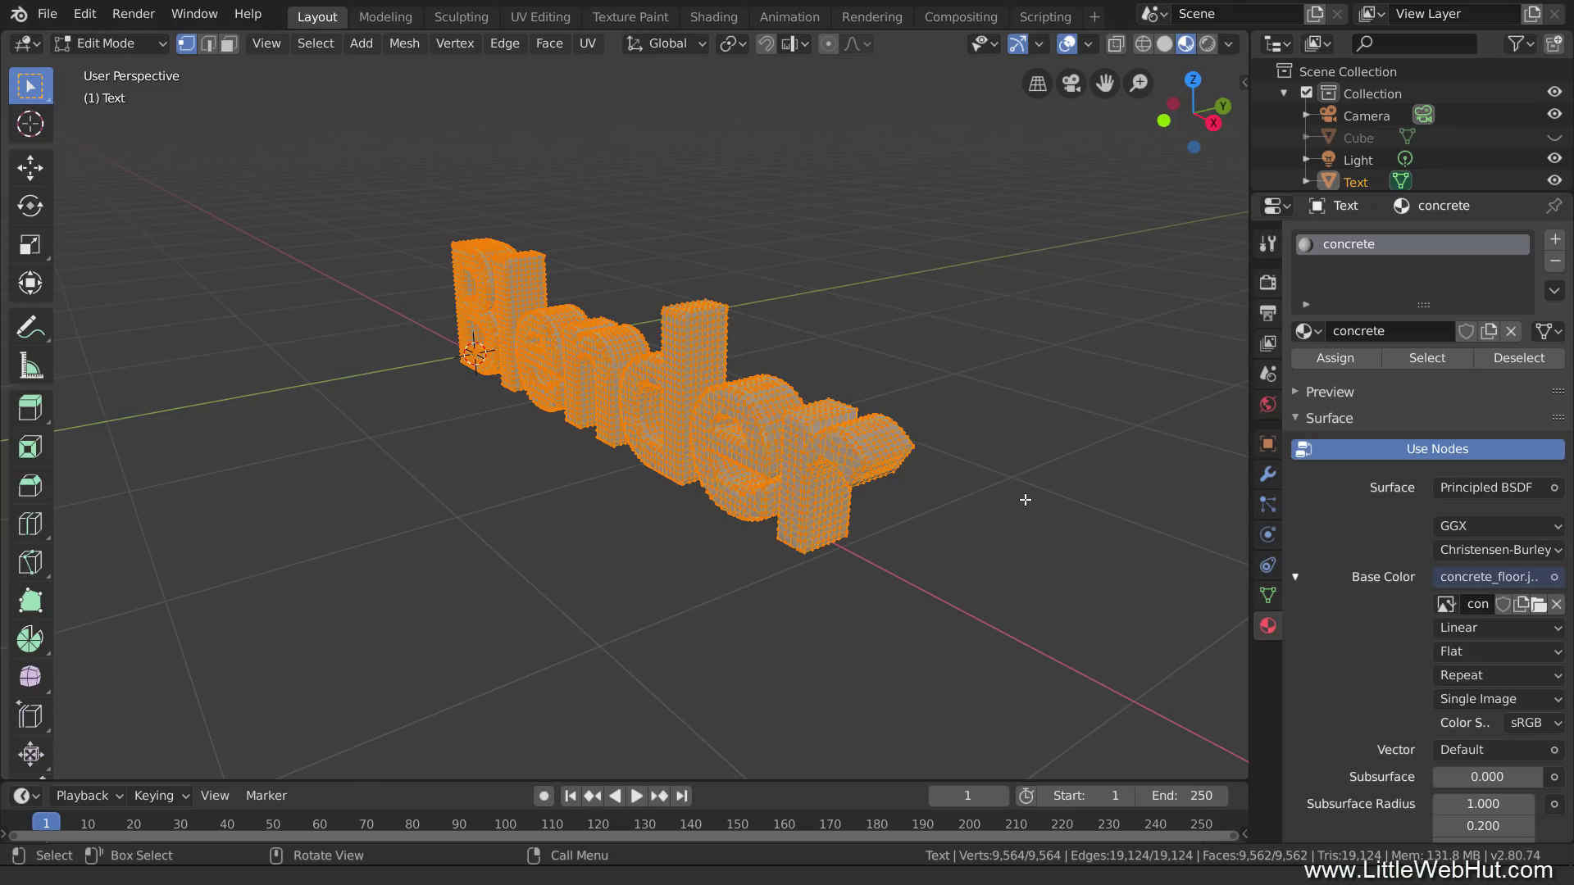
key("u")
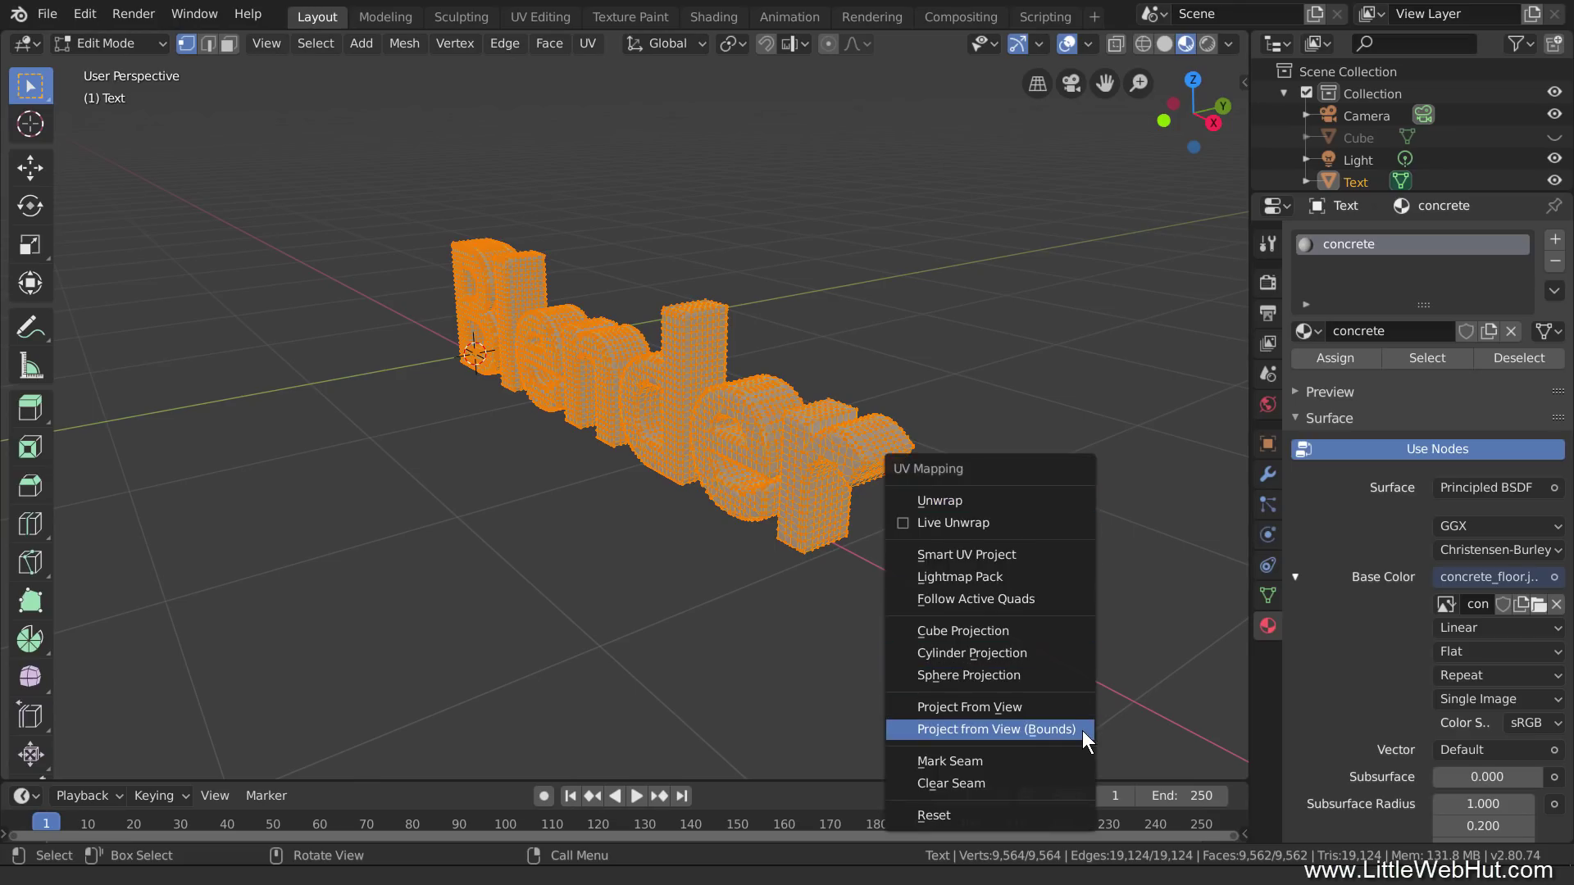
left_click(997, 728)
key("Tab")
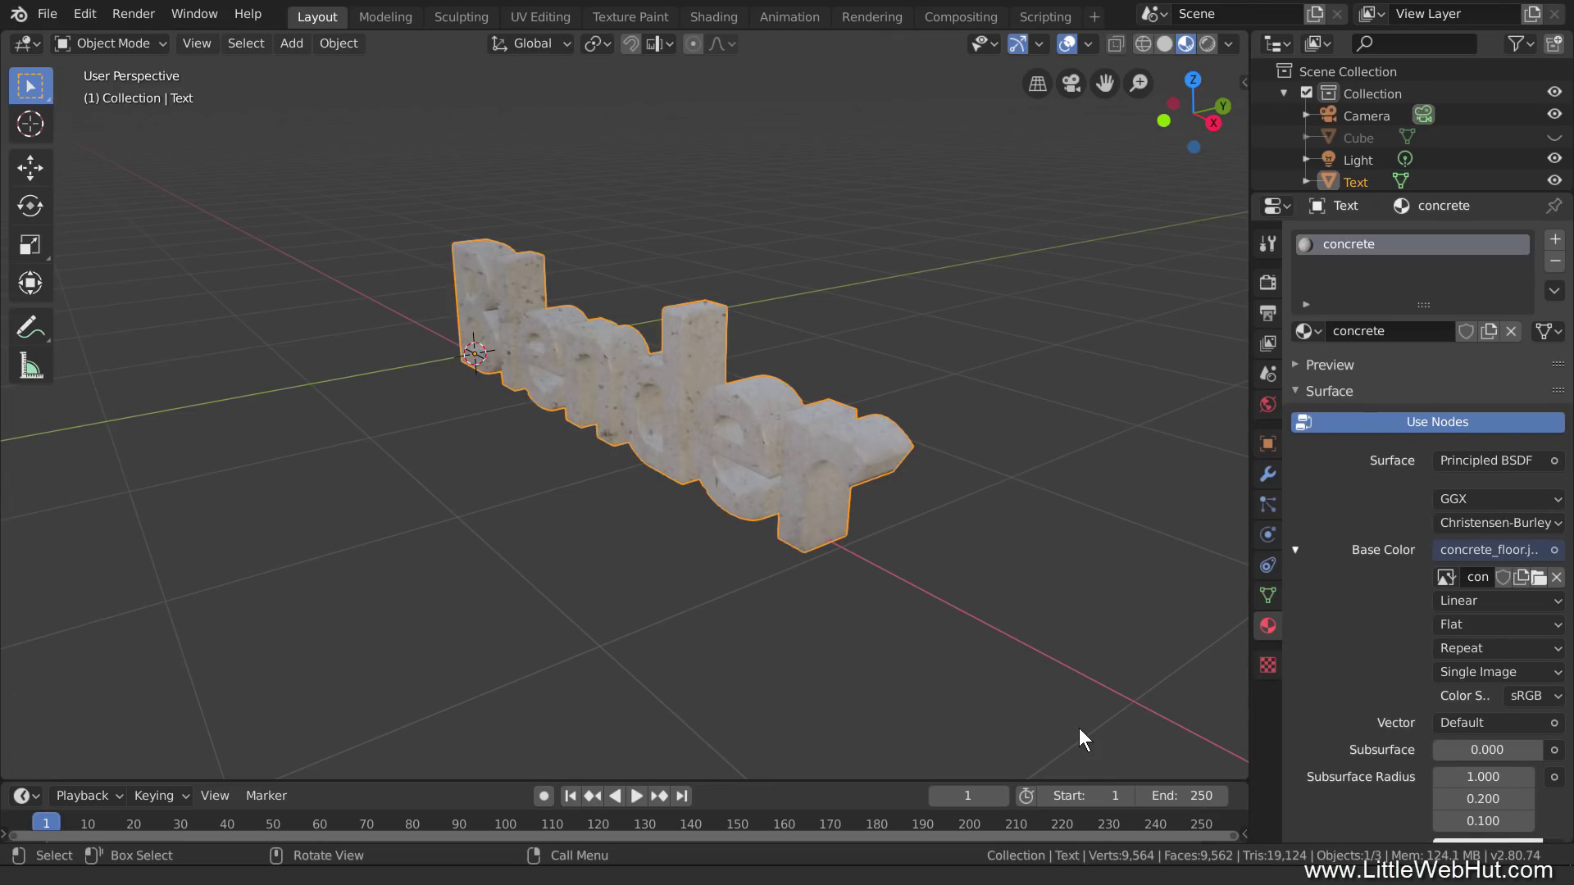
Step: Set the concrete material's Roughness to 1
middle_click_drag(497, 606, 604, 597)
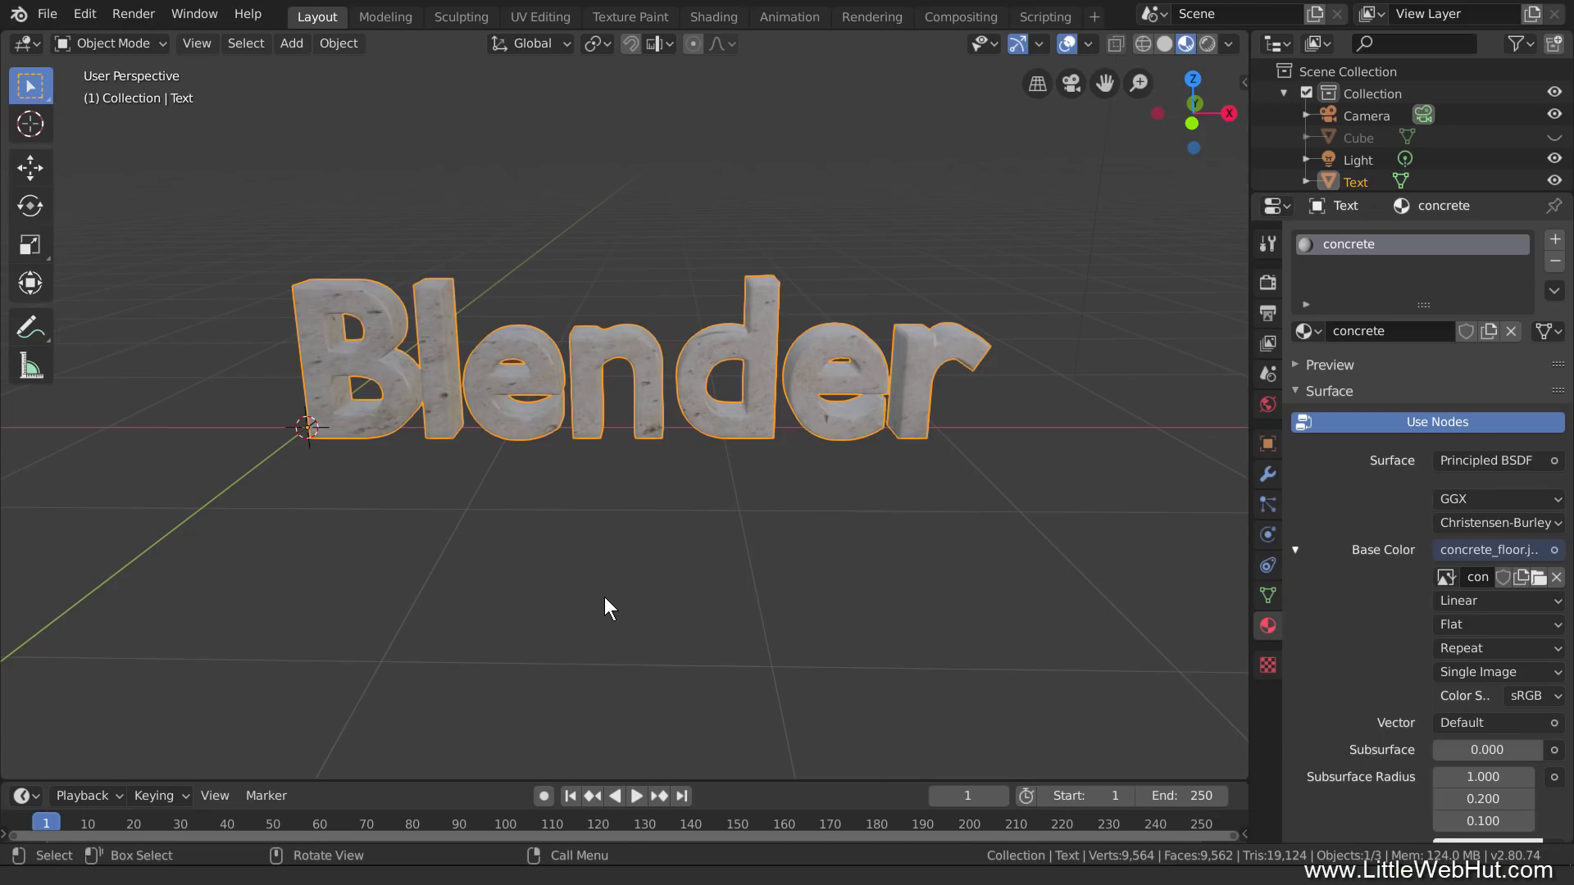
scroll(1360, 630, "down", 5)
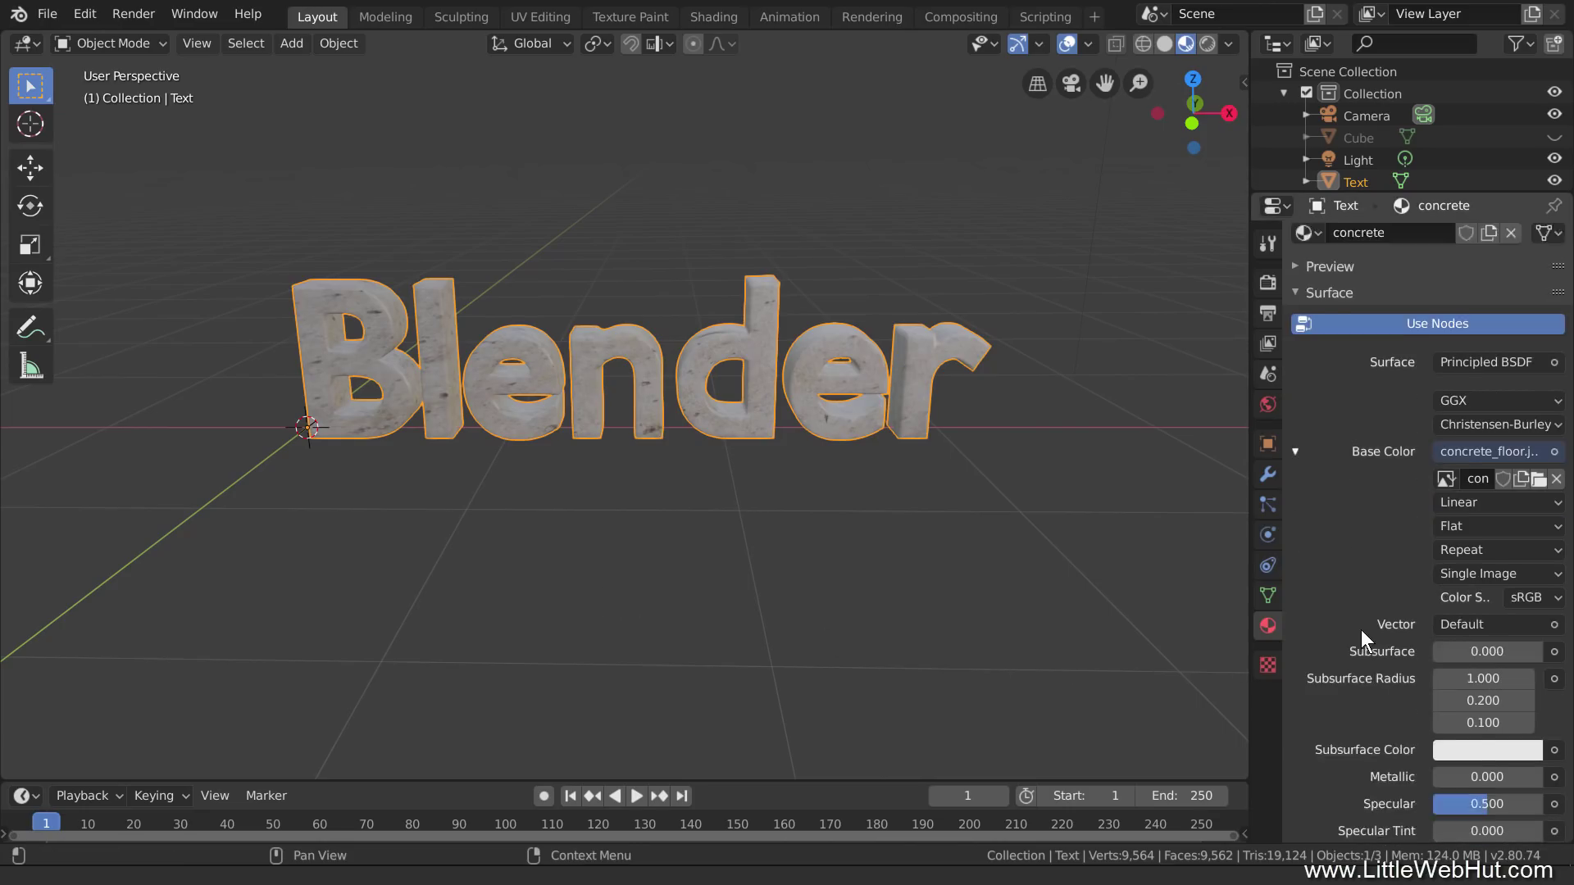
left_click(1478, 792)
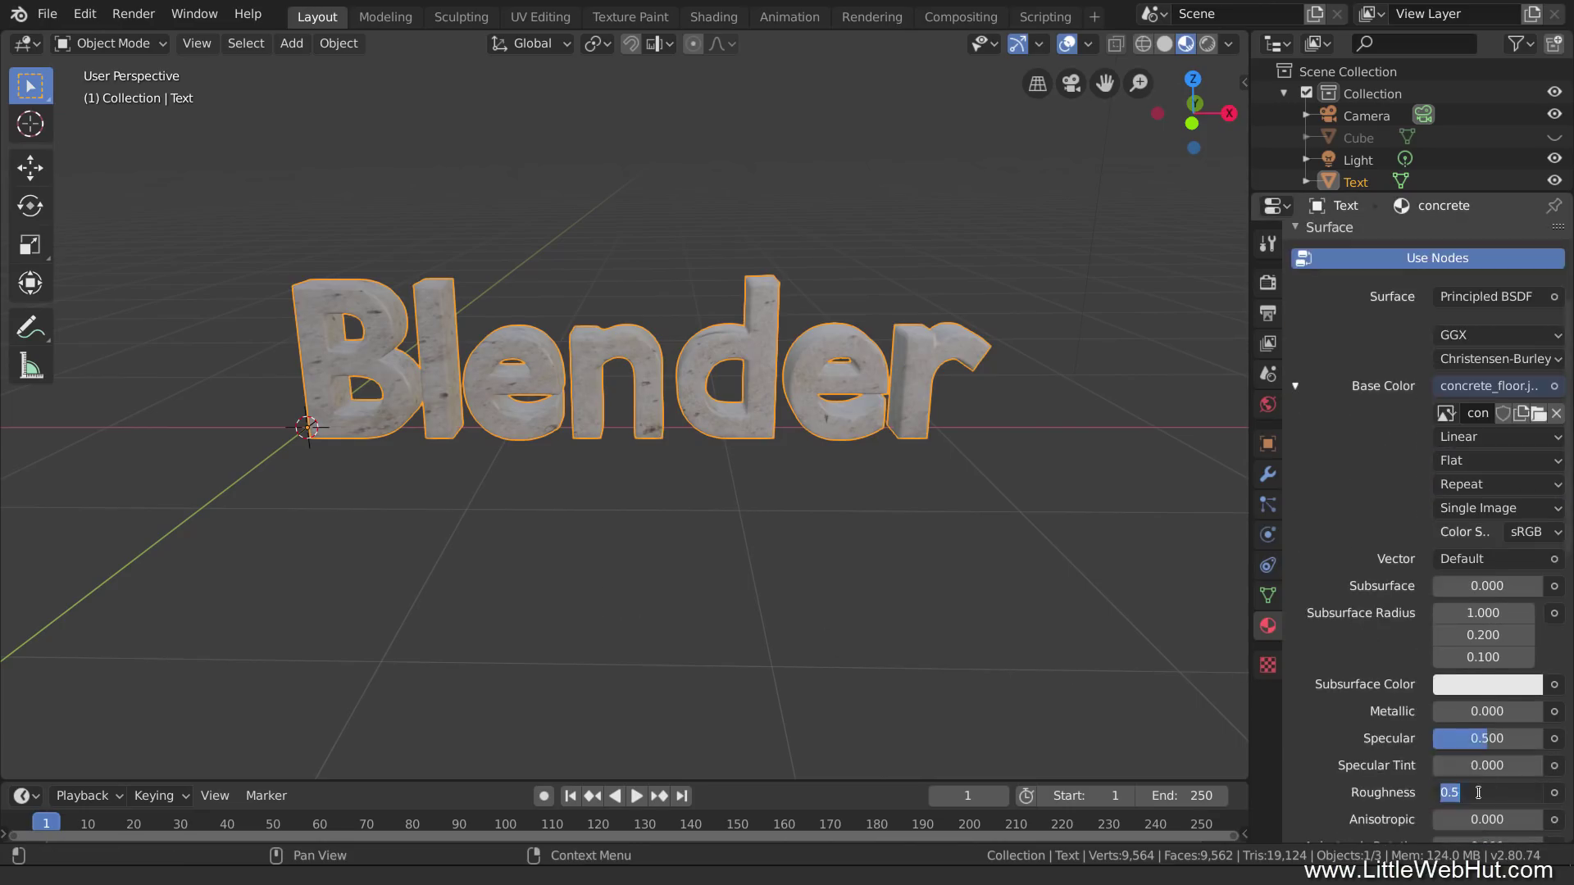
type("1")
key("Return")
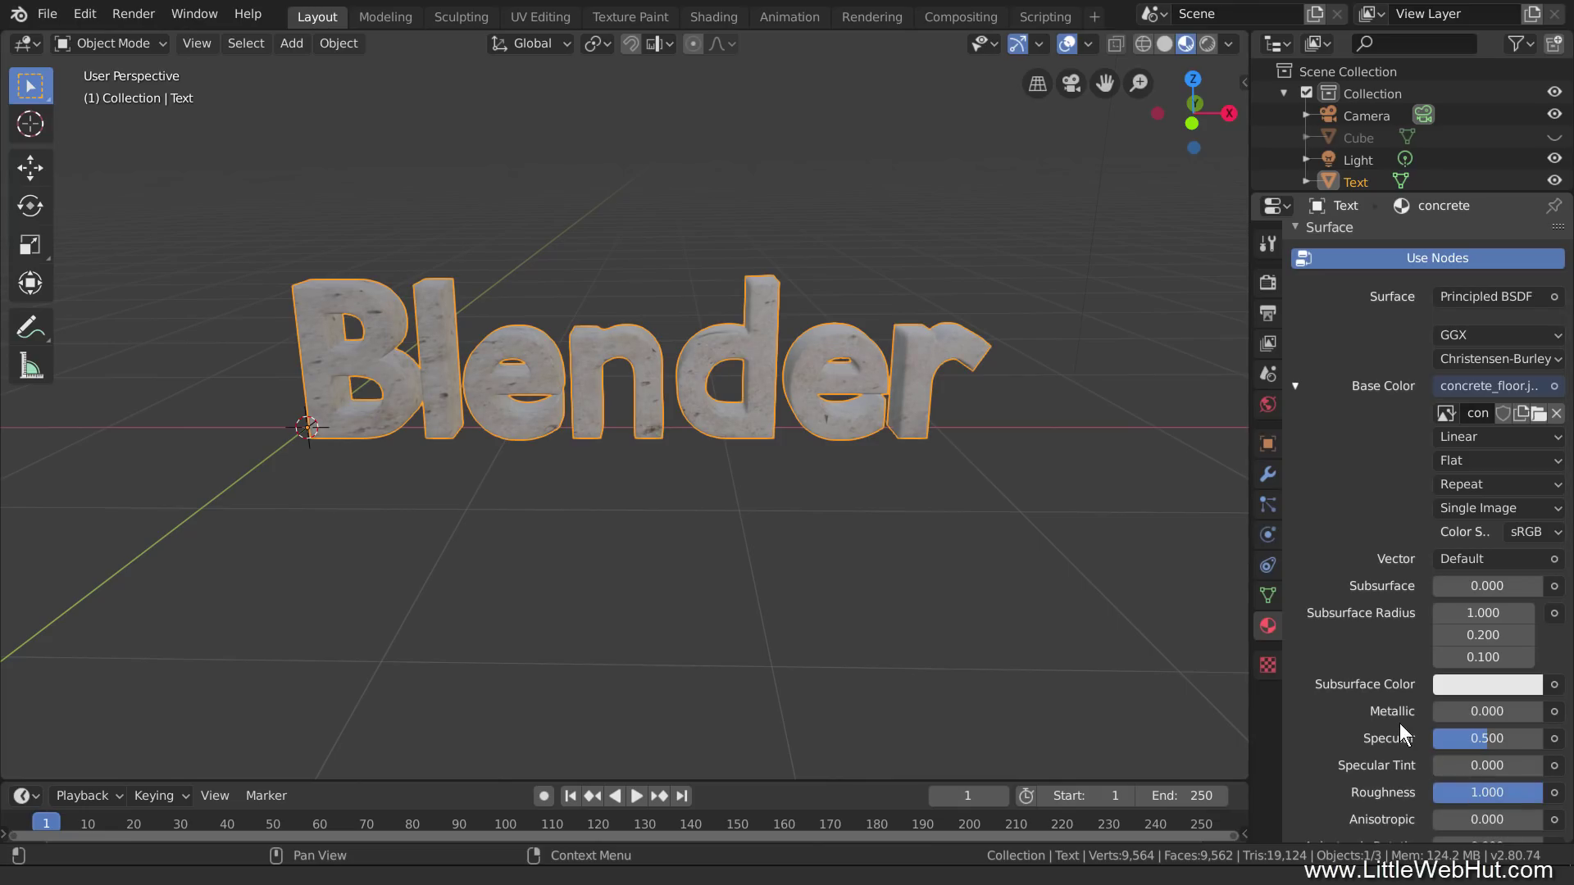
Step: Switch to the Shading workspace and move the Material Output node away from the Principled BSDF to make room between them
left_click(721, 17)
middle_click_drag(632, 396, 849, 348)
middle_click_drag(852, 334, 869, 334)
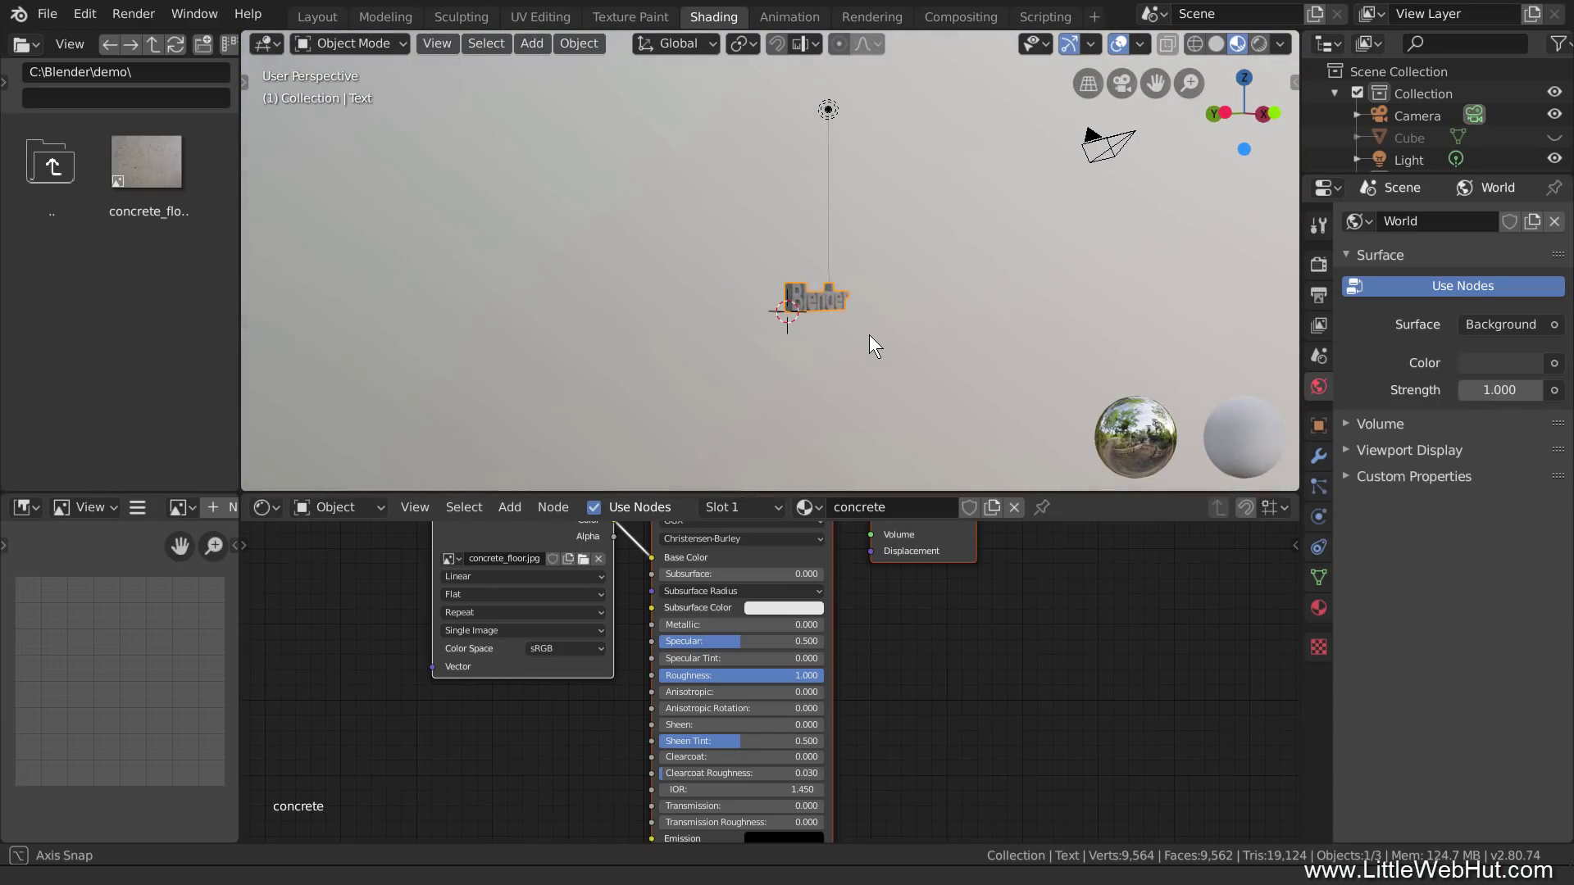
scroll(869, 335, "up", 5)
scroll(872, 333, "up", 4)
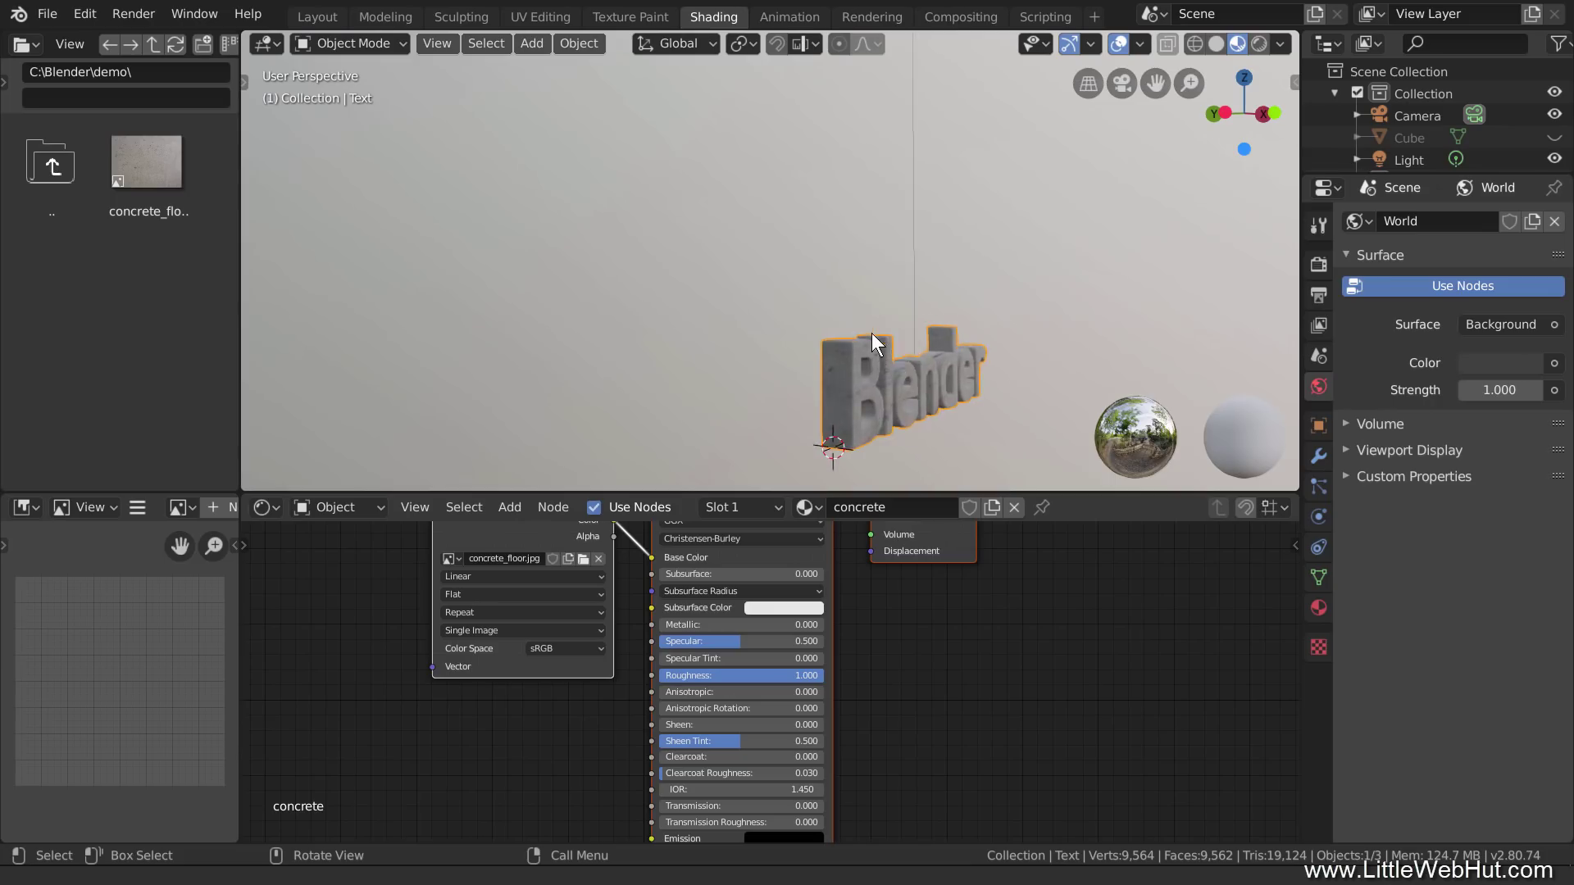
middle_click_drag(889, 335, 701, 164, "shift")
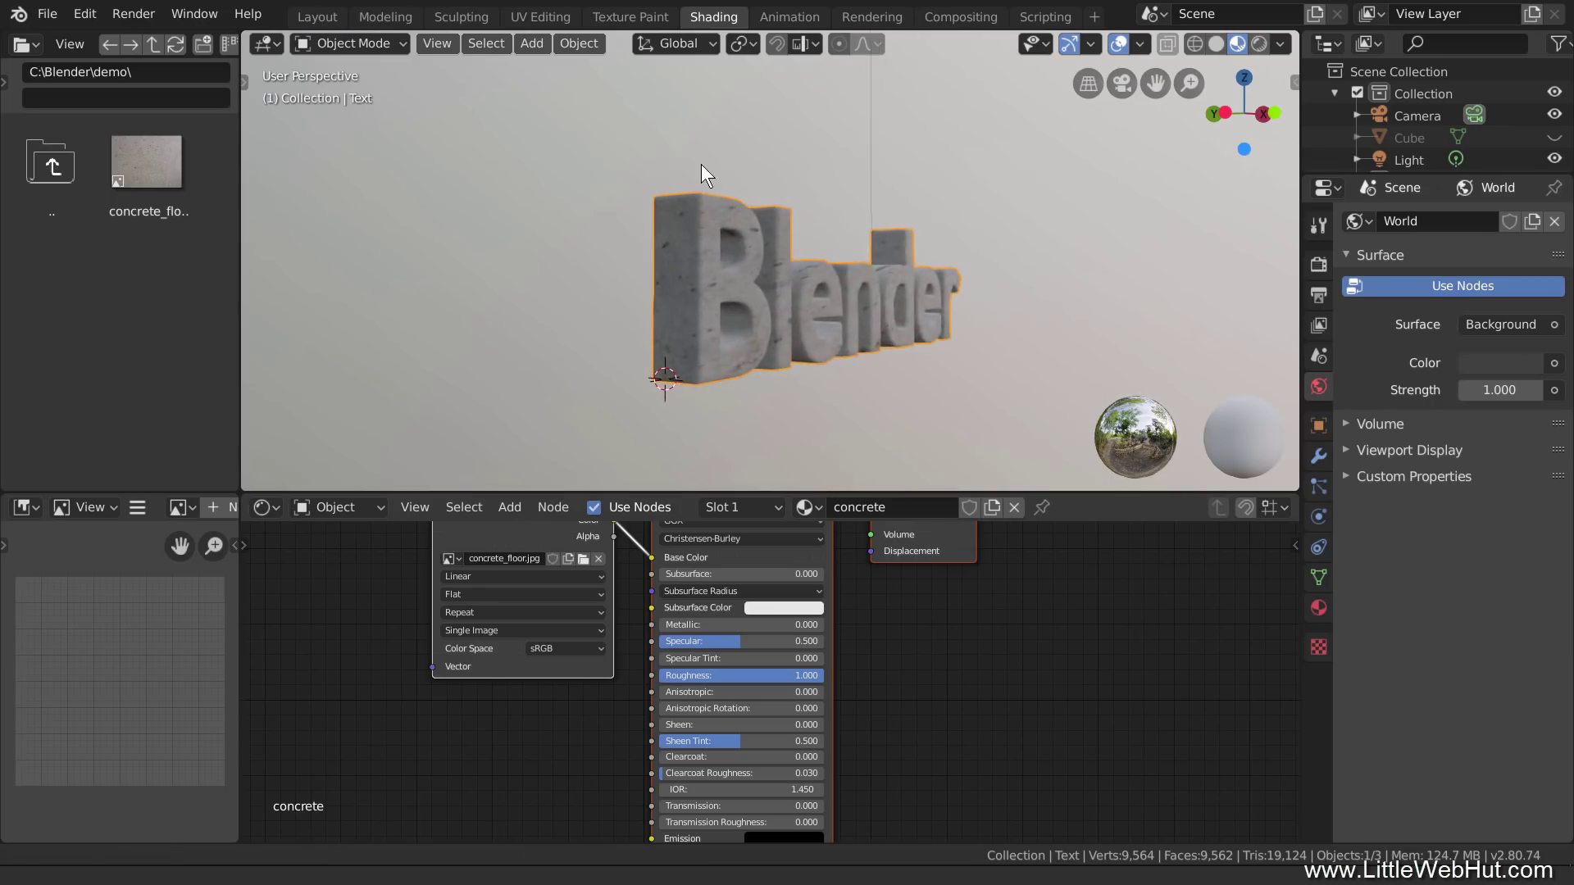
scroll(840, 257, "up", 6)
scroll(844, 250, "up", 2)
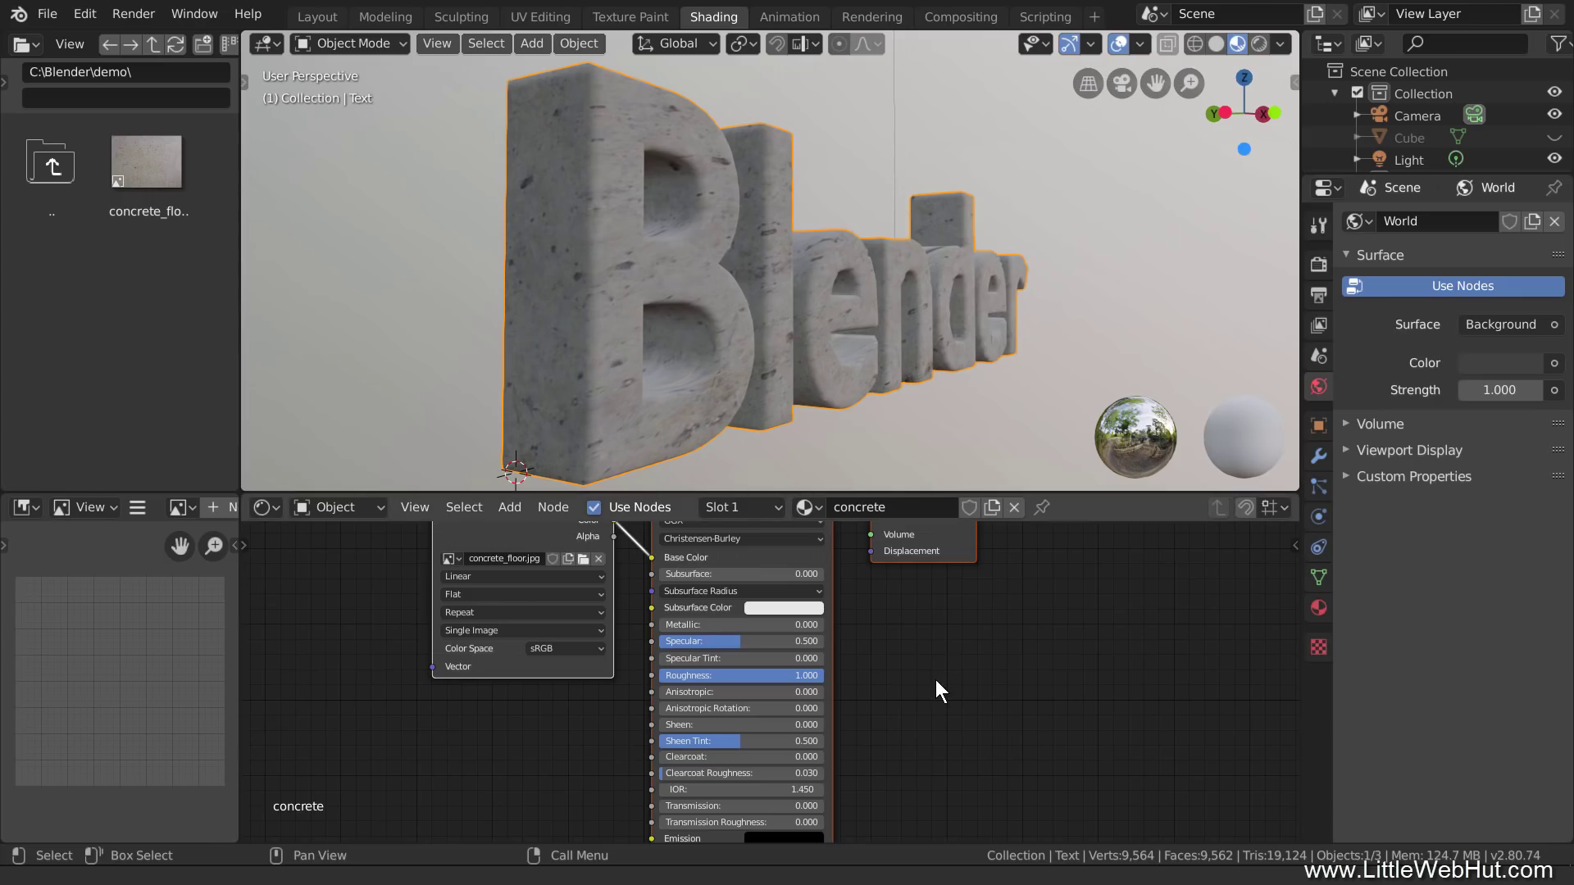
scroll(936, 680, "up", 3)
middle_click_drag(963, 612, 884, 726, "shift")
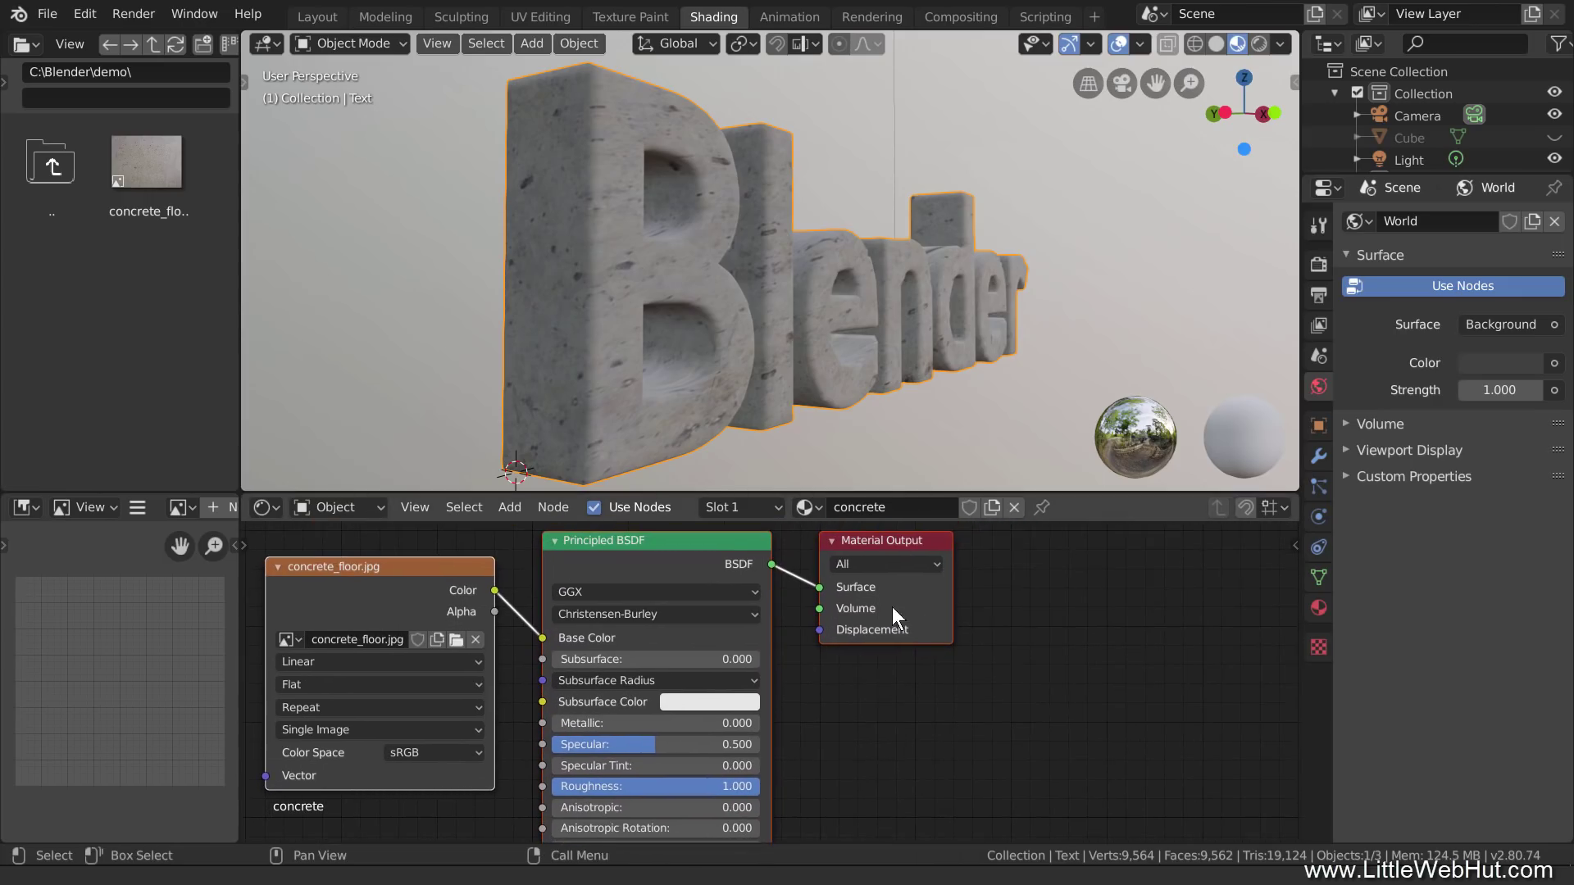
left_click_drag(896, 541, 1206, 549)
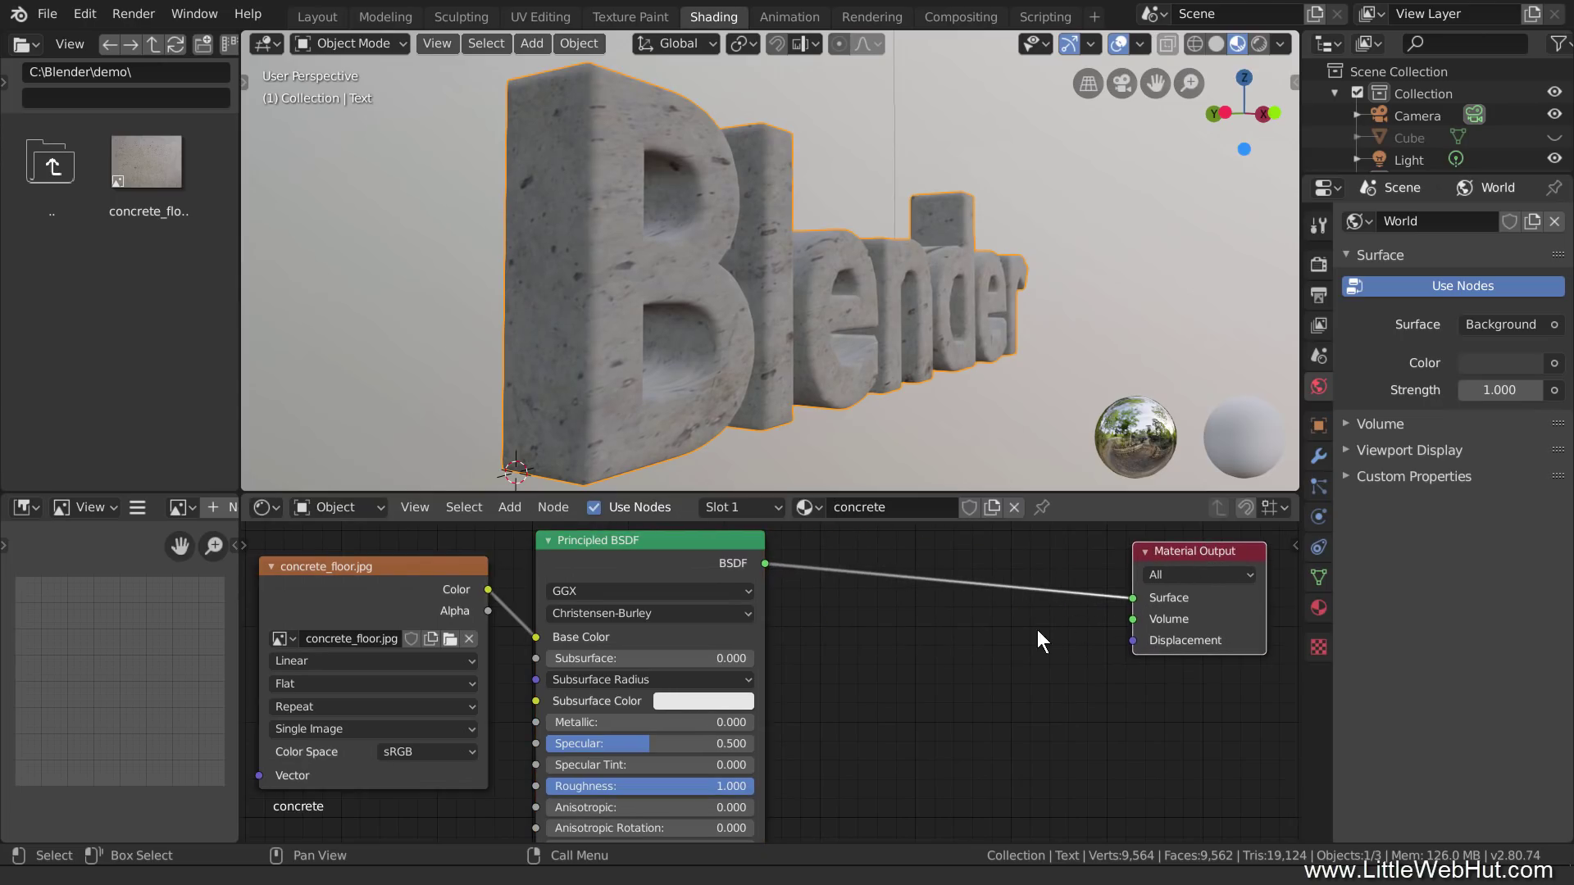
Step: Add a Displacement node between the Principled BSDF and Material Output, and connect it to the Material Output's Displacement input
key("shift+a")
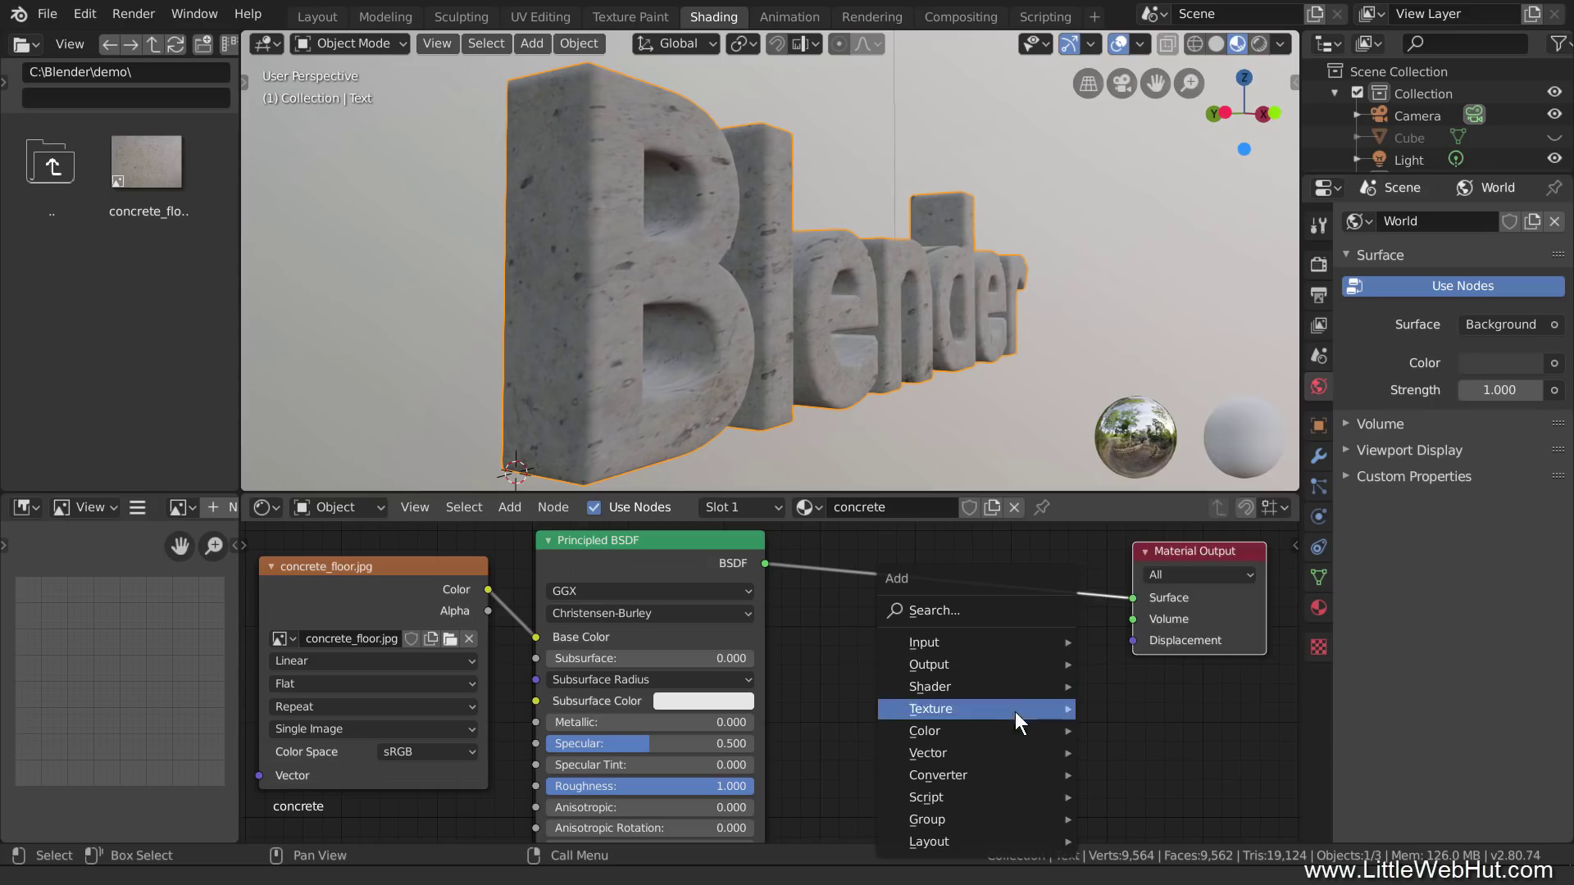
mouse_move(1022, 749)
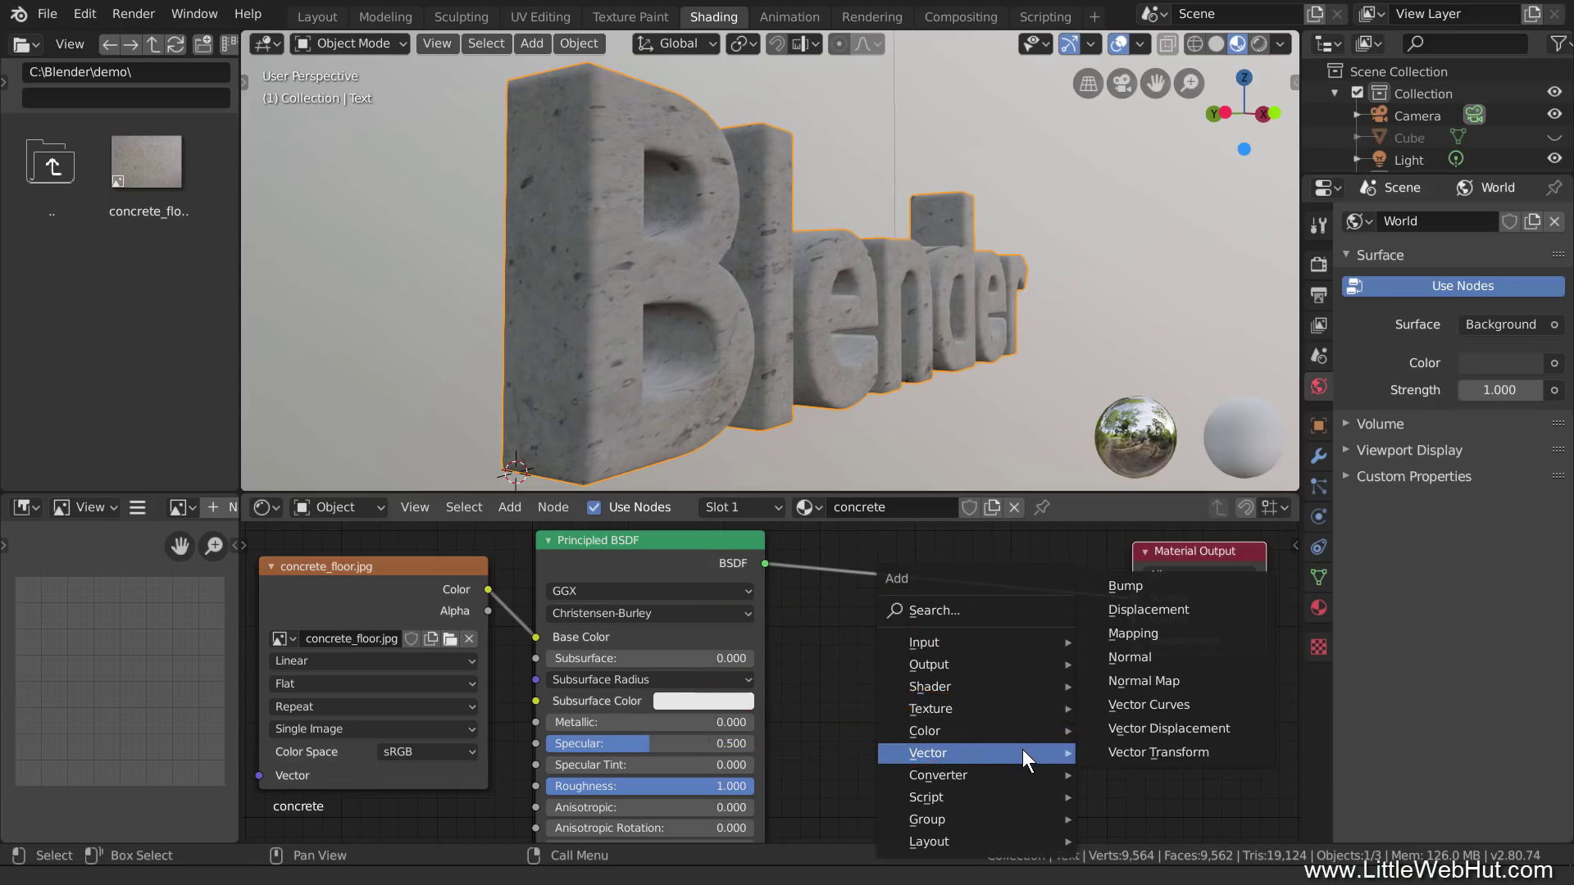
left_click(1208, 609)
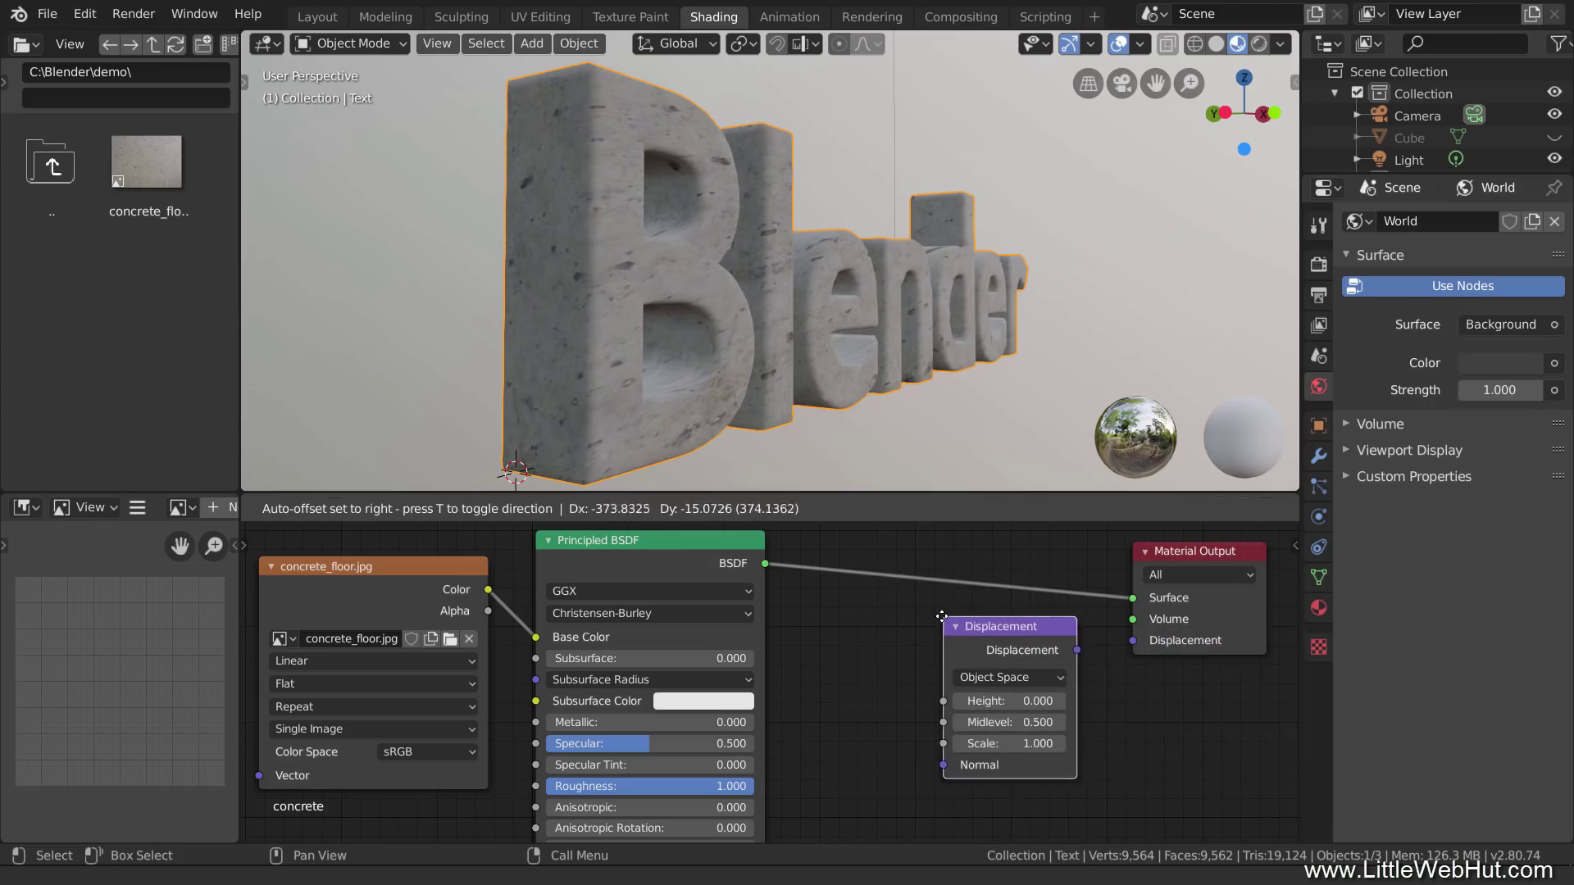
left_click(936, 625)
left_click_drag(1069, 656, 1126, 641)
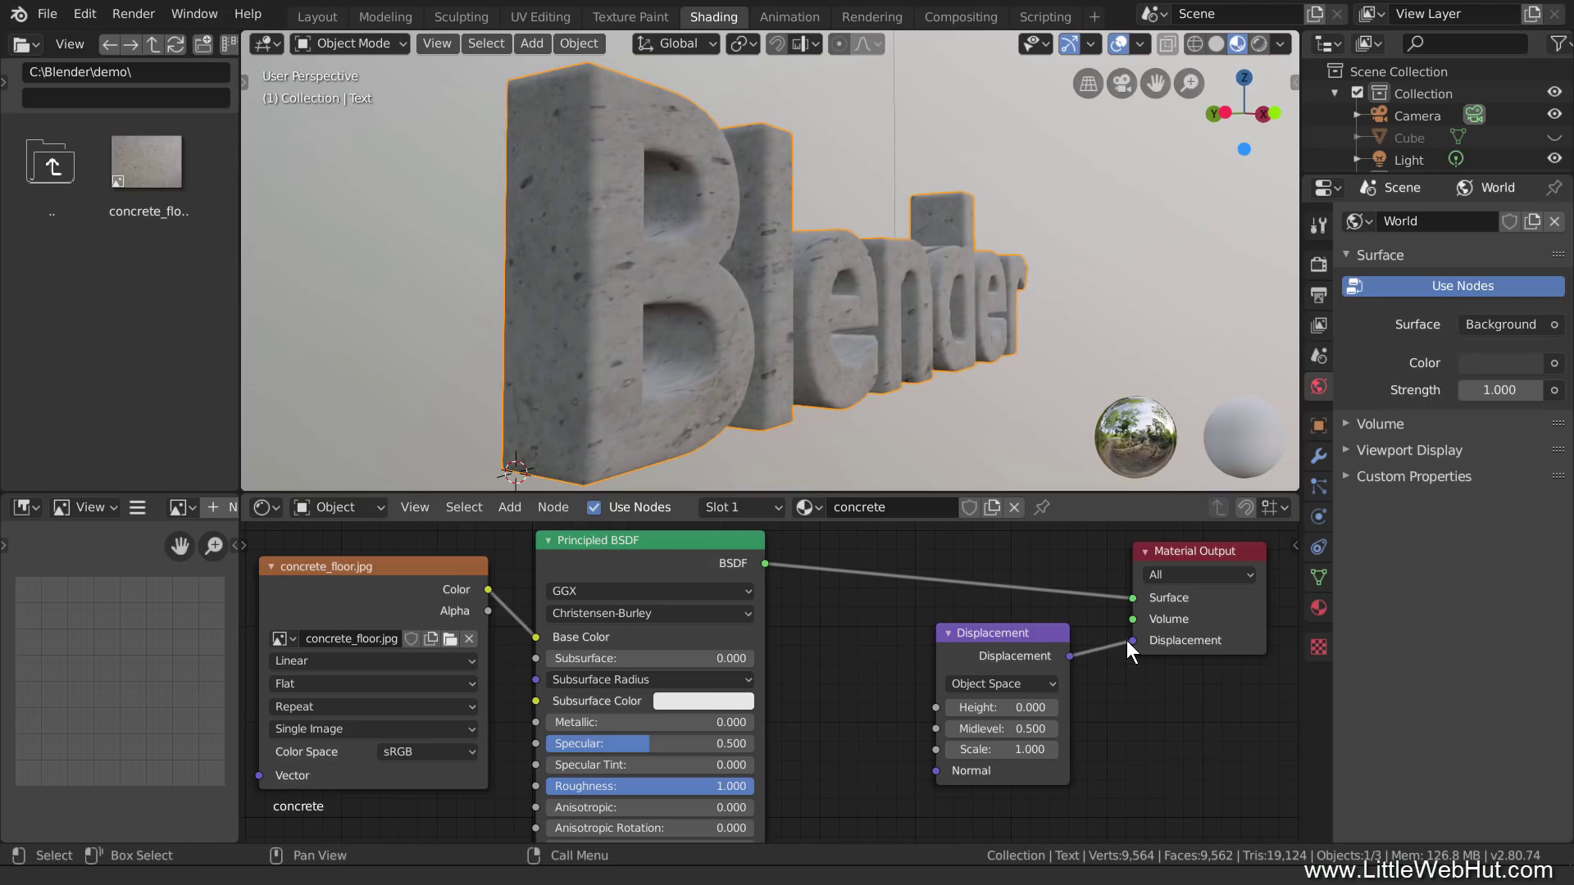
Step: Connect the concrete_floor.jpg Color output to the Displacement node's Height and set its Scale to 0.1
left_click_drag(488, 590, 927, 705)
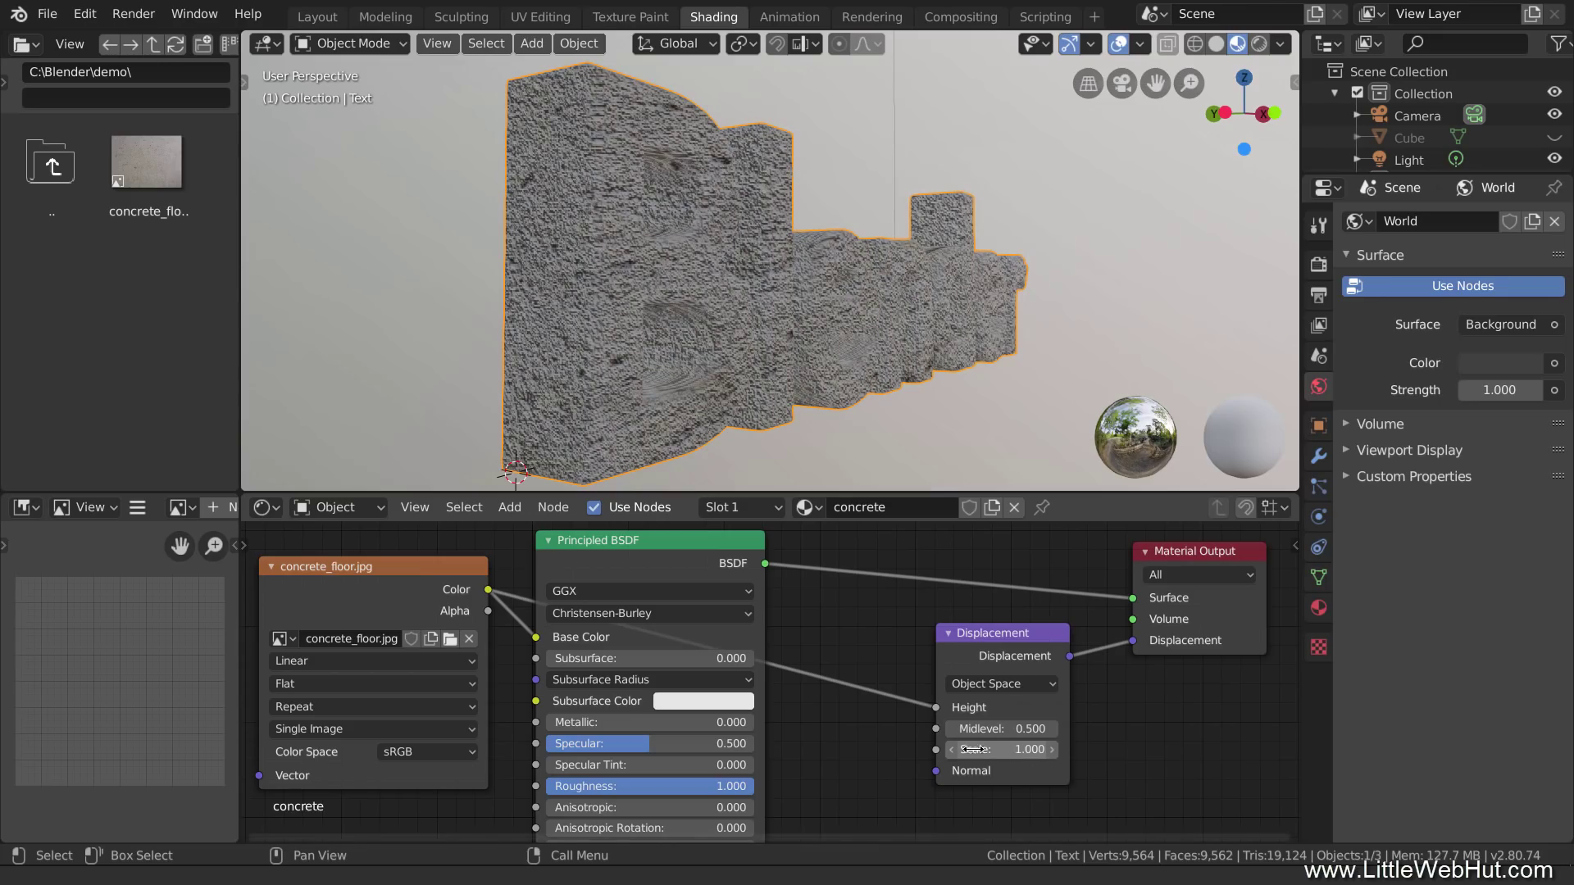
left_click(1019, 749)
type(".1")
key("Return")
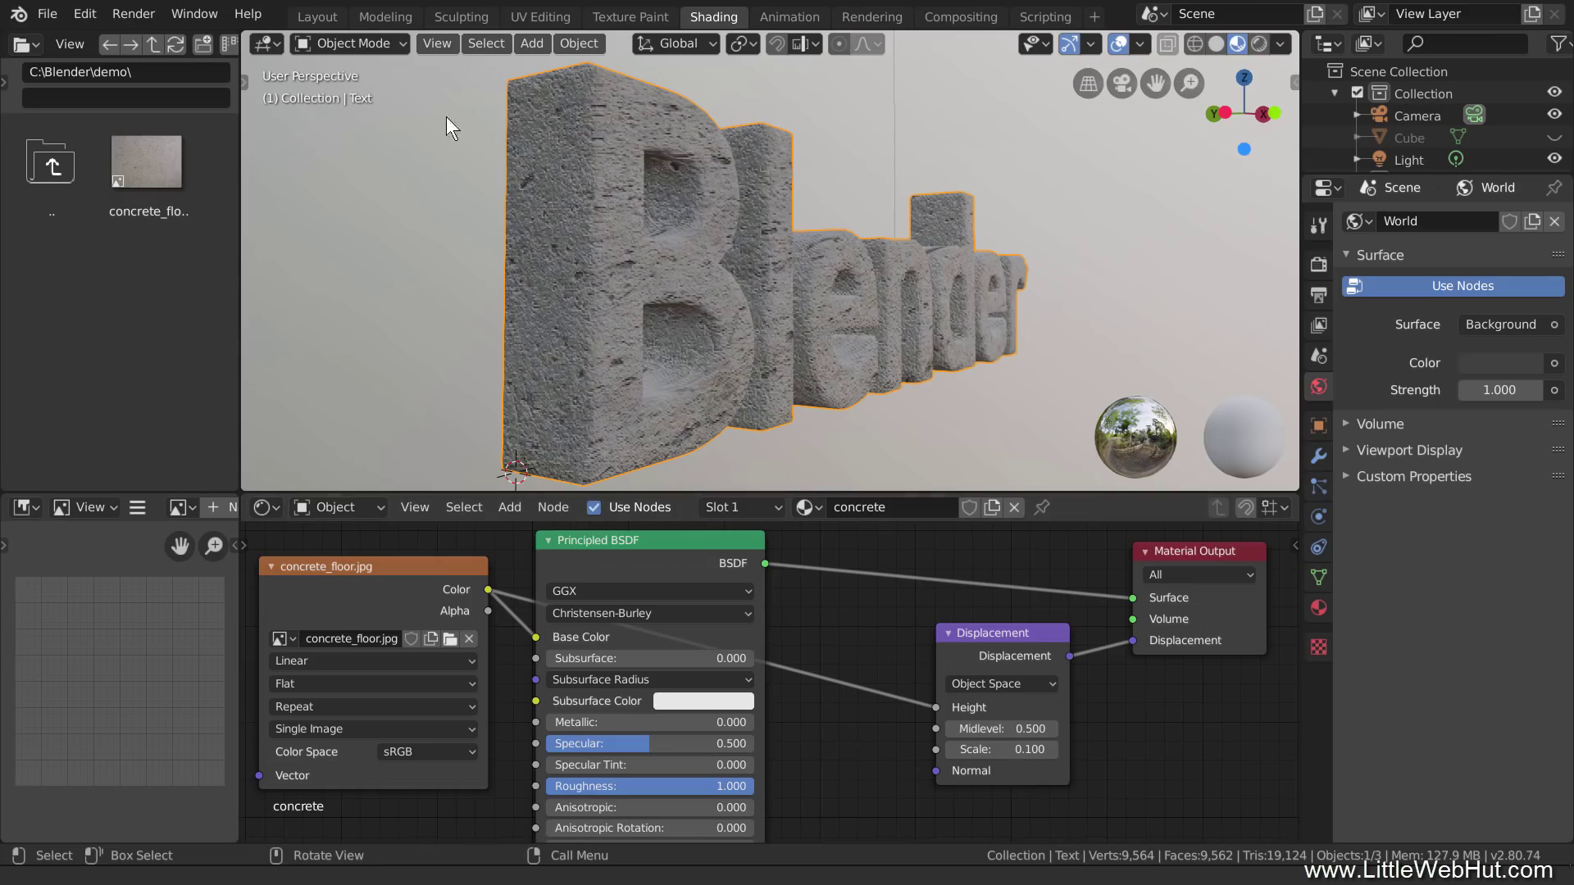
Step: Return to the Layout workspace, unhide the cube and select it in a front wireframe view
left_click(326, 13)
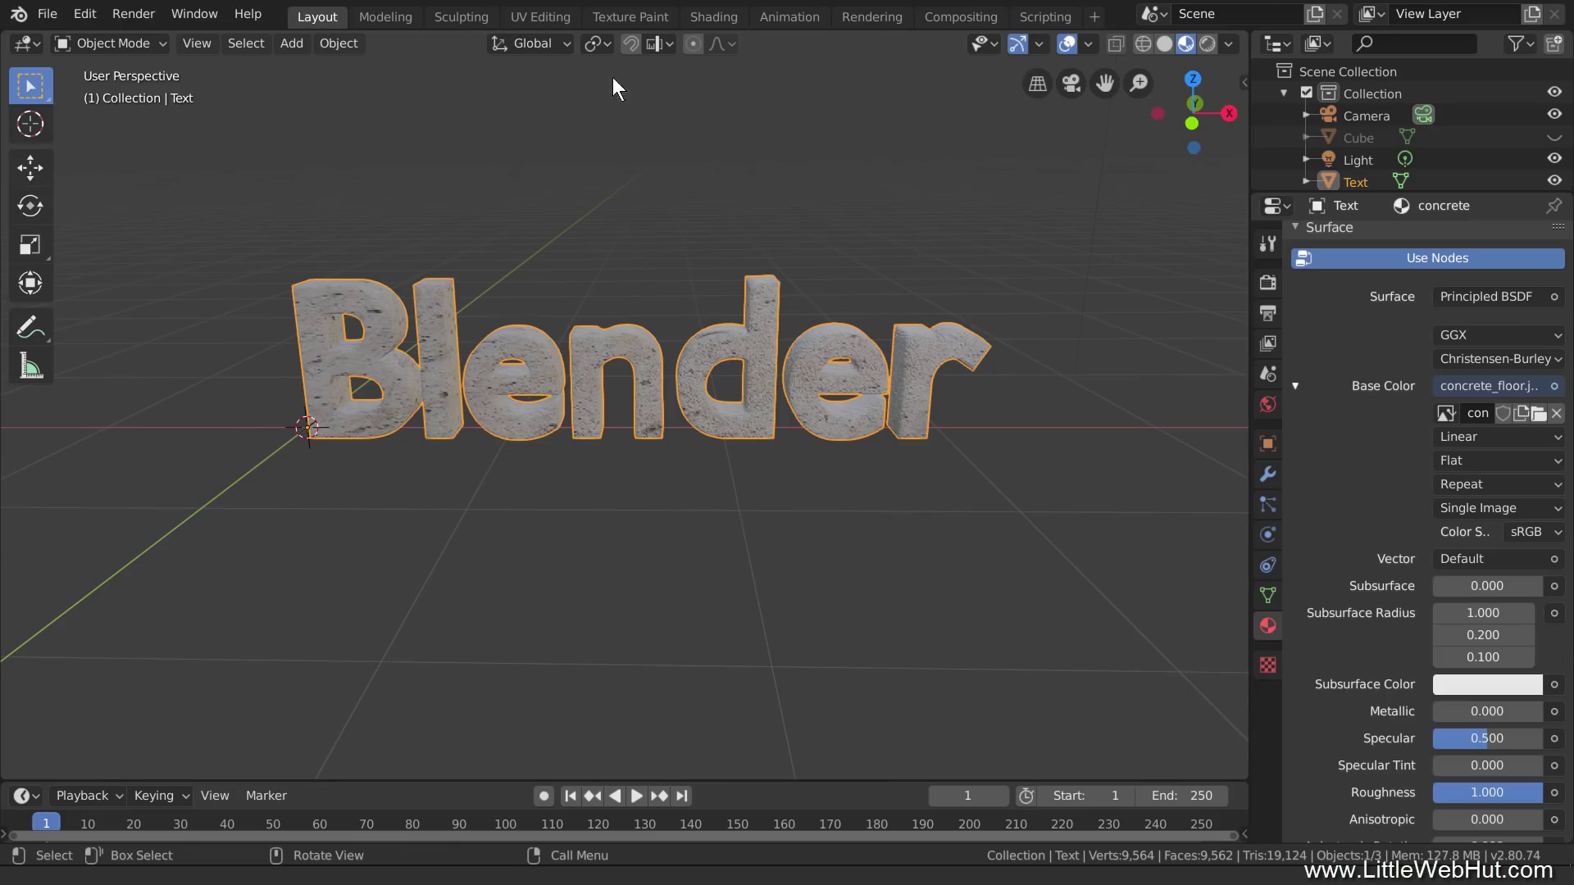
left_click(1554, 136)
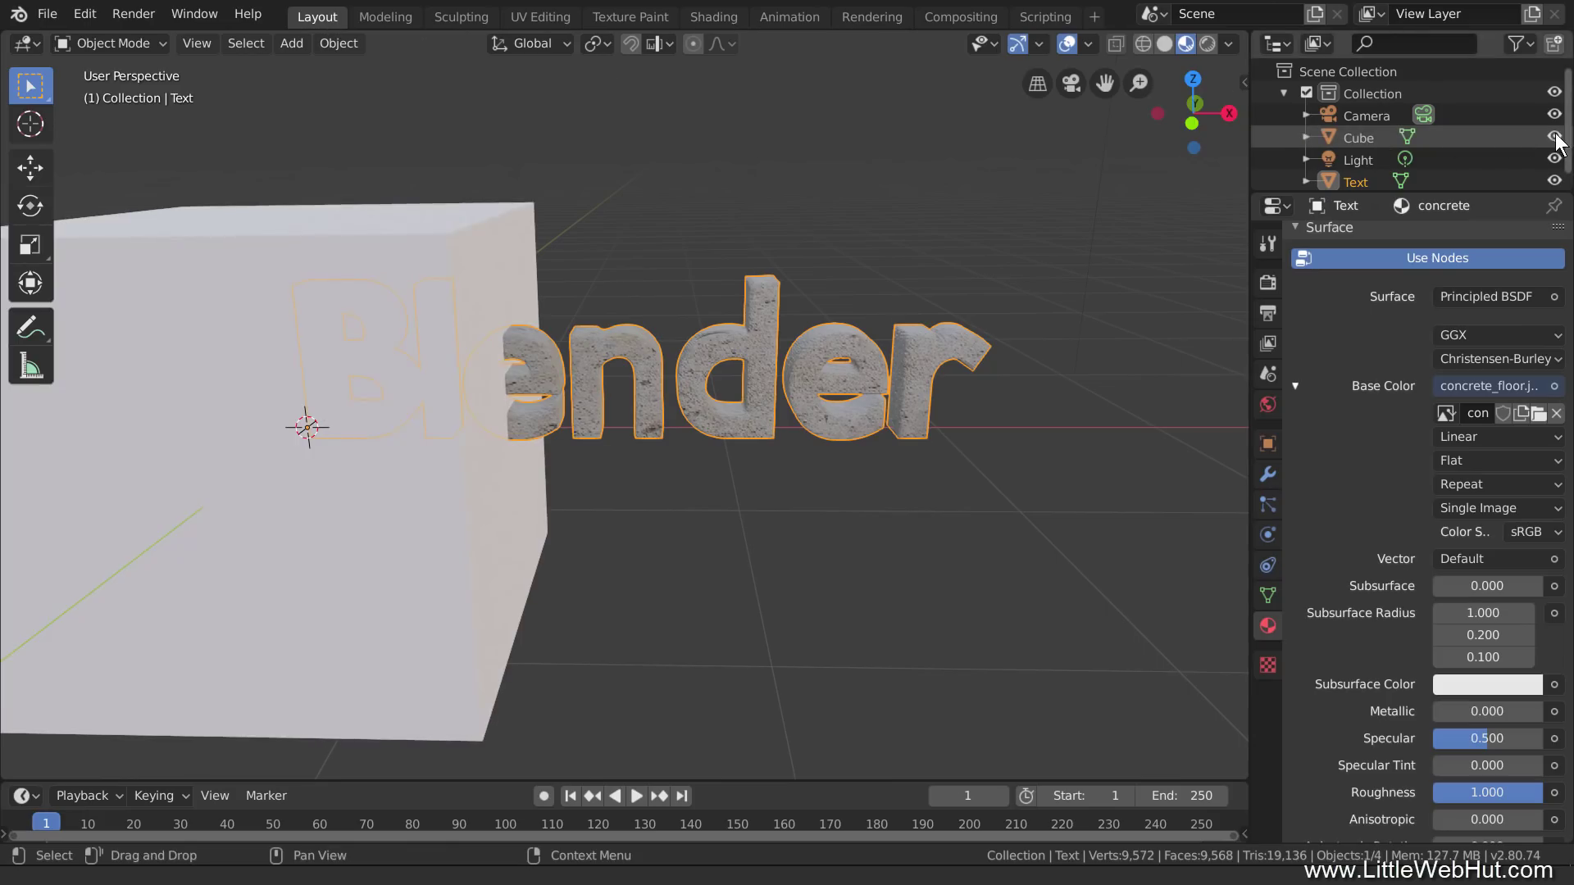
key("KP_1")
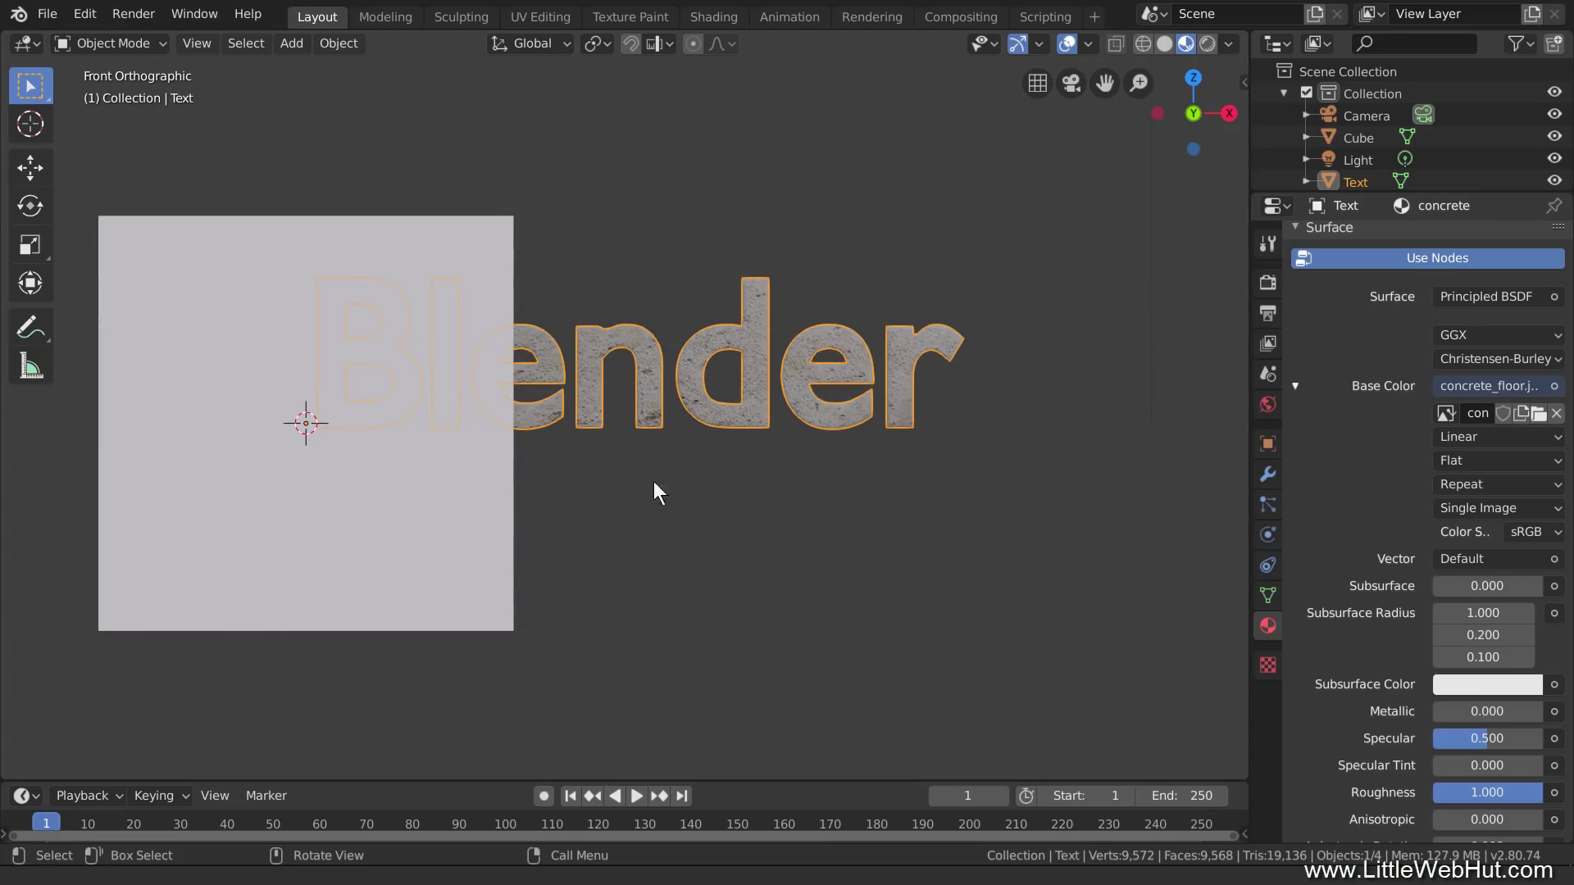
left_click(468, 558)
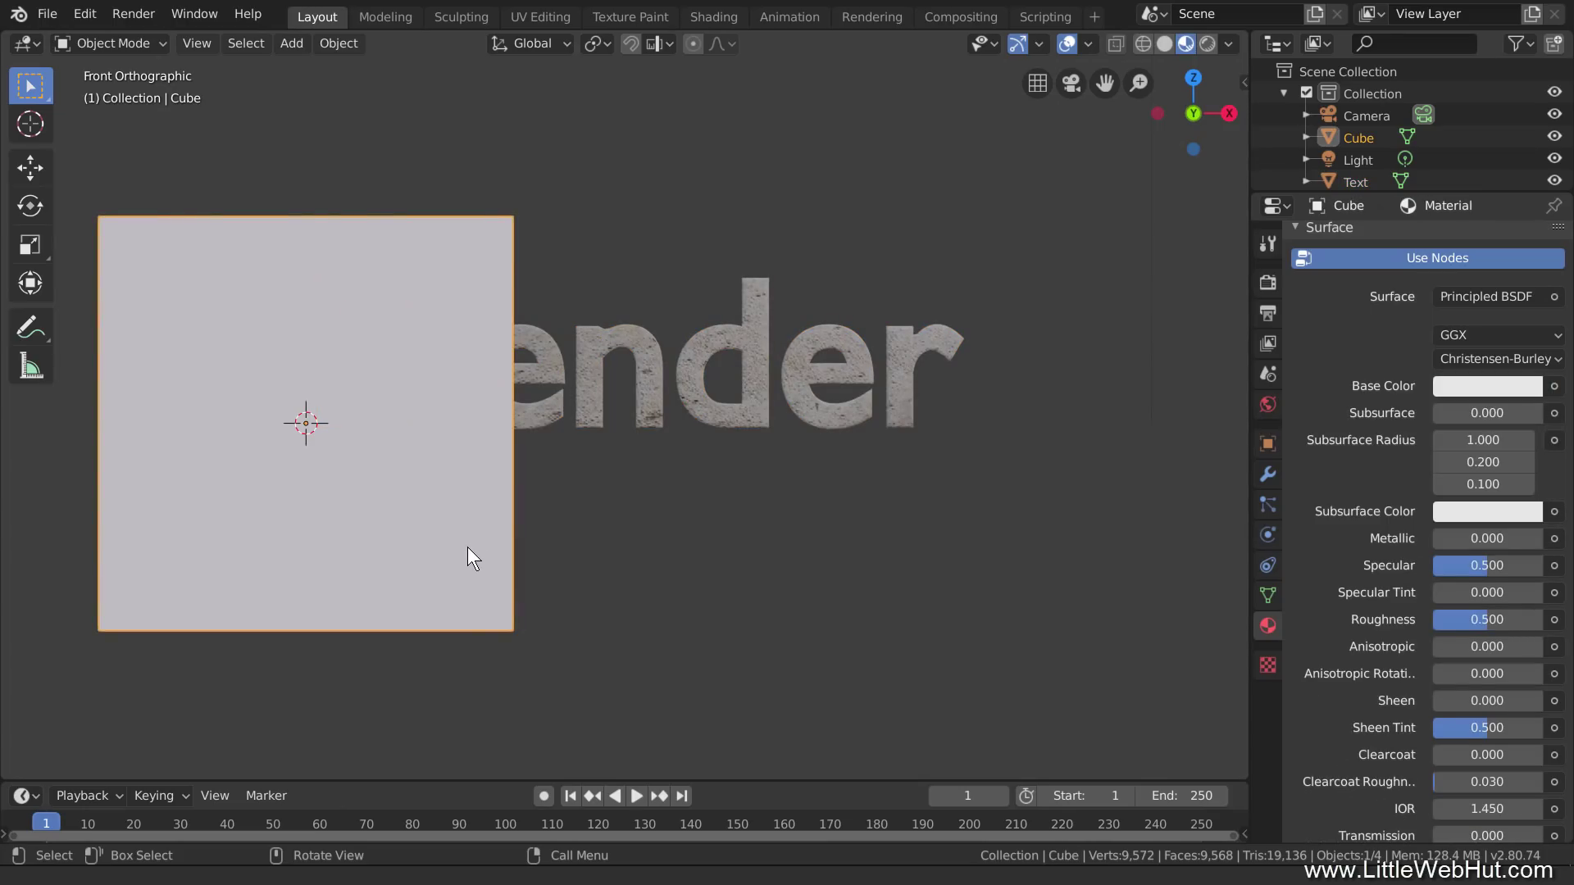
key("z")
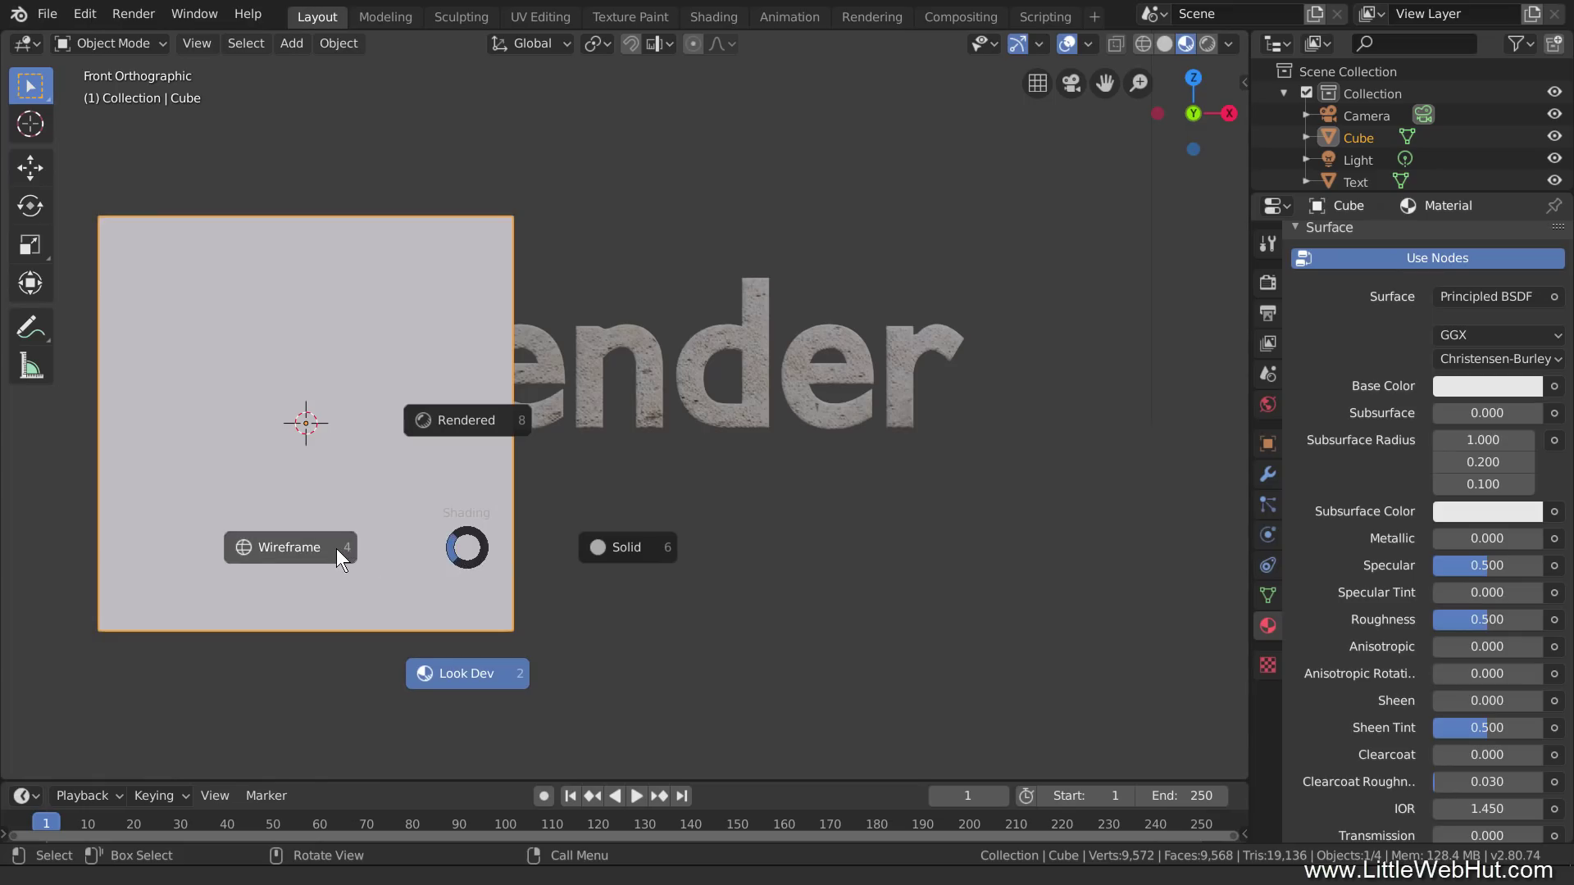
left_click(336, 548)
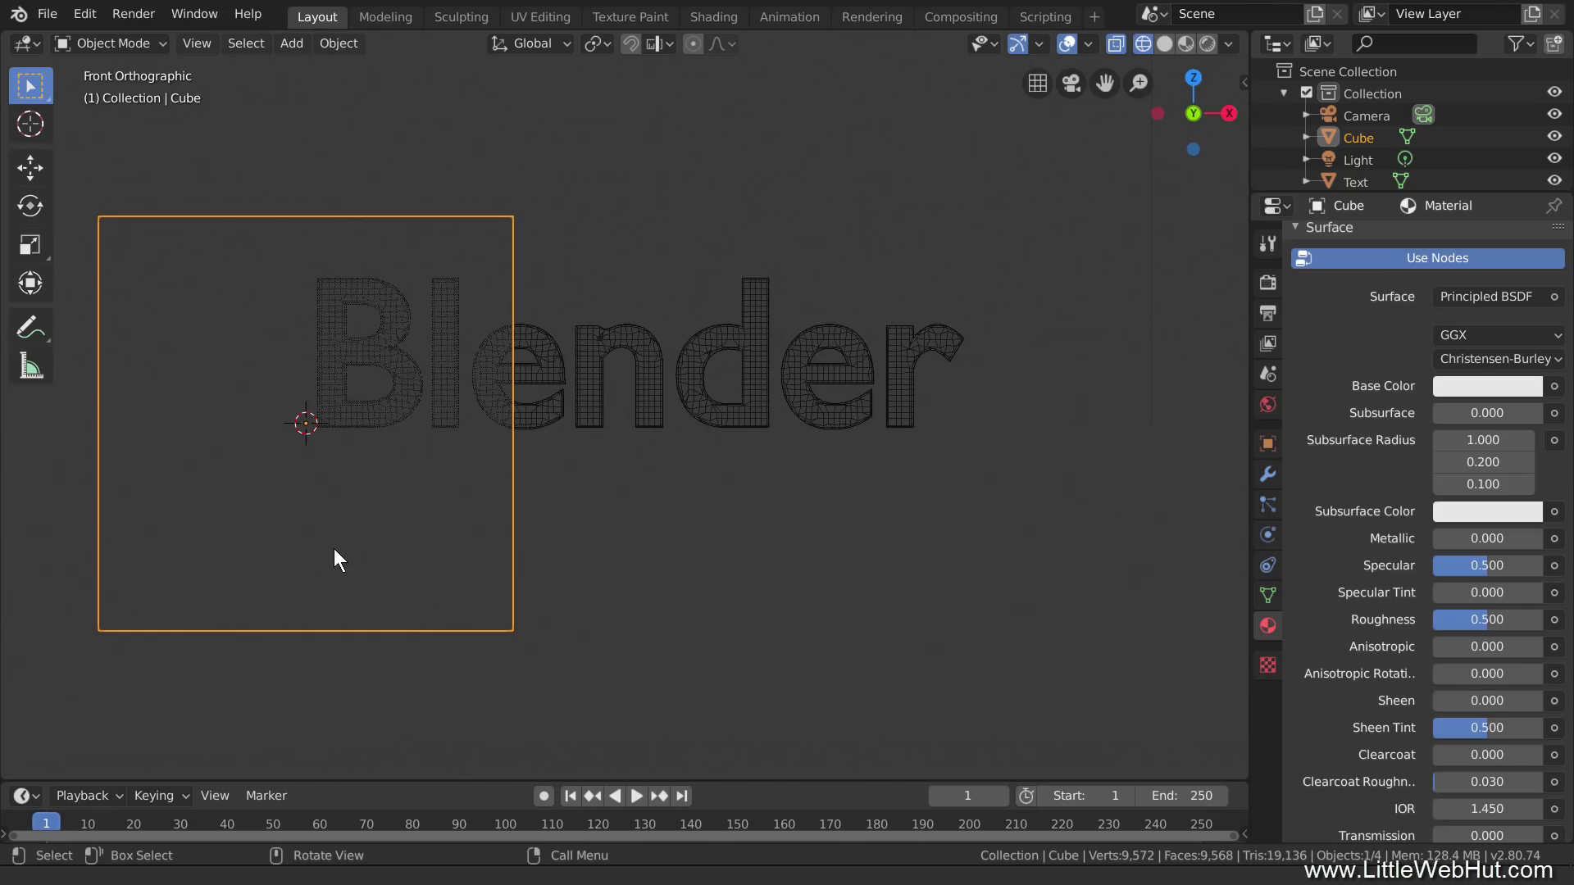
Step: In Edit Mode, move the cube's whole geometry about 1.6 m along X to centre it on the text
key("Tab")
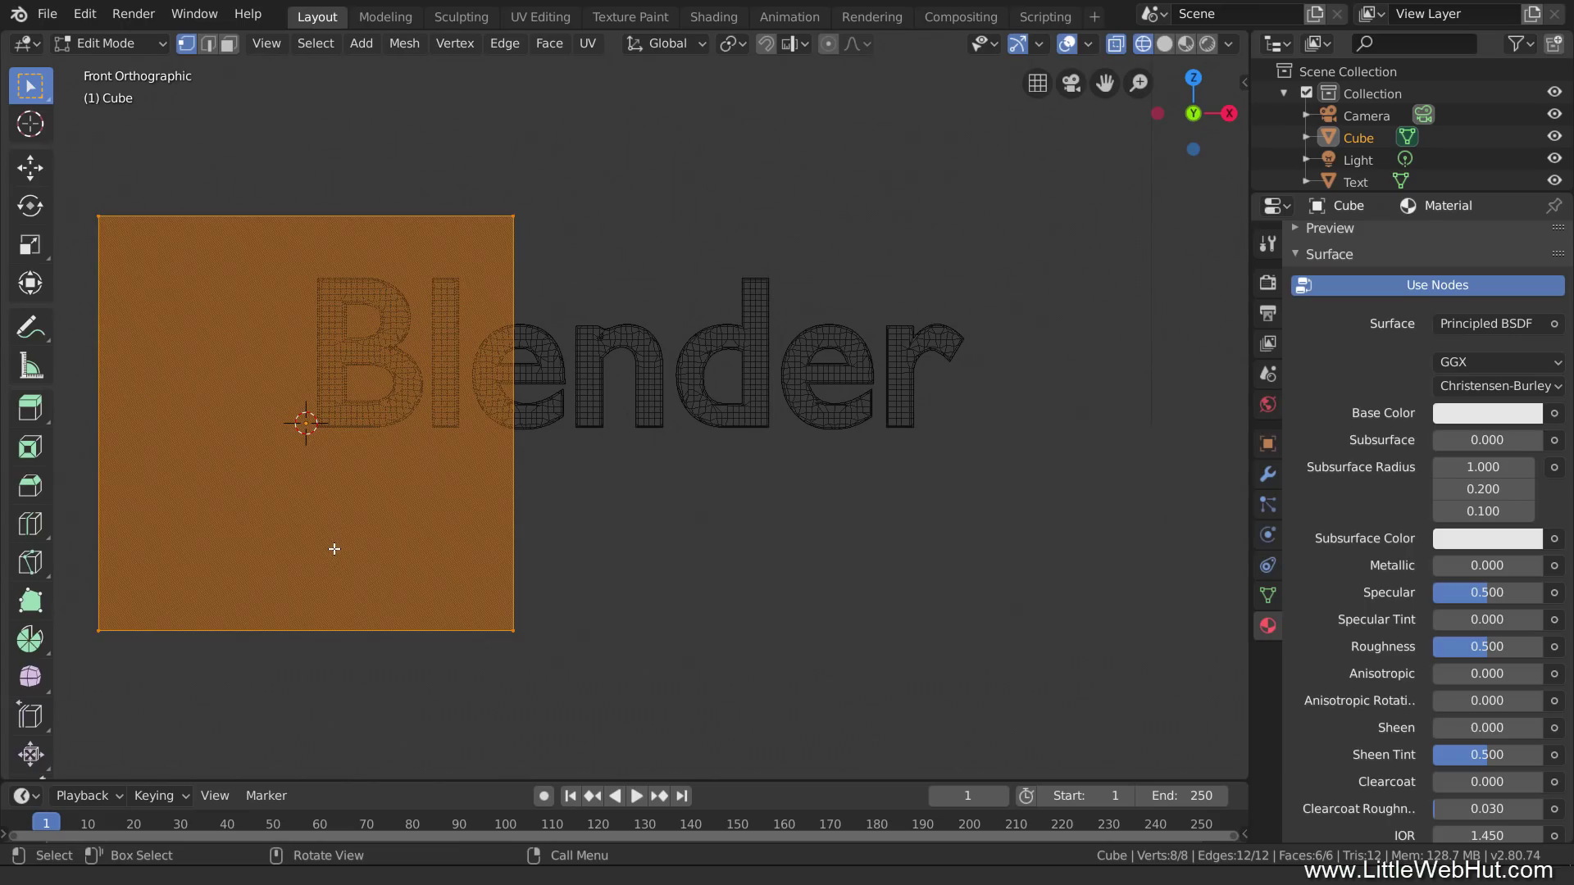
key("g")
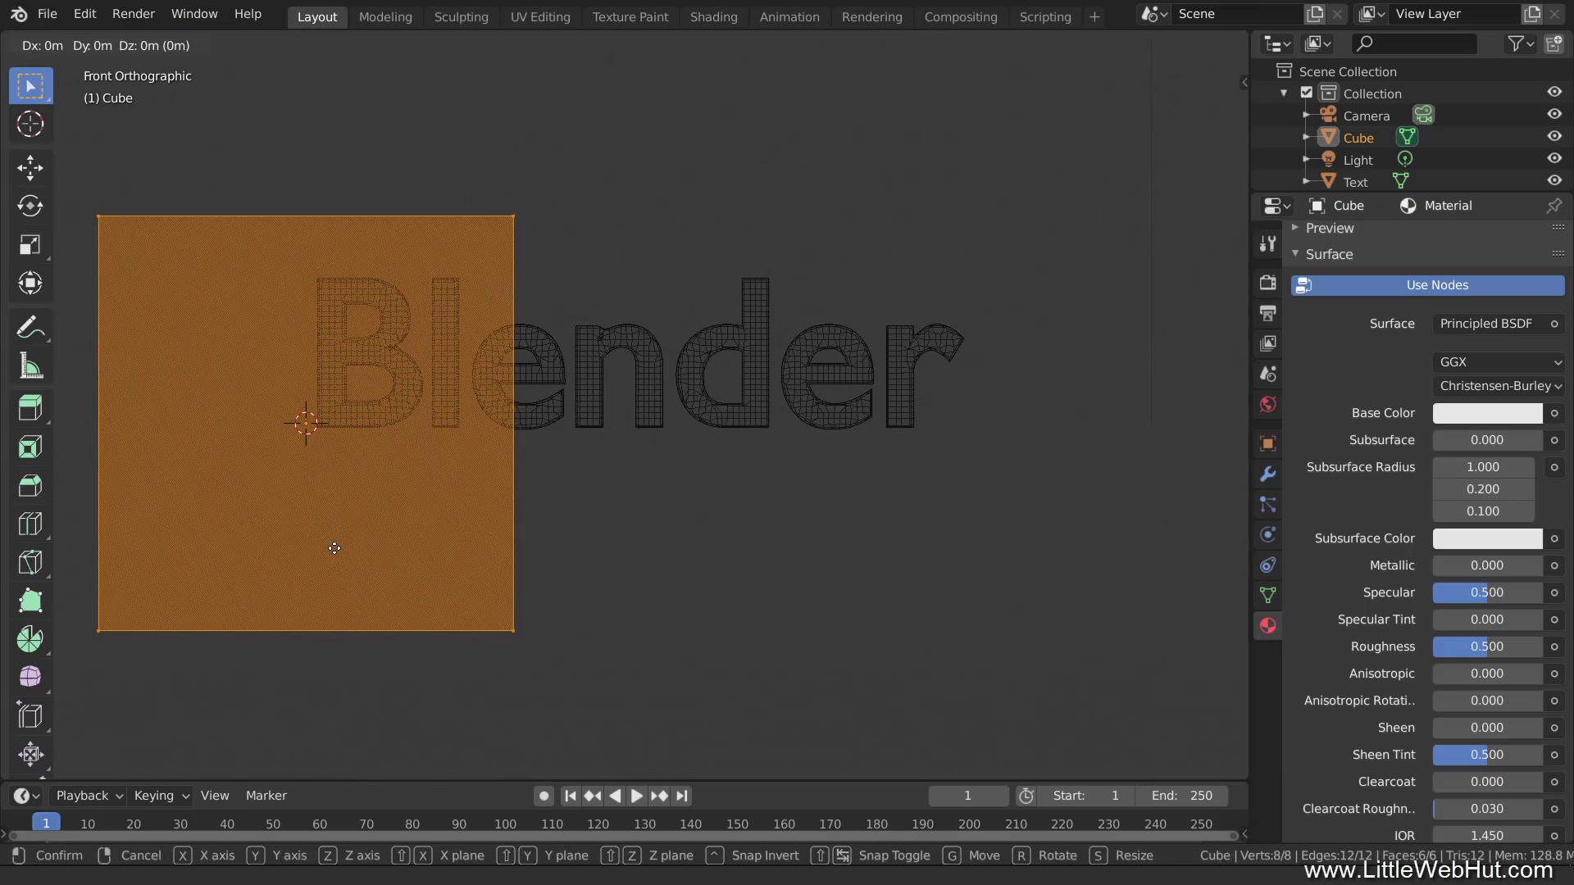
key("x")
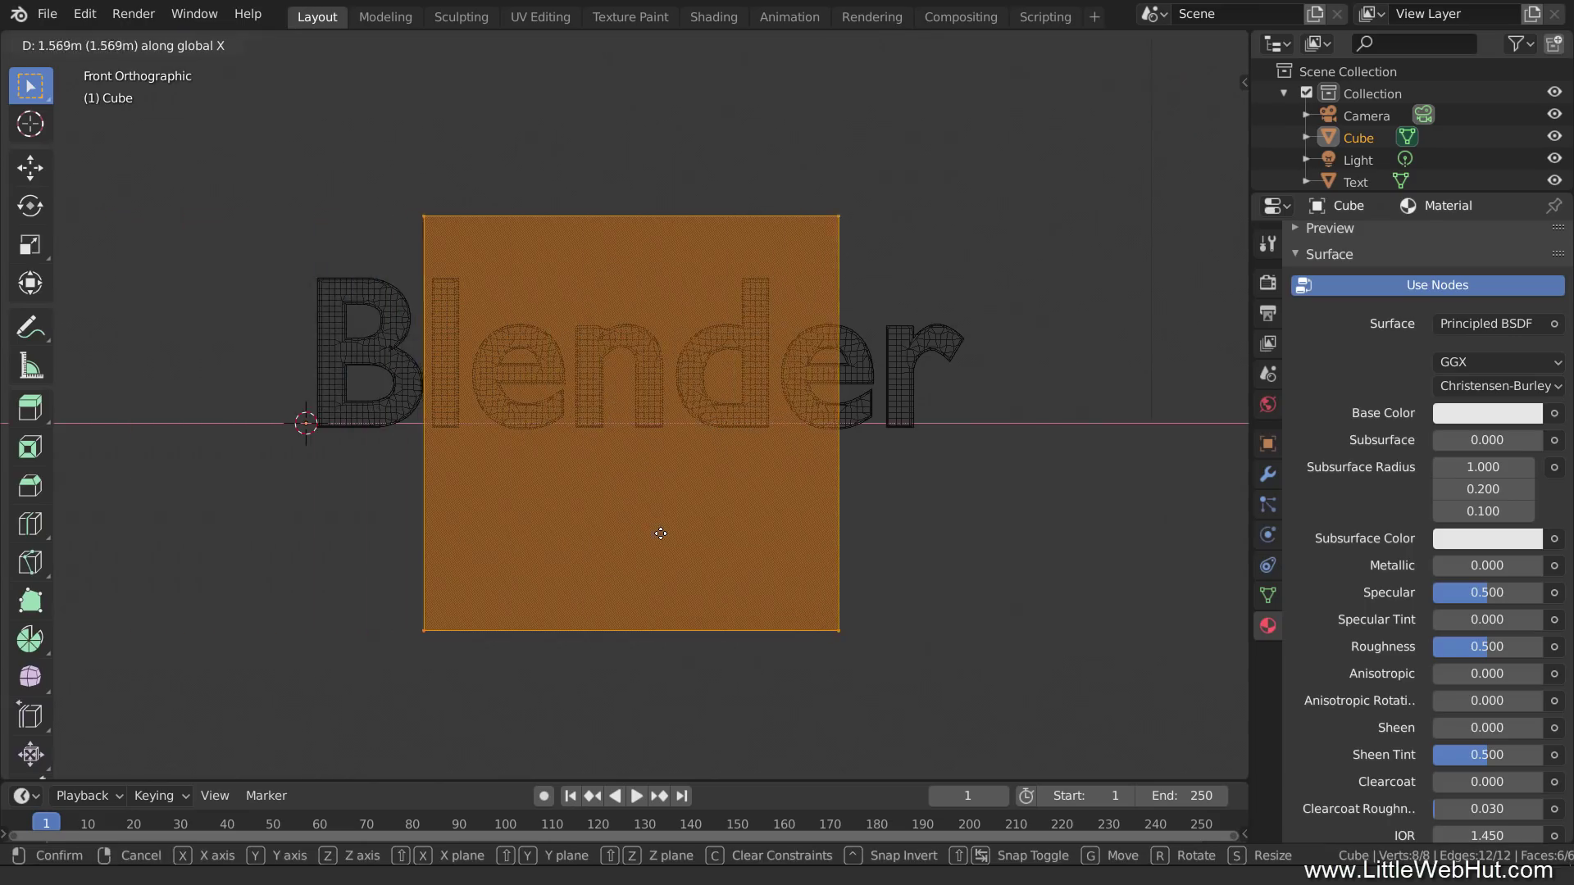
left_click(668, 534)
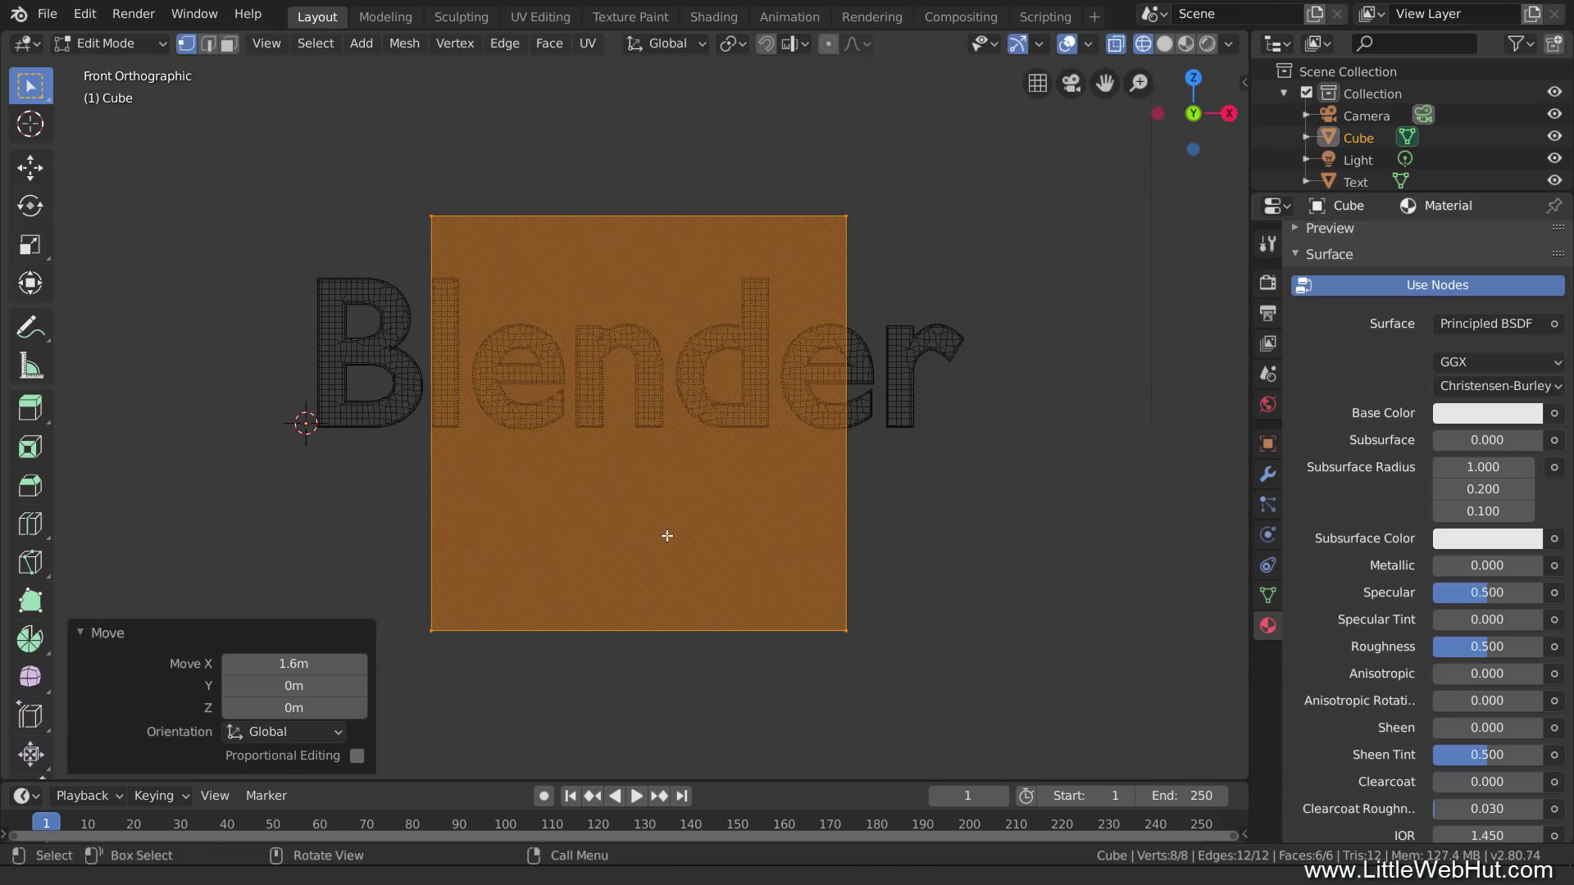
Step: Scale the cube's geometry along X by a factor of about 1.81 so it spans the whole text
key("s")
key("x")
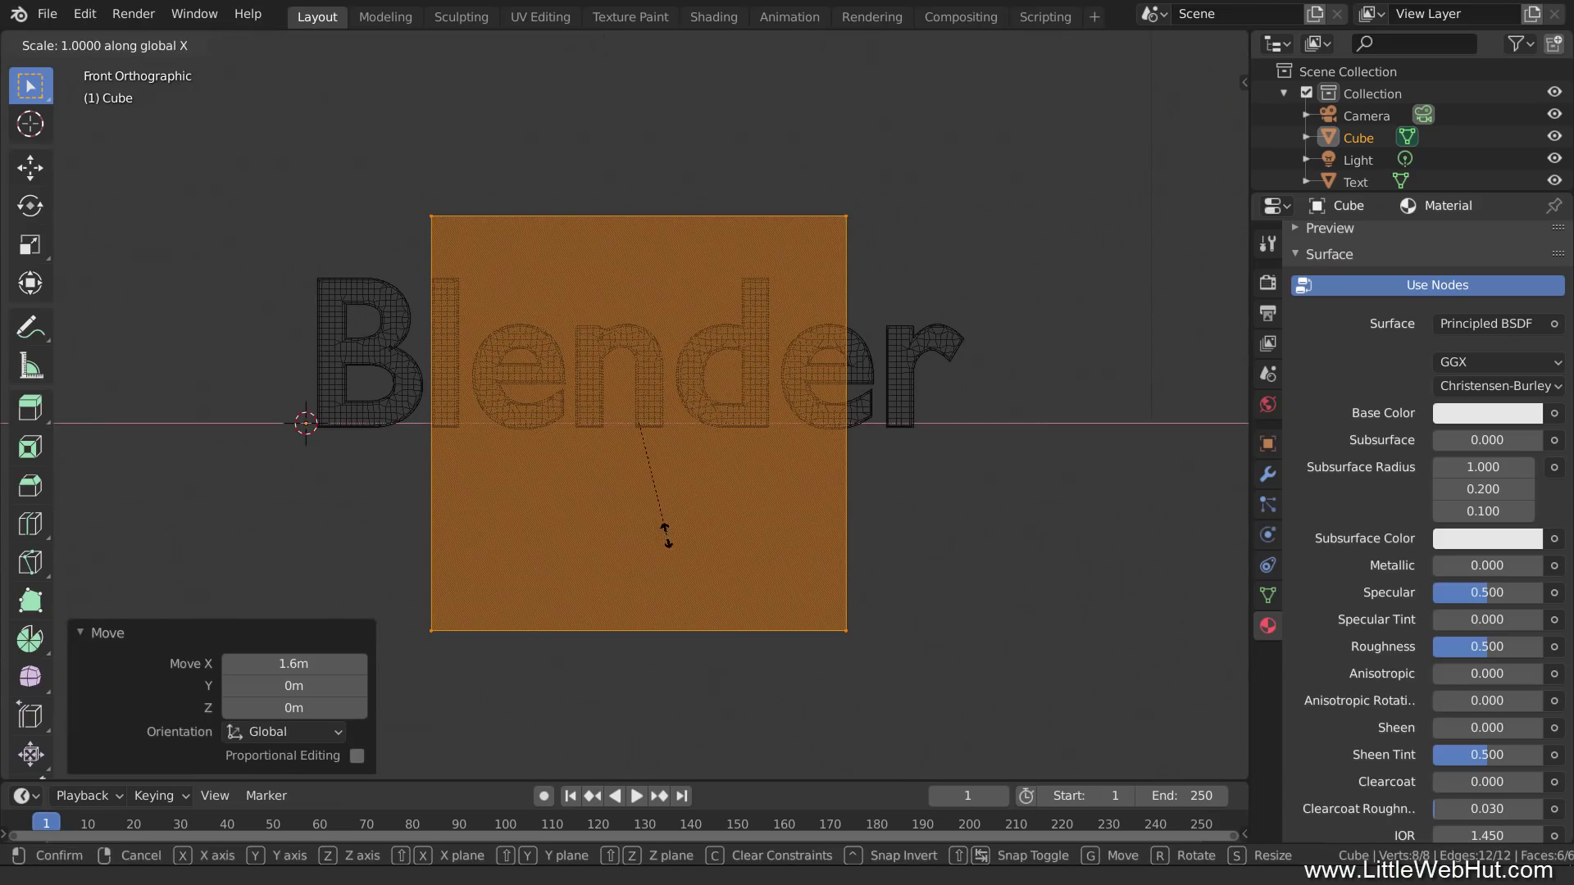
left_click(796, 562)
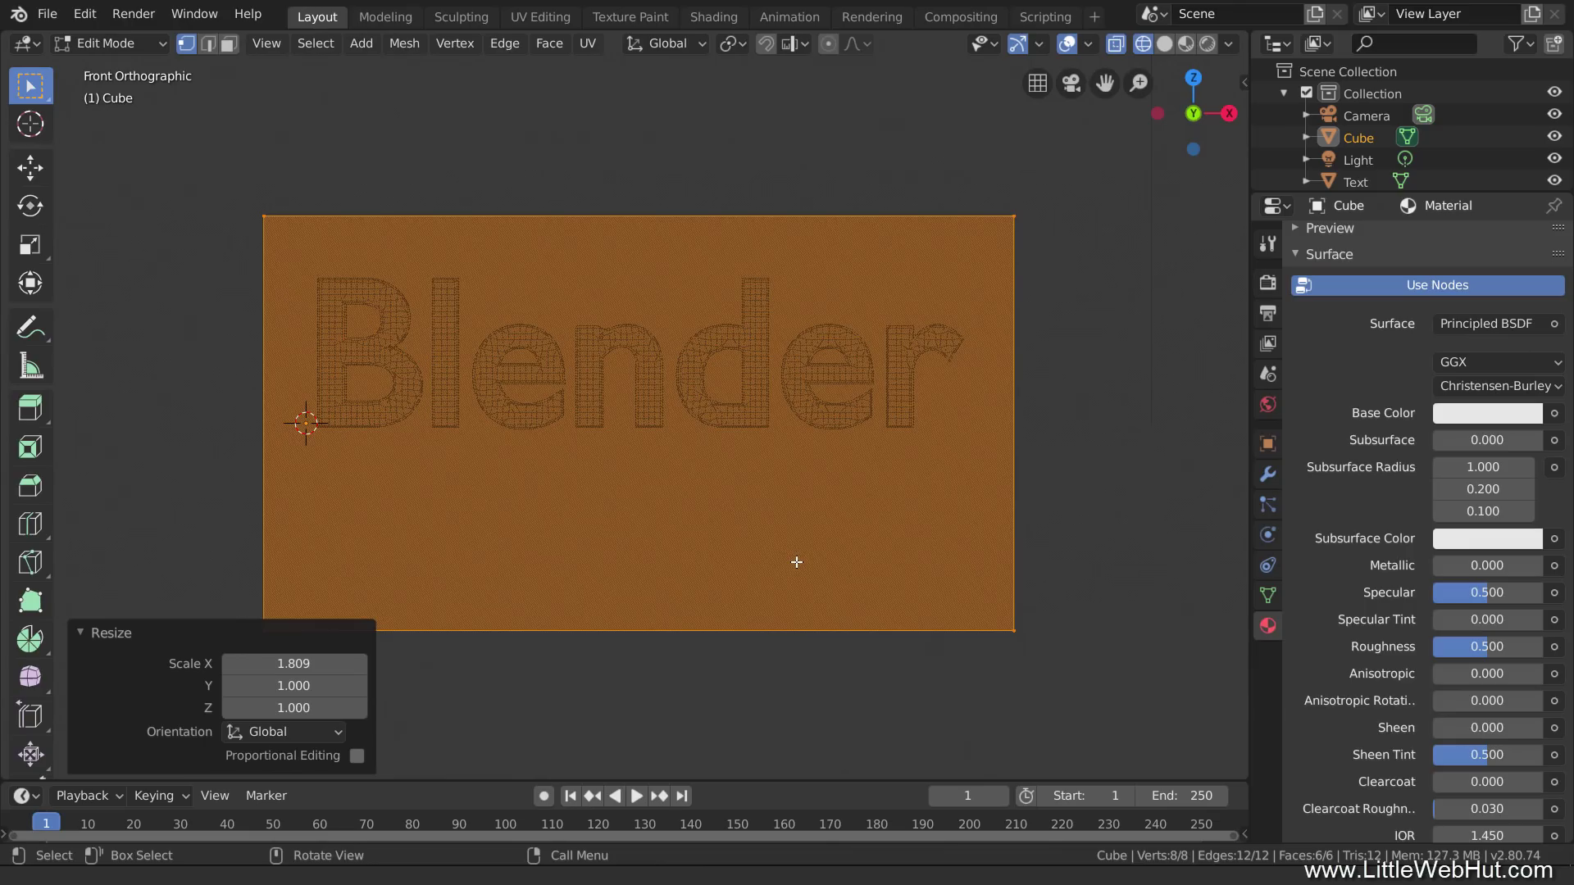
Step: Scale the cube's geometry by 0.4 along Z and raise it about 0.37 m so it encloses the text's height
key("s")
type("z")
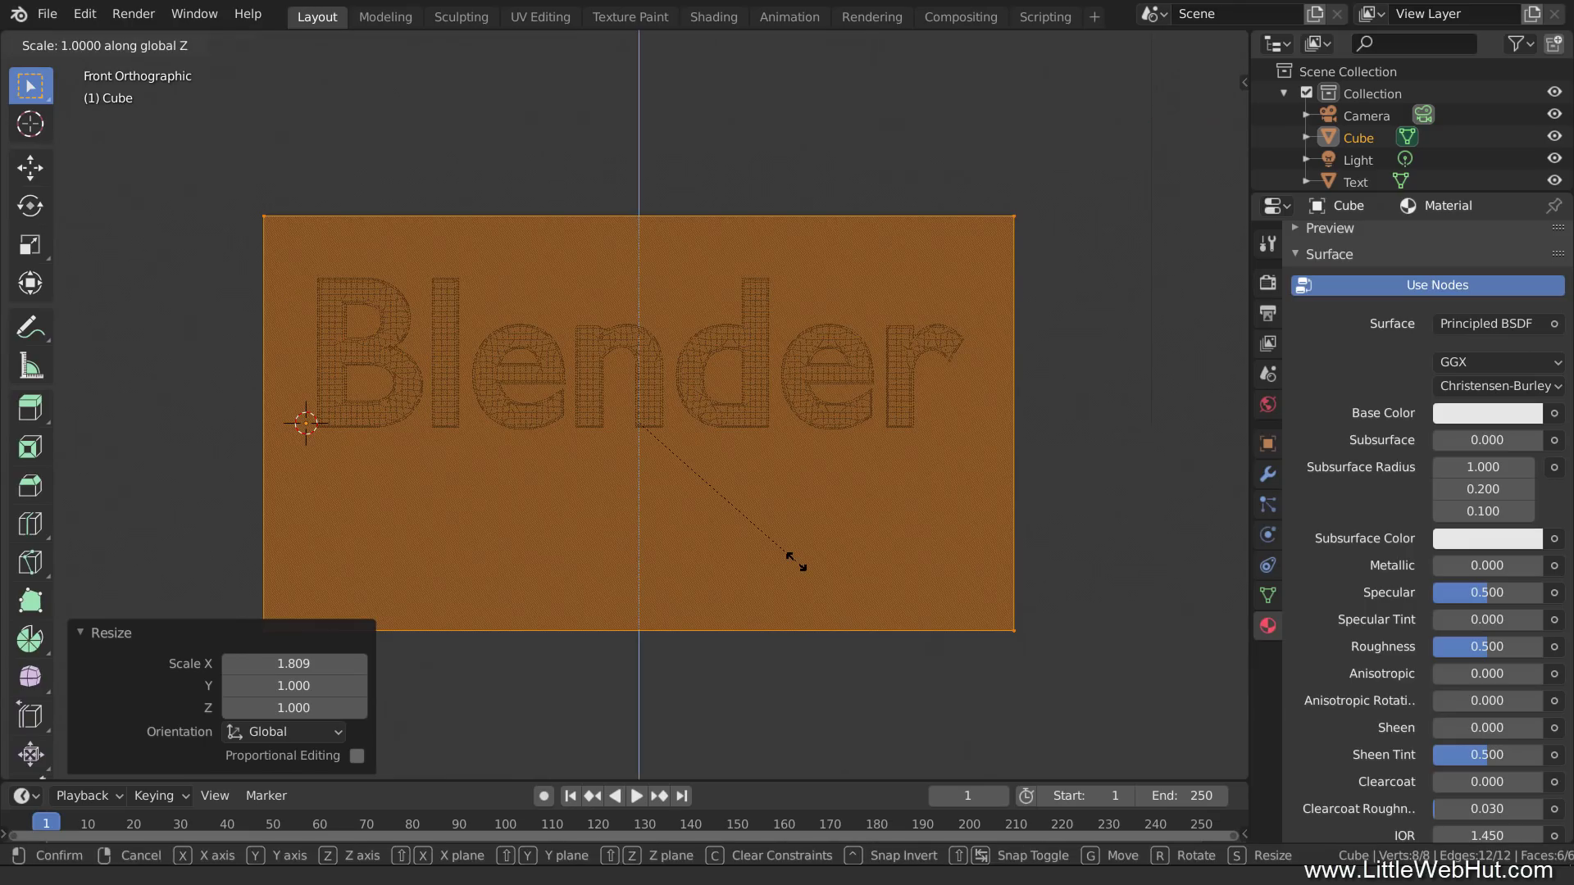
type("0.4")
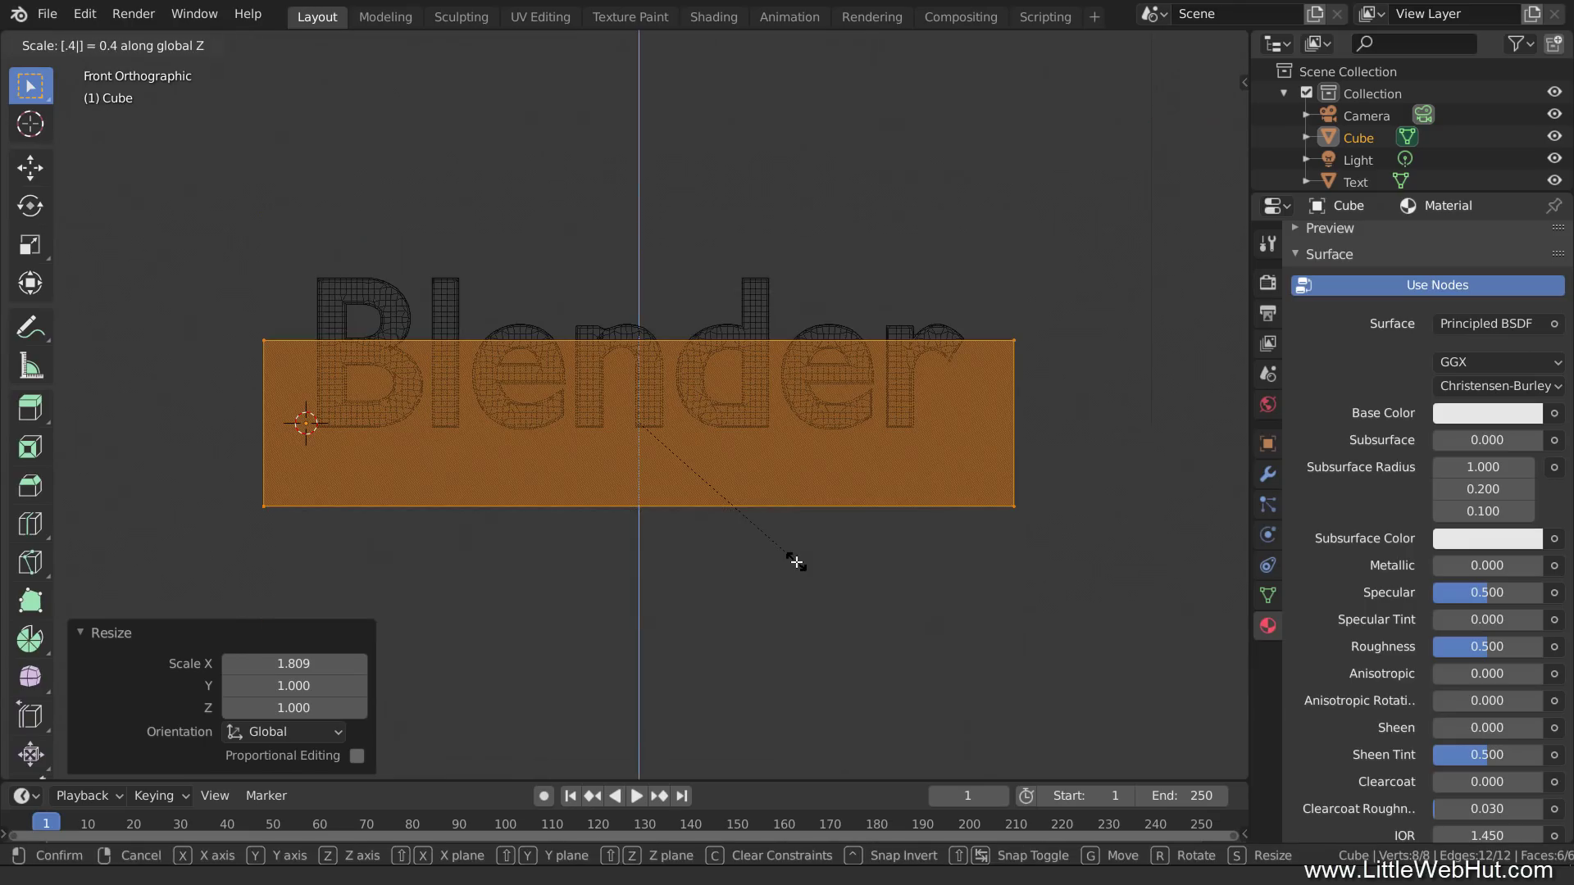
key("Return")
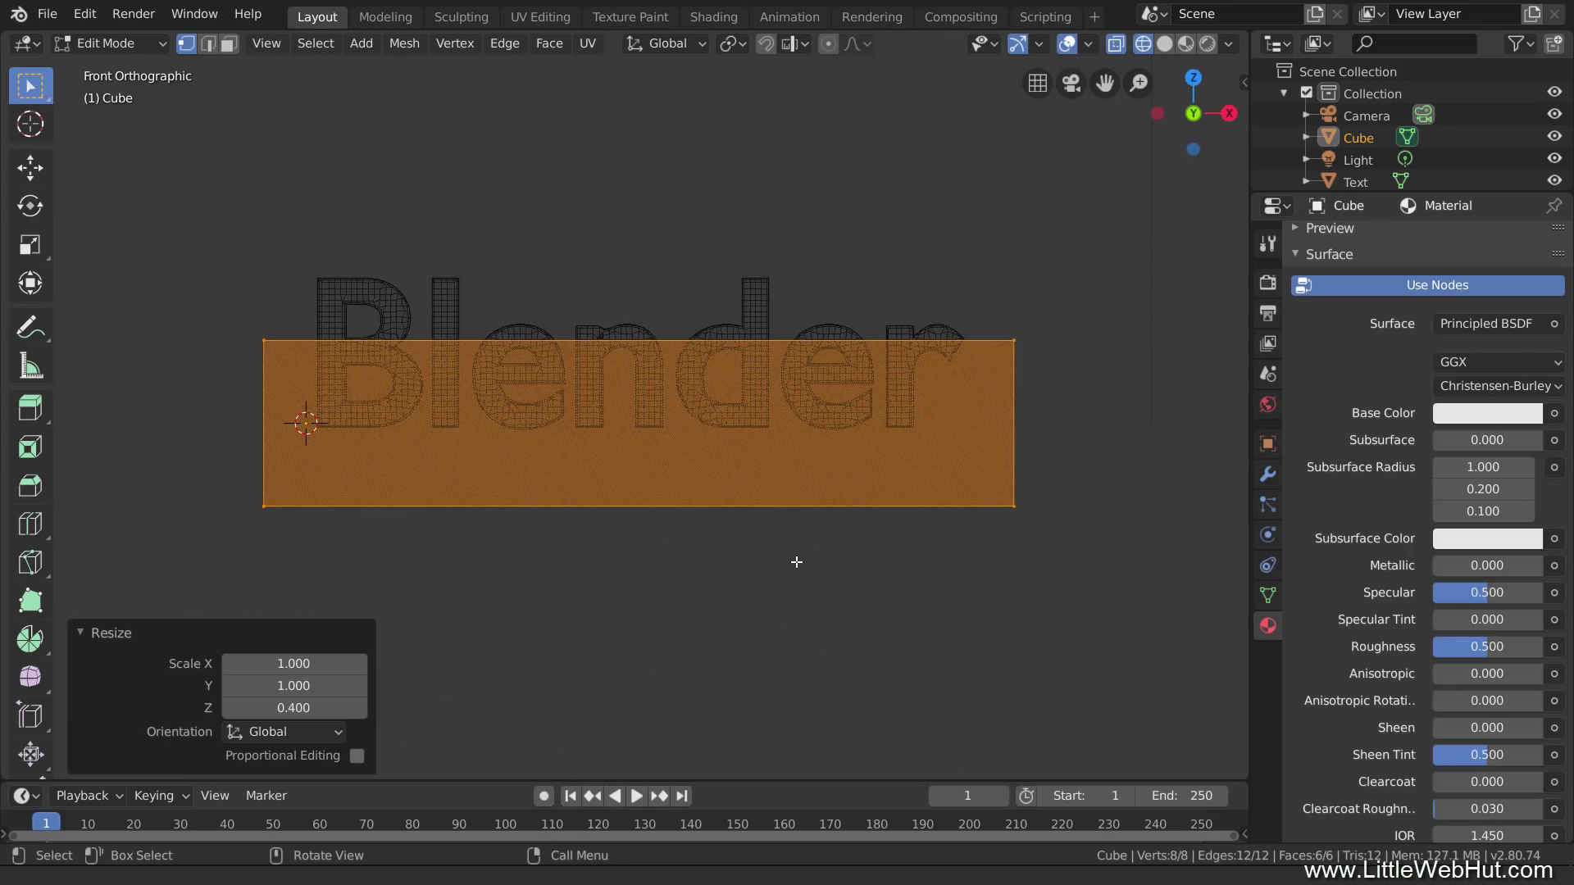
key("g")
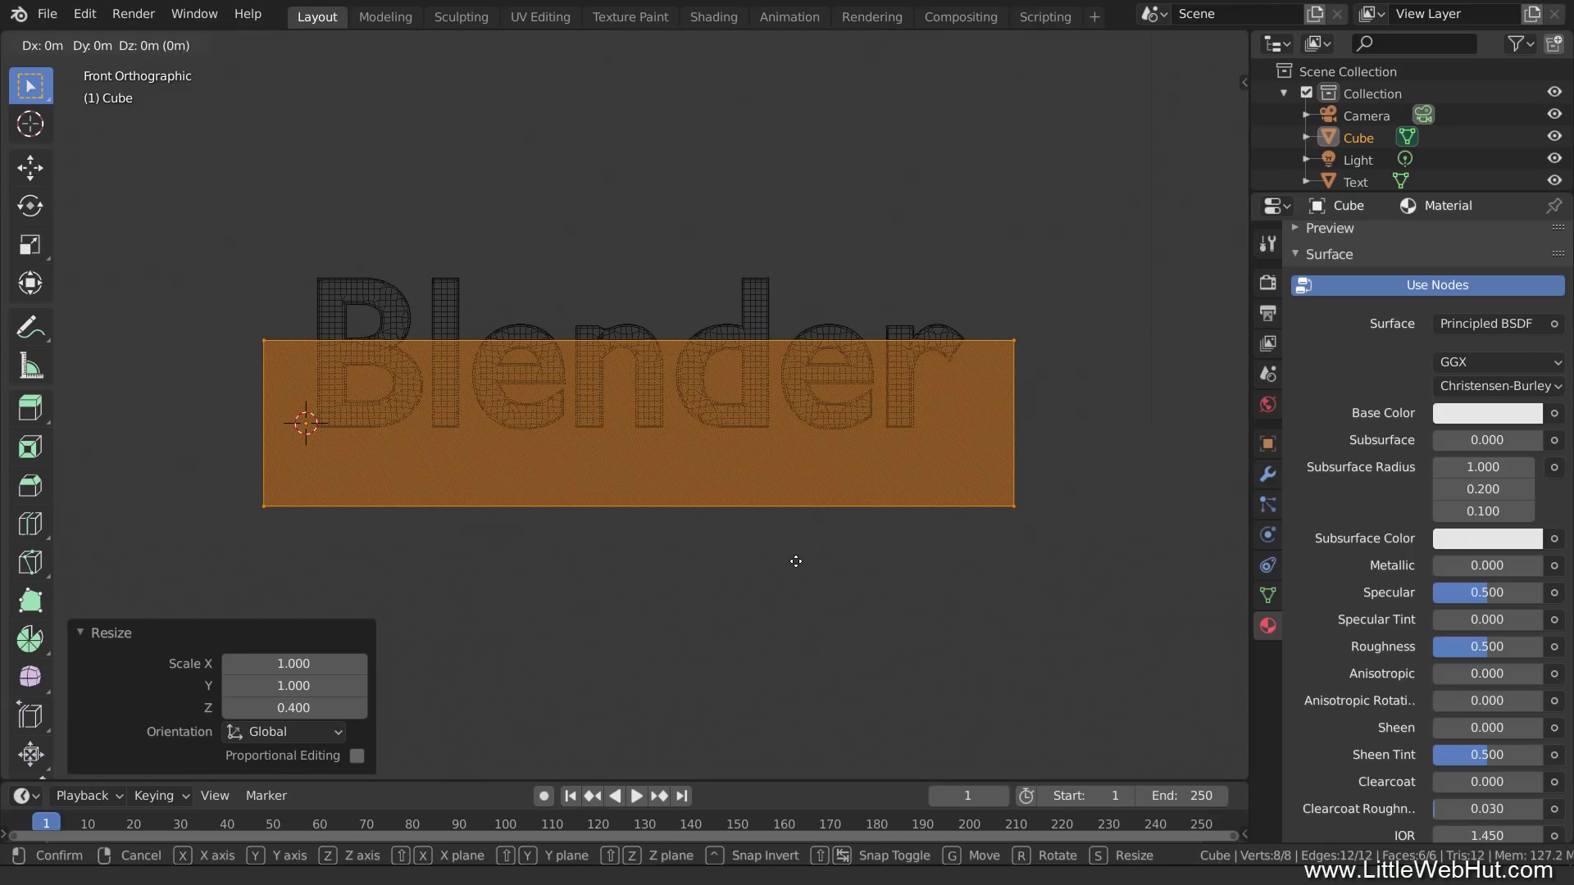
key("z")
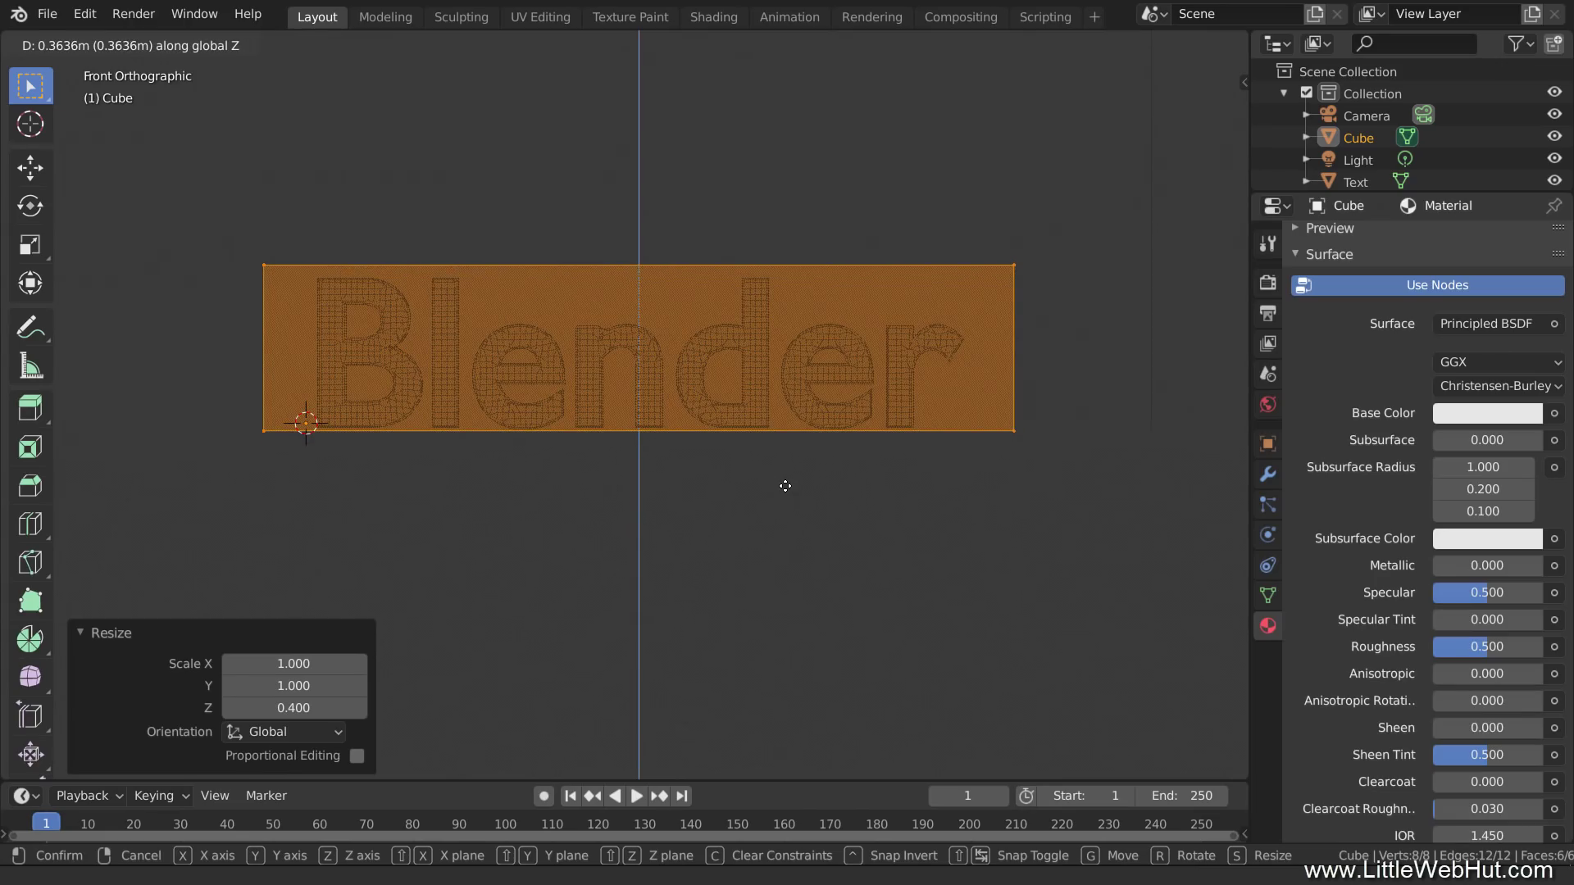
left_click(786, 485)
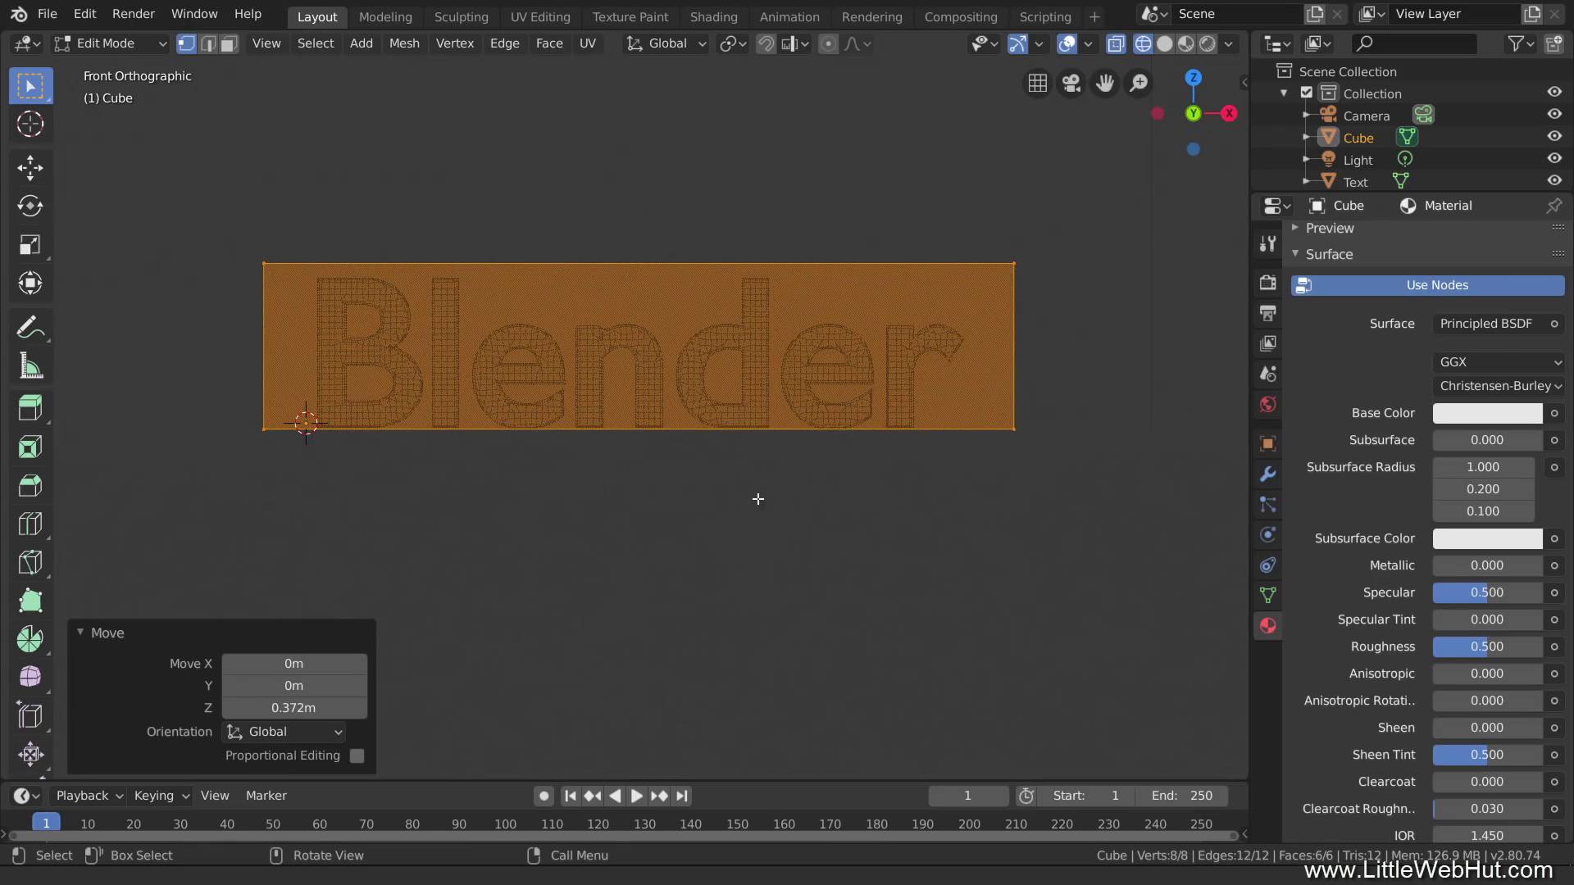
Step: Scale the cube's geometry by 0.2 along Y to thin the block around the text
middle_click_drag(591, 492, 674, 531)
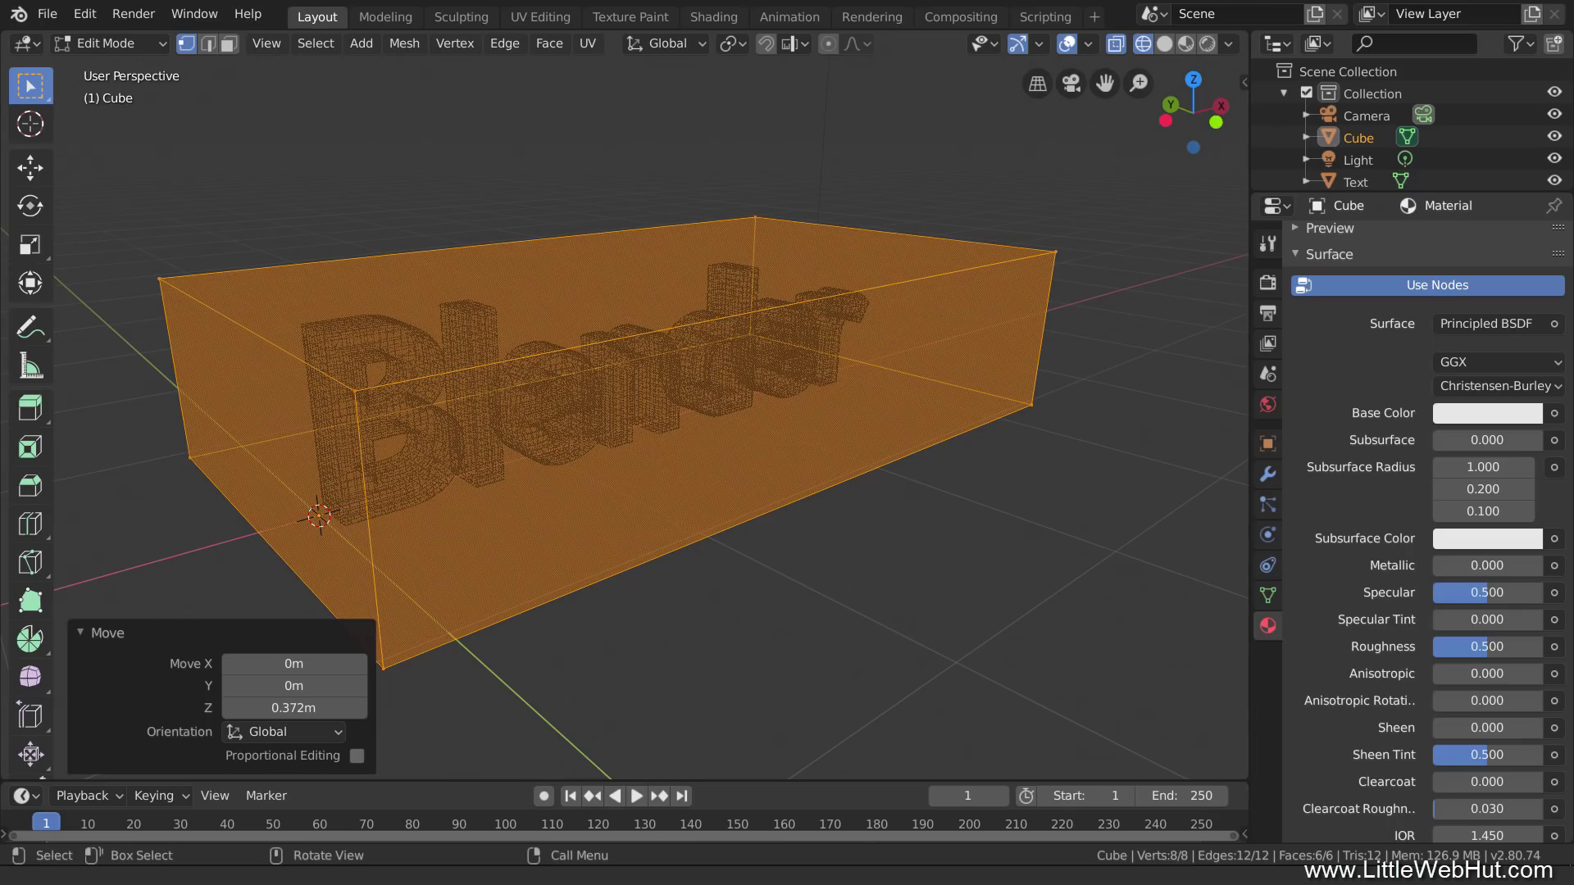
key("s")
type("y")
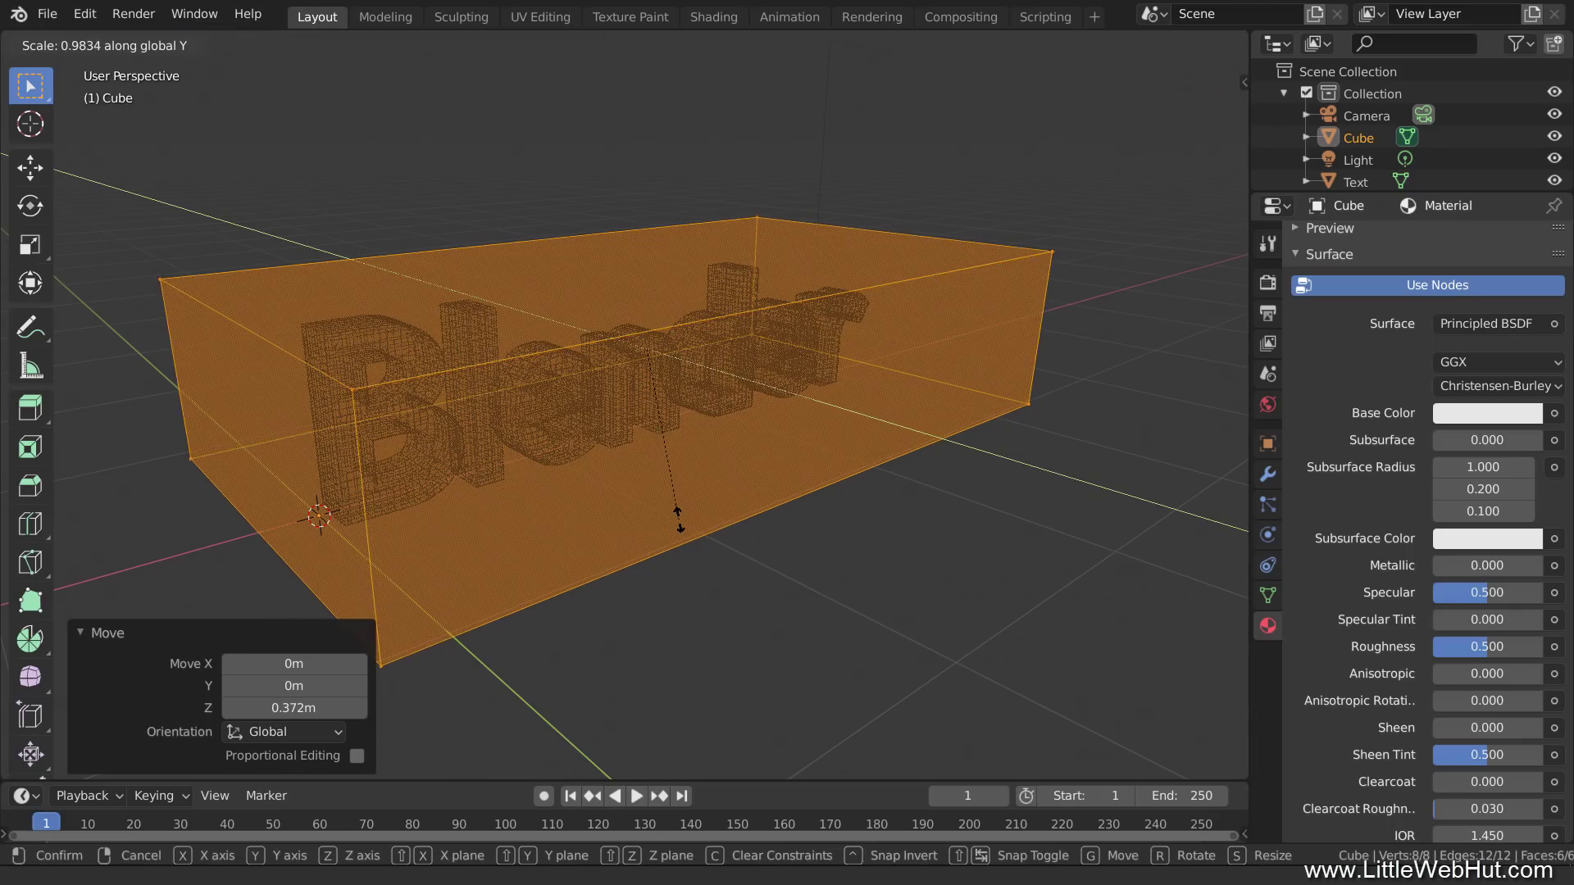
type(".2")
key("Return")
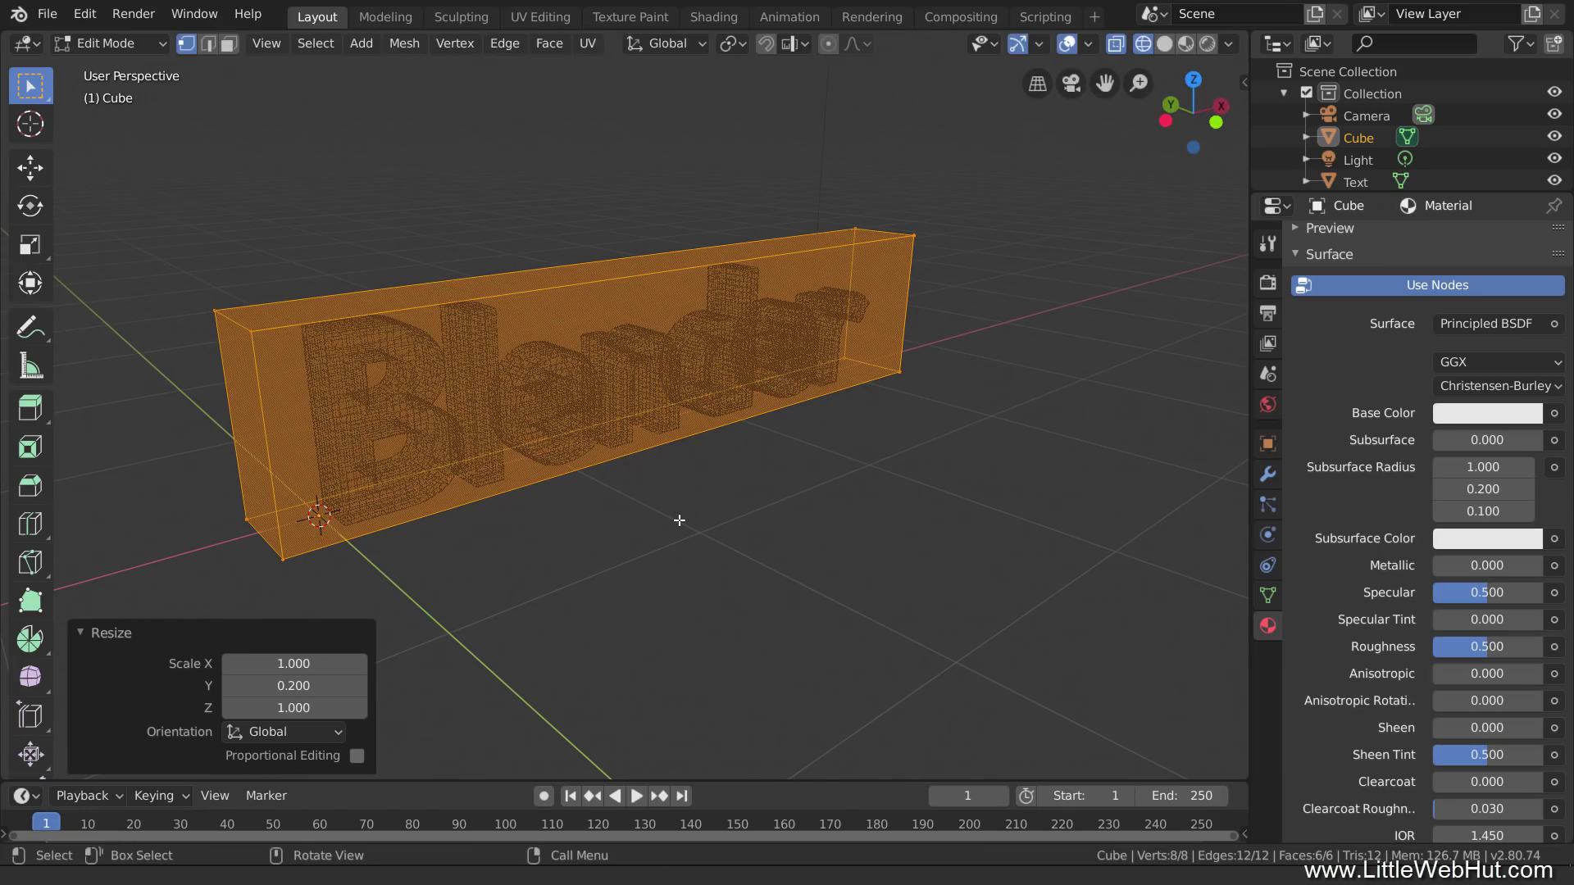
Step: Bevel all the cube's edges about 0.035 m wide with 4 segments and return to Object Mode
middle_click_drag(657, 523, 832, 497)
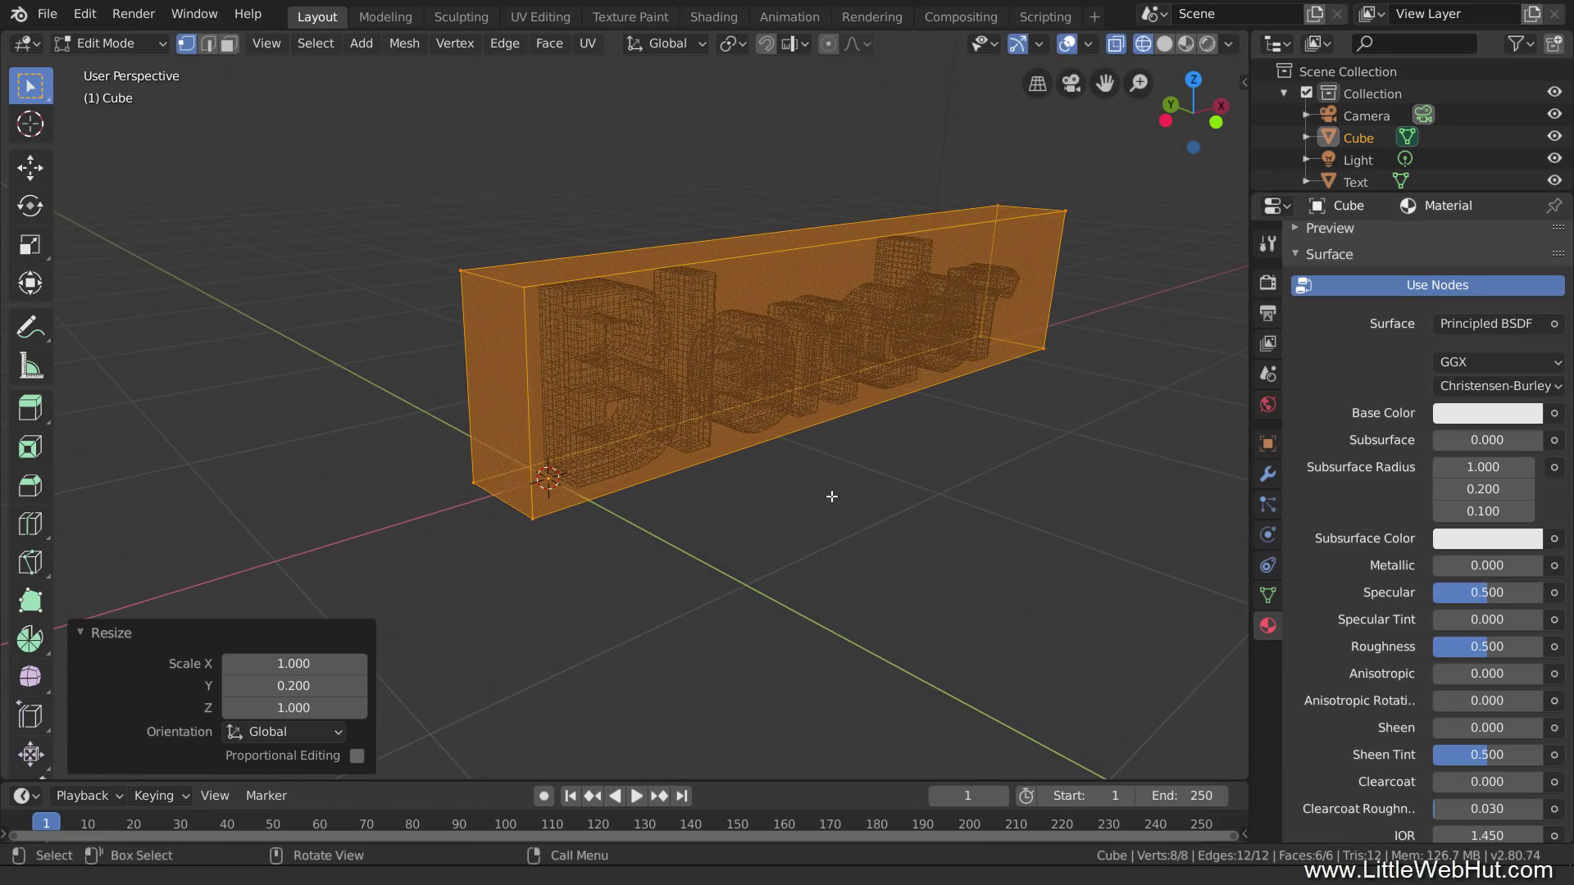
key("ctrl+b")
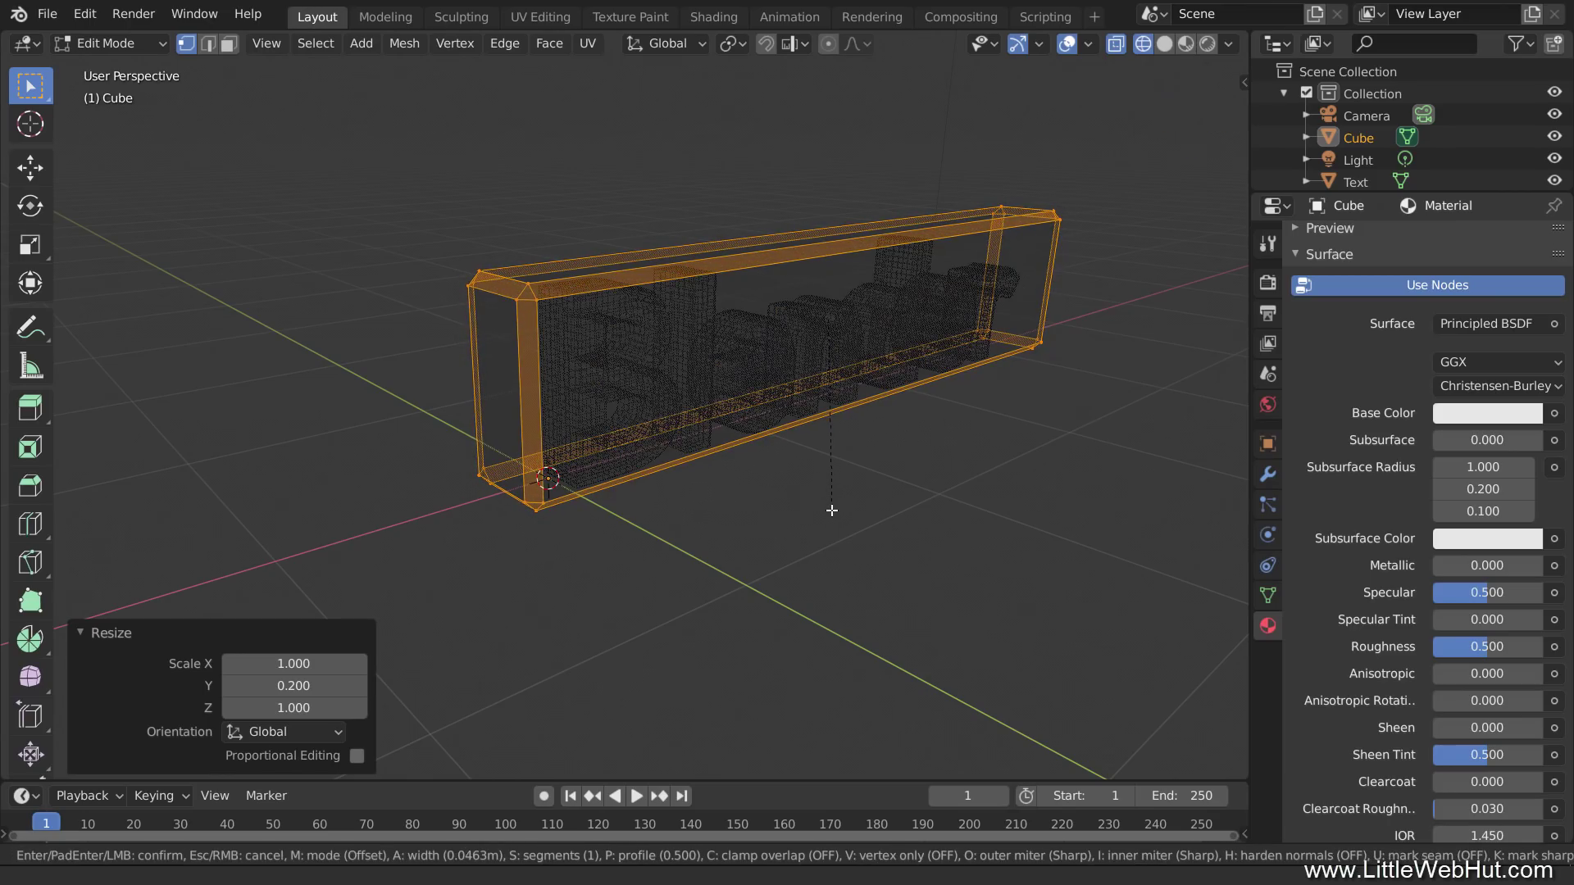
scroll(832, 510, "up", 3)
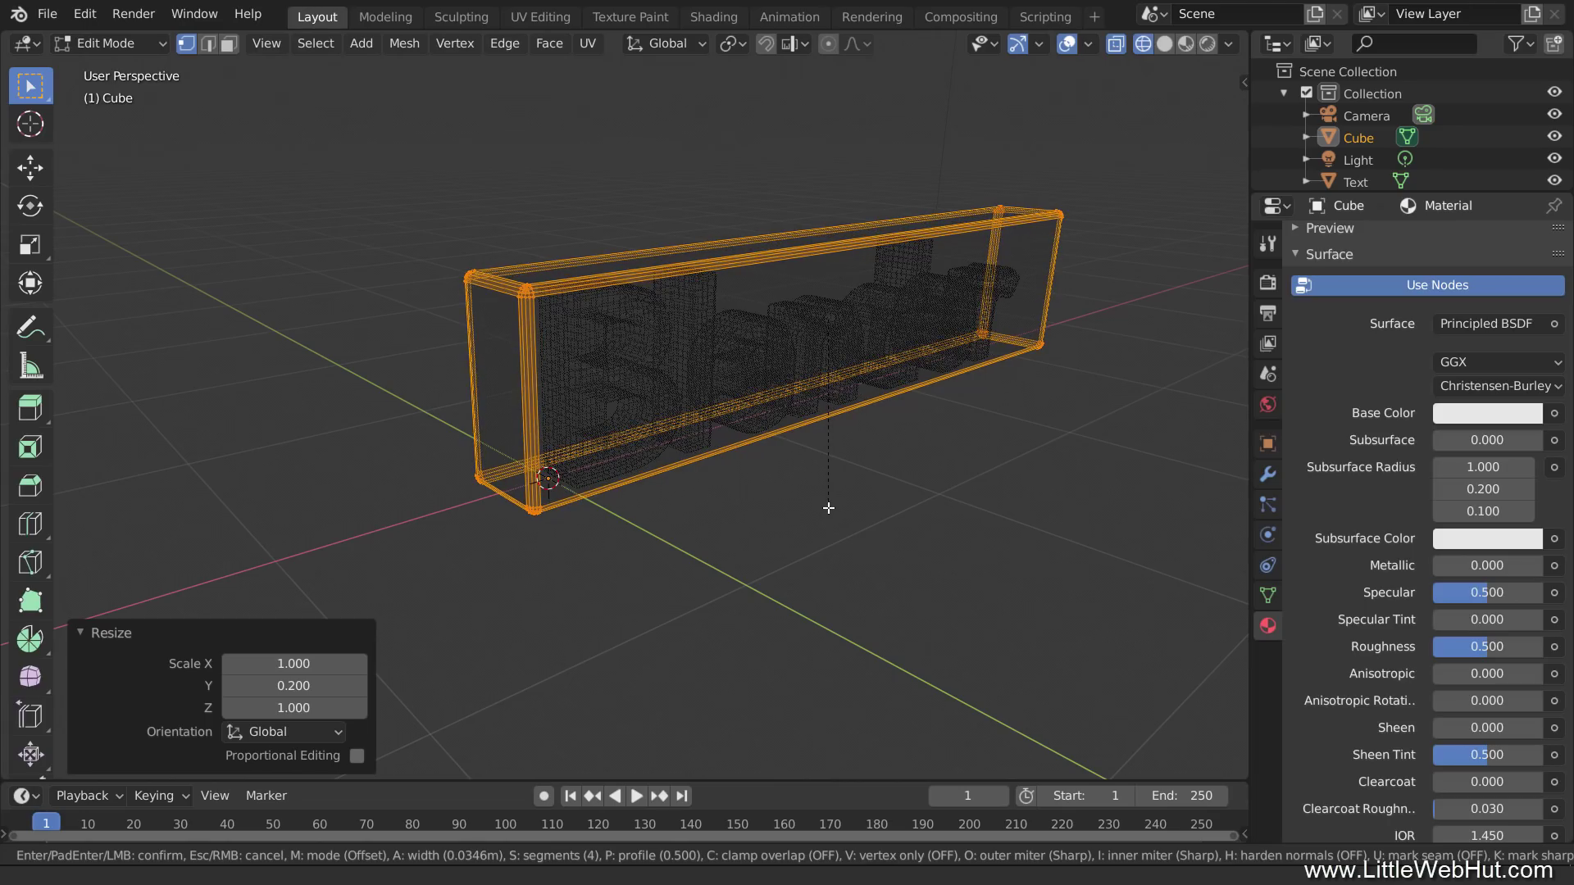
left_click(829, 509)
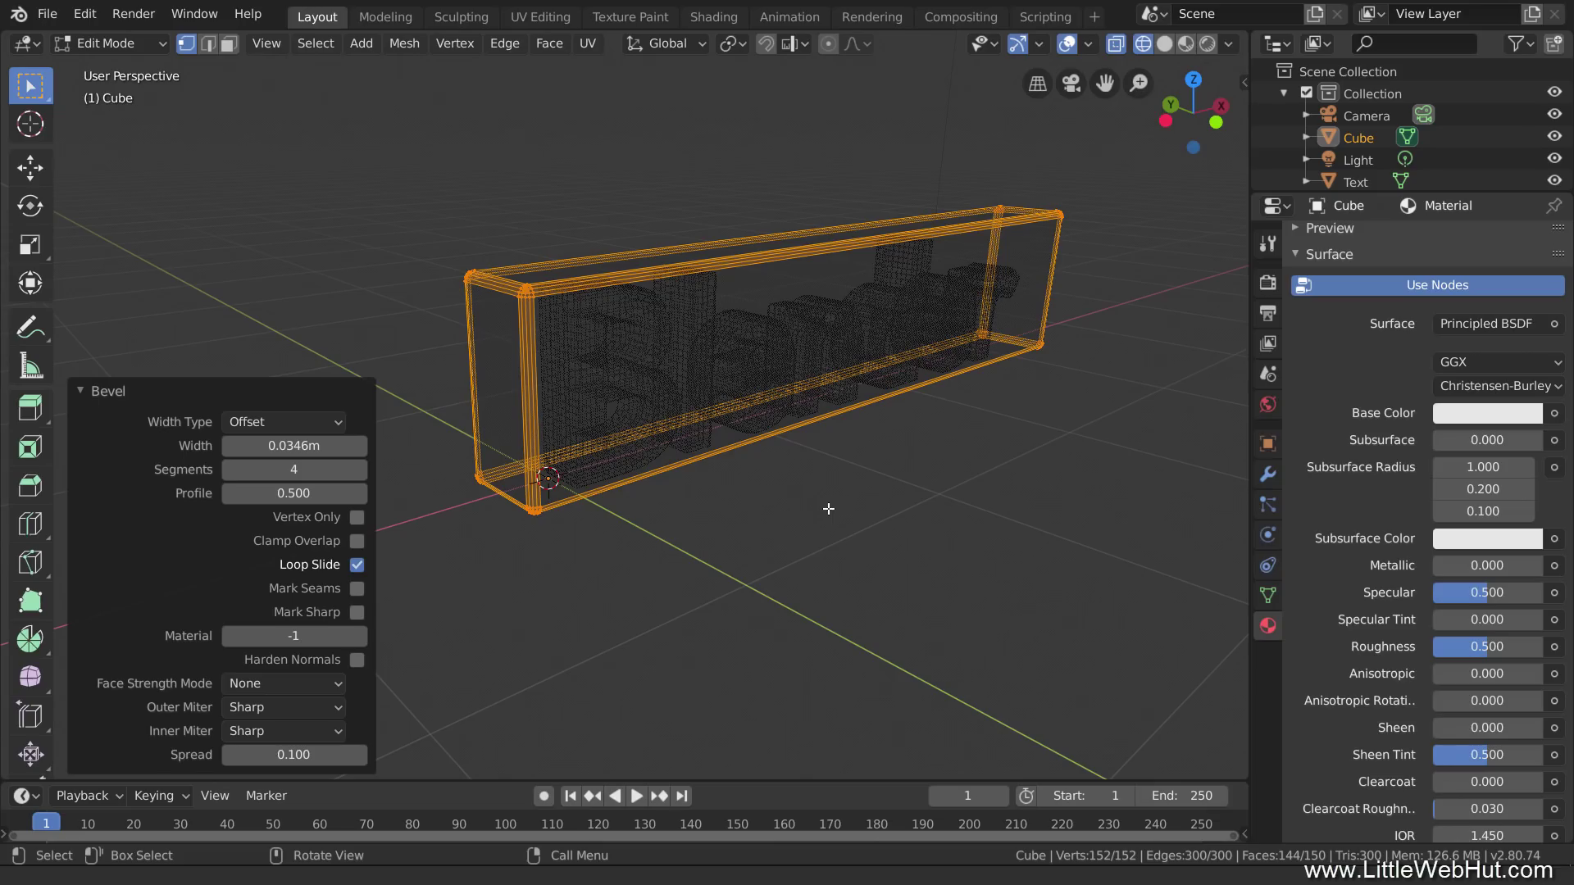
key("Tab")
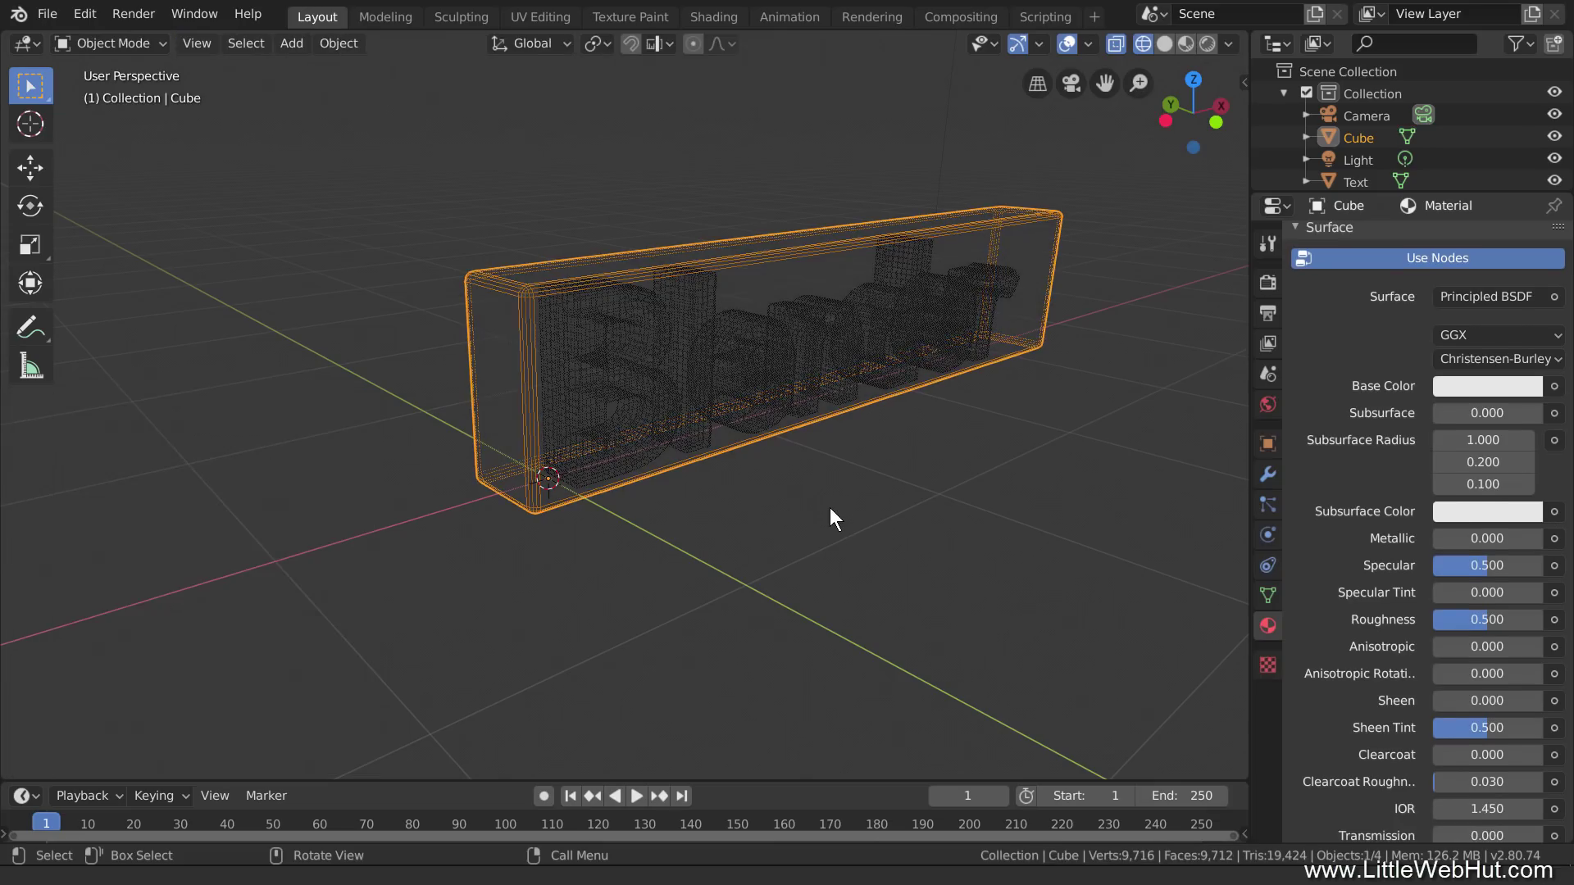
Step: Add a Remesh modifier to the cube with Octree Depth 6 and apply it
left_click(1266, 472)
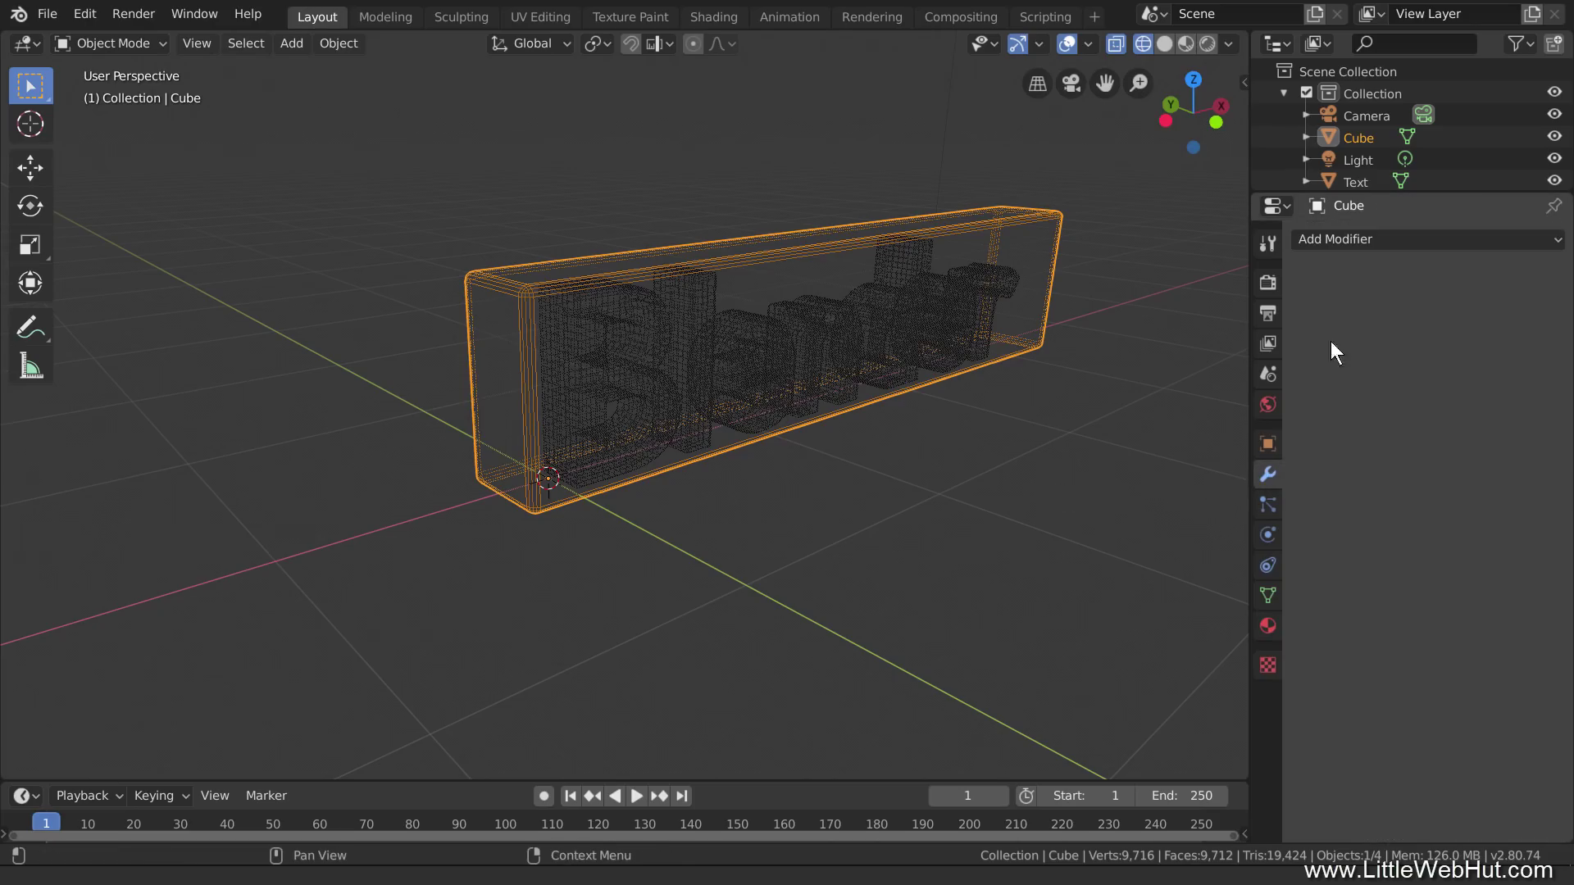
left_click(1382, 238)
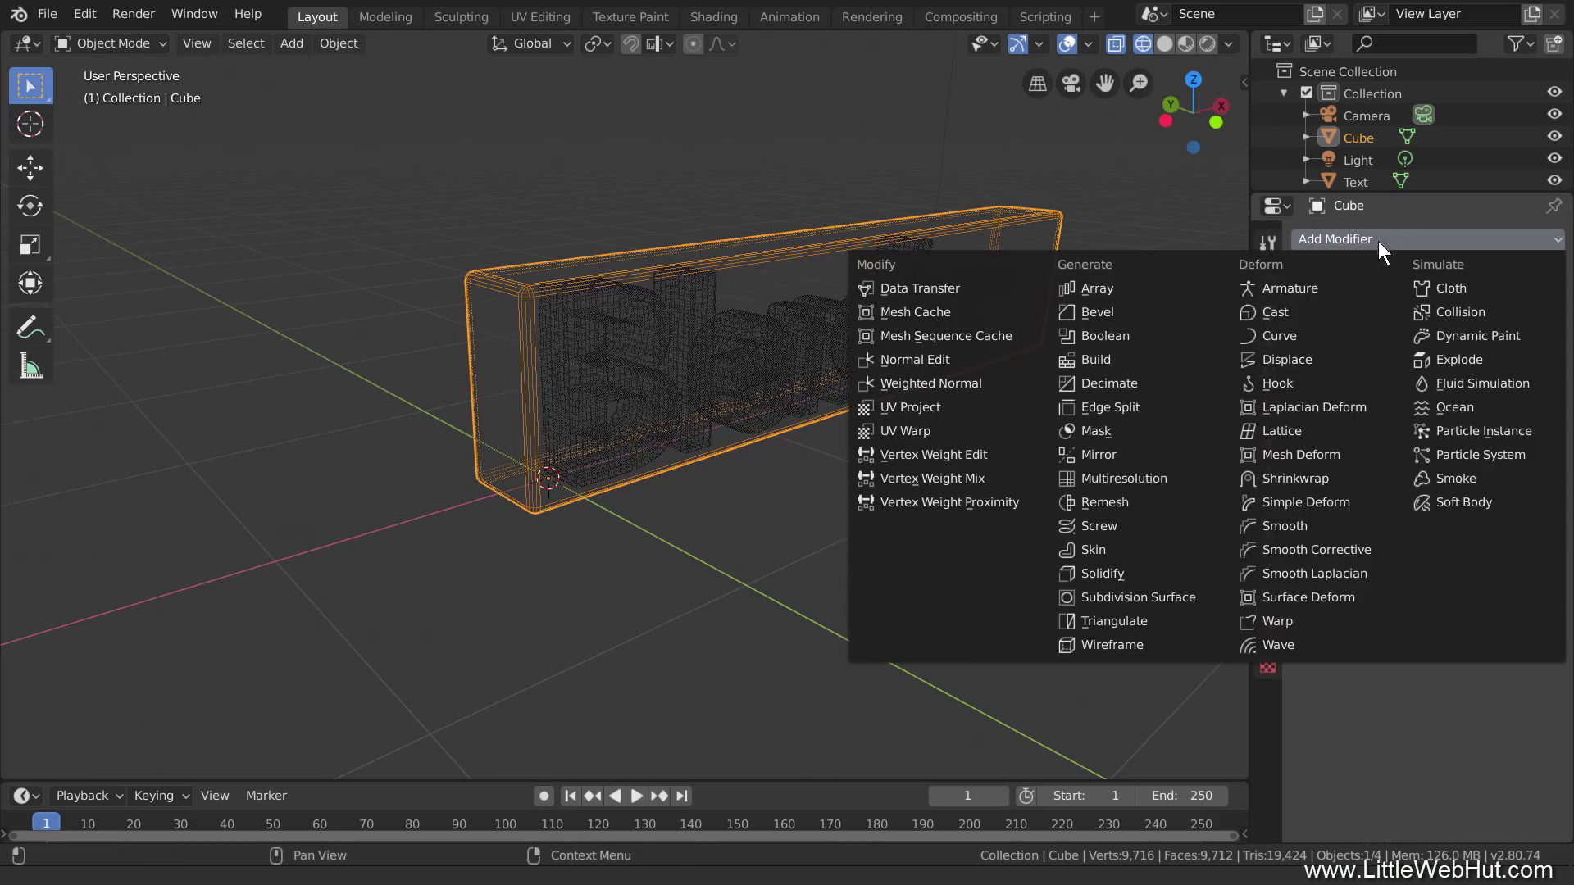
left_click(1164, 502)
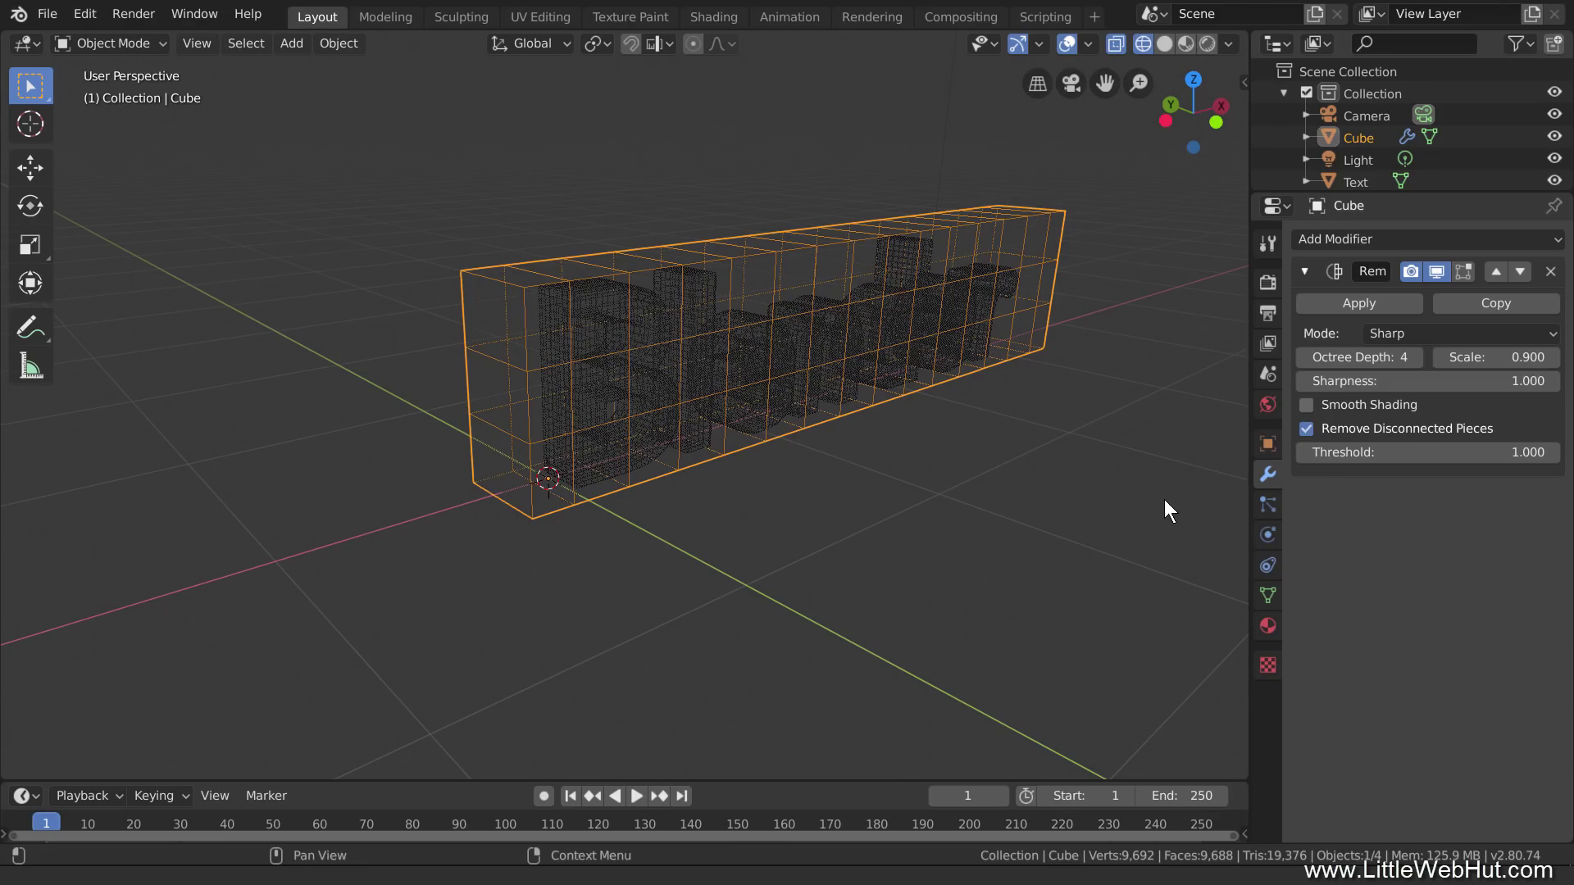
left_click(1417, 357)
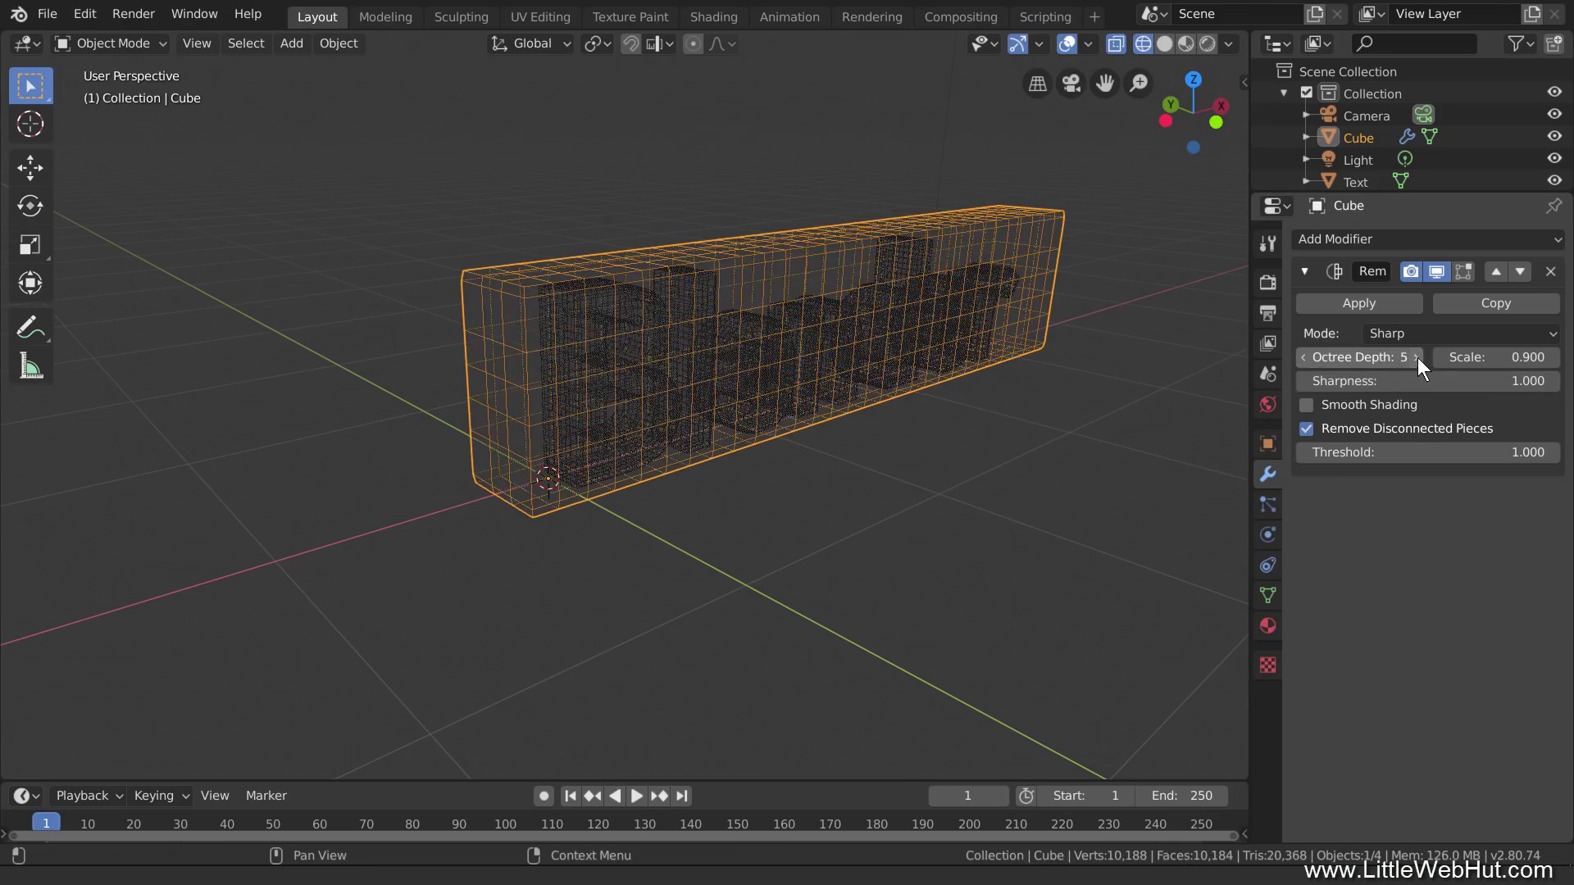
left_click(1417, 357)
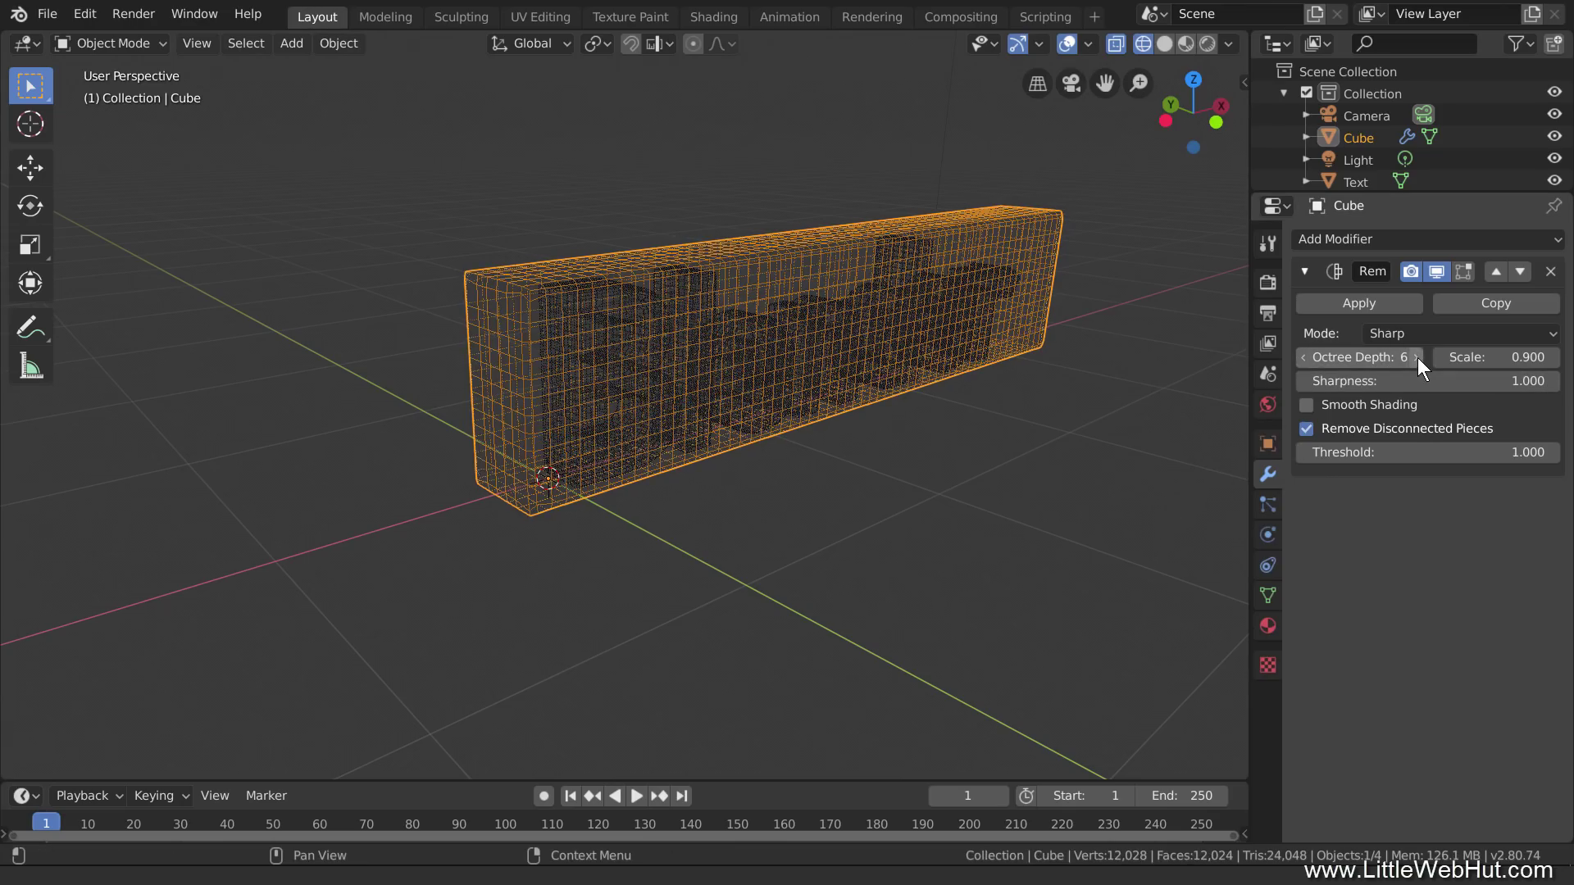
left_click(1408, 302)
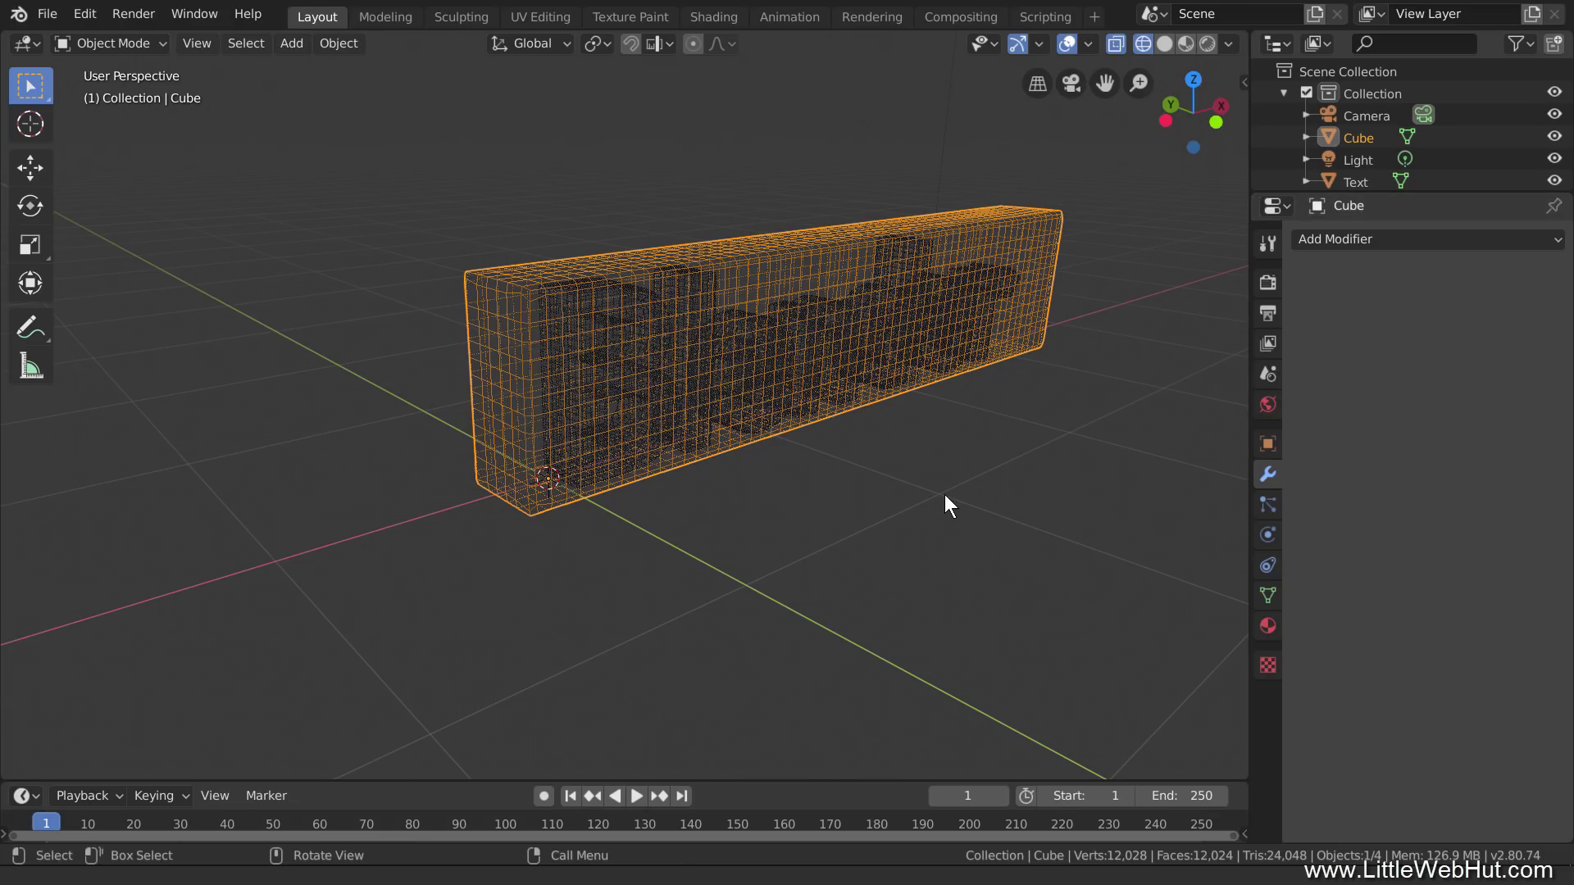
Step: Switch to Look Dev shading and add a Wireframe modifier with 0.05 m thickness to the cube
key("z")
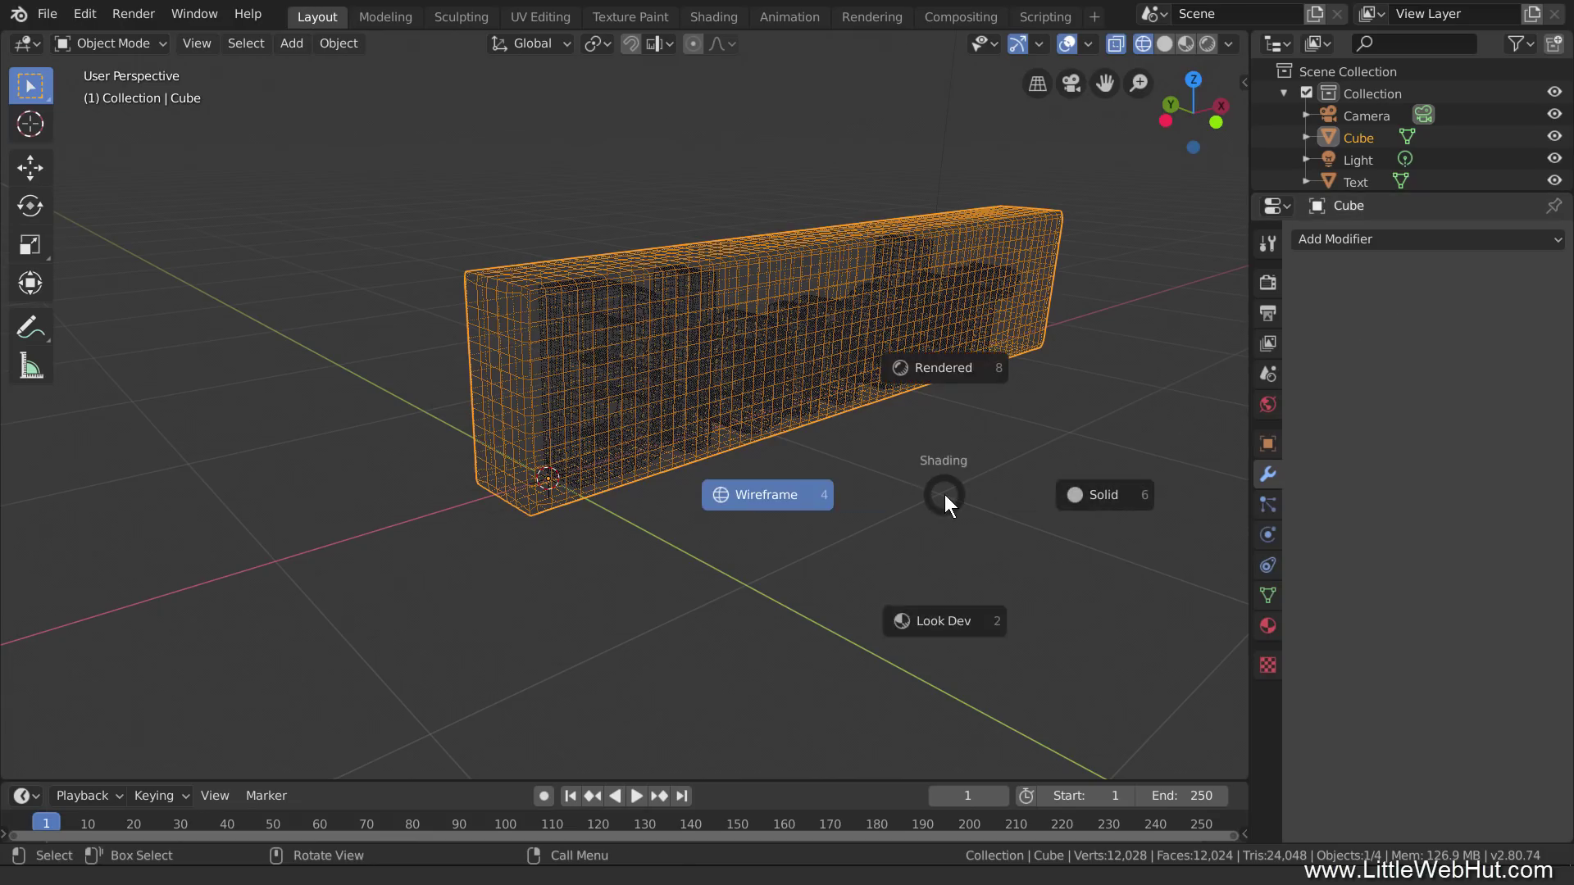
left_click(976, 623)
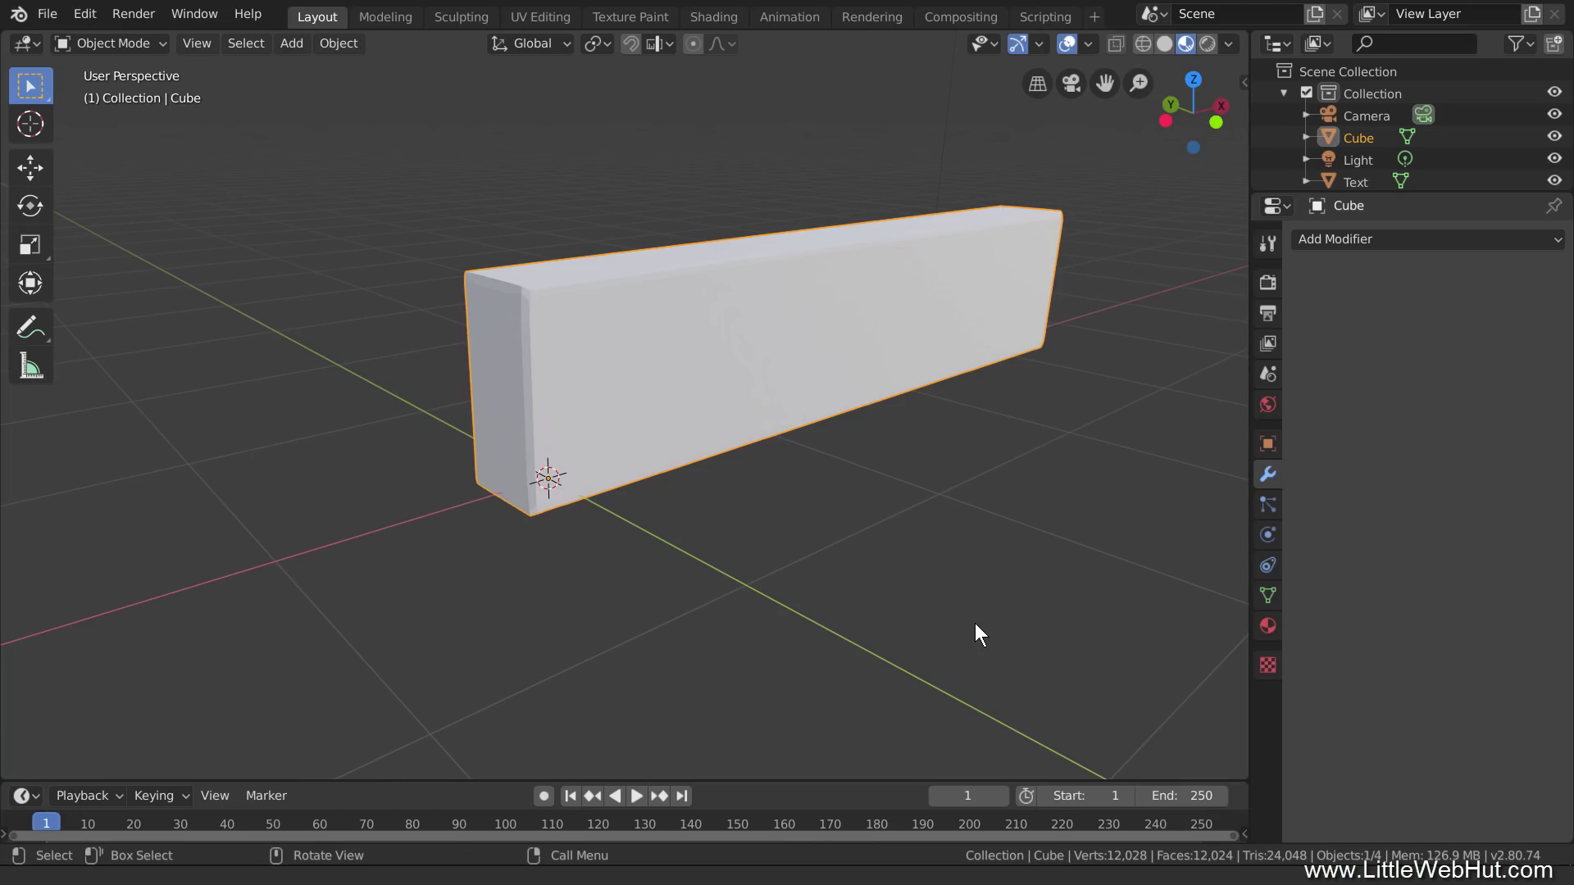
left_click(1392, 243)
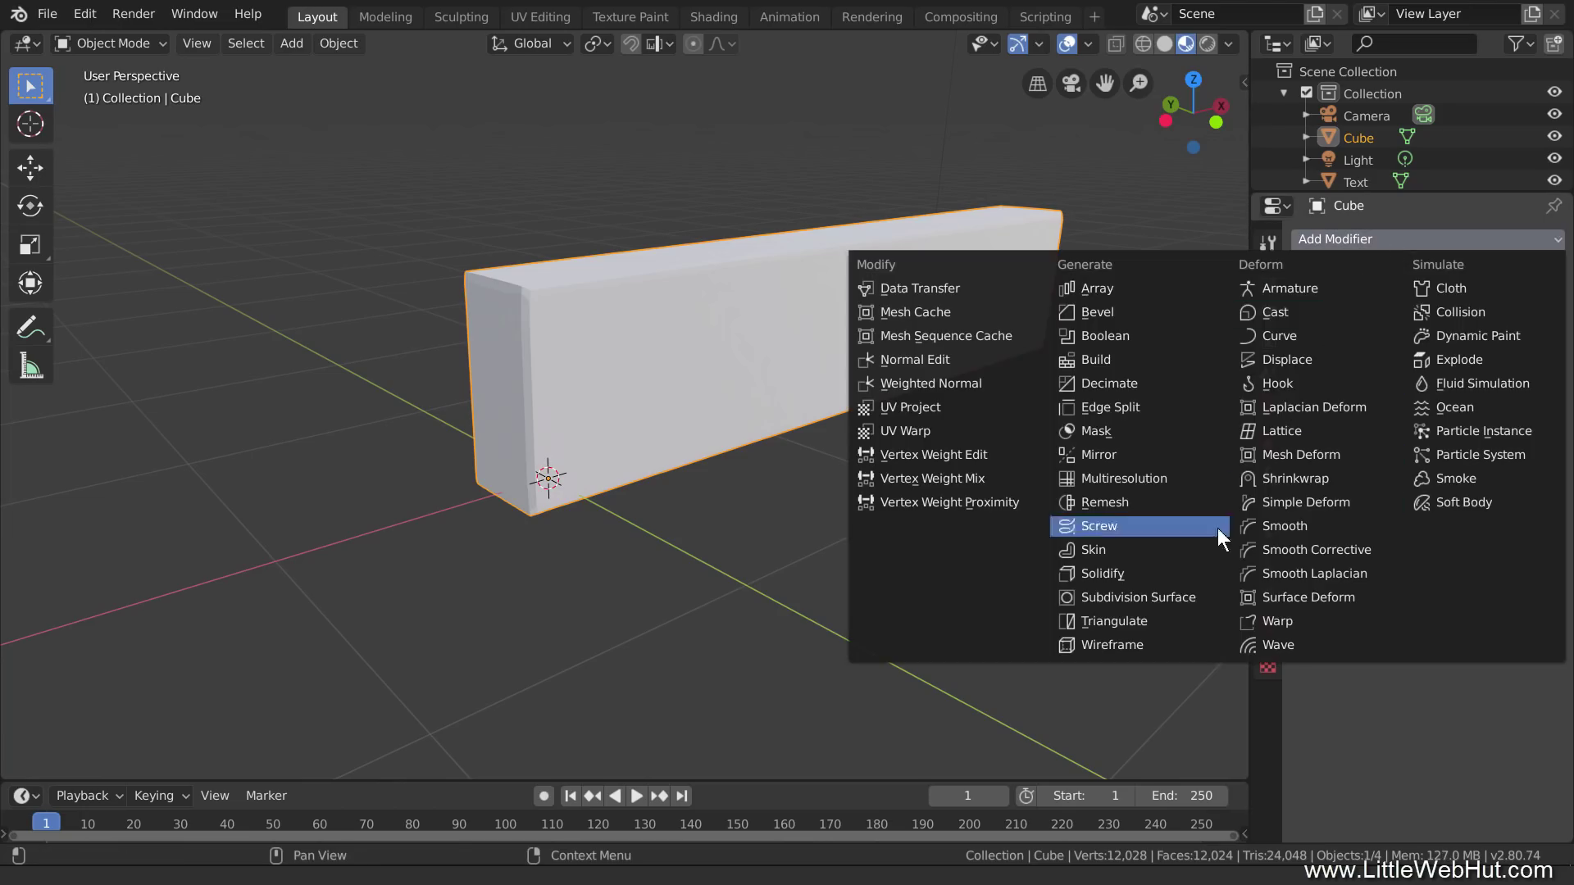
left_click(1171, 642)
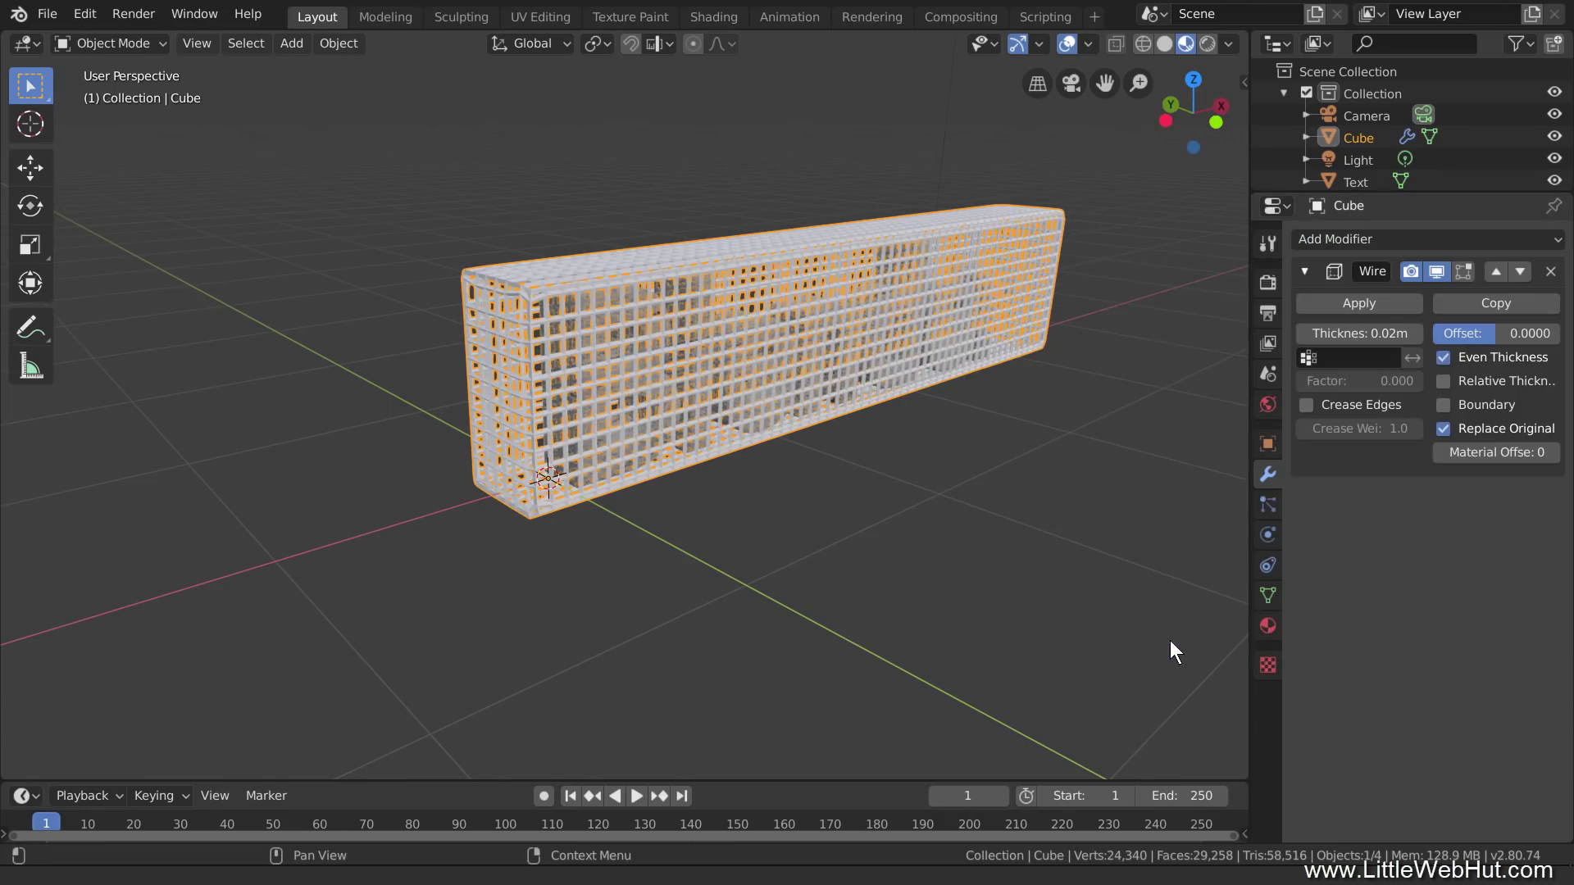
left_click(1367, 336)
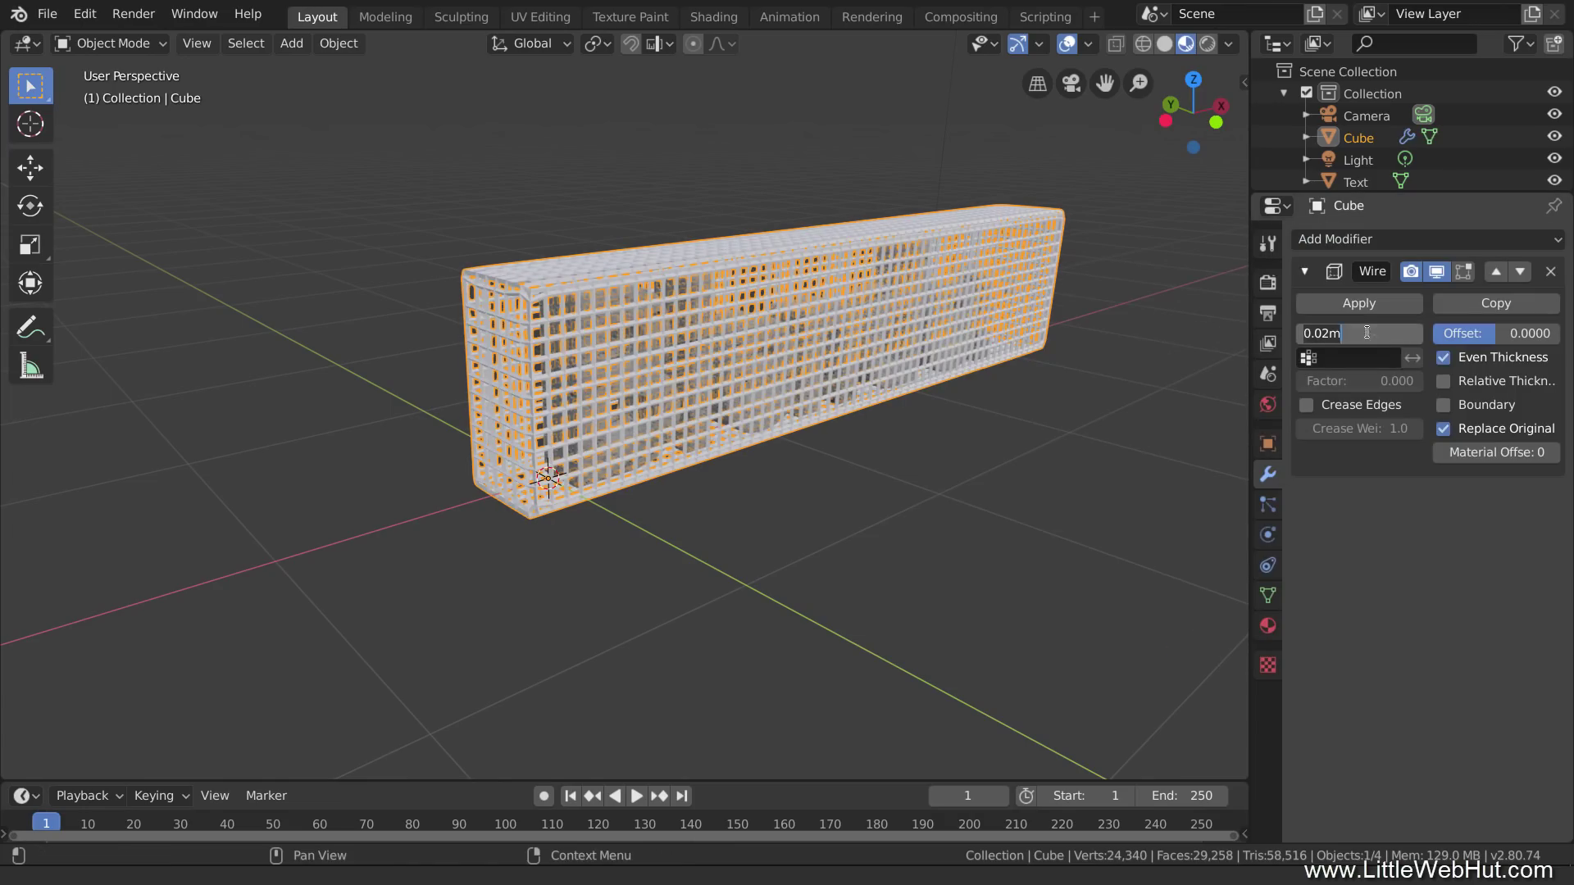
type(".05")
key("Return")
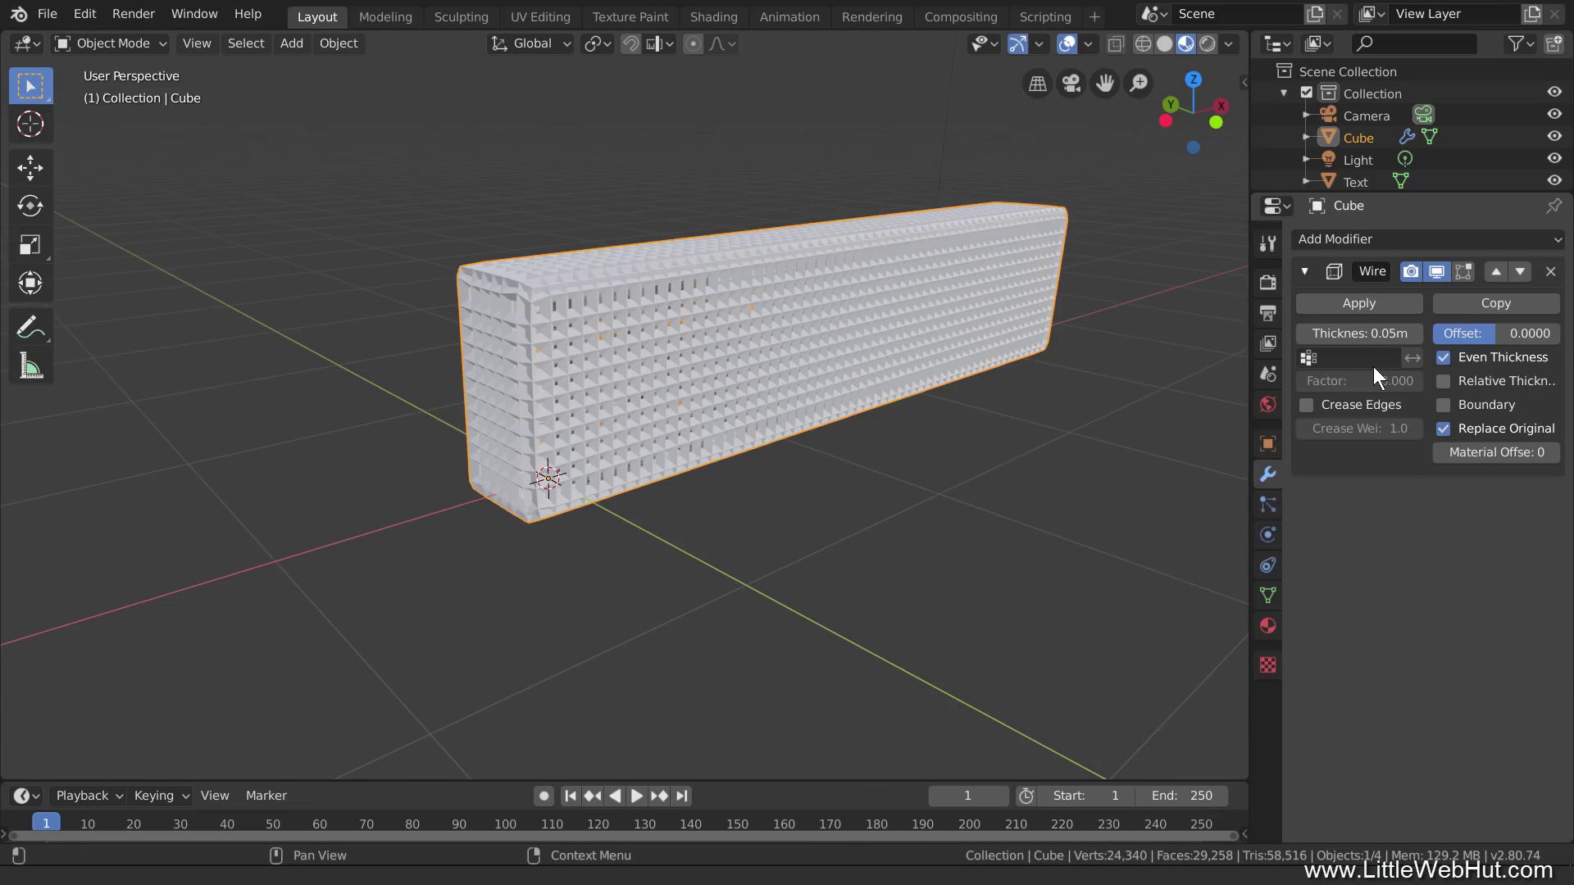
Step: Disable Even Thickness and Replace Original on the Wireframe modifier and set its Offset to -1
left_click(1443, 358)
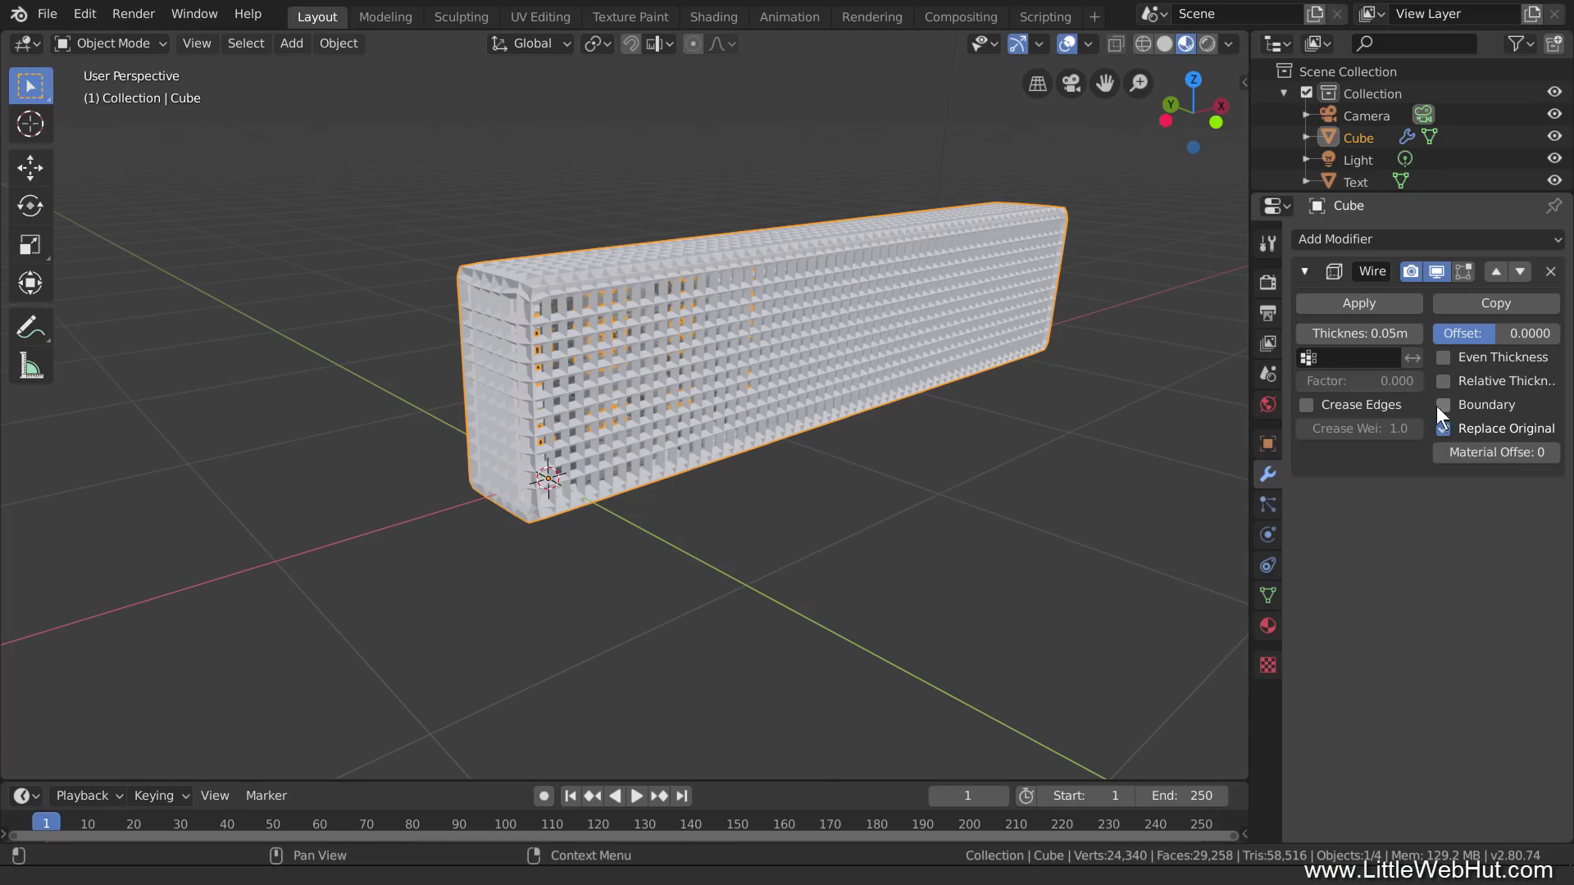
left_click(1443, 429)
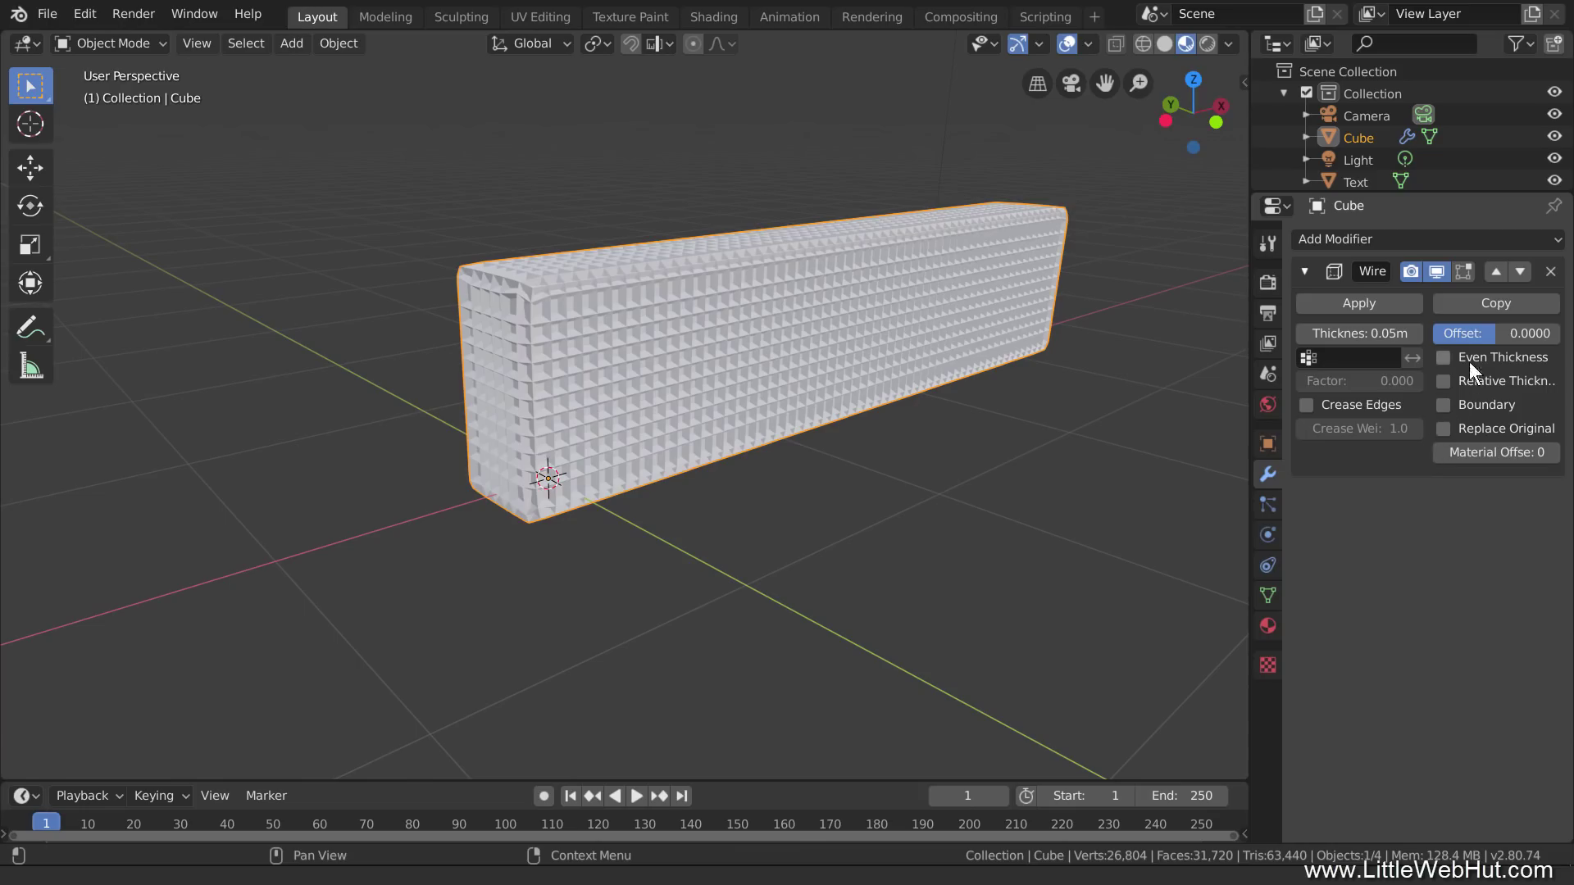
left_click(1490, 332)
key("BackSpace")
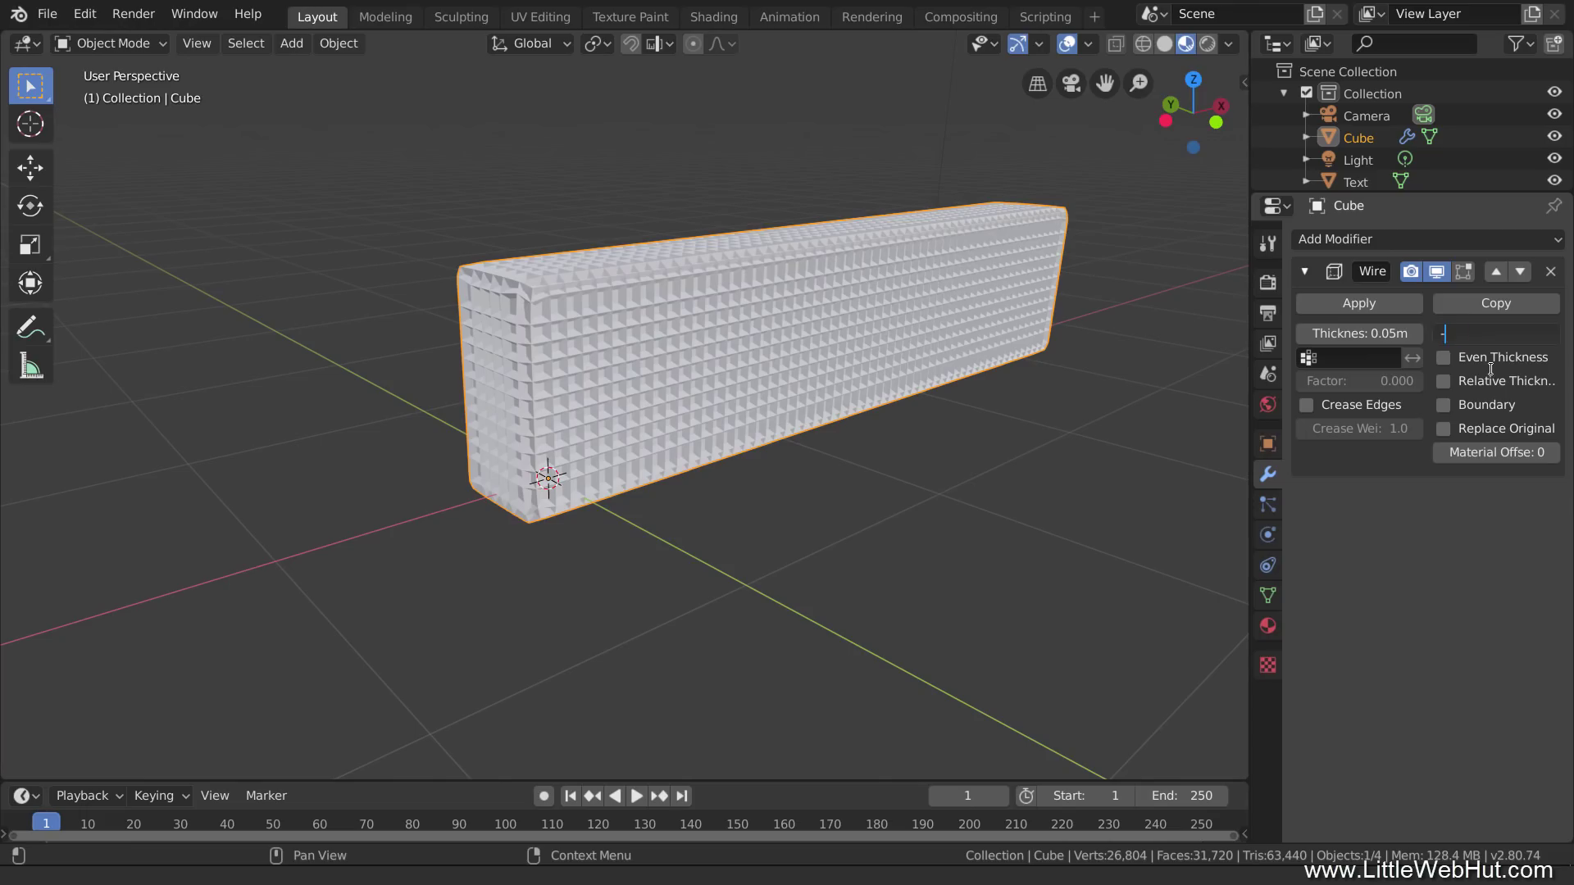
type("-1")
key("Return")
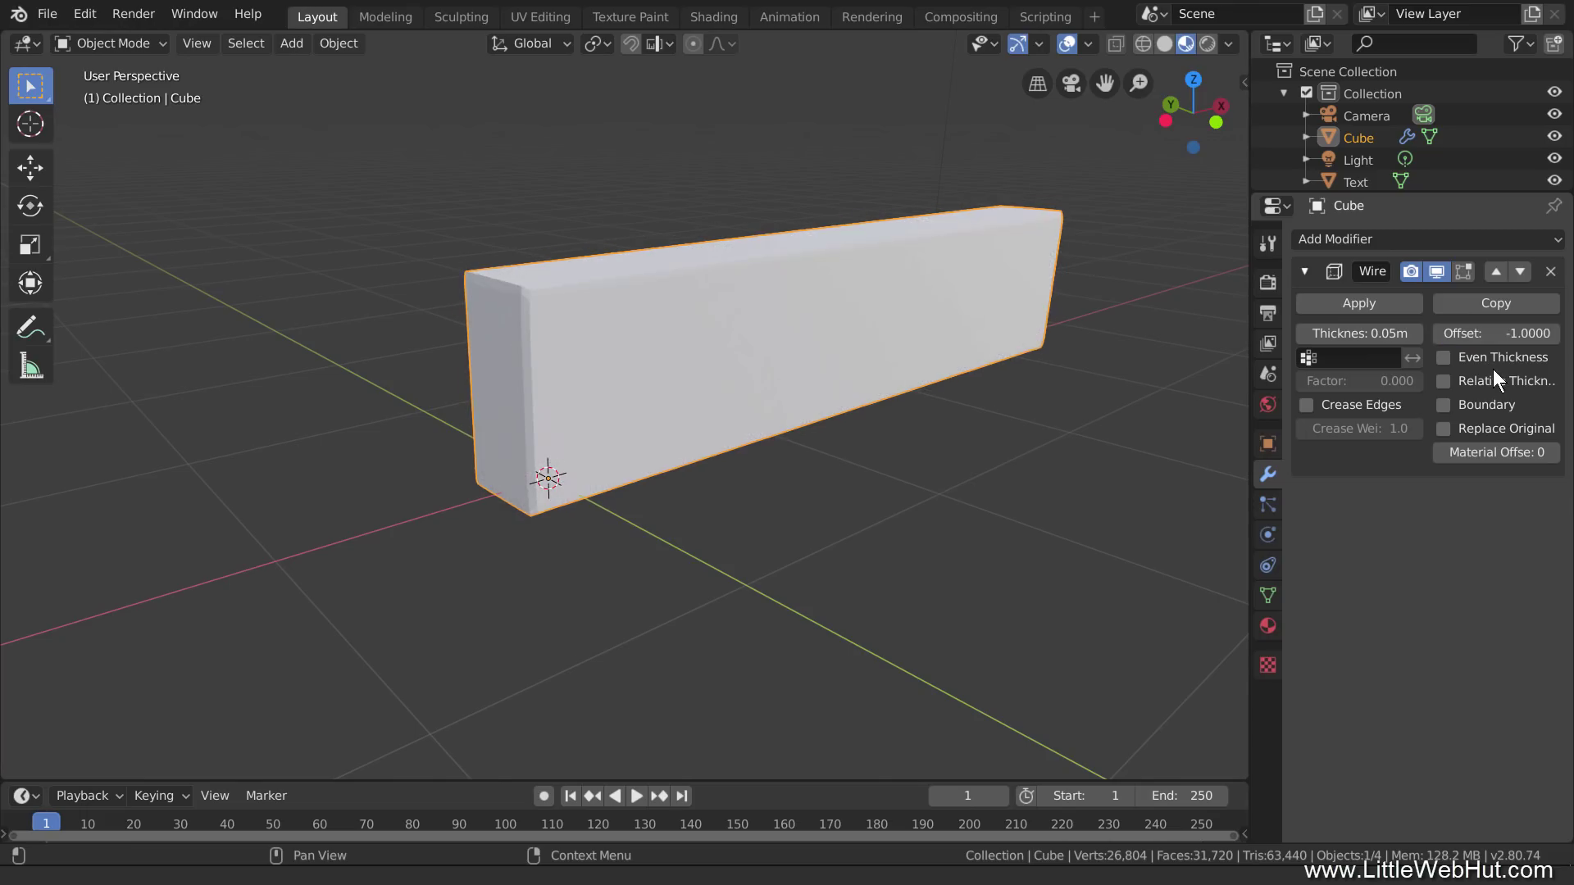
Step: Replace the cube's material with the existing concrete material
left_click(1268, 626)
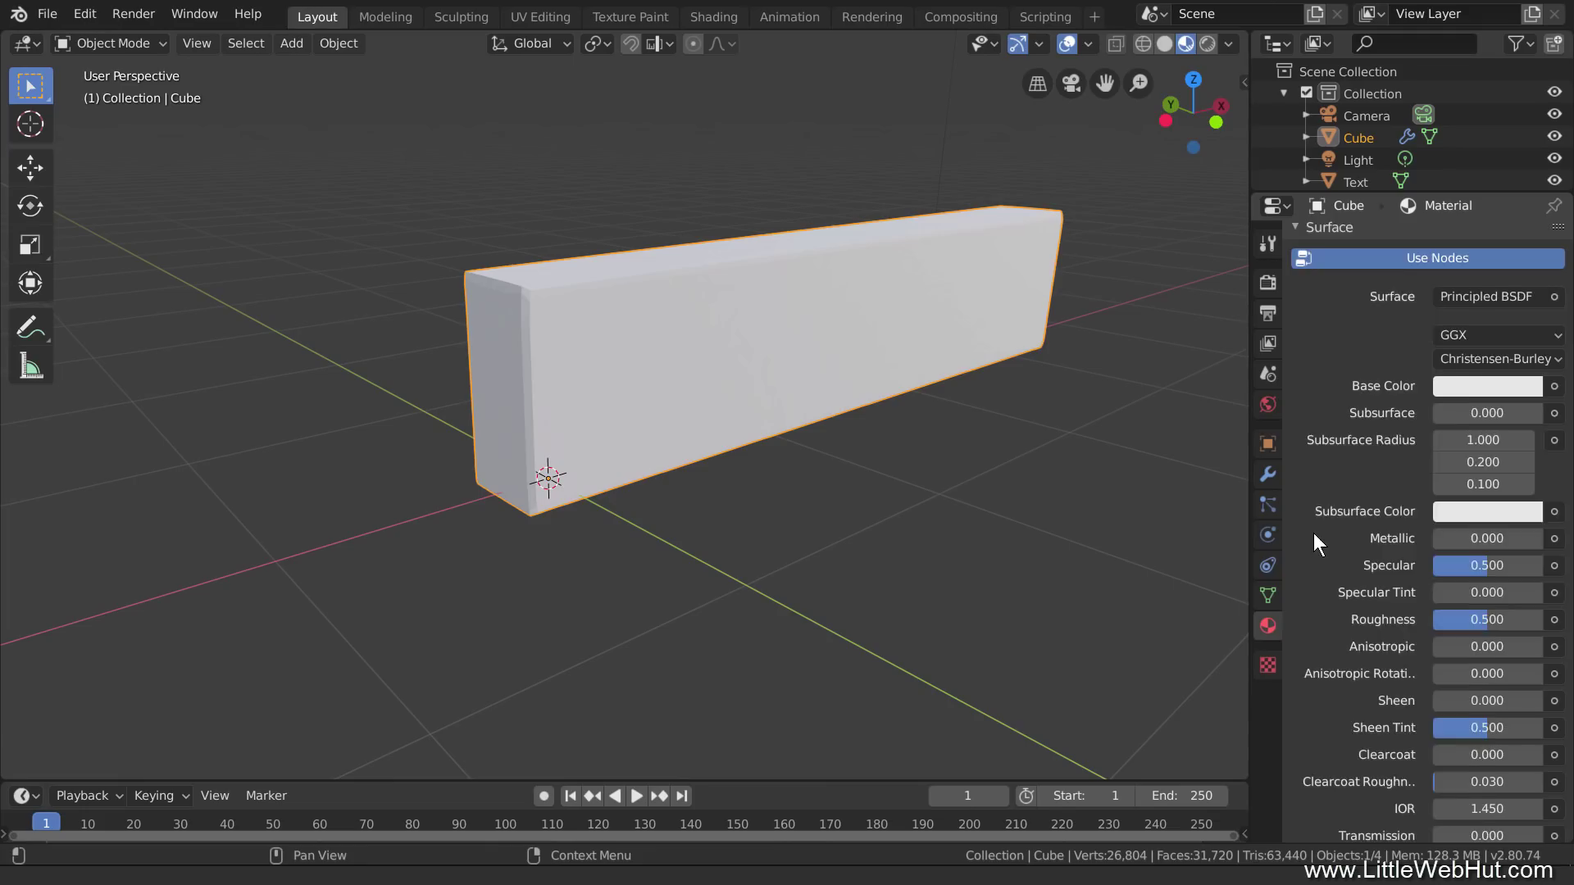
scroll(1313, 531, "up", 5)
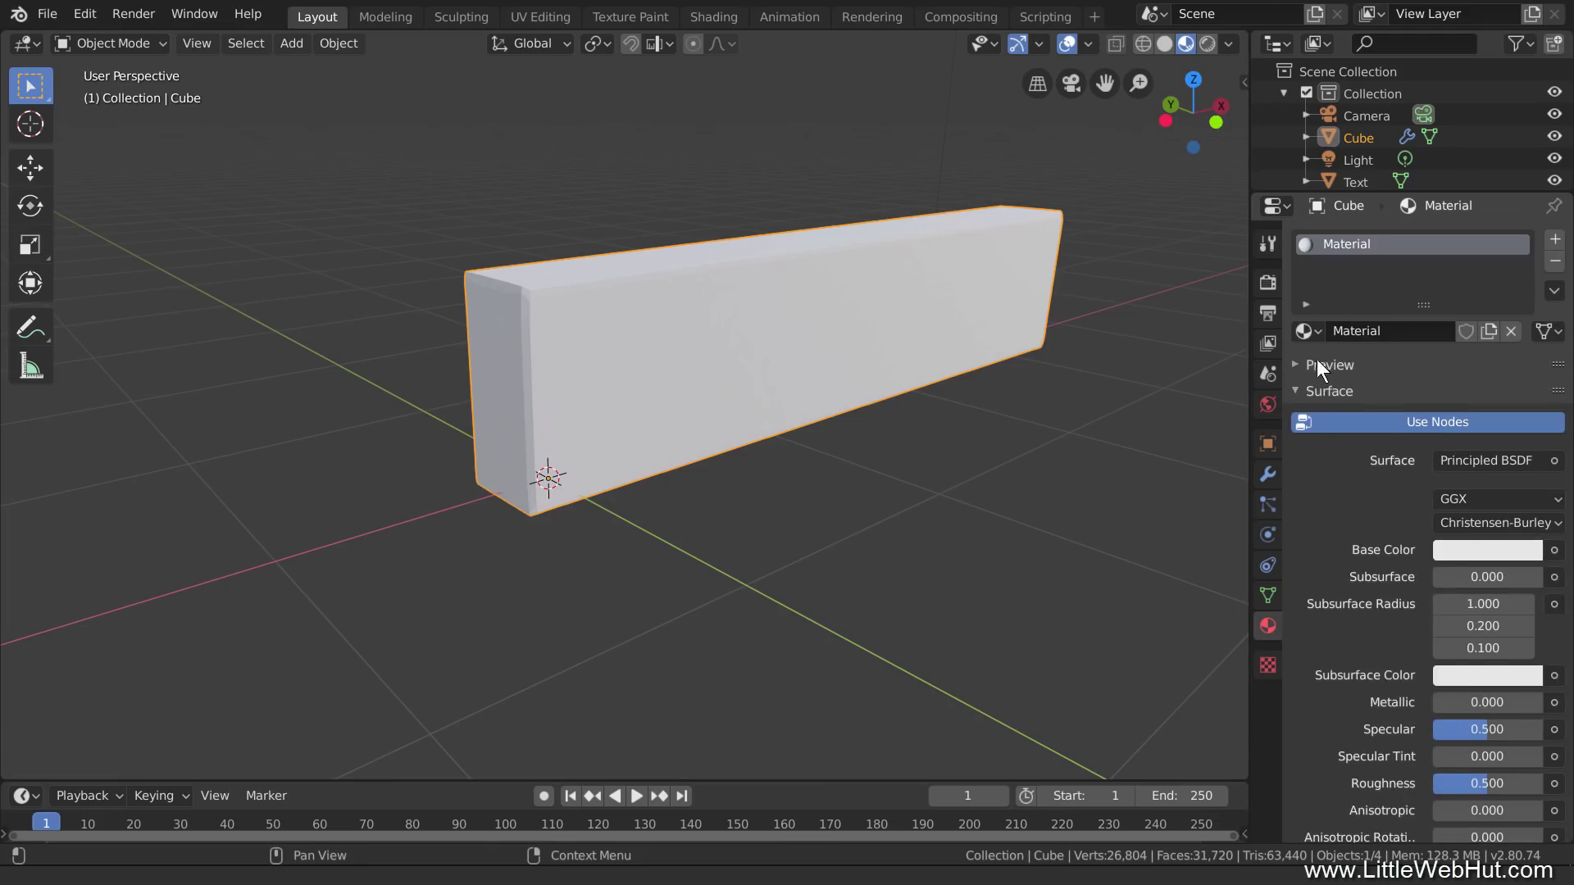
left_click(1312, 331)
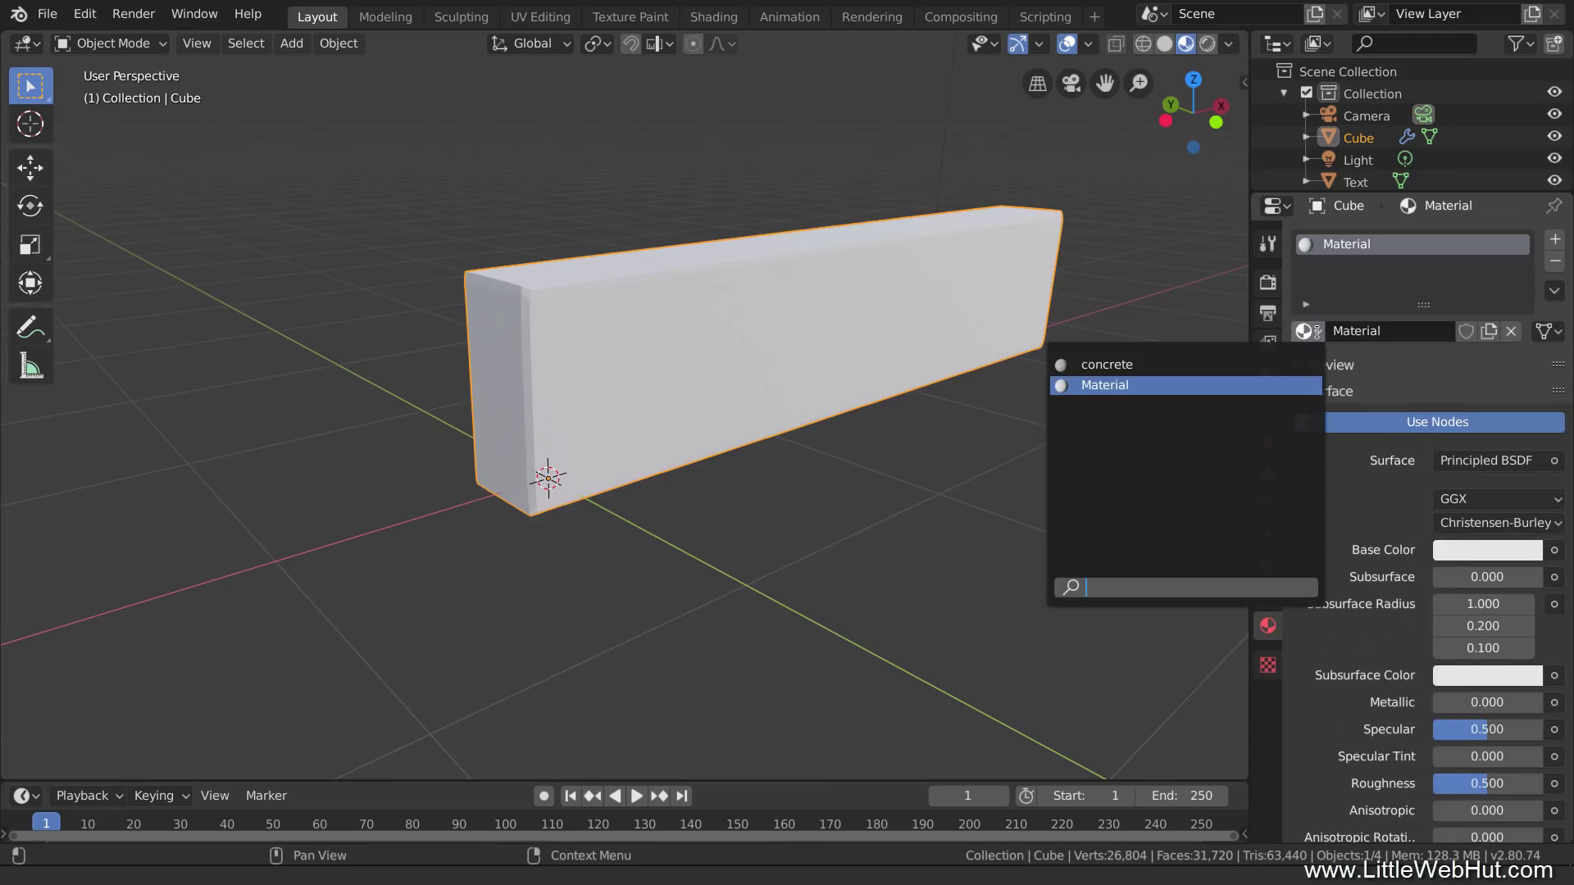
left_click(1204, 365)
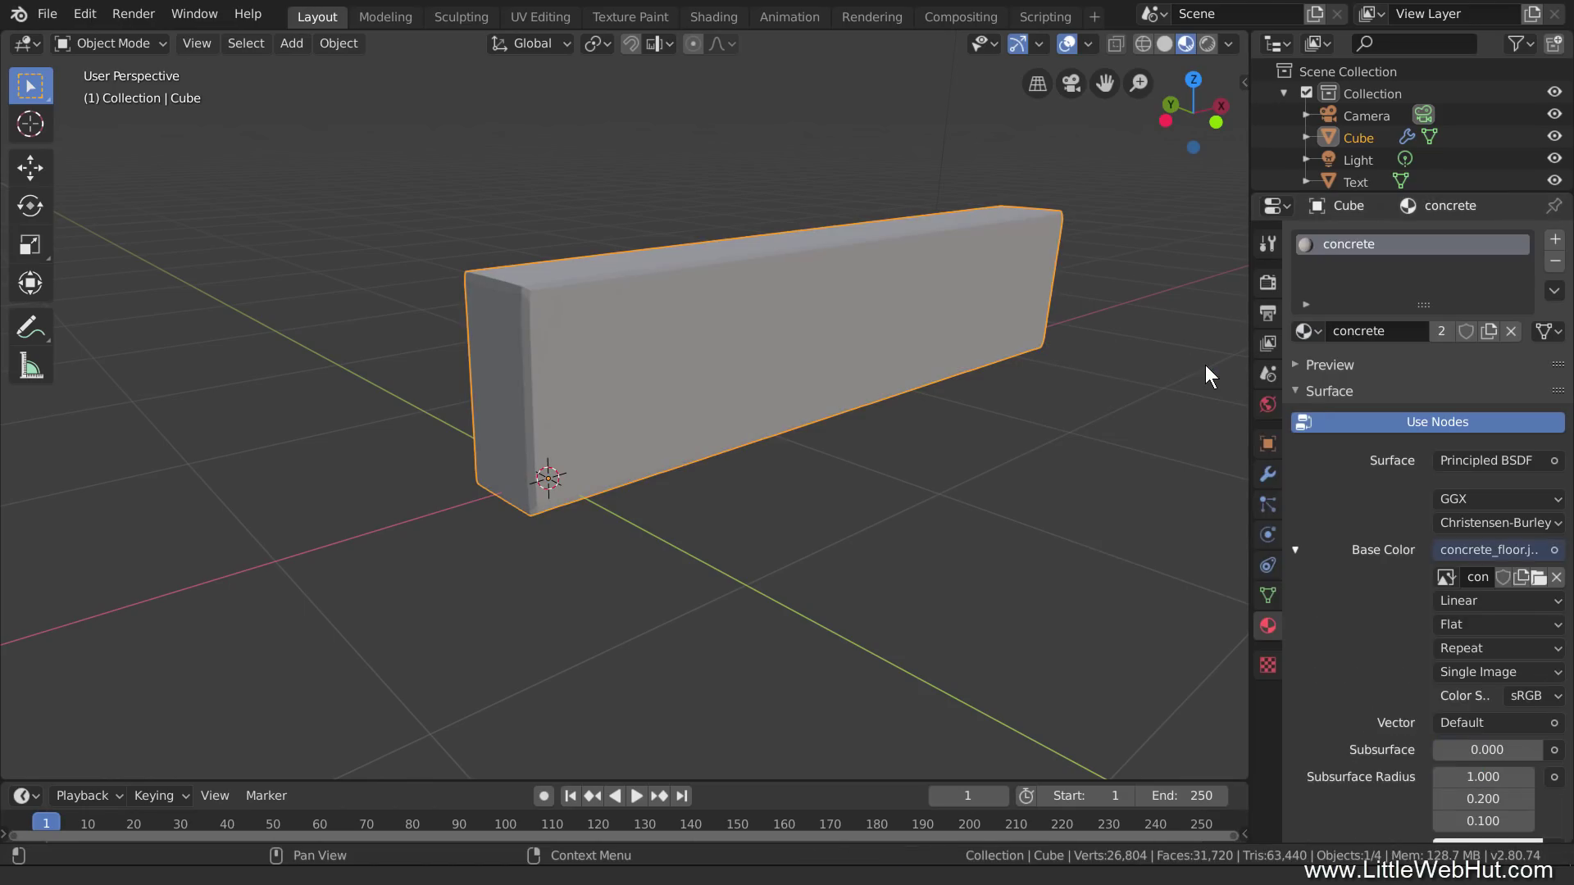
Step: UV unwrap the entire cube mesh with Cube Projection and return to Object Mode
key("Tab")
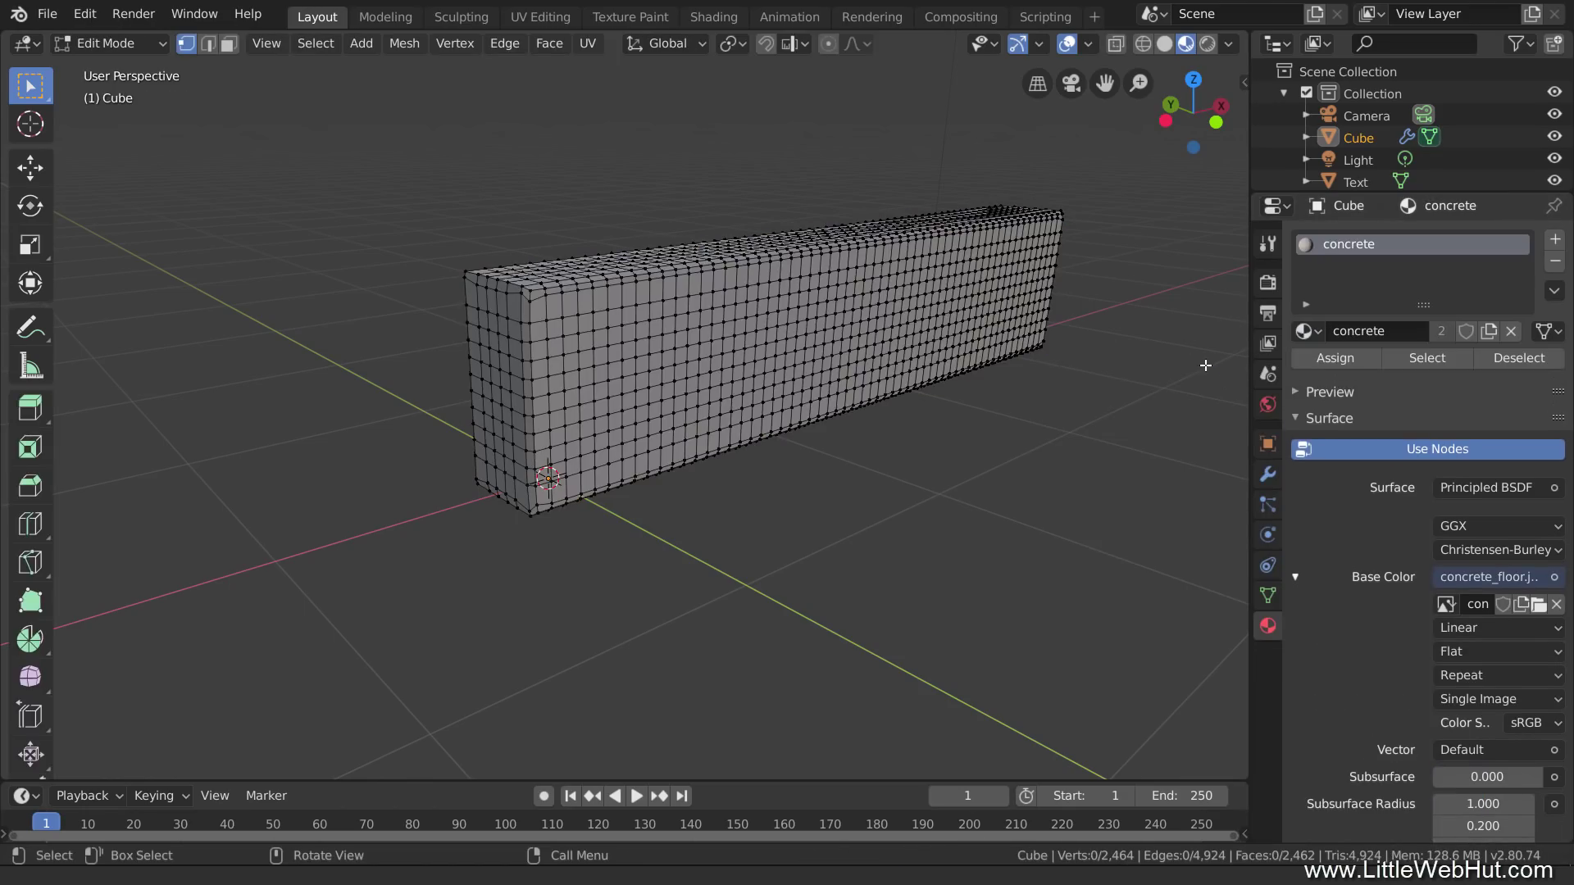
key("a")
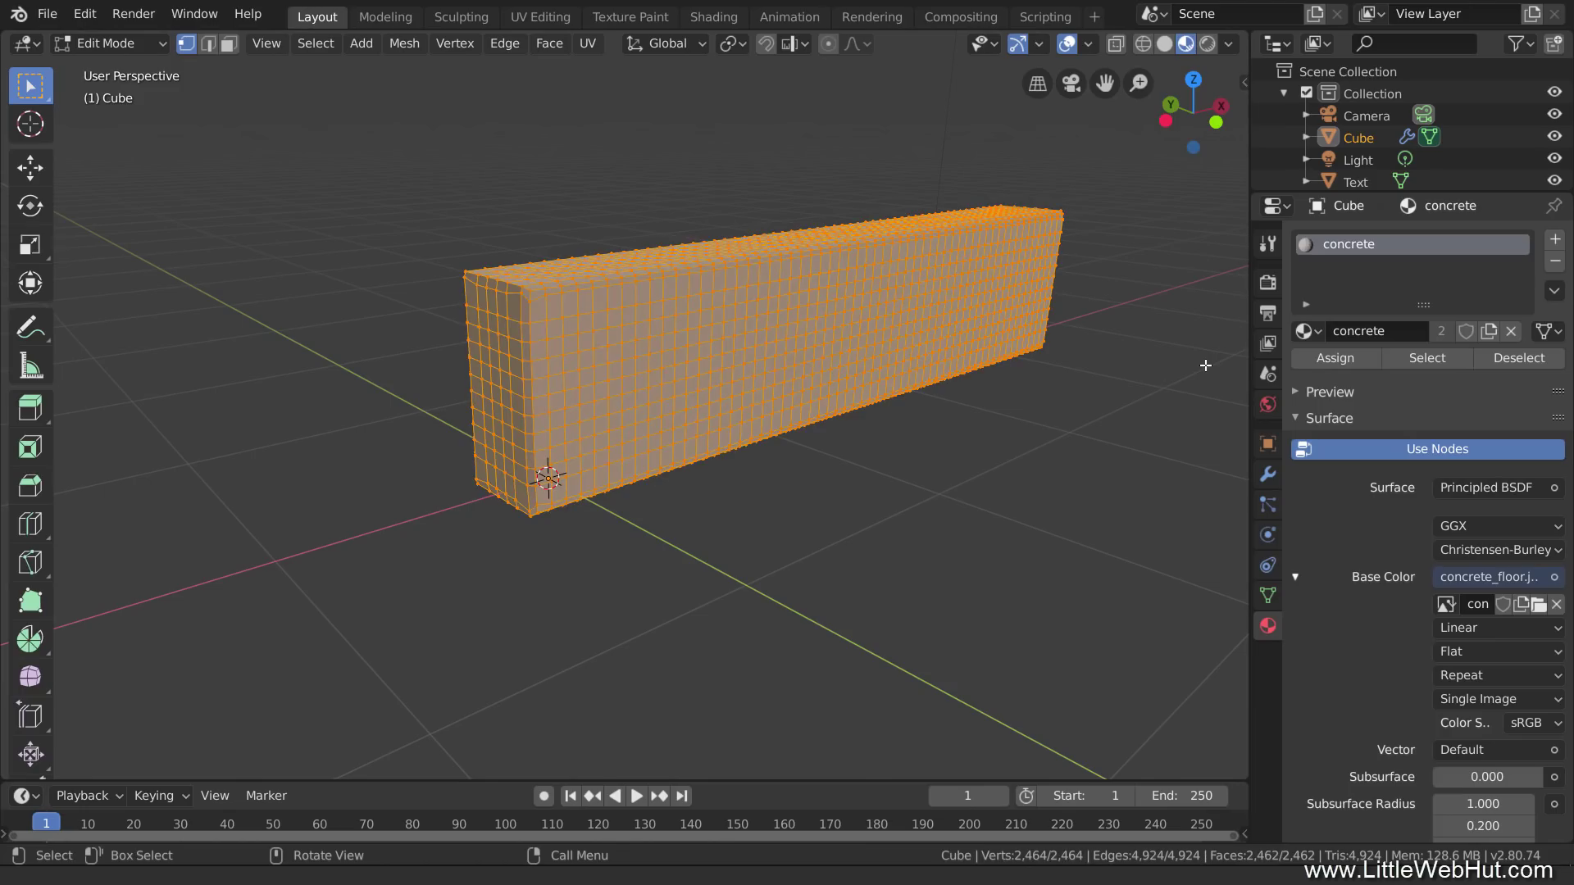
key("u")
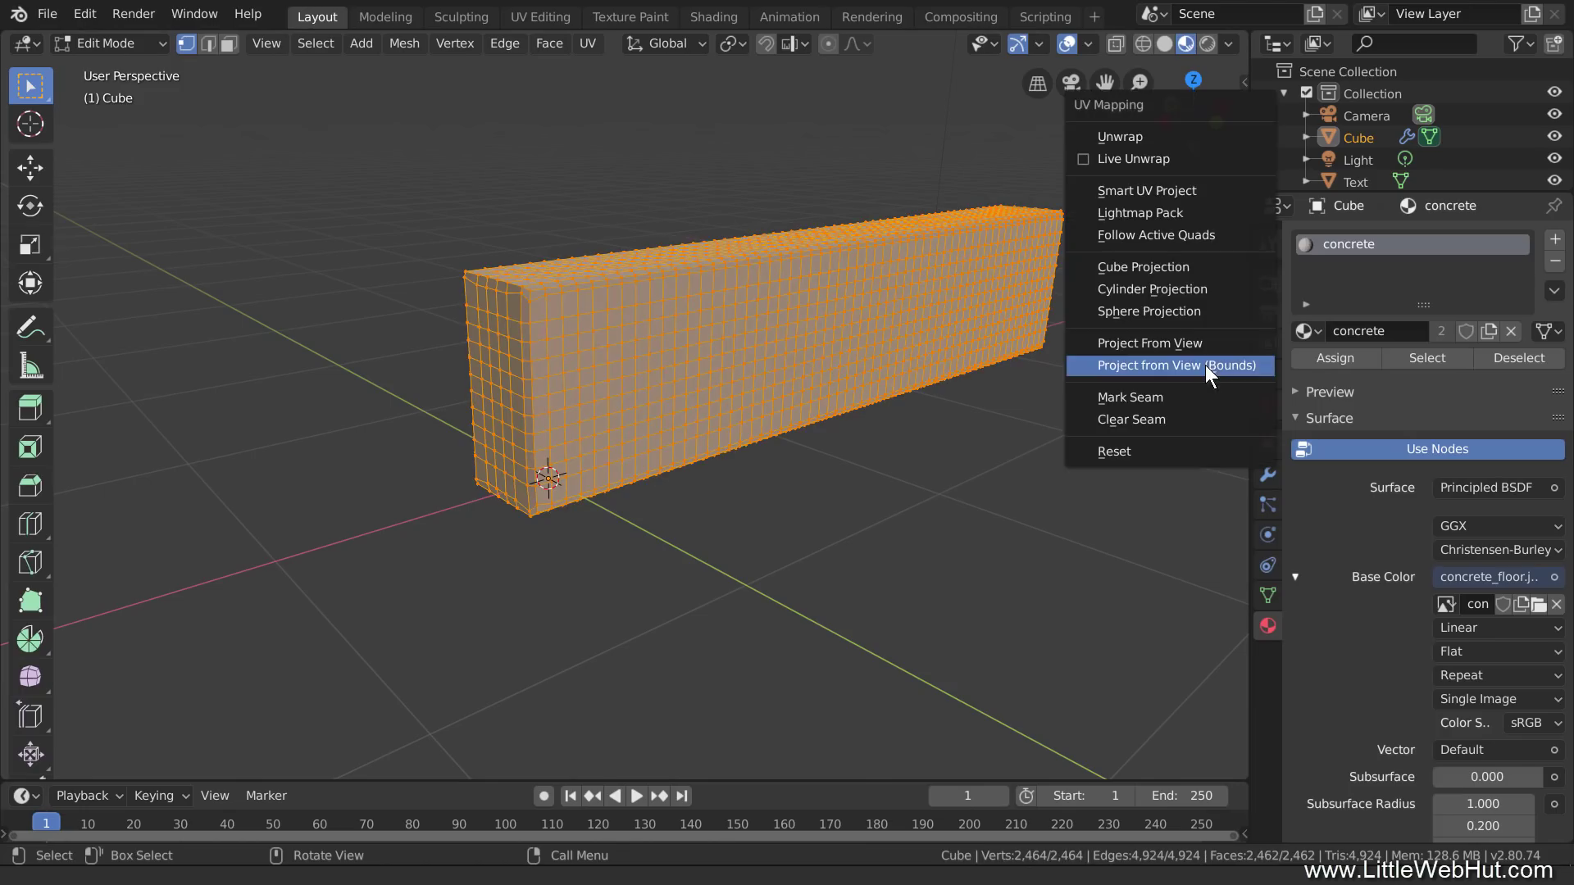
left_click(1218, 269)
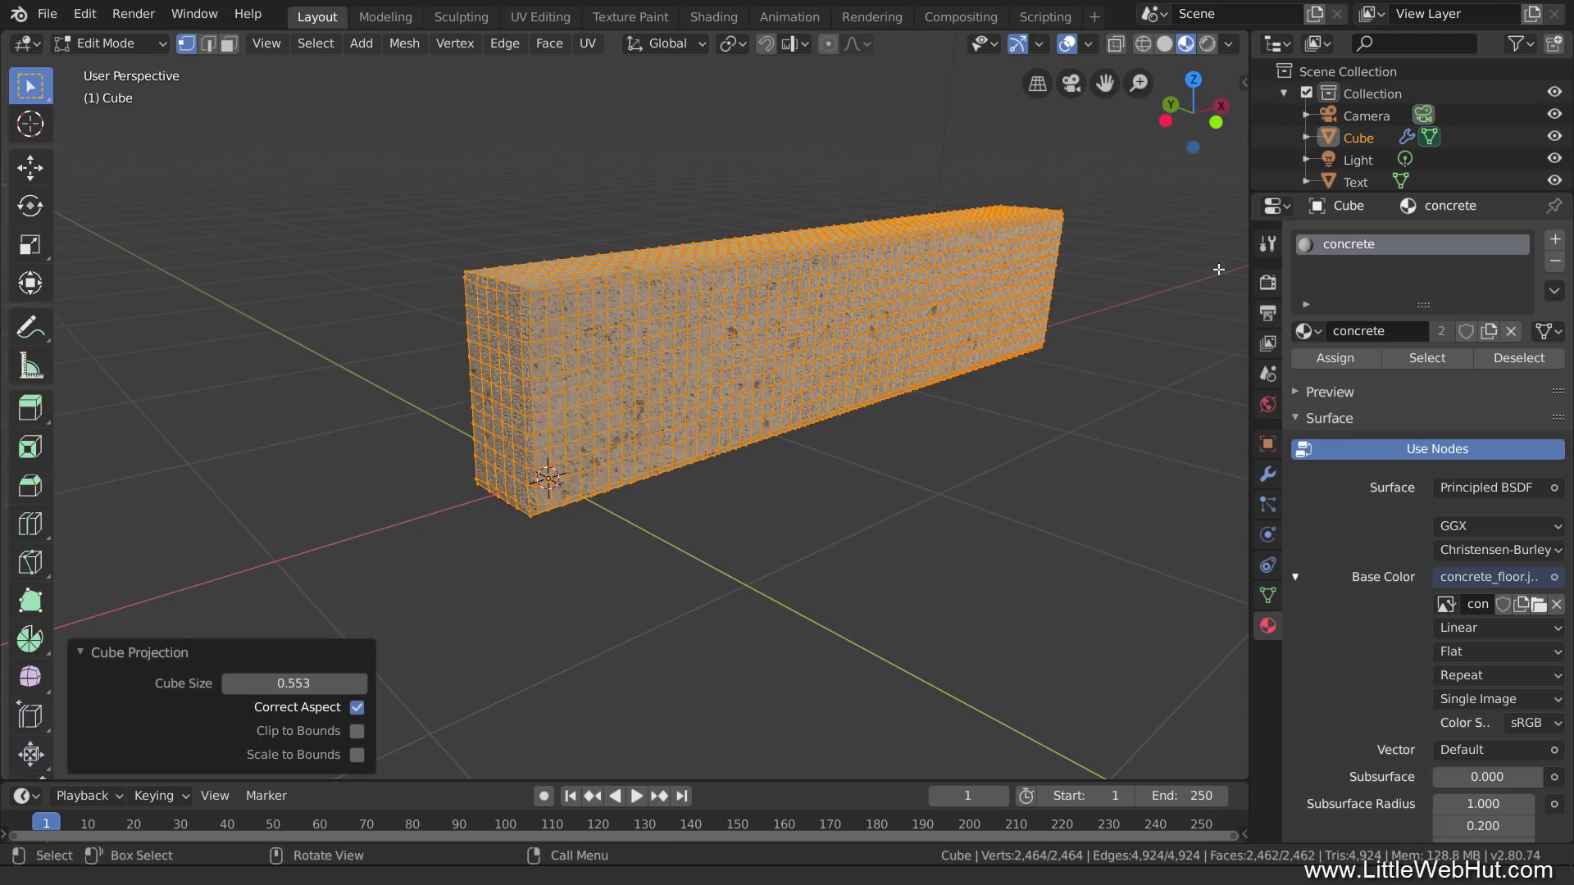
key("Tab")
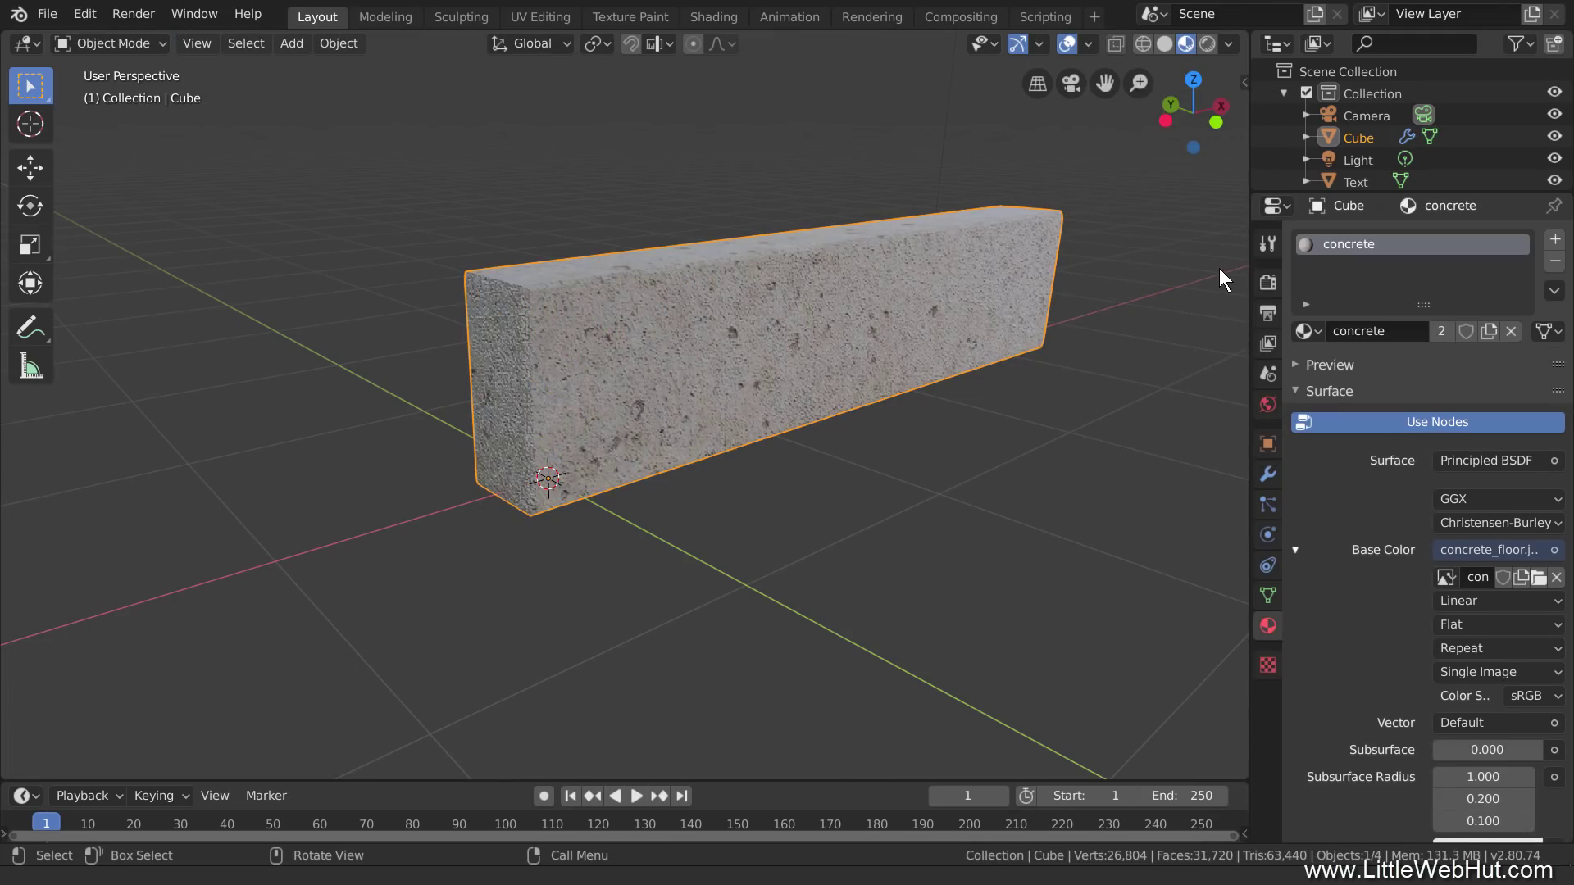
Step: Save the project as text.blend in the C:\Blender\demo folder
left_click(48, 15)
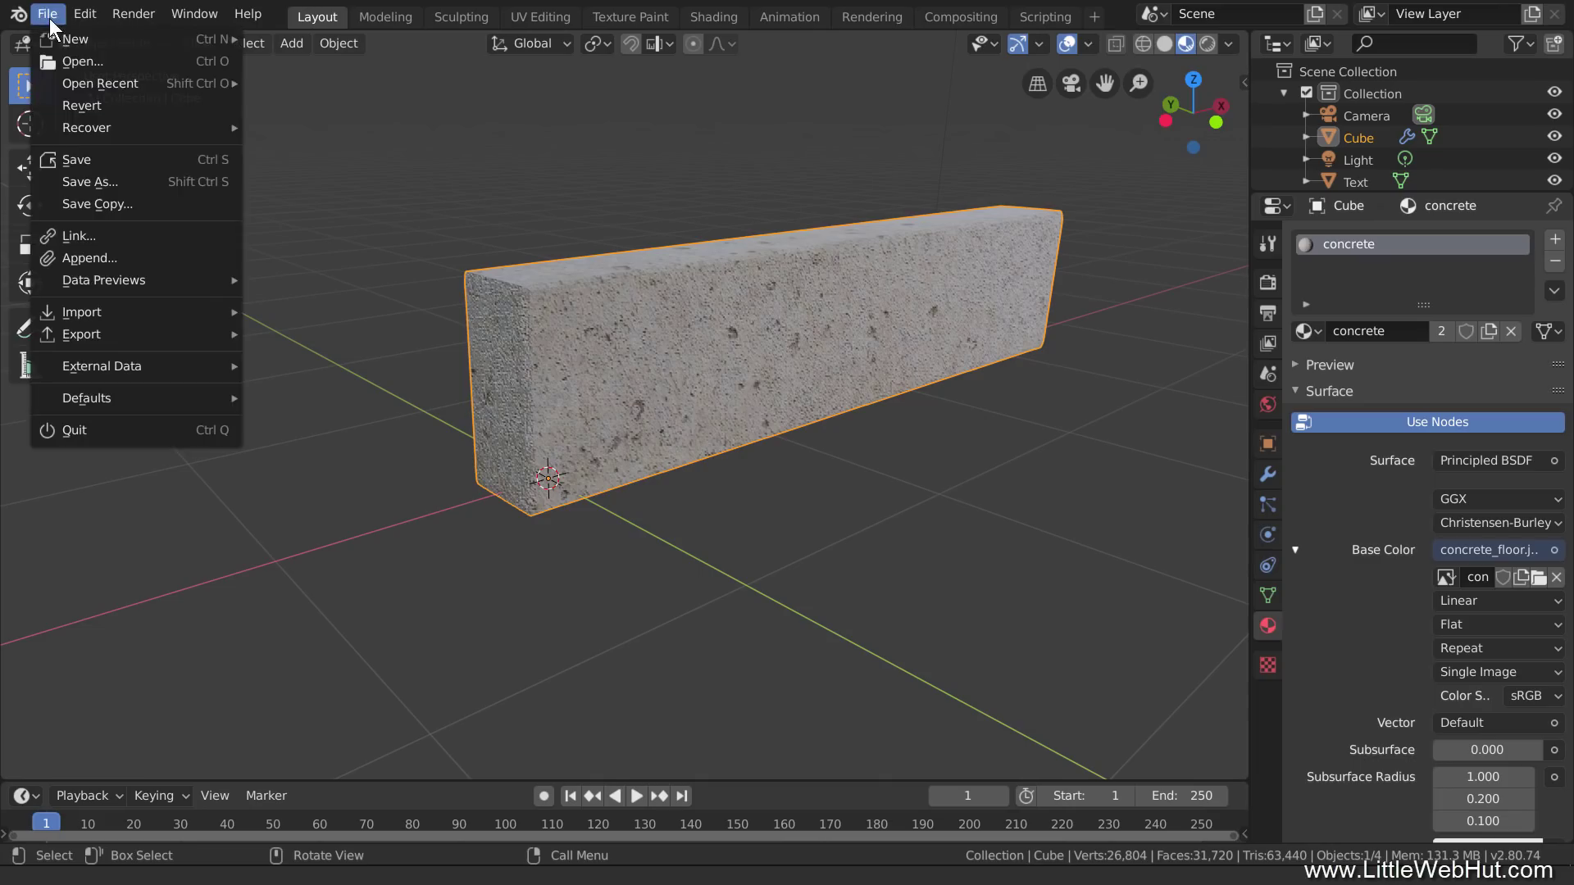
left_click(112, 175)
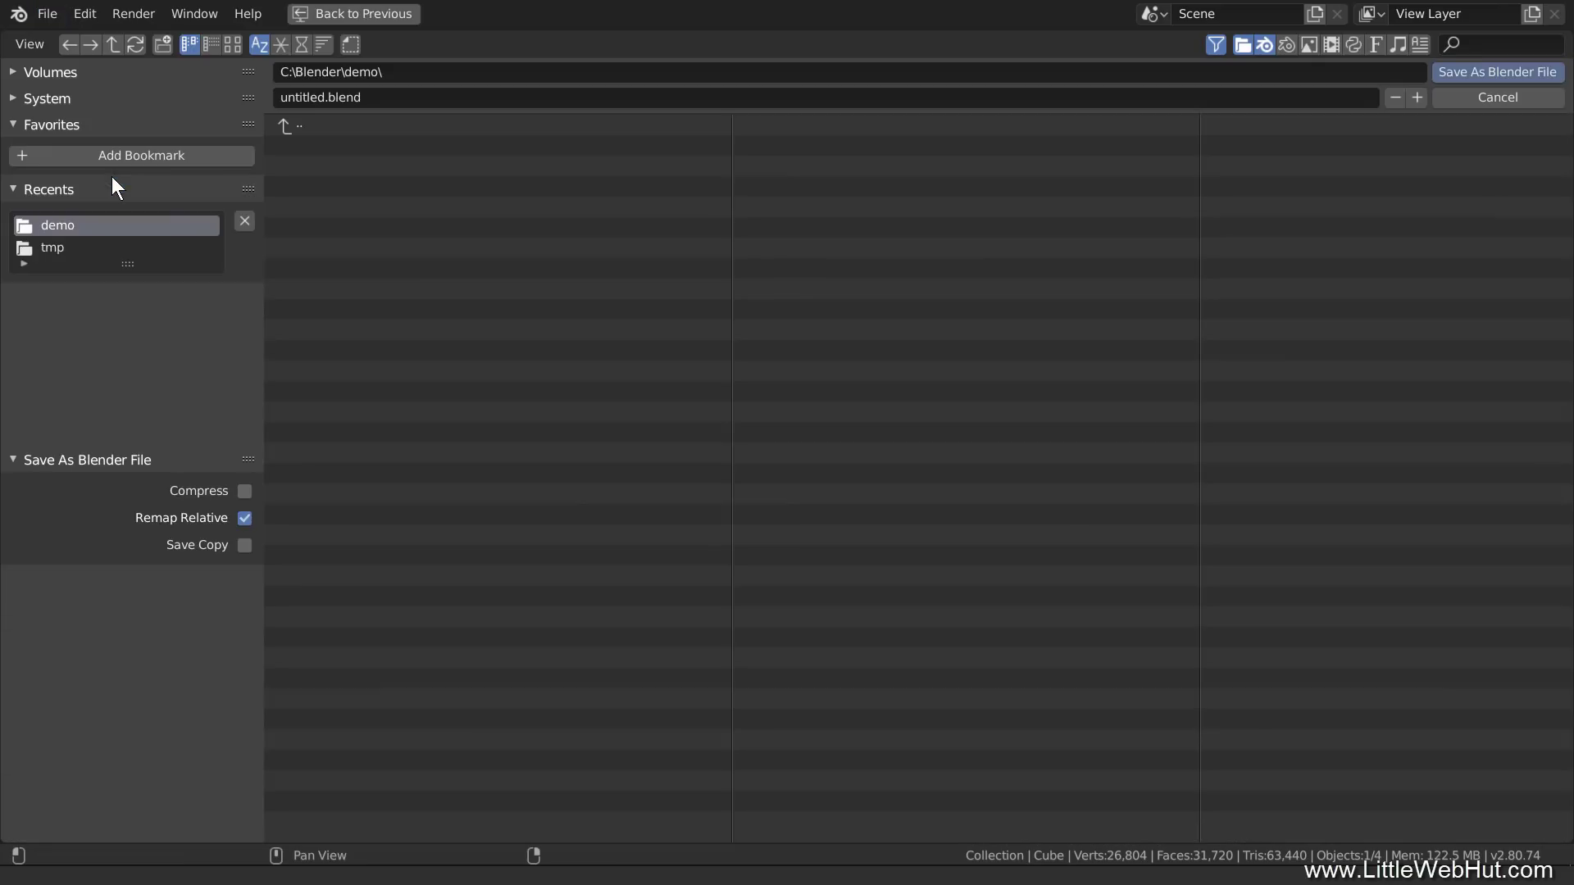
left_click(289, 98)
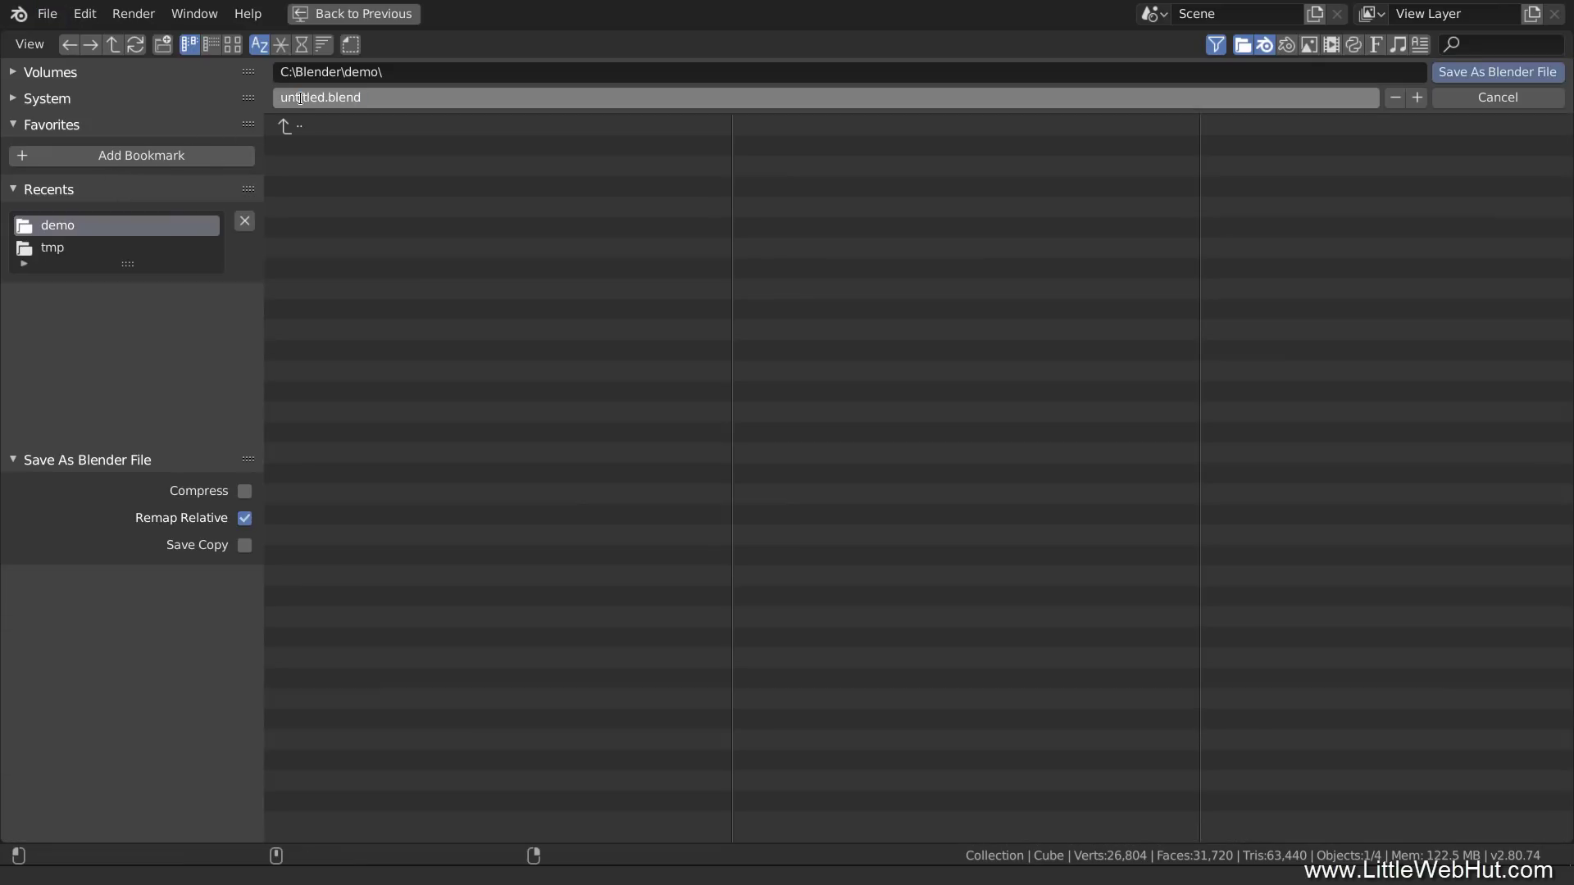
double_click(323, 99)
type("text")
key("Return")
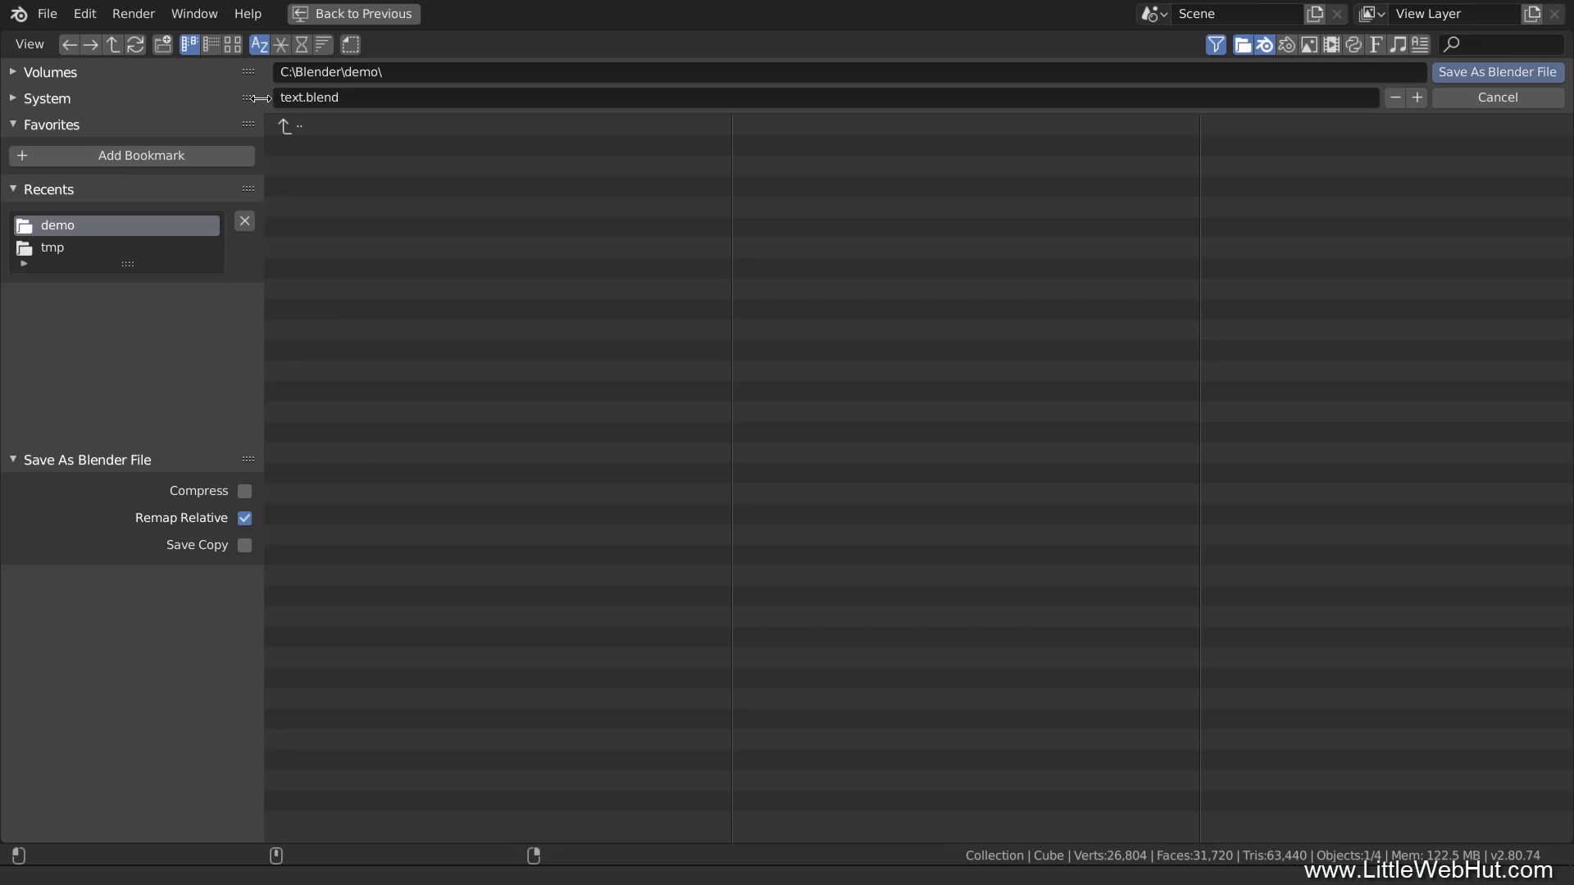
left_click(1495, 70)
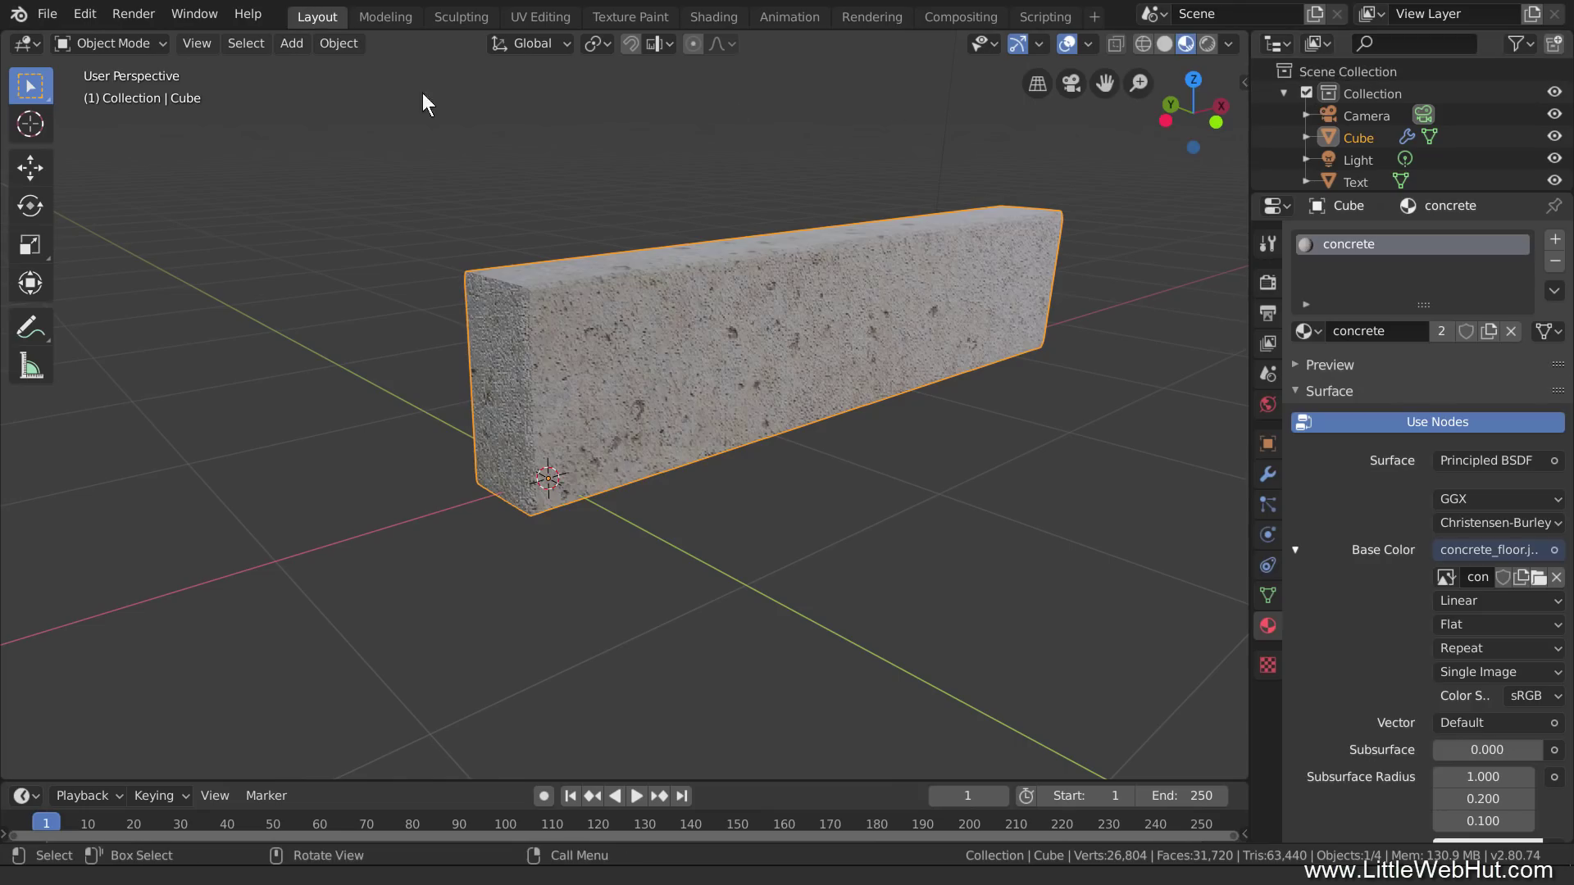
Step: Apply the Quick Explode effect to the concrete block and switch the viewport to Solid shading
left_click(328, 46)
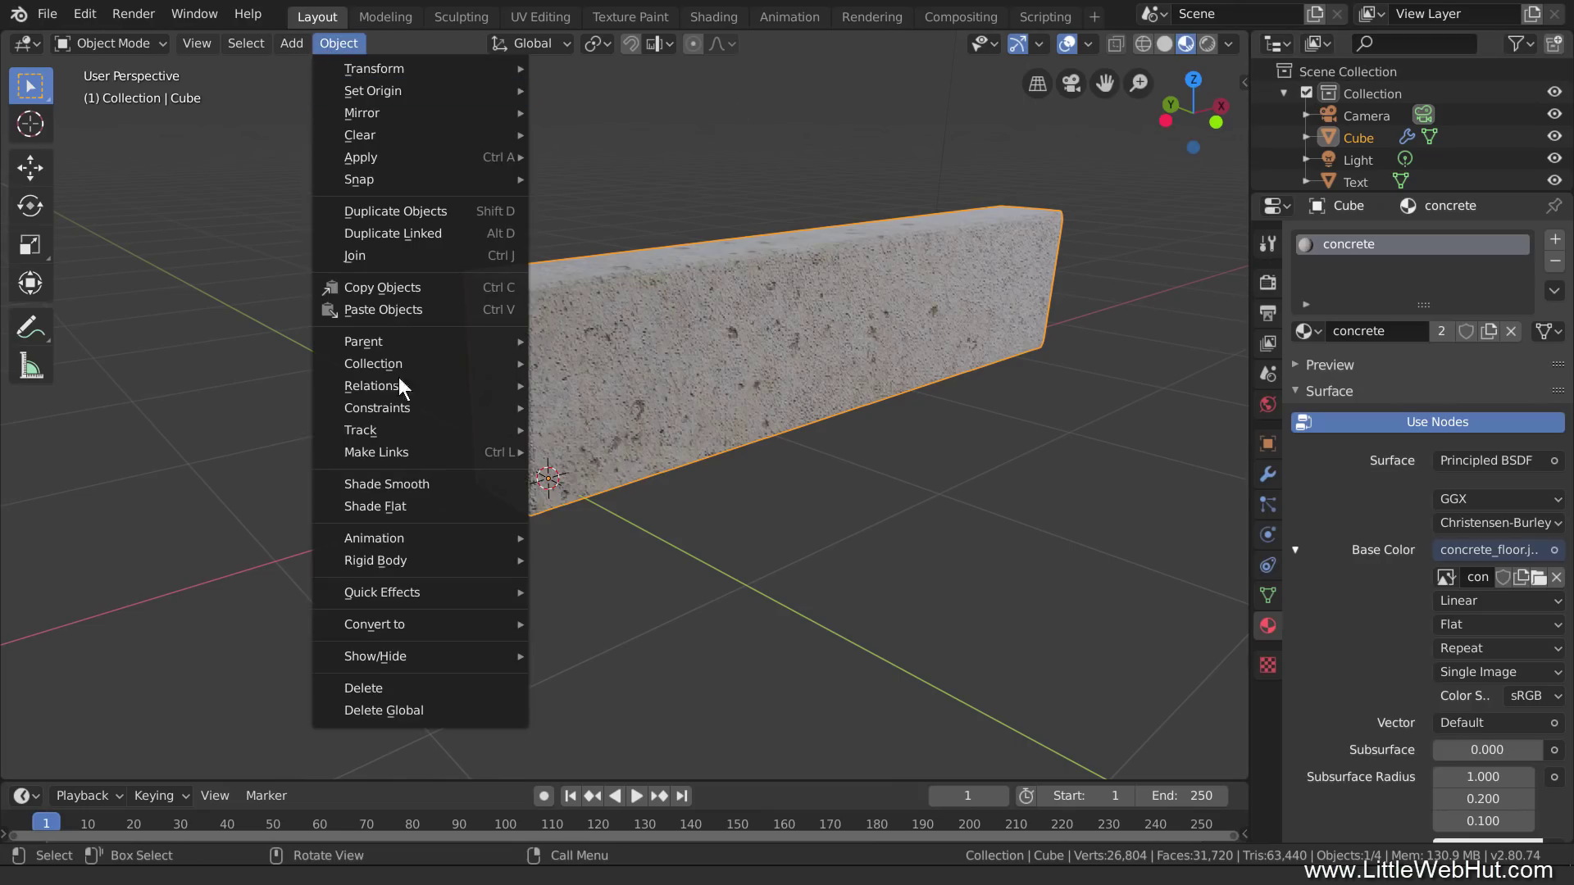
mouse_move(451, 589)
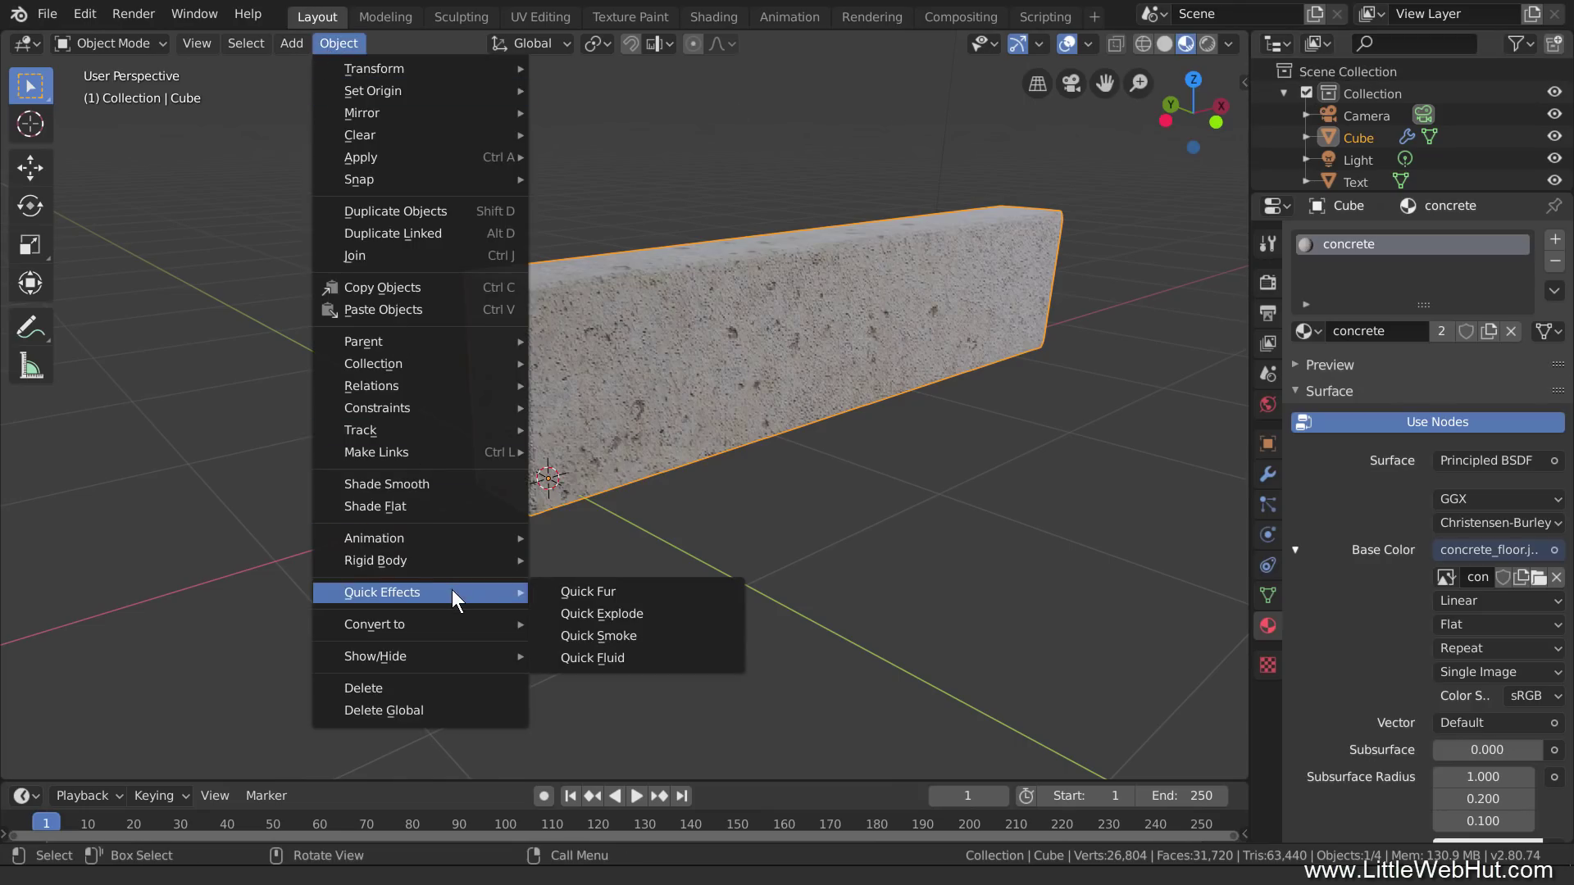
left_click(667, 617)
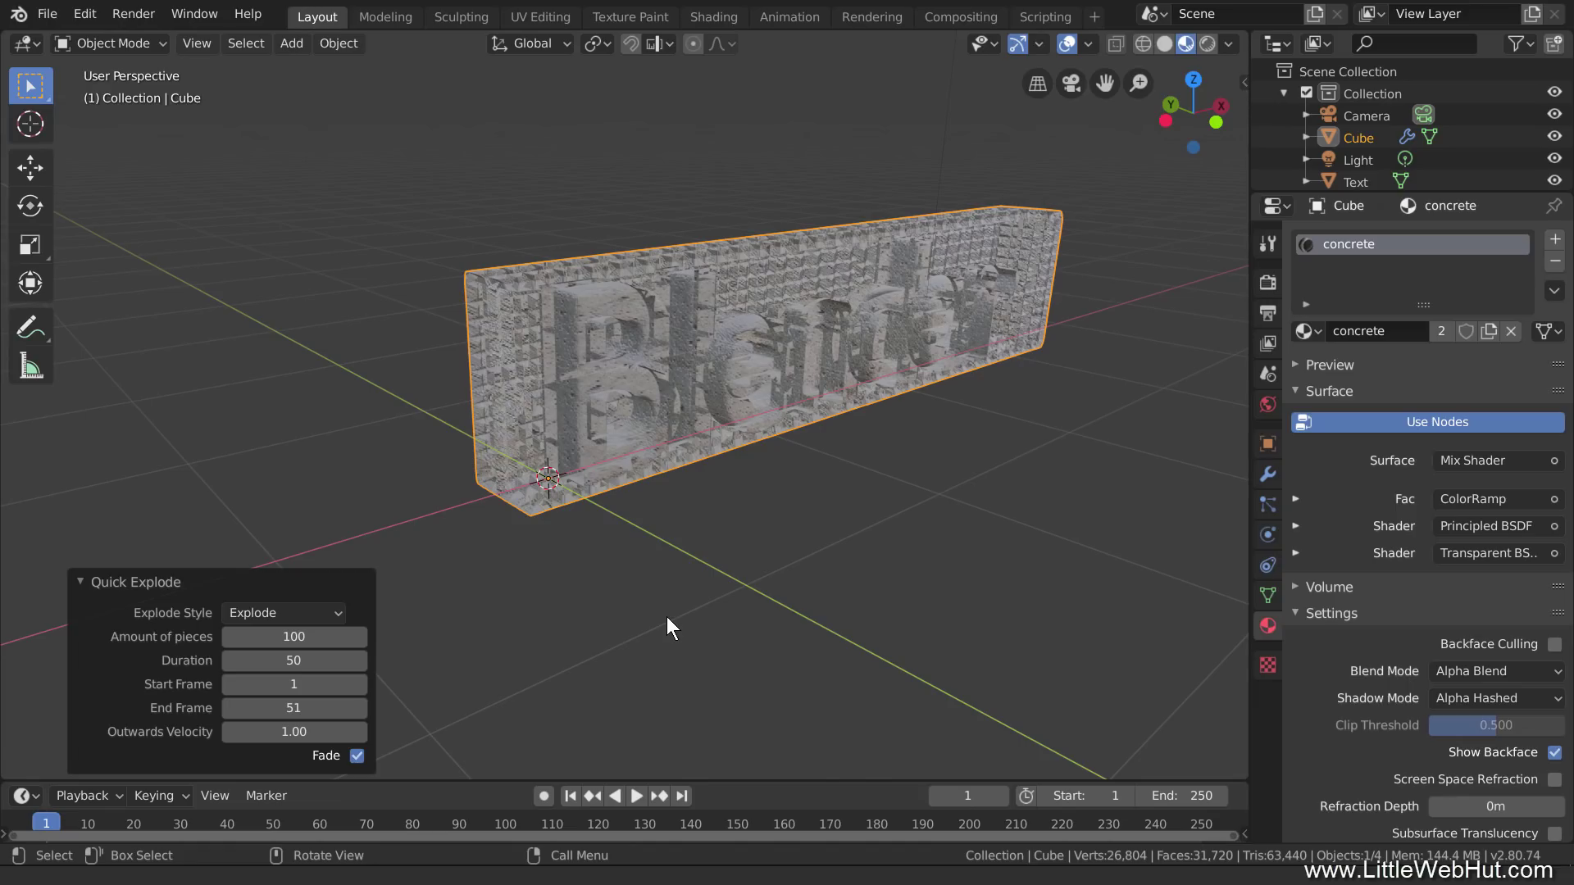
key("z")
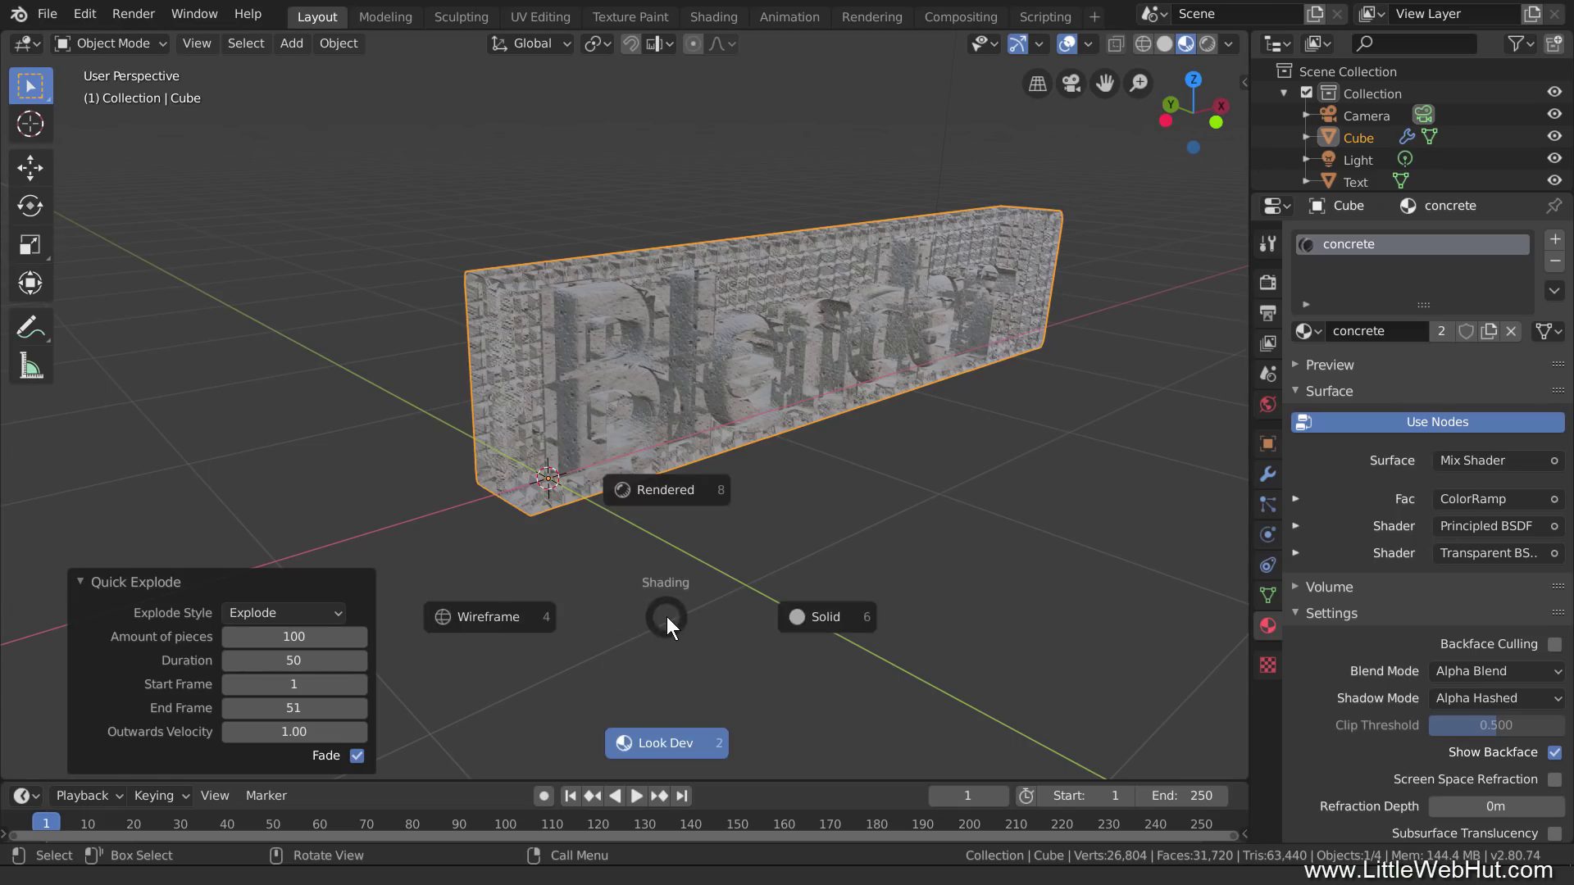
left_click(818, 616)
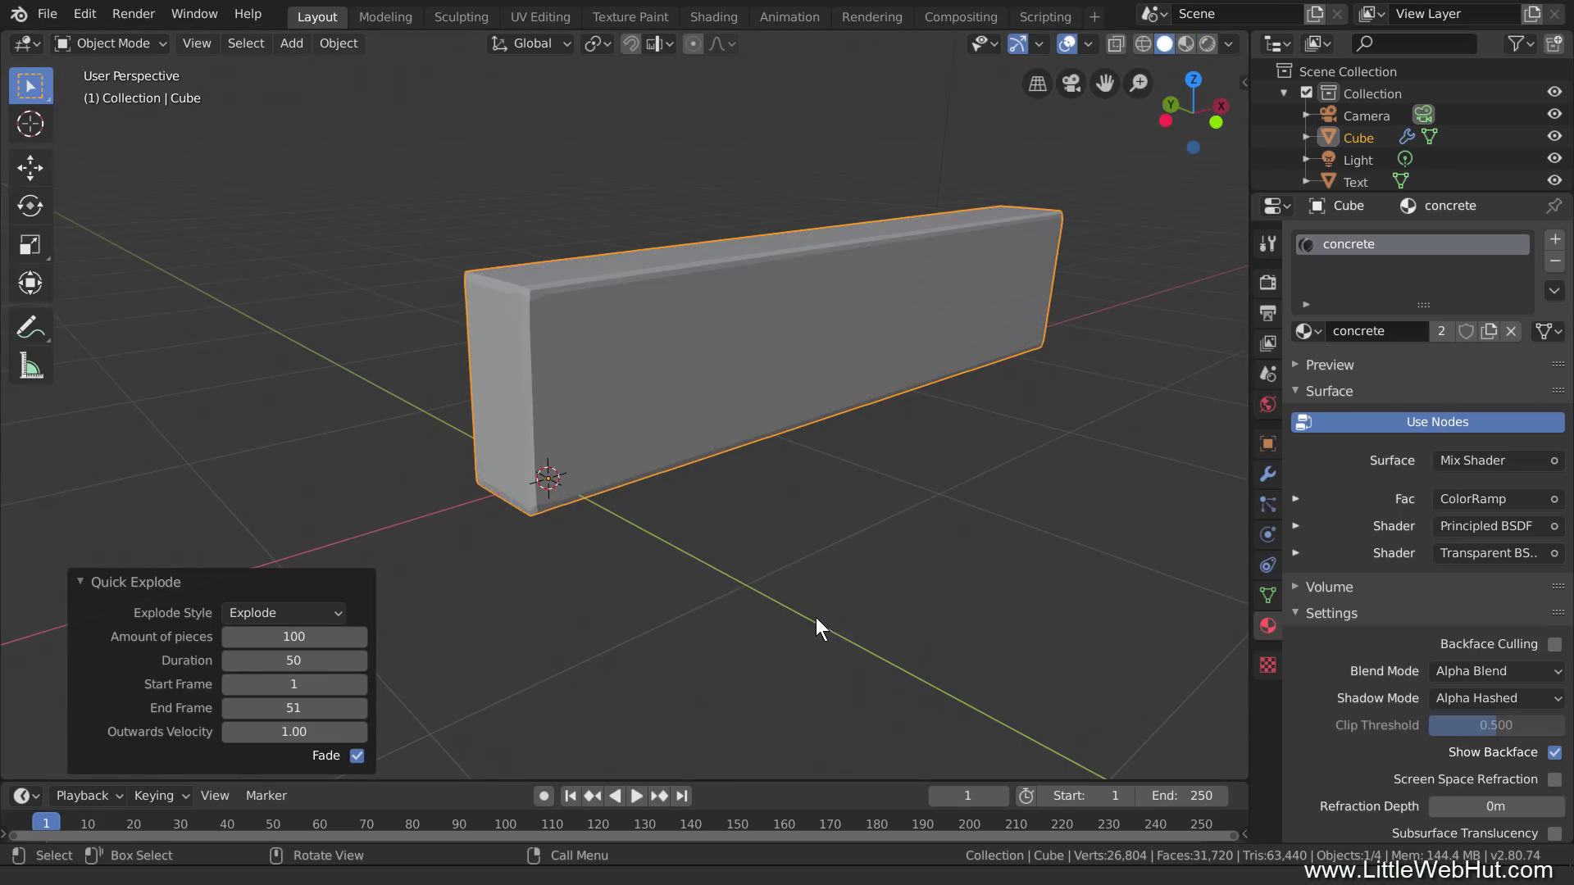
Step: Set the cube's particle emission Number to 10000 and Lifetime to 1000
left_click(1262, 506)
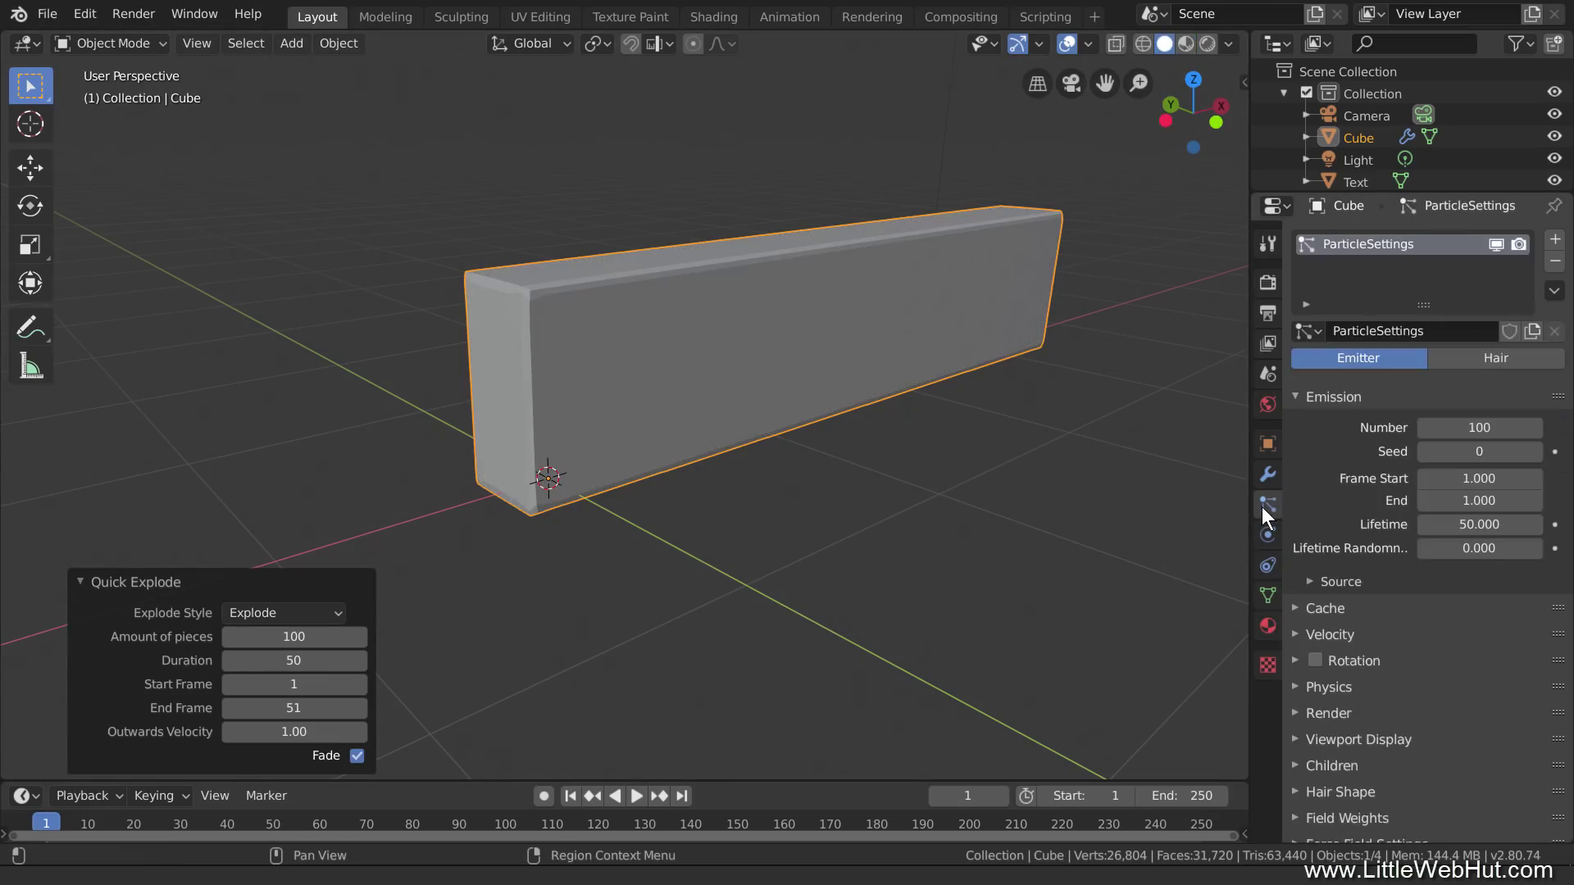
left_click(1479, 427)
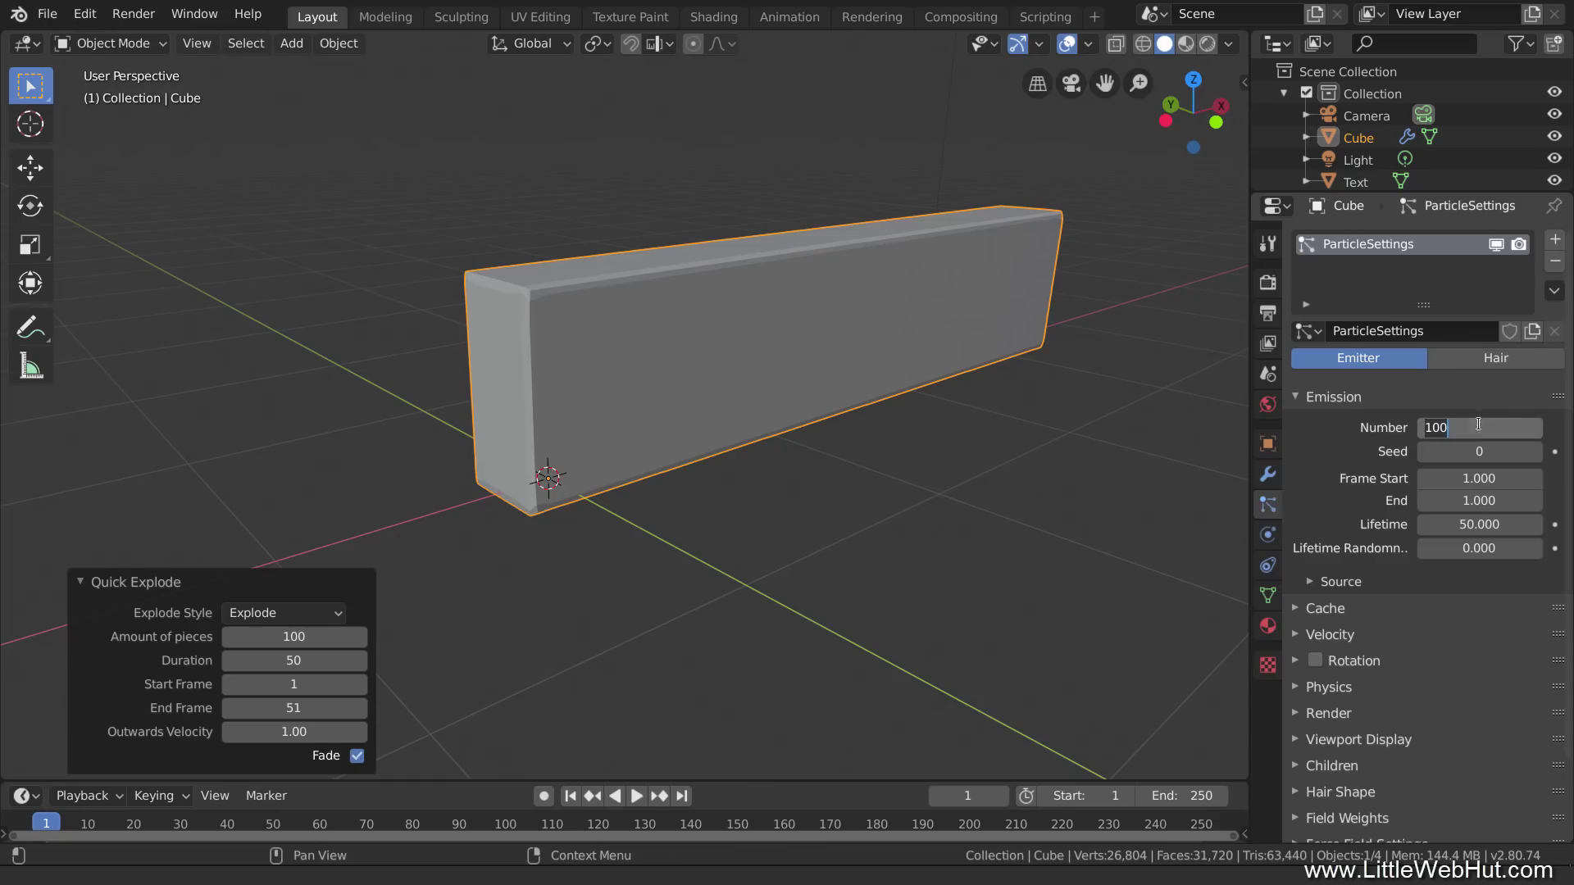
type("10000")
key("Return")
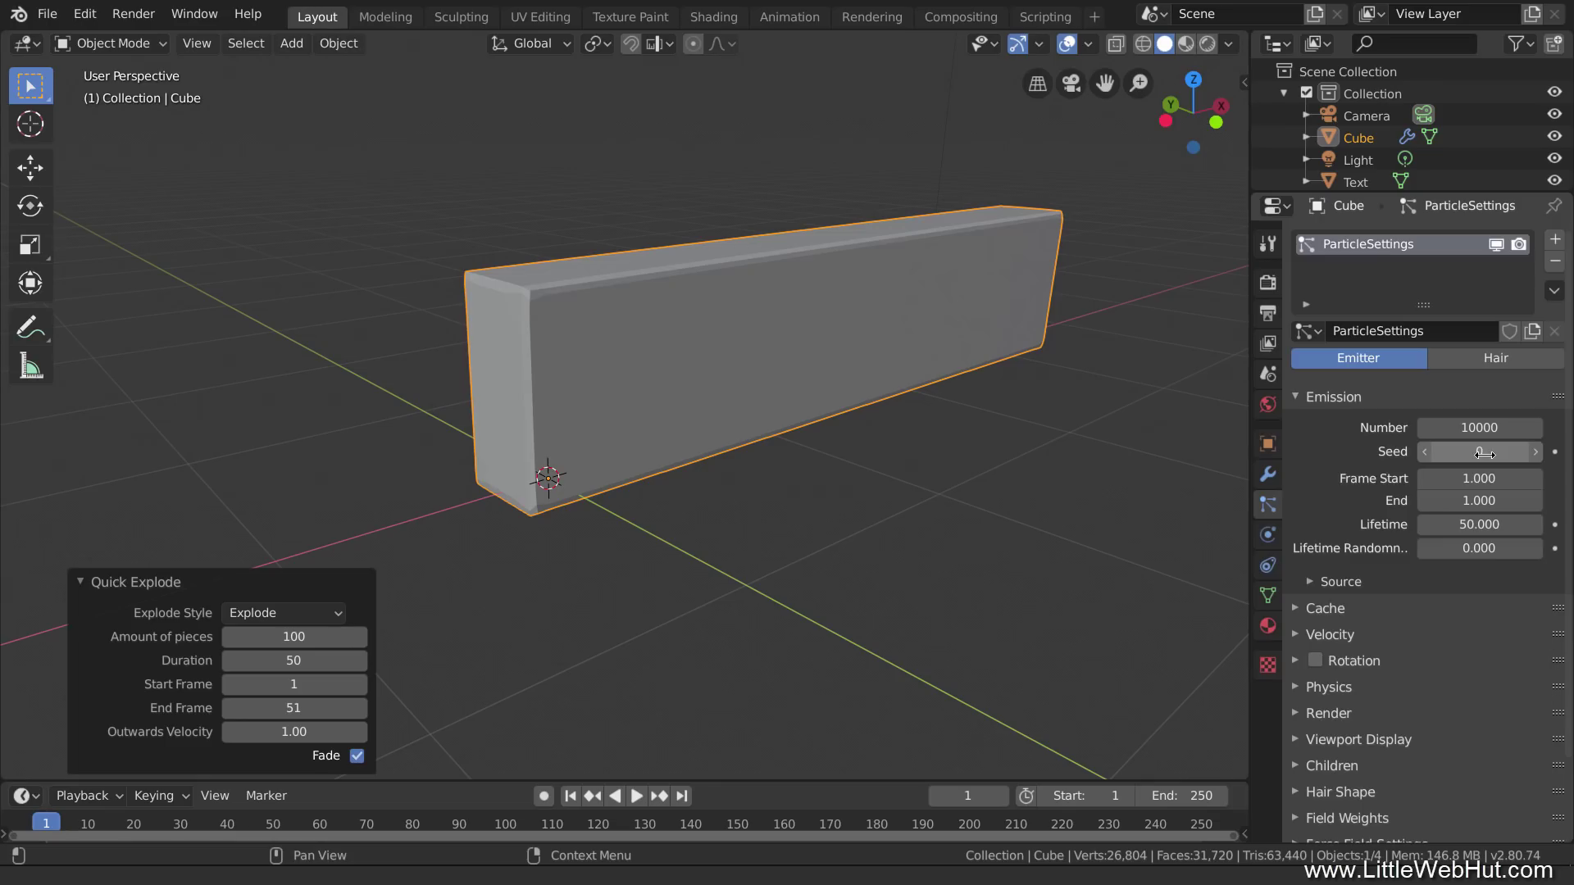
left_click(1488, 522)
type("1000")
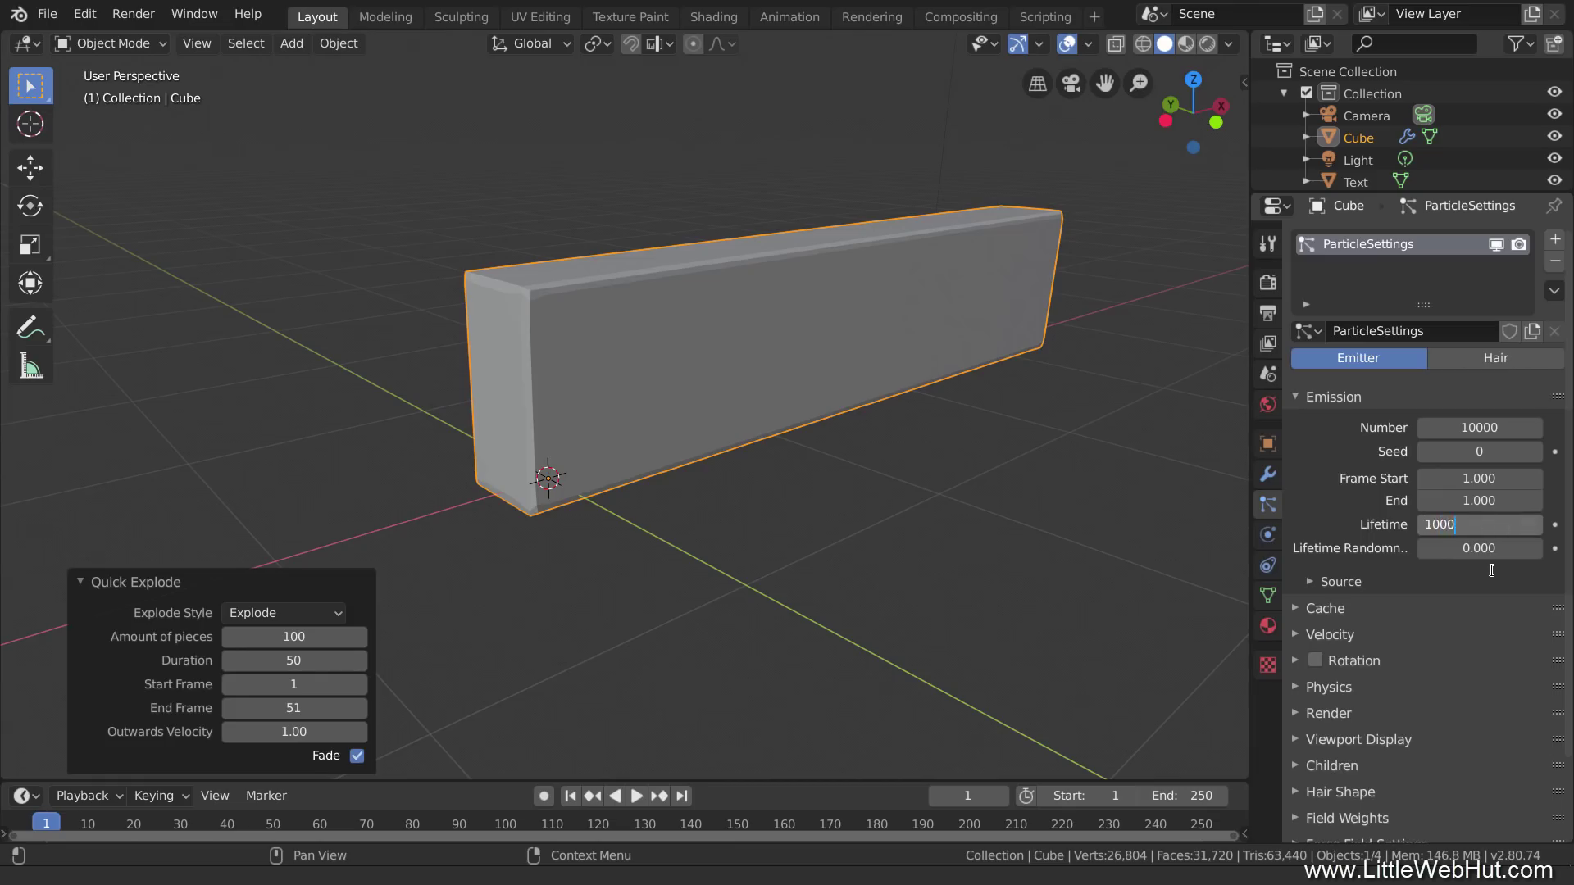
key("Return")
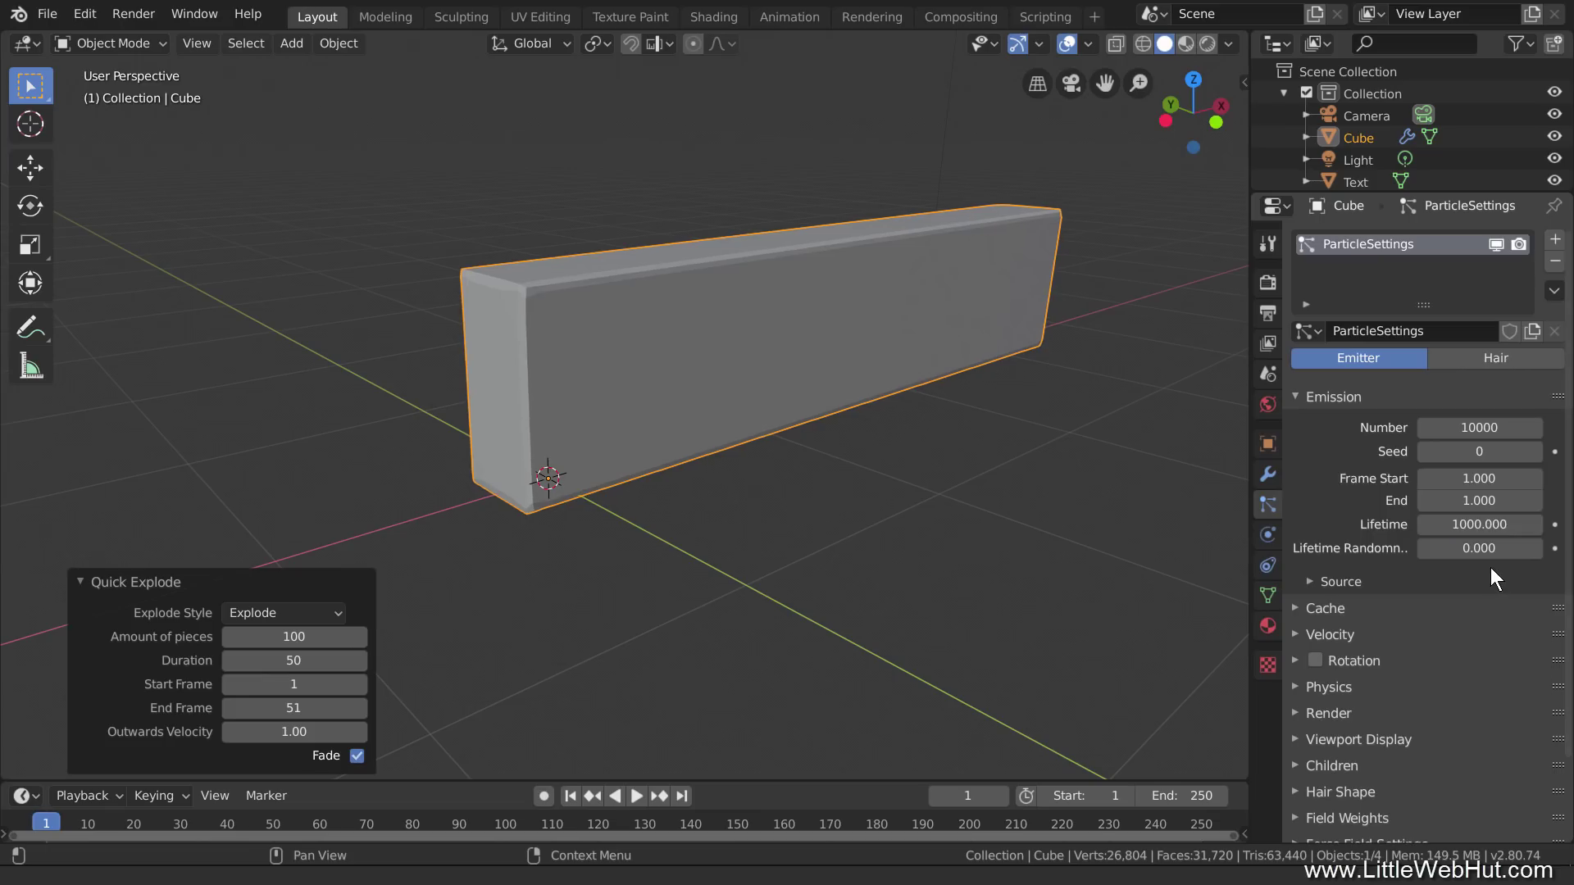
Step: Set the particle emission to start at frame 2 and end at frame 10
left_click(1479, 501)
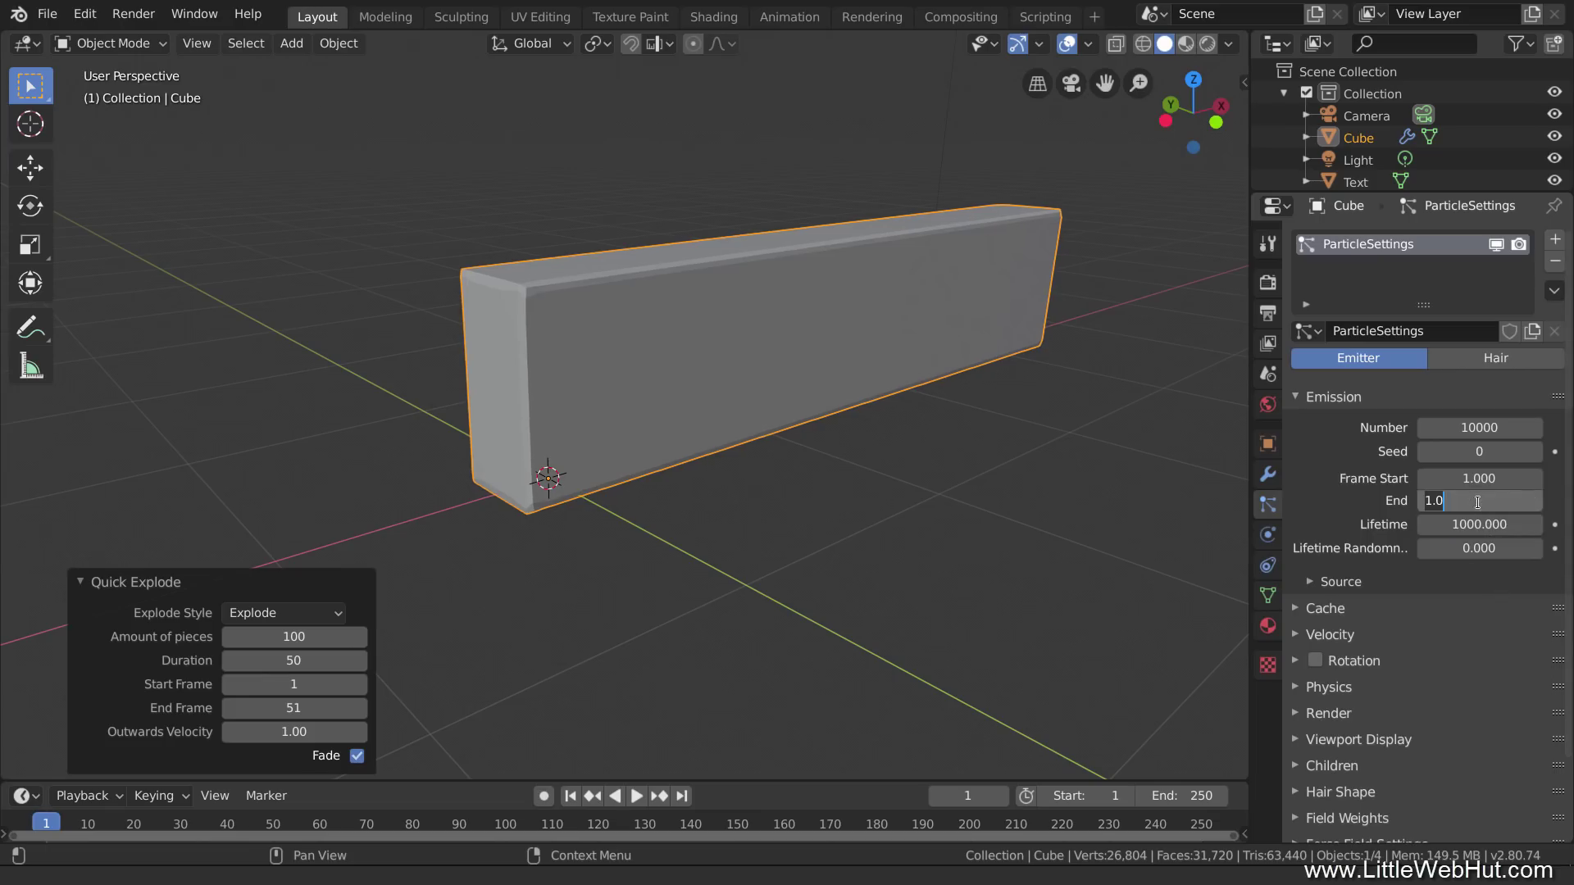
type("10")
key("Return")
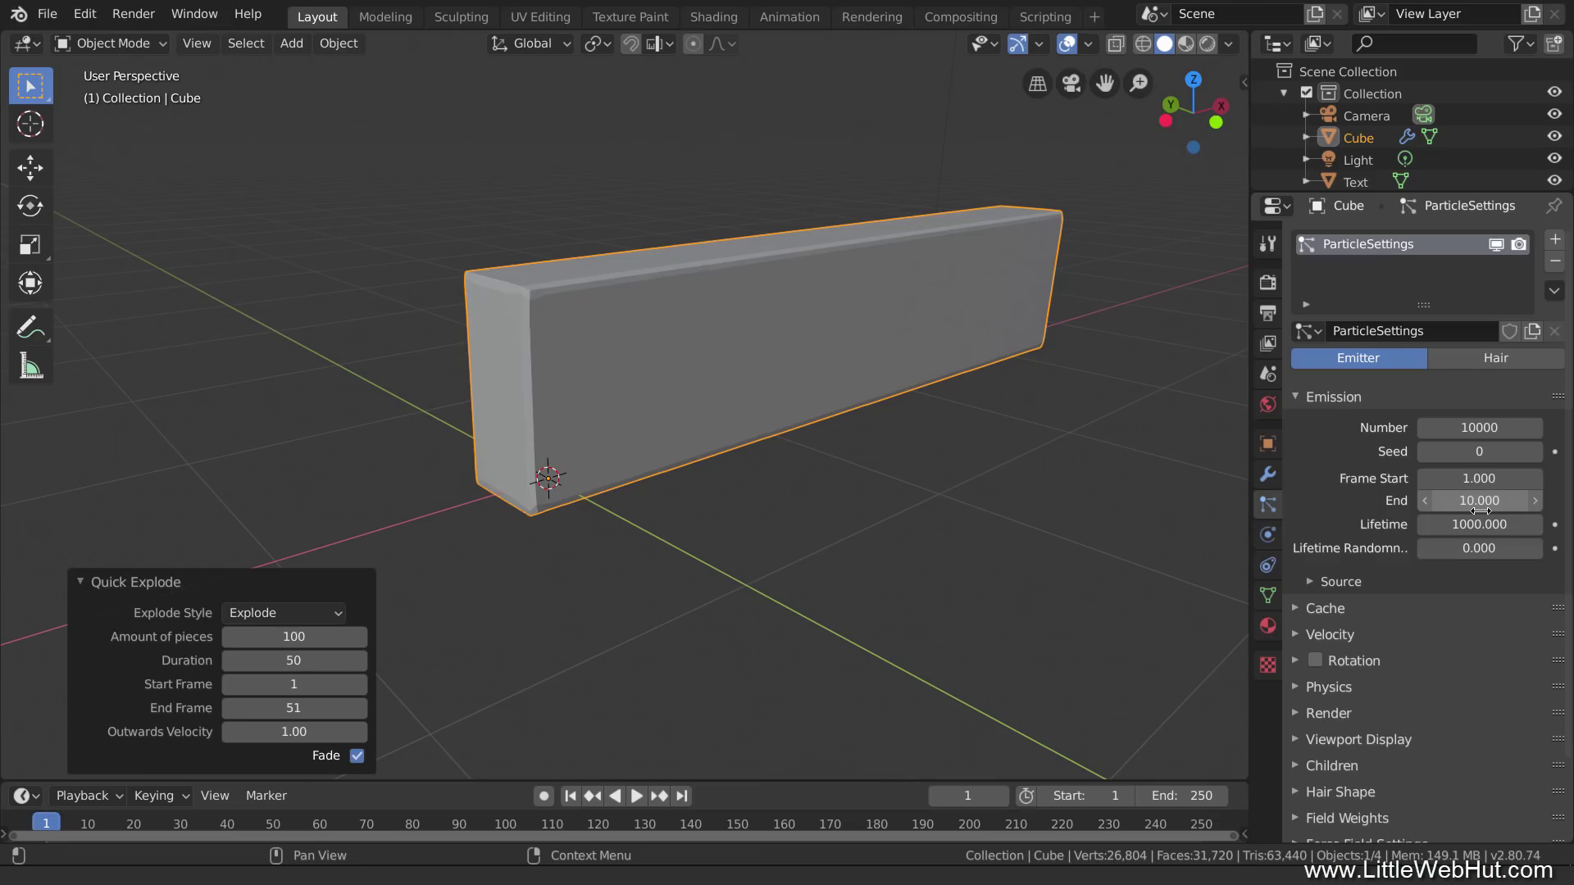
left_click(1480, 480)
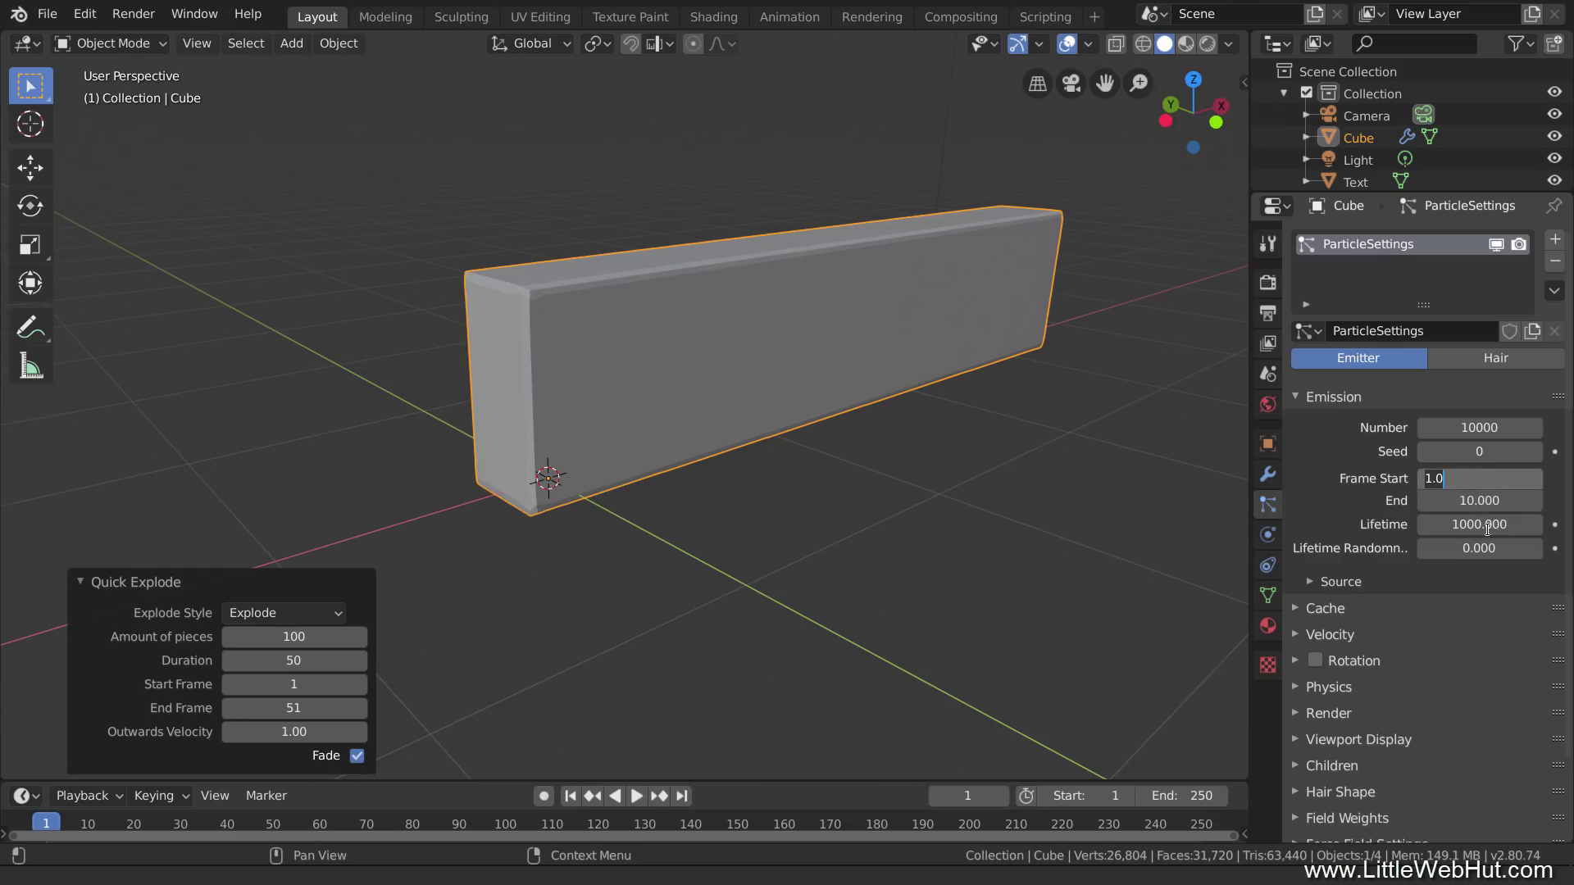
type("2")
key("Return")
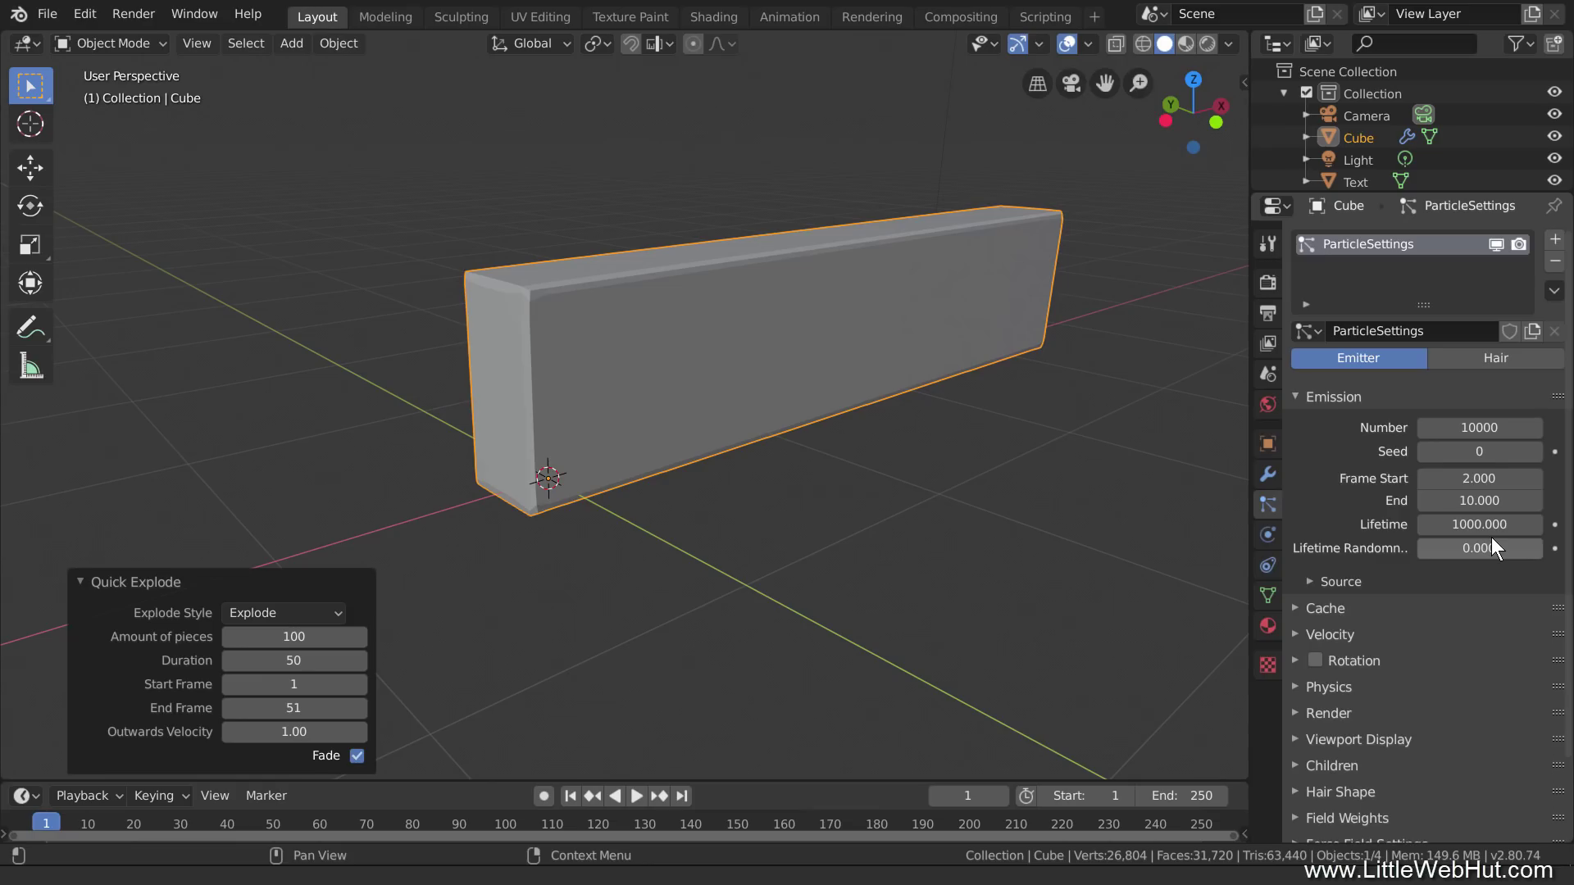
Step: Enable Use Modifier Stack for the particle emission source and briefly play the explosion animation
left_click(1307, 582)
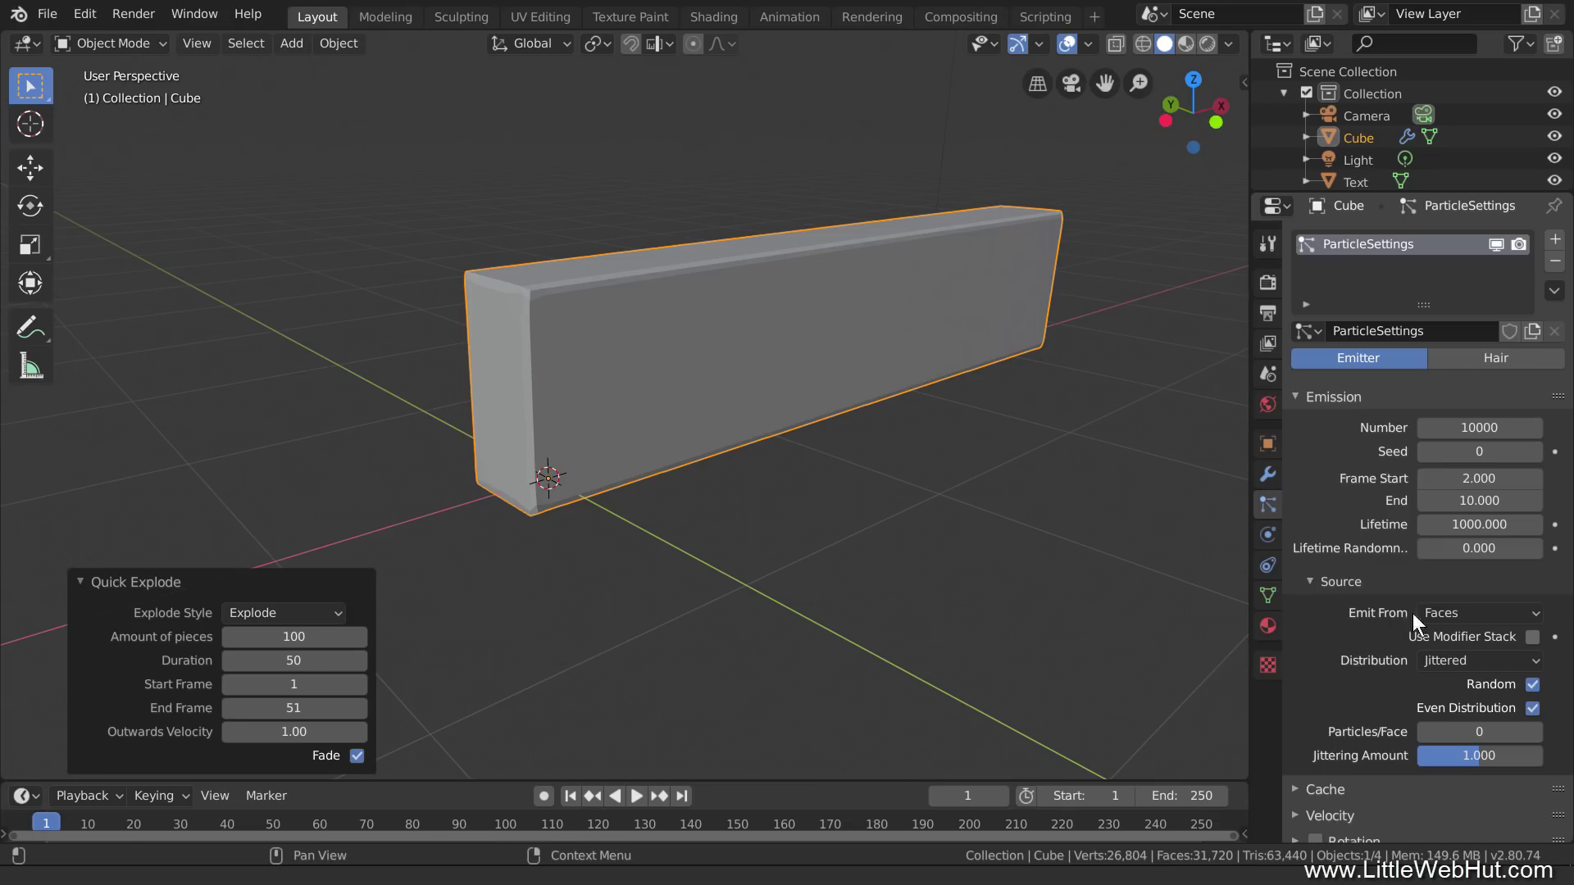
left_click(1532, 638)
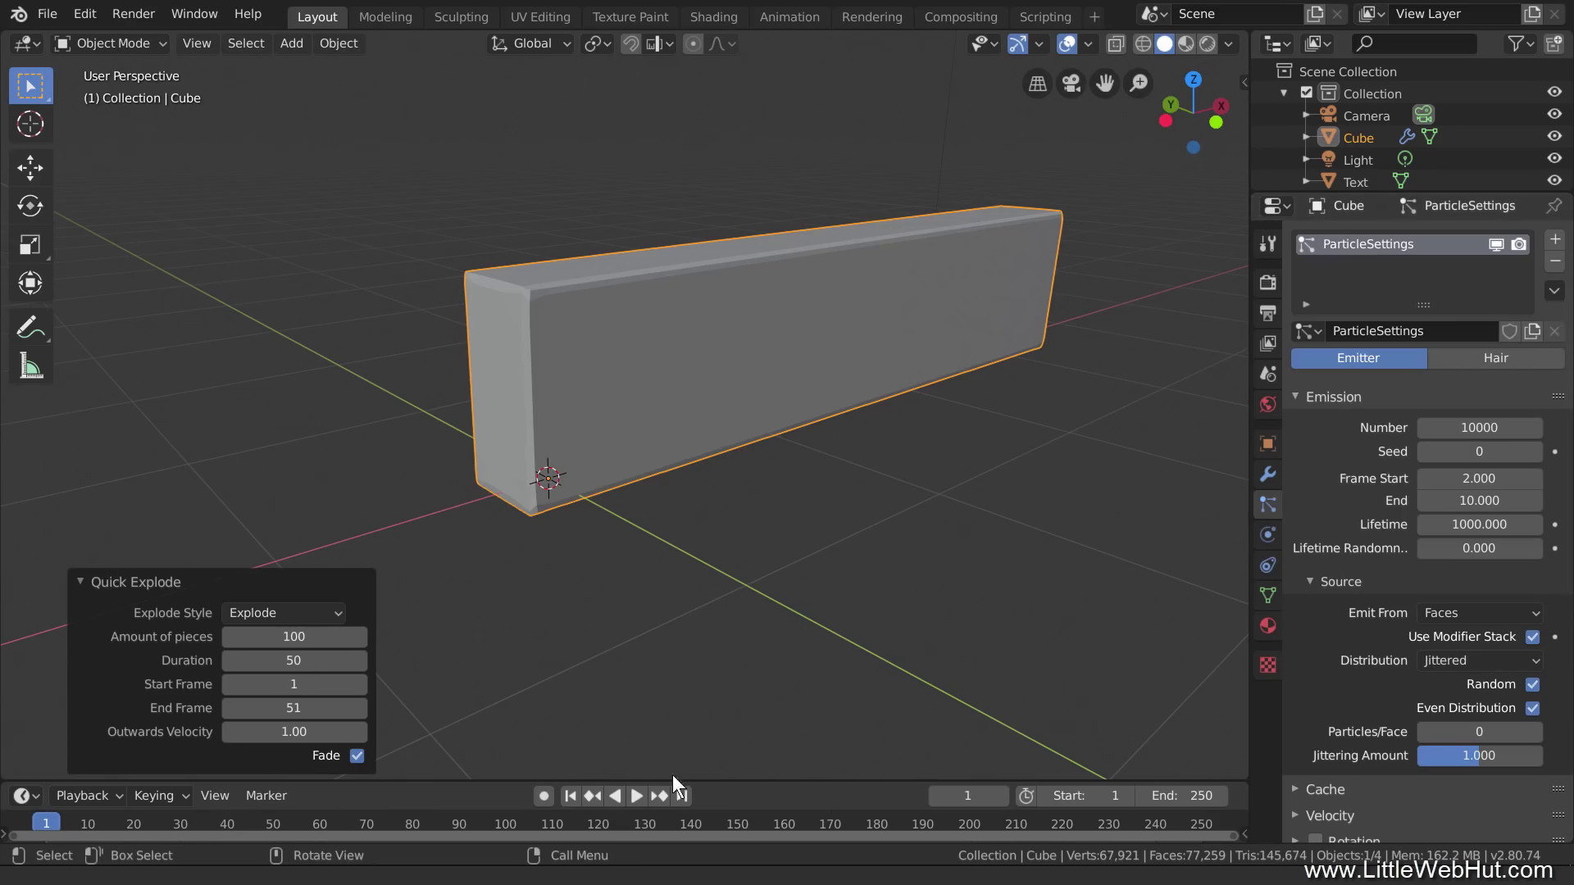
left_click(637, 796)
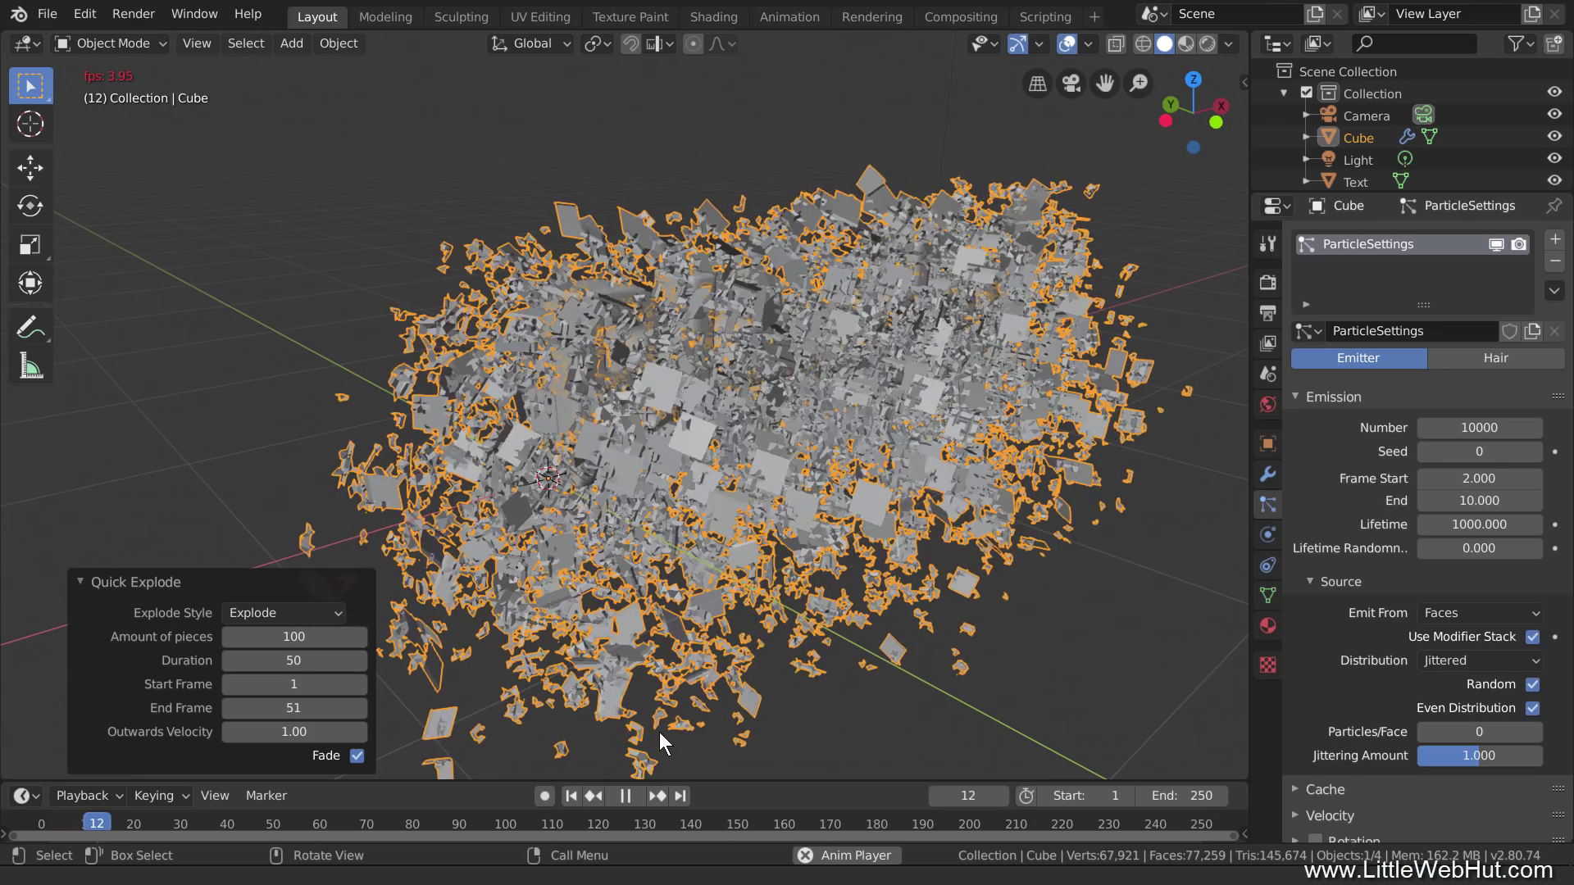
left_click(633, 794)
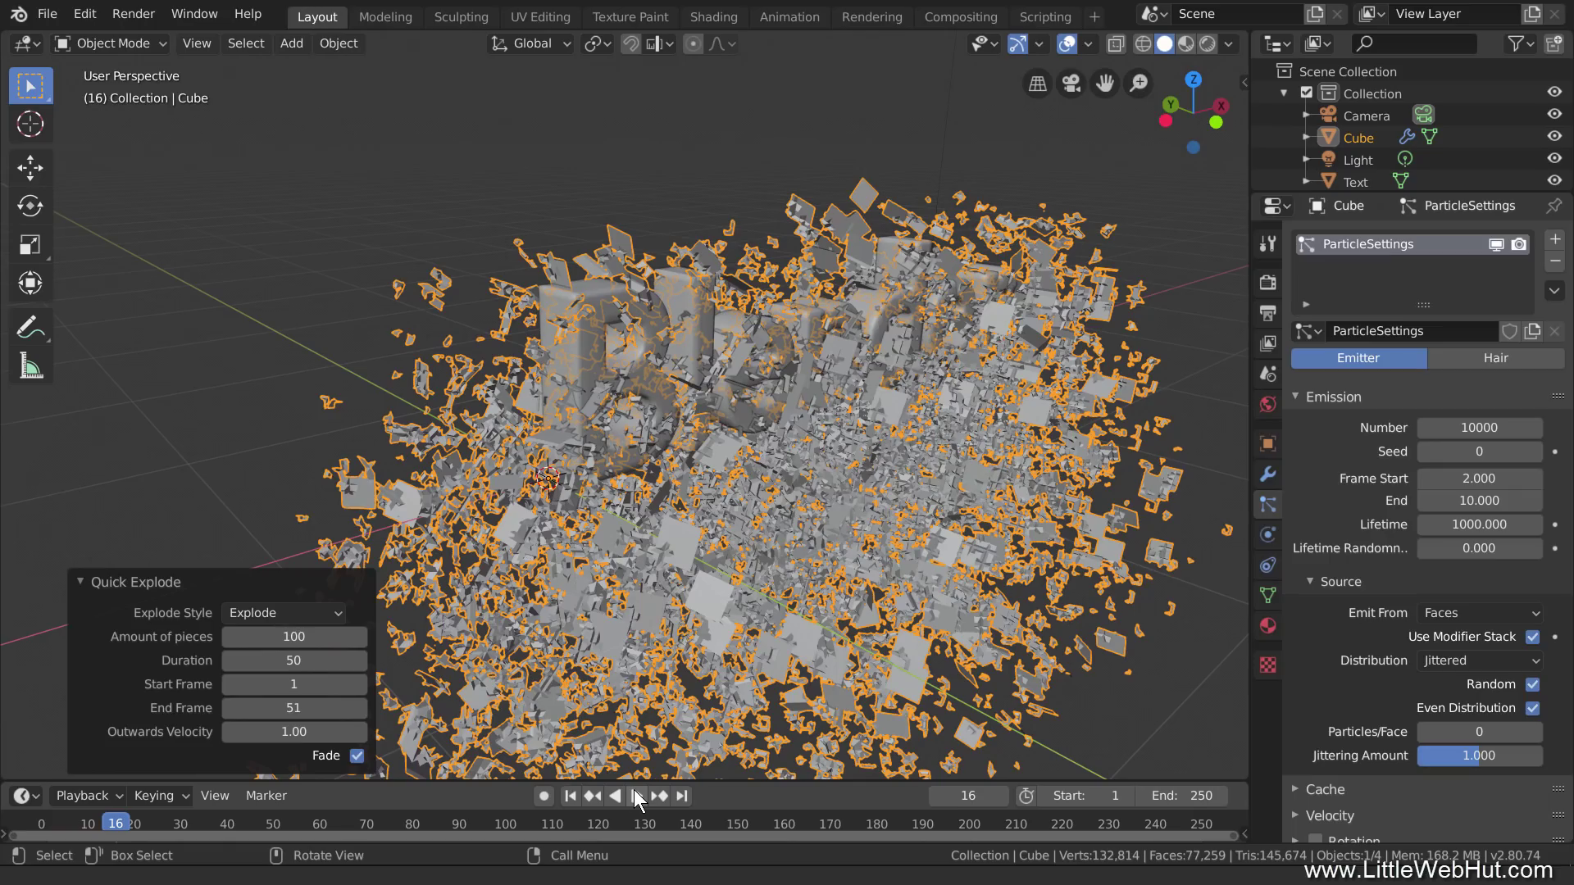
Step: Add a Solidify modifier with 0.03 m thickness to the cube and replay the explosion from the first frame
left_click(1265, 476)
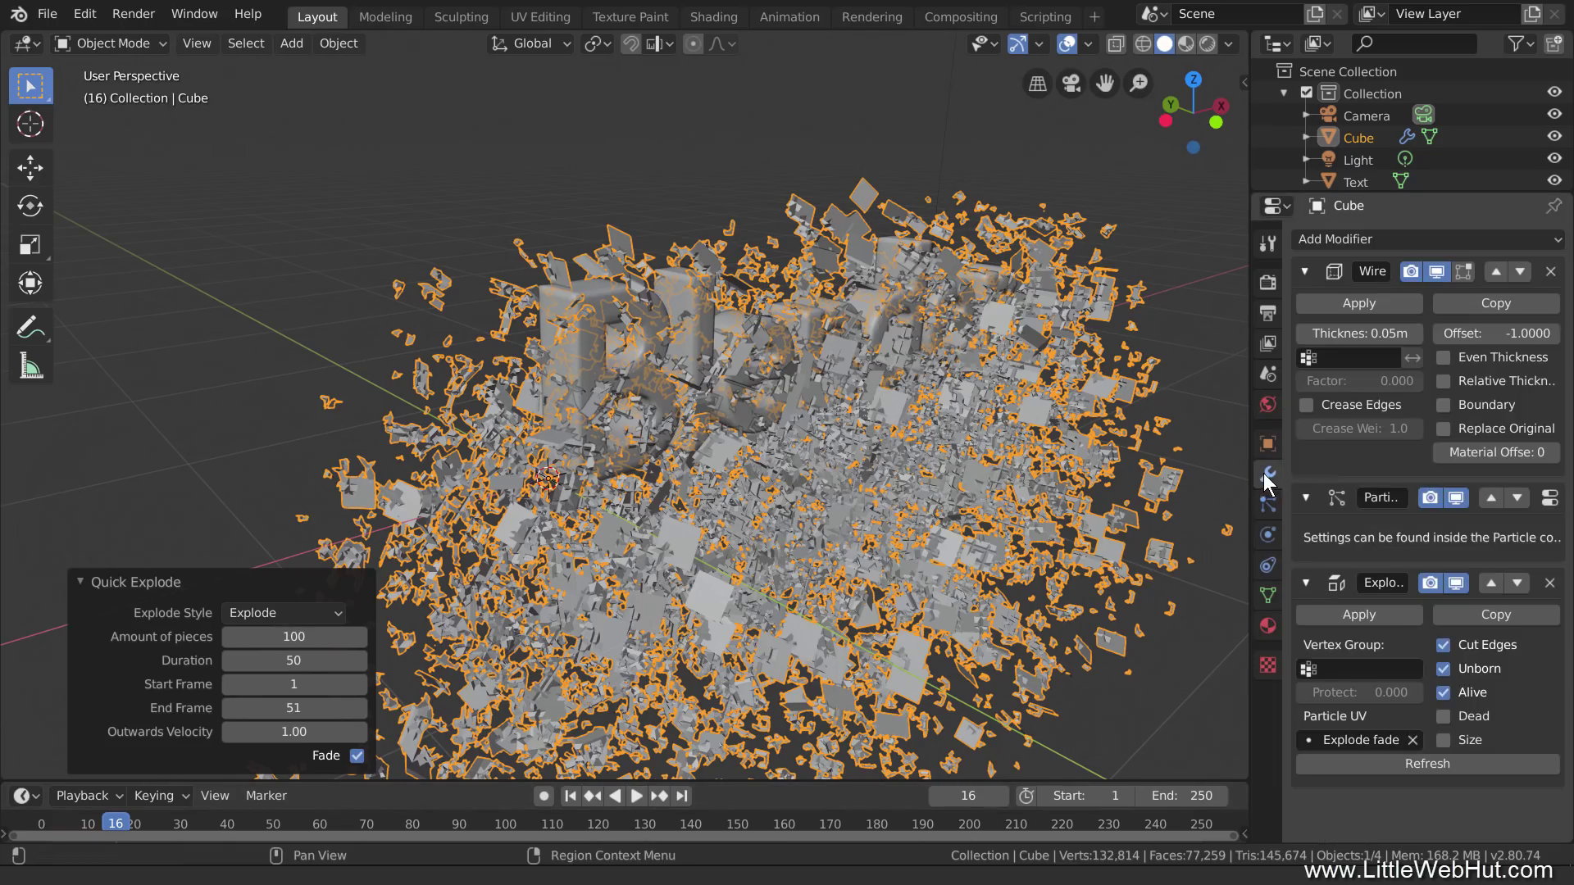
left_click(1397, 240)
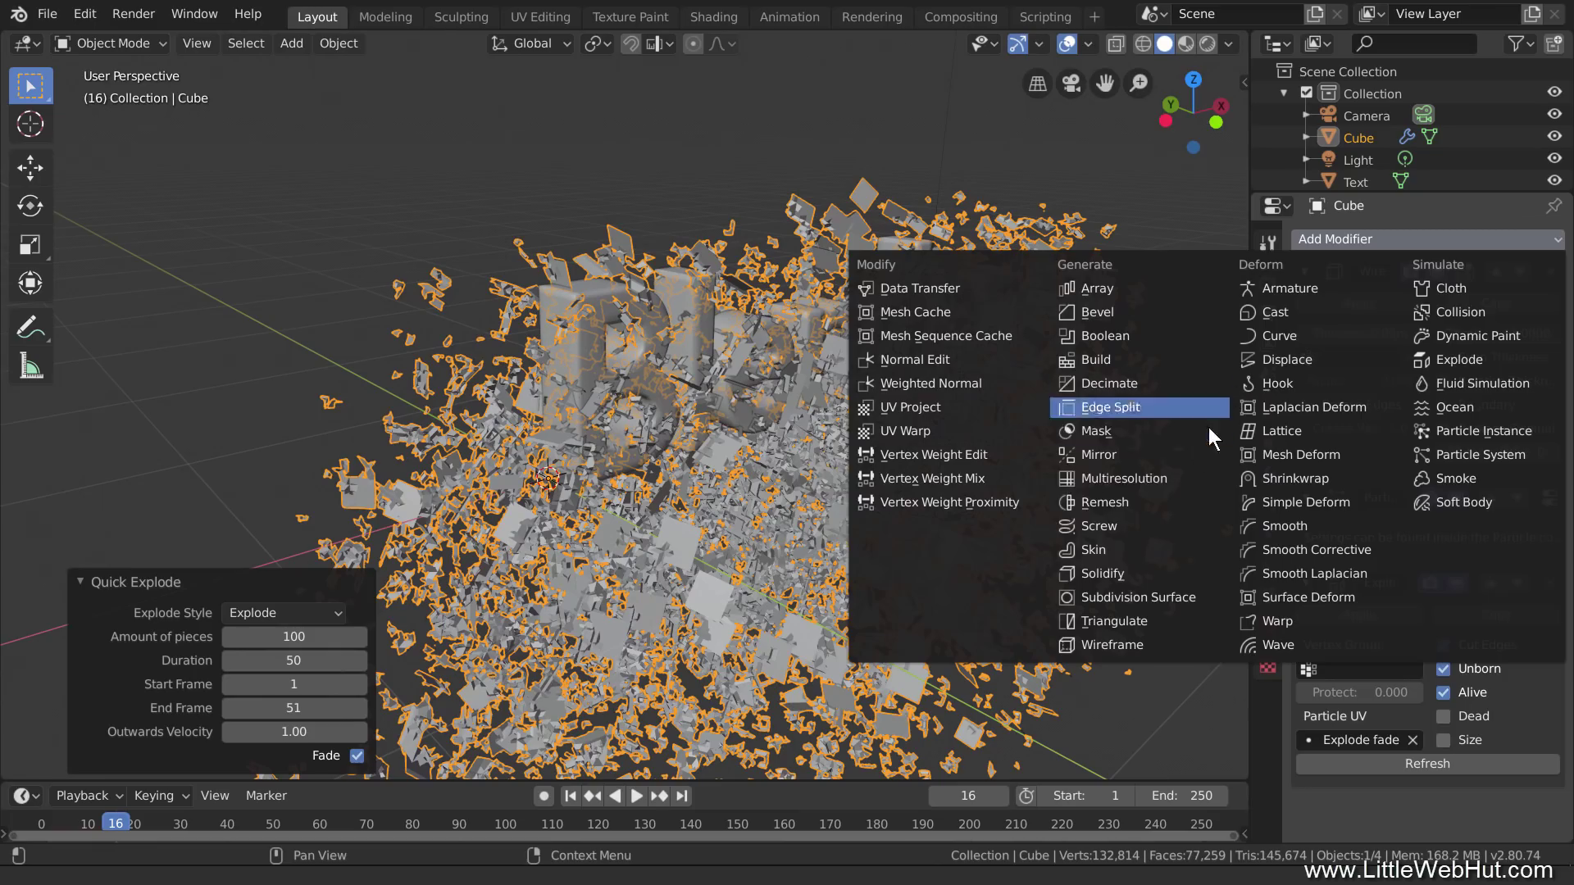
left_click(1164, 573)
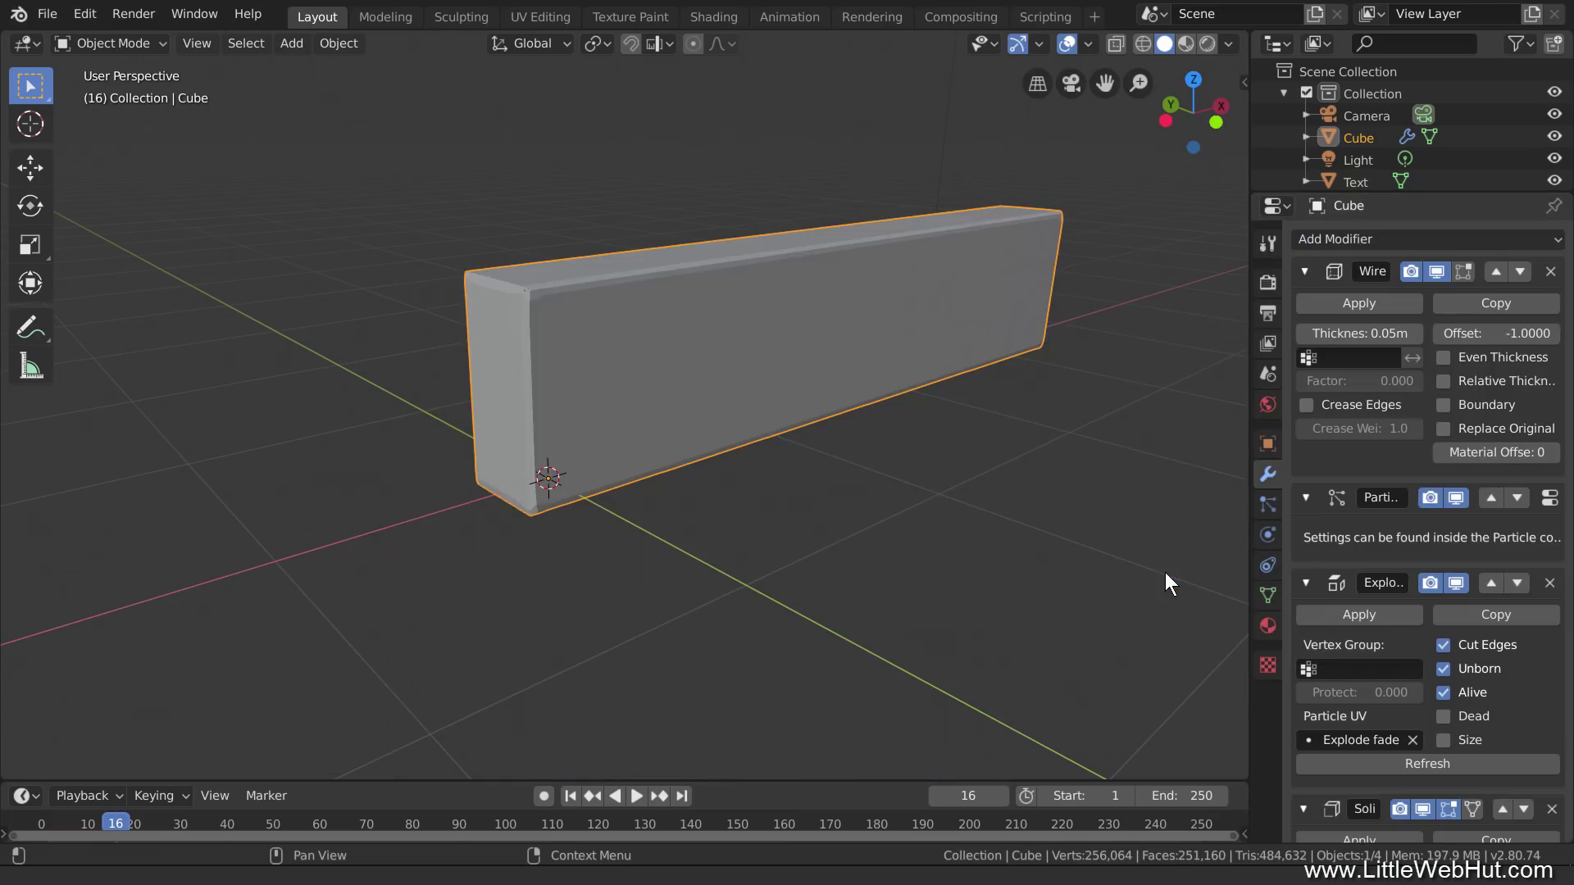
scroll(1341, 600, "down", 5)
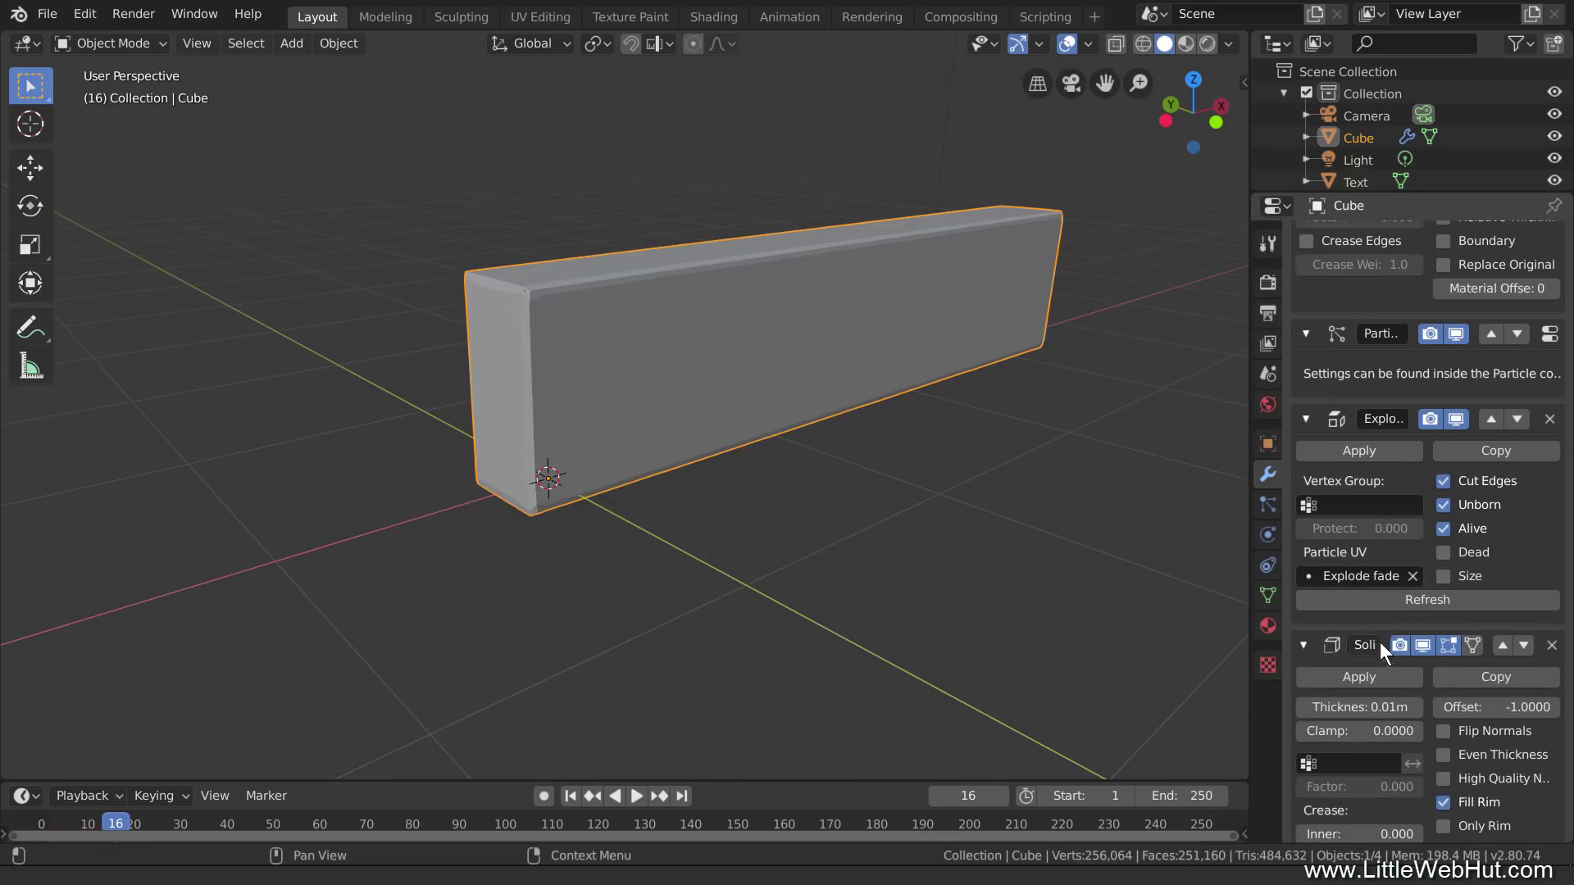
left_click(1373, 708)
type(".03")
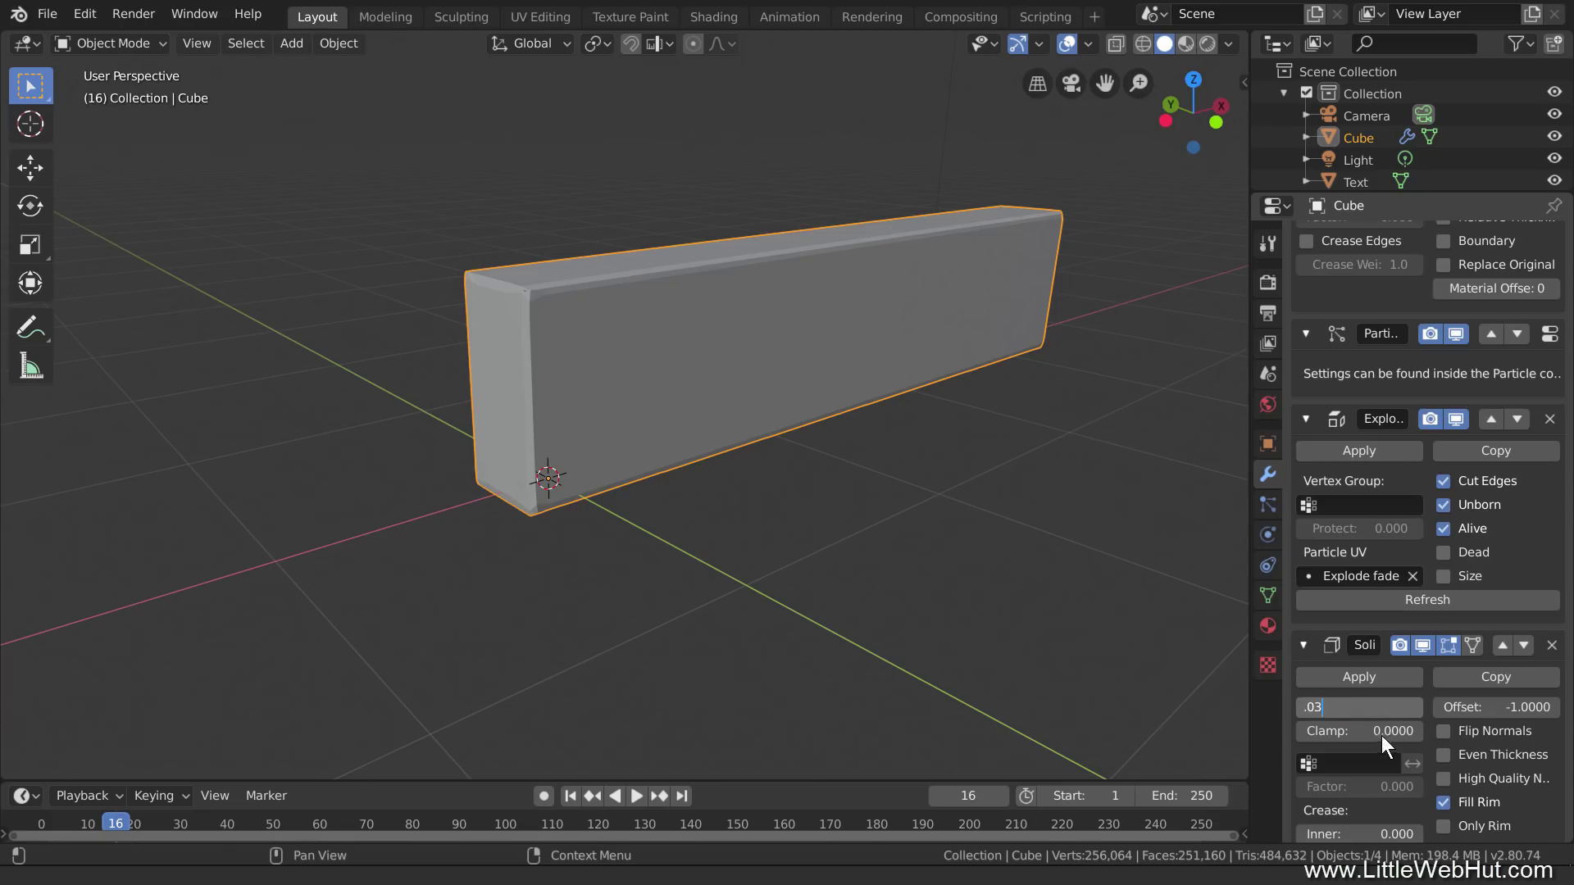
key("Return")
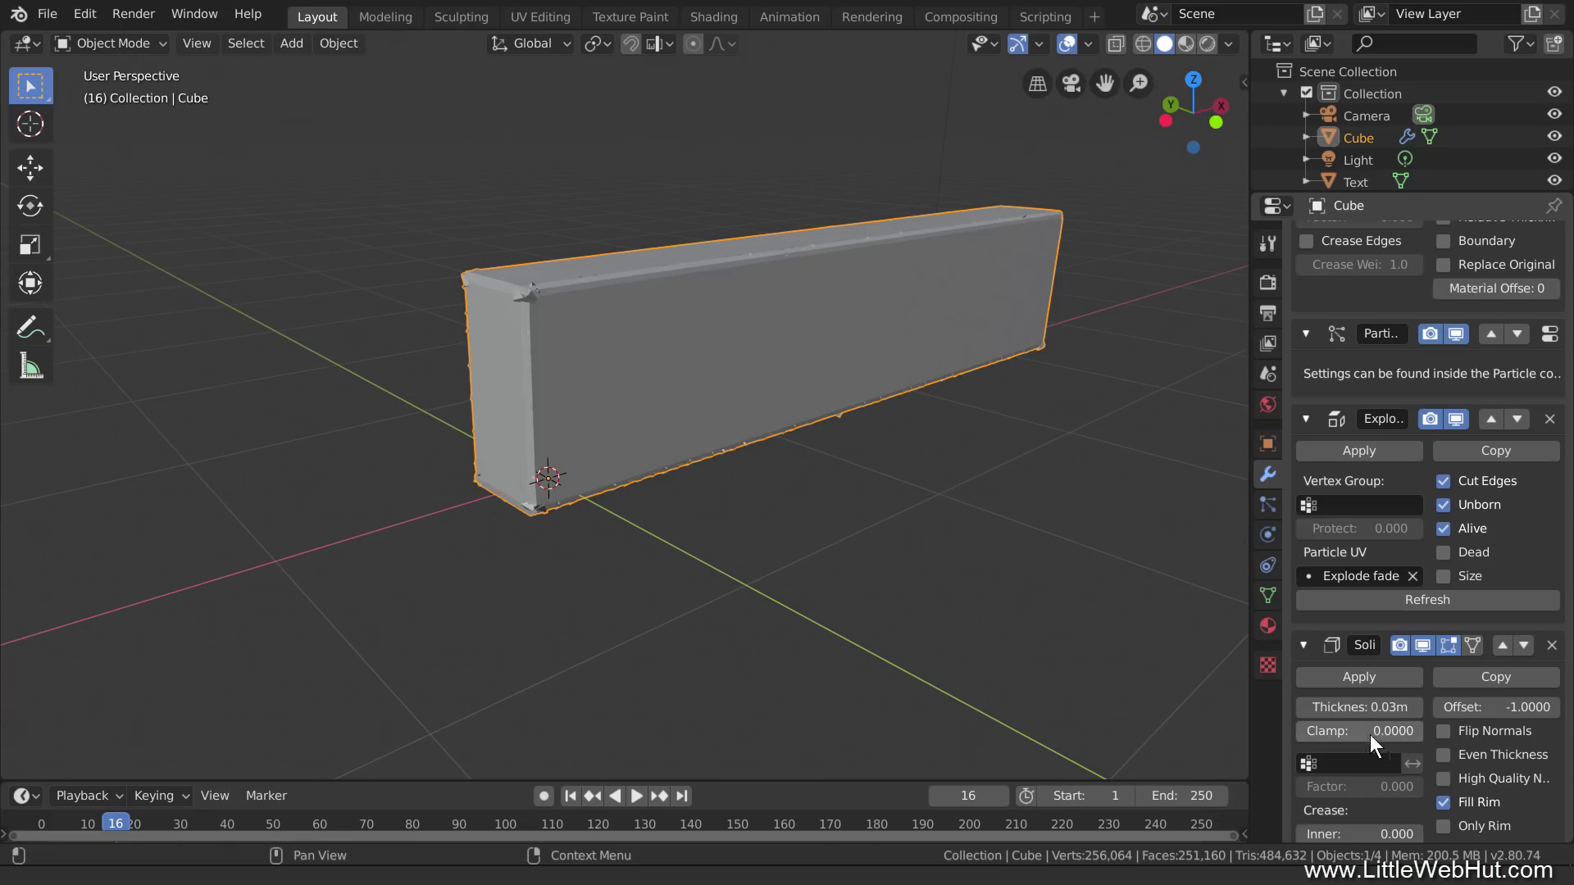
left_click(574, 797)
left_click(632, 793)
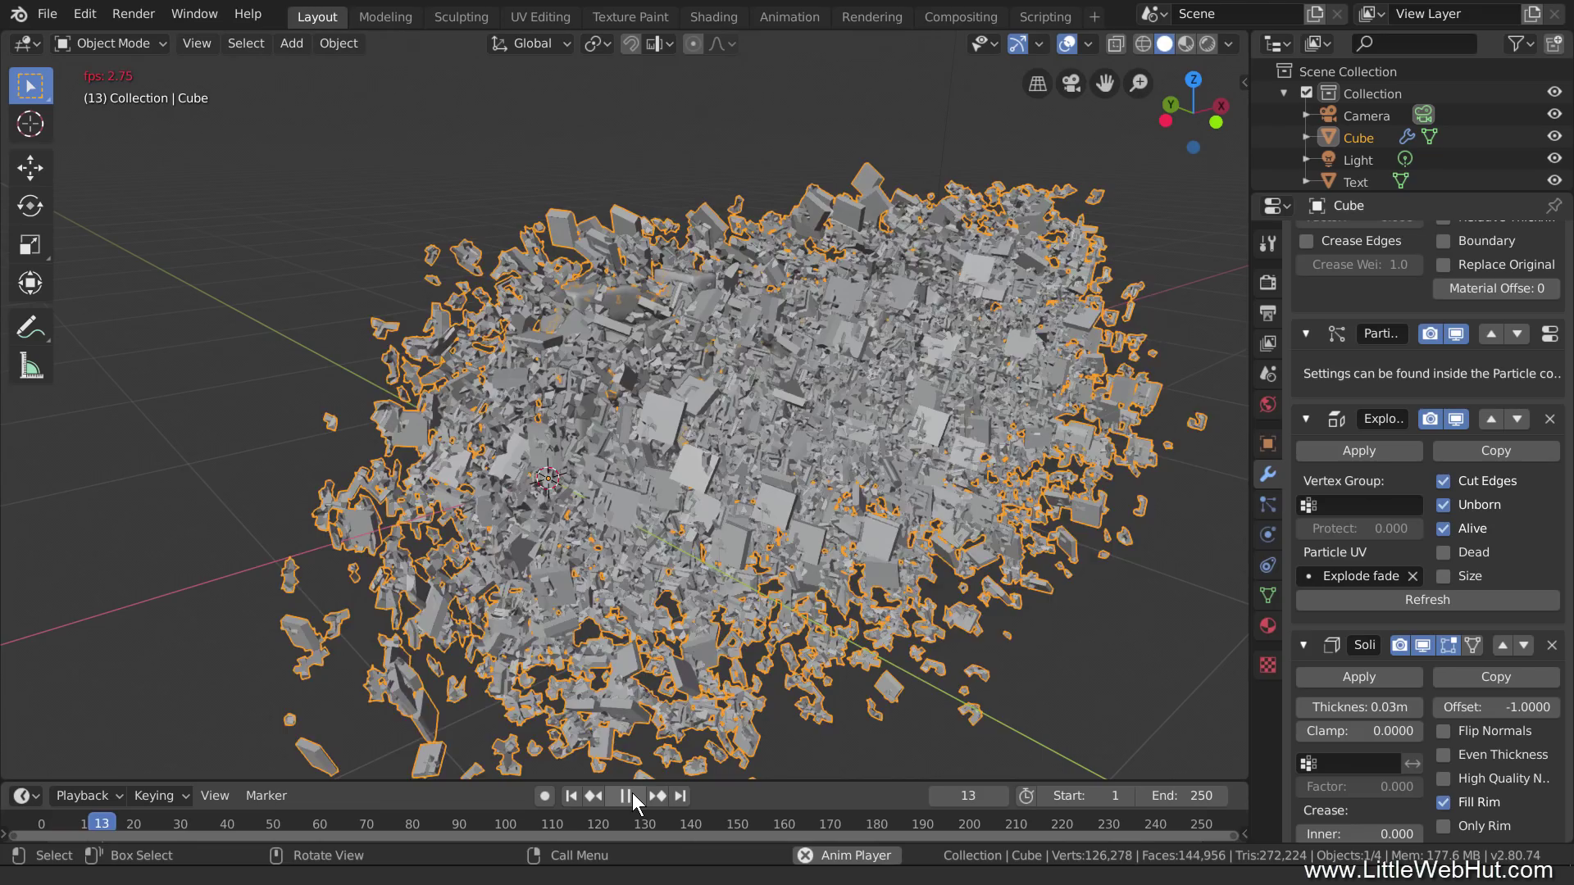
Step: Stop playback at the first frame and add a new texture to the cube's particle system
left_click(632, 794)
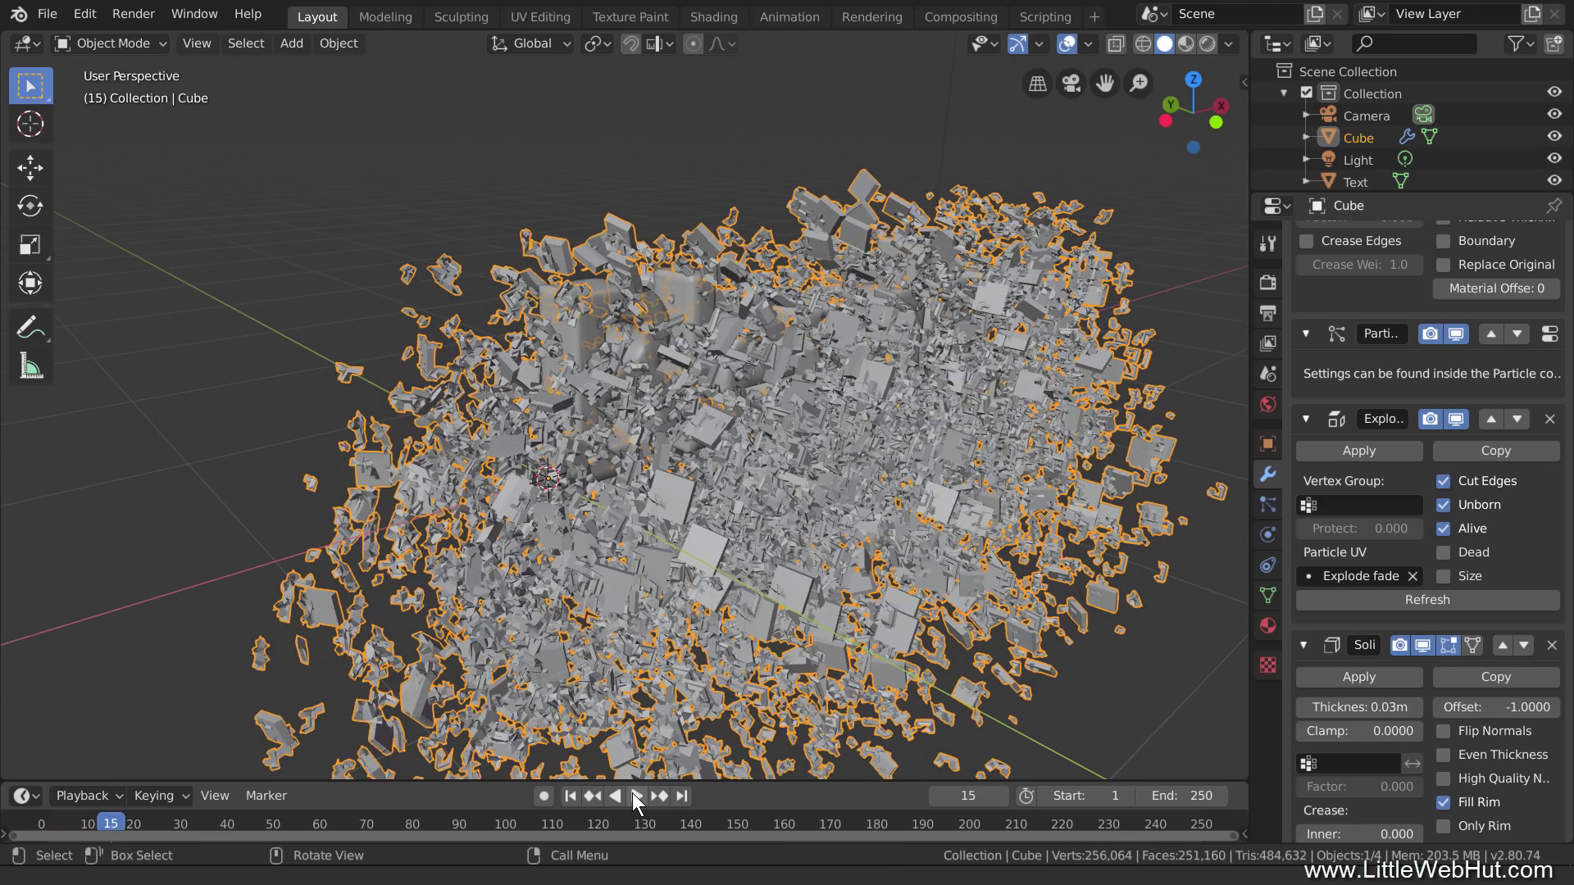
left_click(572, 795)
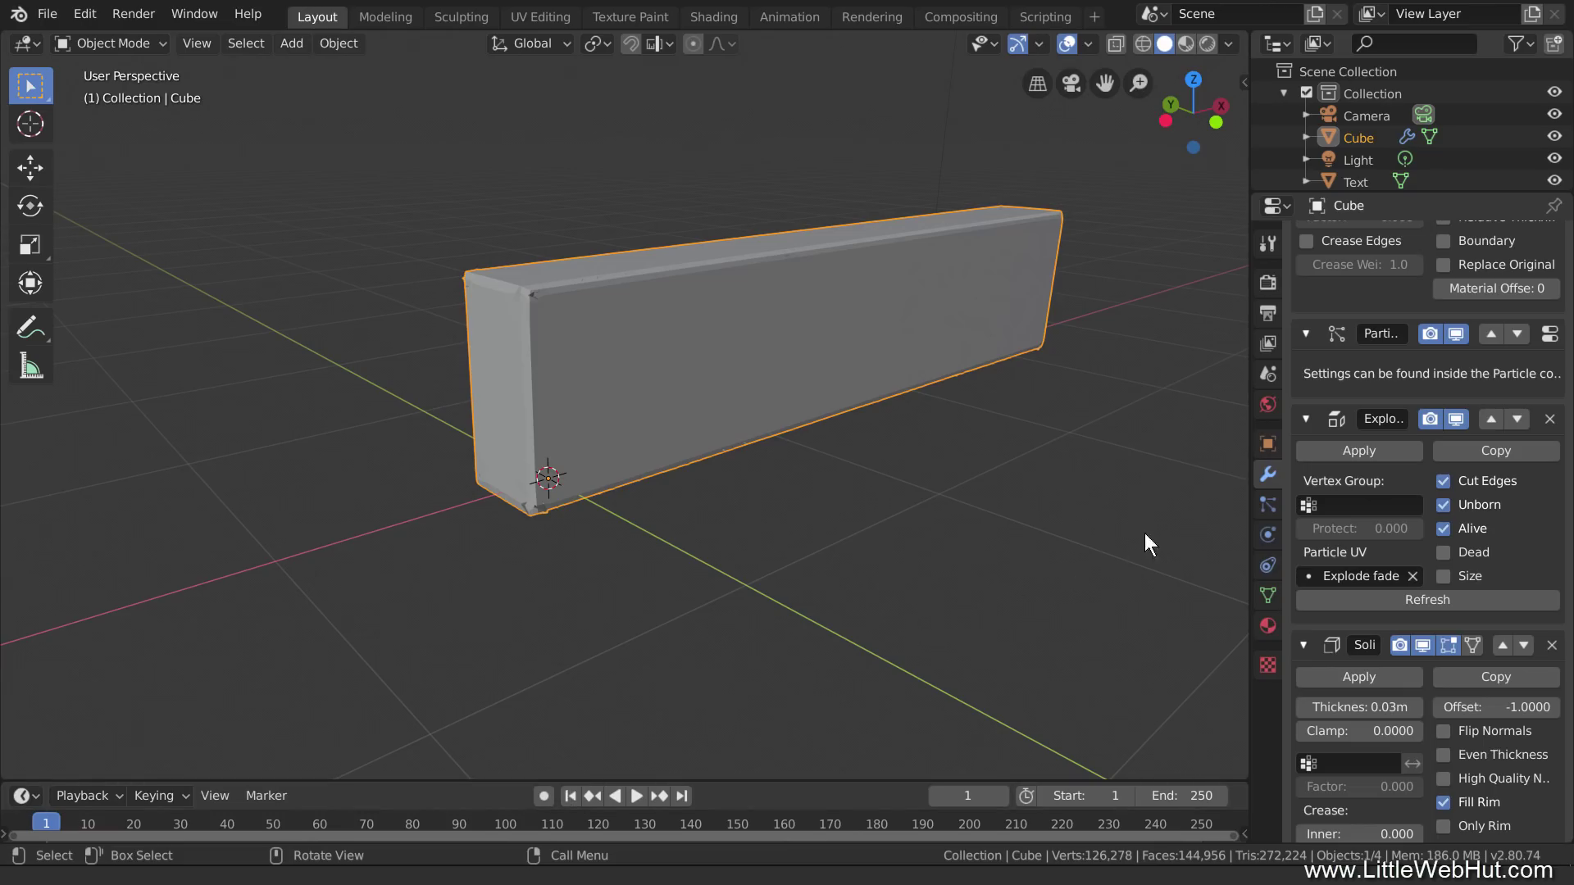
left_click(1268, 505)
scroll(1377, 495, "down", 4)
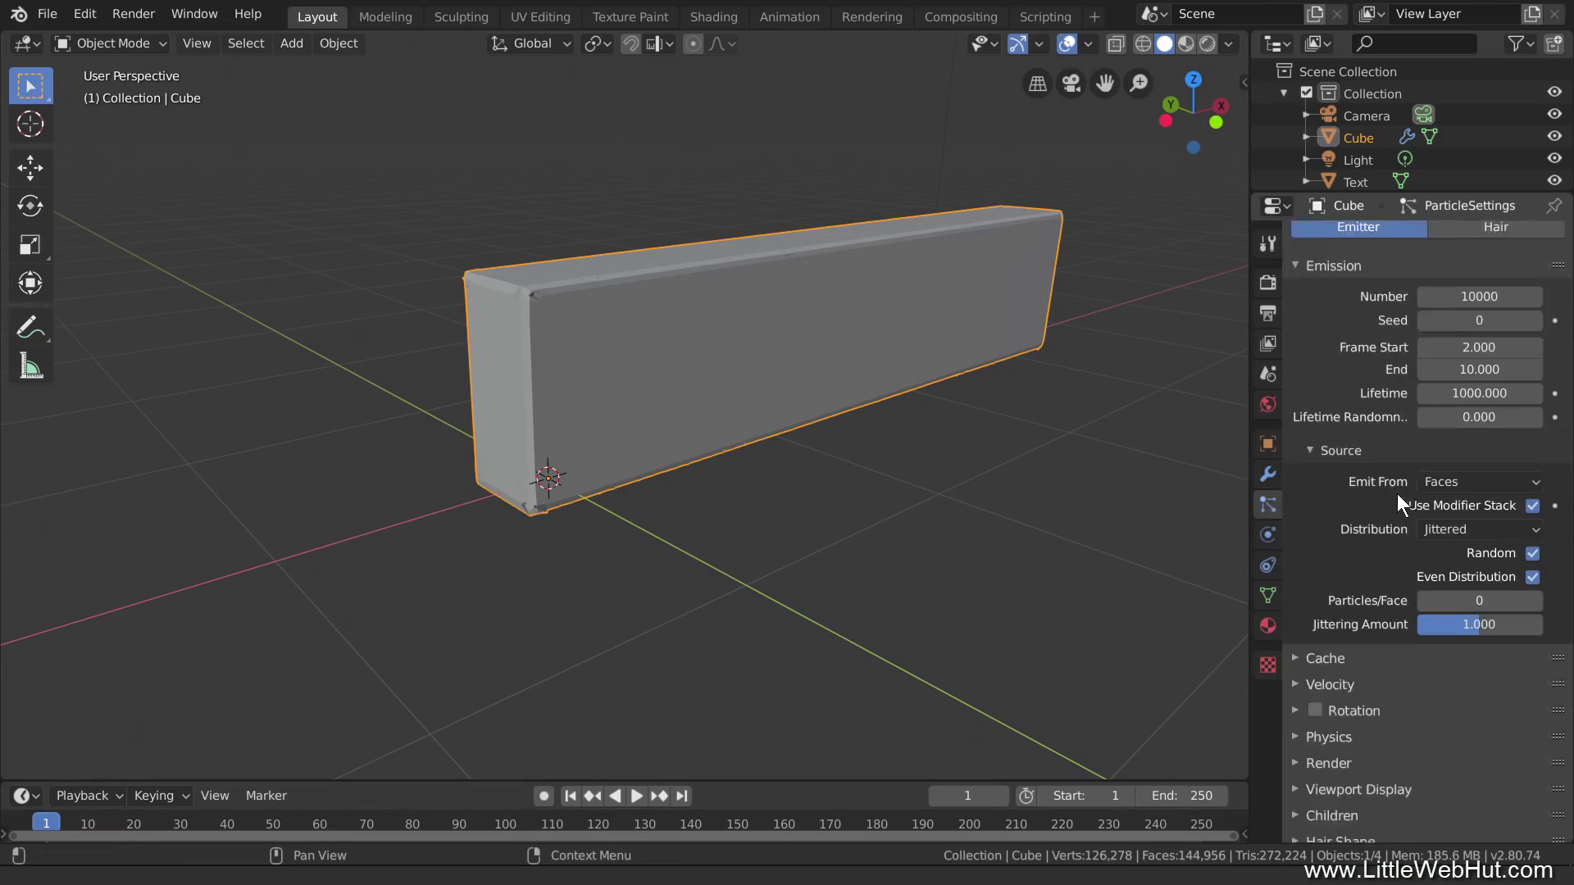
scroll(1397, 493, "down", 4)
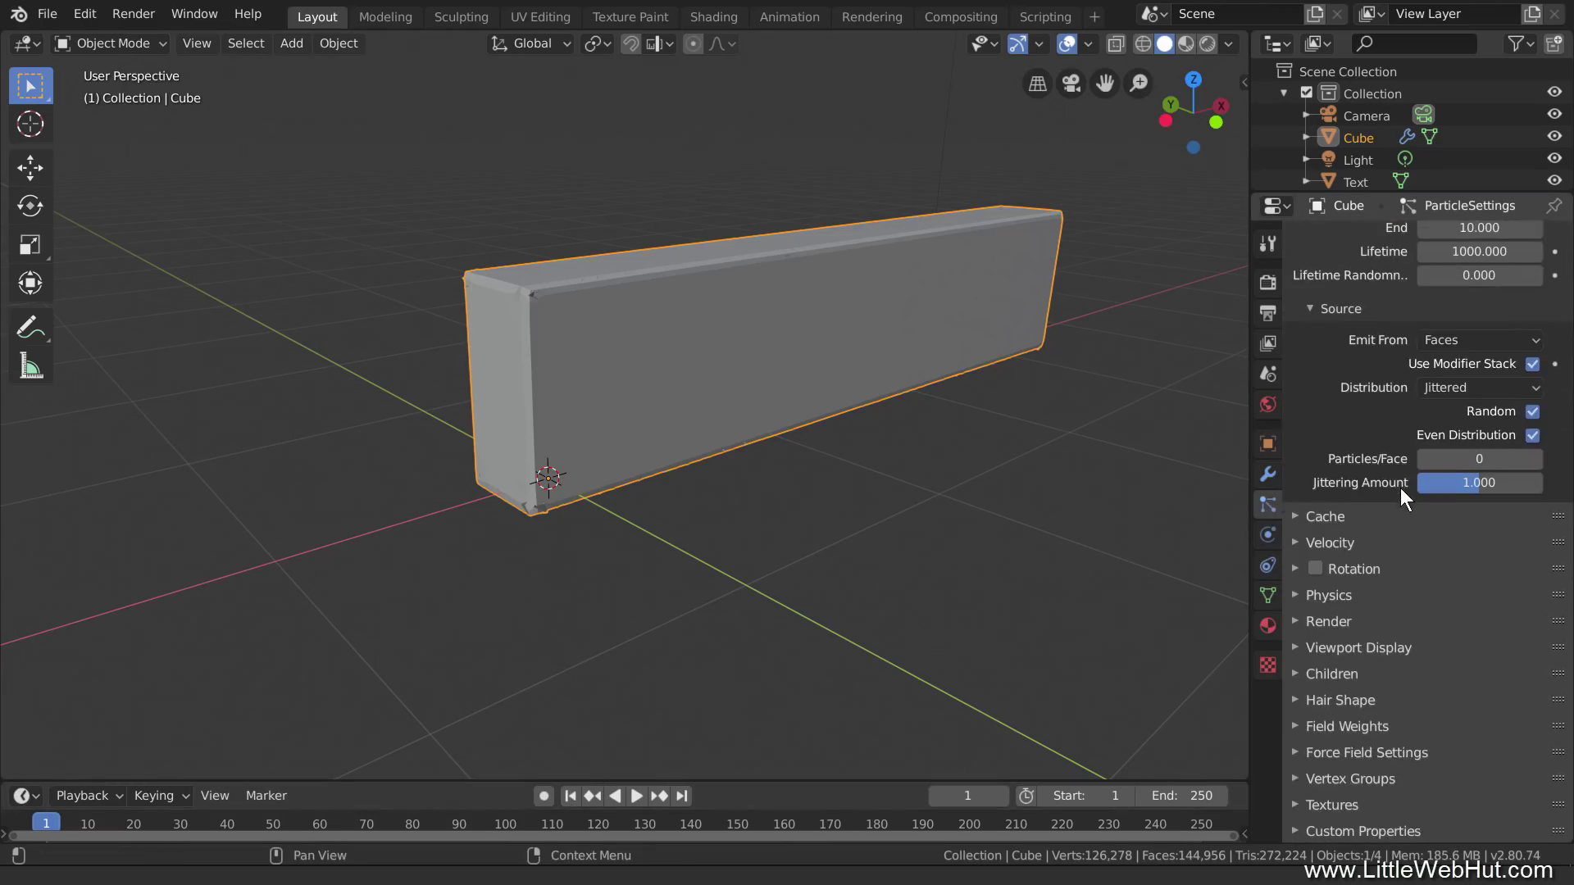
left_click(1295, 805)
scroll(1353, 537, "down", 5)
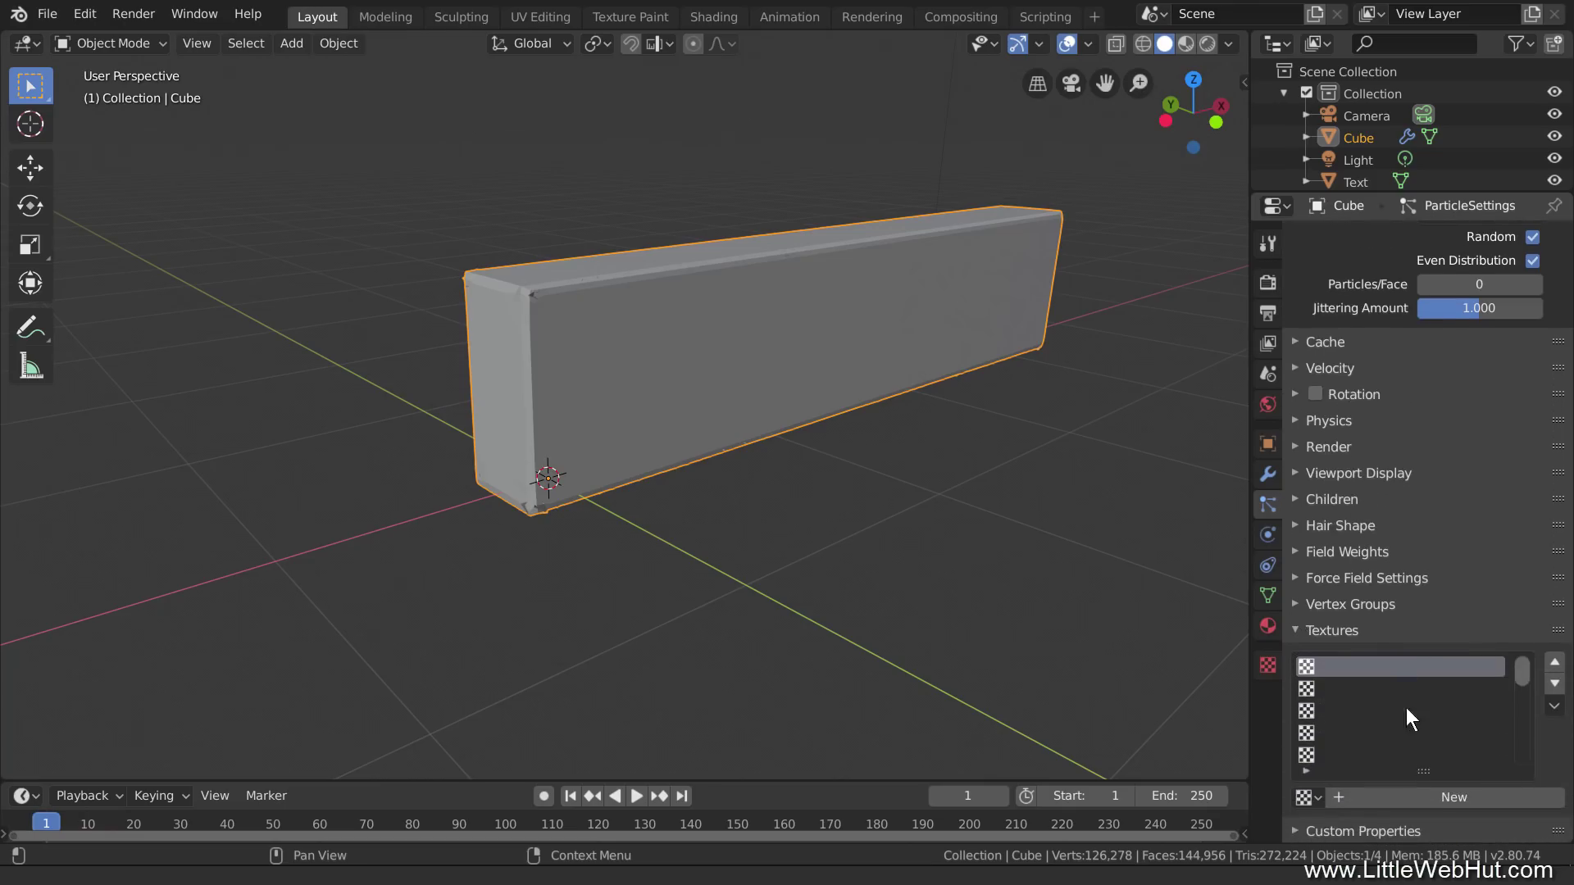
left_click(1410, 799)
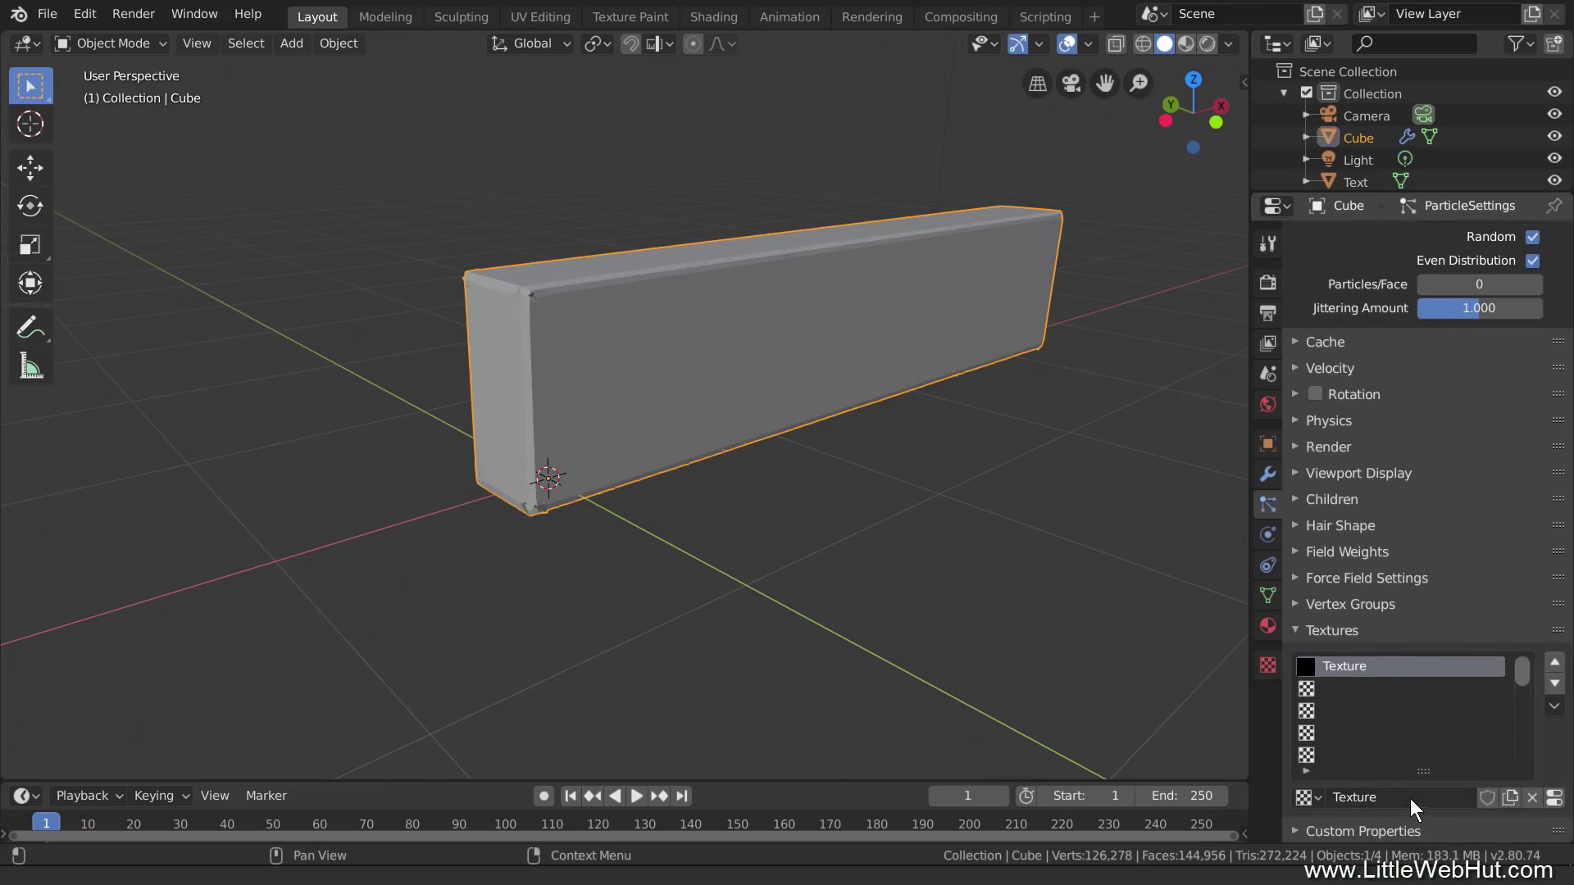
Step: Change the particle texture's type to Blend and its mapping coordinates to UV
left_click(1268, 666)
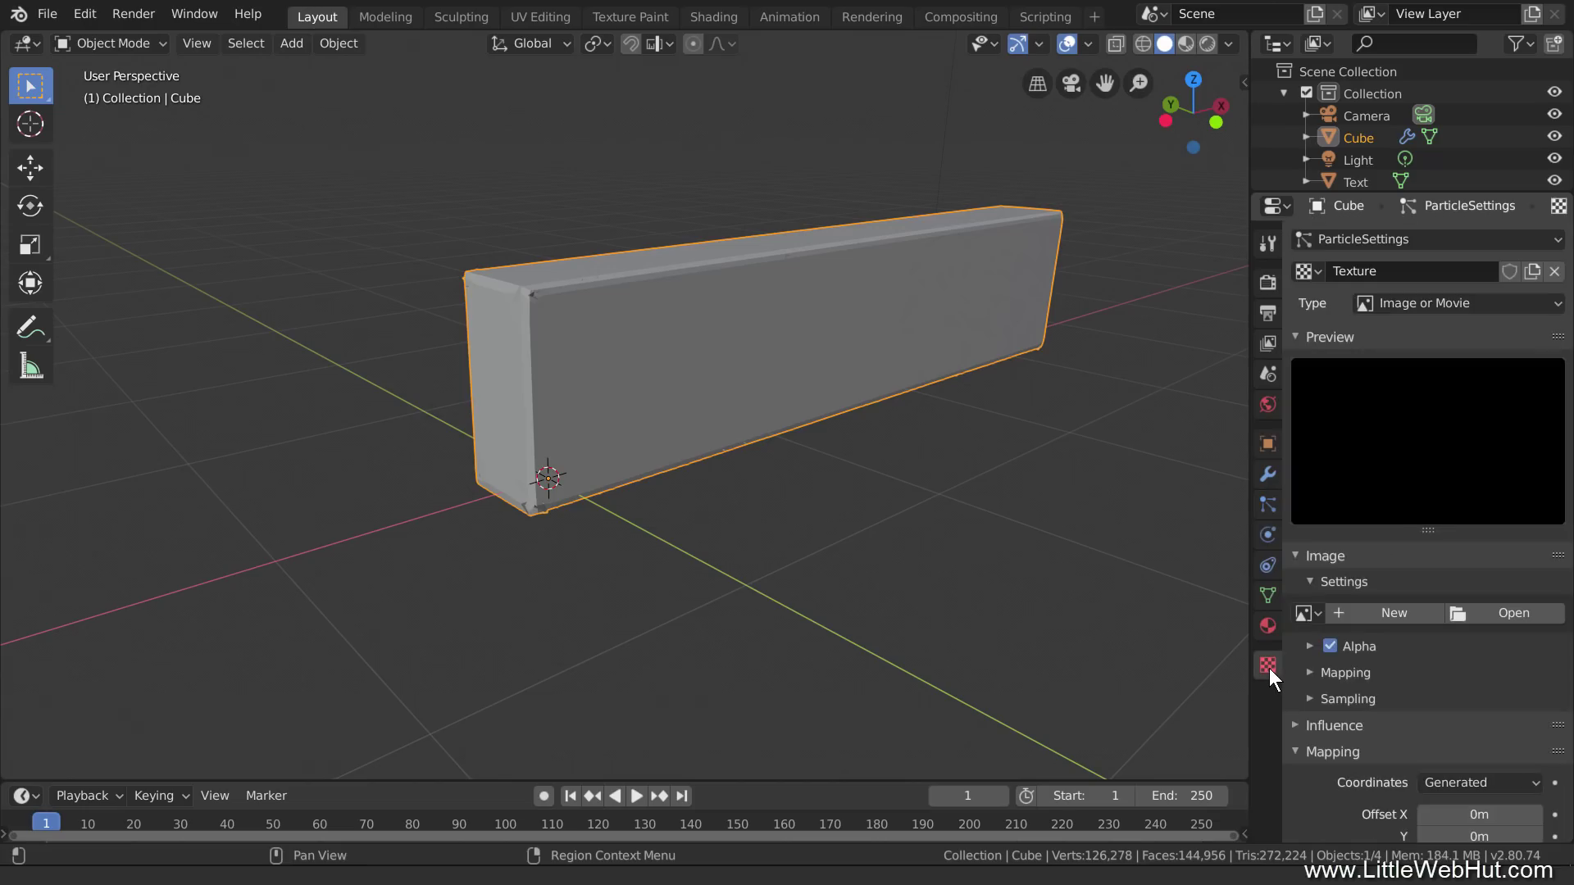
left_click(1438, 238)
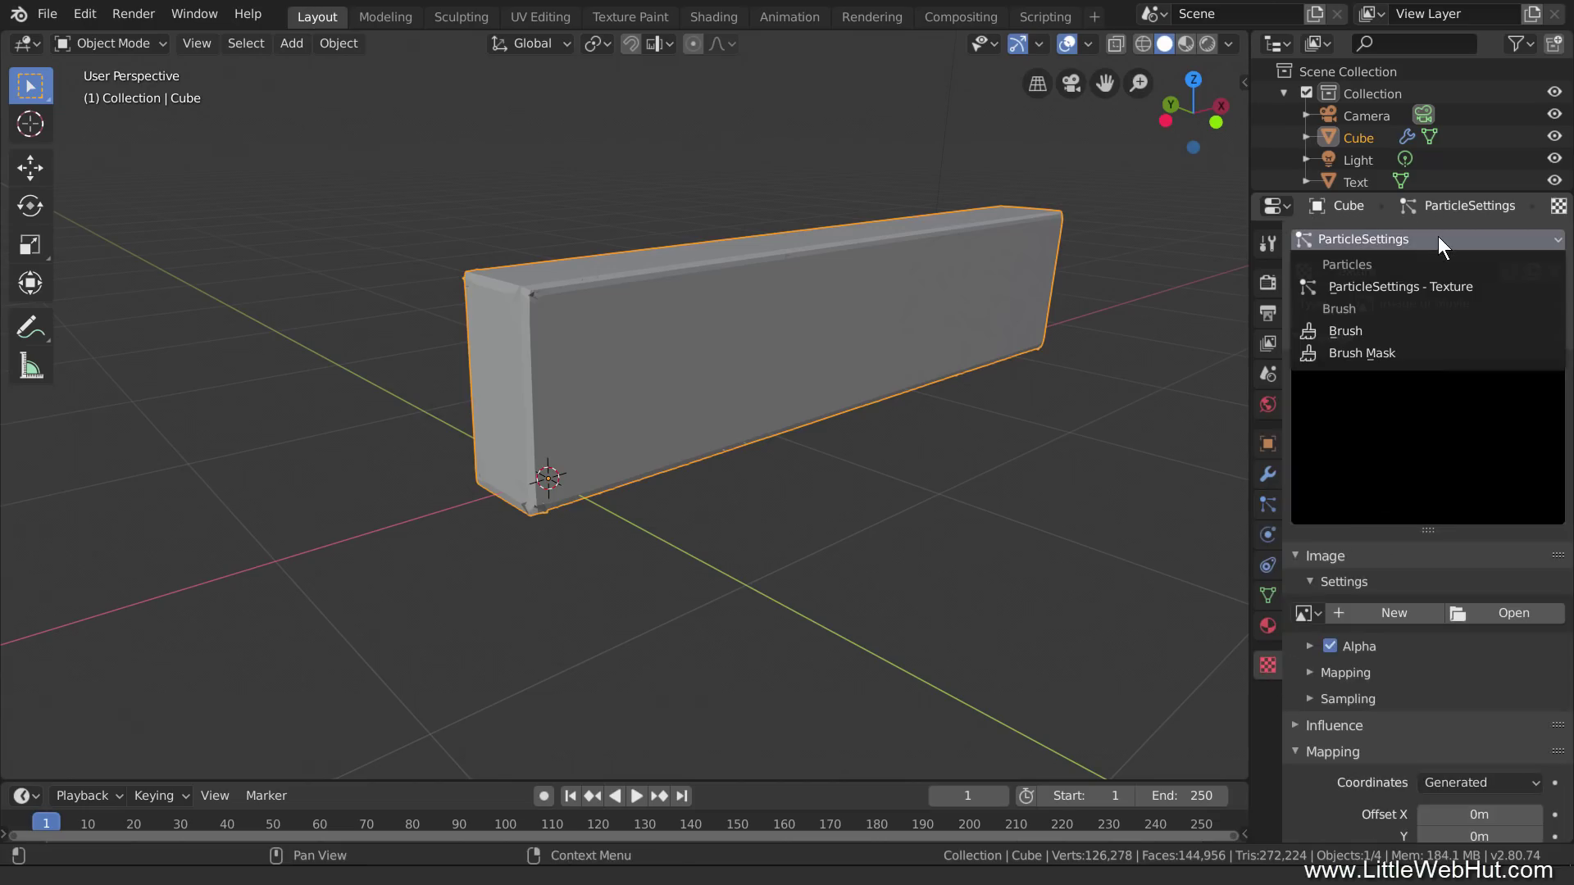
left_click(1484, 286)
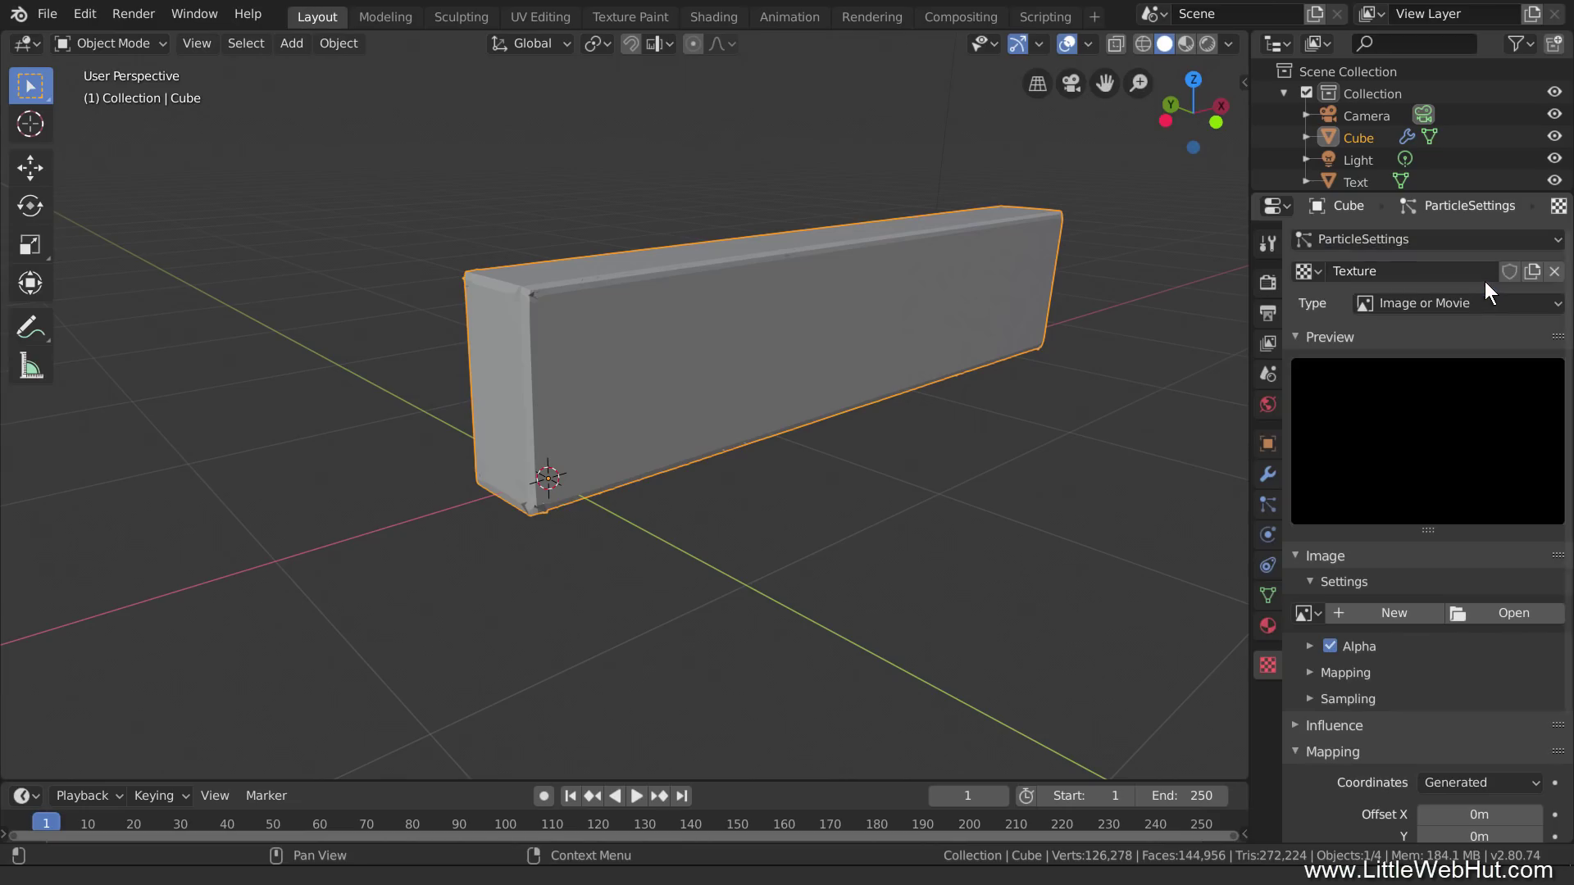
left_click(1487, 303)
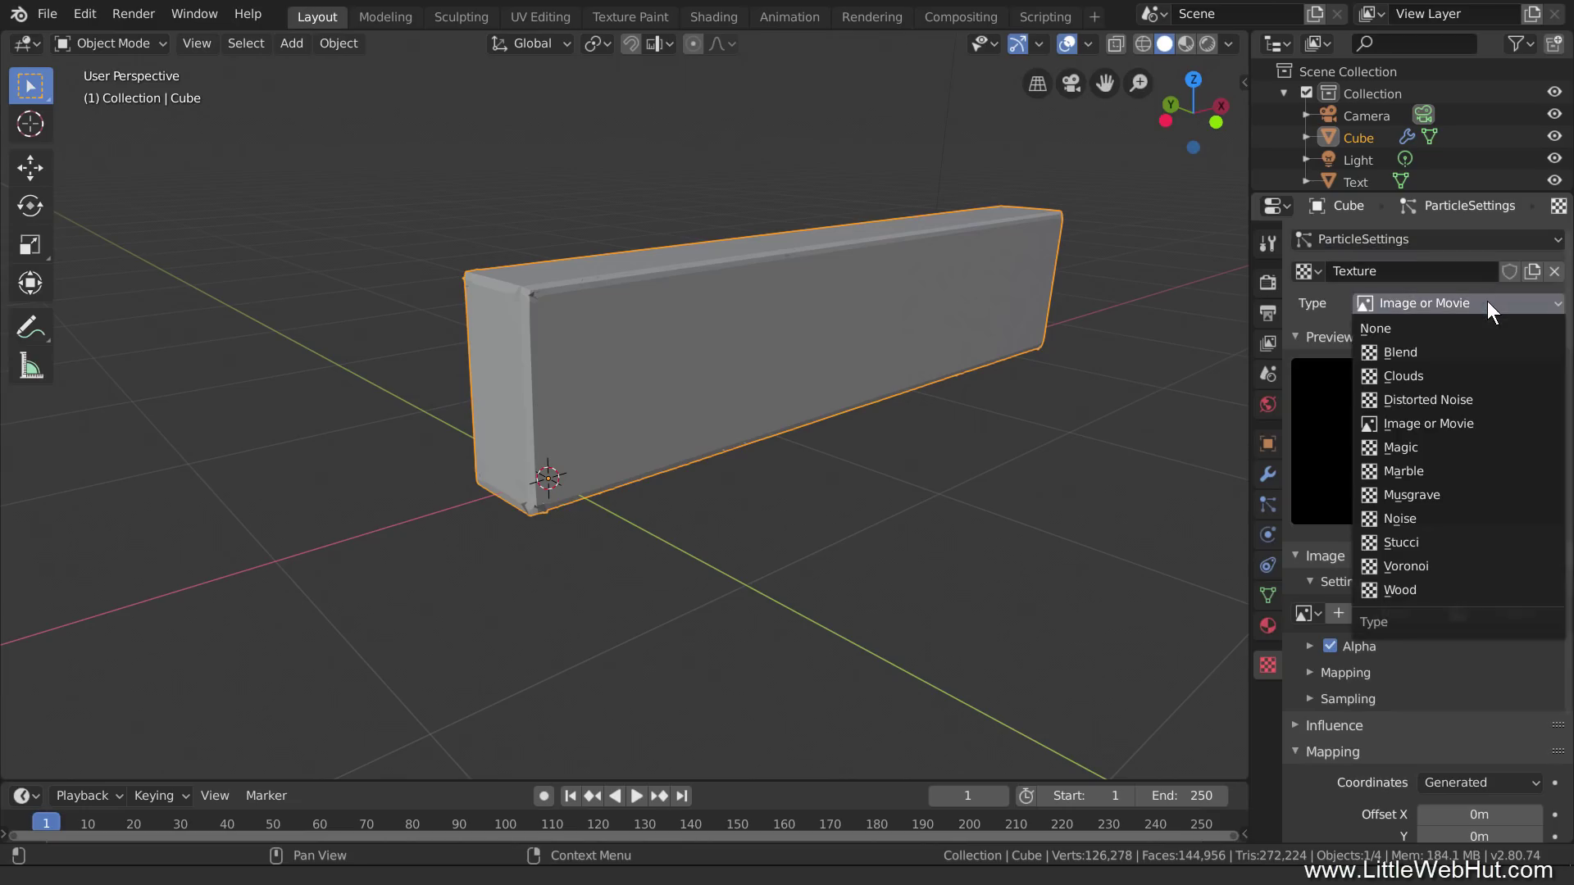
left_click(1439, 351)
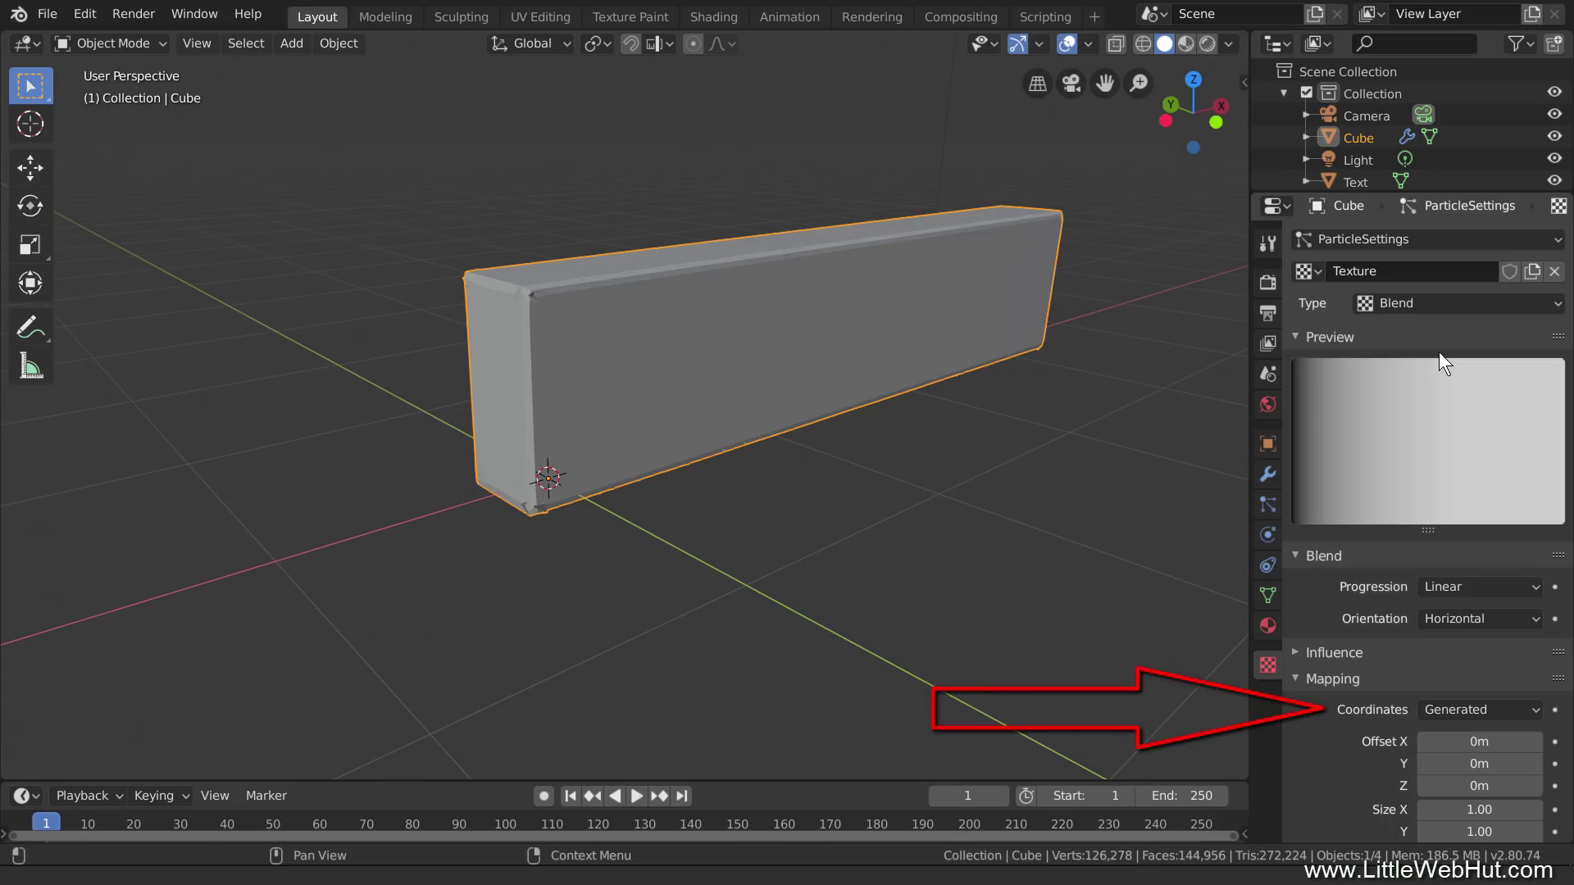
left_click(1507, 710)
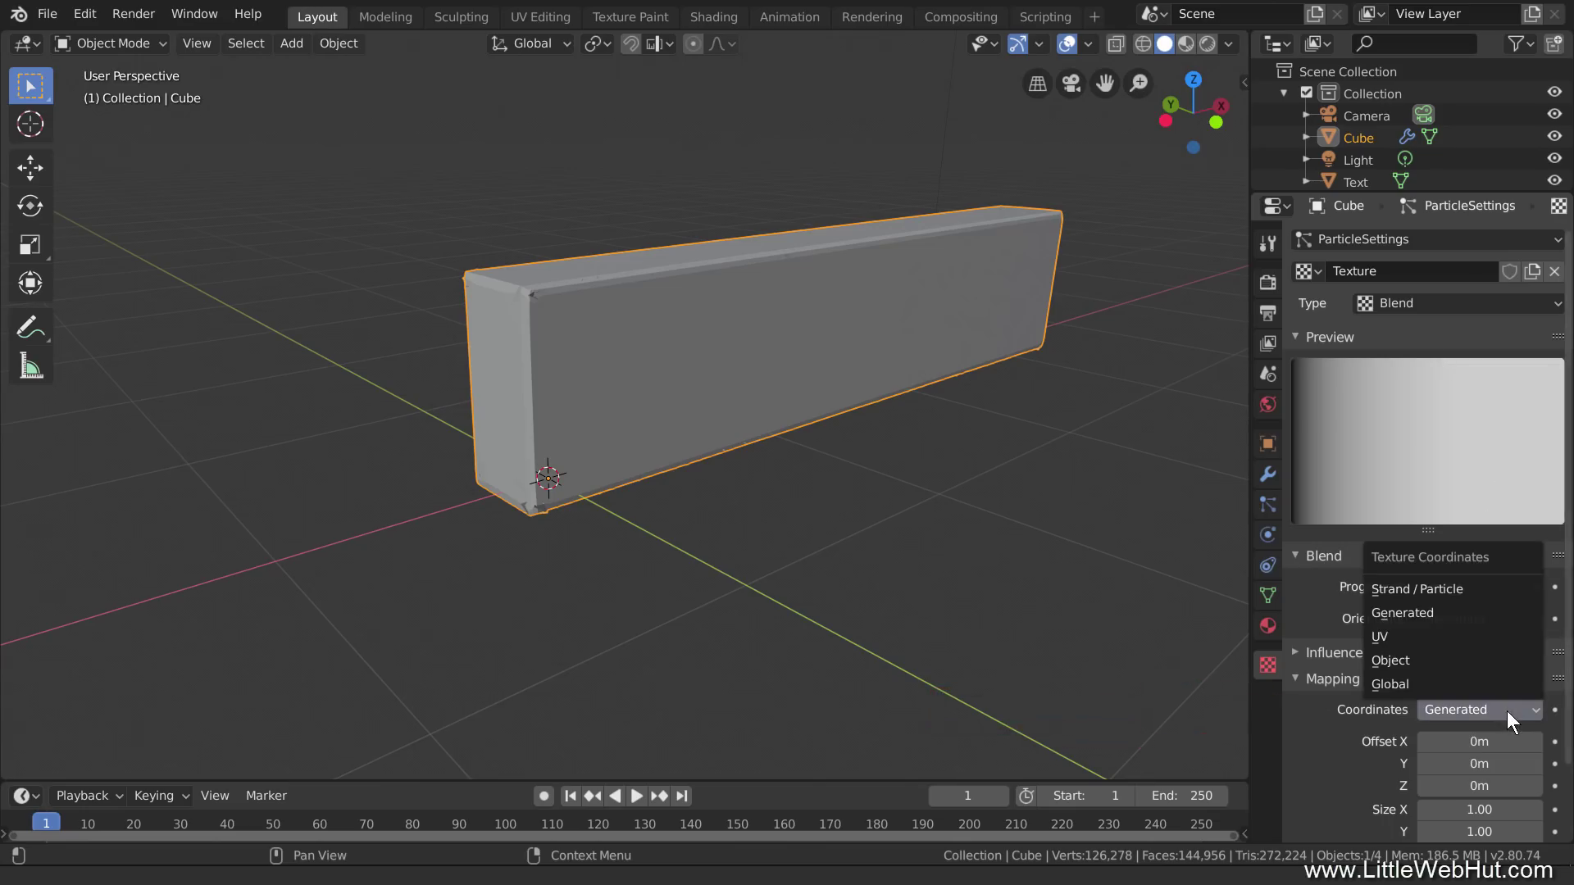
left_click(1483, 642)
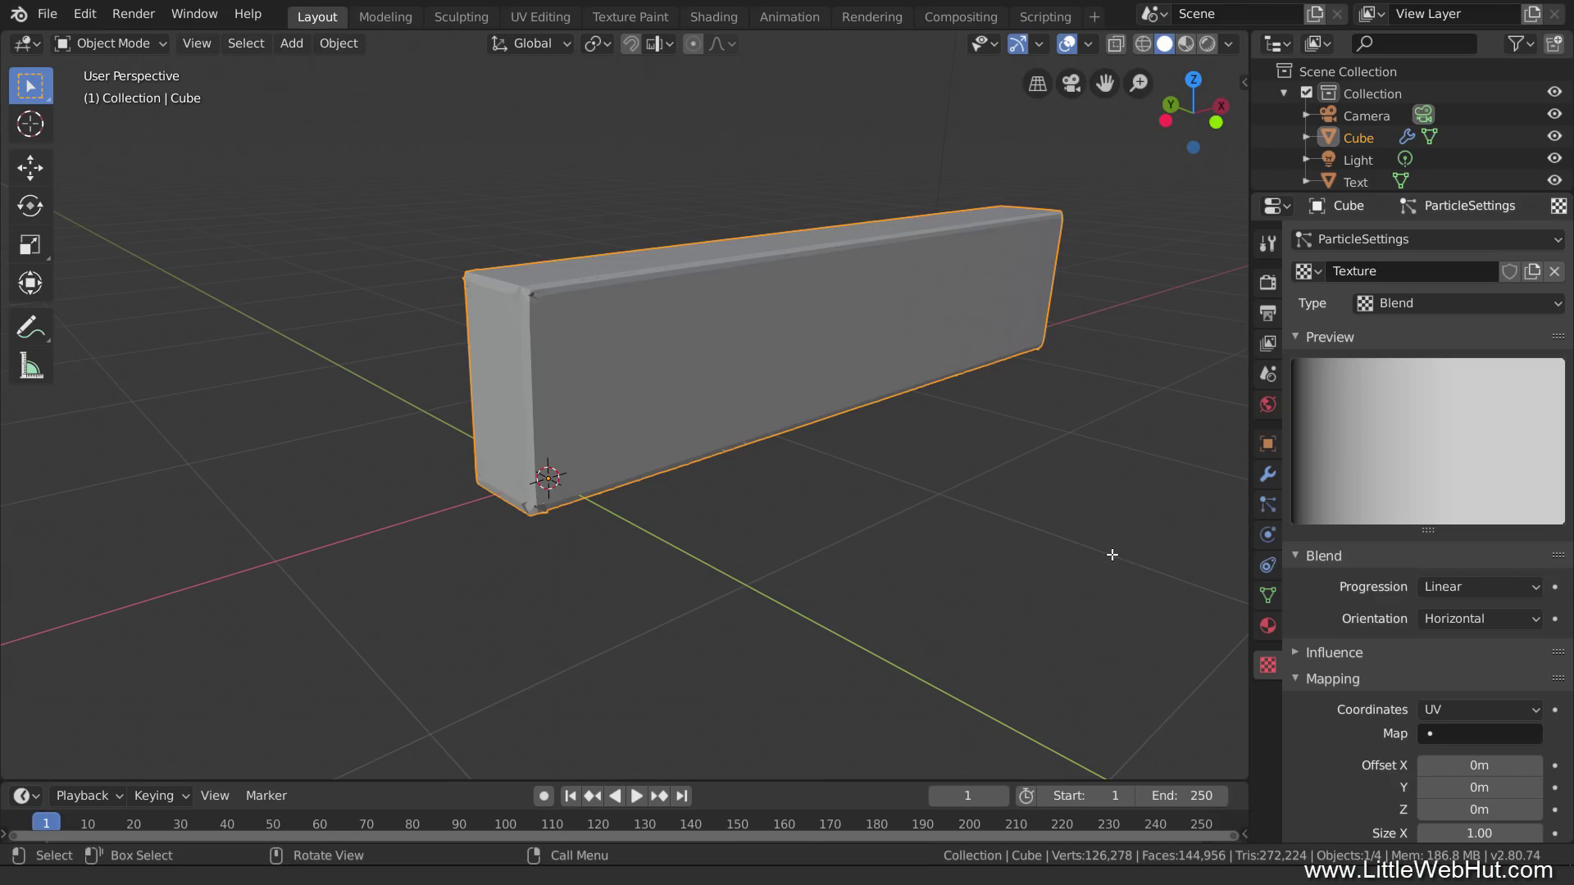
Step: Put the cube in Edit Mode and add a new UV map named "crumble"
key("Tab")
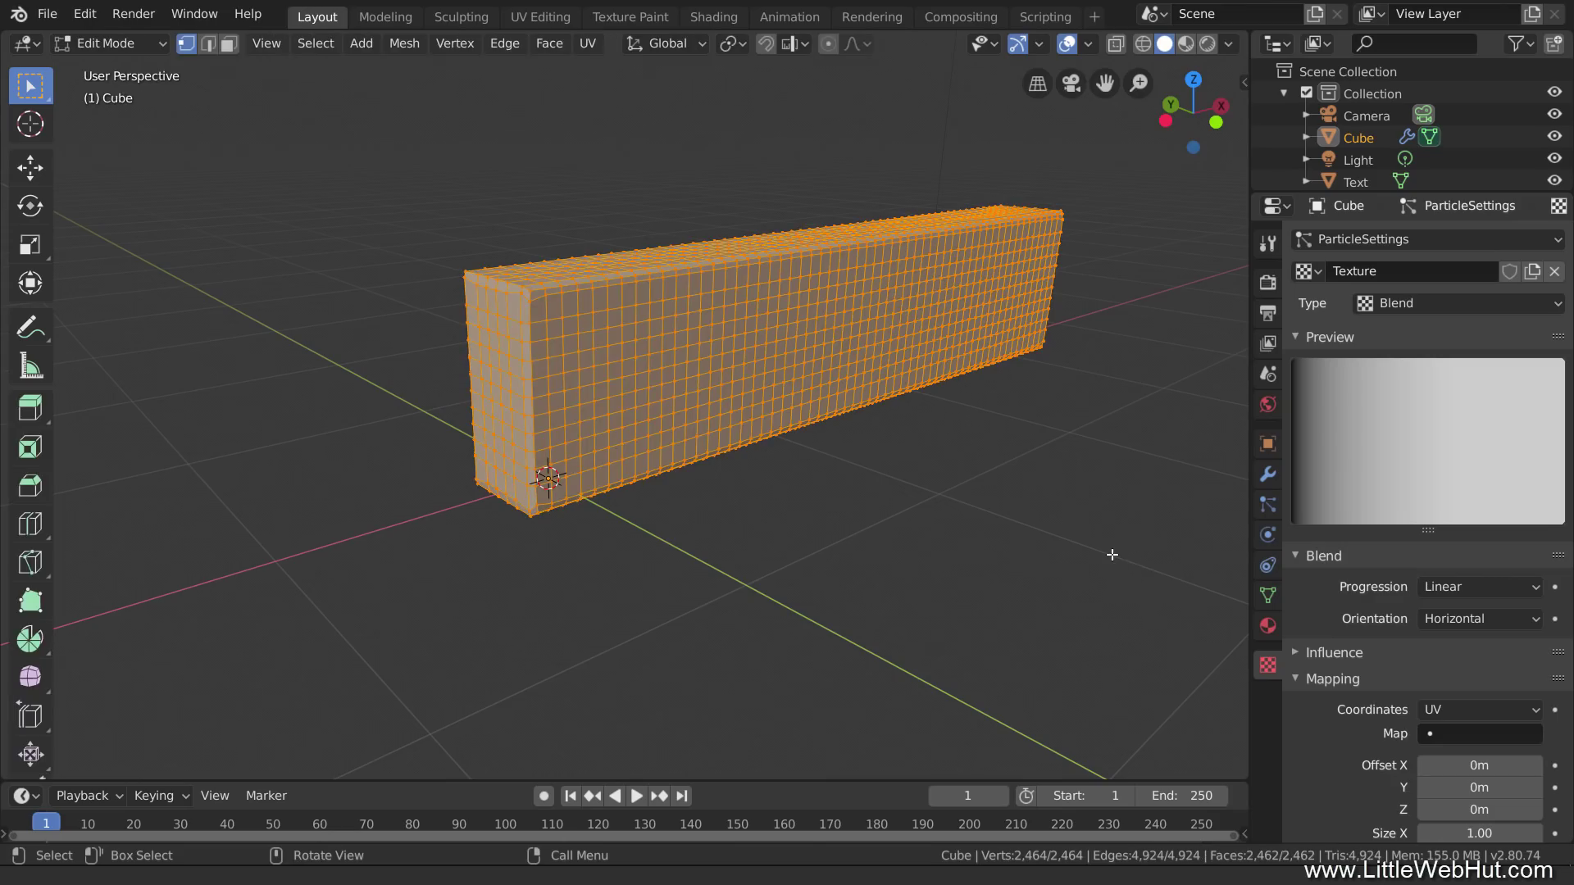
left_click(1268, 596)
left_click(1295, 531)
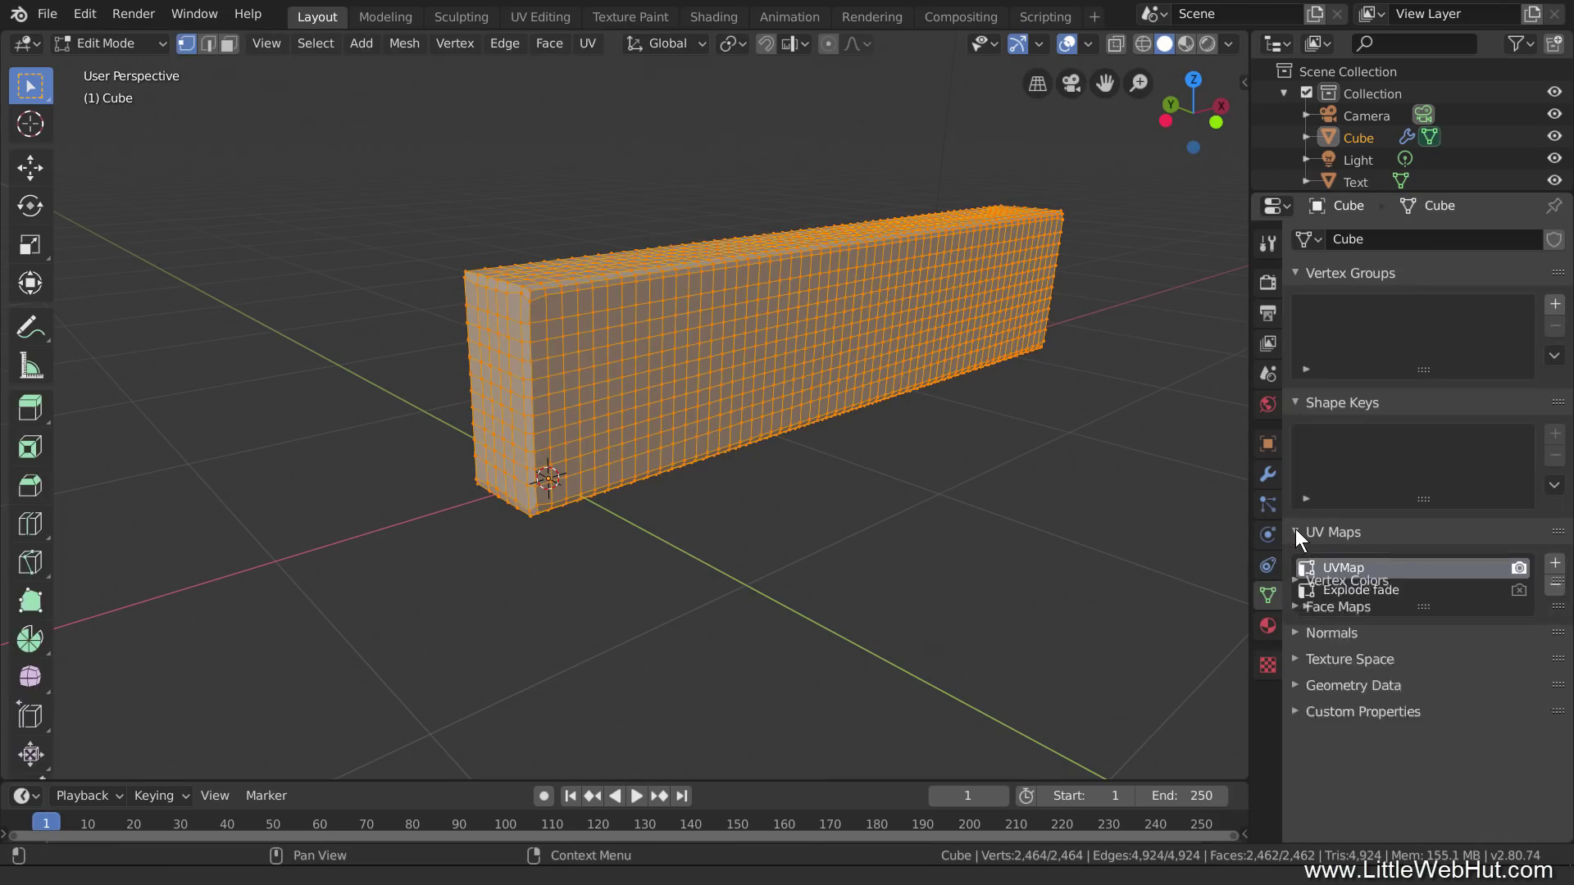
left_click(1547, 562)
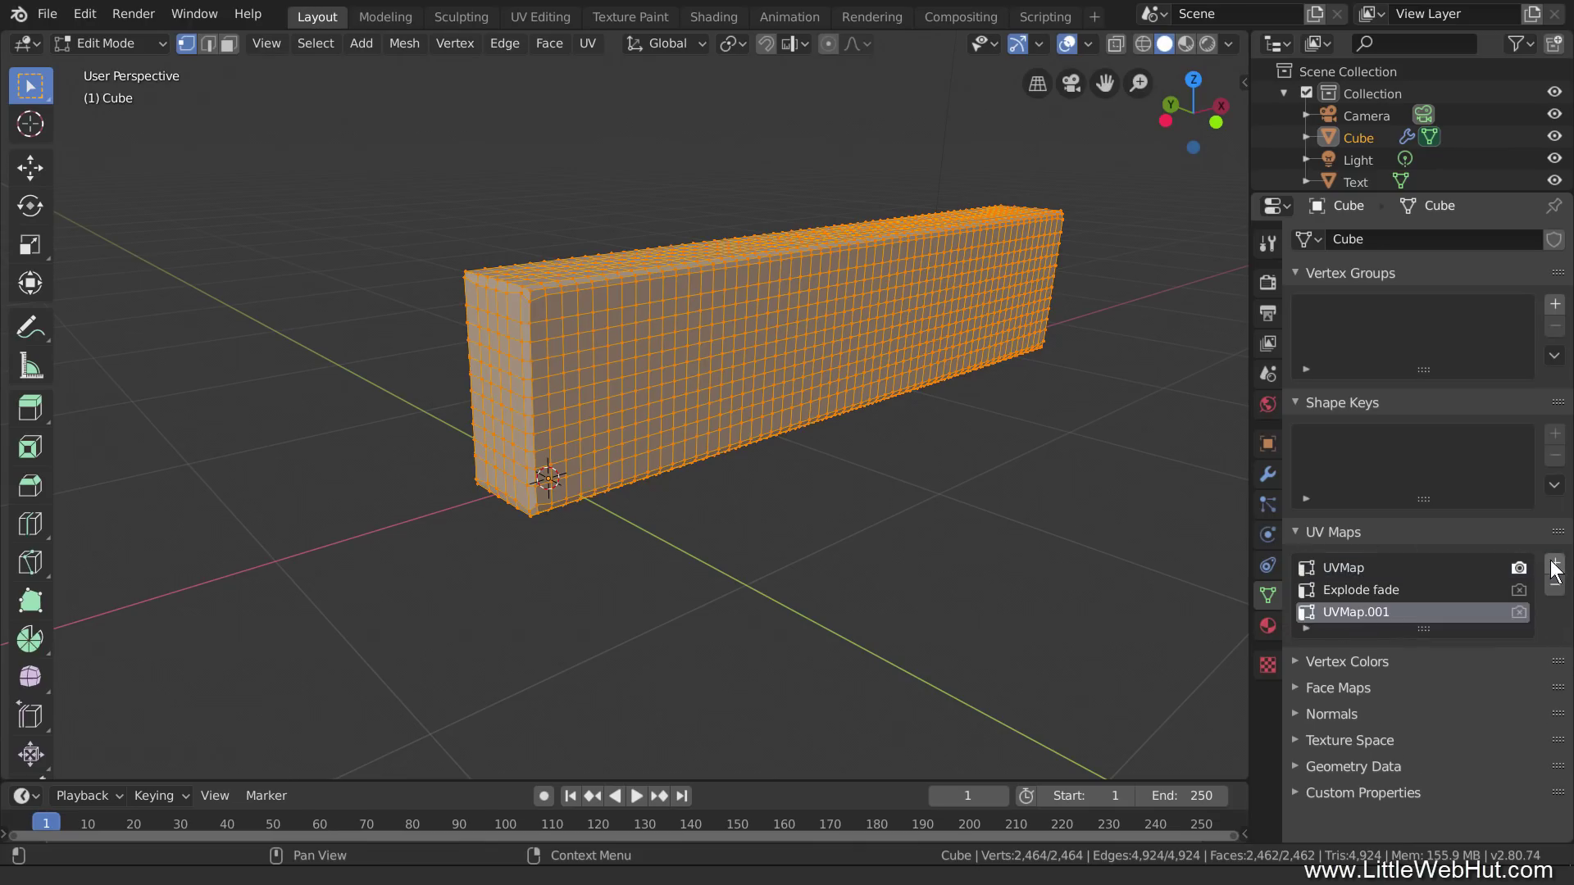
double_click(1369, 612)
type("crumble")
key("Return")
Step: Unwrap the cube facing its long front side with Project from View (Bounds), and return to Object Mode
middle_click_drag(1087, 587, 932, 527)
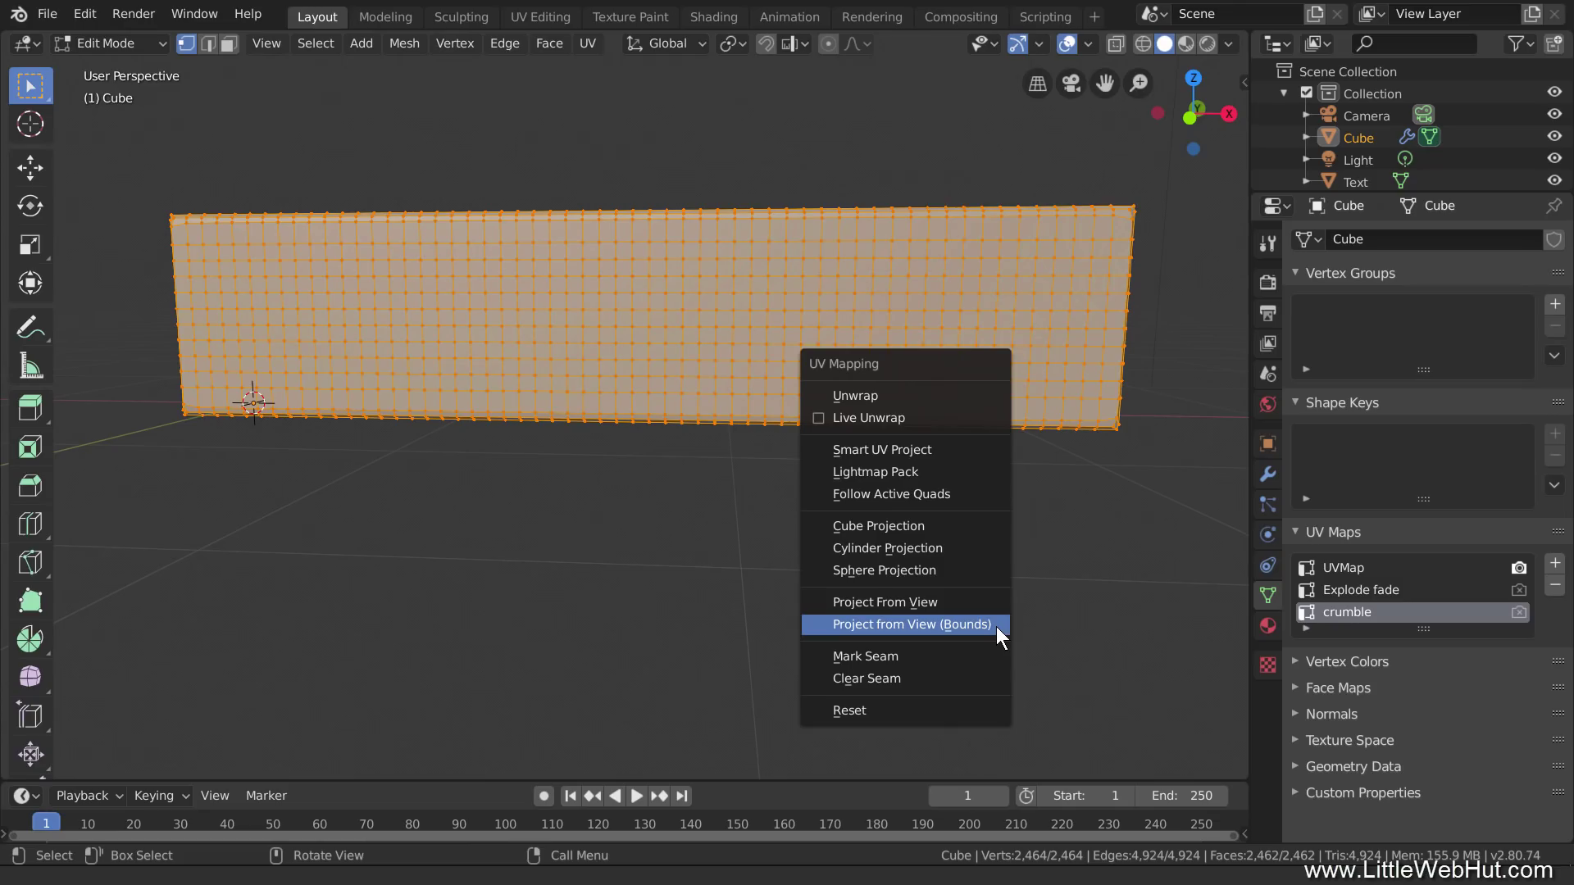
left_click(996, 626)
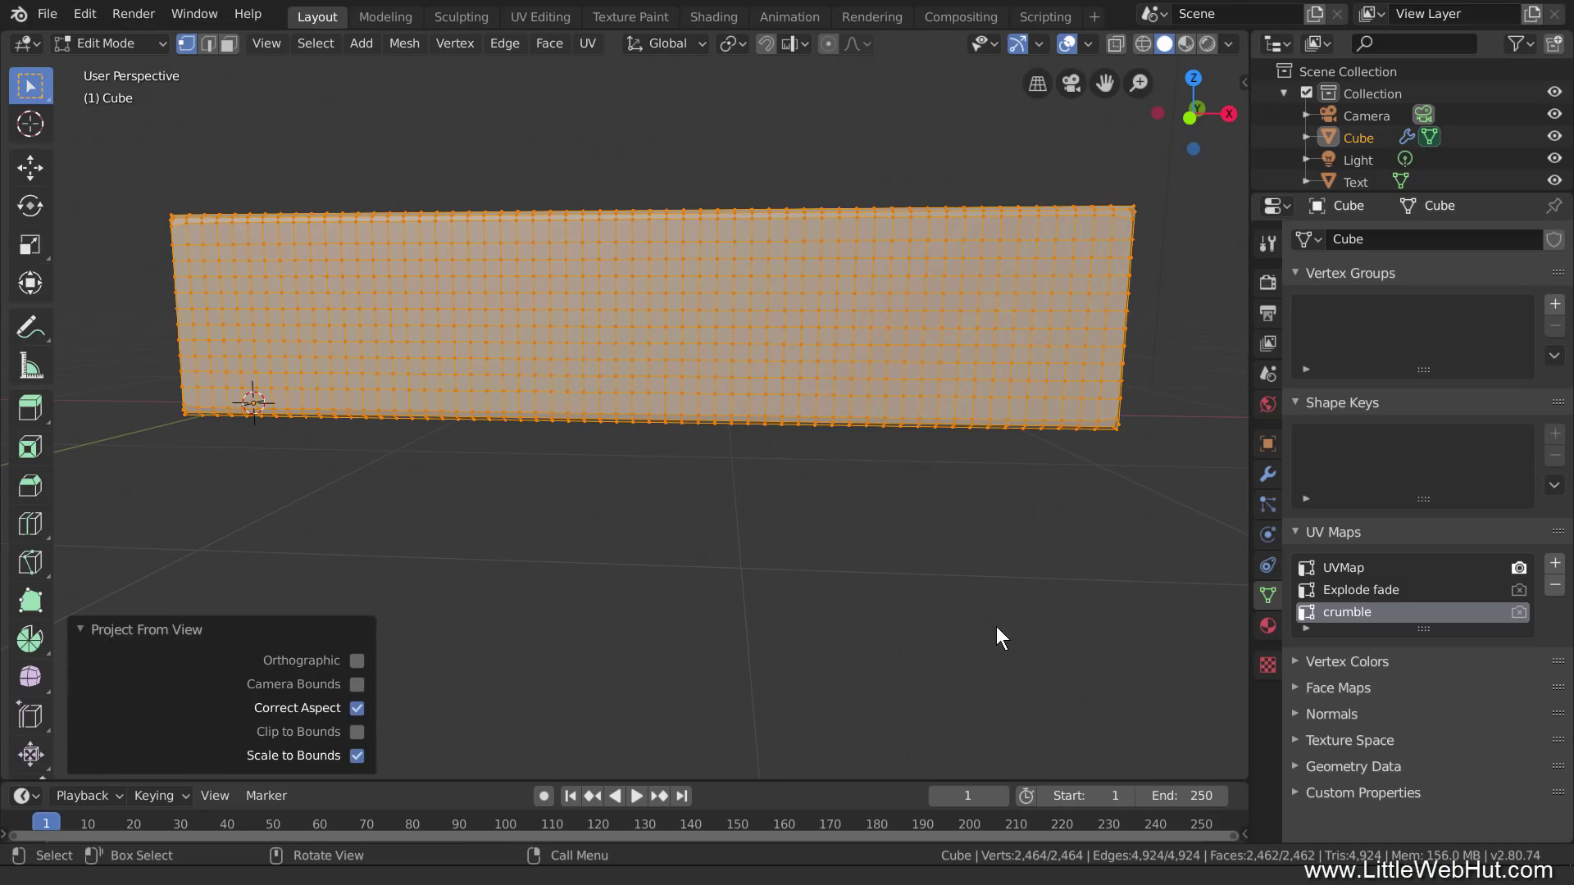
key("Tab")
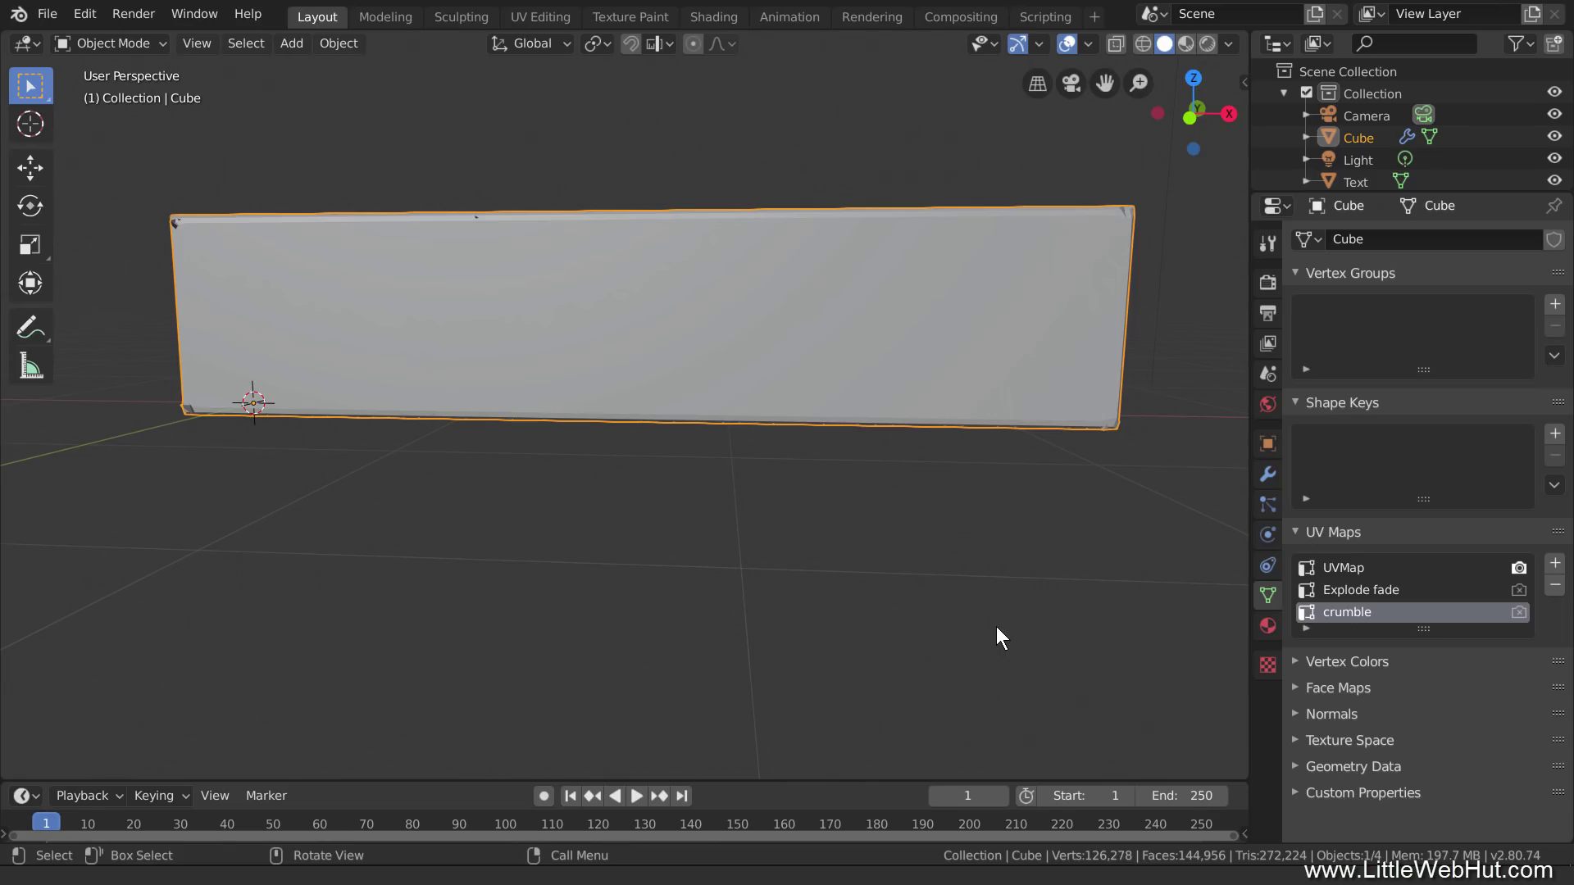
Step: Assign the crumble UV map to the Blend texture's mapping and briefly play the explosion animation
left_click(1266, 664)
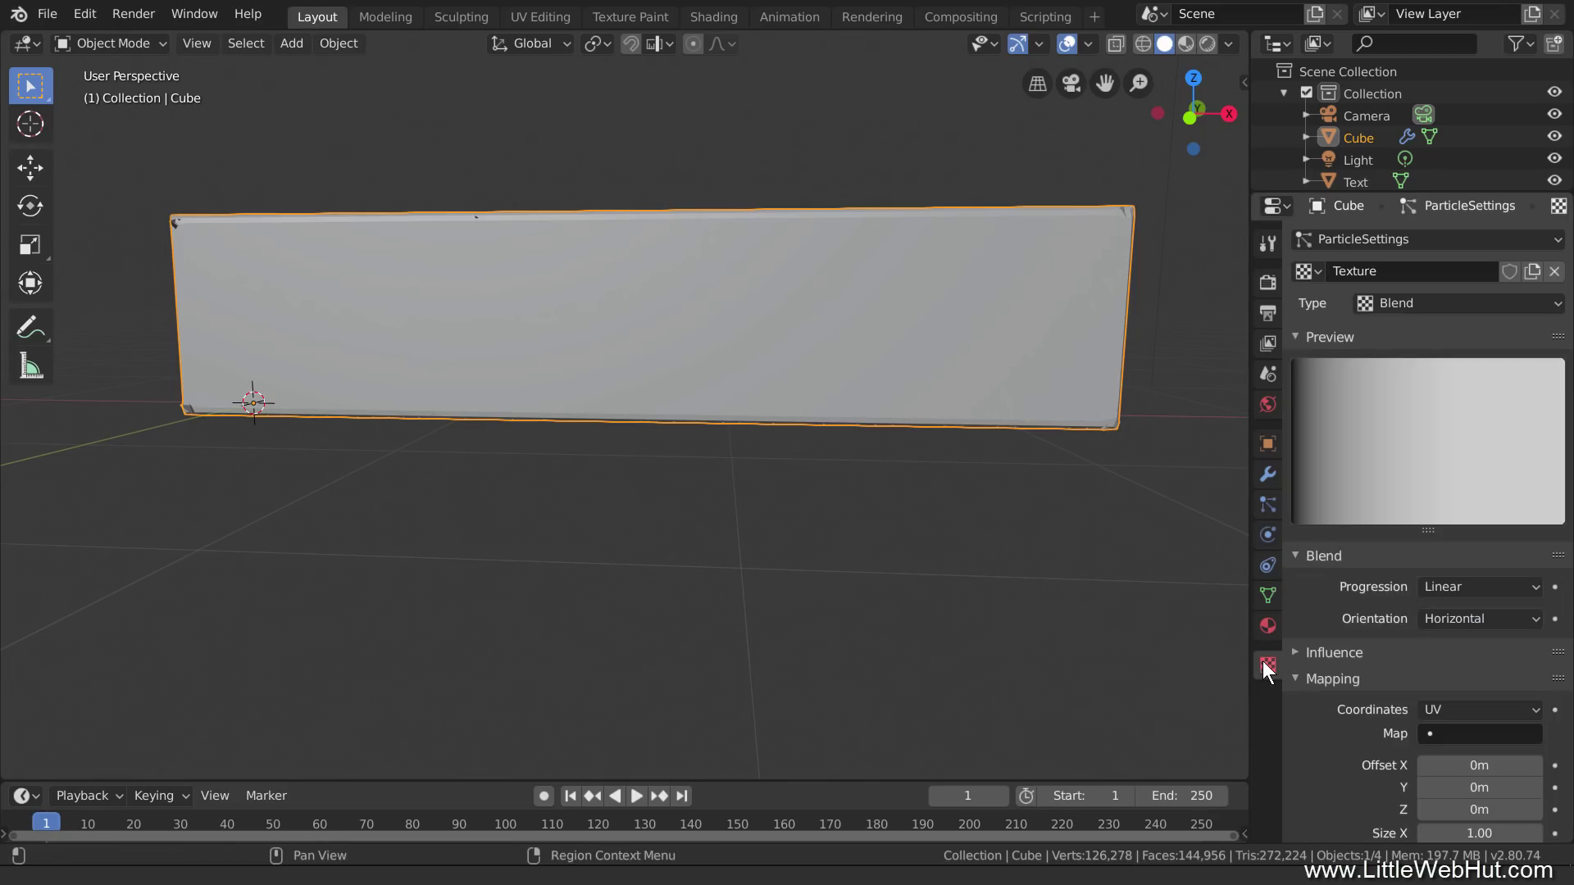
left_click(1464, 730)
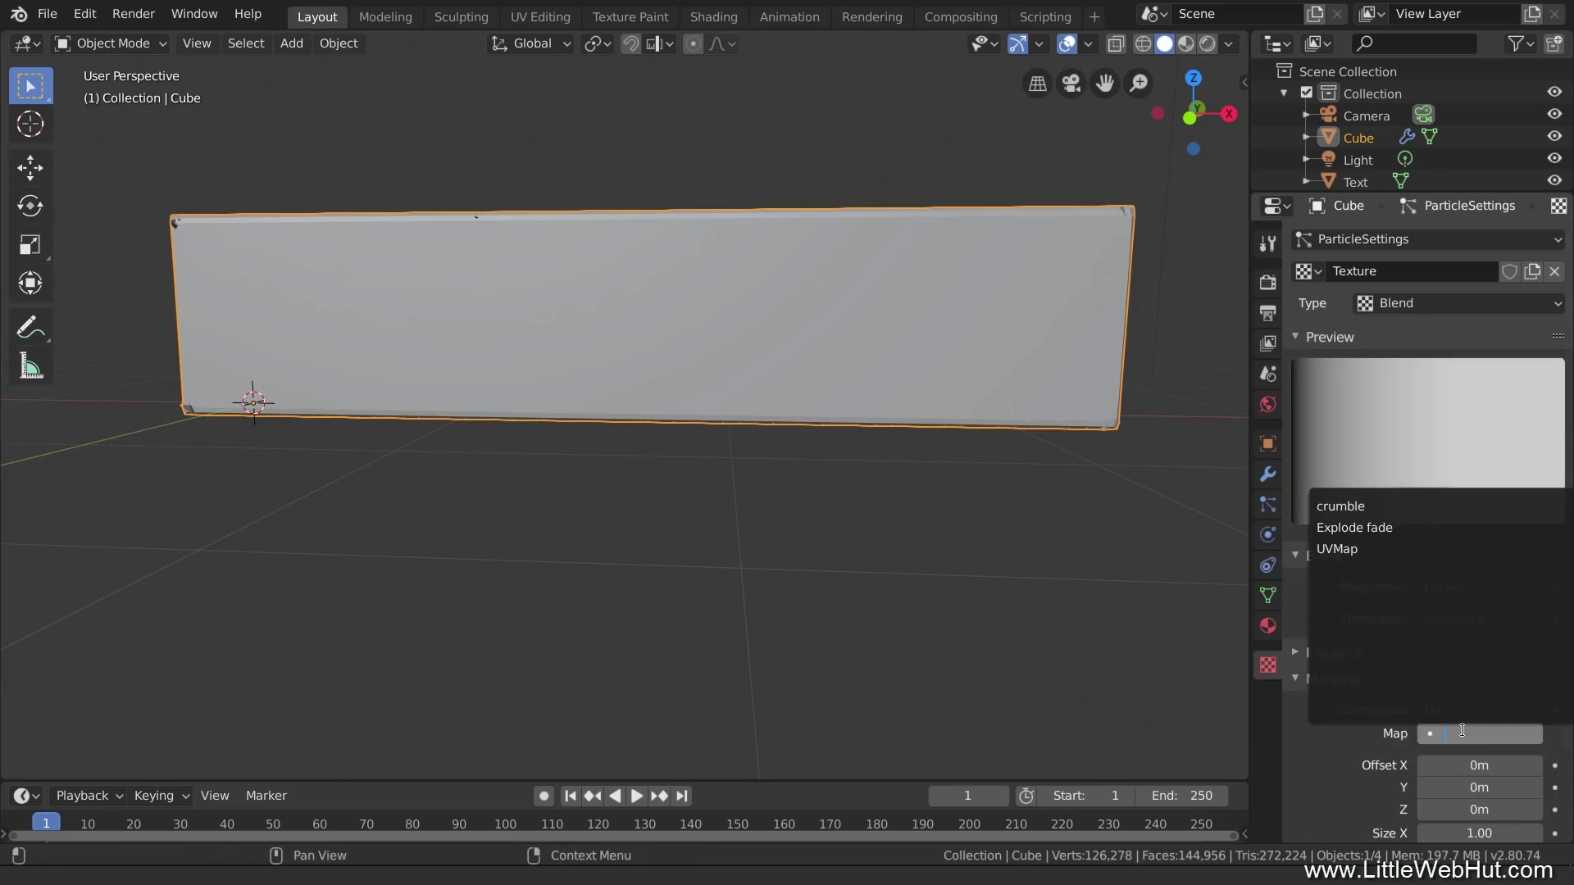
left_click(1415, 506)
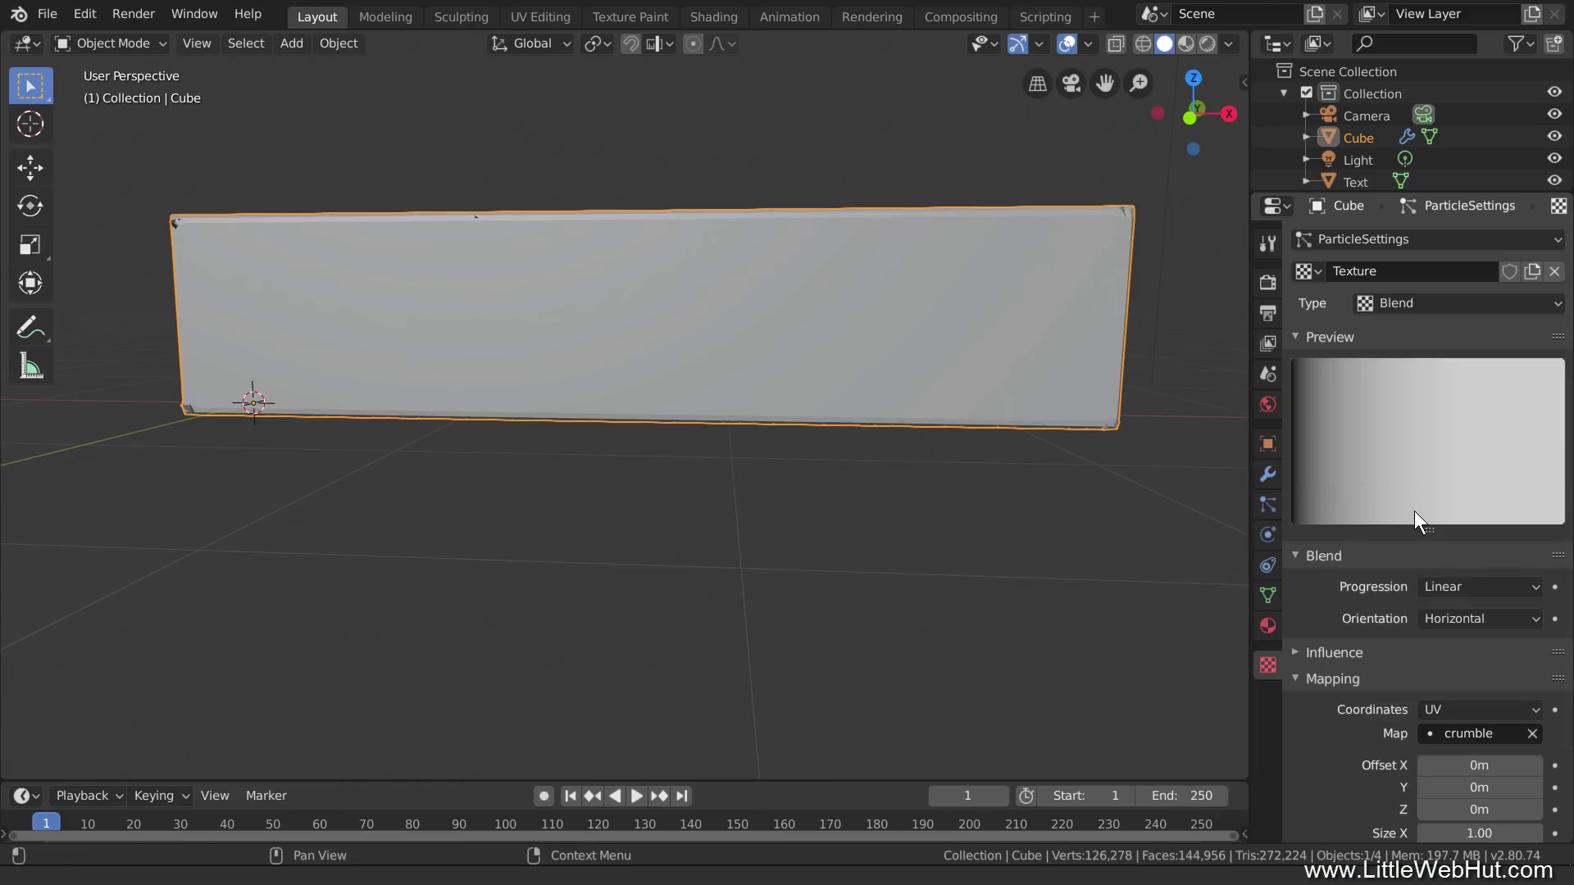
left_click(636, 795)
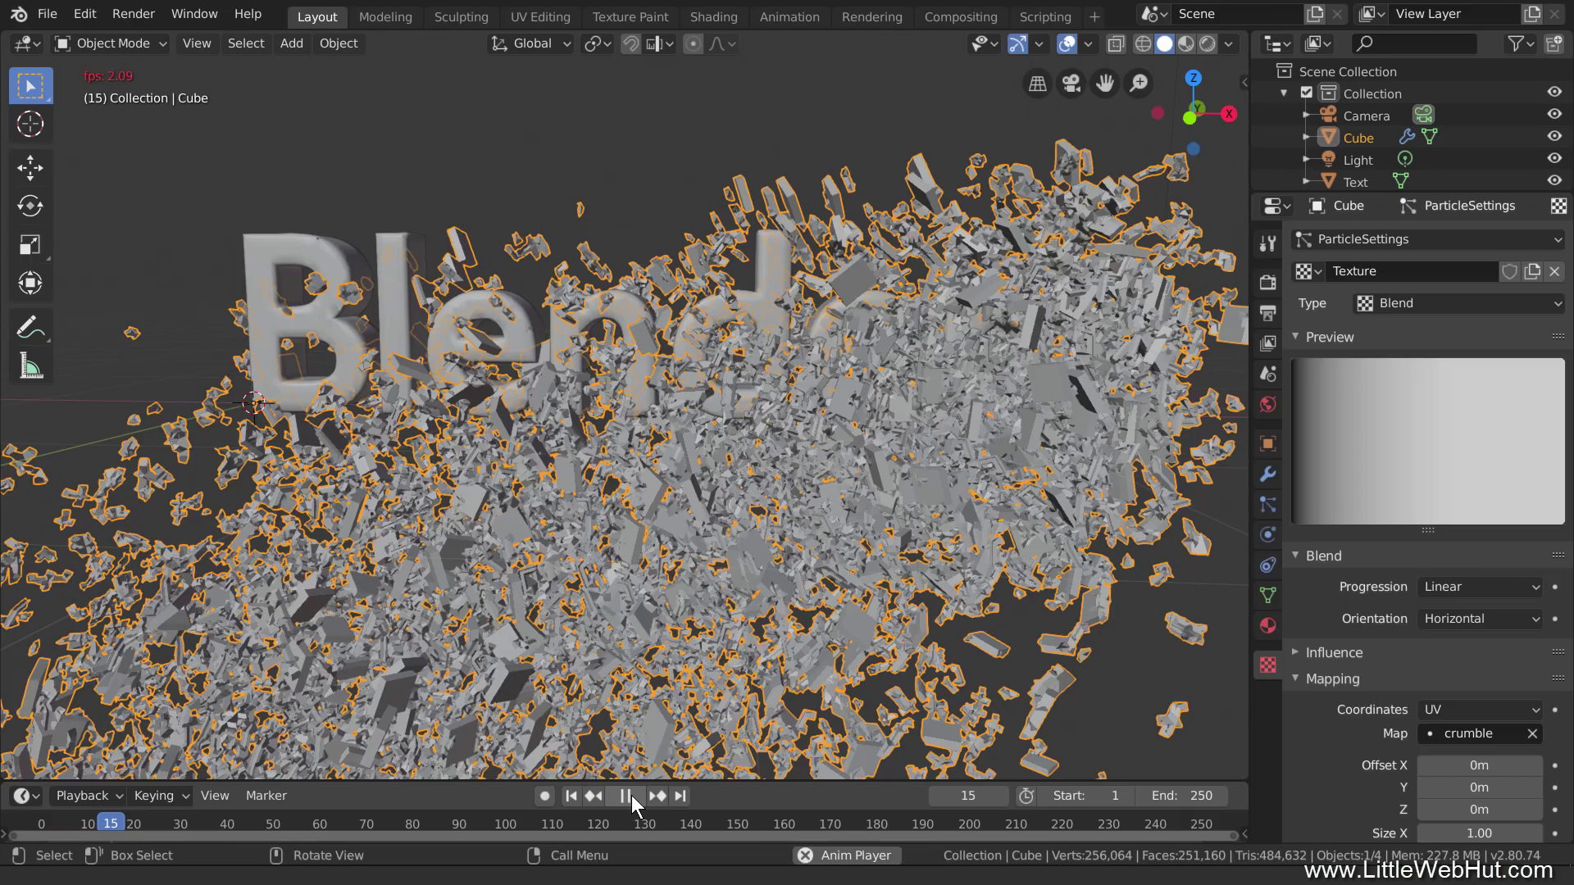
left_click(631, 795)
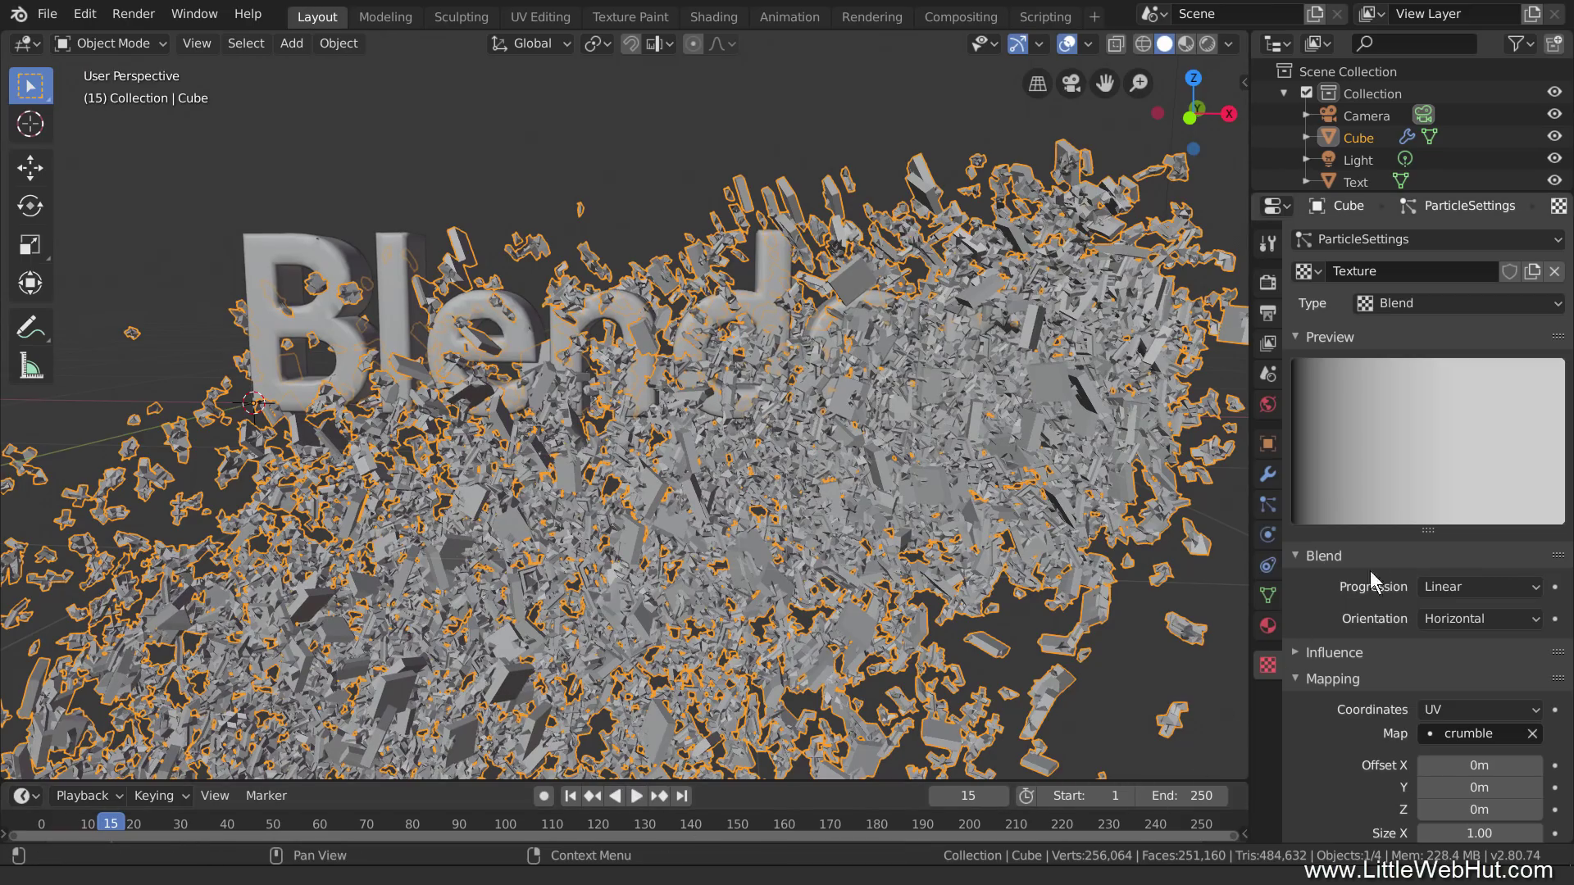
Step: Enable the Color Ramp in the Blend texture's color settings
scroll(1384, 547, "down", 3)
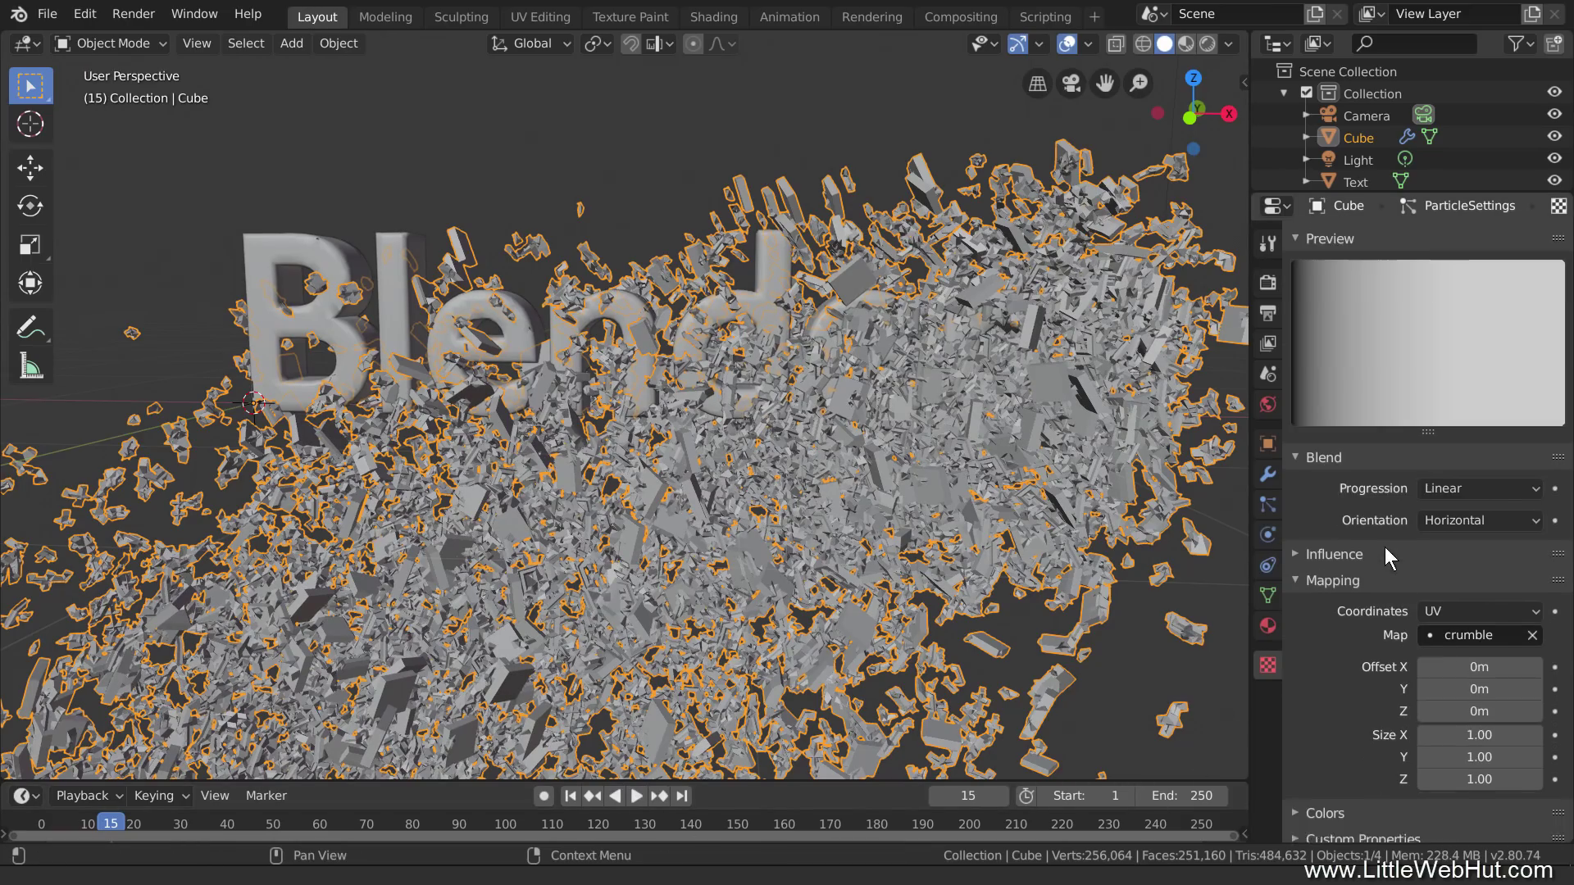
left_click(1299, 805)
scroll(1369, 642, "down", 4)
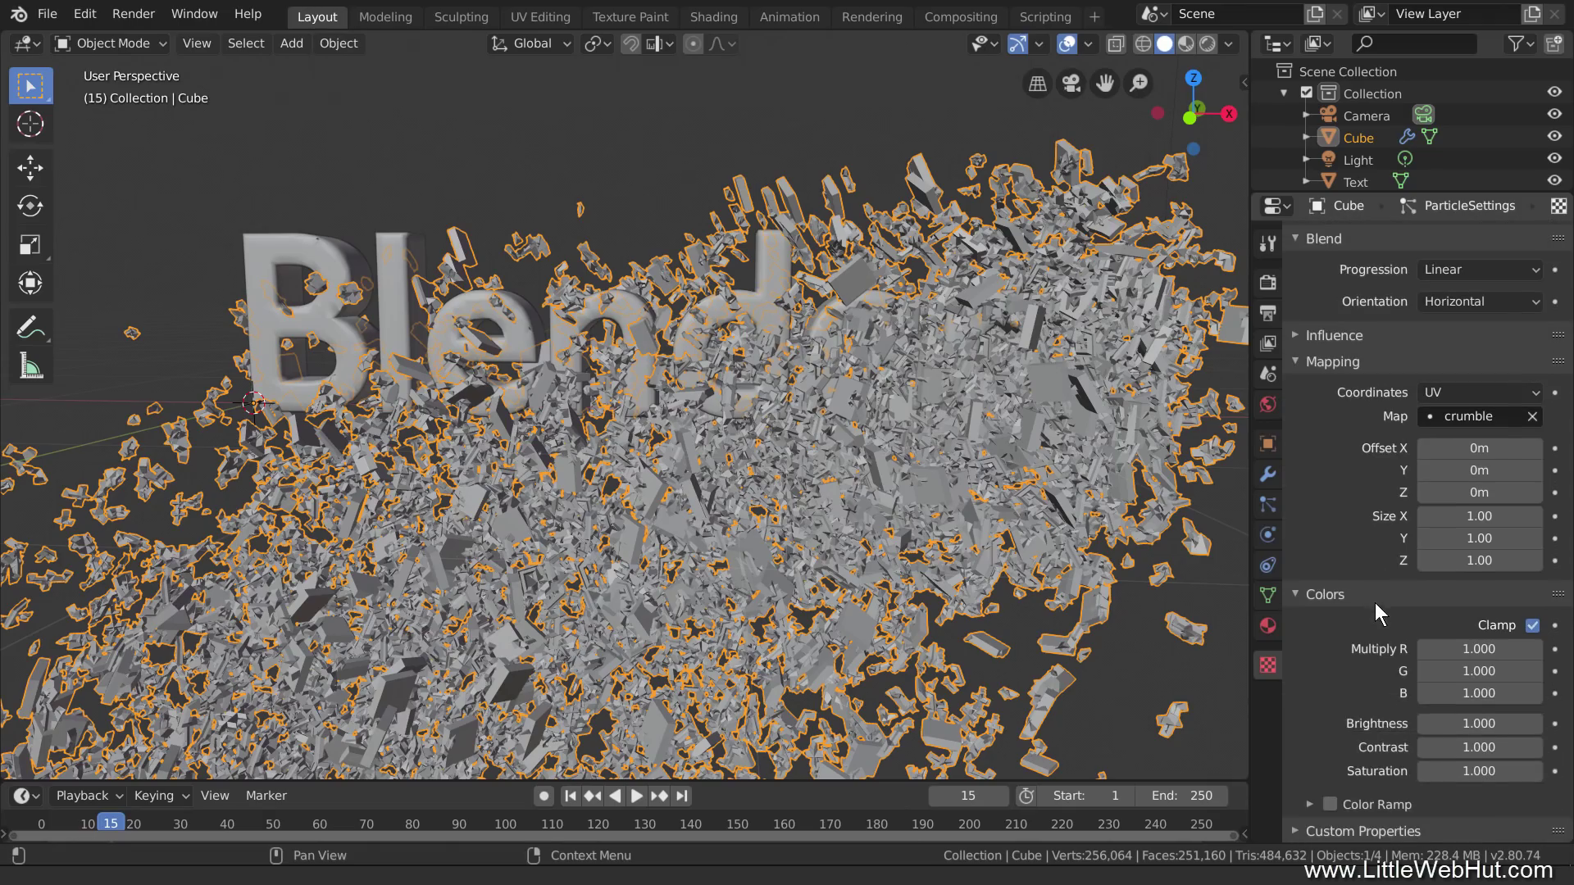
left_click(1311, 804)
scroll(1312, 656, "down", 3)
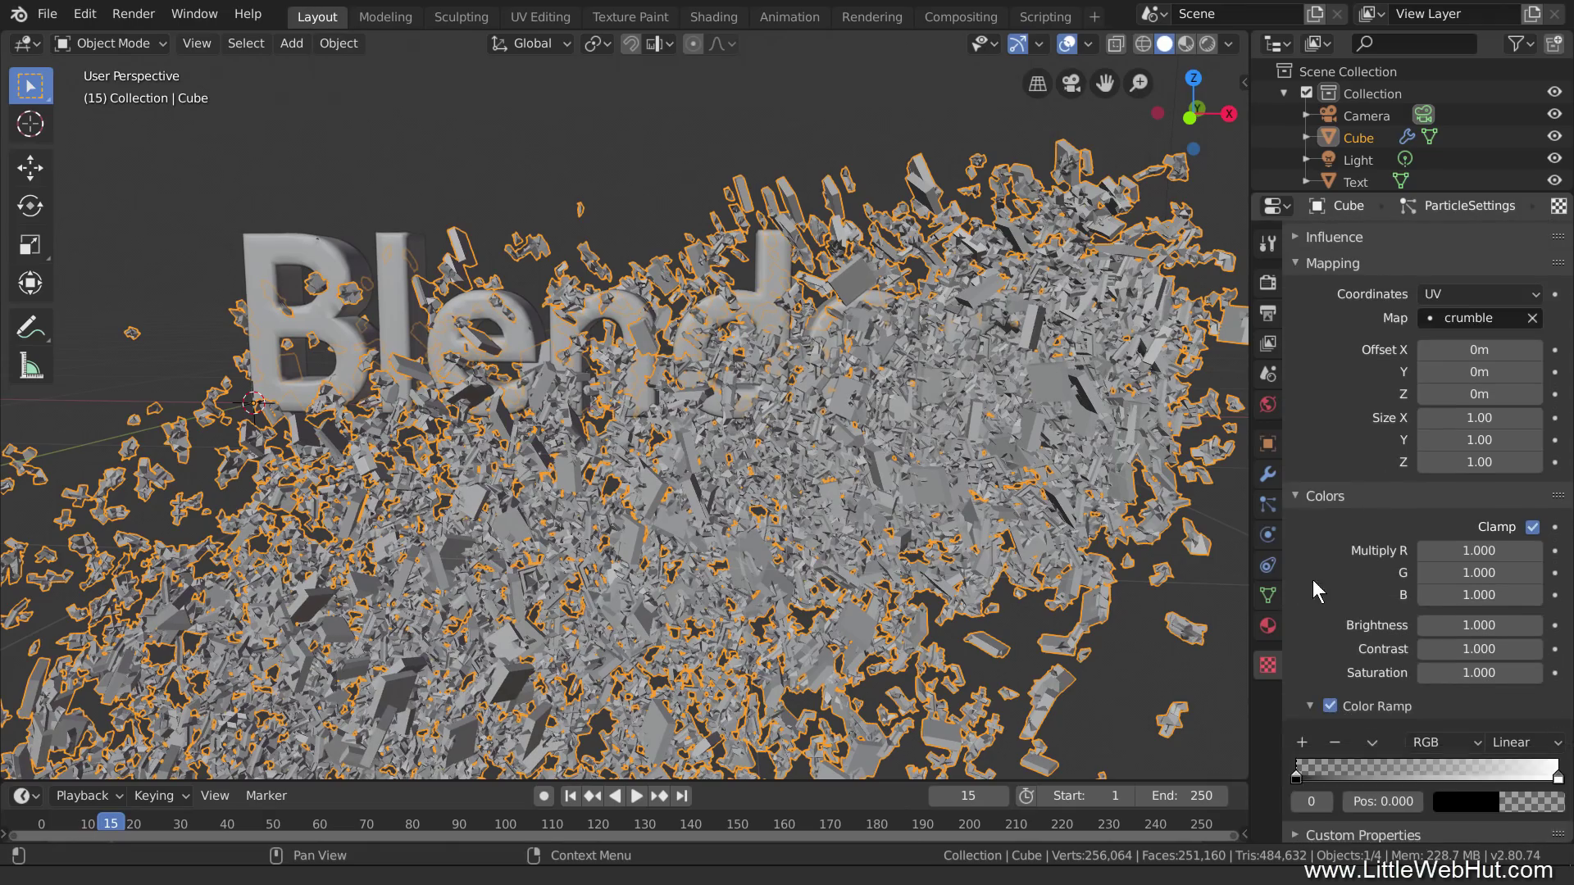
middle_click_drag(1313, 580, 1316, 560)
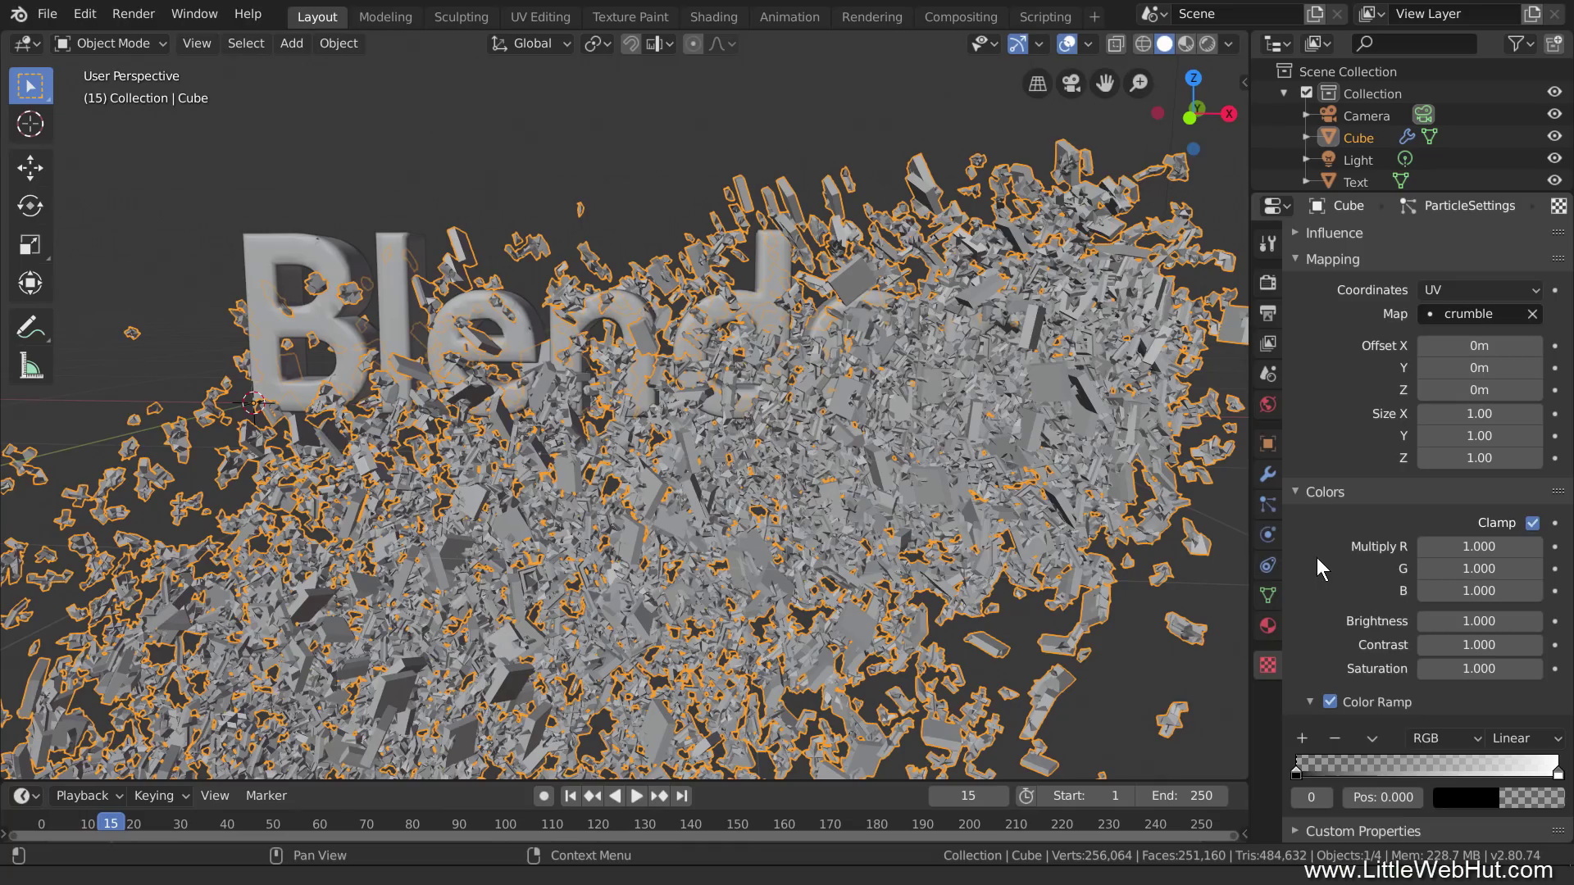
Step: Flip the texture's color ramp and replay the explosion from the first frame
left_click(1373, 737)
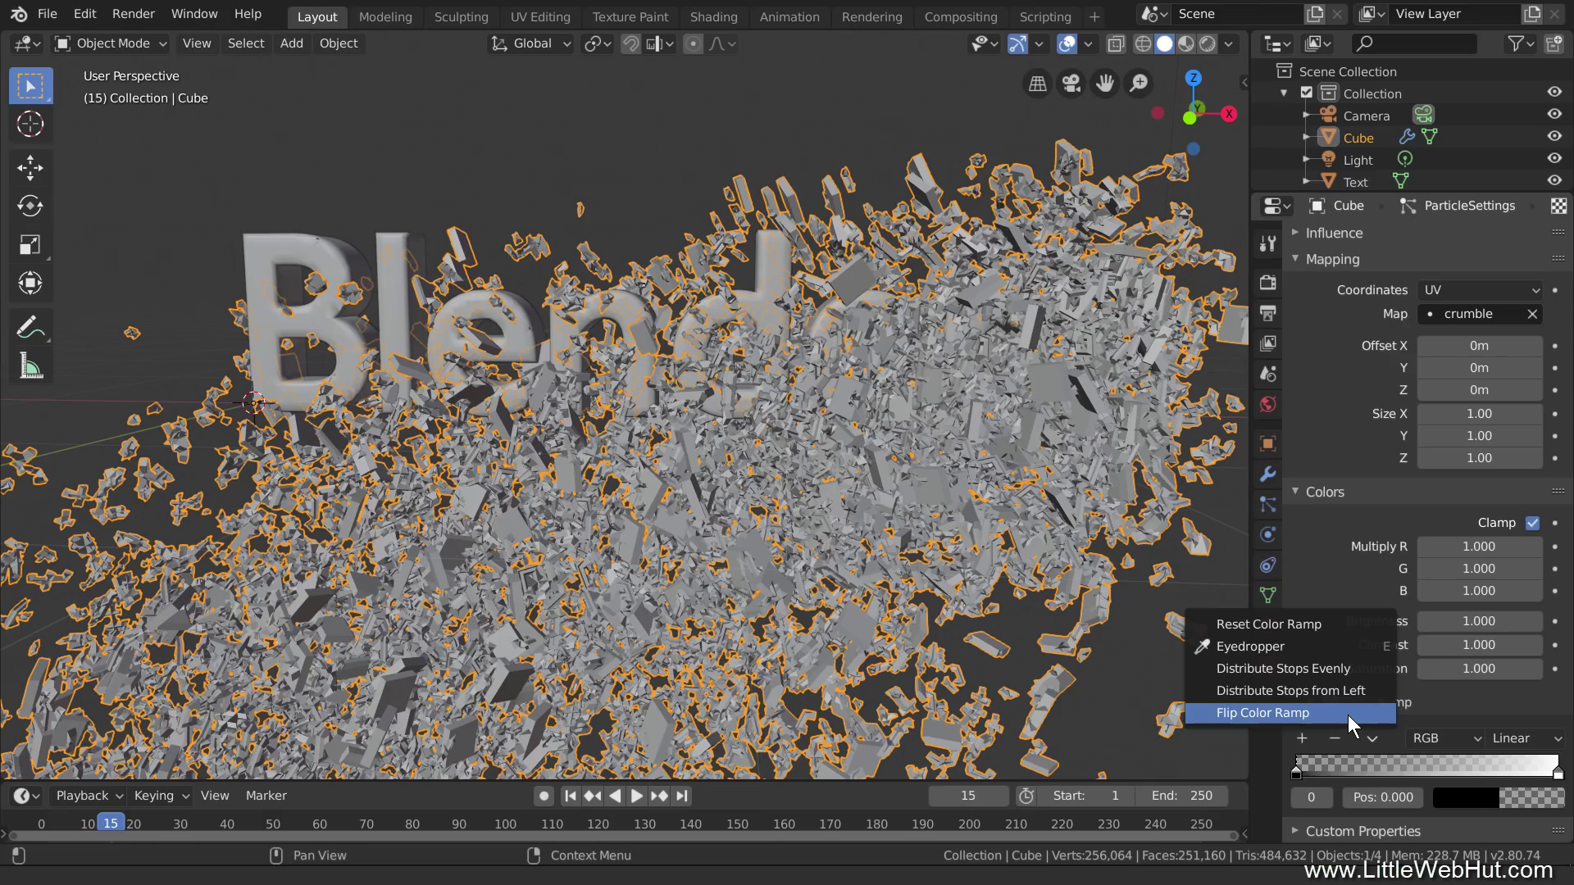
left_click(1346, 713)
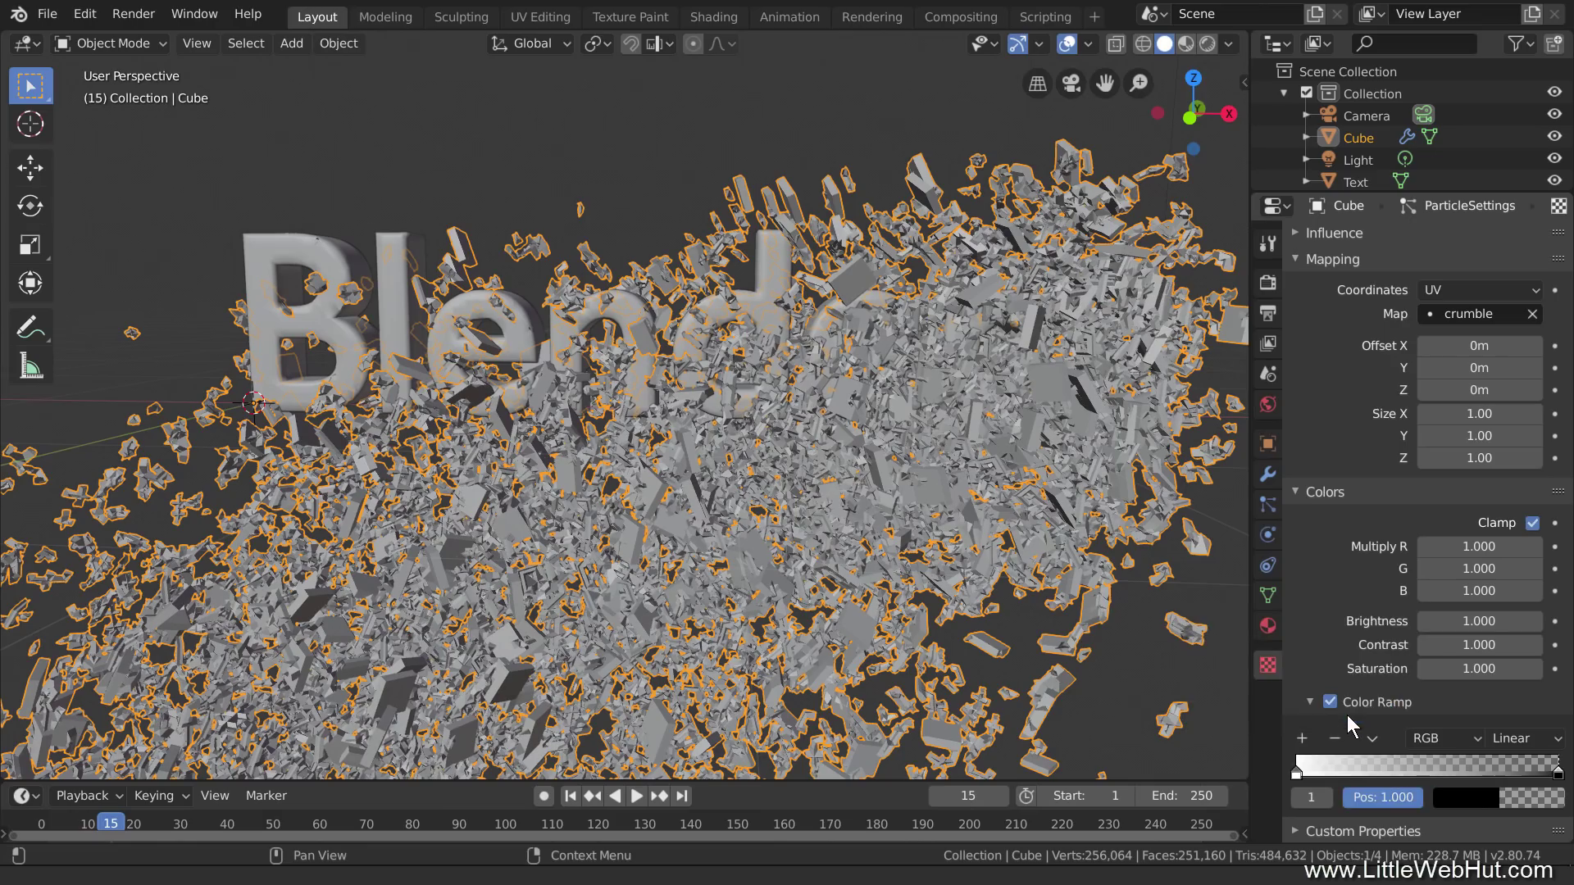
left_click(571, 796)
left_click(633, 789)
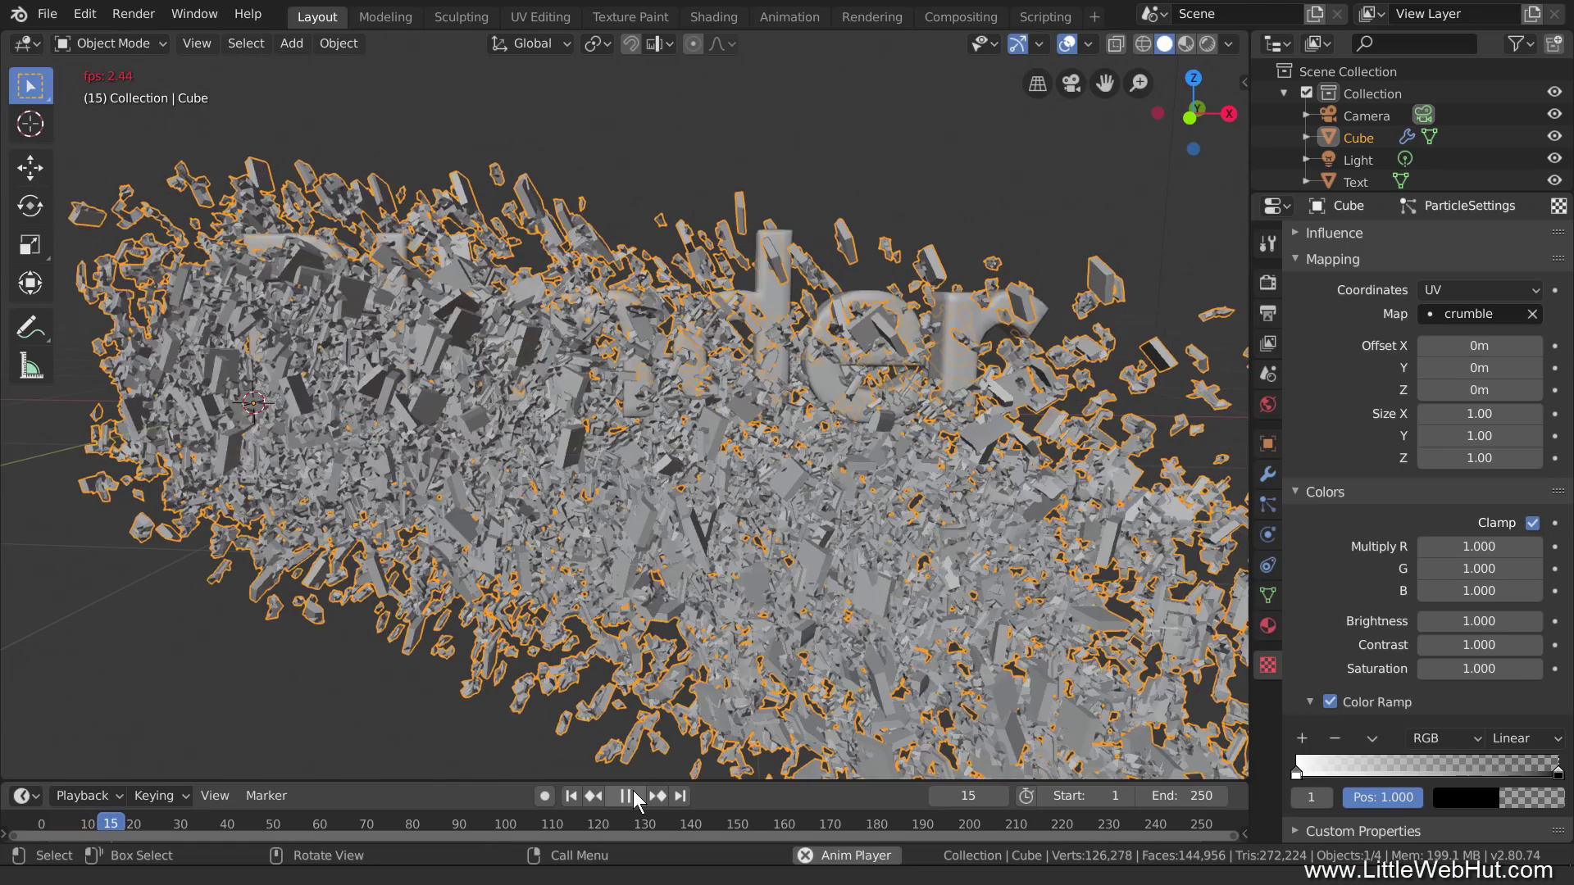
left_click(633, 796)
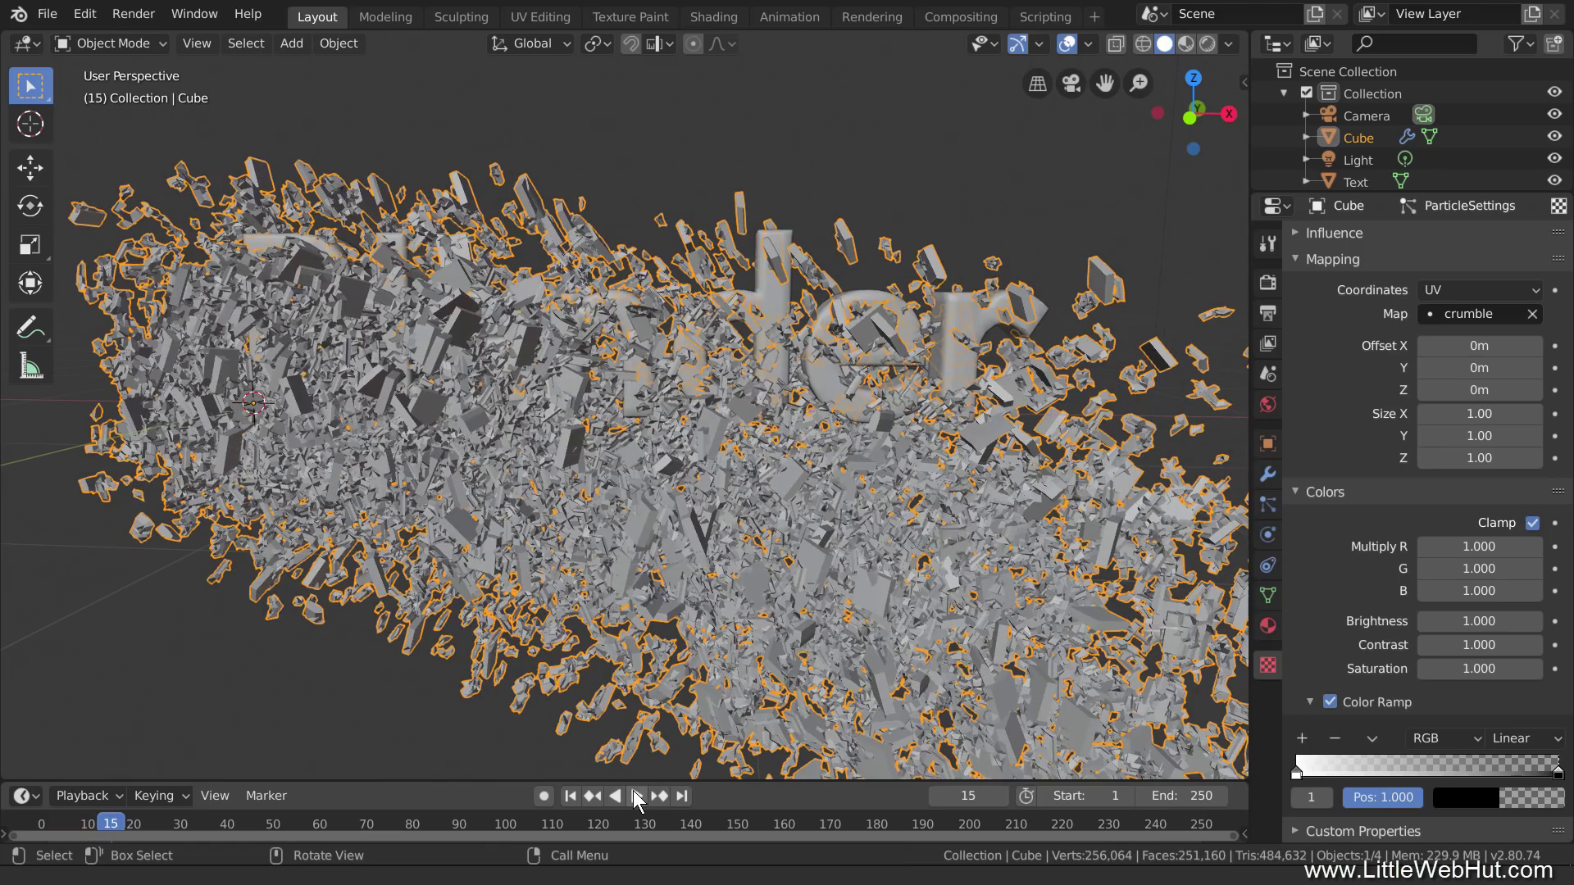
Step: Flip the color ramp back to its original direction and return the animation to the first frame
left_click(1370, 732)
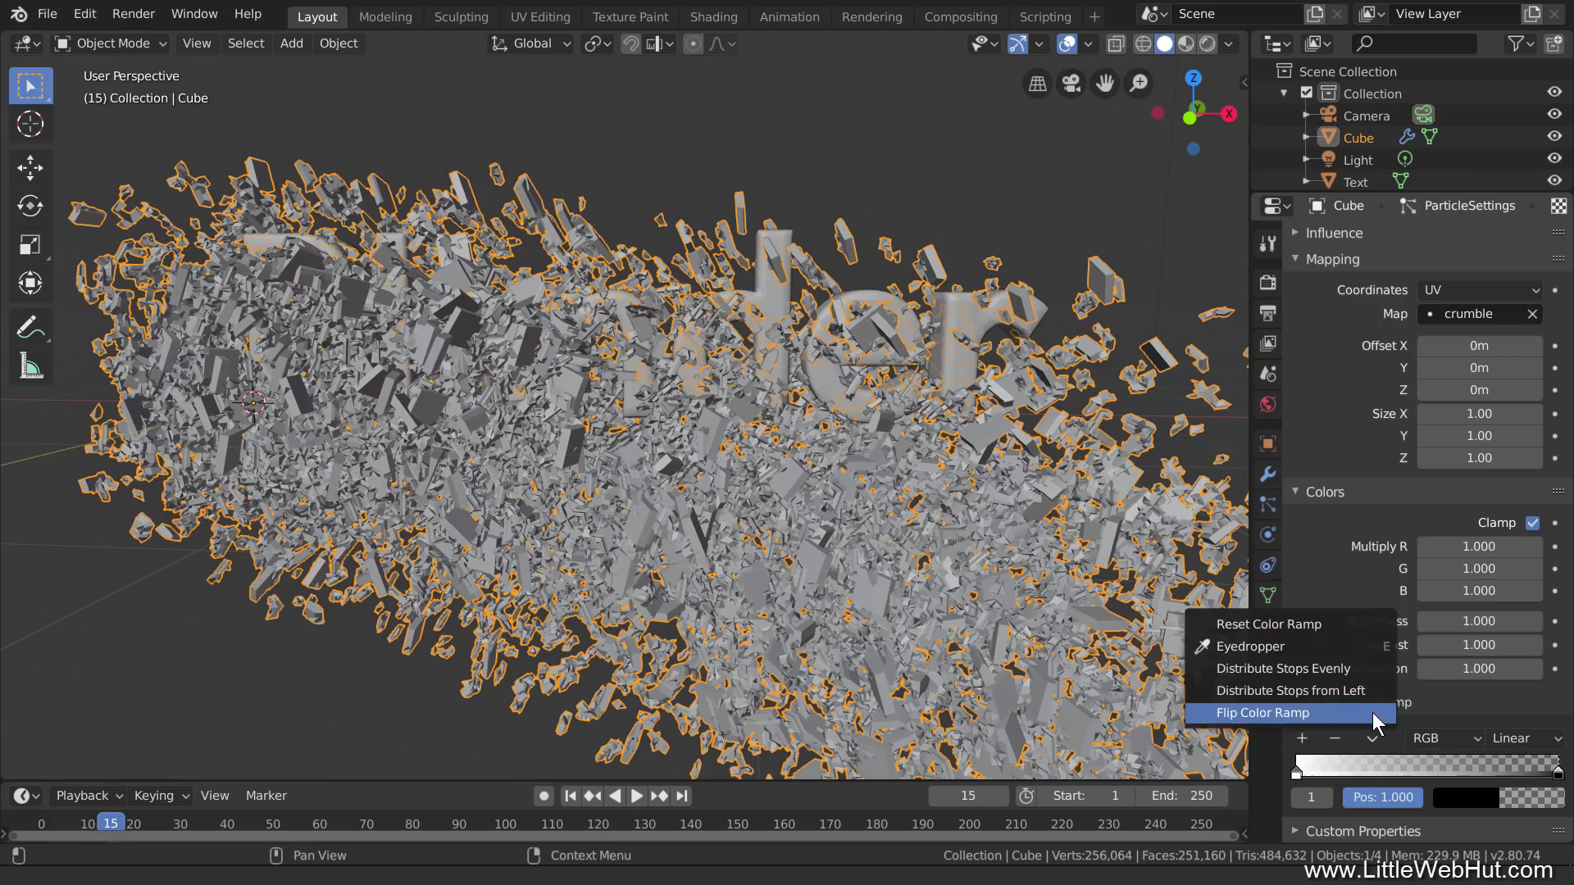
left_click(1374, 714)
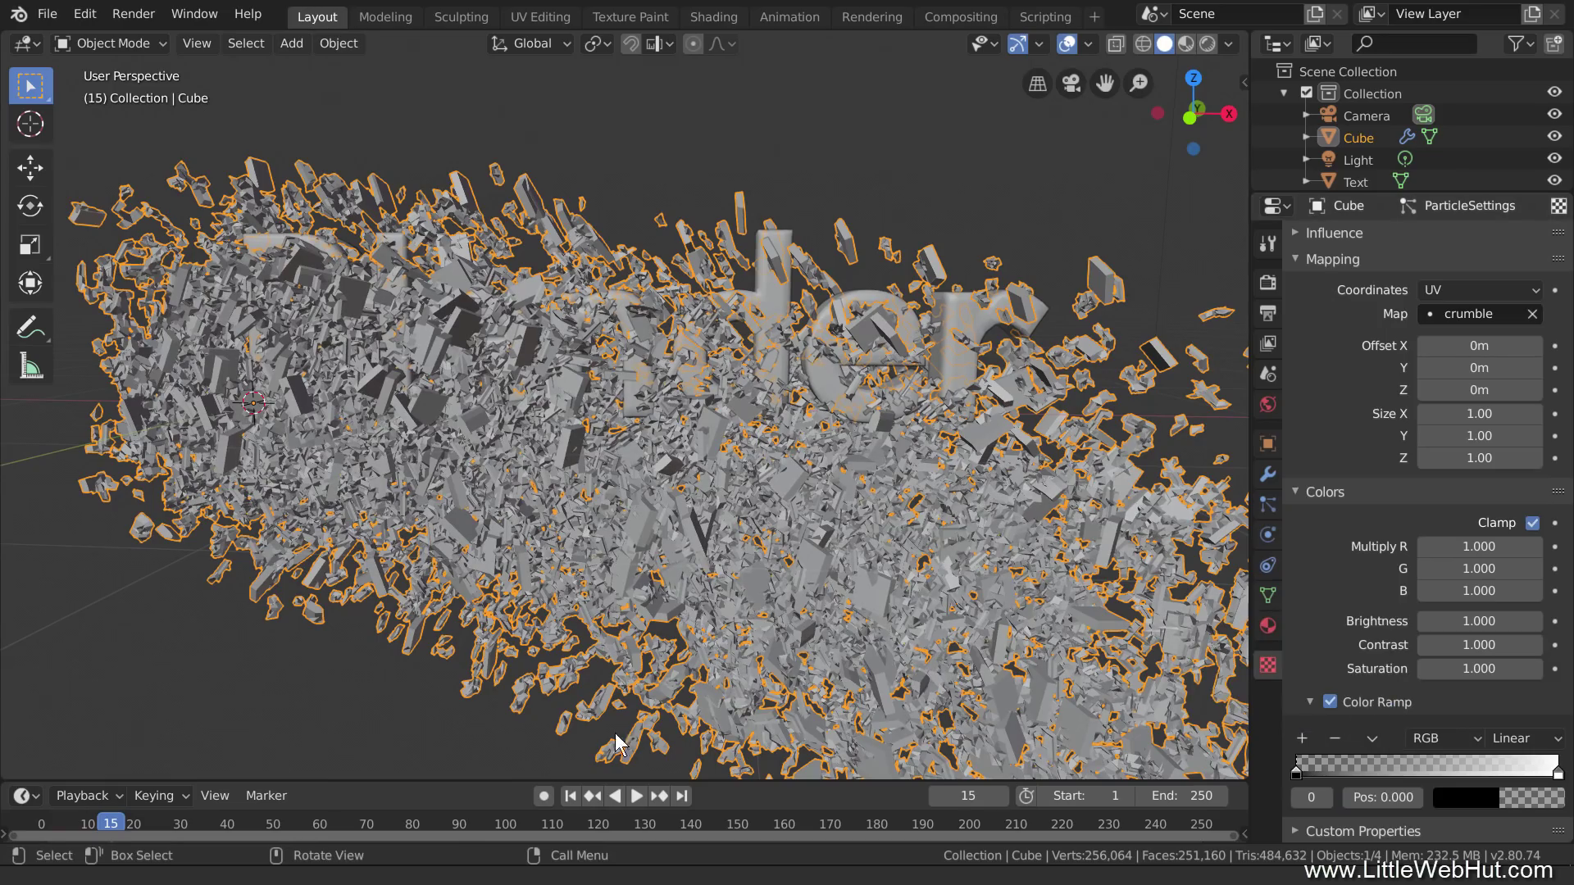
left_click(571, 796)
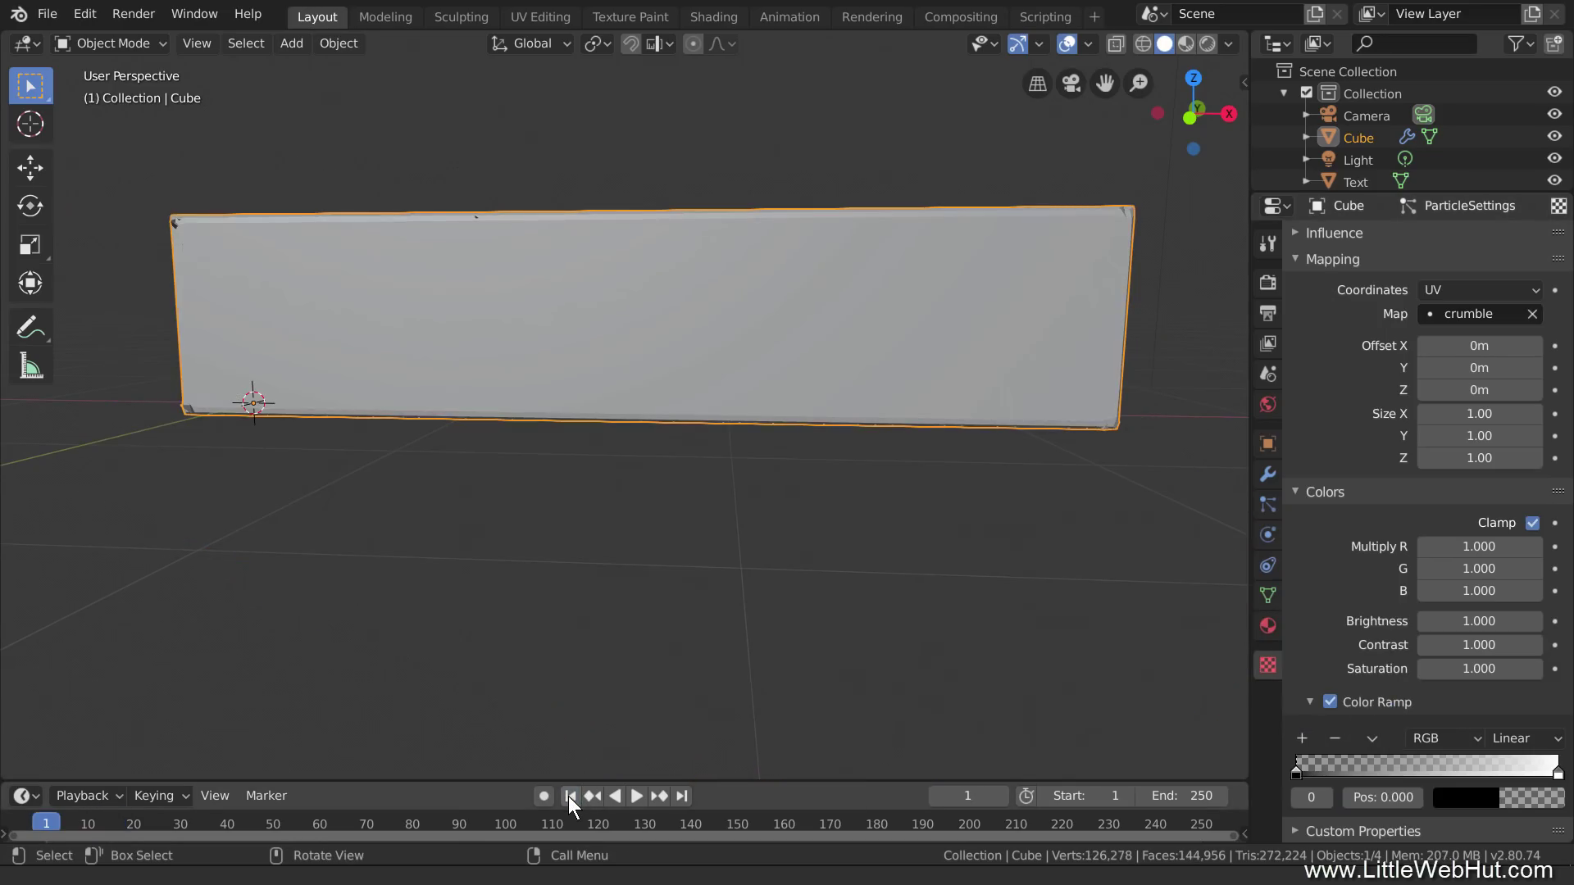
Step: Add a mesh plane at the world origin as the ground beneath the block
key("shift+a")
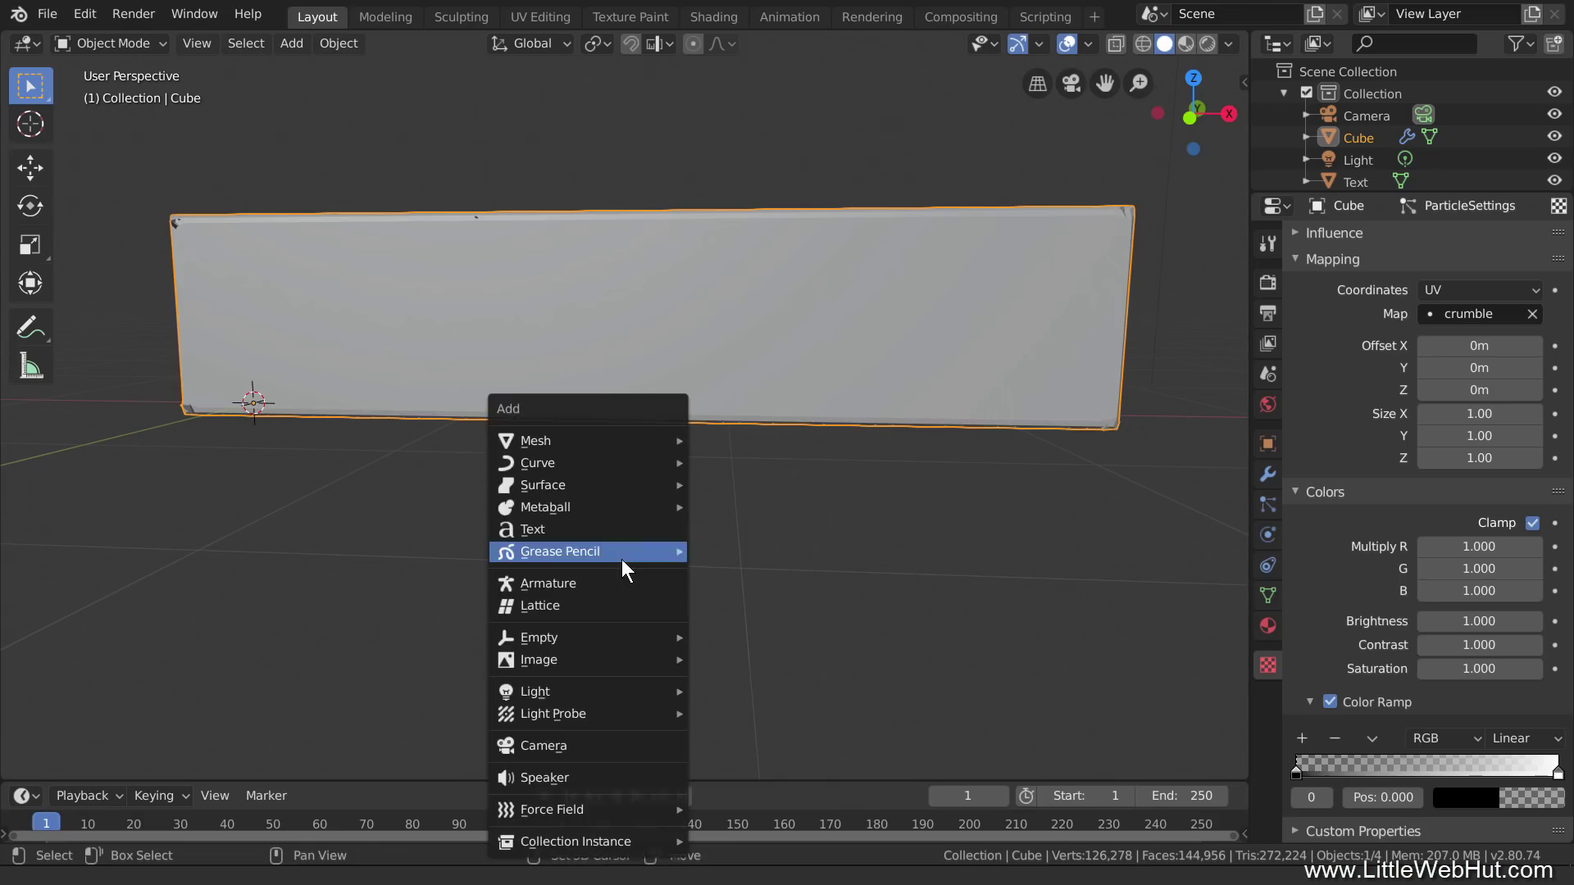
mouse_move(637, 440)
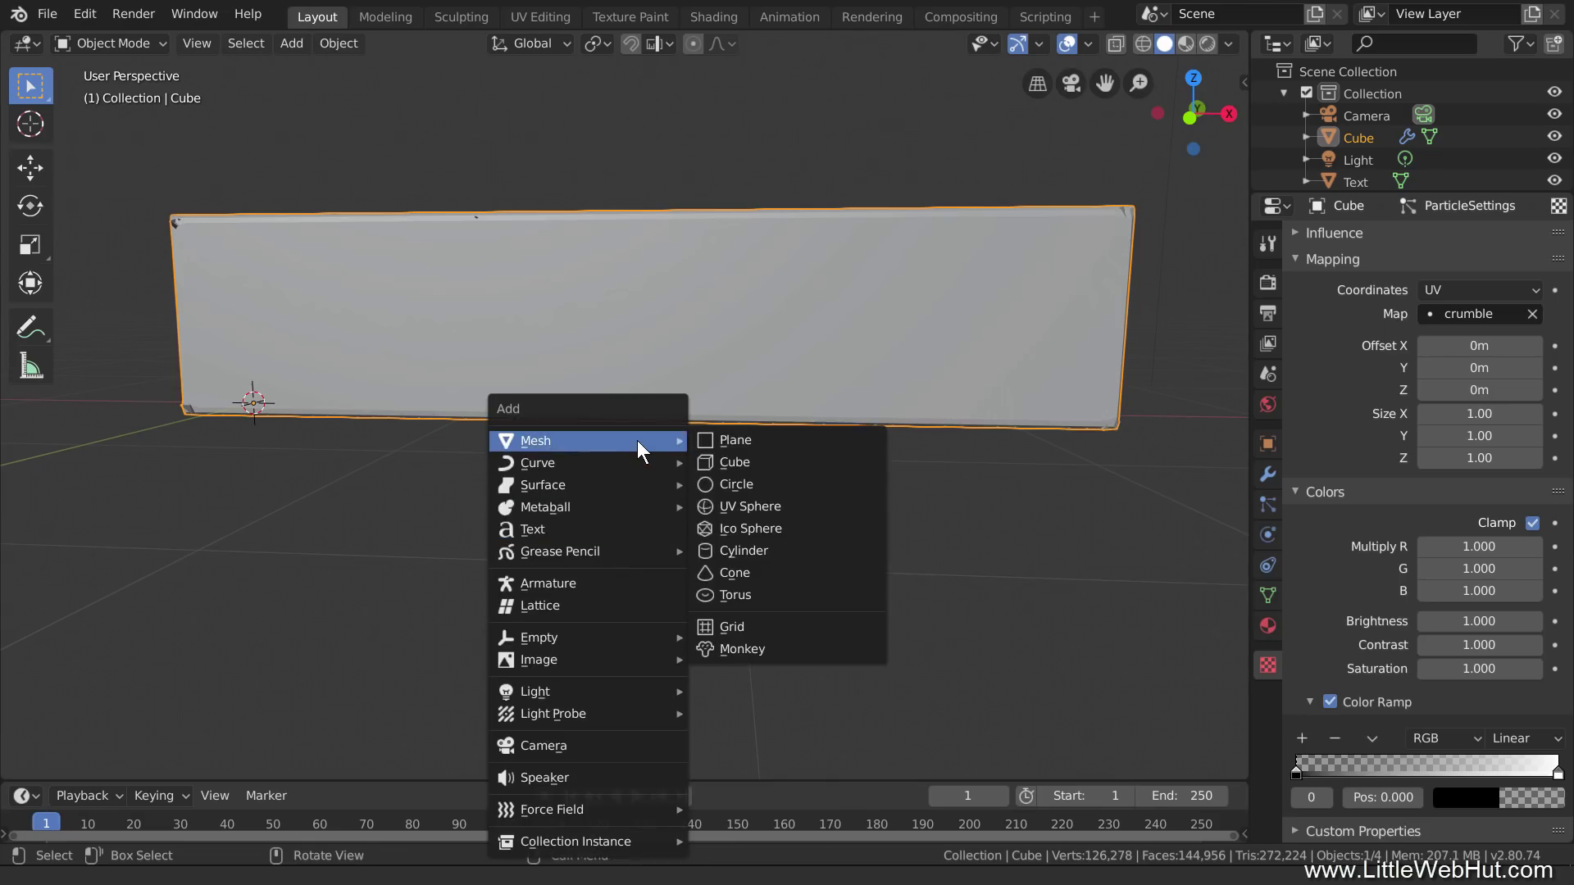
left_click(771, 441)
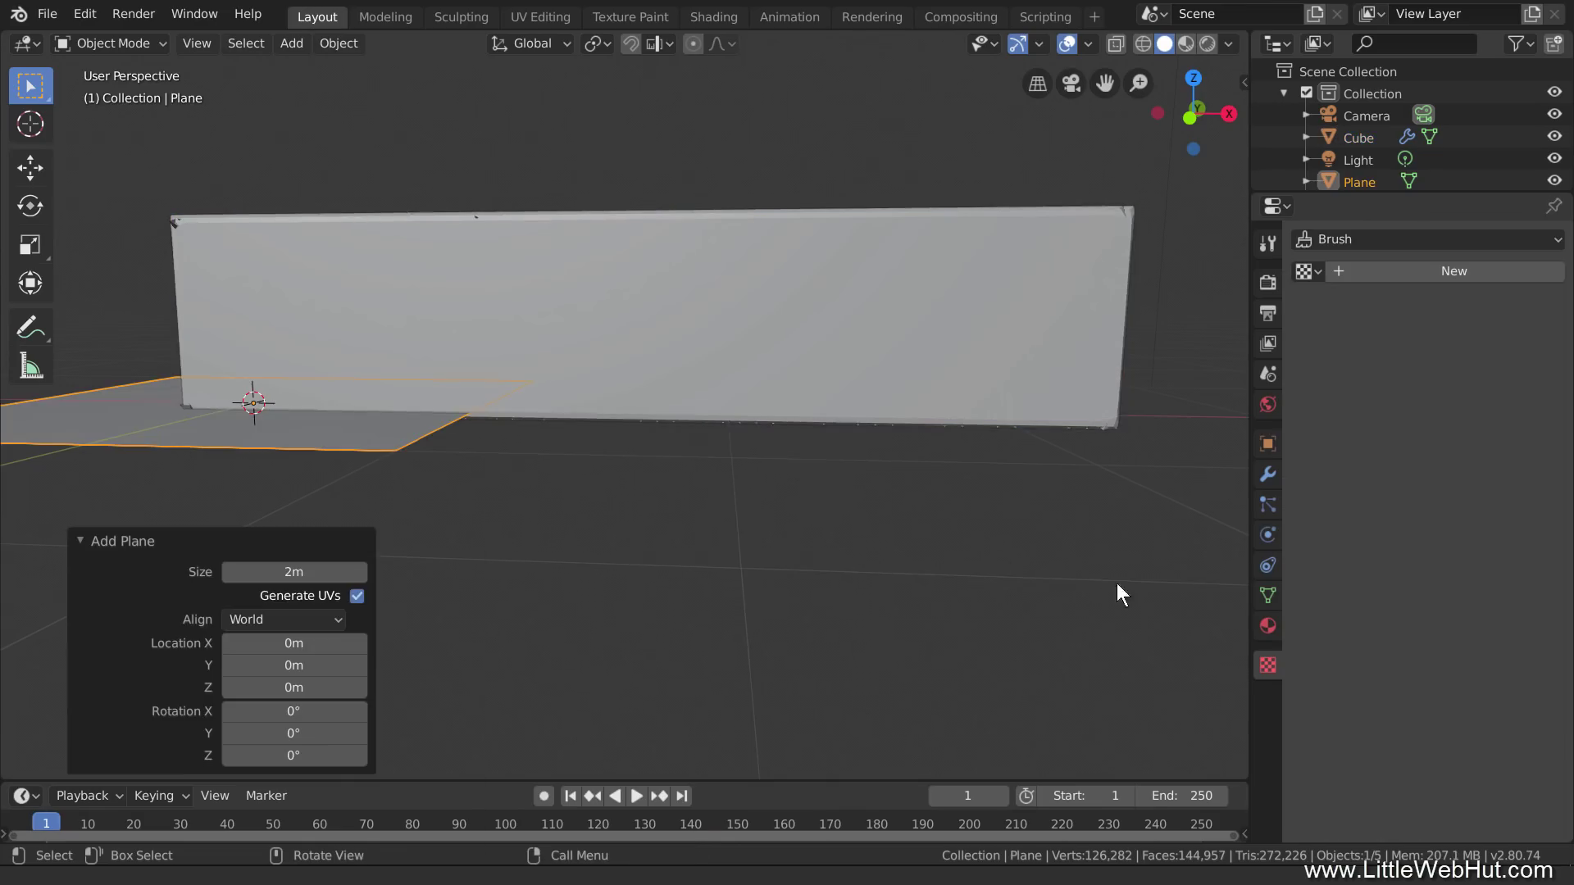
Step: Give the plane a new material and set its base color to hex E76F00
left_click(1264, 625)
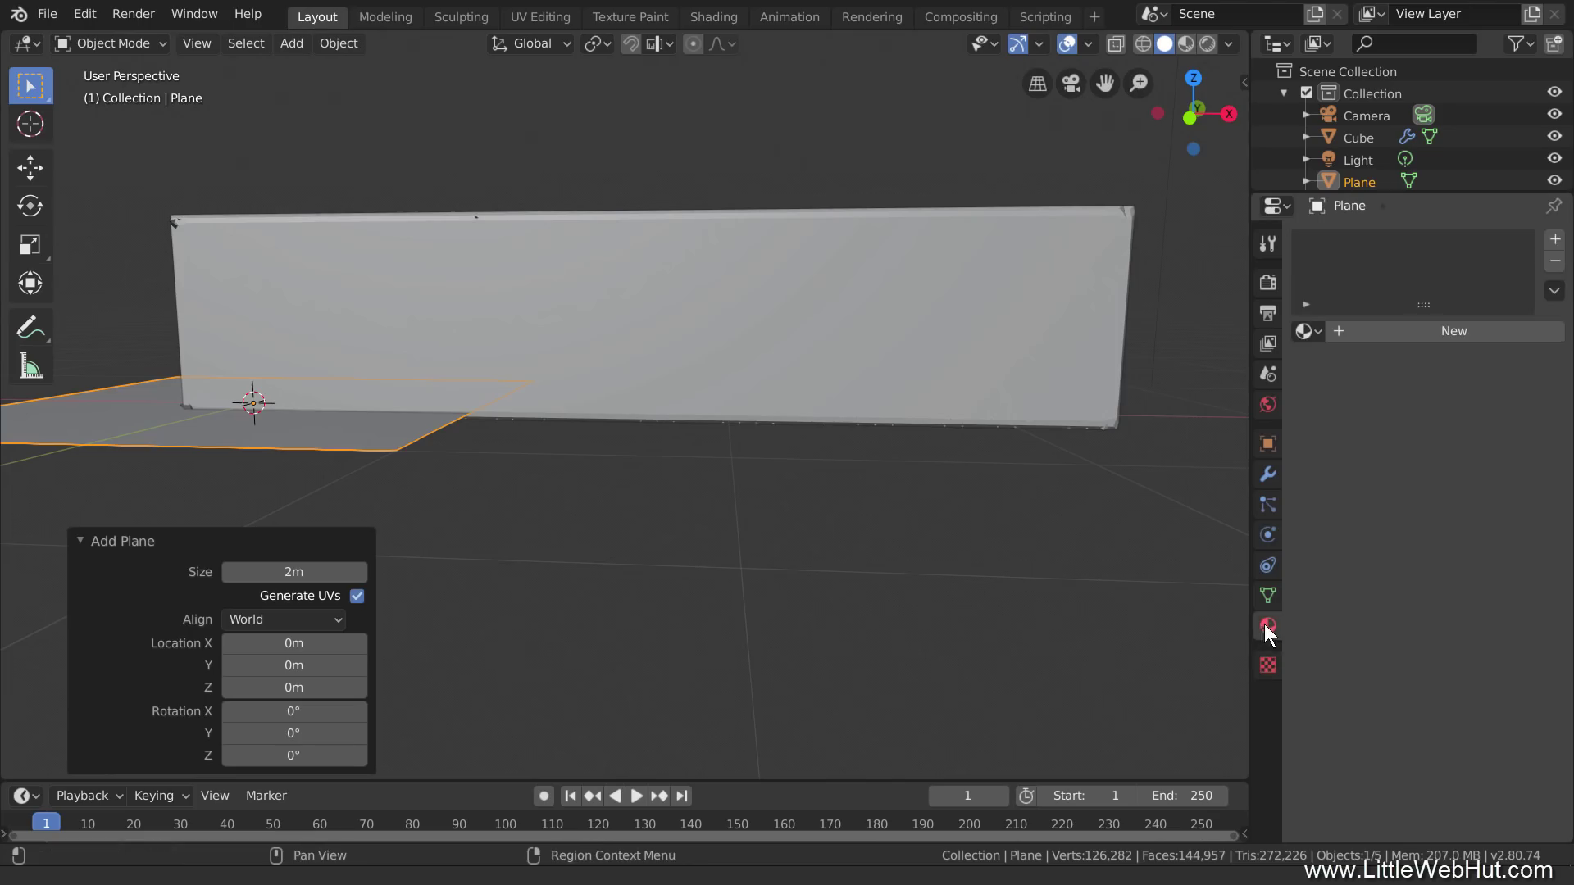
left_click(1375, 332)
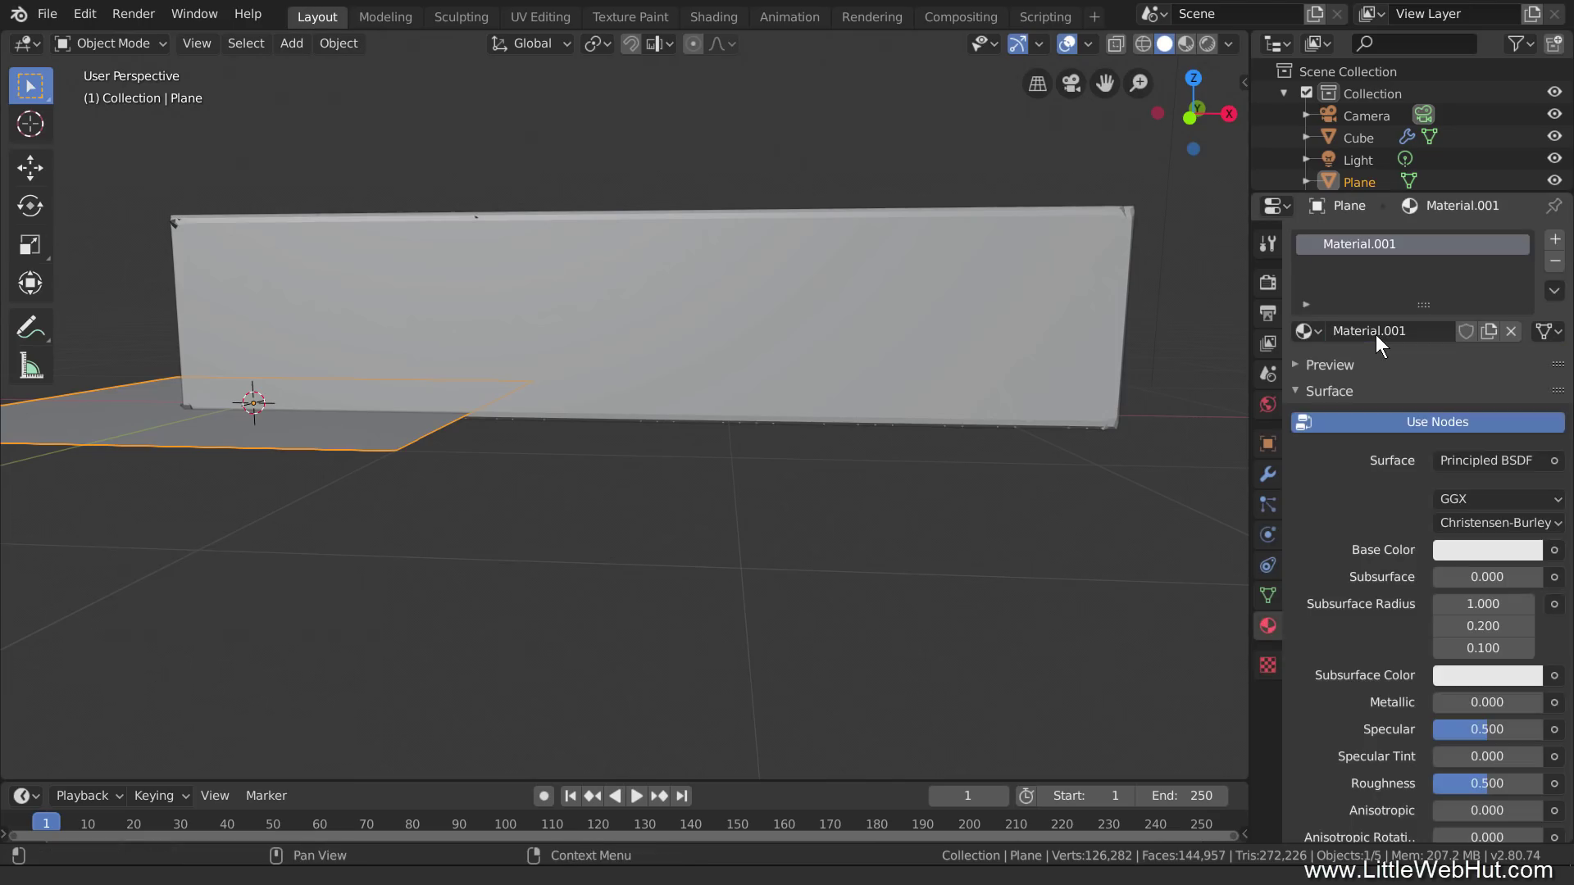
left_click(1472, 549)
left_click(1495, 415)
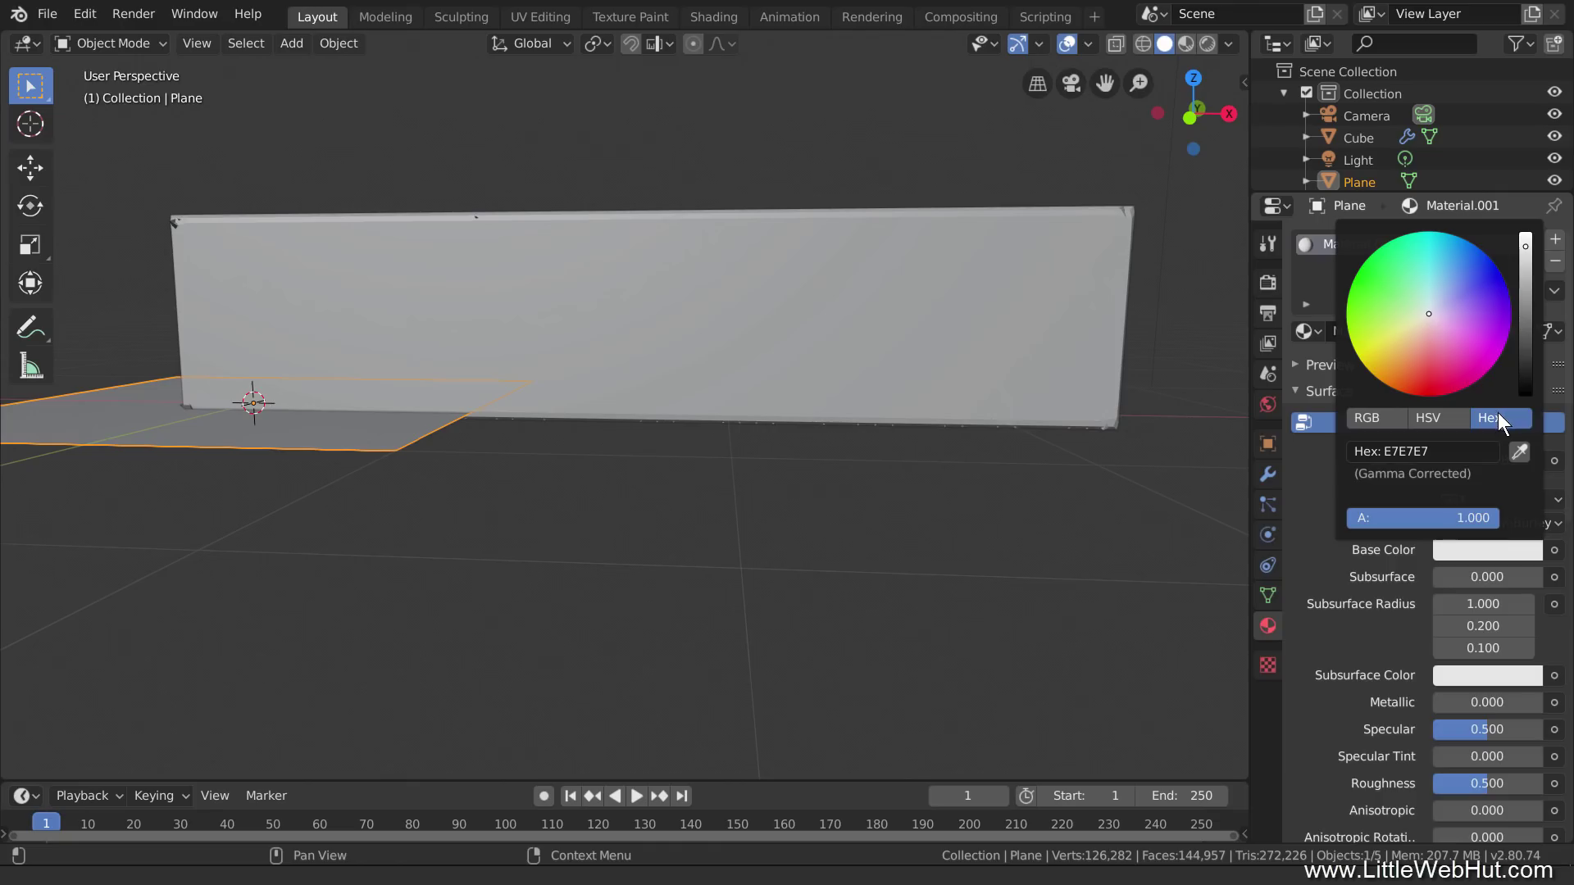
left_click(1463, 446)
type("e7")
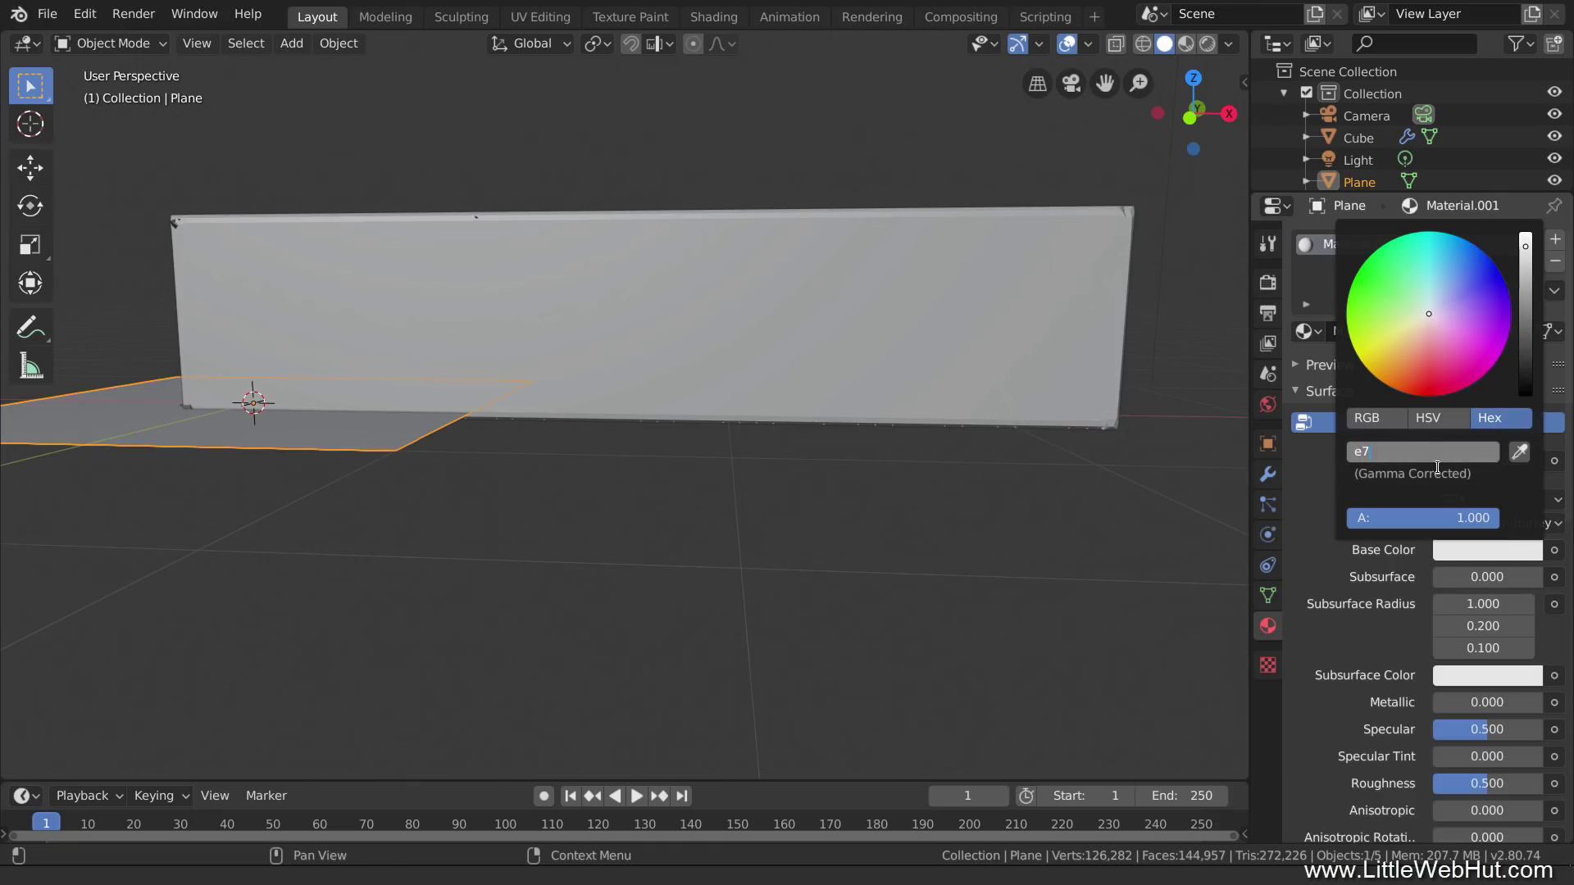
type("6f00")
key("Return")
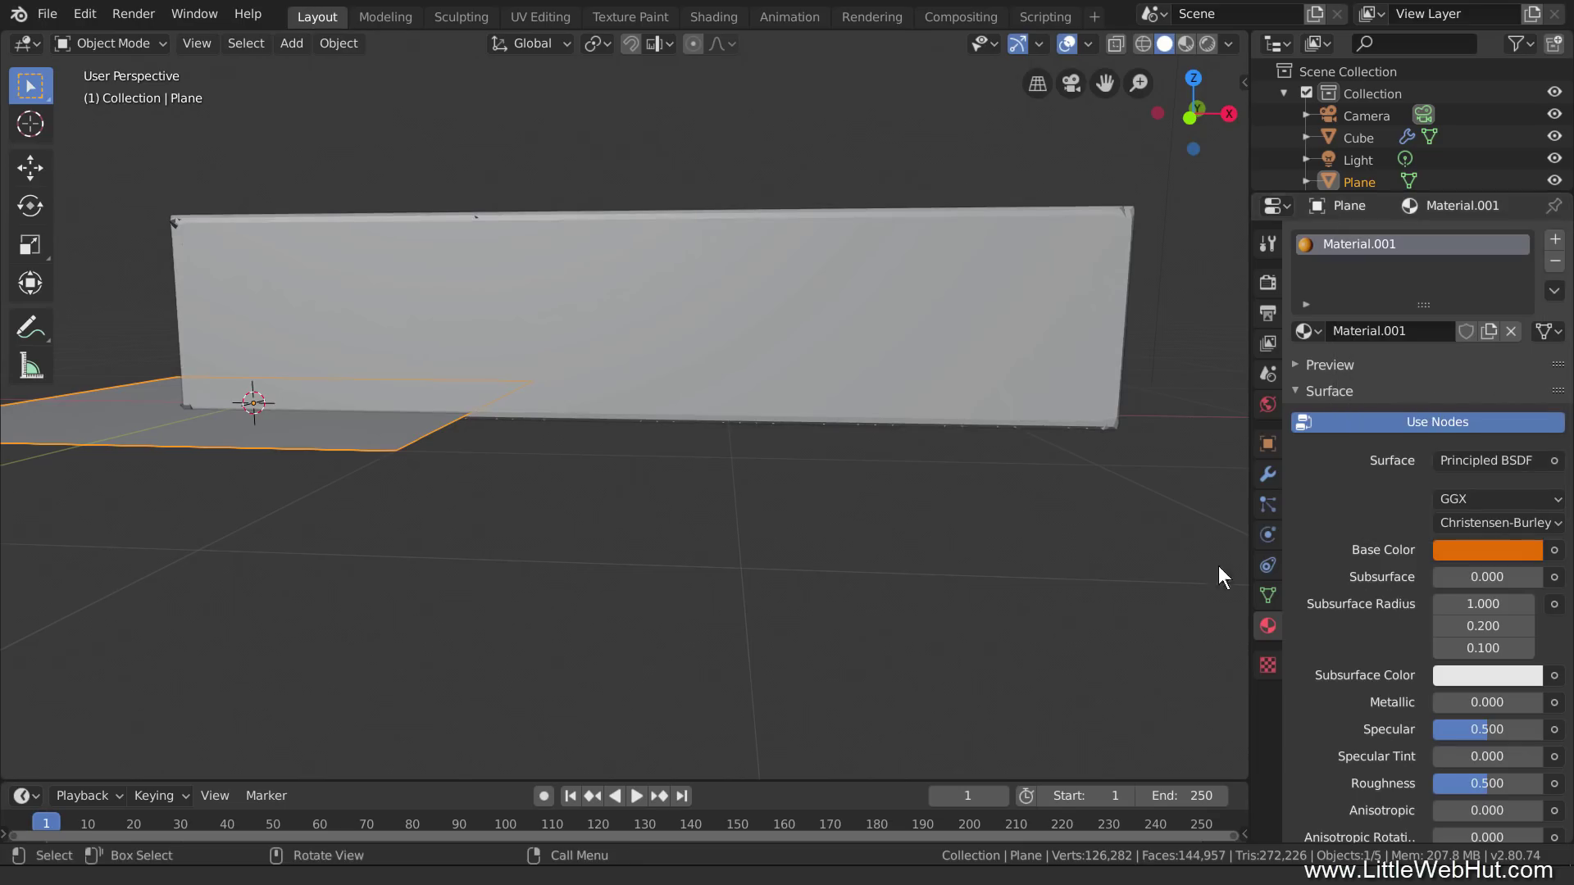
Step: Scale the plane up by a factor of 100
type("s")
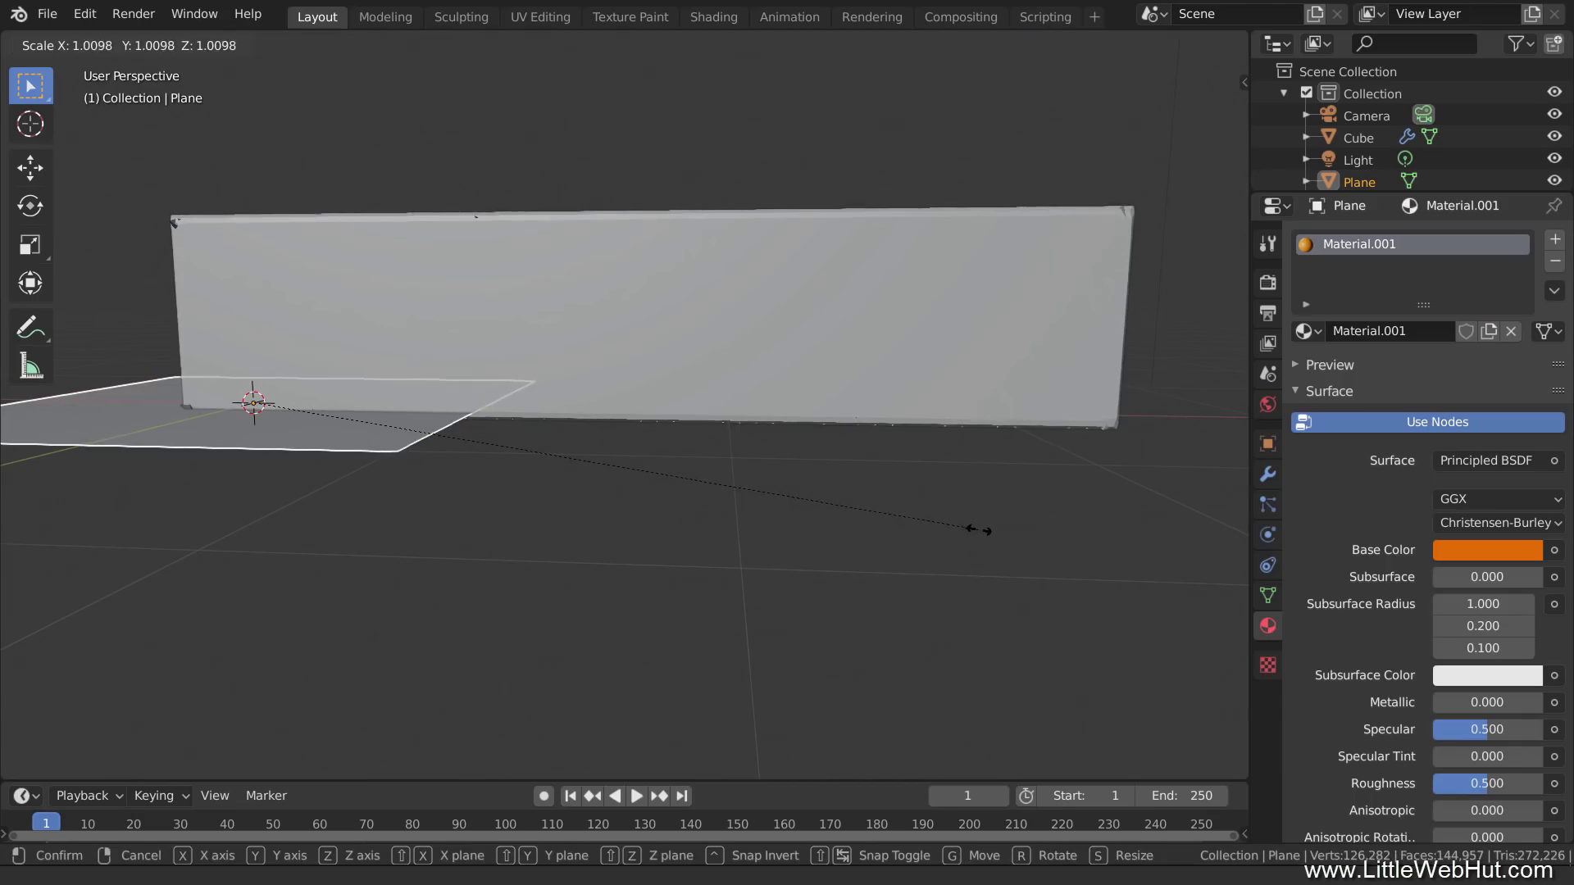
type("100")
key("Return")
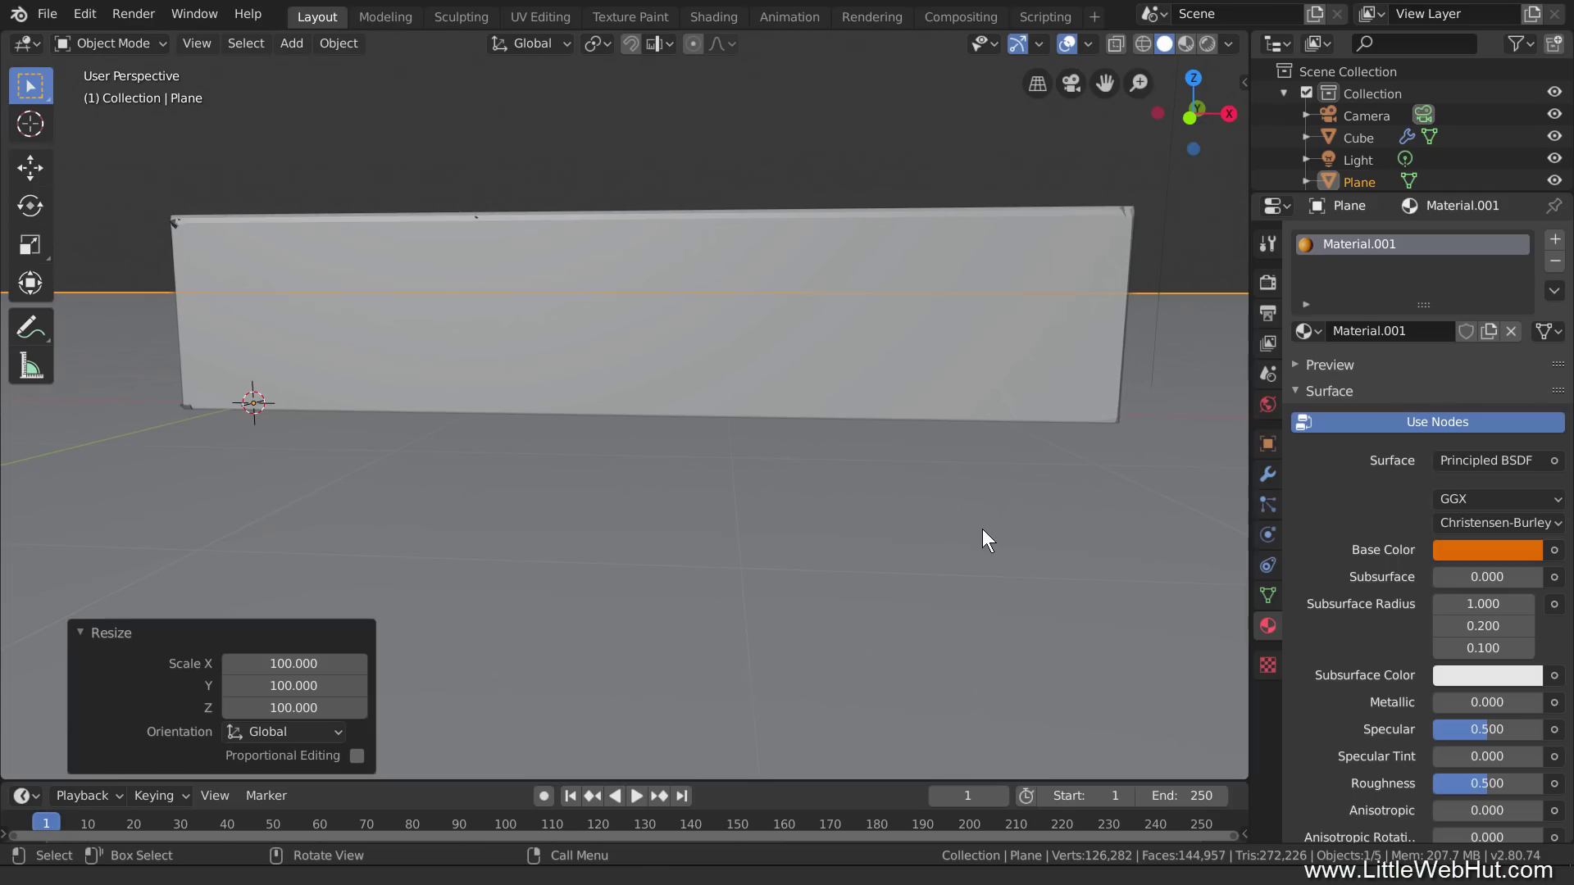
Step: In the front view, lower the plane about 0.016 m along Z to the underside of the block
key("KP_1")
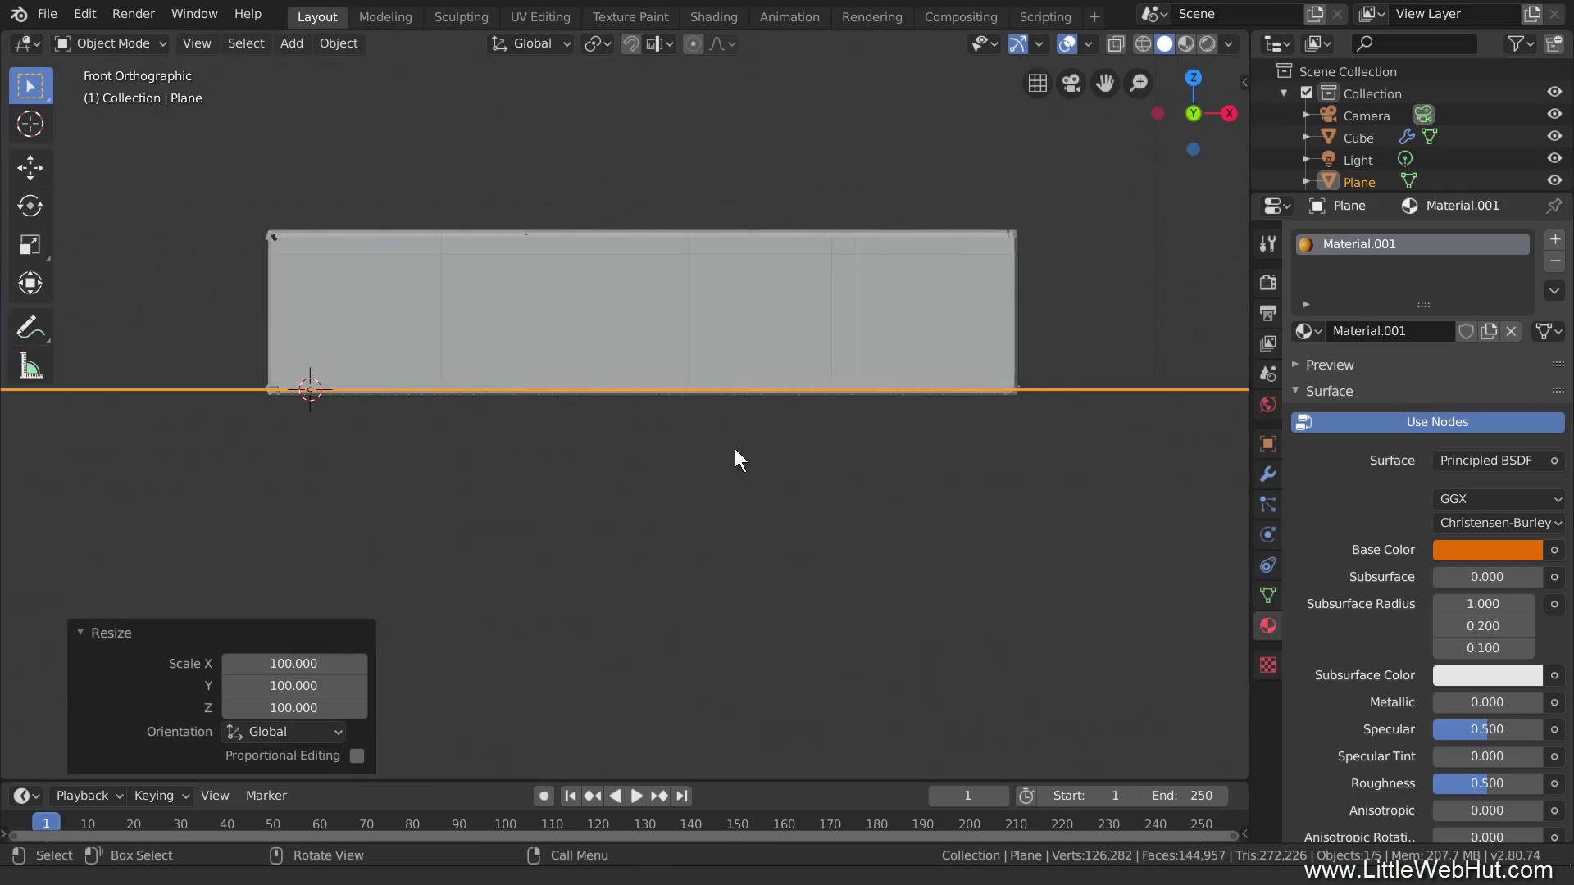
key("g")
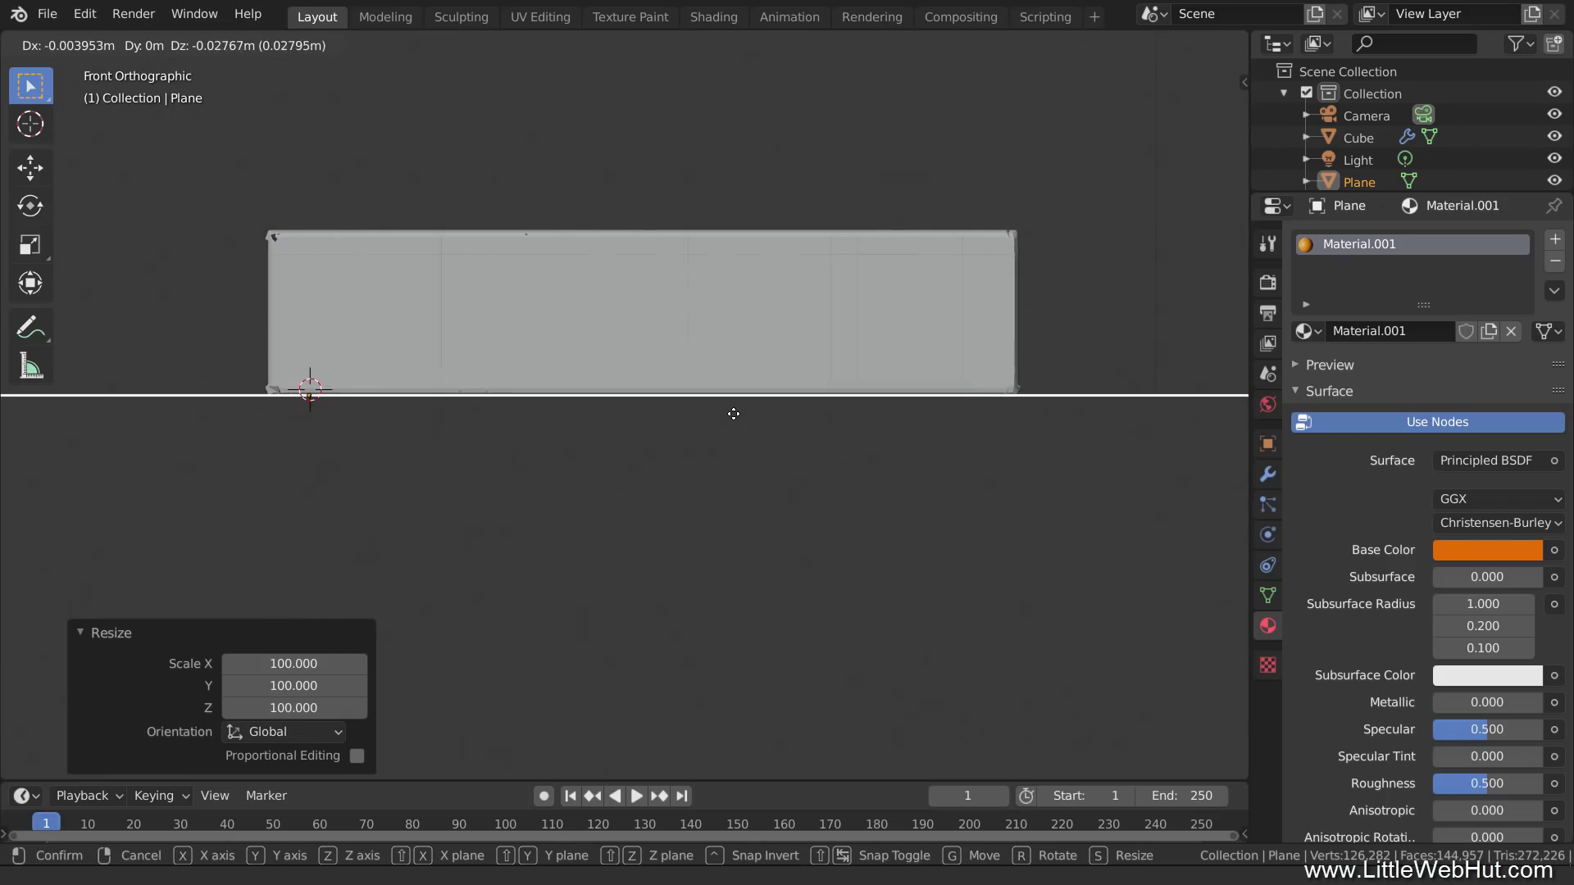
left_click(735, 413)
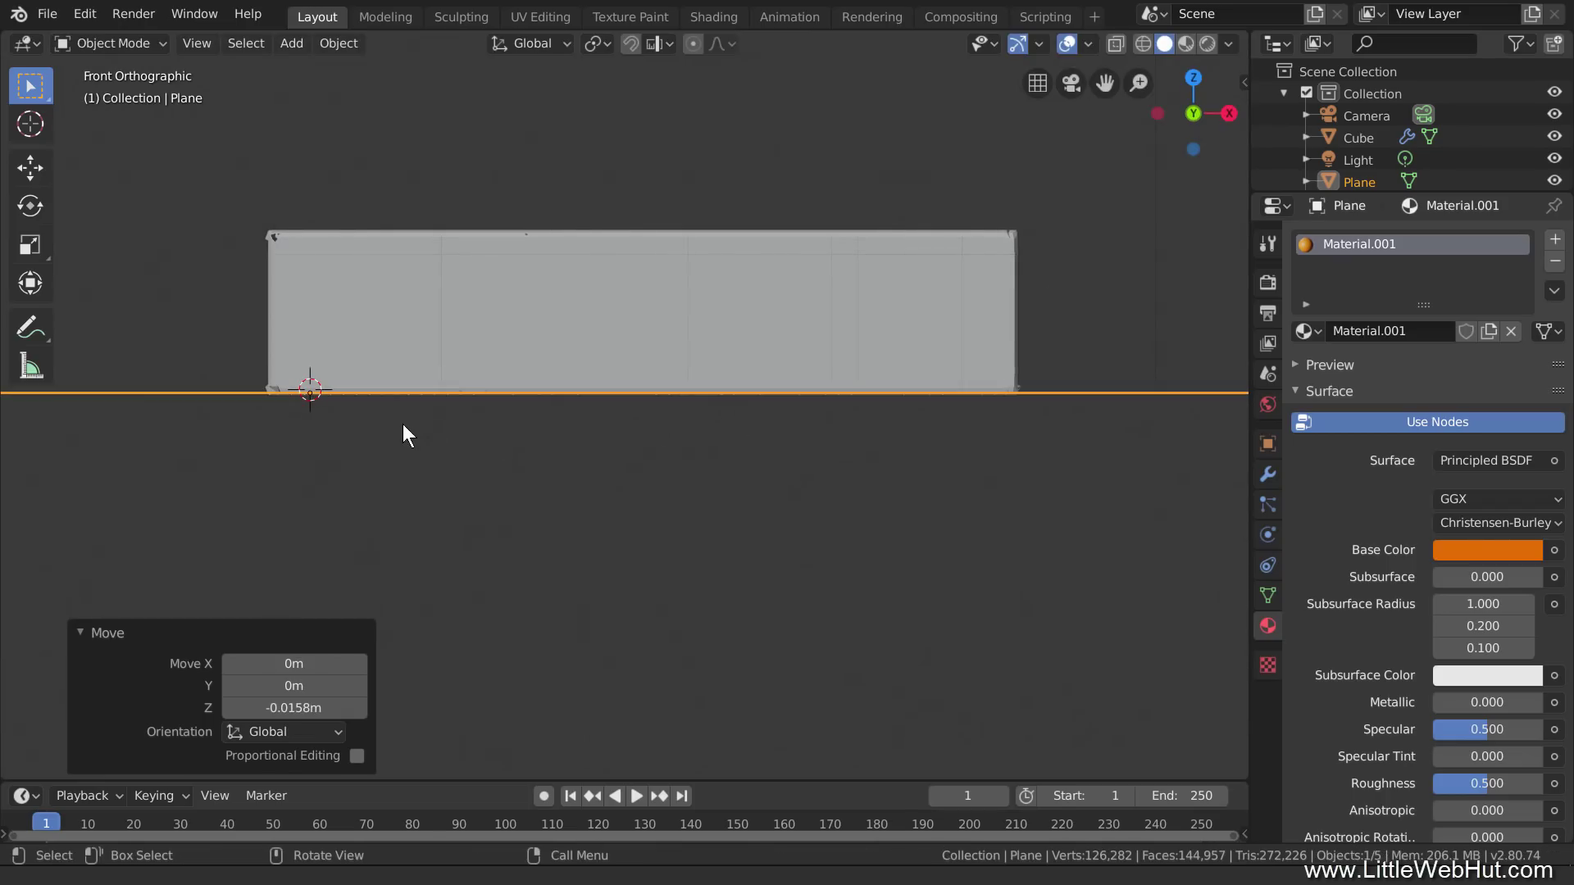
Step: Play the crumbling animation to see how the fragments meet the ground plane, and return to the first frame
middle_click_drag(401, 424, 491, 462)
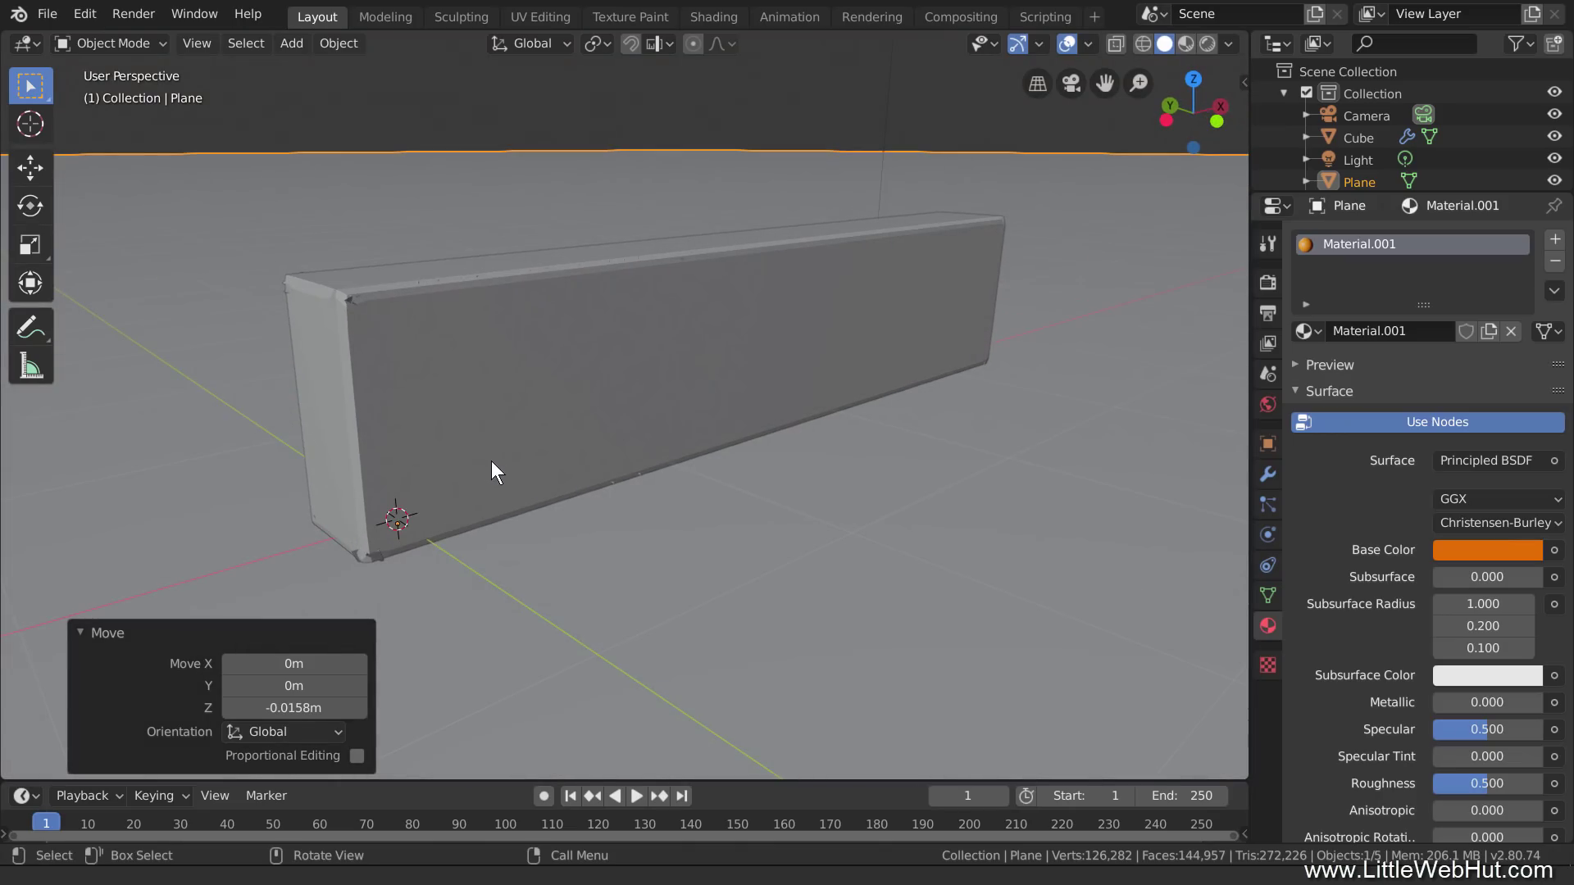
left_click(637, 795)
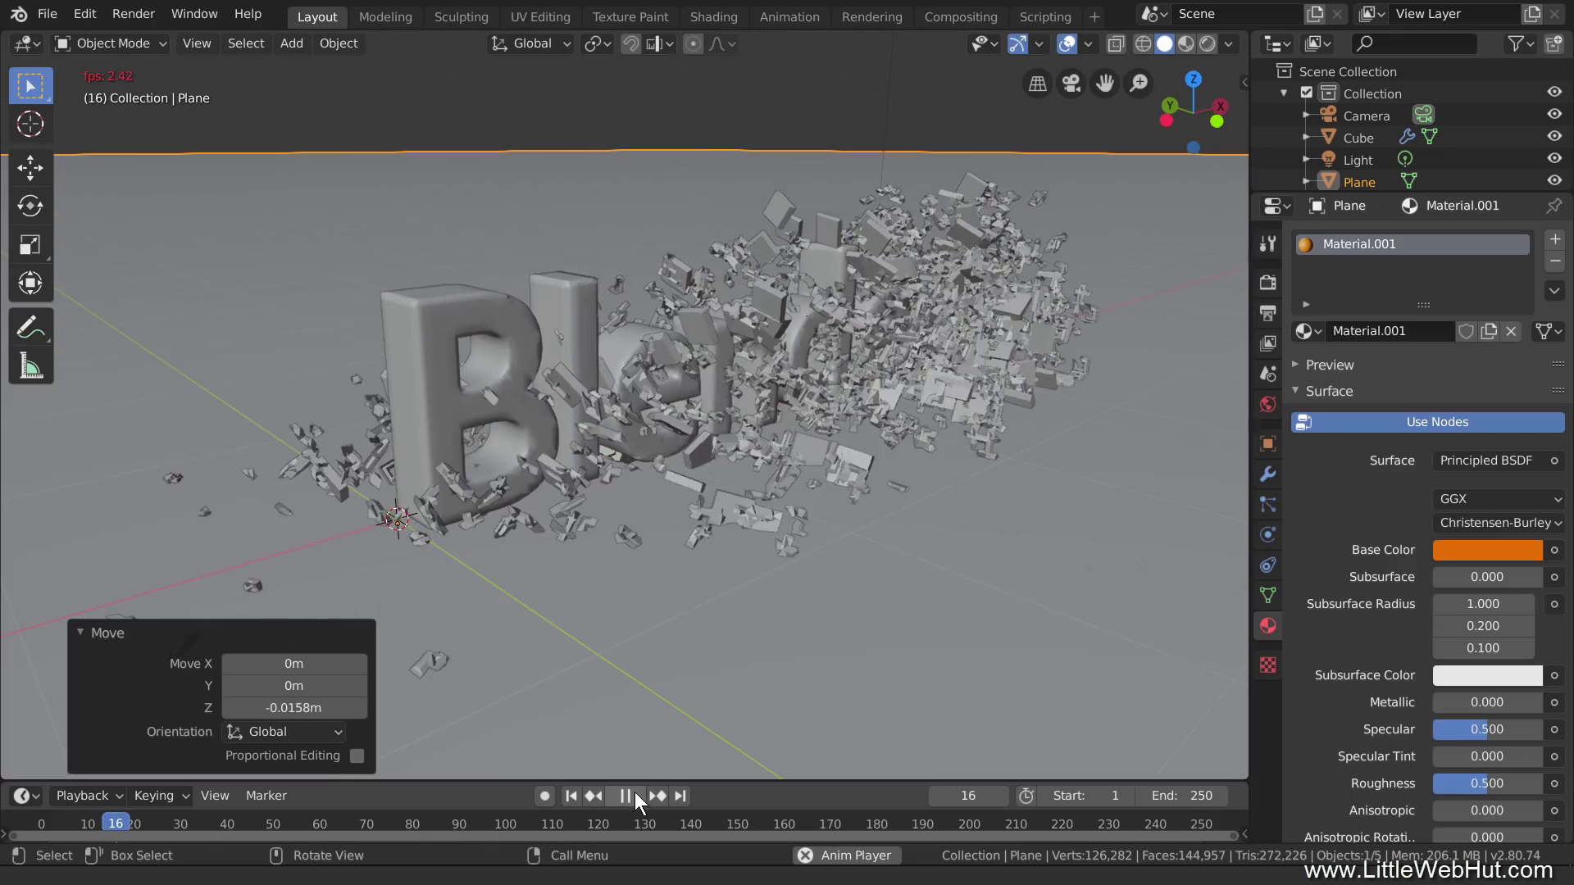
left_click(635, 794)
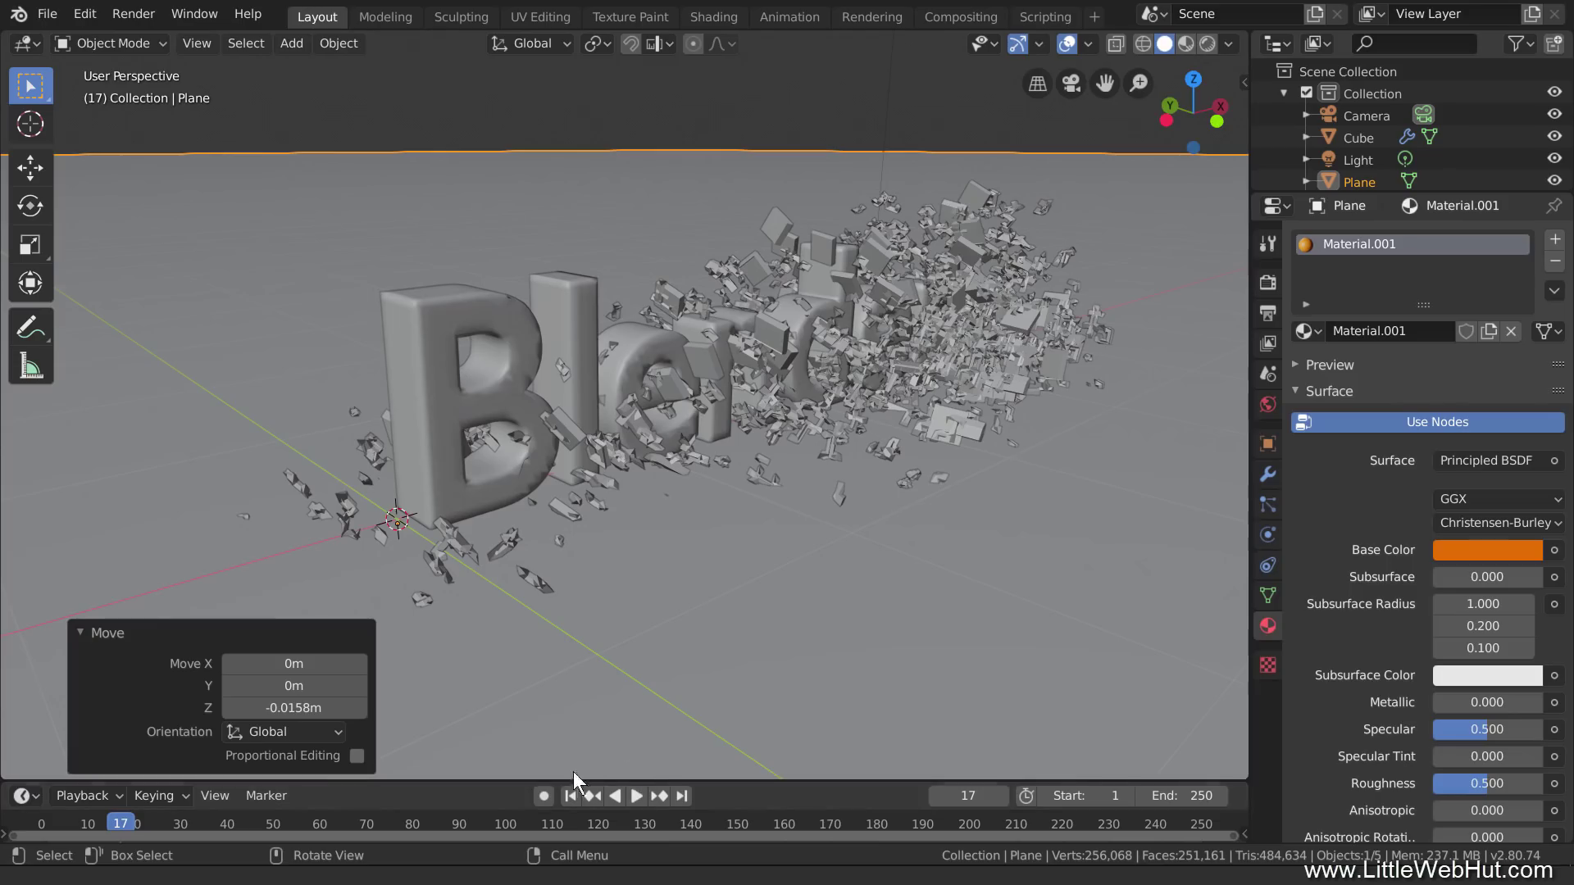
left_click(569, 796)
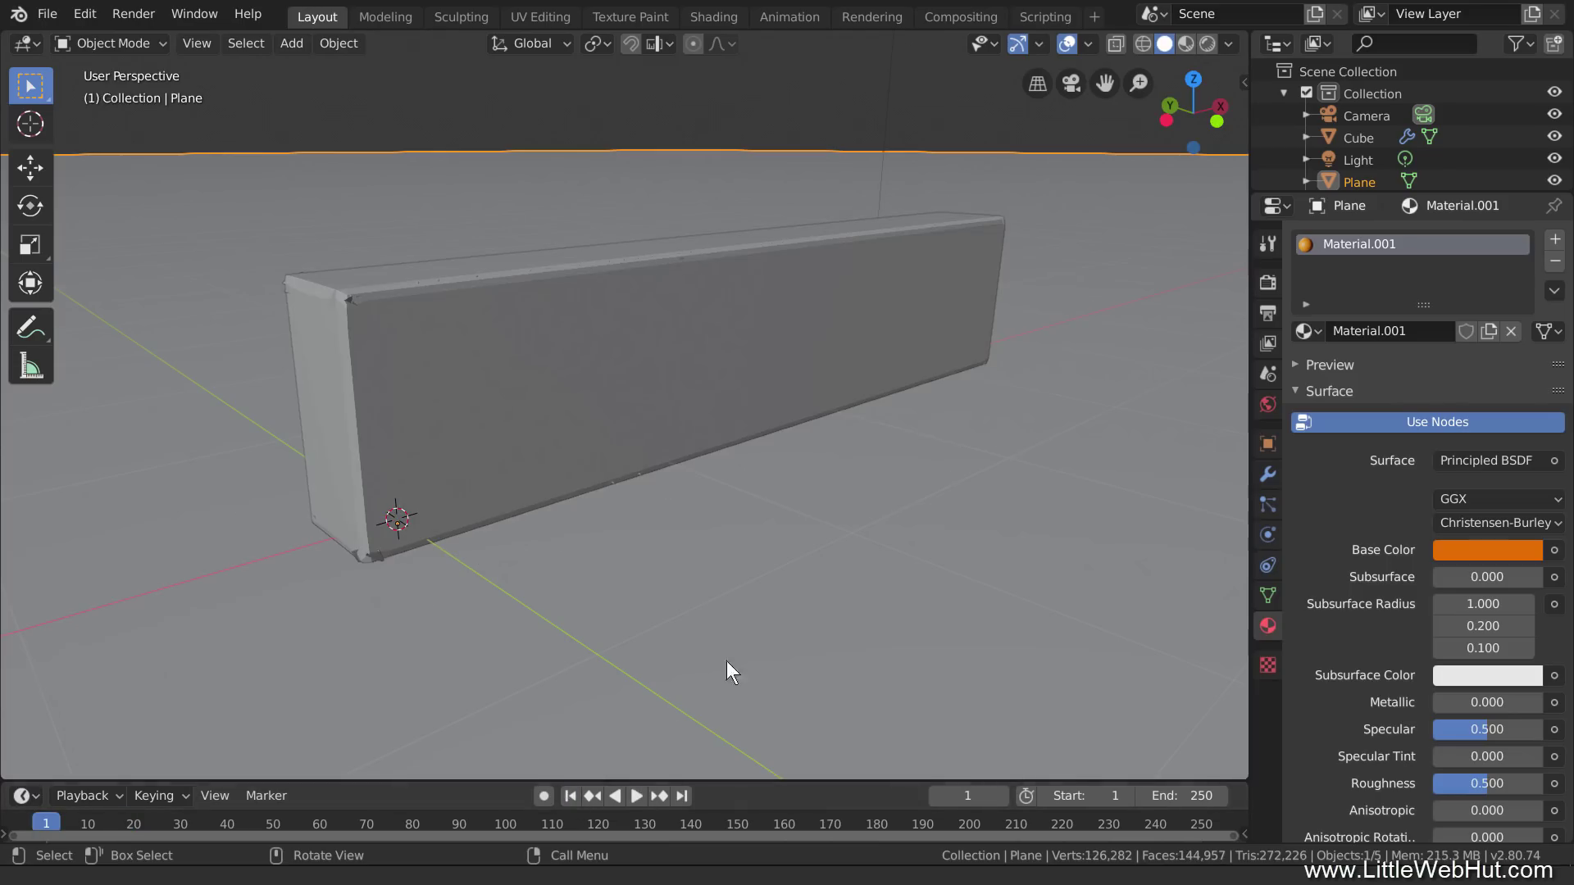
Step: Enable Collision physics on the ground plane and set its particle damping to 0.7
left_click(1269, 535)
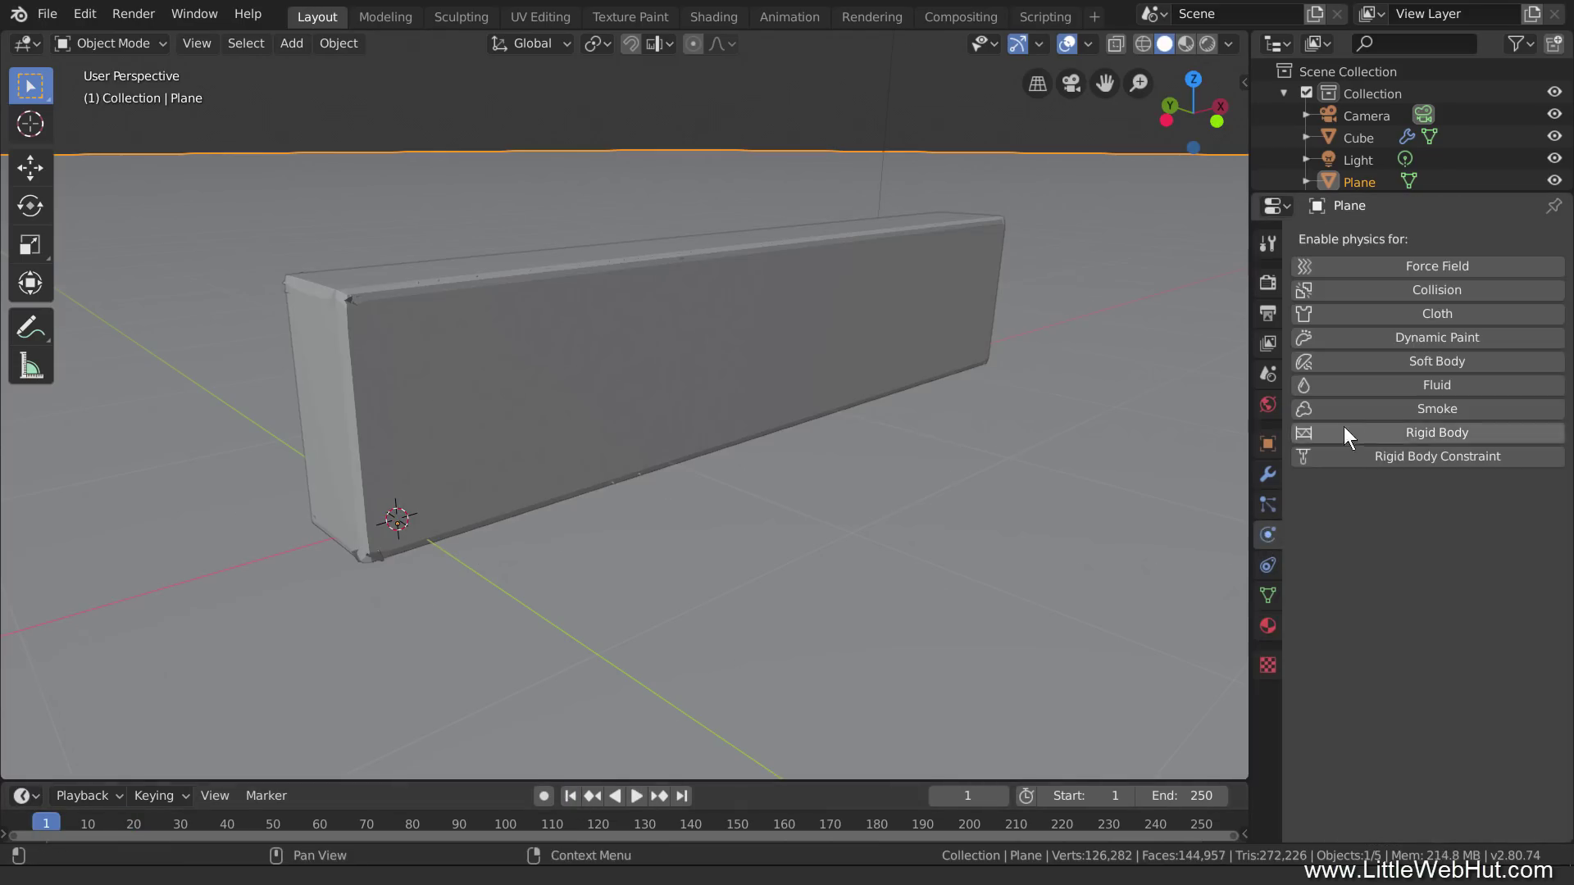
left_click(1374, 289)
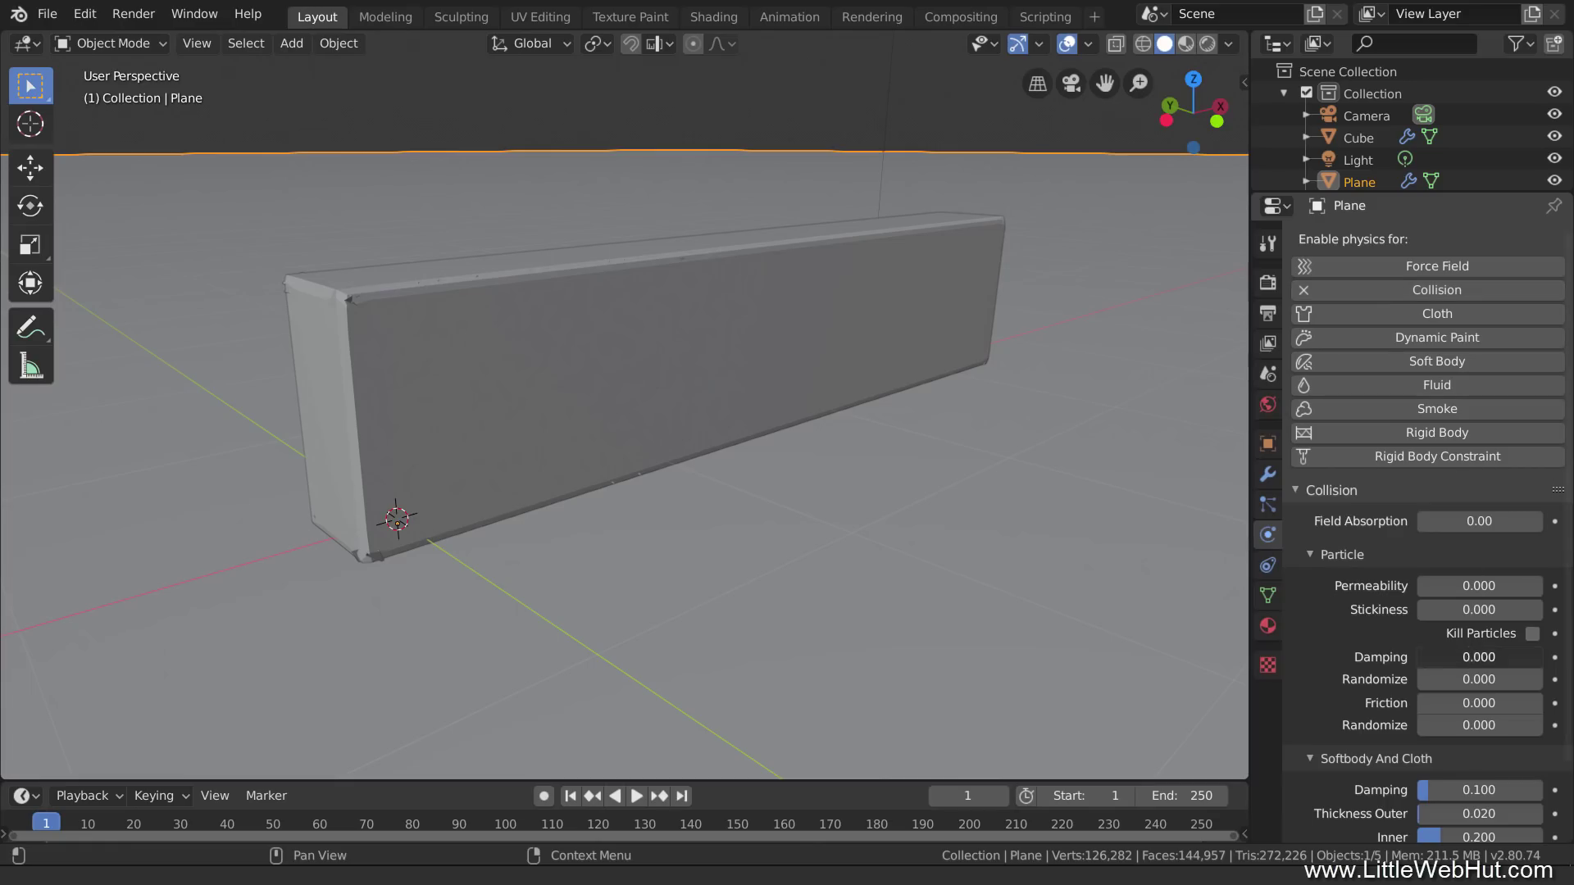
left_click(1470, 661)
type(".7")
key("Return")
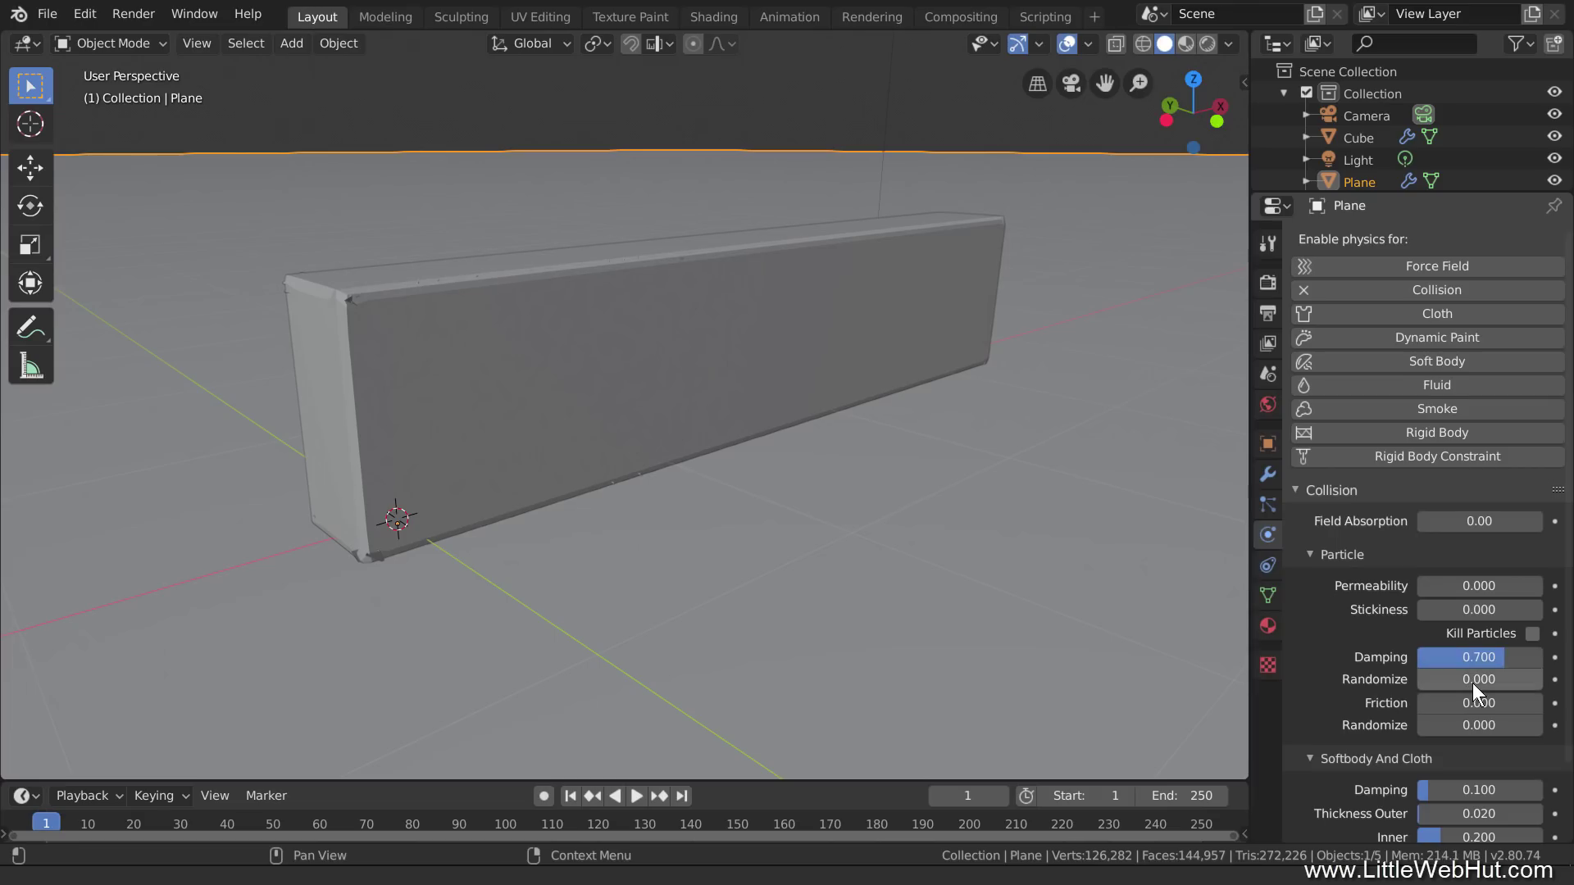
Step: Set the plane's particle collision friction to 0.7 and the friction randomization to 1
left_click(1473, 703)
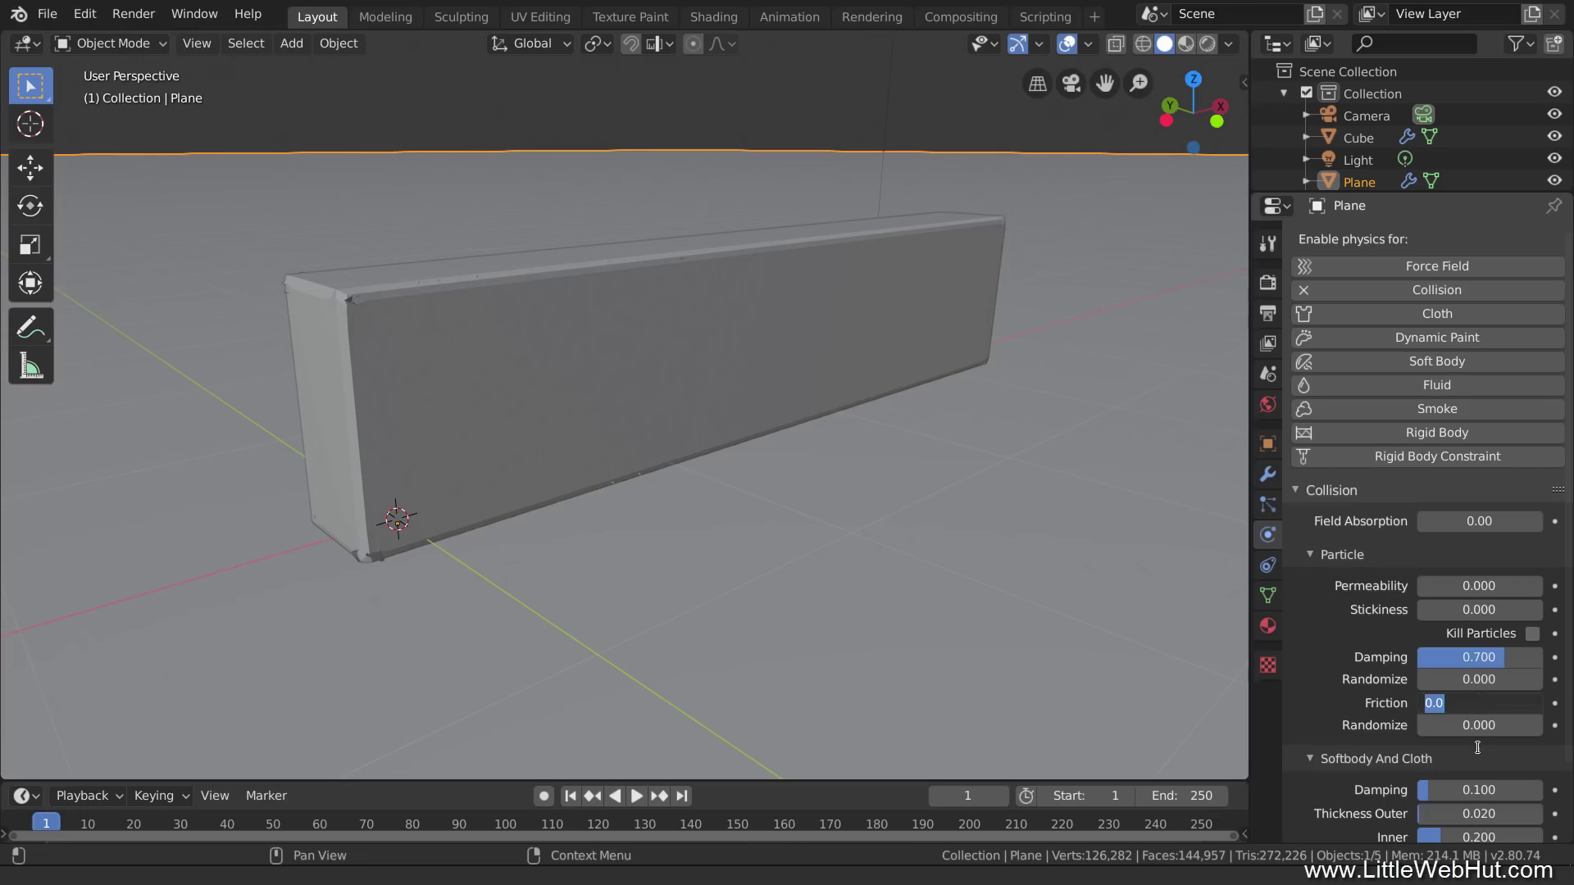
type(".7")
key("Return")
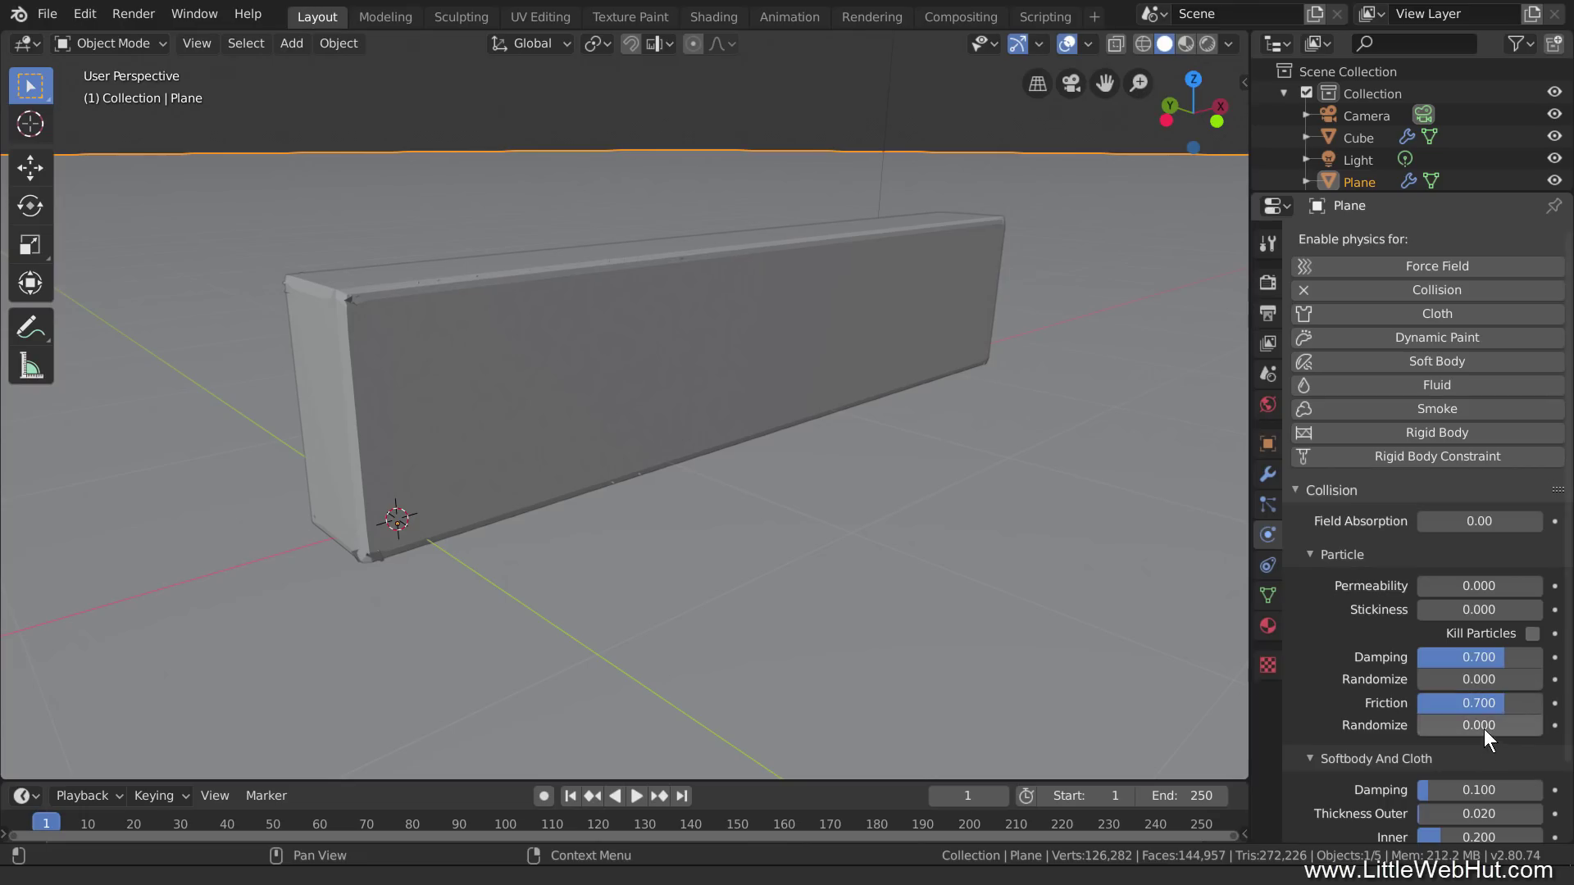
left_click(1484, 726)
type("1")
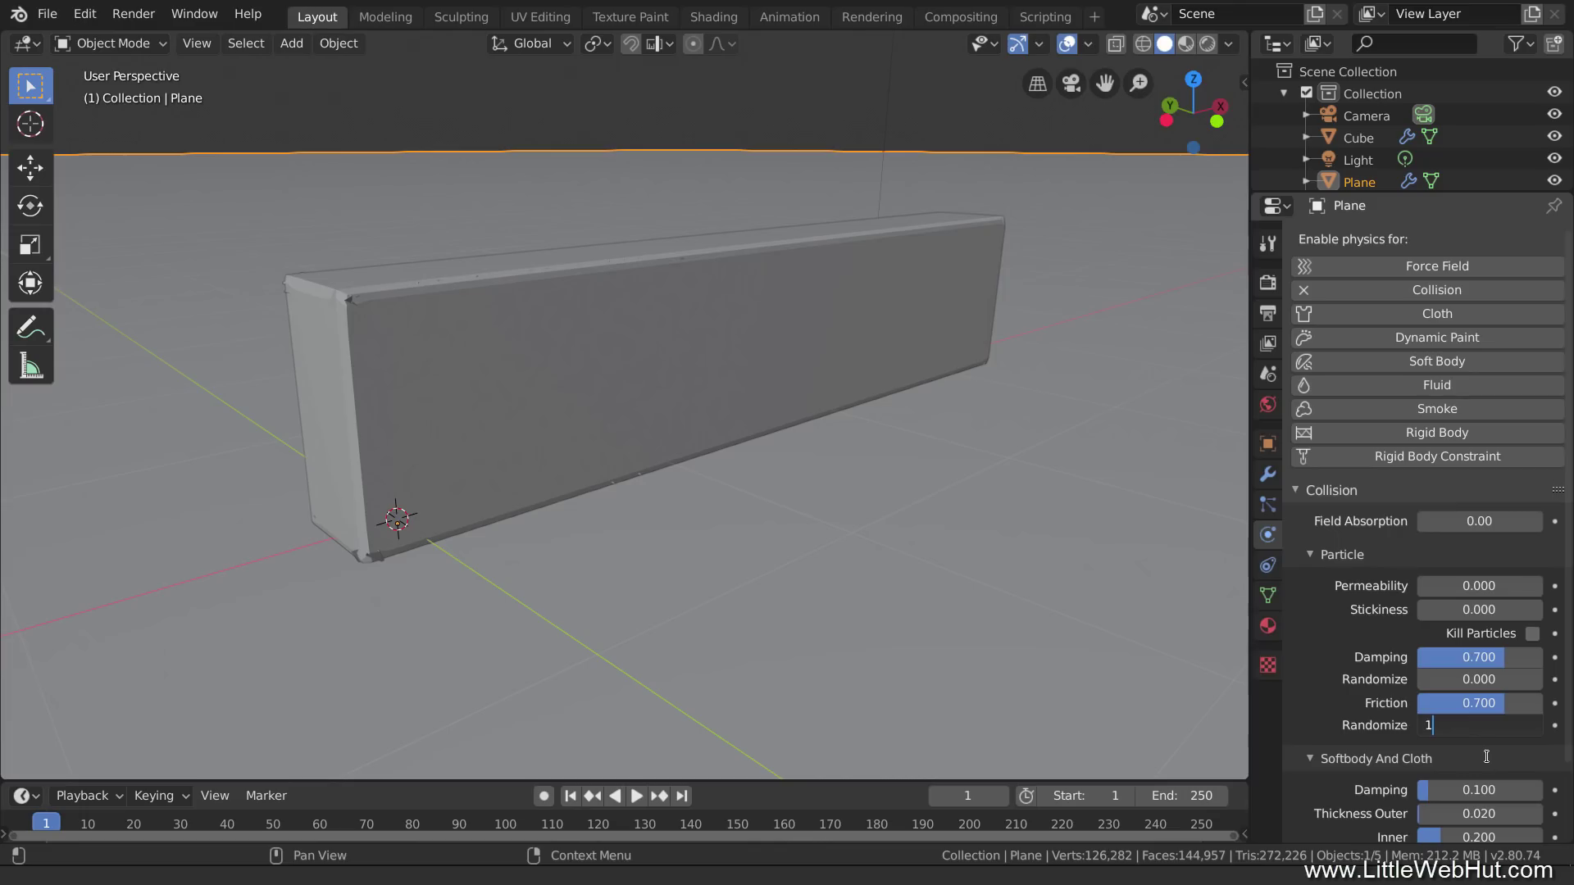
key("Return")
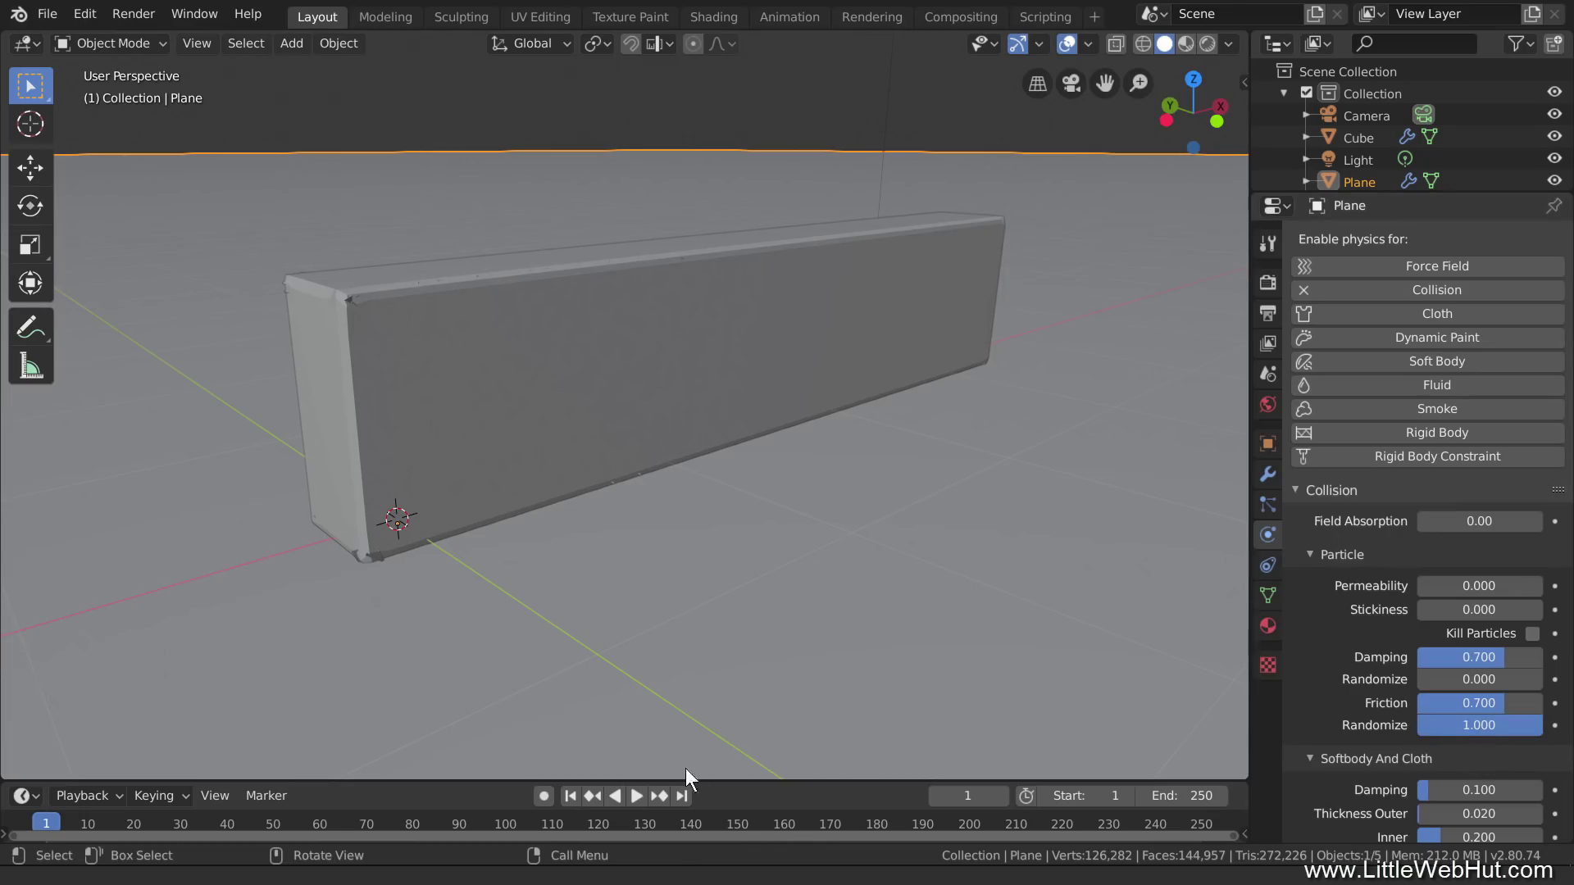
Step: Play the animation to check the fragments colliding with the ground plane, and return to the first frame
left_click(636, 796)
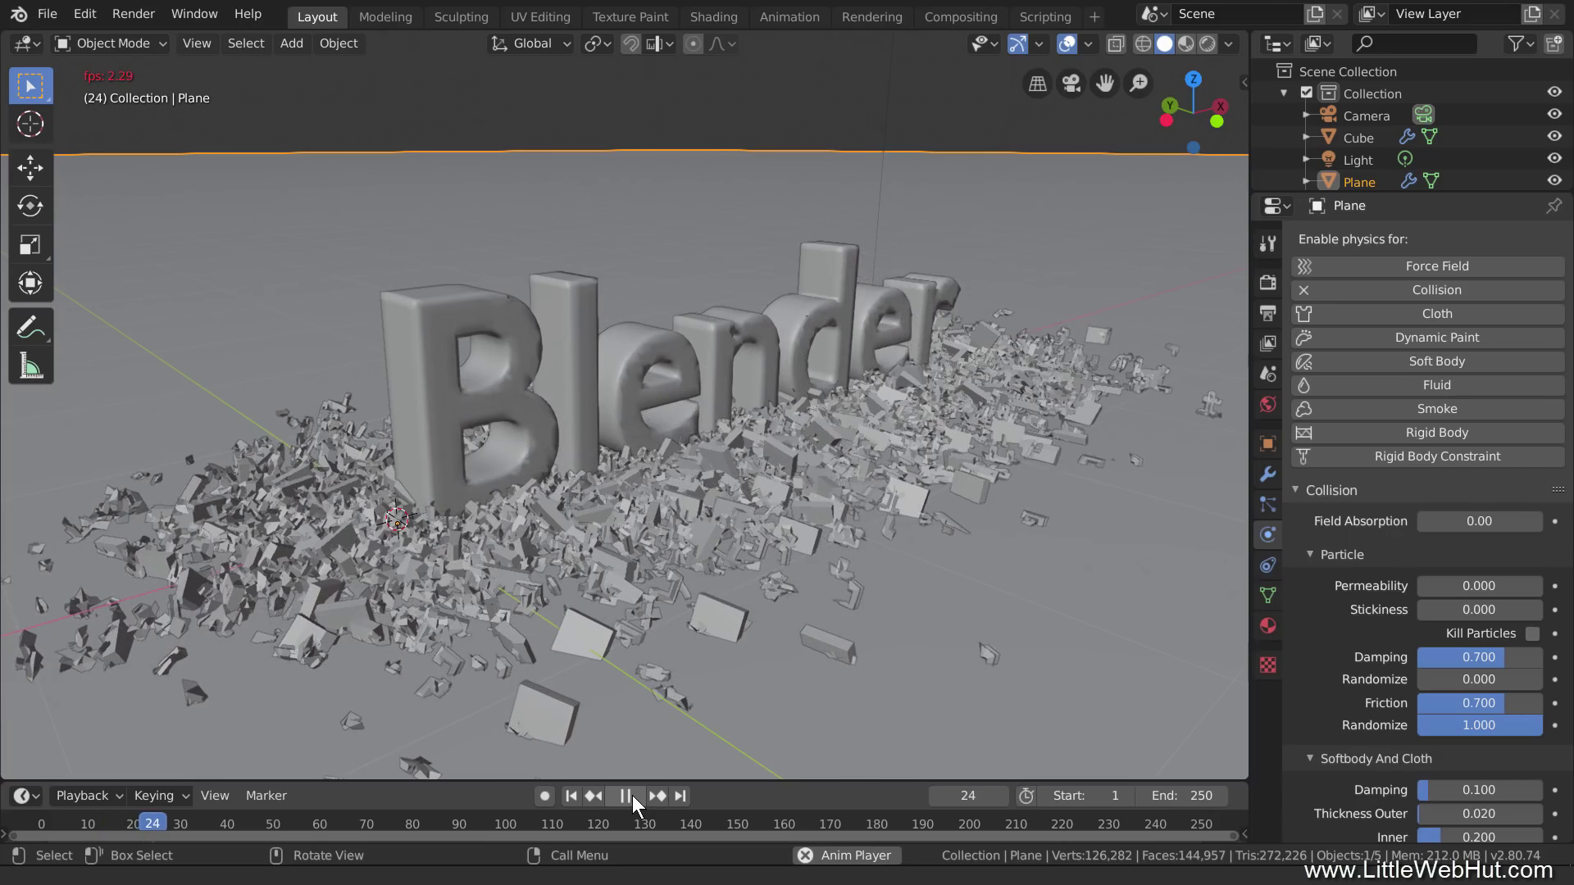
left_click(632, 796)
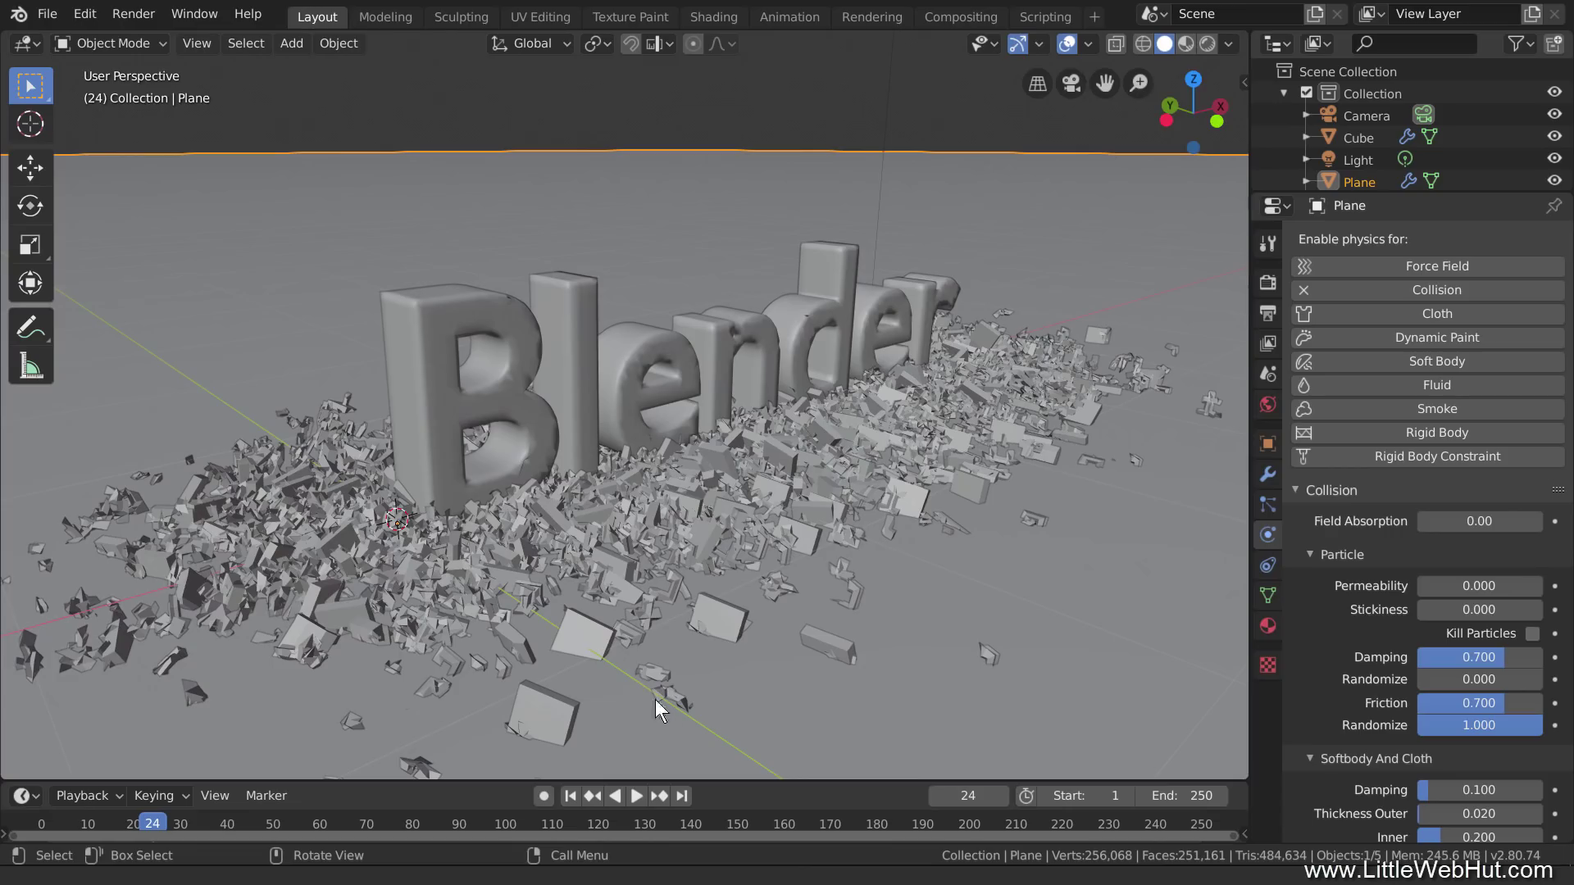
left_click(574, 792)
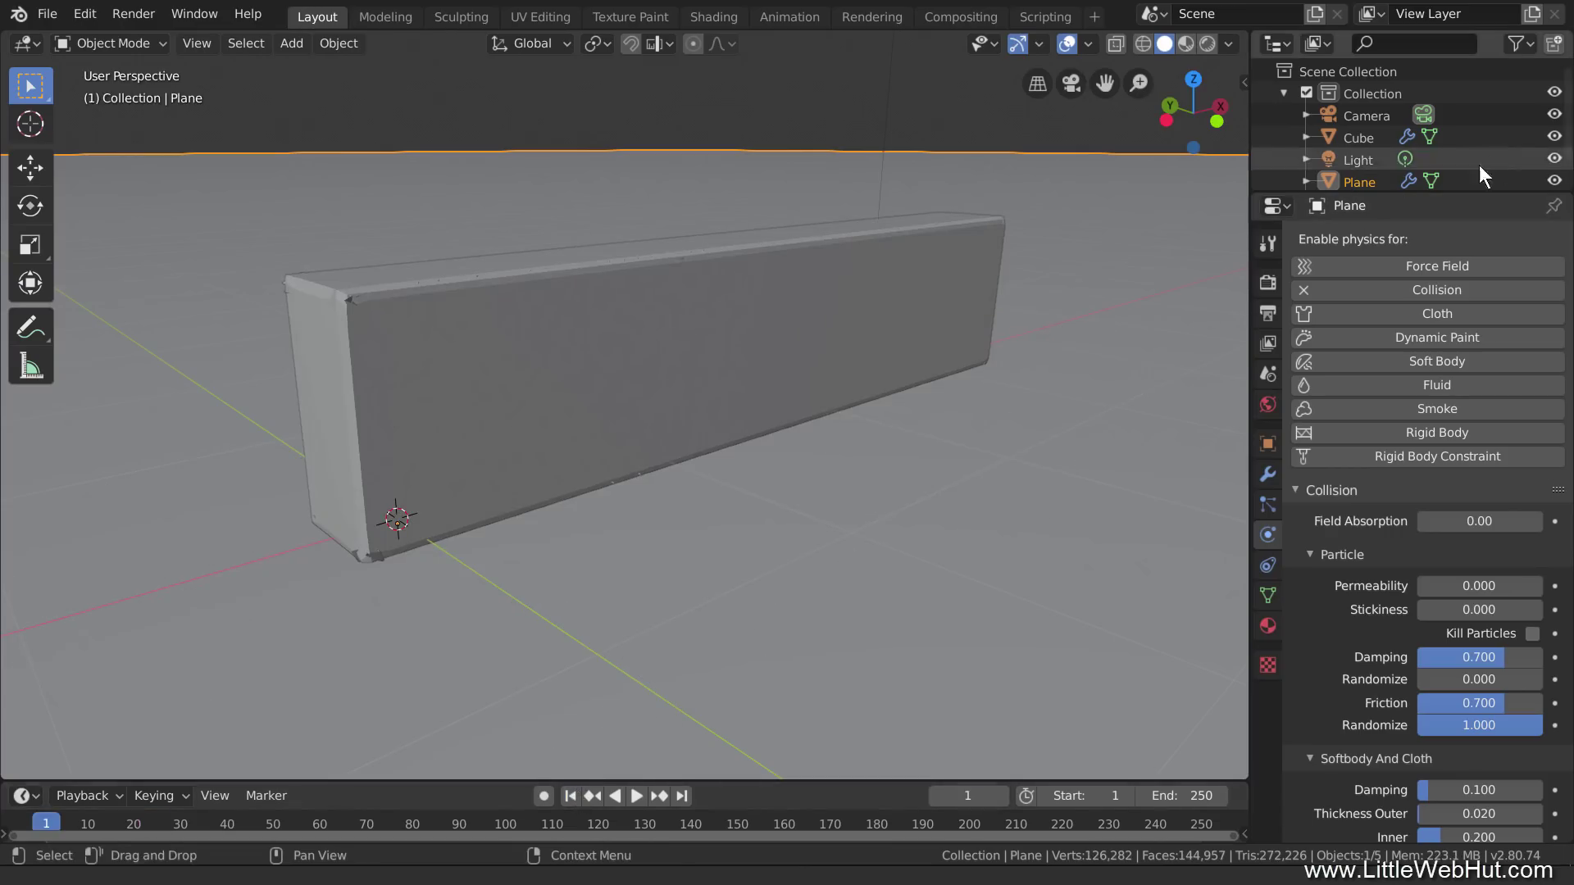
Step: Hide the cube in the viewport and apply the Quick Explode effect to the Blender text
left_click(1555, 137)
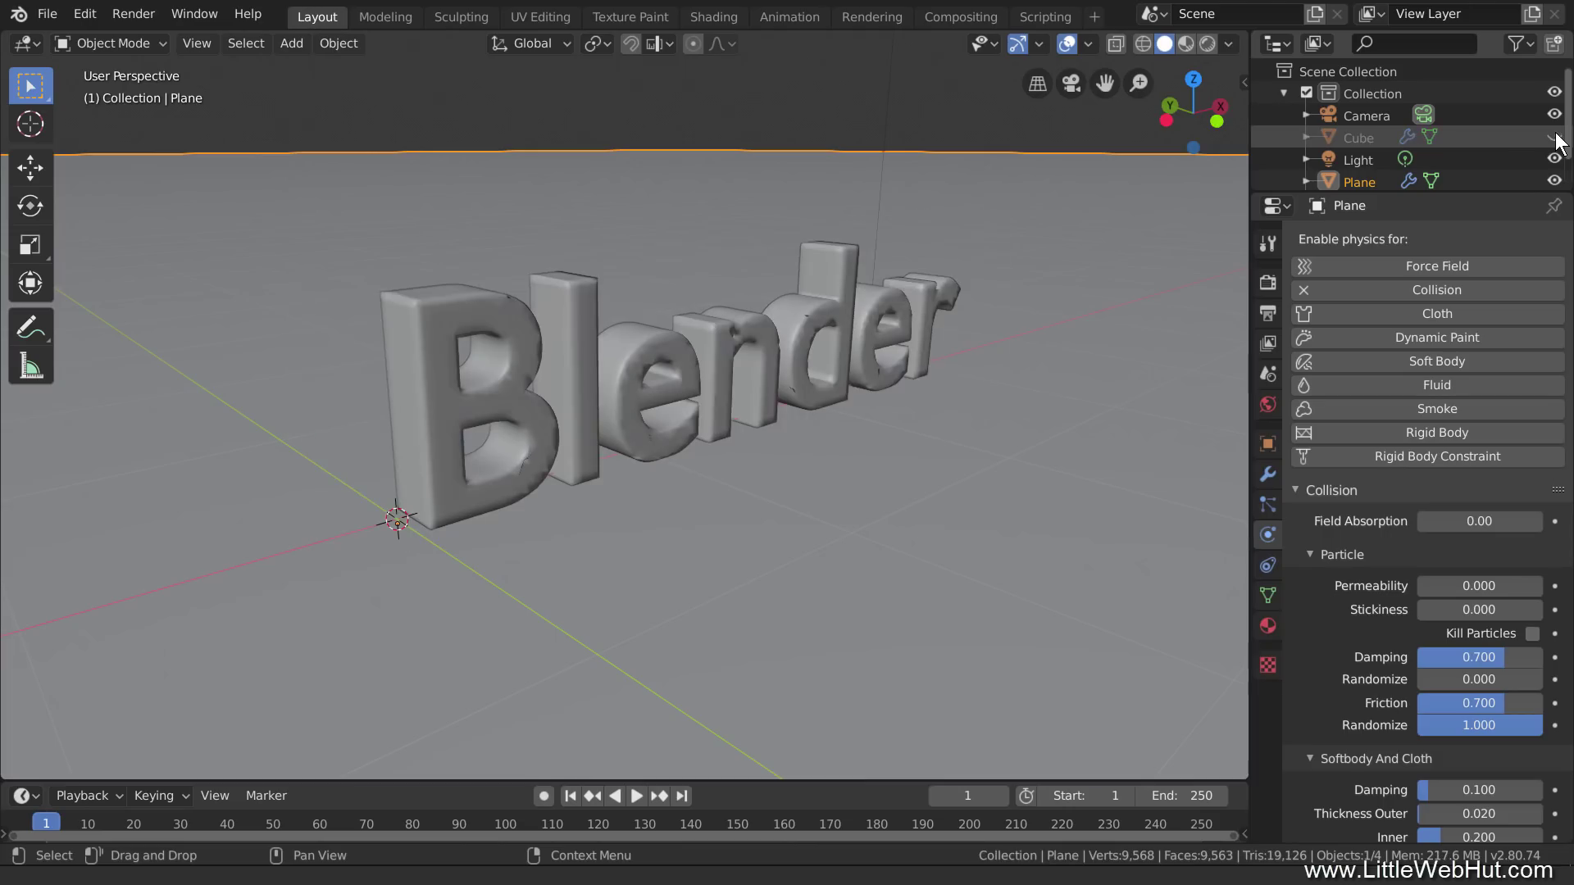
left_click(828, 270)
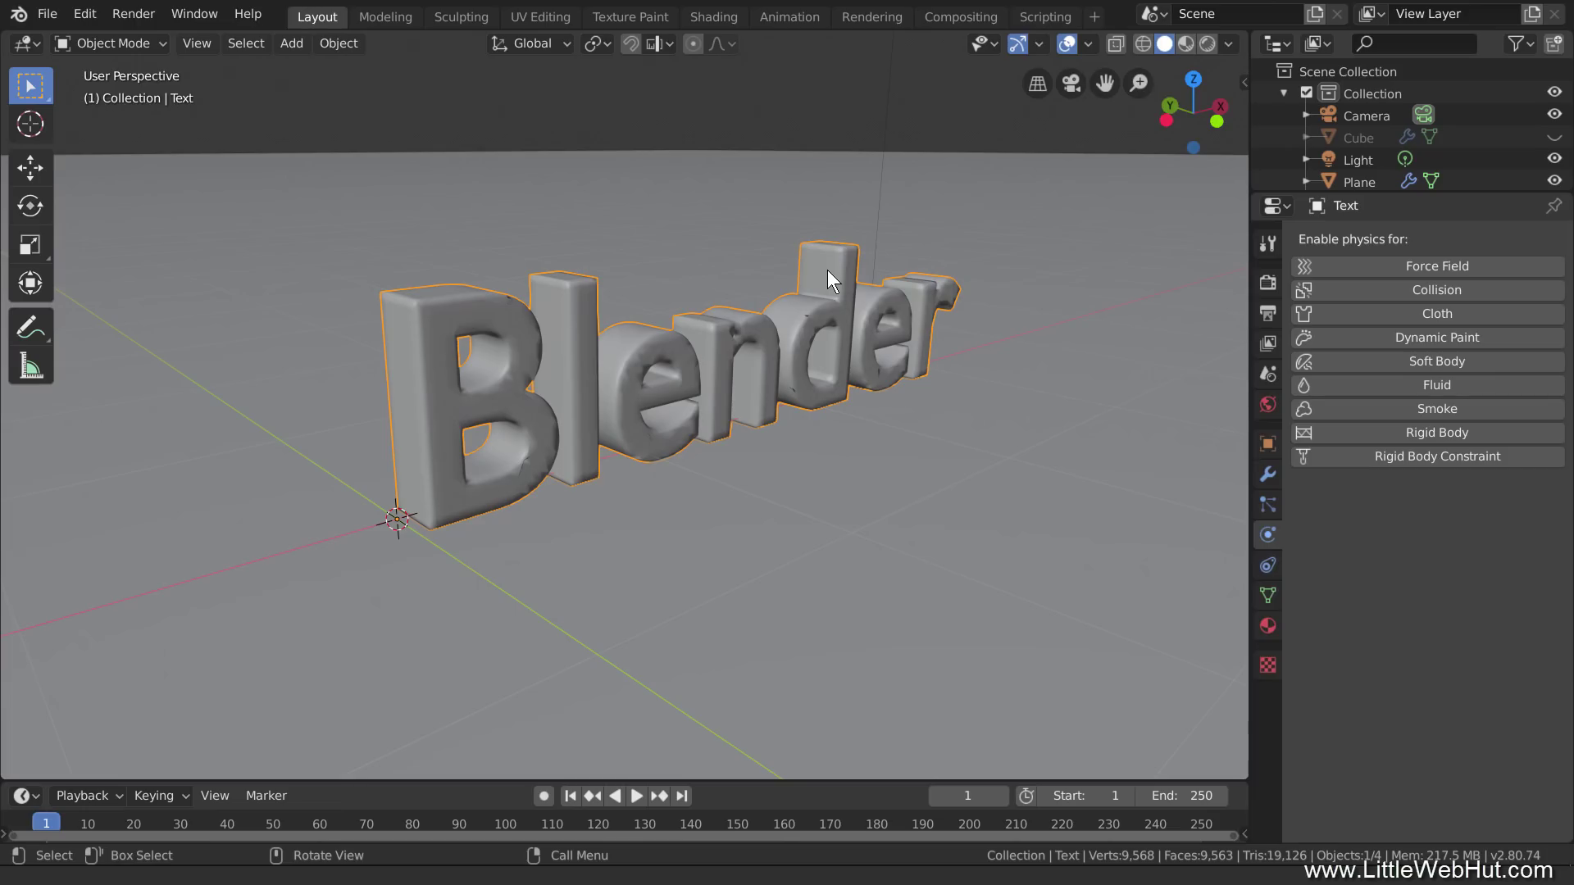
left_click(348, 44)
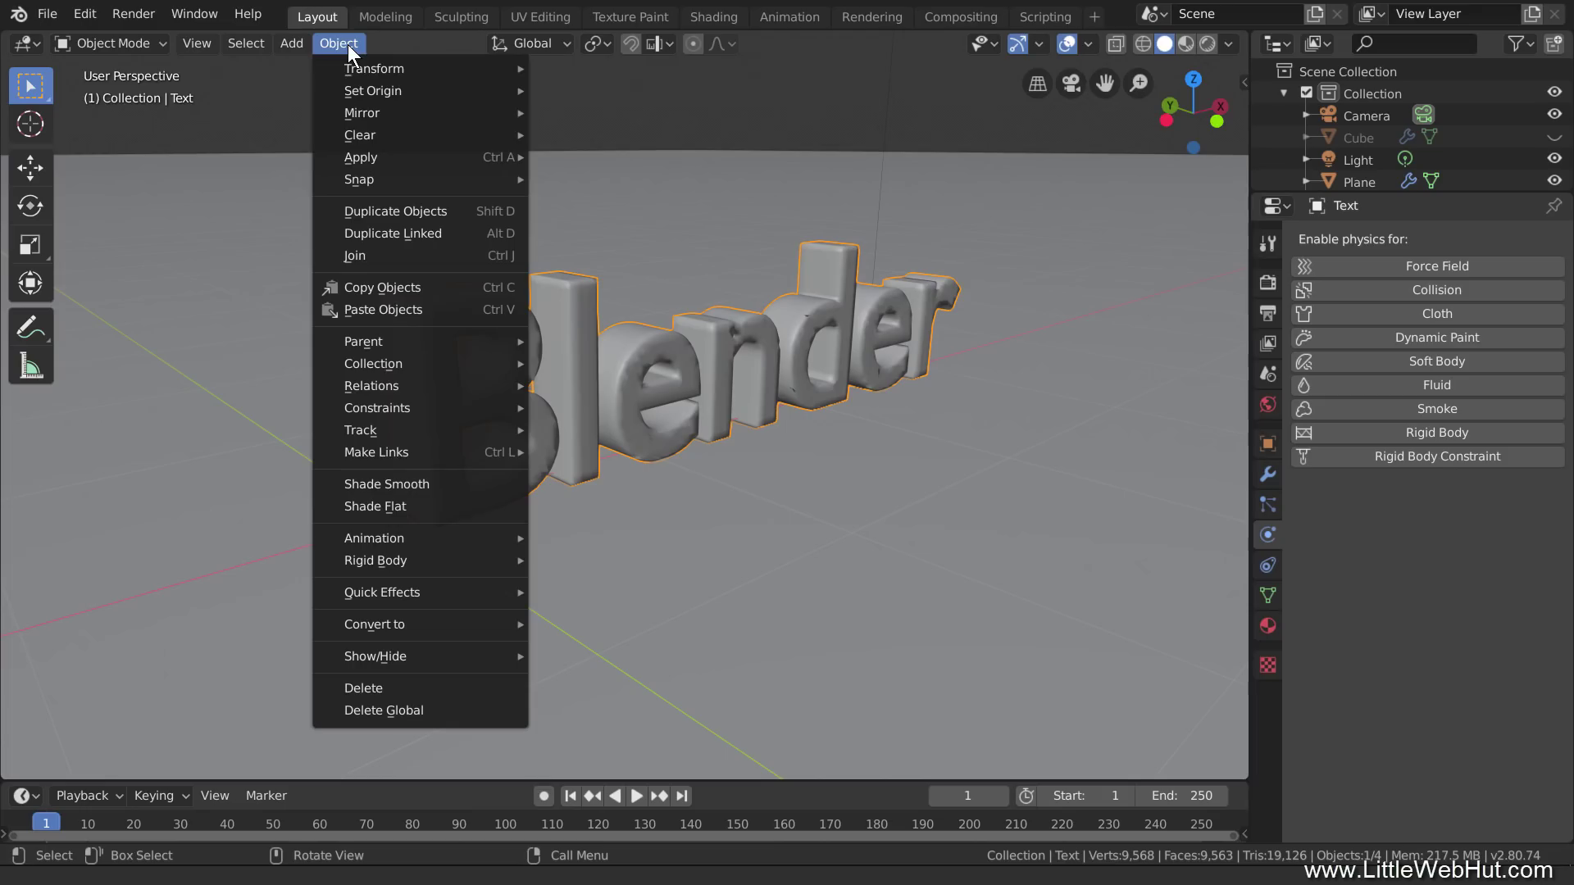
mouse_move(477, 585)
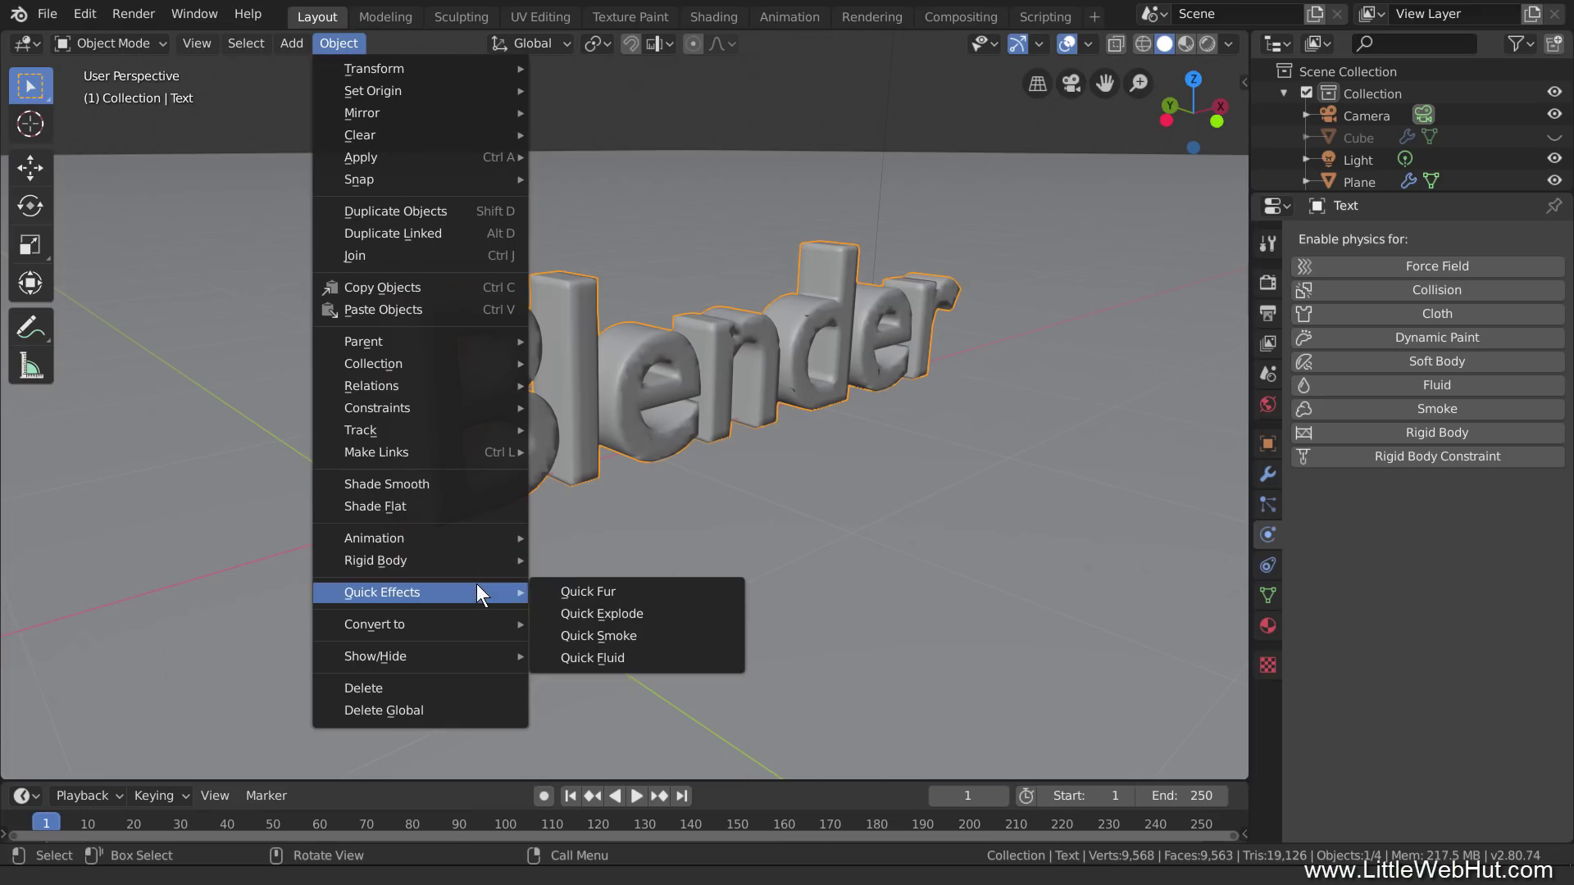
left_click(687, 623)
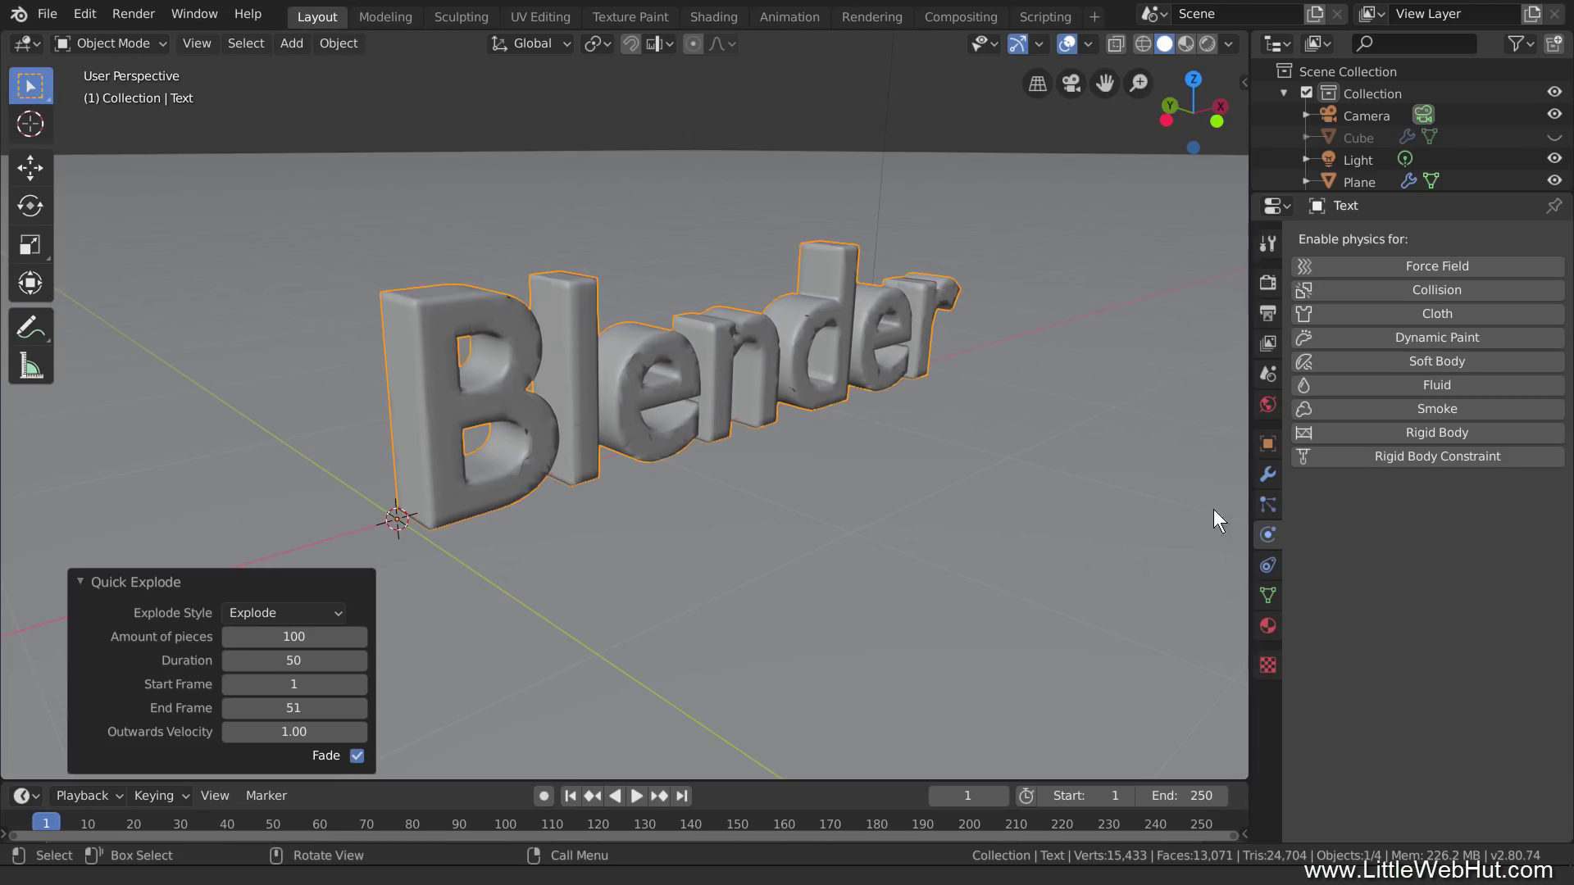
Step: Set the number of particles emitted by the Blender text to 10000
left_click(1267, 504)
scroll(1369, 426, "up", 5)
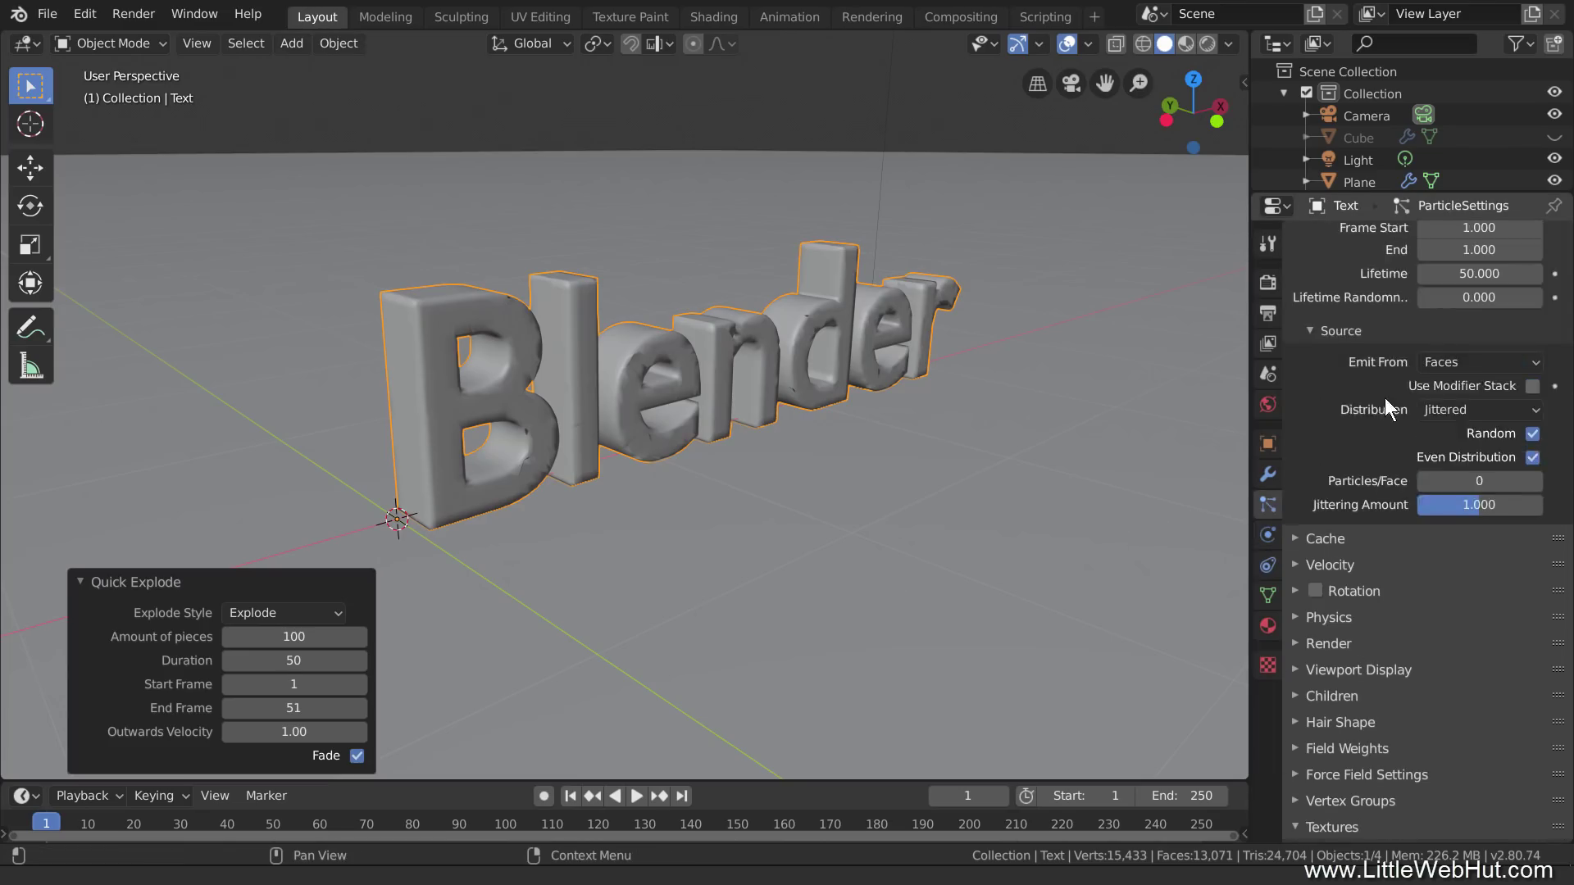
scroll(1385, 400, "up", 5)
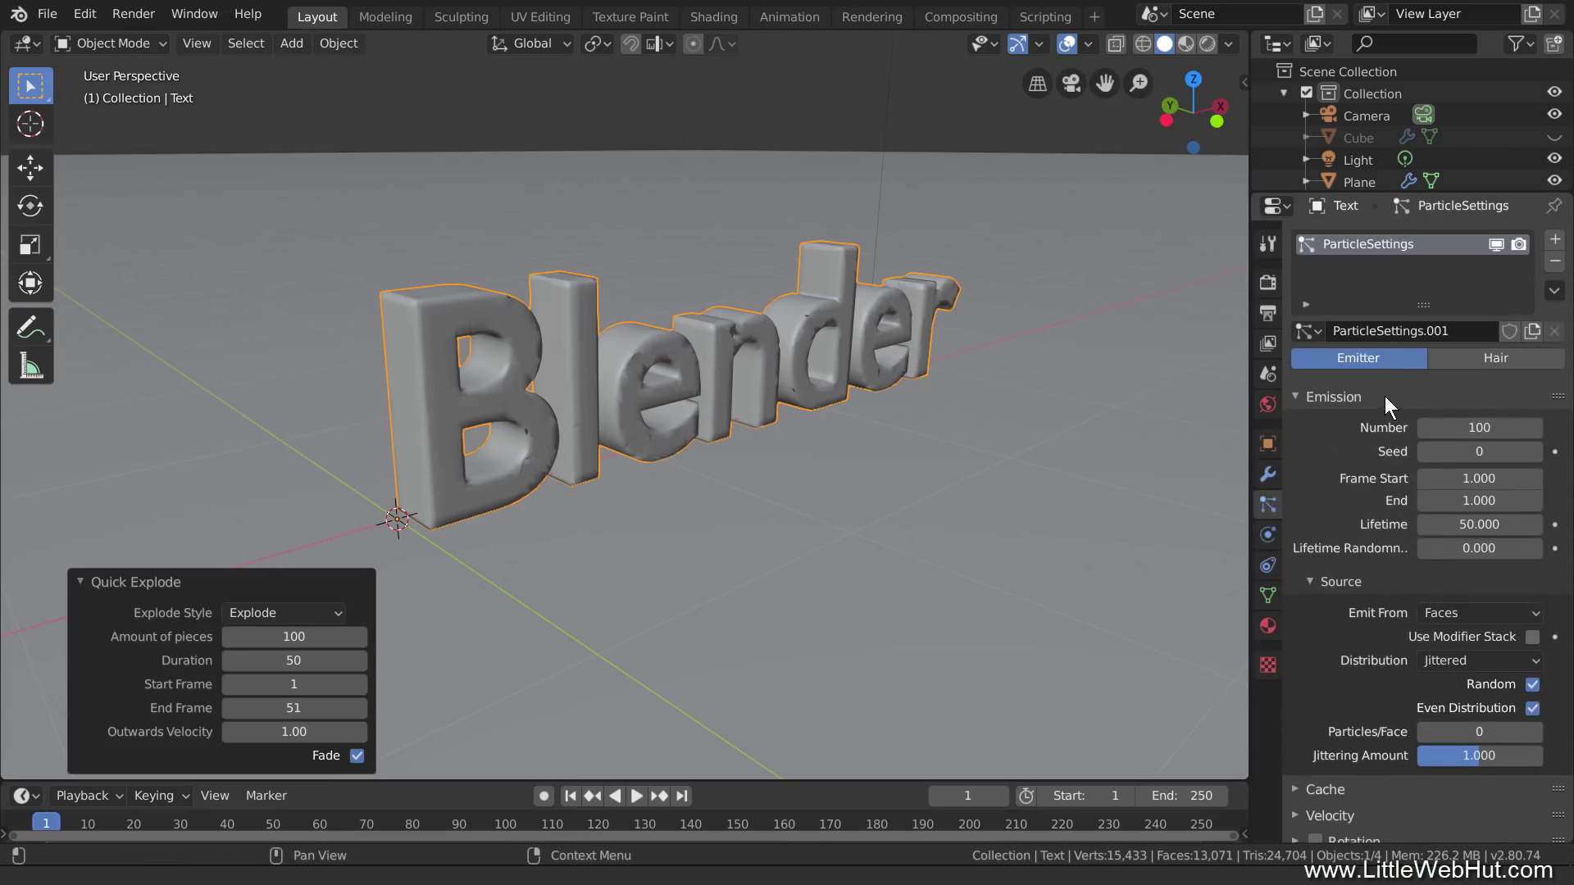
left_click(1468, 428)
type("10000")
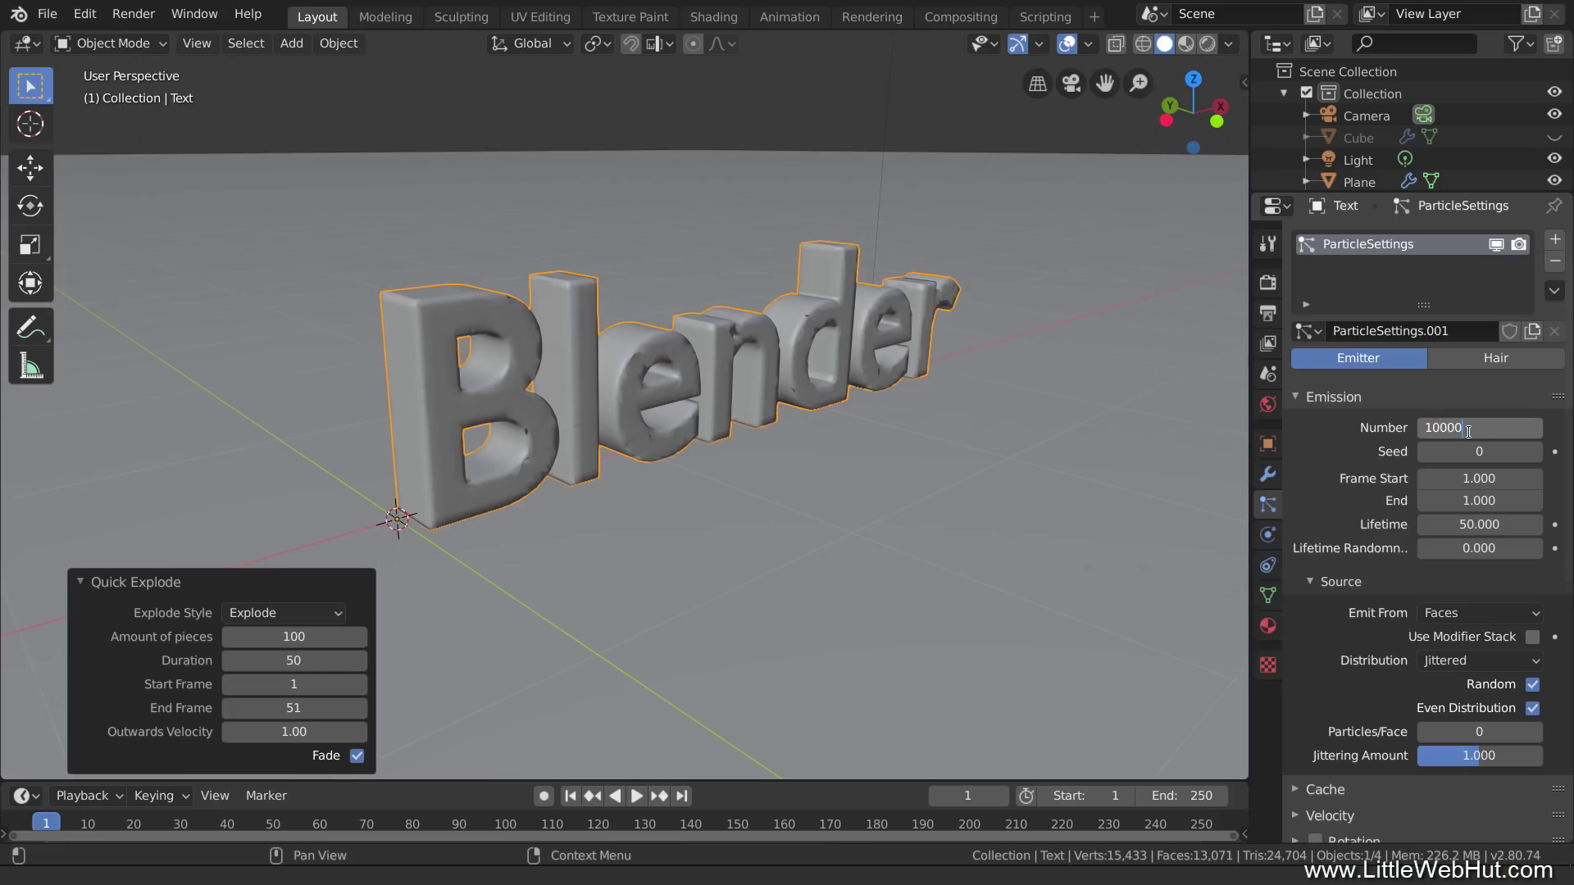
key("Return")
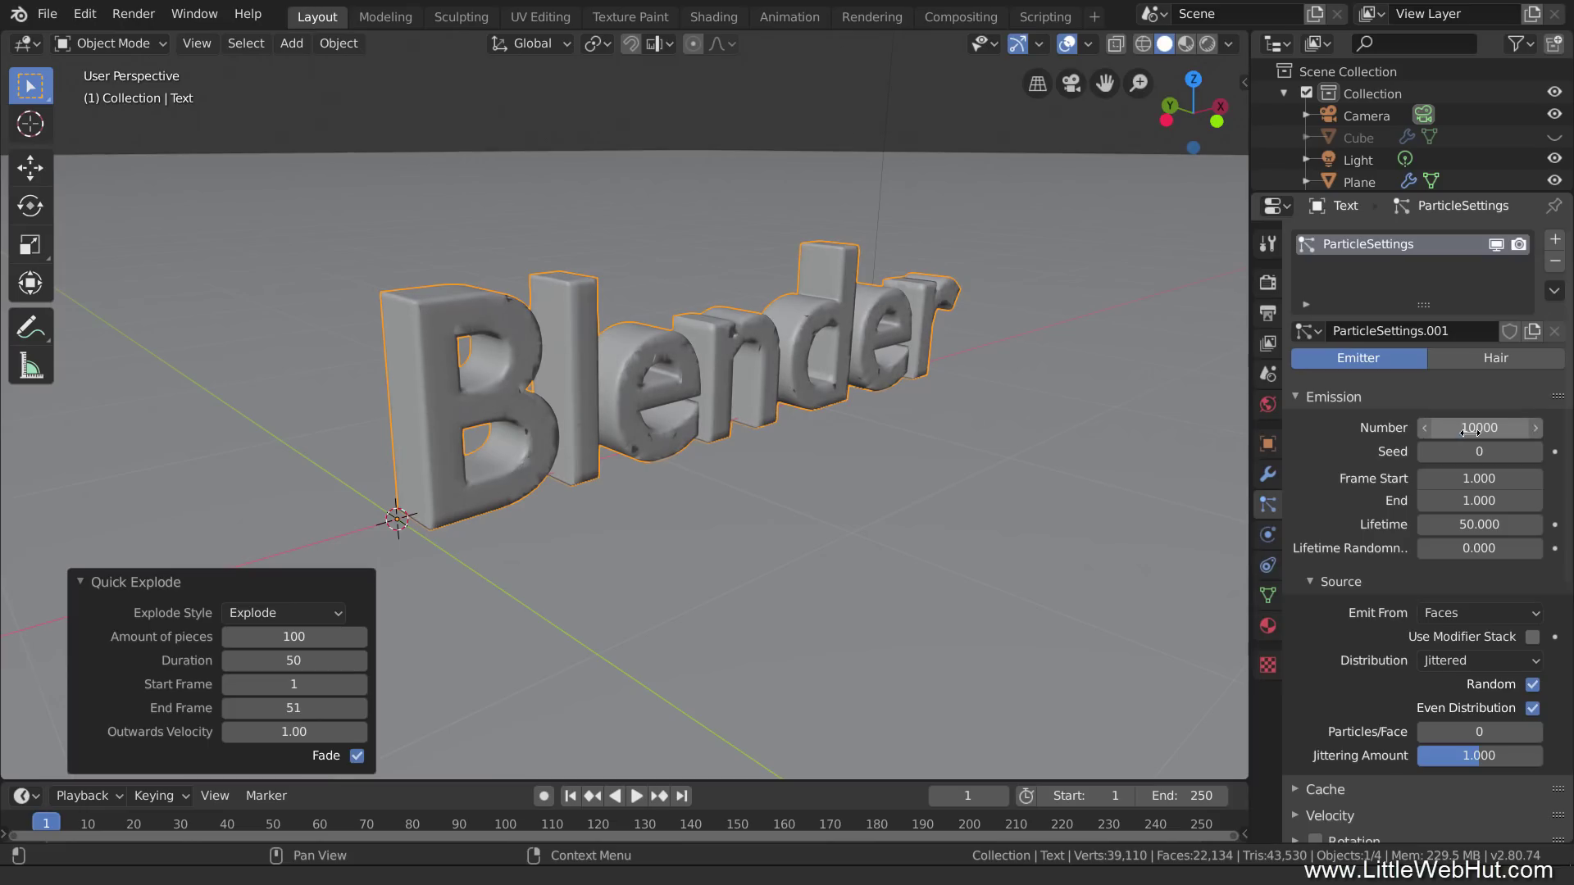
Step: Set the text's particle emission to start at frame 2 and end at frame 10
left_click(1476, 500)
type("10")
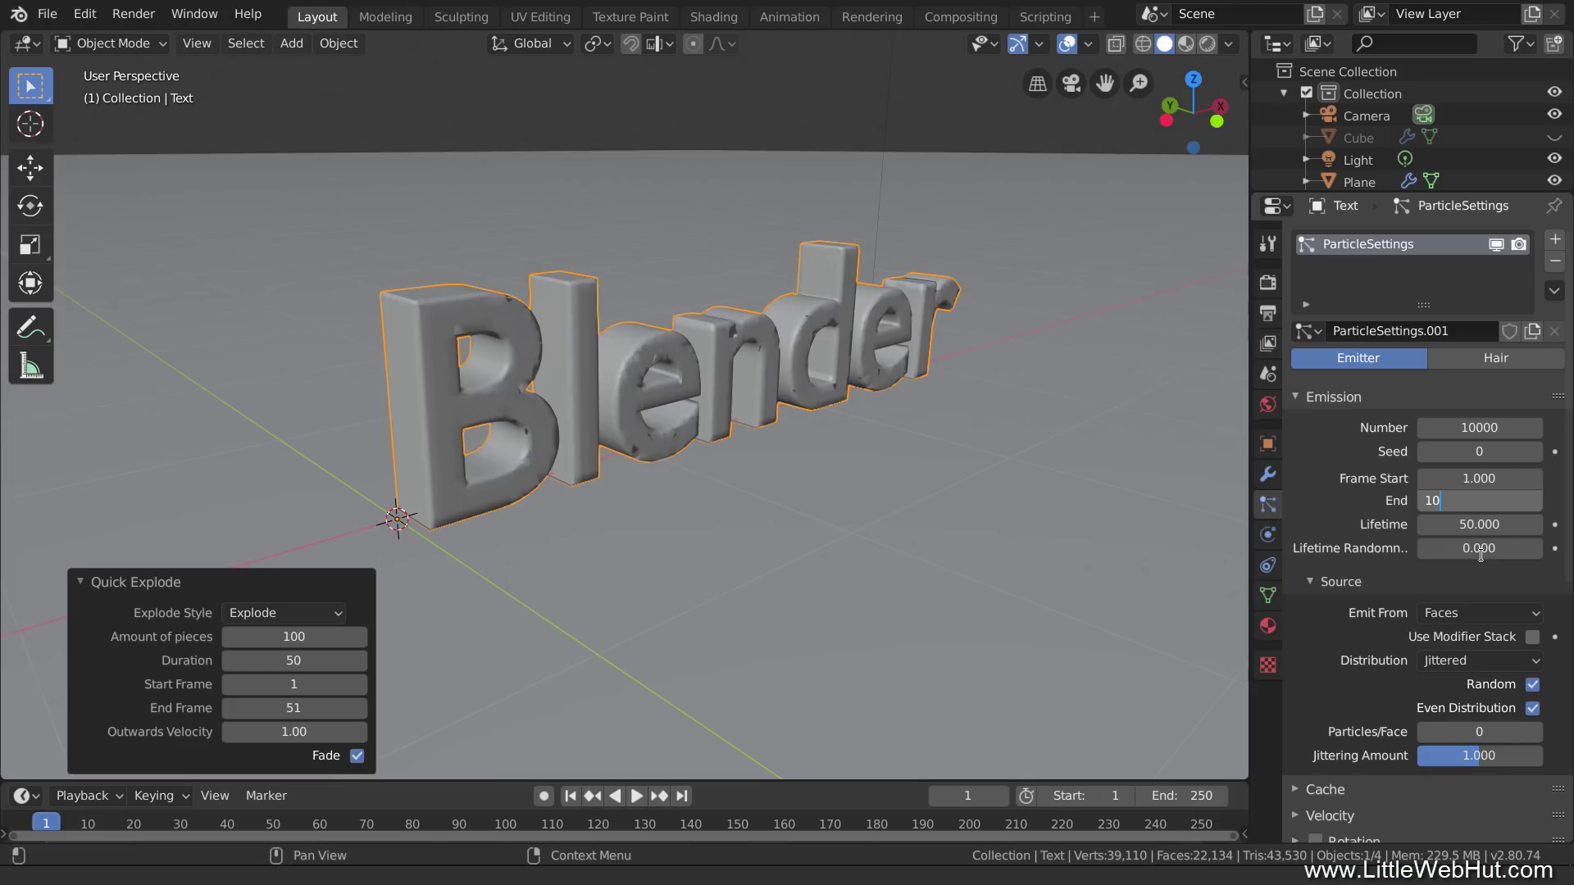
key("Return")
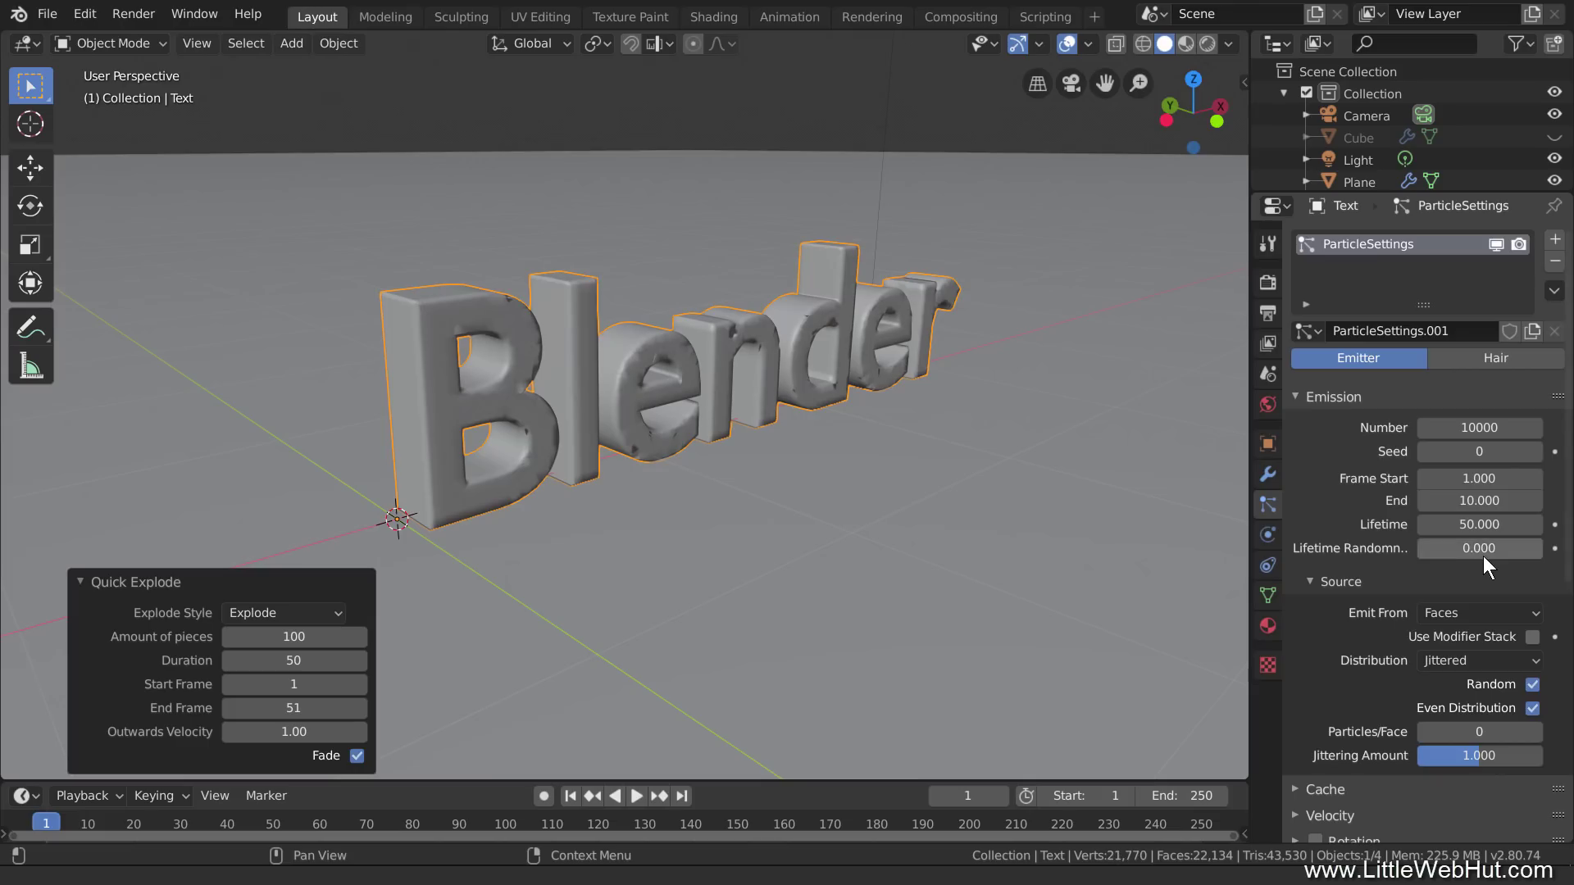
left_click(1482, 476)
type("1.0")
type("2")
key("Return")
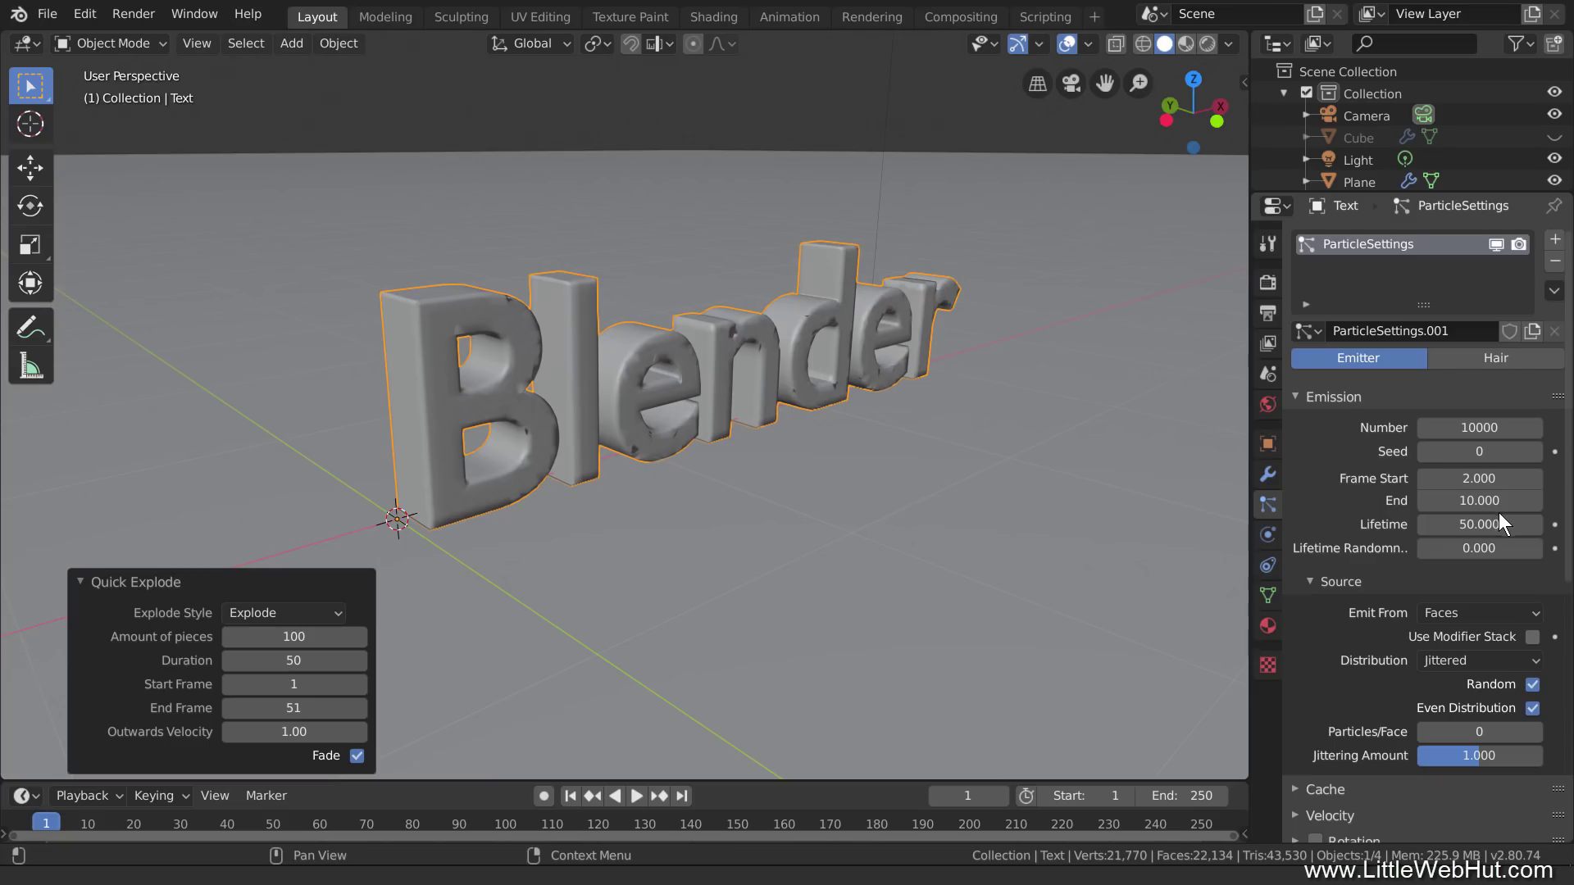
Step: Create a new texture for the text's particle system and make it a Blend texture
scroll(1443, 516, "down", 10)
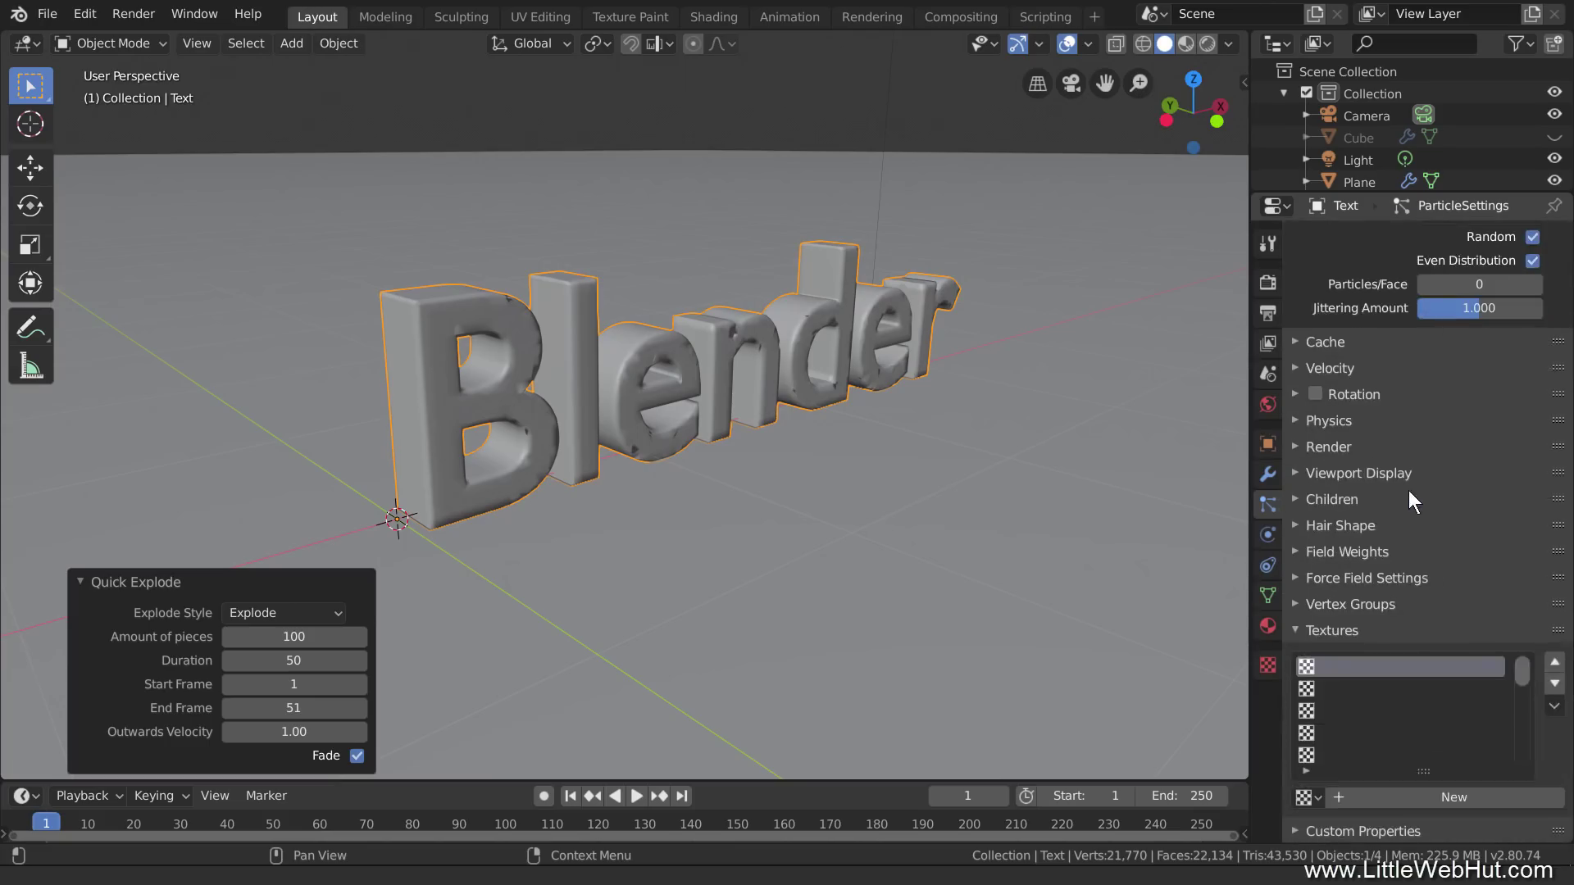
left_click(1439, 801)
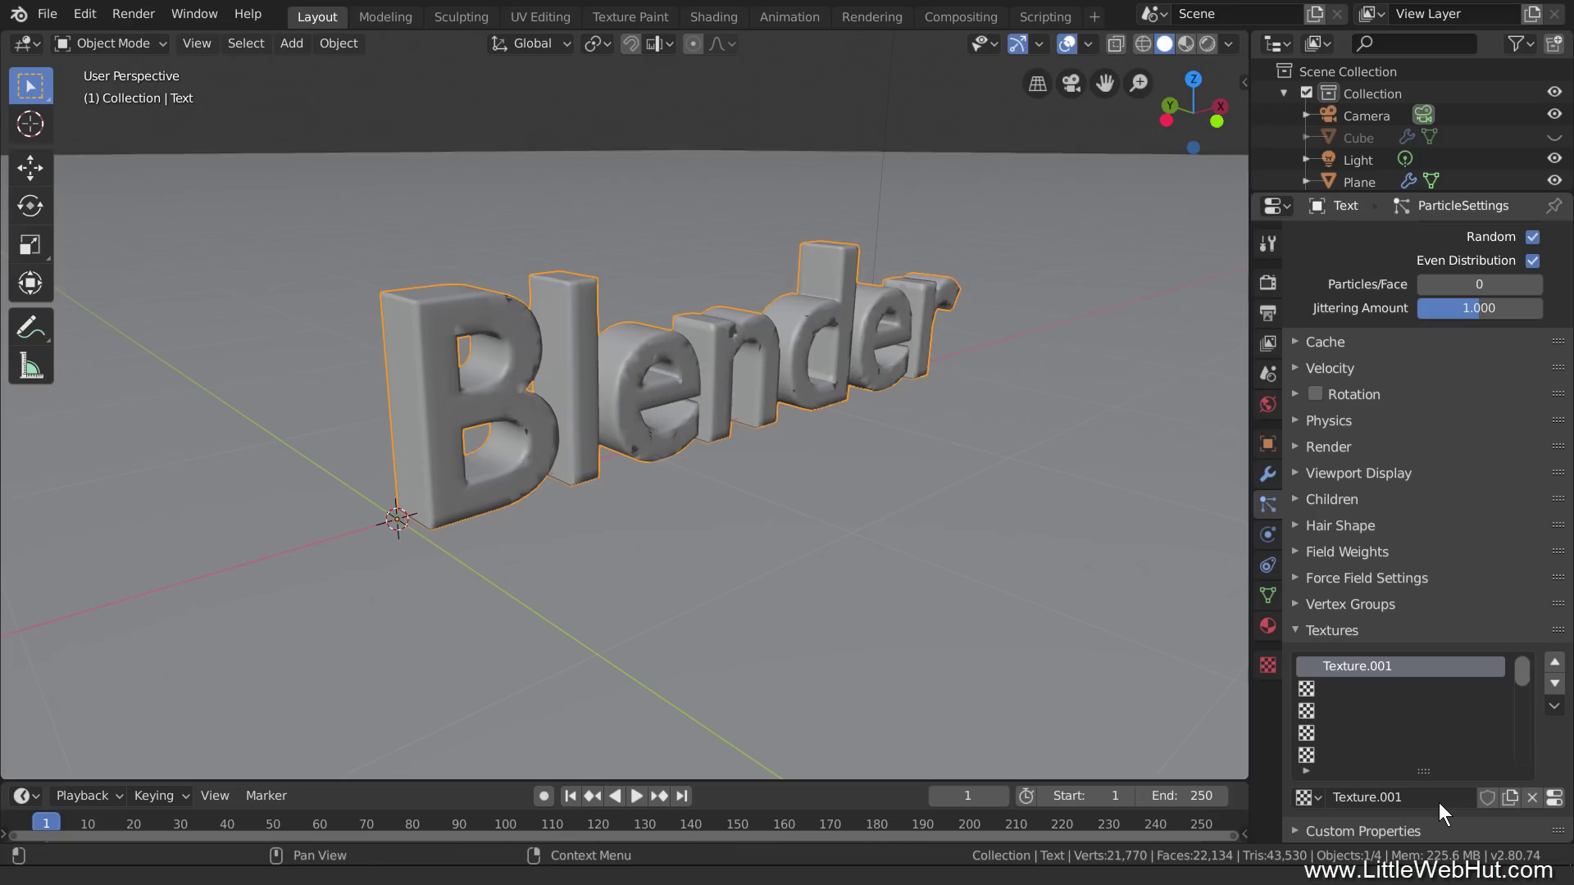
left_click(1268, 666)
scroll(1320, 558, "up", 10)
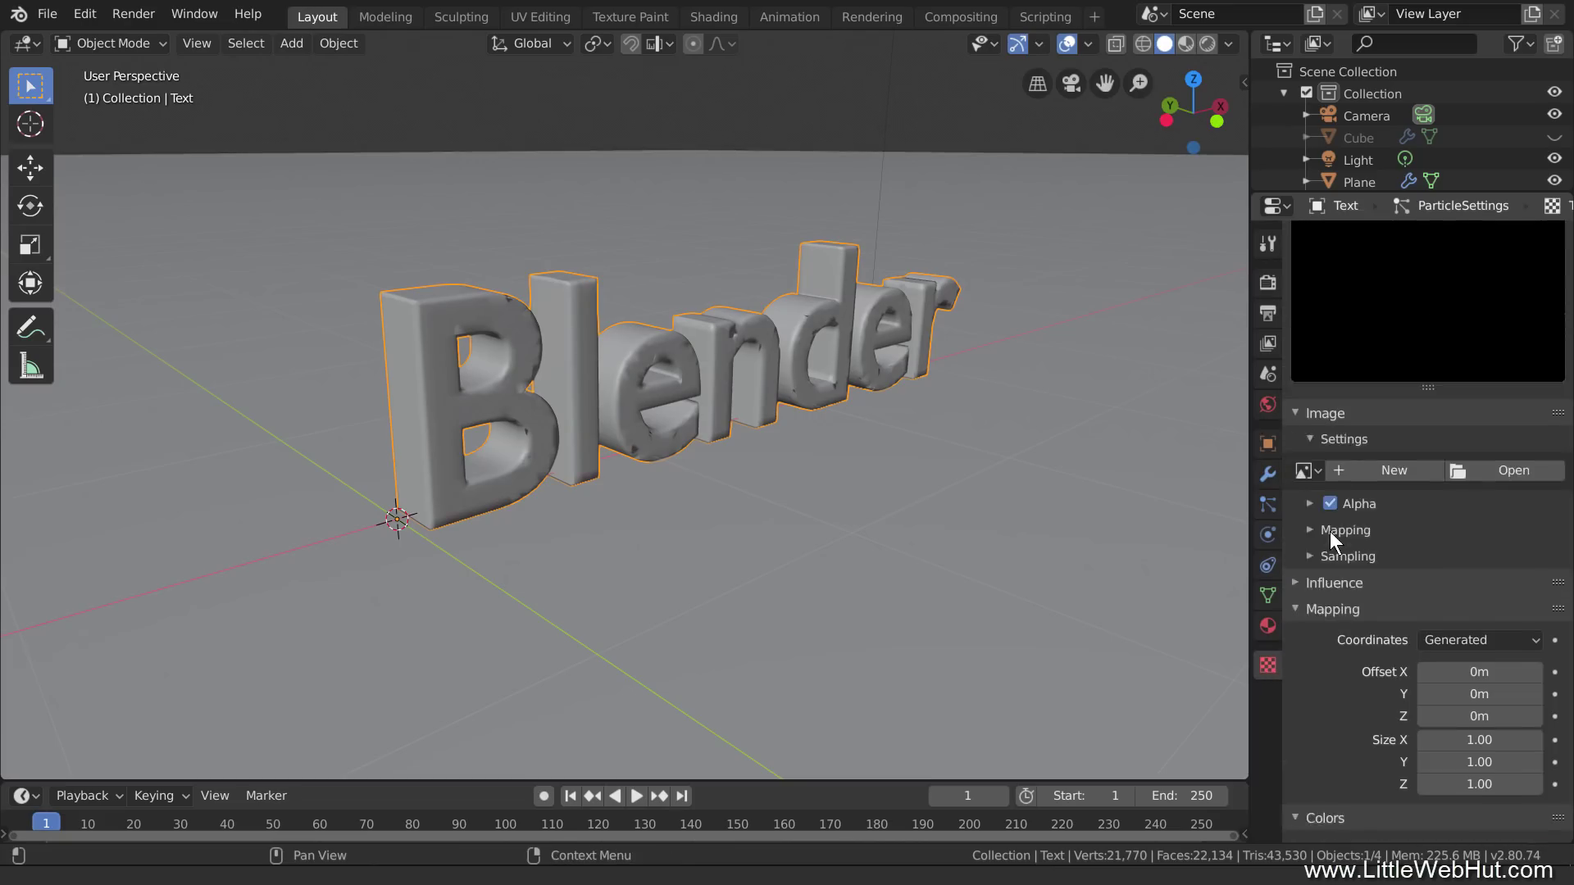
left_click(1429, 238)
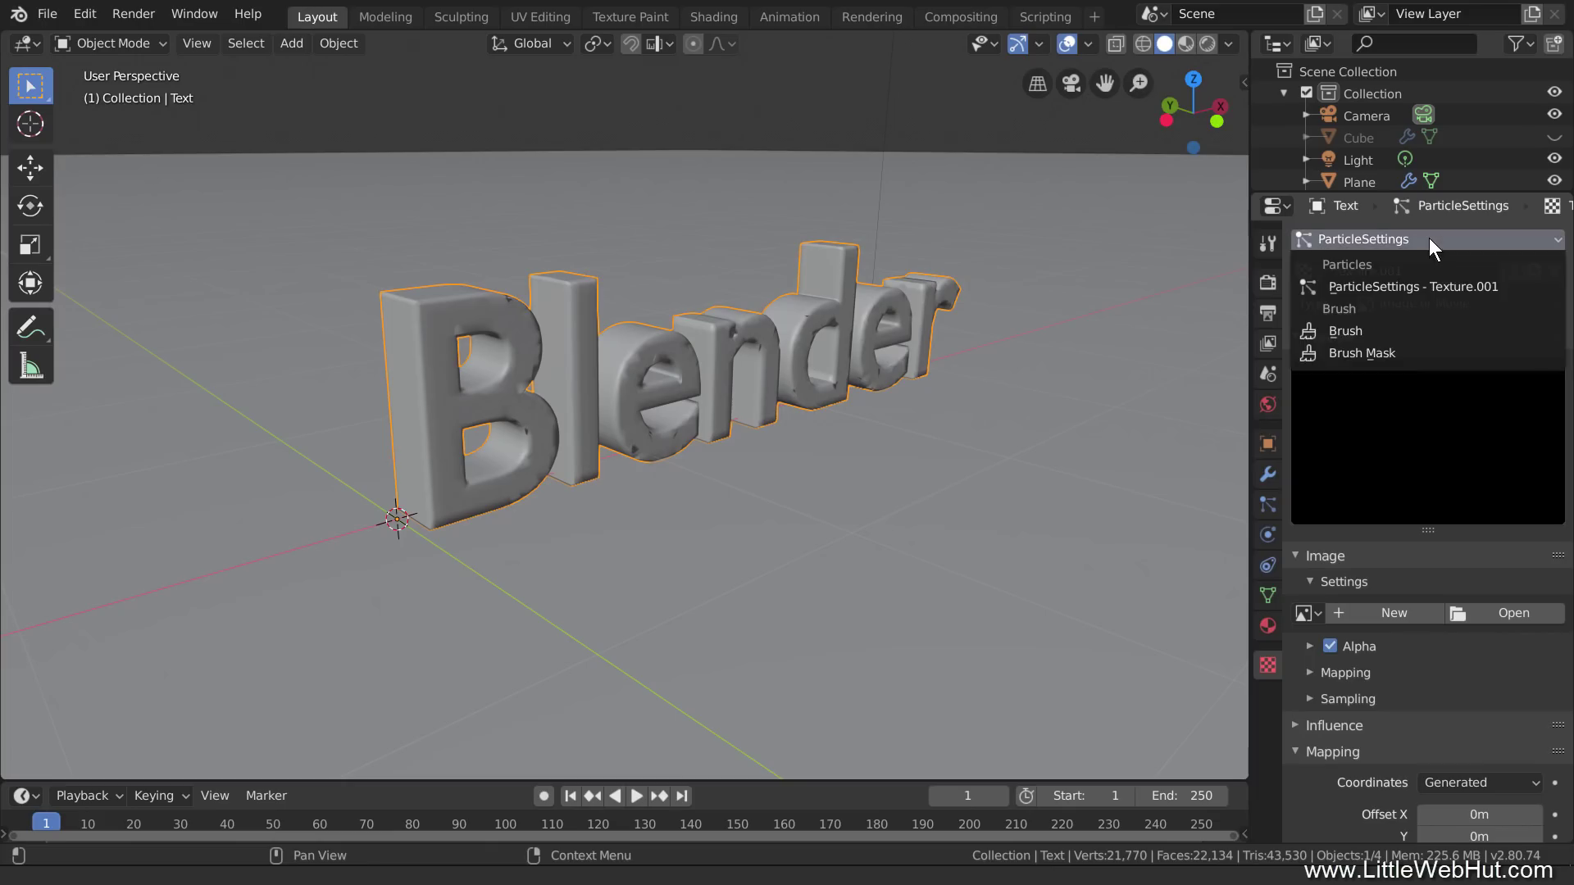
left_click(1503, 285)
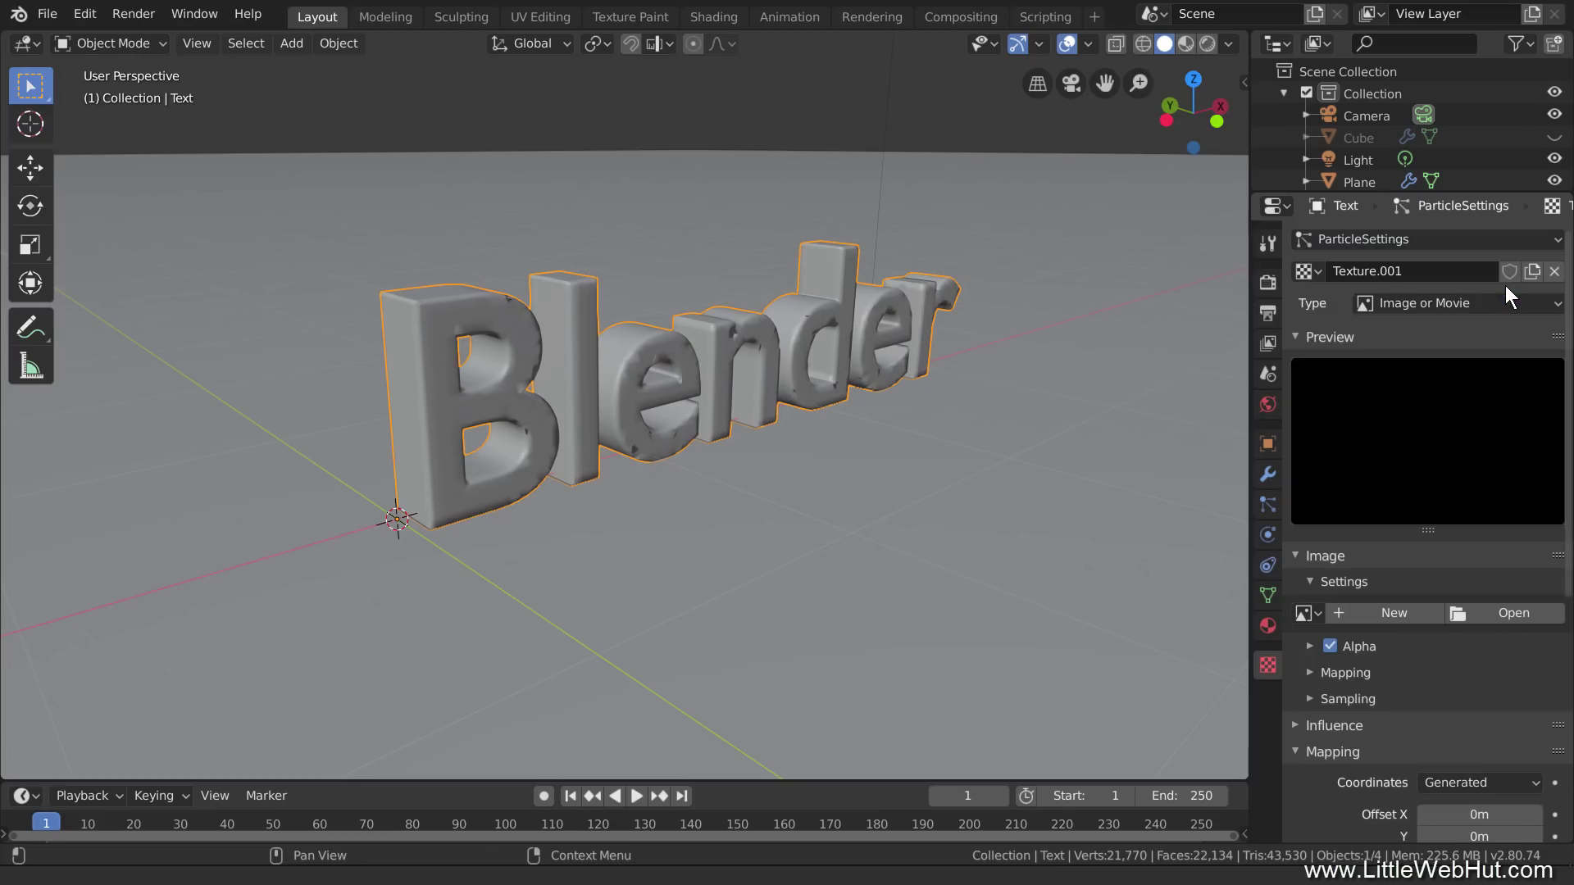
left_click(1494, 304)
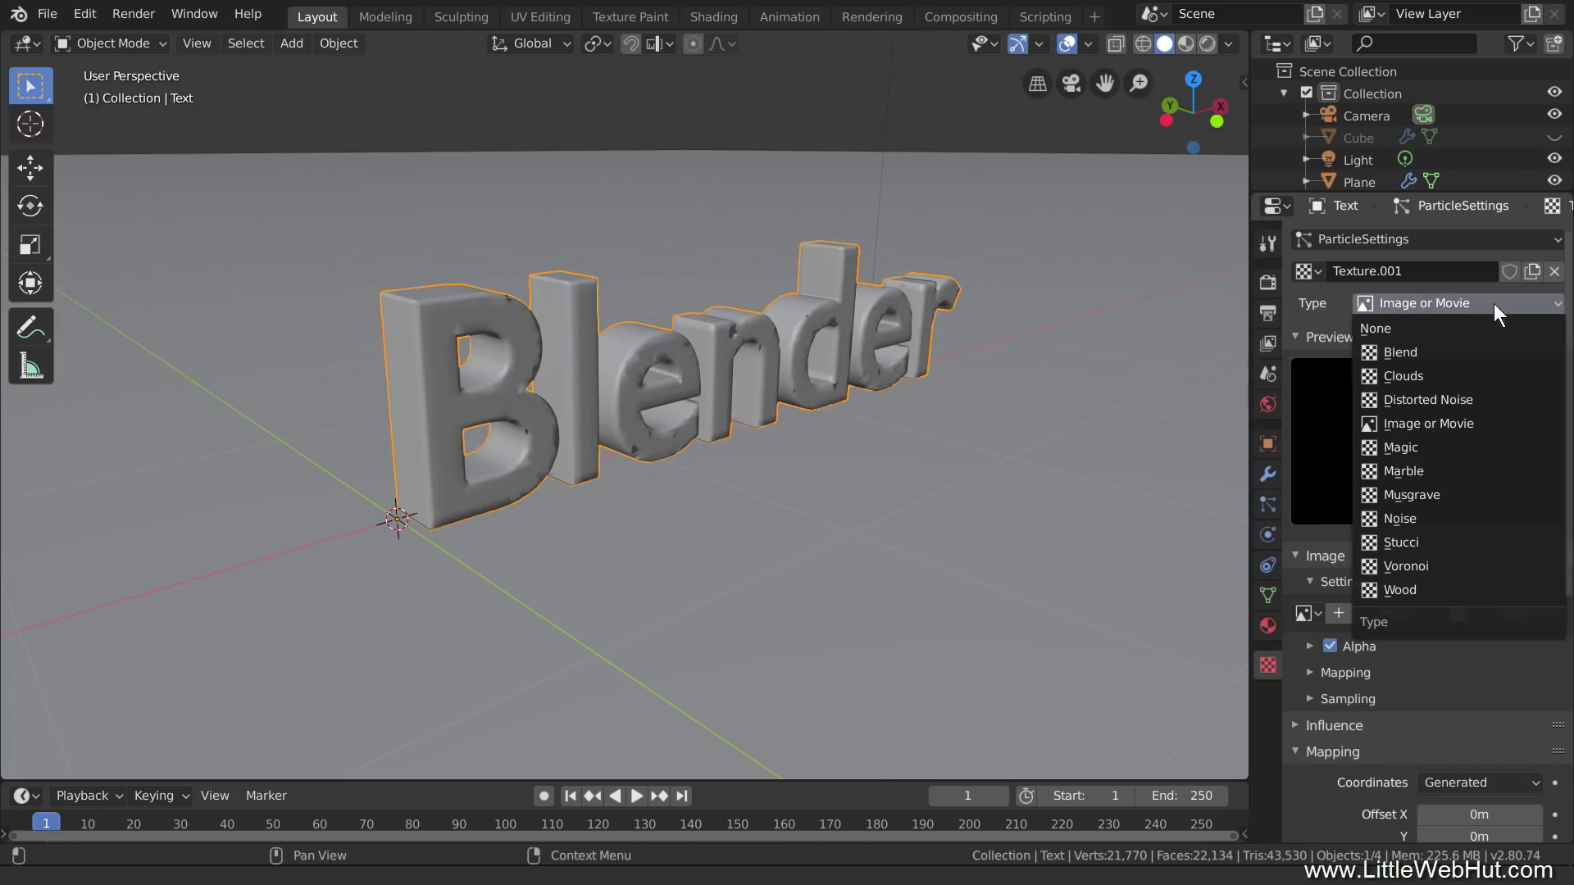
left_click(1449, 352)
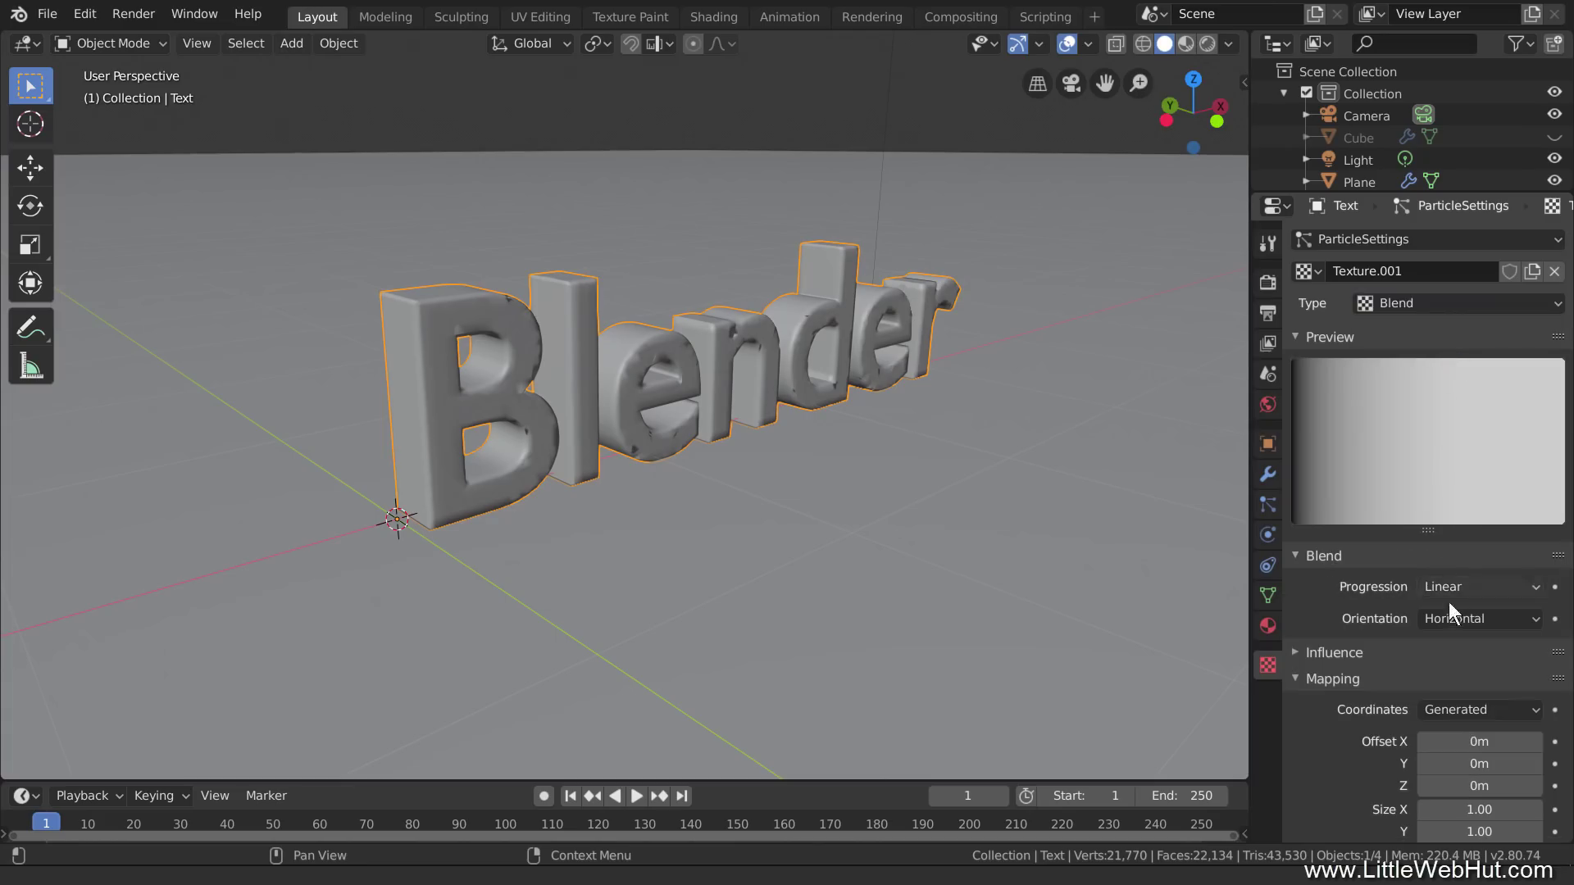
Step: Map the Blend texture with UV coordinates using the UVMap layer
left_click(1484, 710)
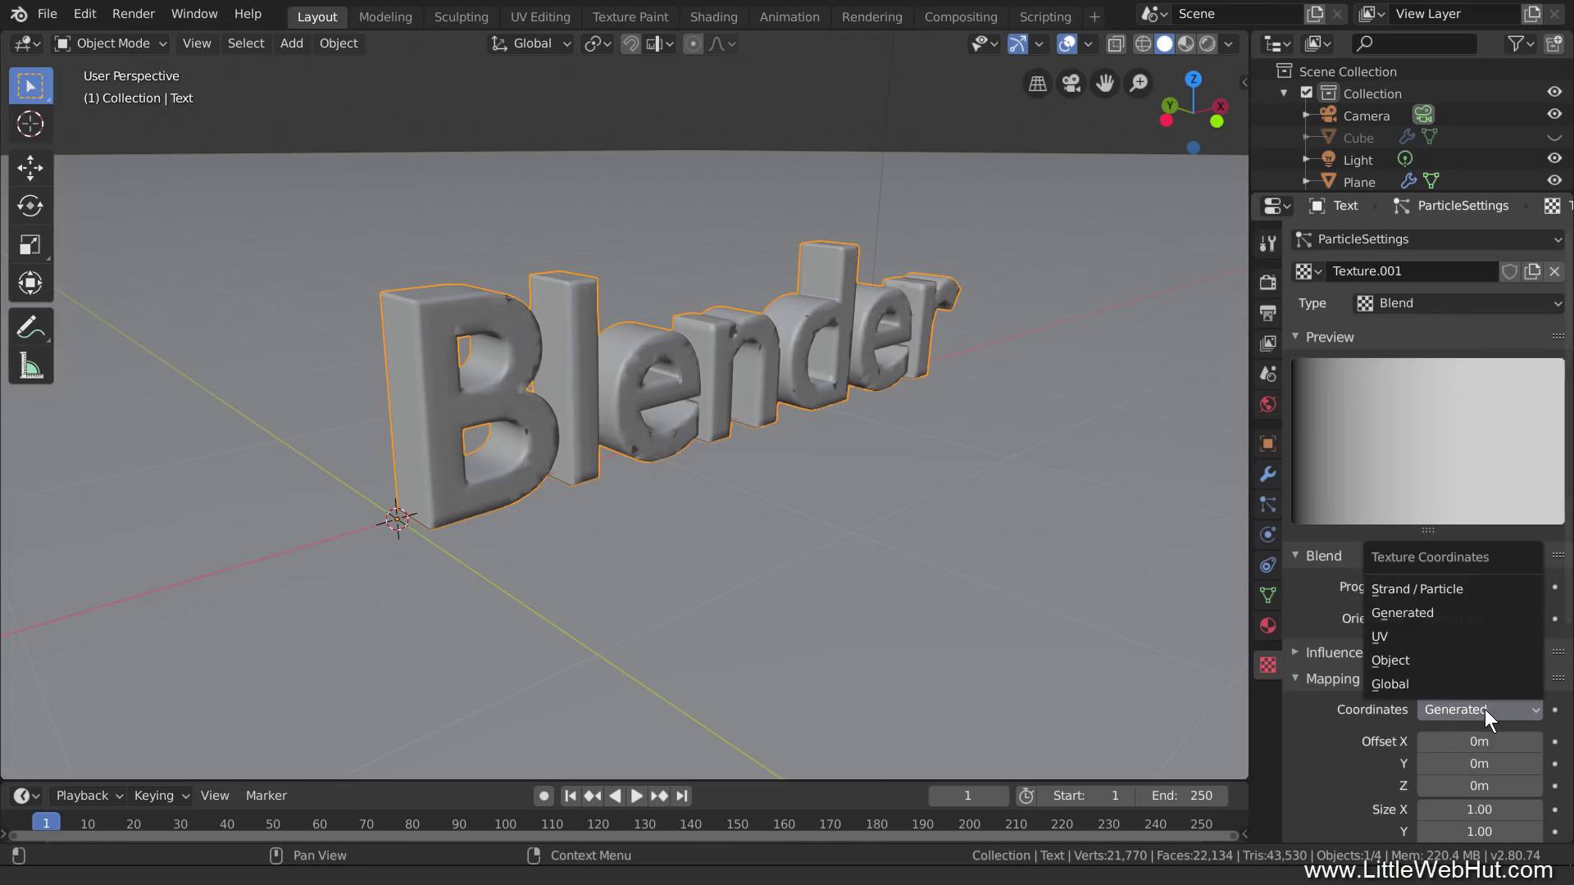
left_click(1464, 638)
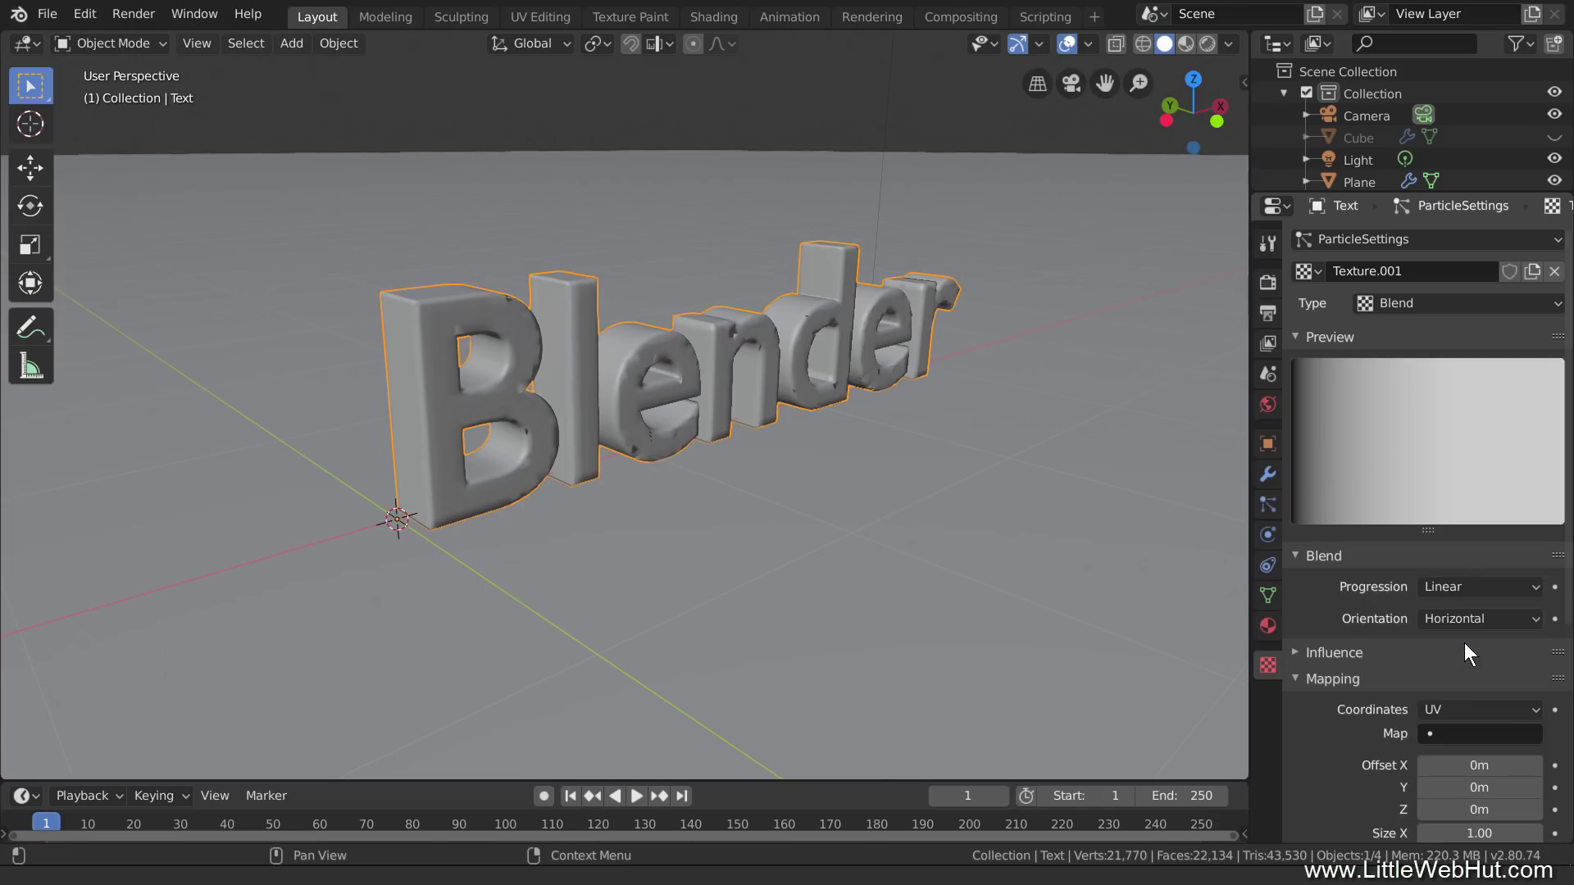
left_click(1477, 732)
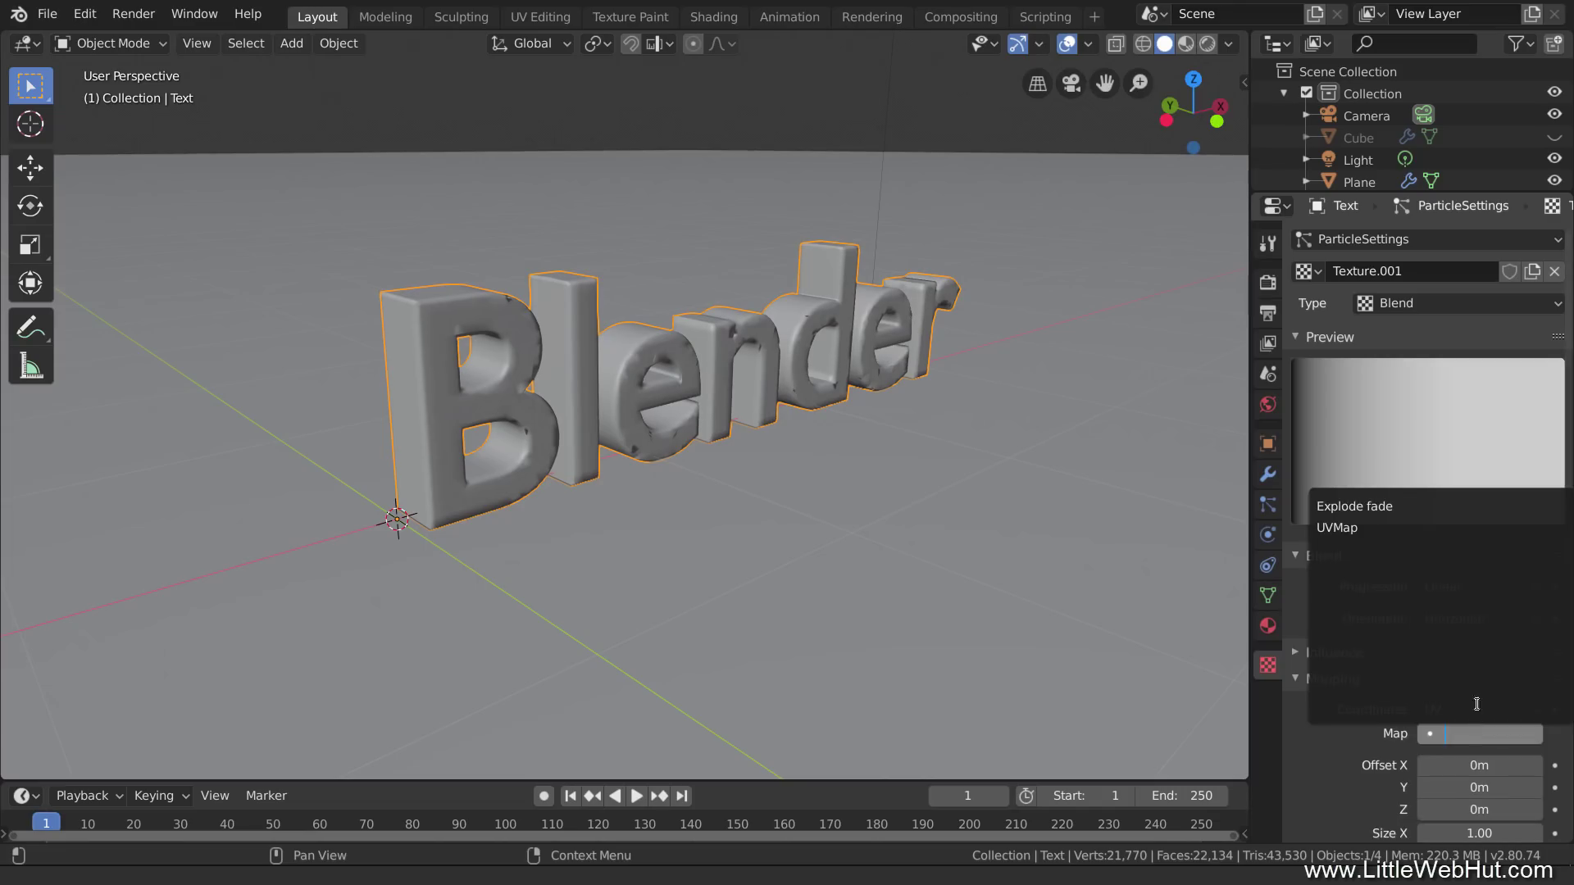
left_click(1382, 537)
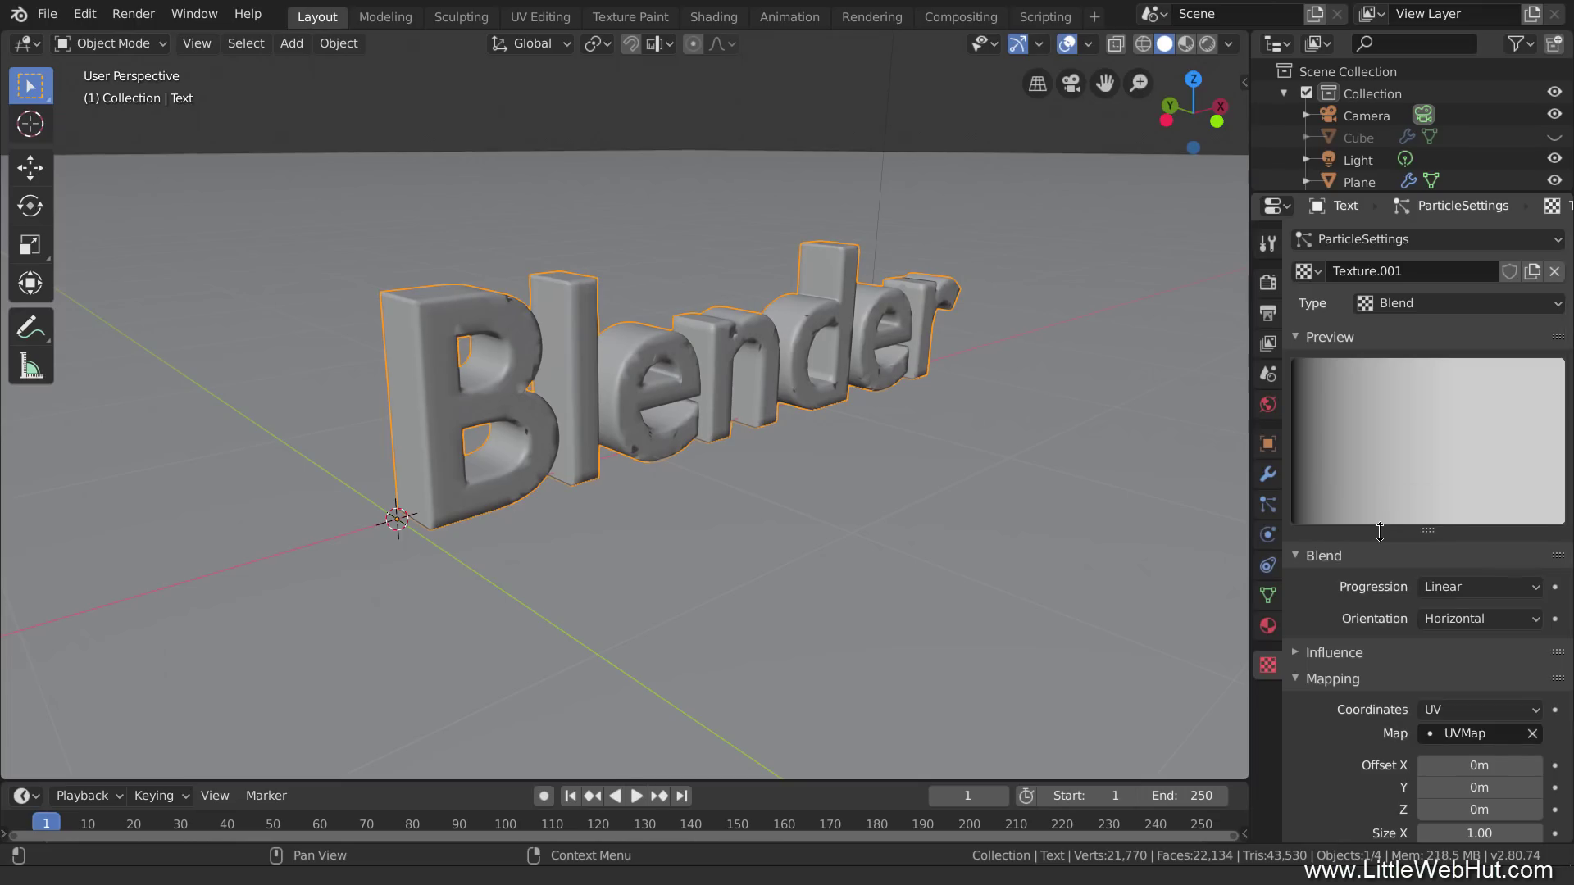
Step: Enable the Color Ramp in the Blend texture's color settings
scroll(1384, 540, "down", 7)
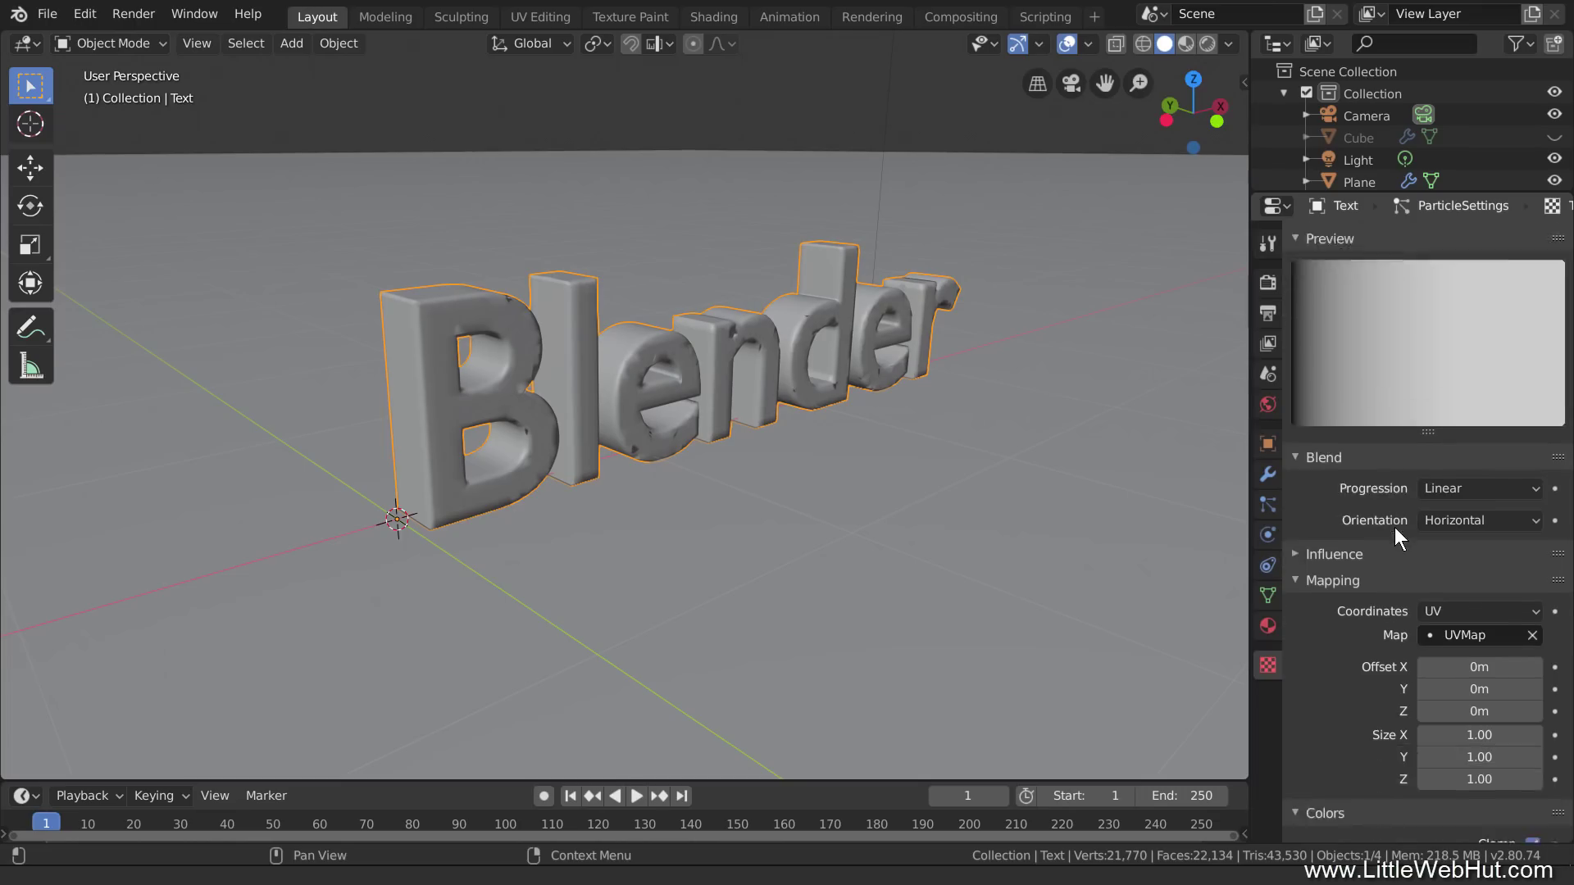
scroll(1384, 514, "down", 4)
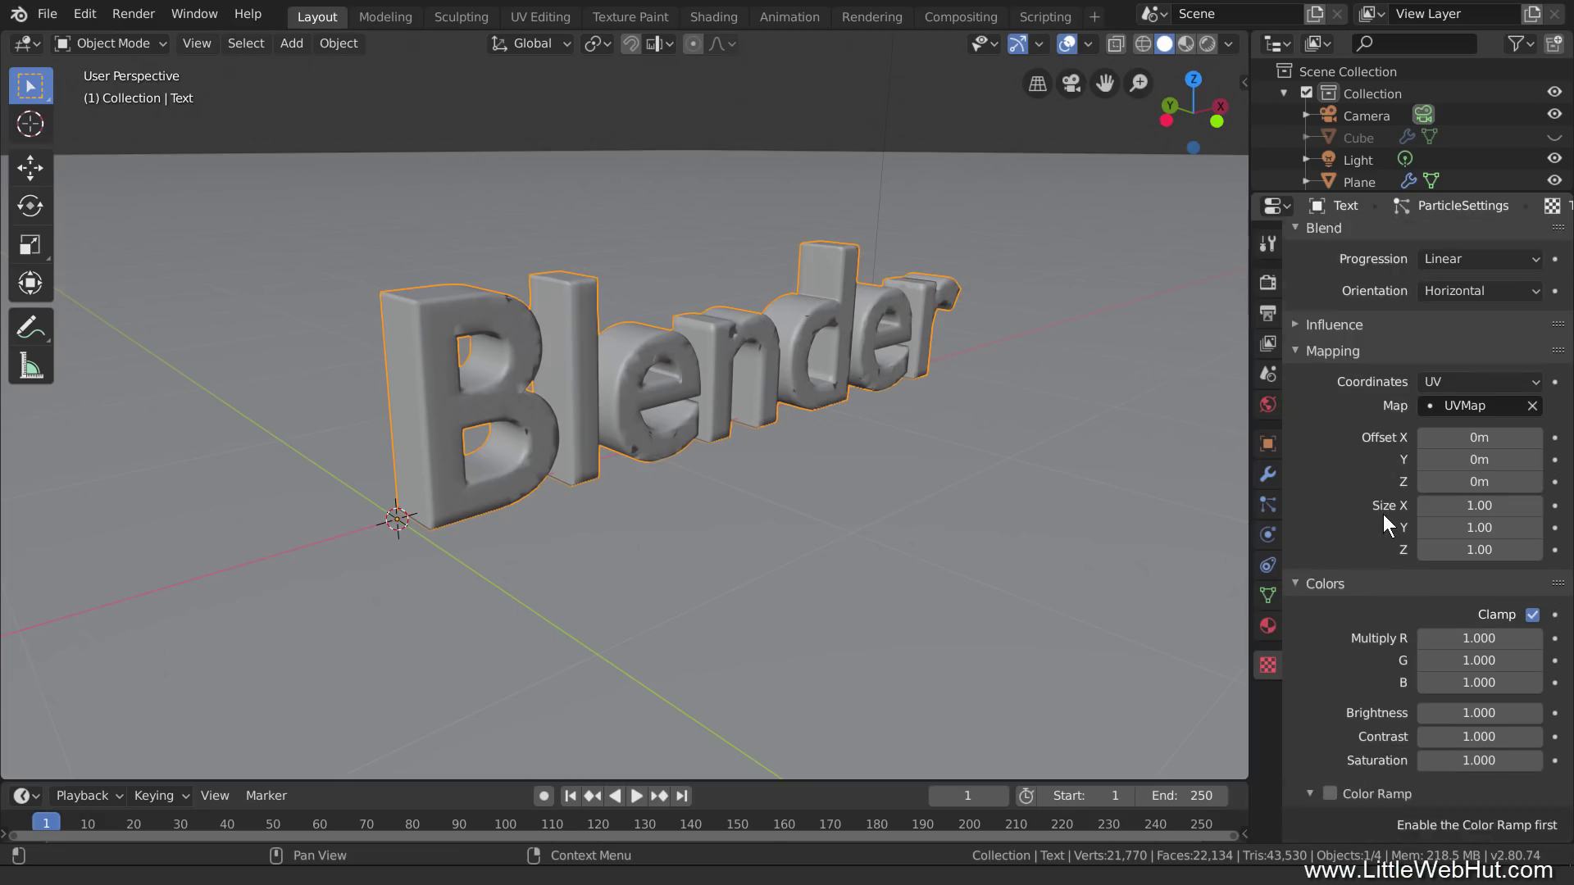
left_click(1329, 766)
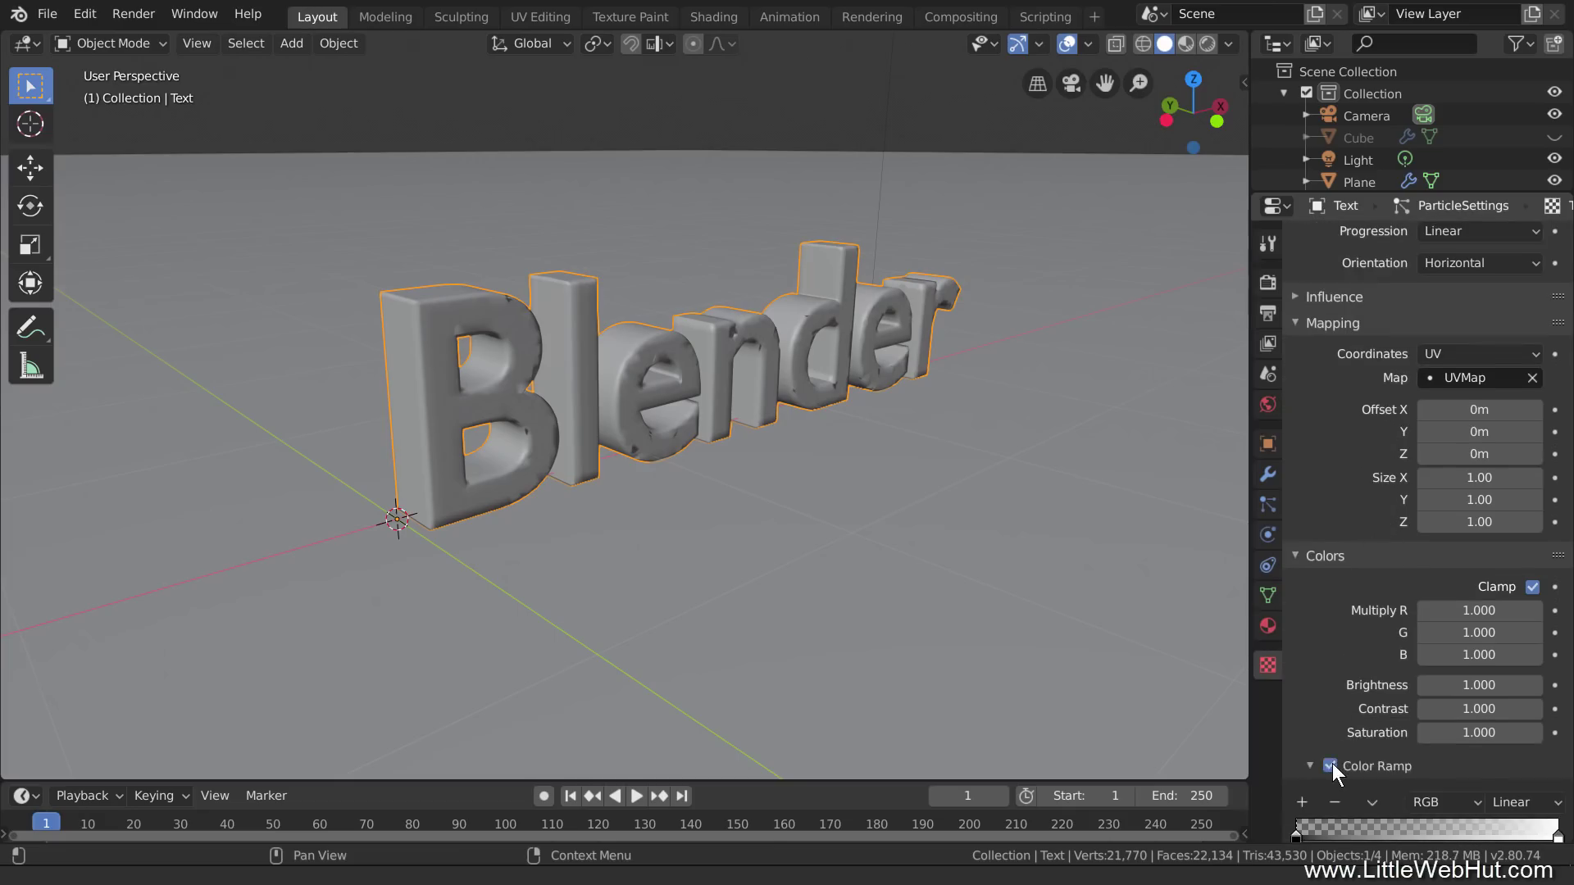
Step: Play the animation to preview the text exploding, and look at the Color Ramp options without changing anything
left_click(637, 795)
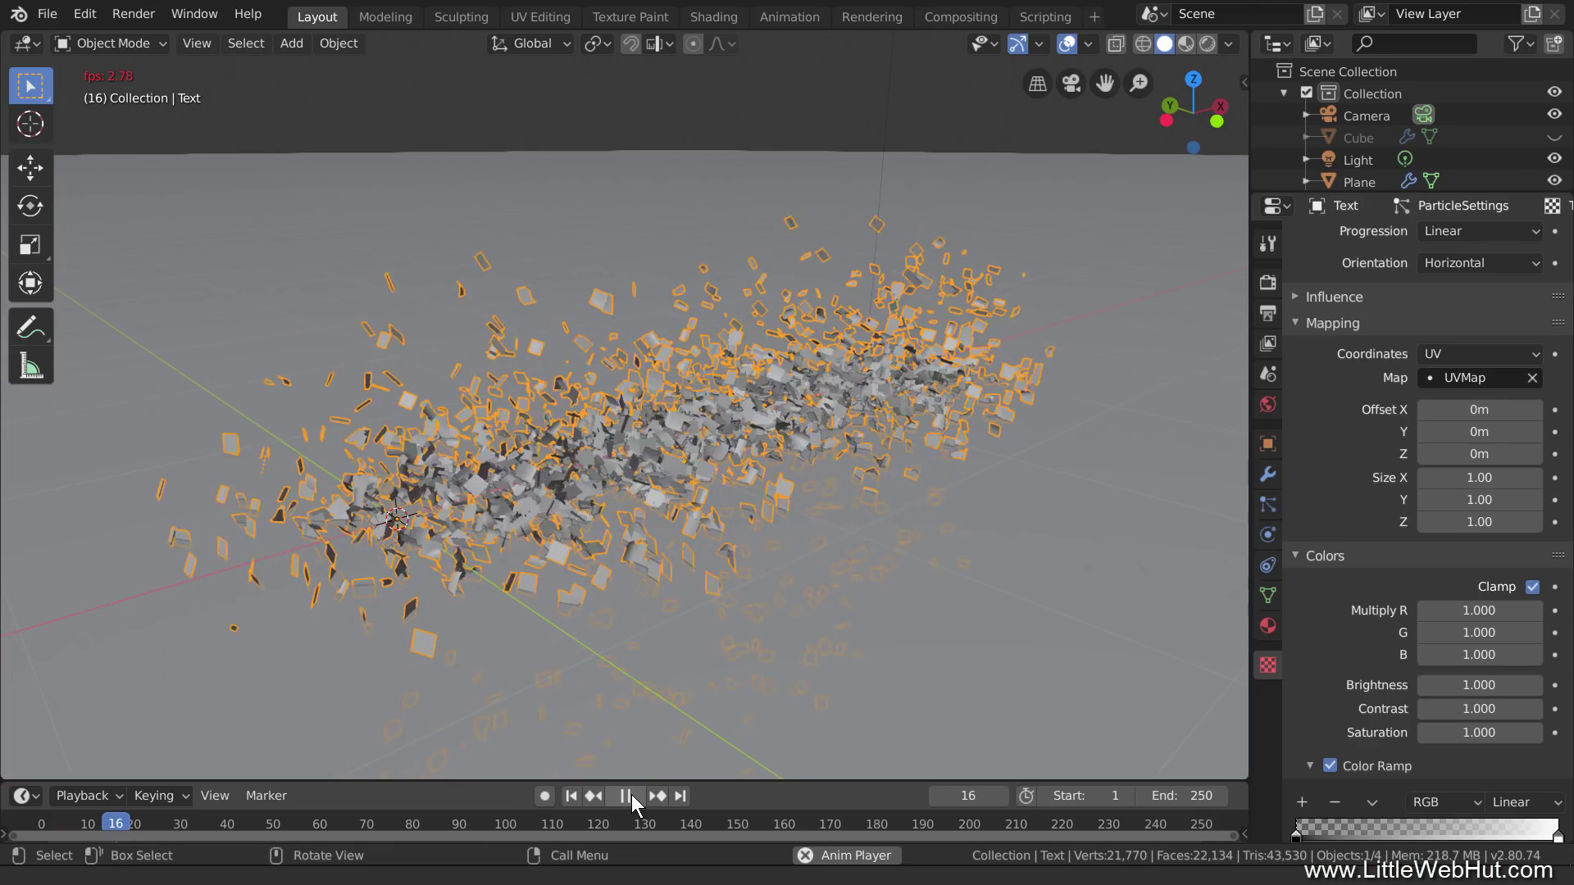
left_click(632, 797)
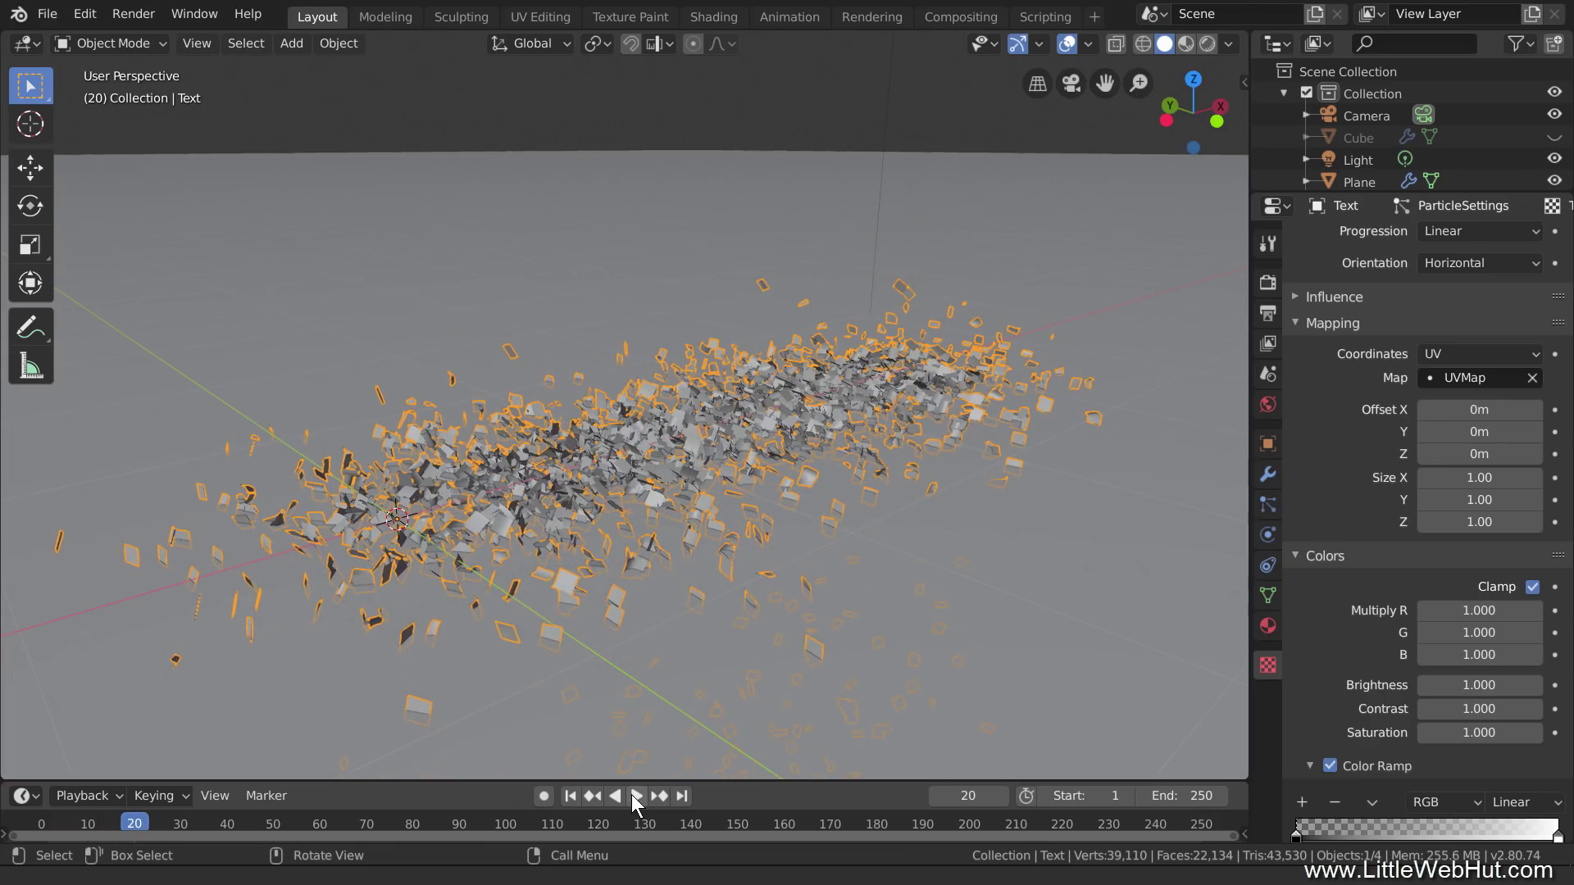
left_click(1371, 802)
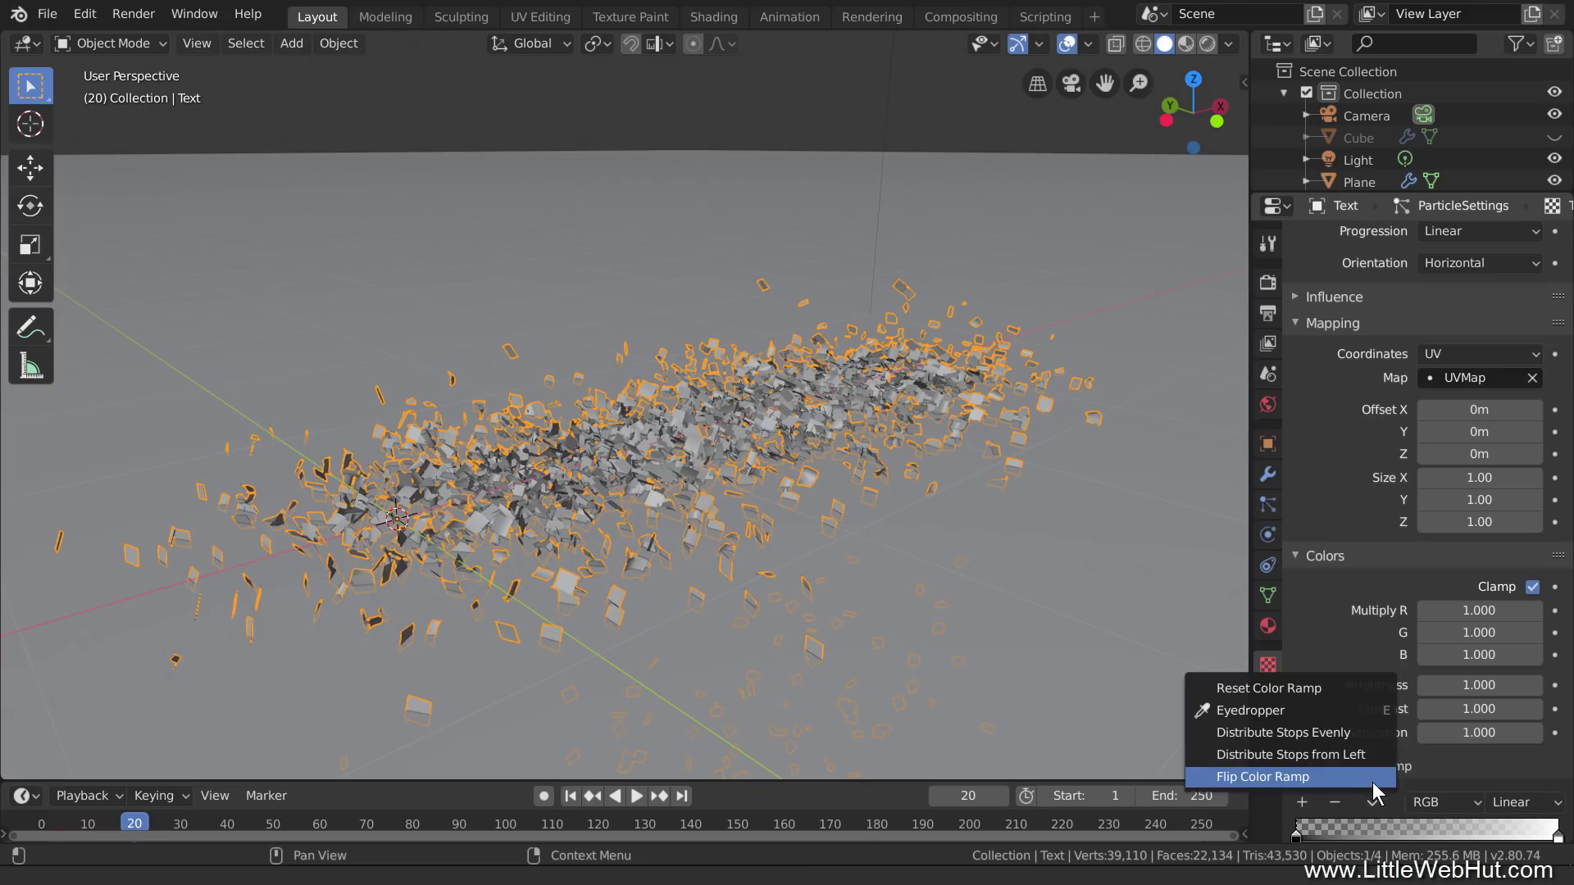
left_click(1437, 781)
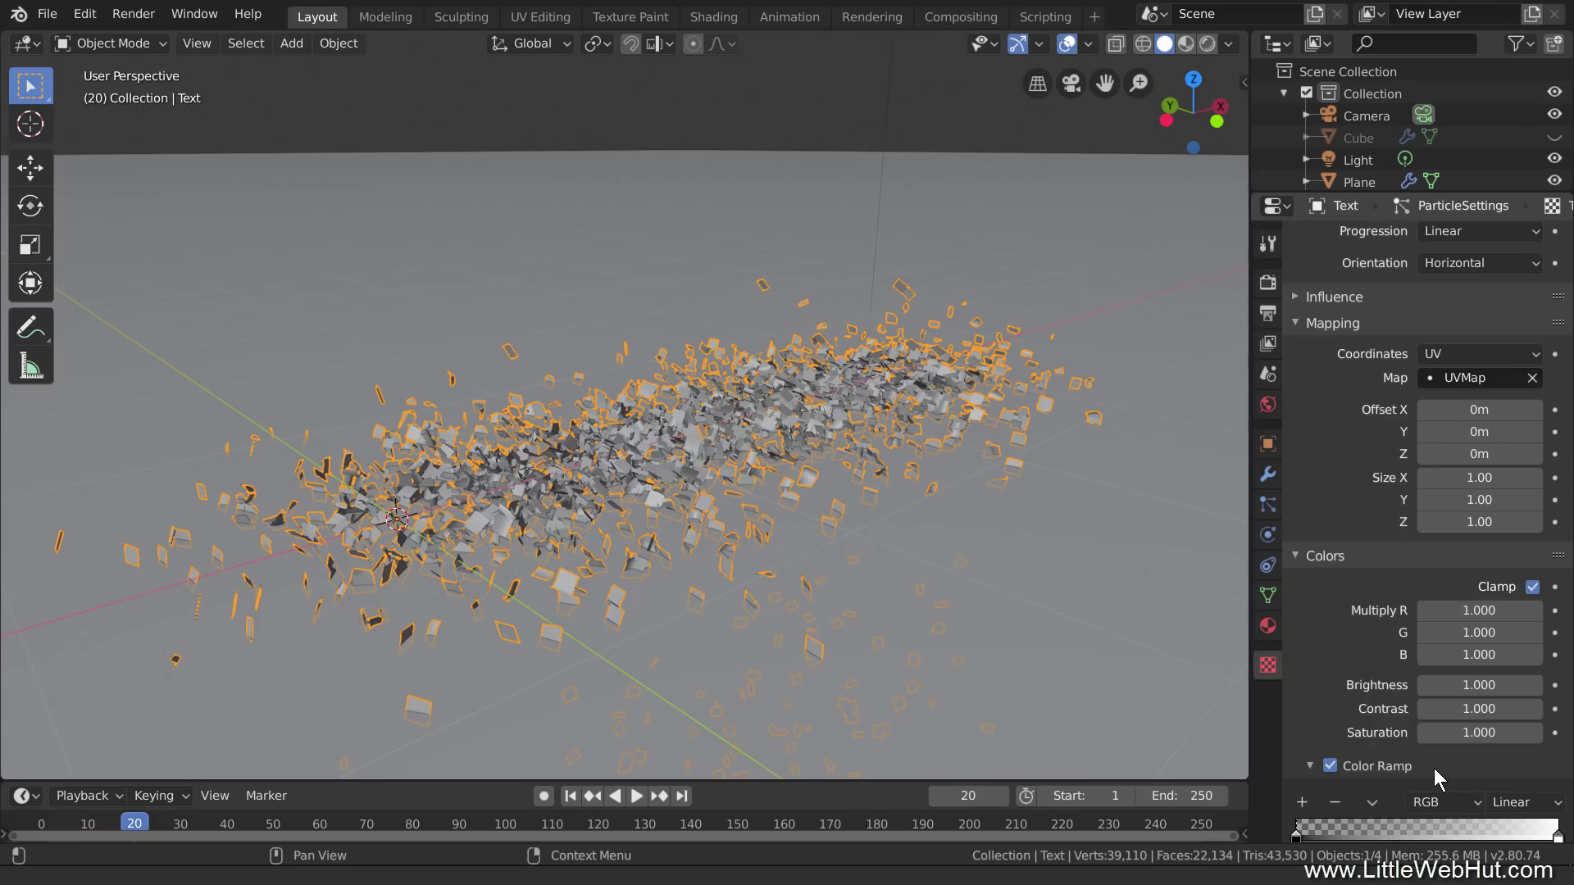
Step: Add a Wireframe modifier to the text and turn off its Even Thickness and Replace Original options
left_click(1273, 473)
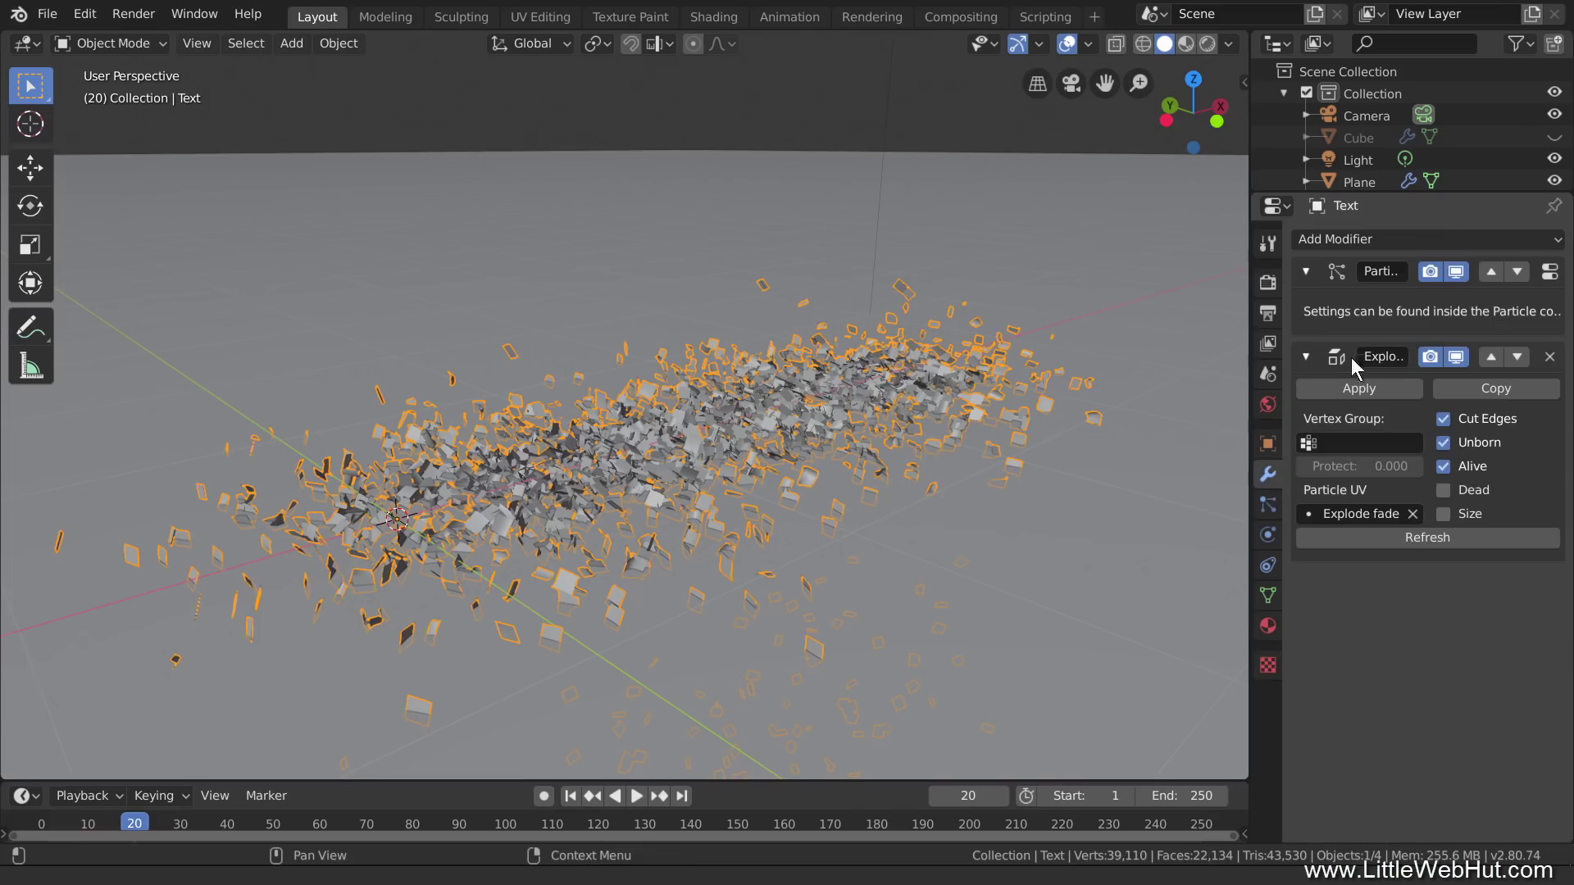
left_click(1391, 238)
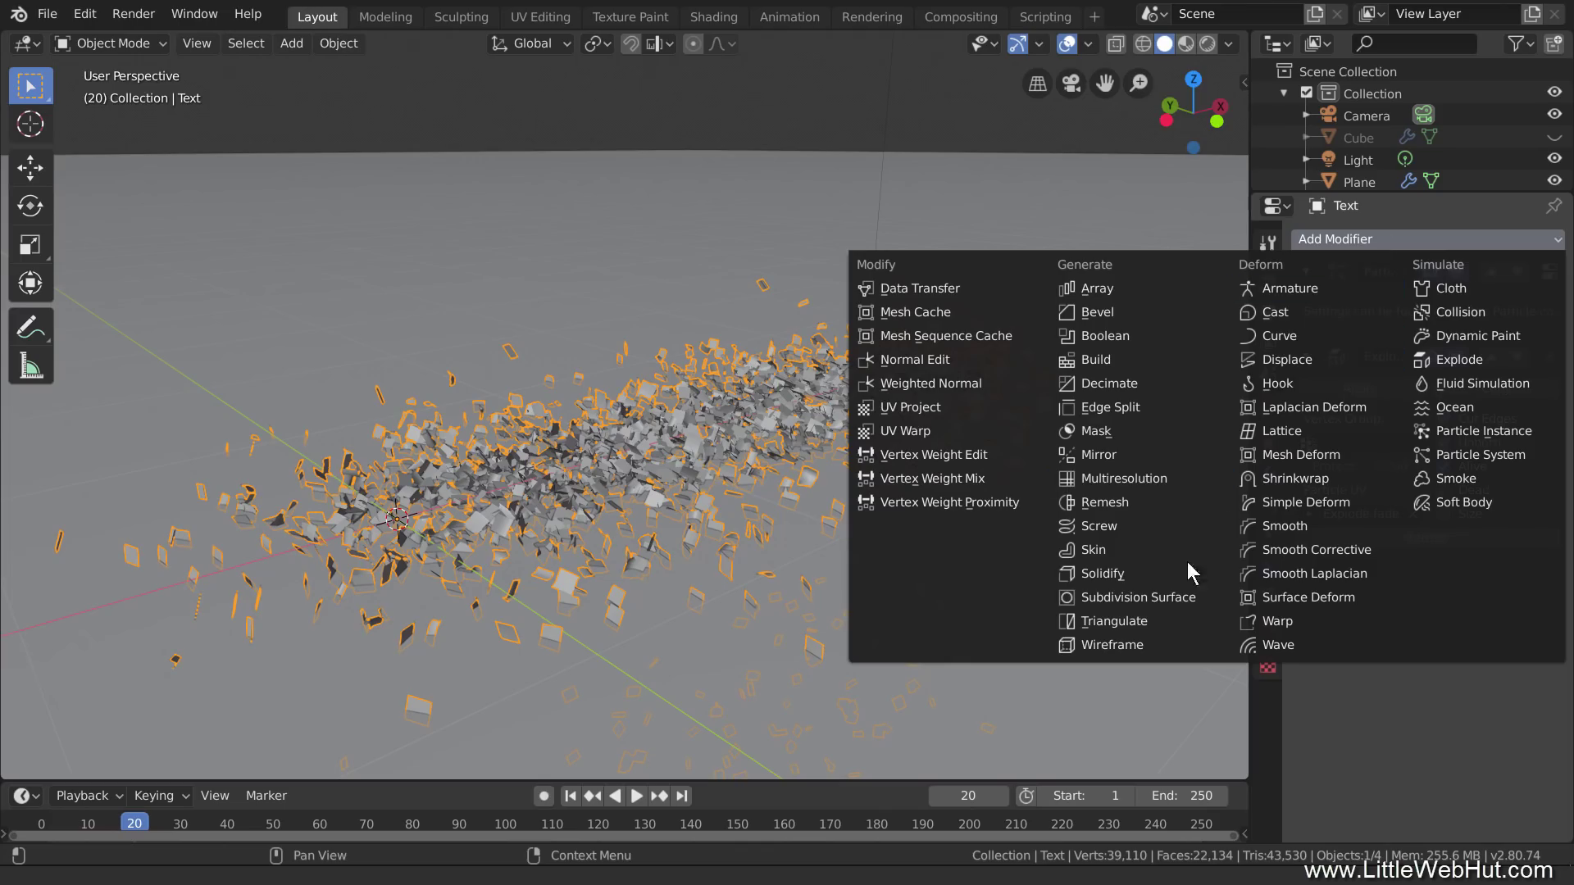
left_click(1165, 644)
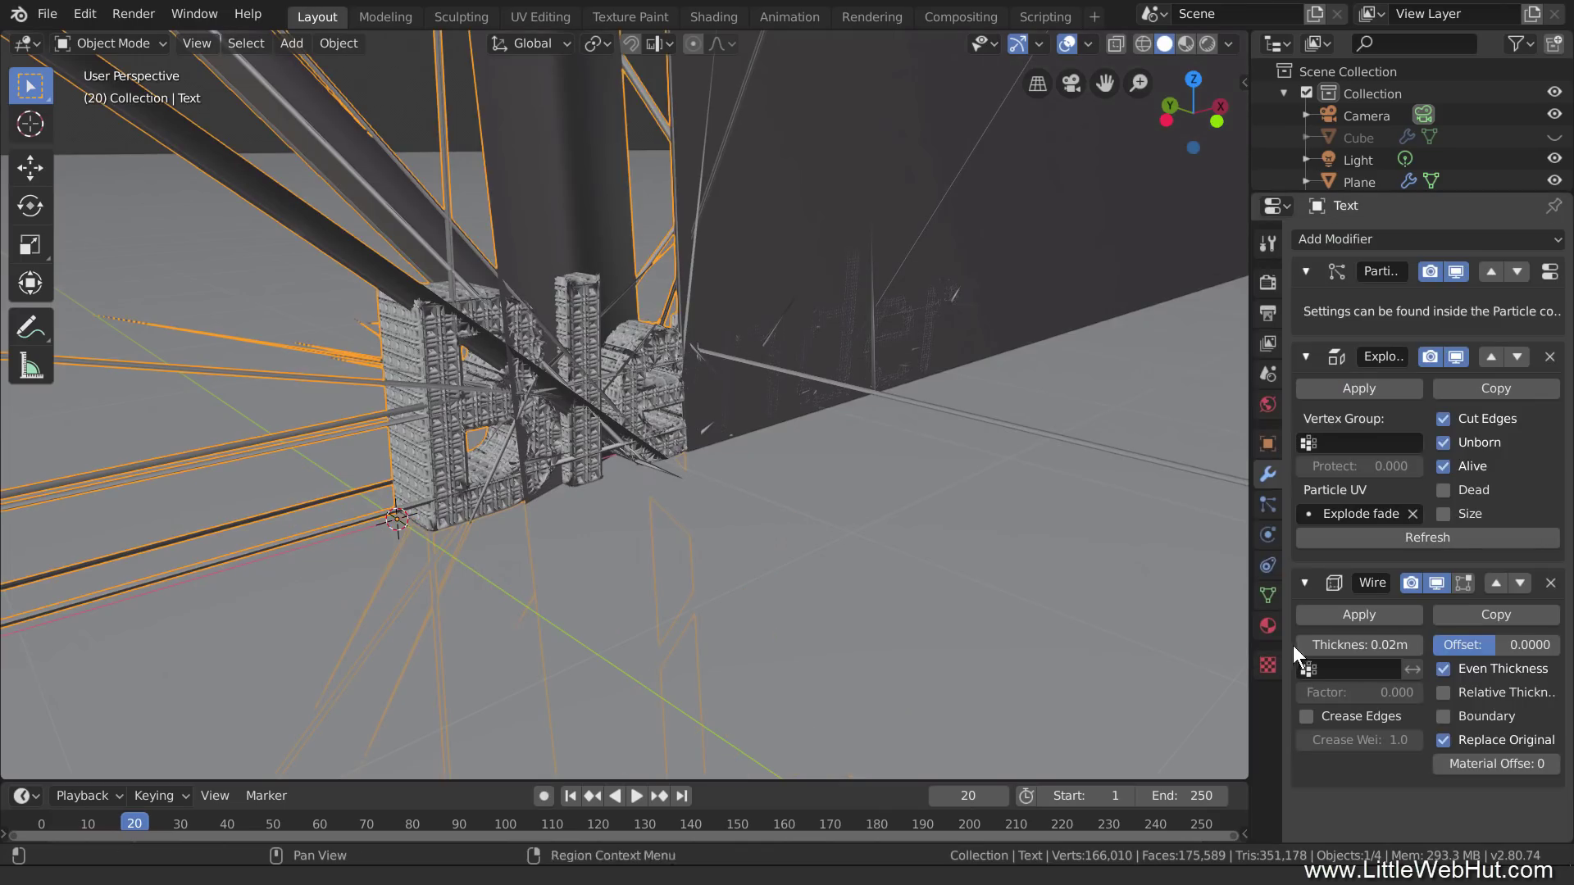
left_click(1442, 669)
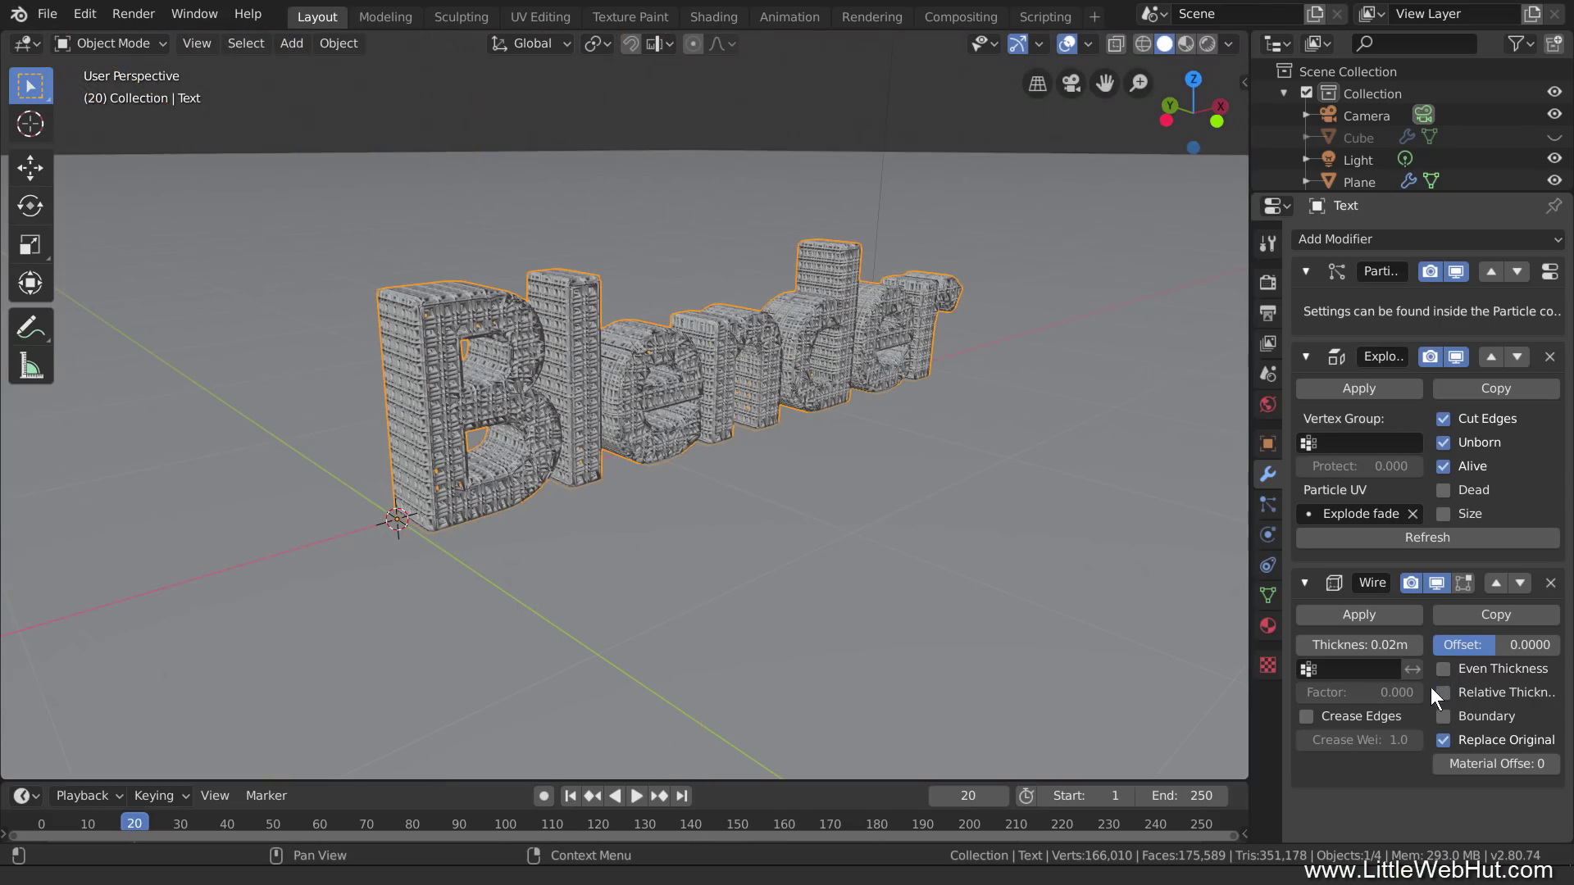
left_click(1442, 740)
Step: Set the Wireframe modifier's offset to -1
left_click(1496, 646)
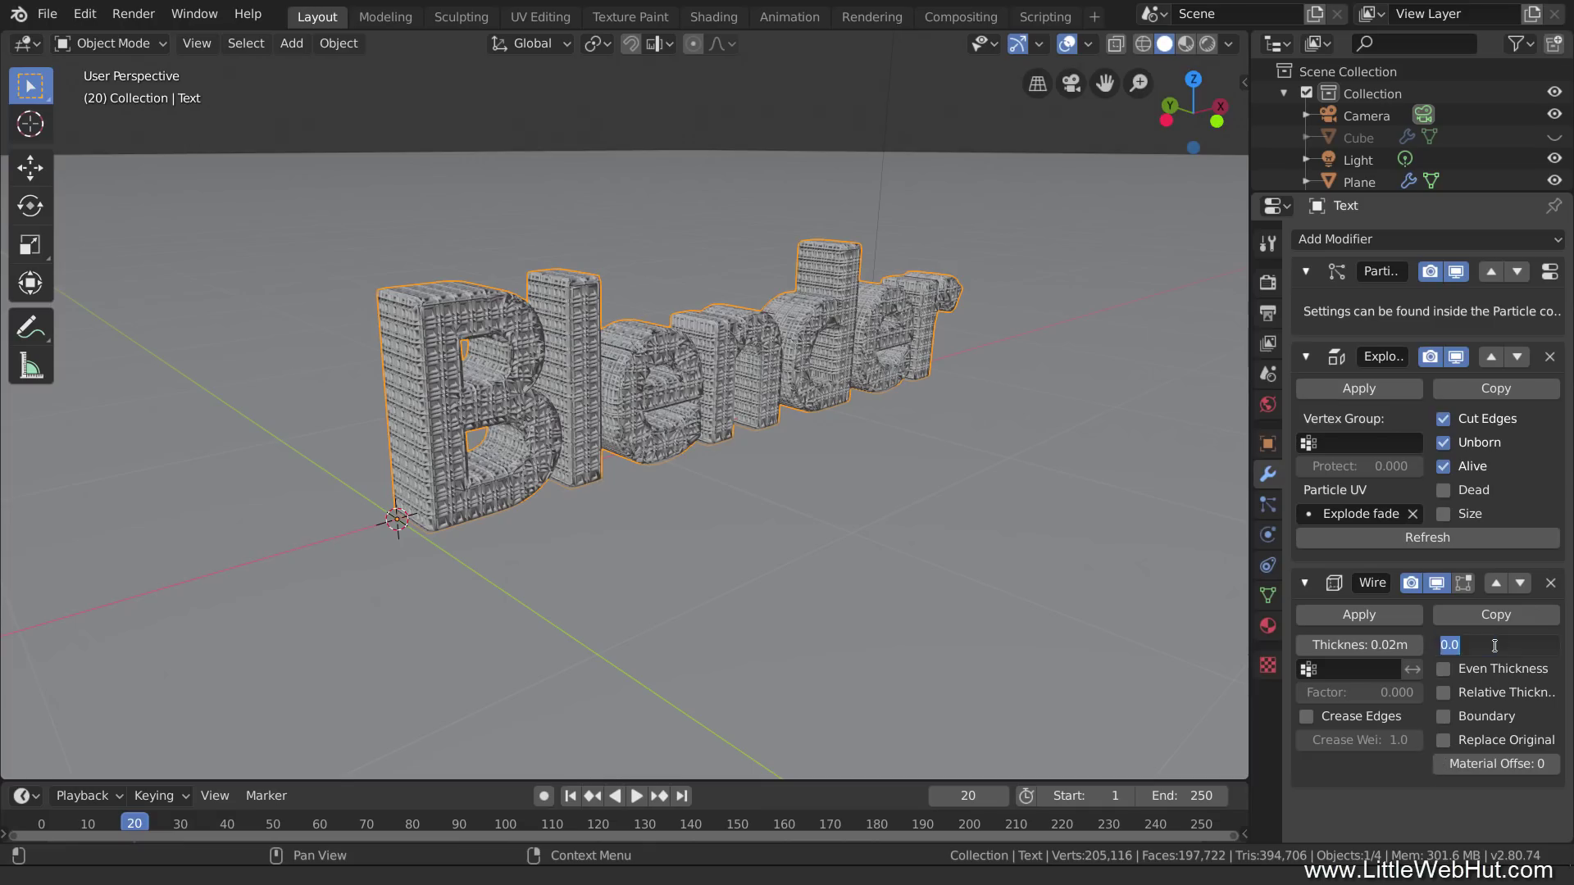
type("-1")
key("Return")
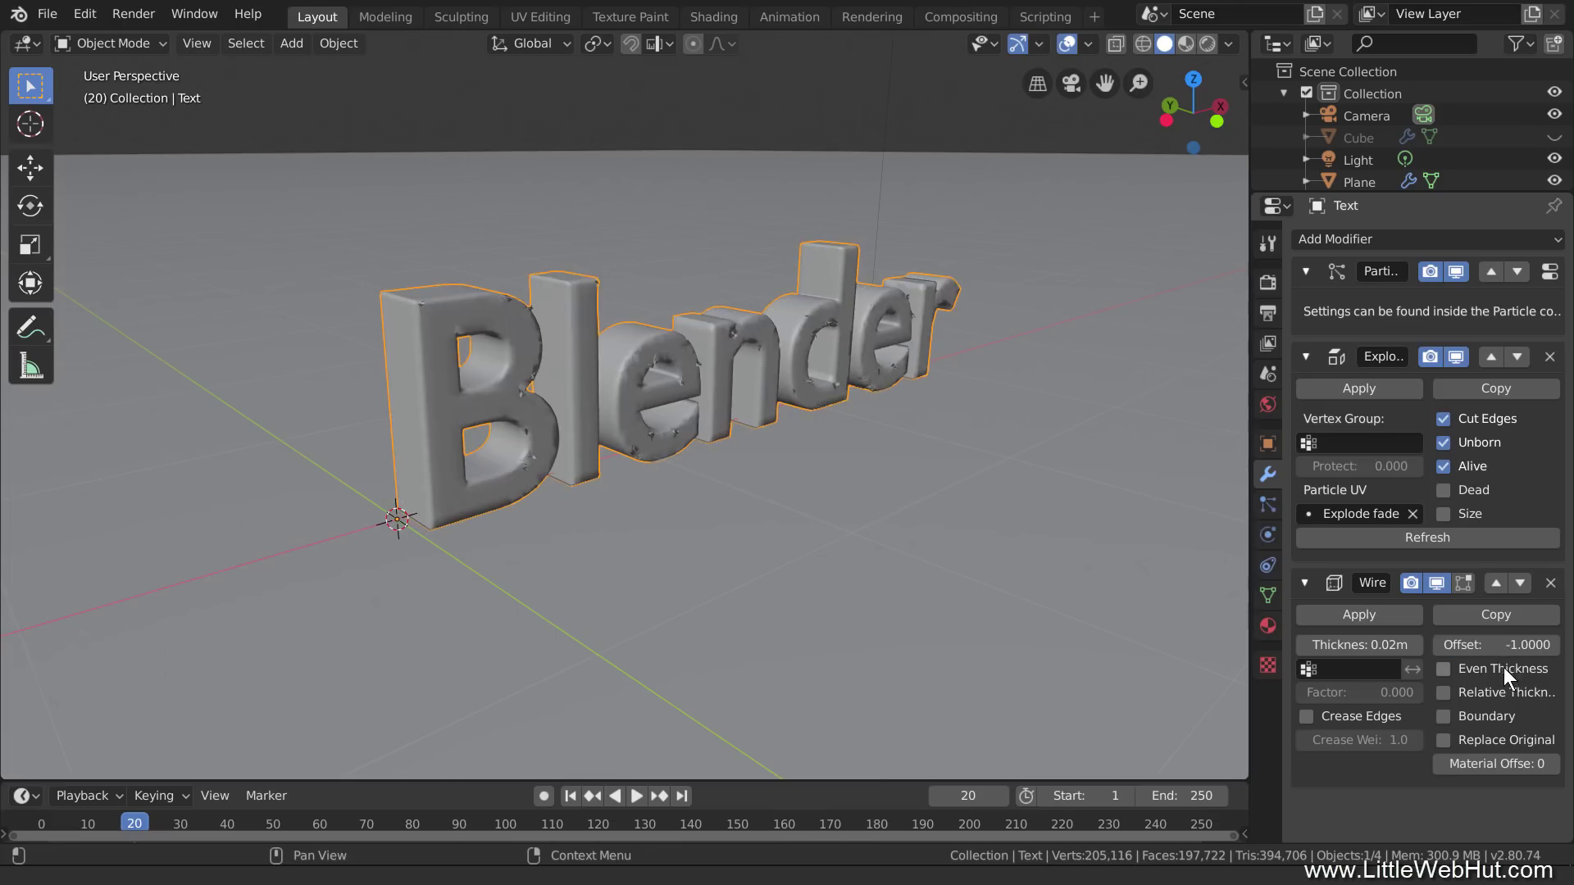
Step: Play the animation from the first frame to check the thickened text fragments, and stop it
left_click(571, 795)
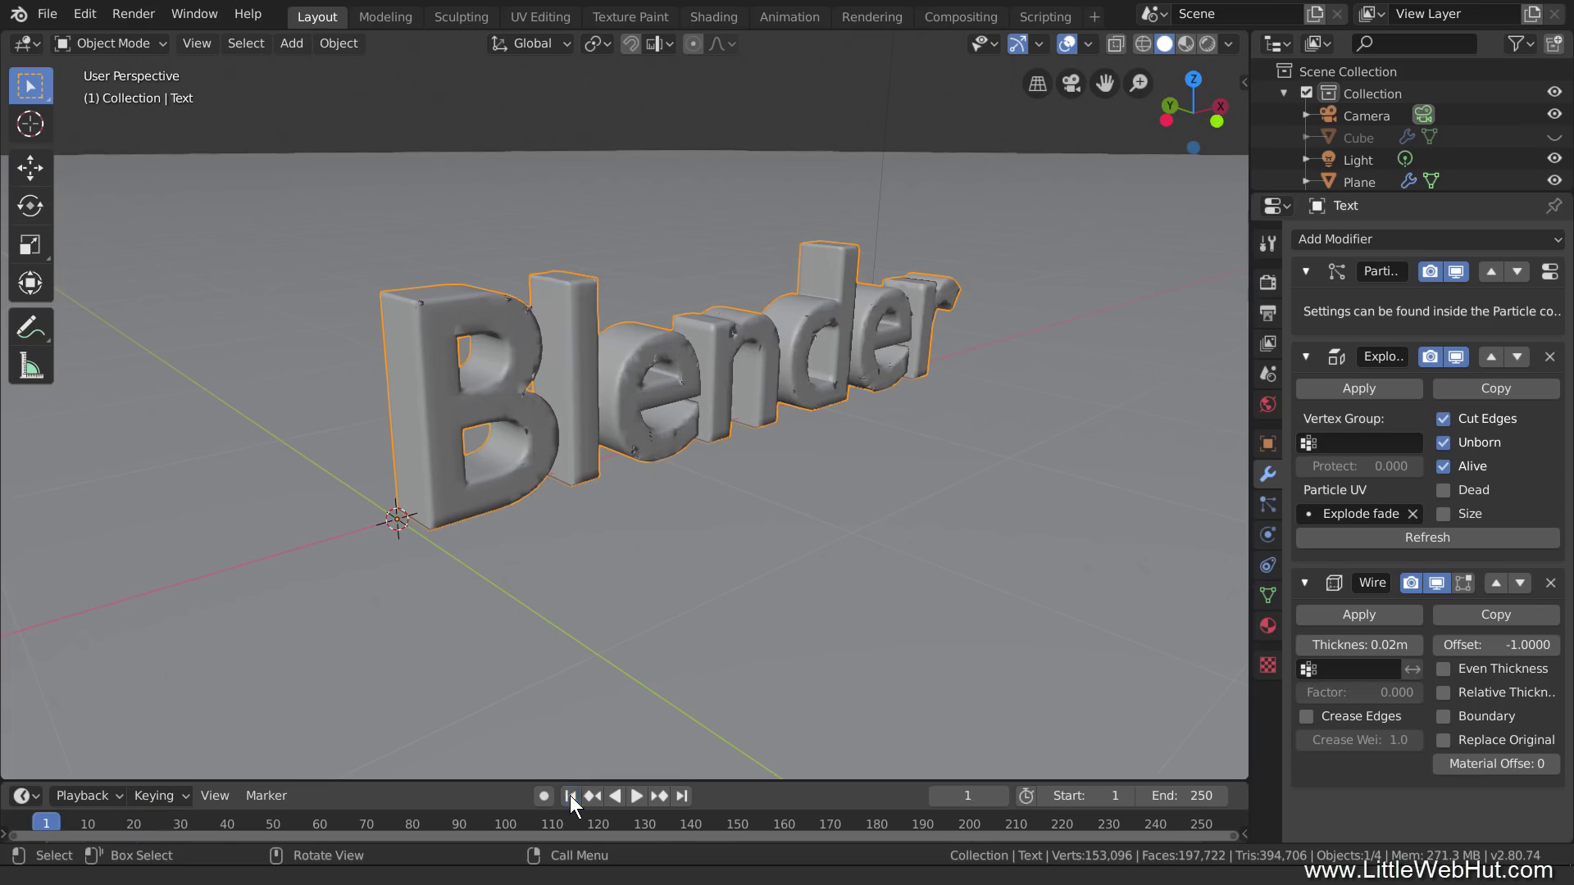
left_click(636, 795)
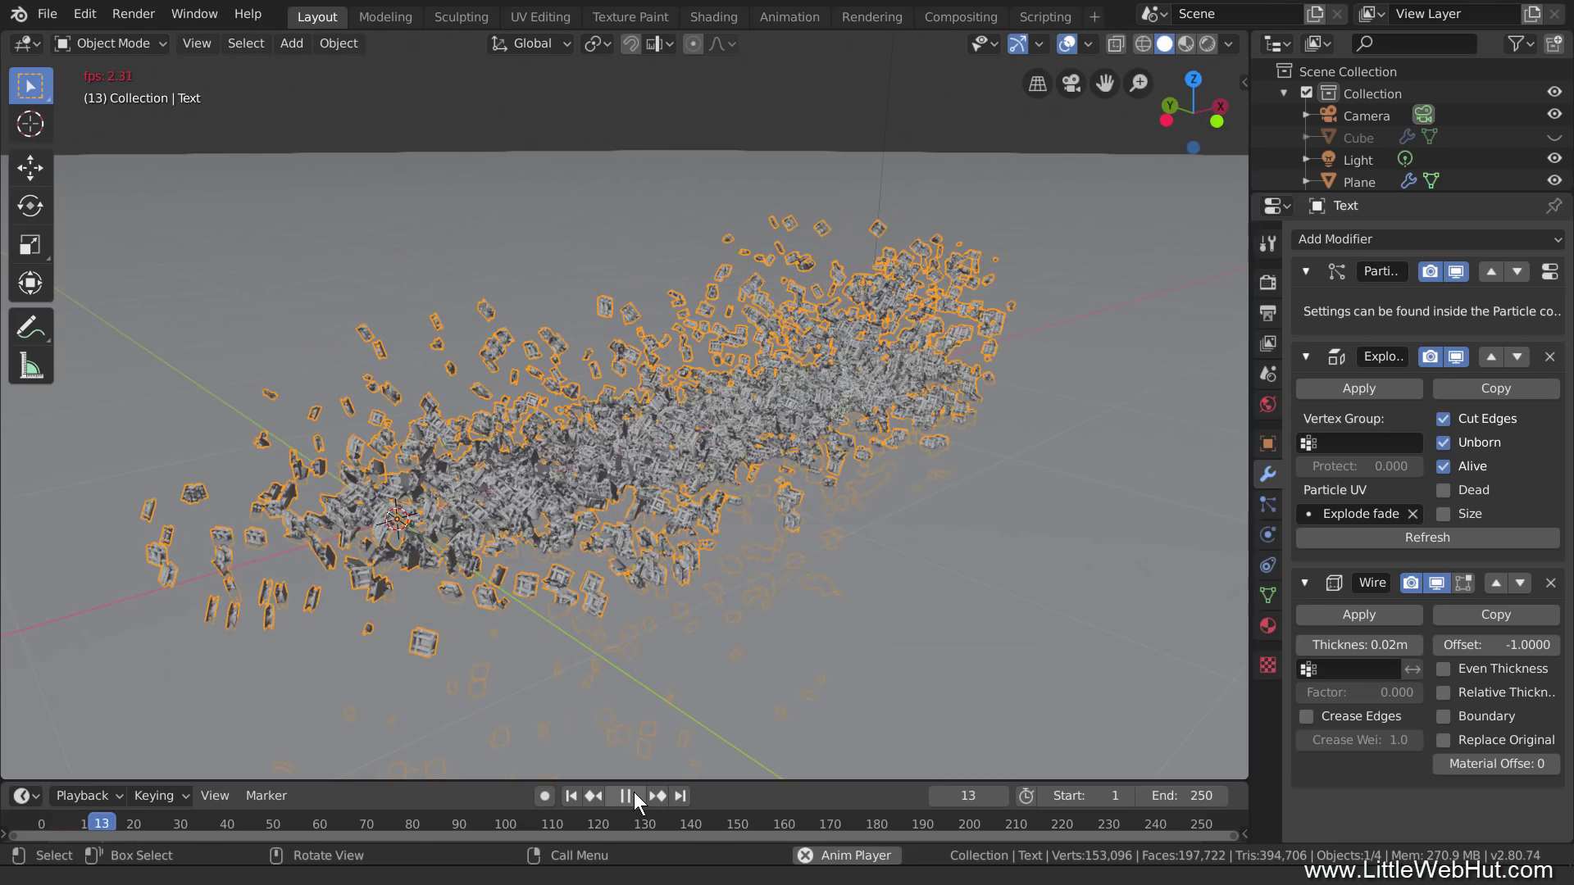
left_click(633, 792)
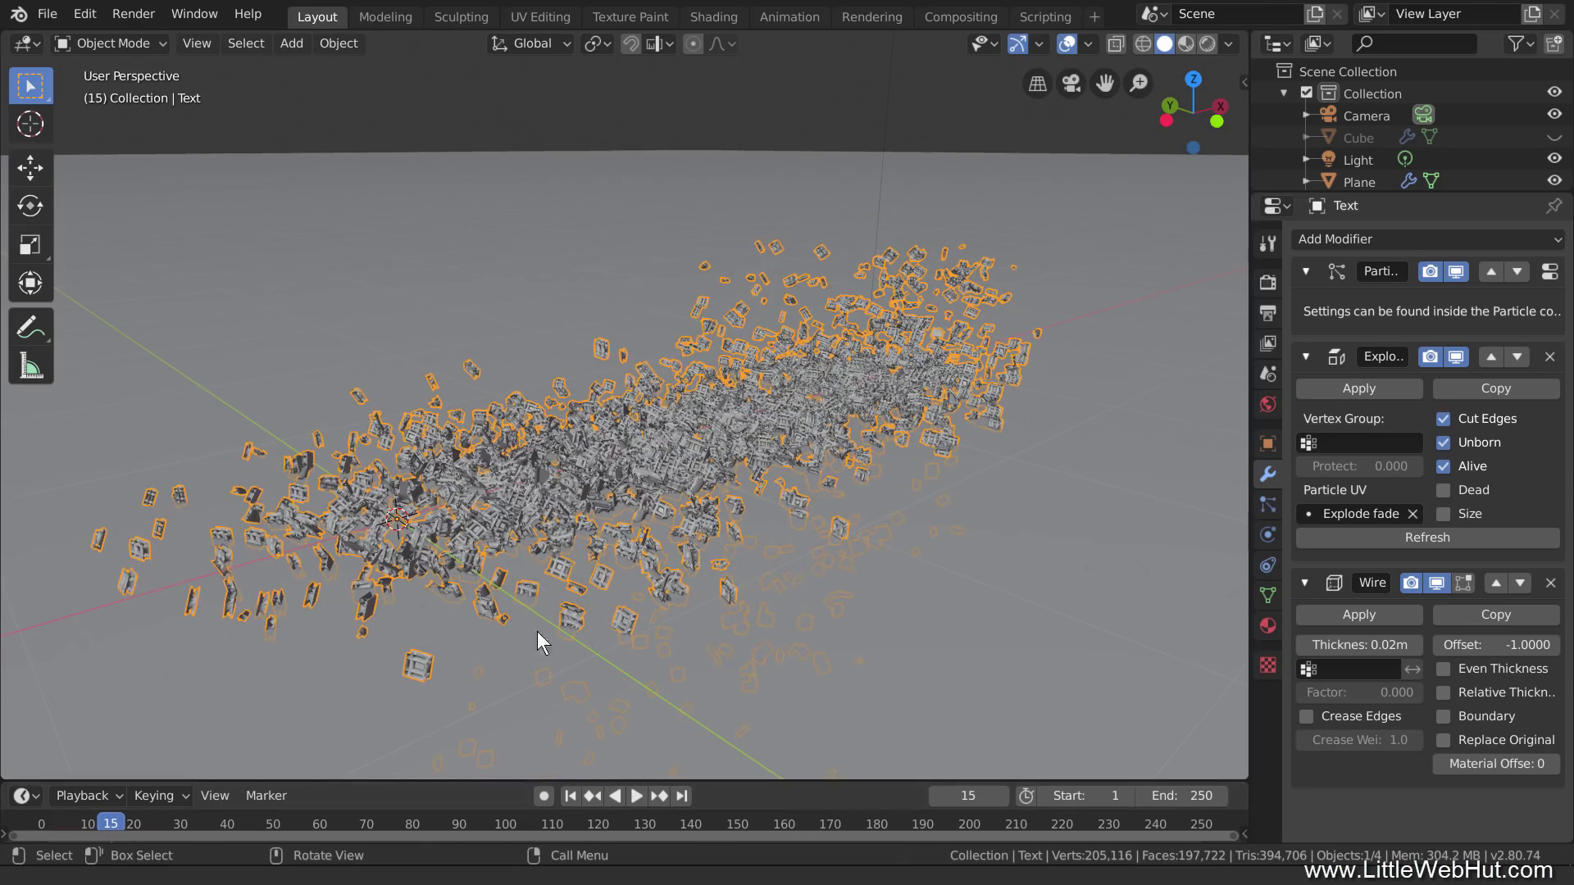
Step: Save the project file and return the animation to the first frame
left_click(45, 14)
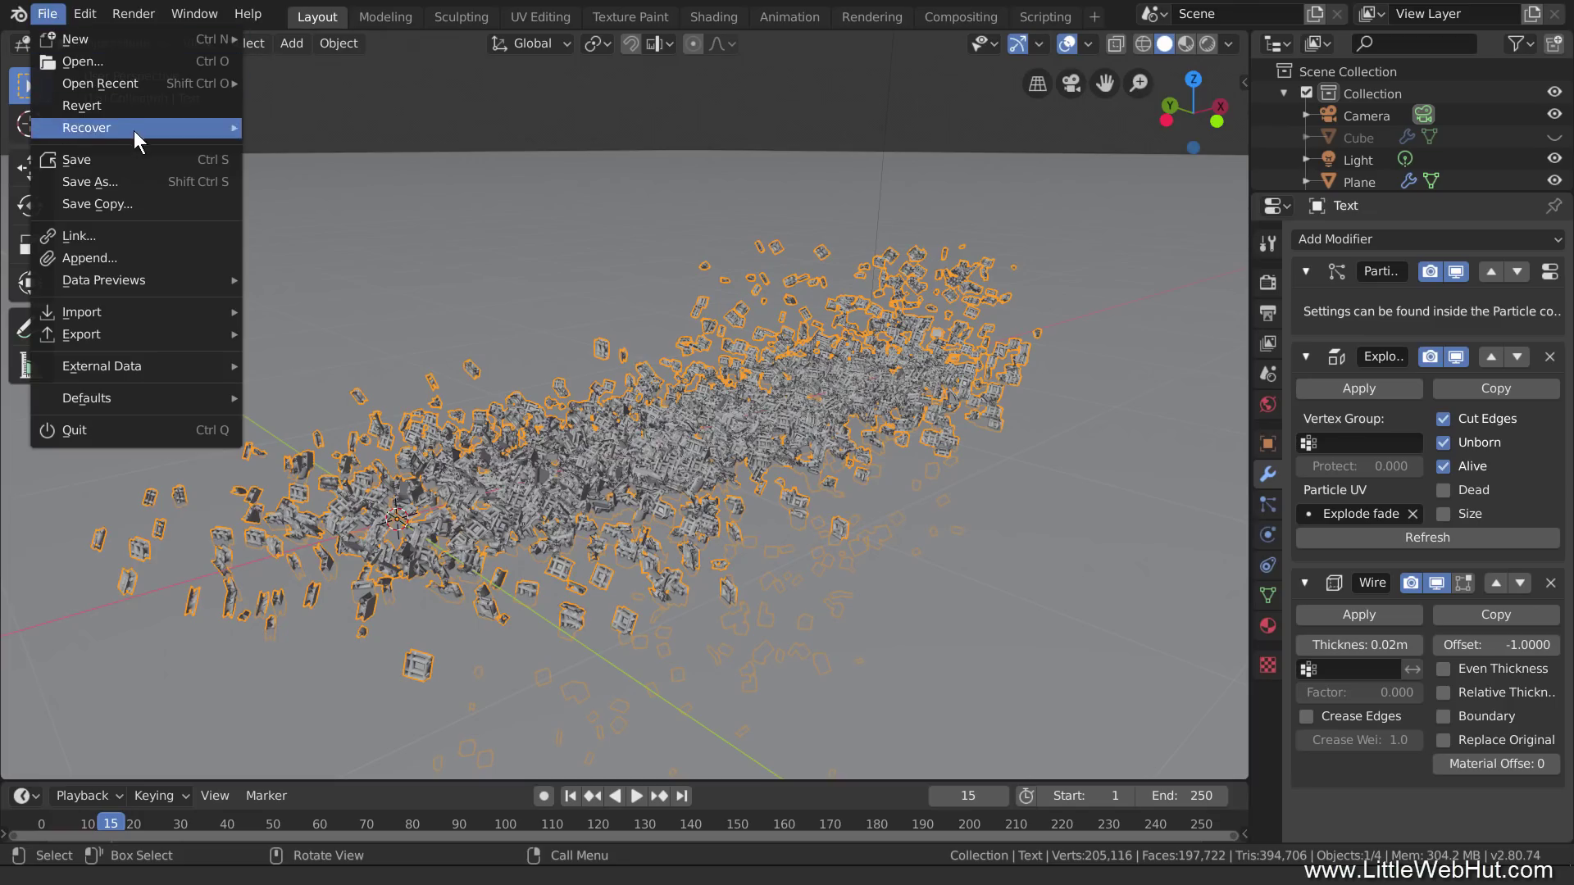
left_click(132, 161)
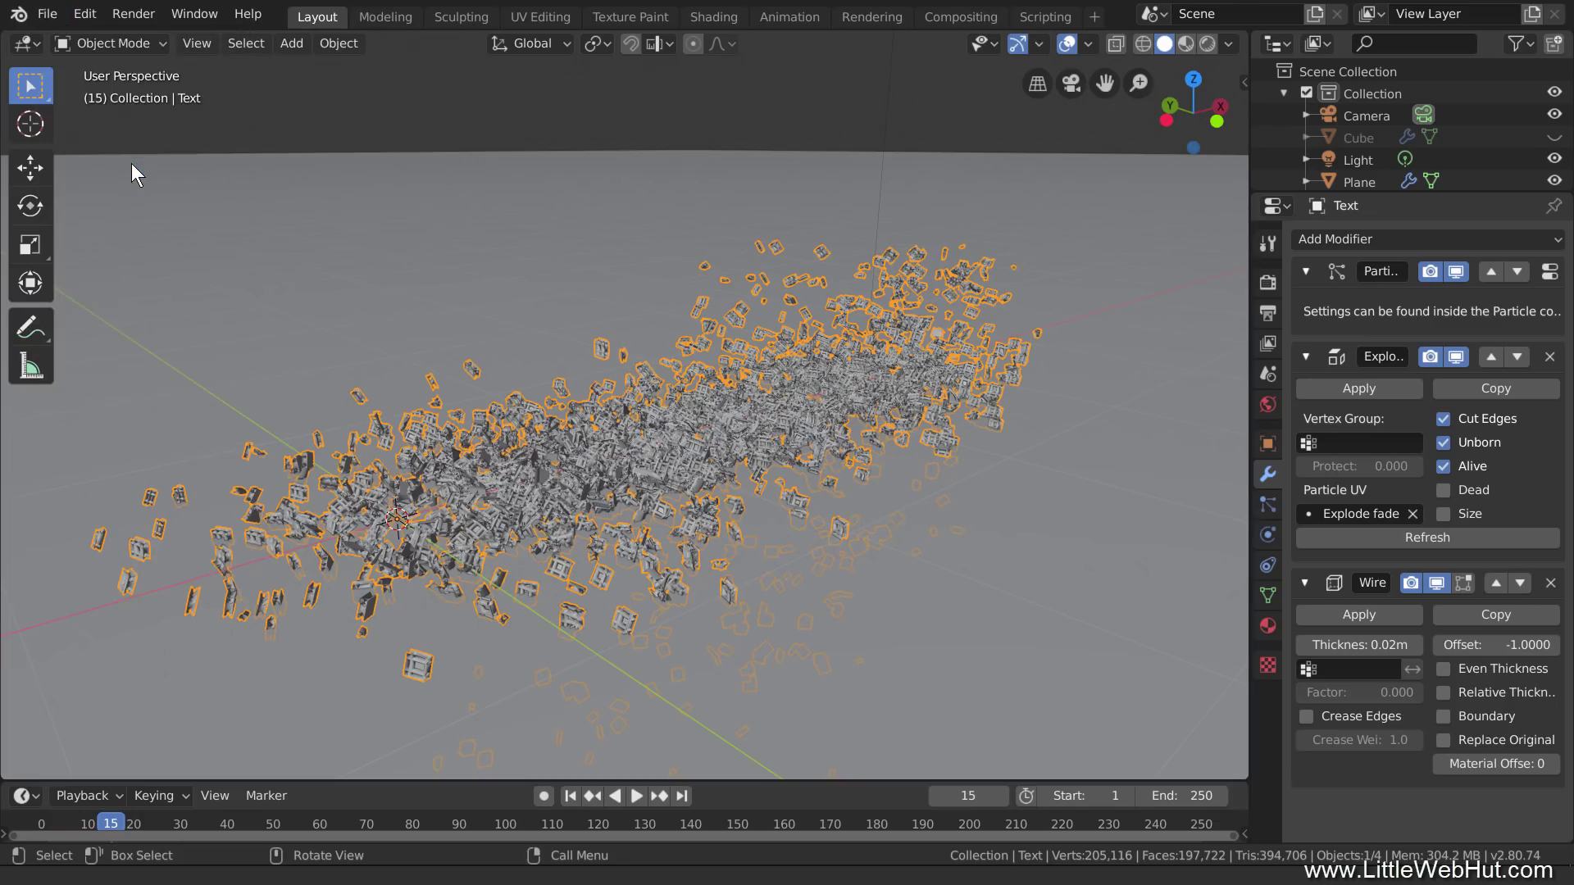
left_click(569, 796)
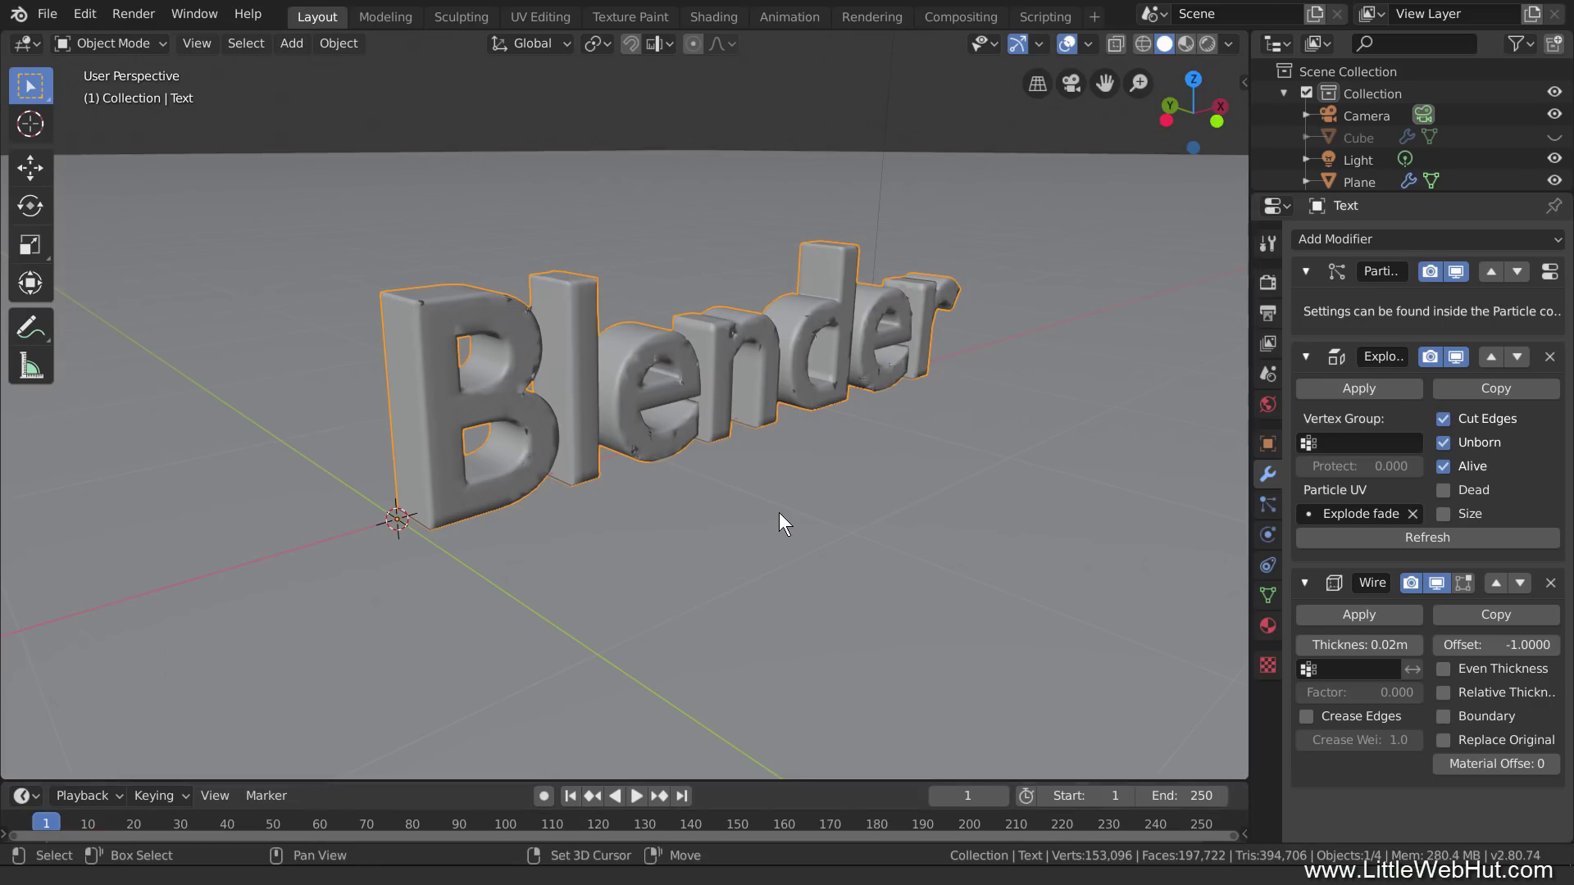
Step: Duplicate the "Blender" text and place the copy about -2.13 m along the global X axis
key("shift+d")
key("x")
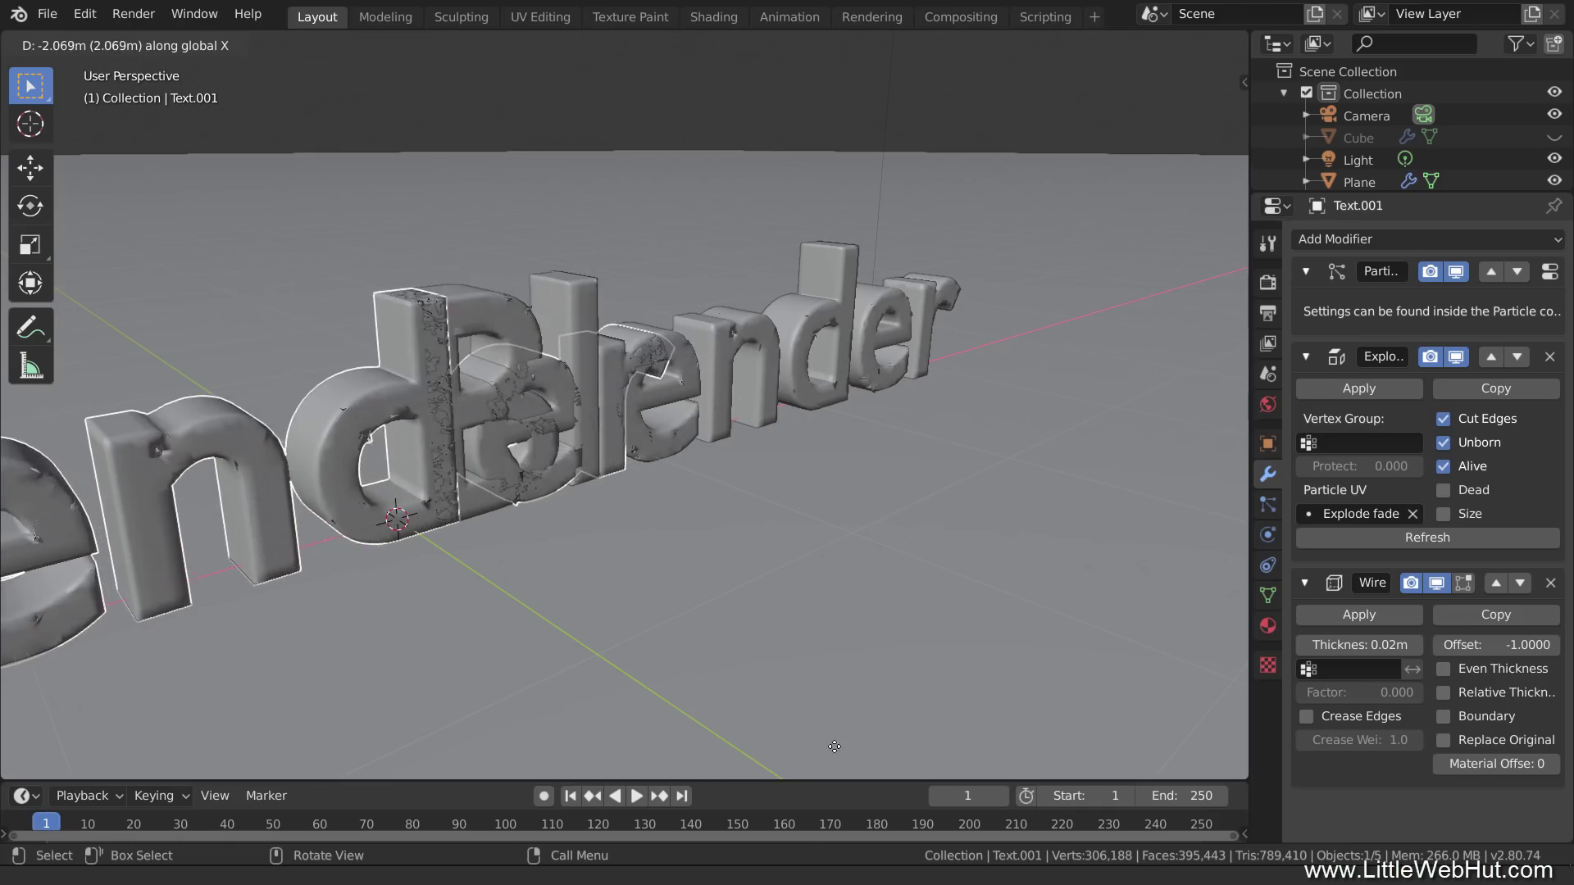
left_click(785, 751)
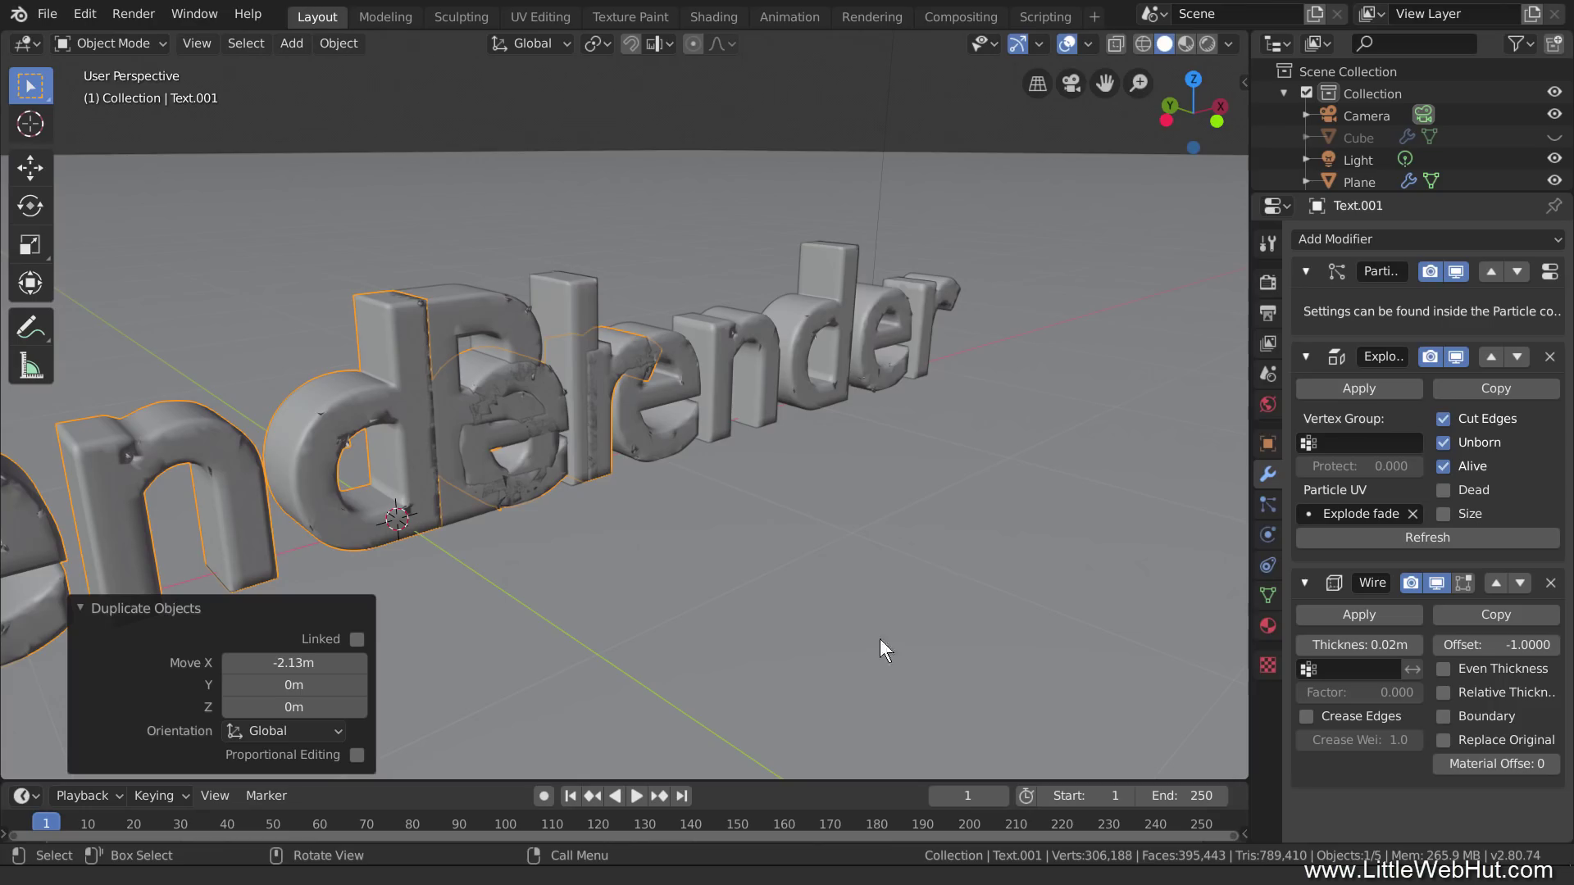
scroll(981, 470, "down", 3)
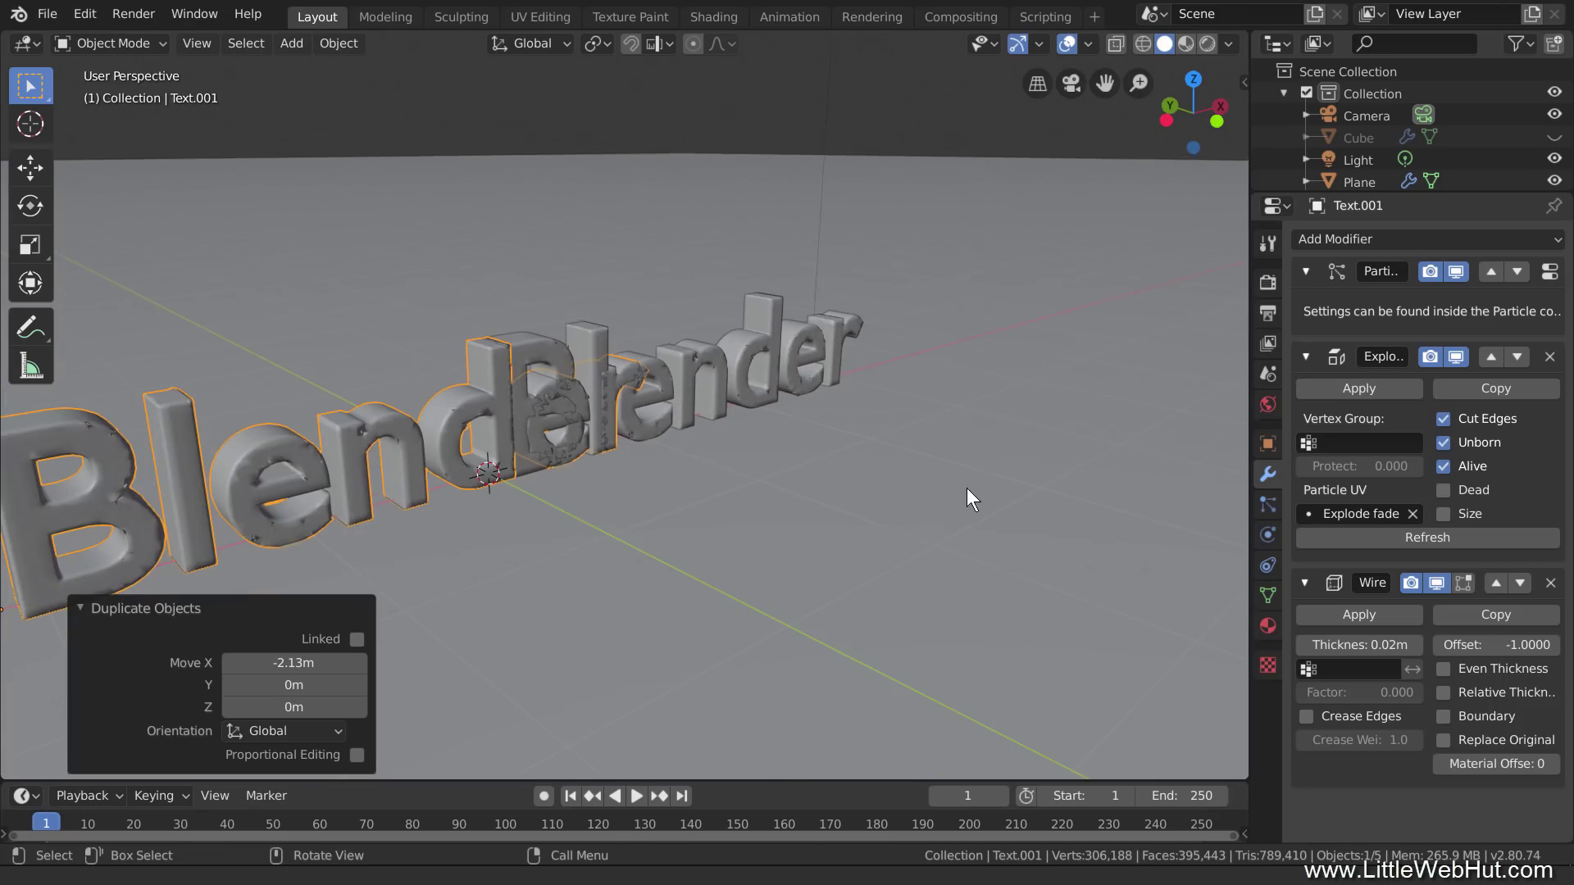
middle_click_drag(866, 530, 1004, 495, "shift")
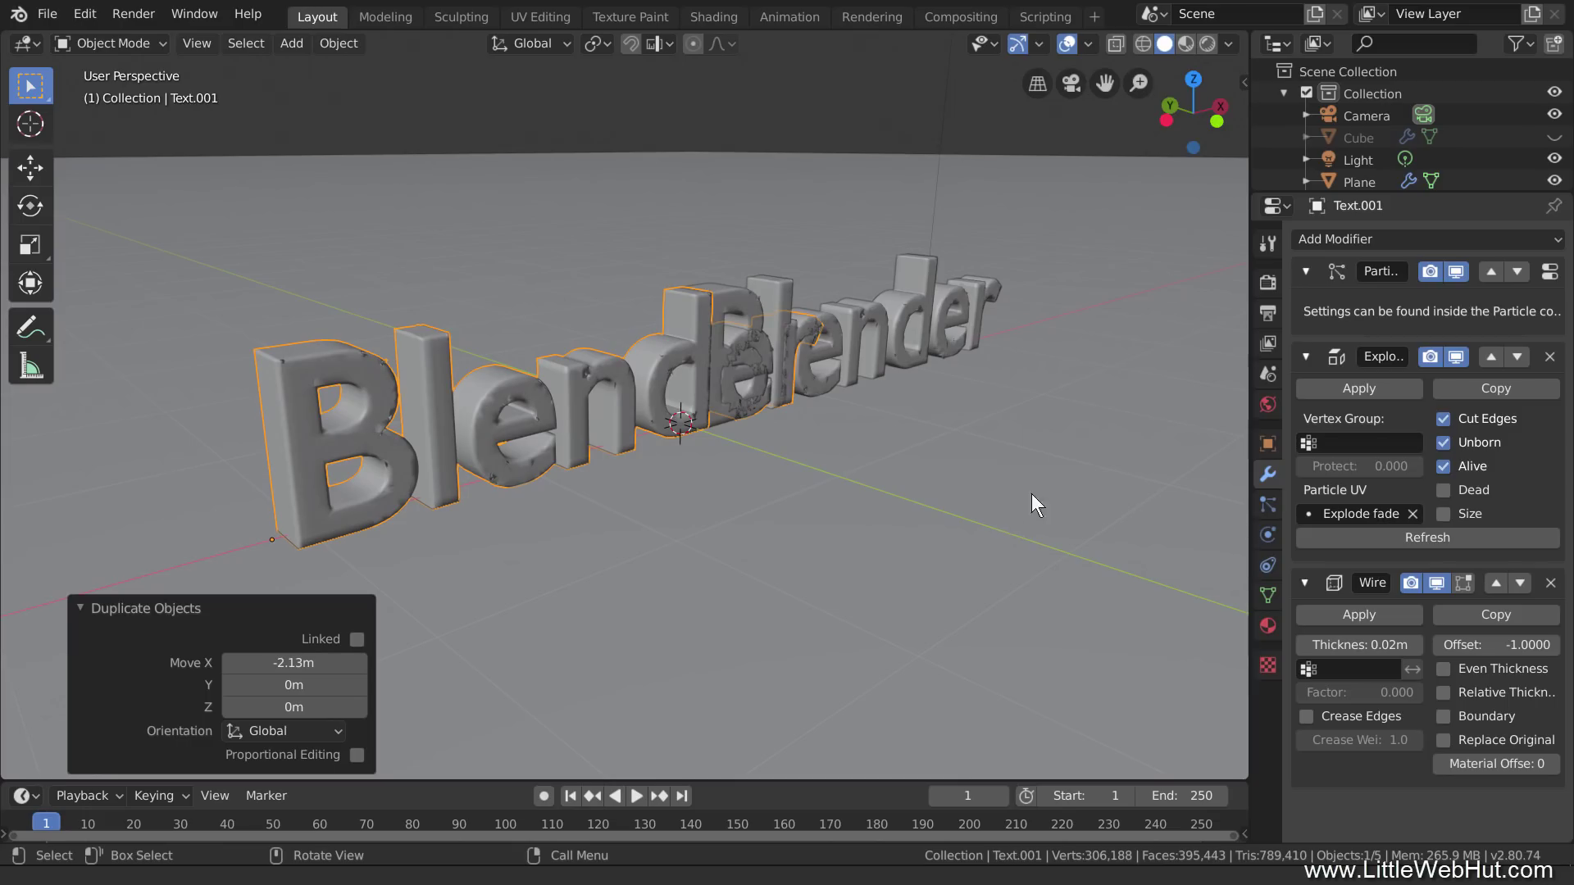
Step: Set the physics type of the duplicated text's particle system to Keyed
left_click(1266, 504)
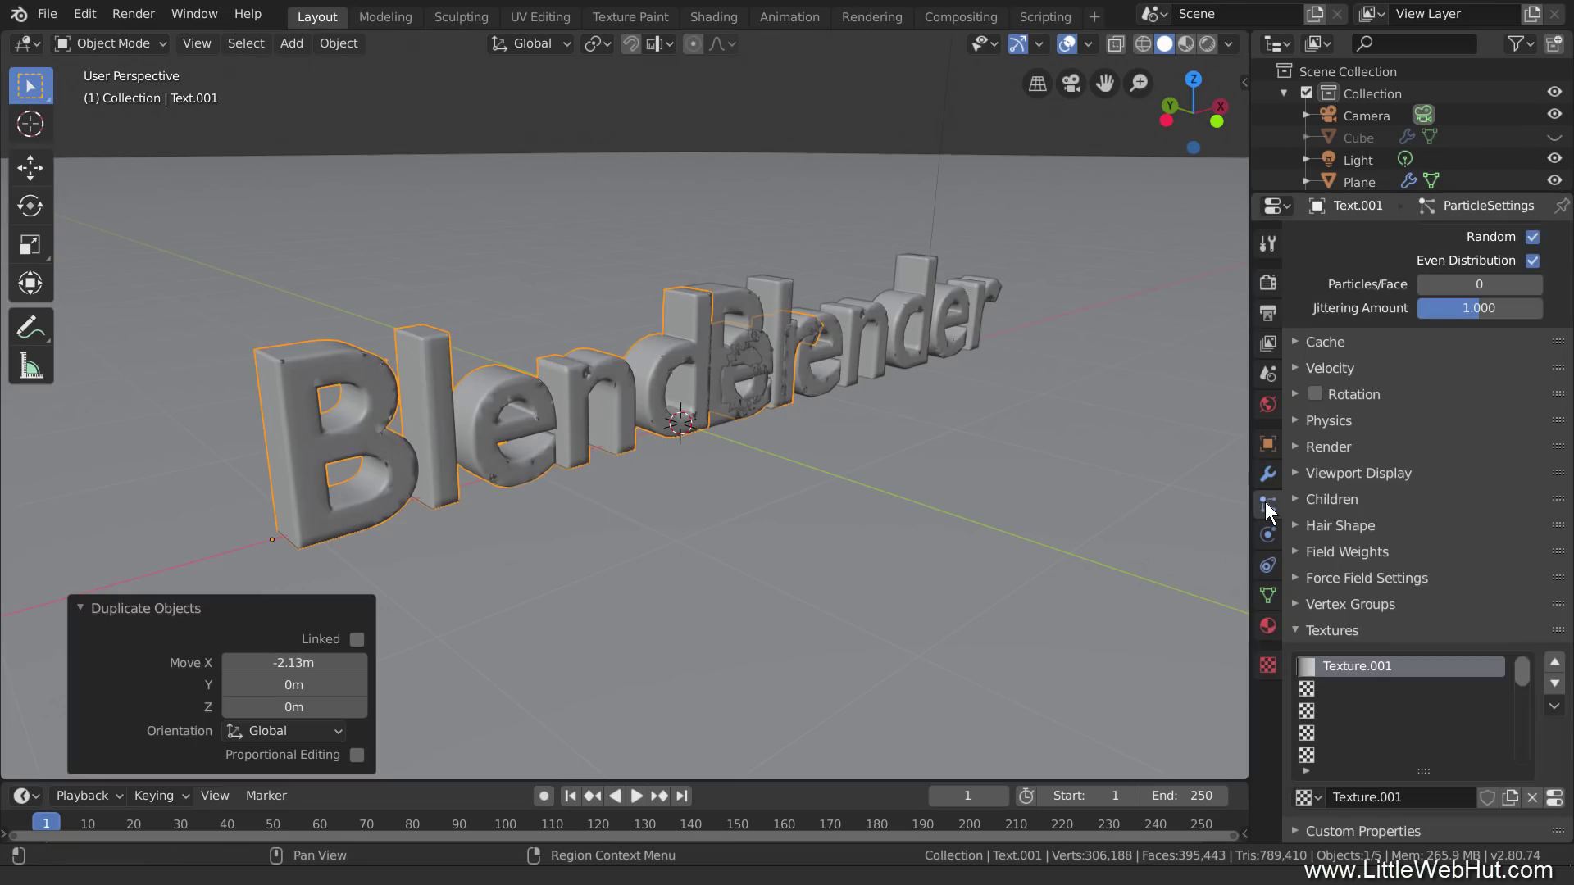
left_click(1296, 420)
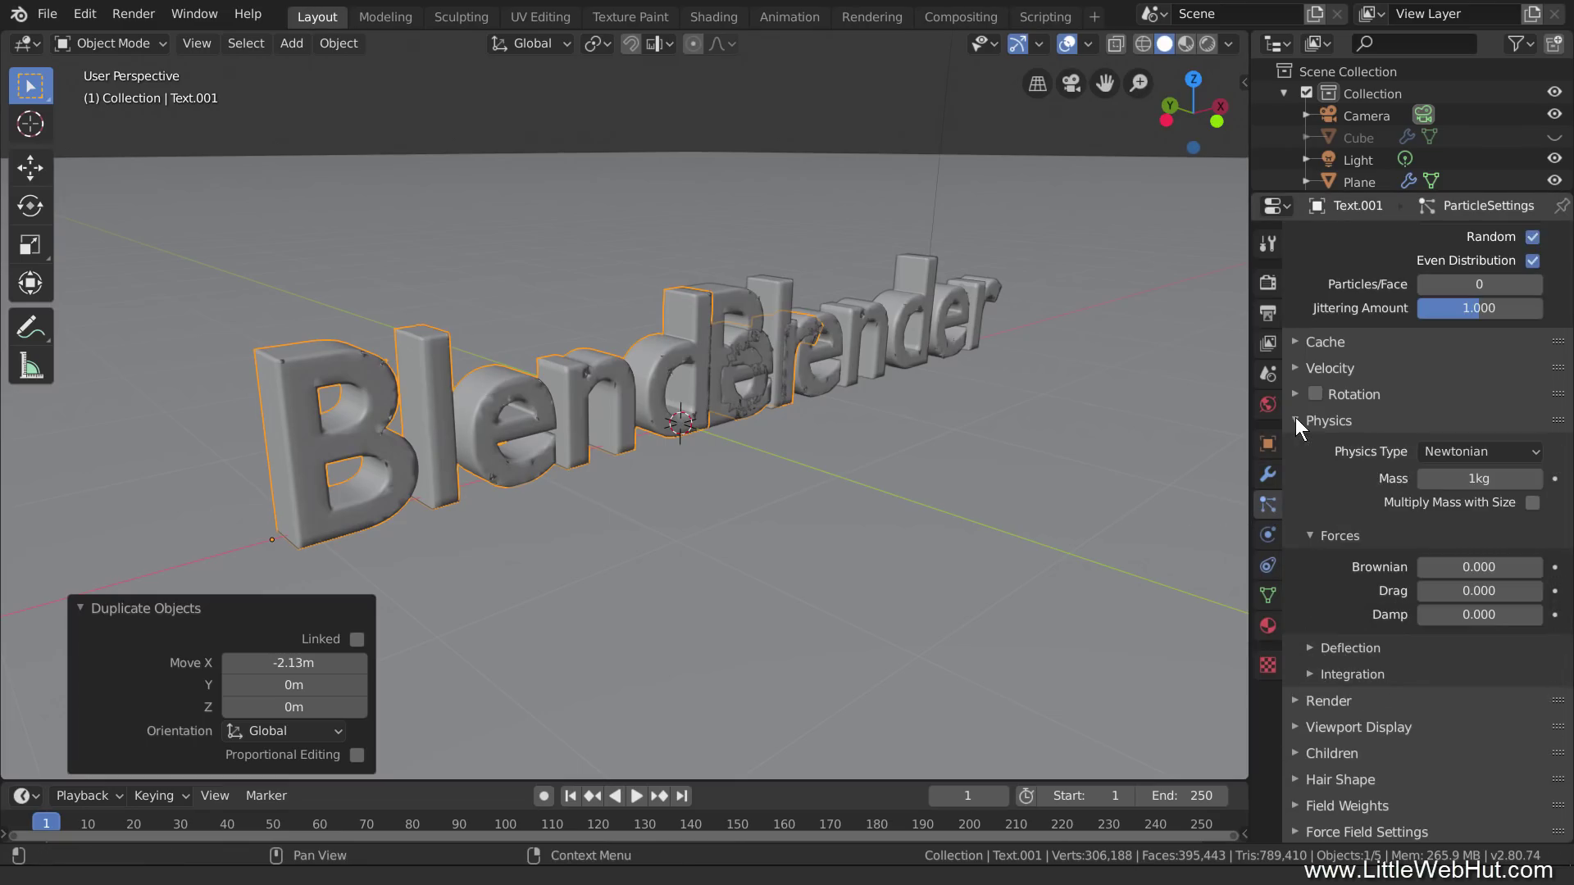
left_click(1478, 451)
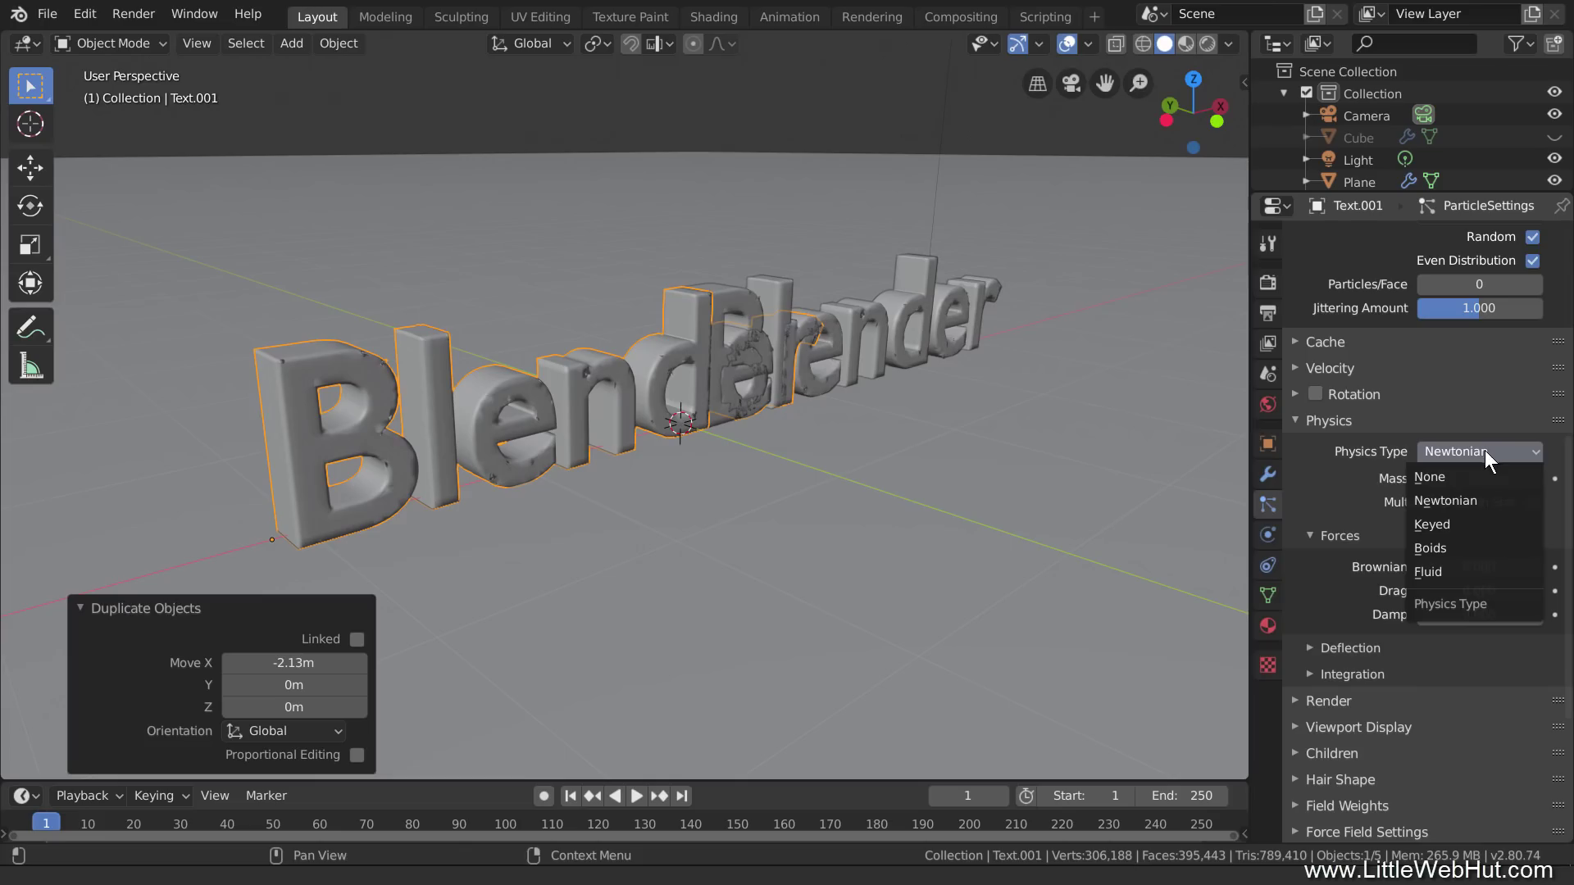
left_click(1478, 525)
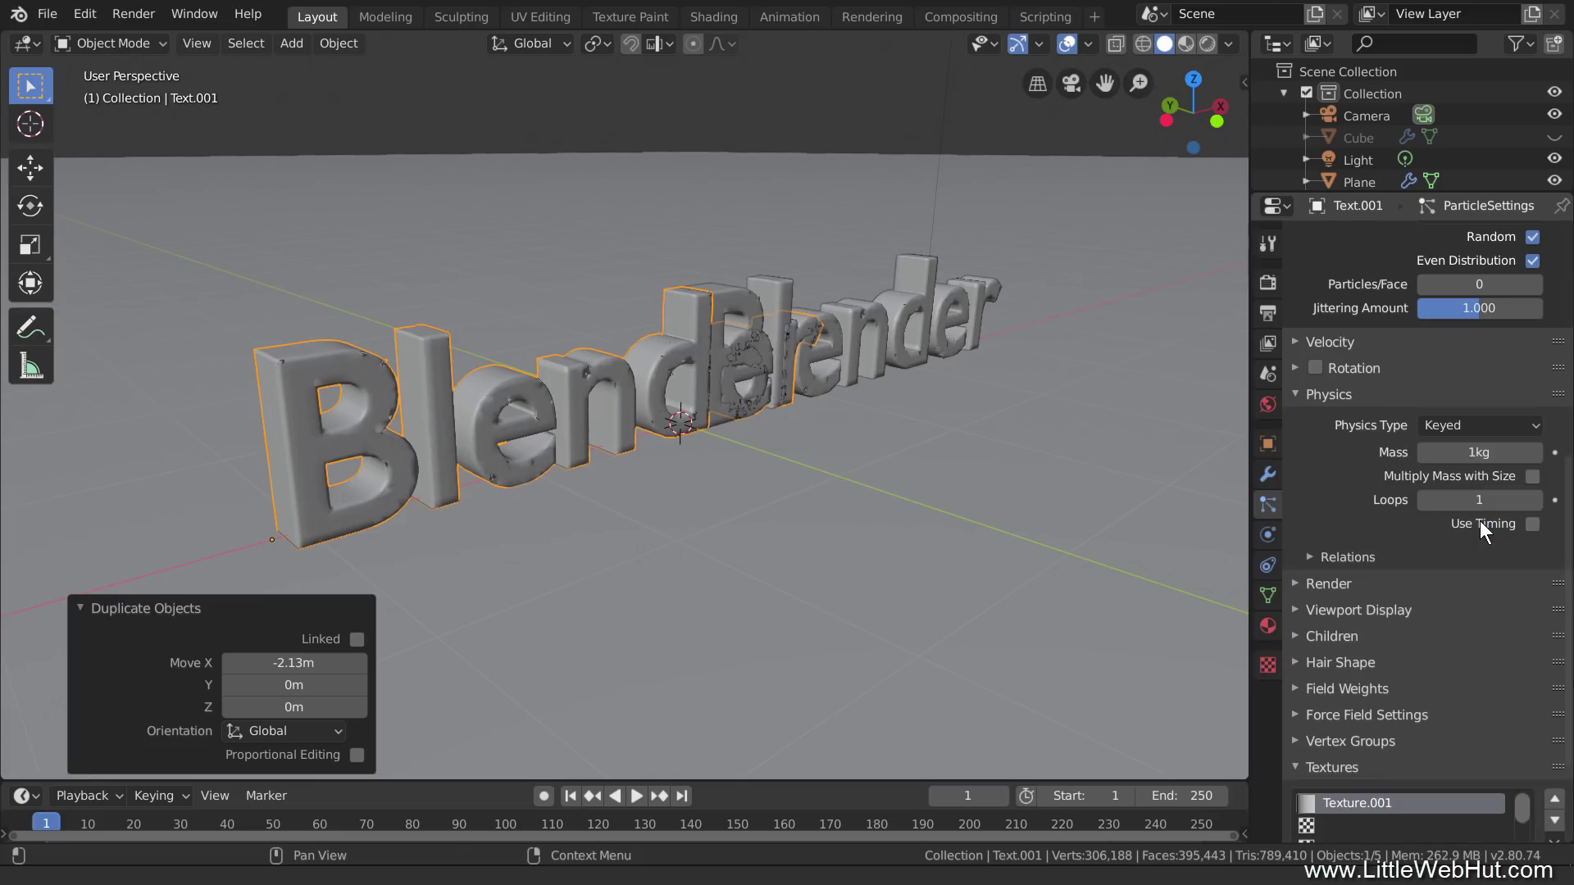
Step: Add two keyed physics relations to the duplicate's particle system, targeting Text first and Text.001 second
left_click(1309, 556)
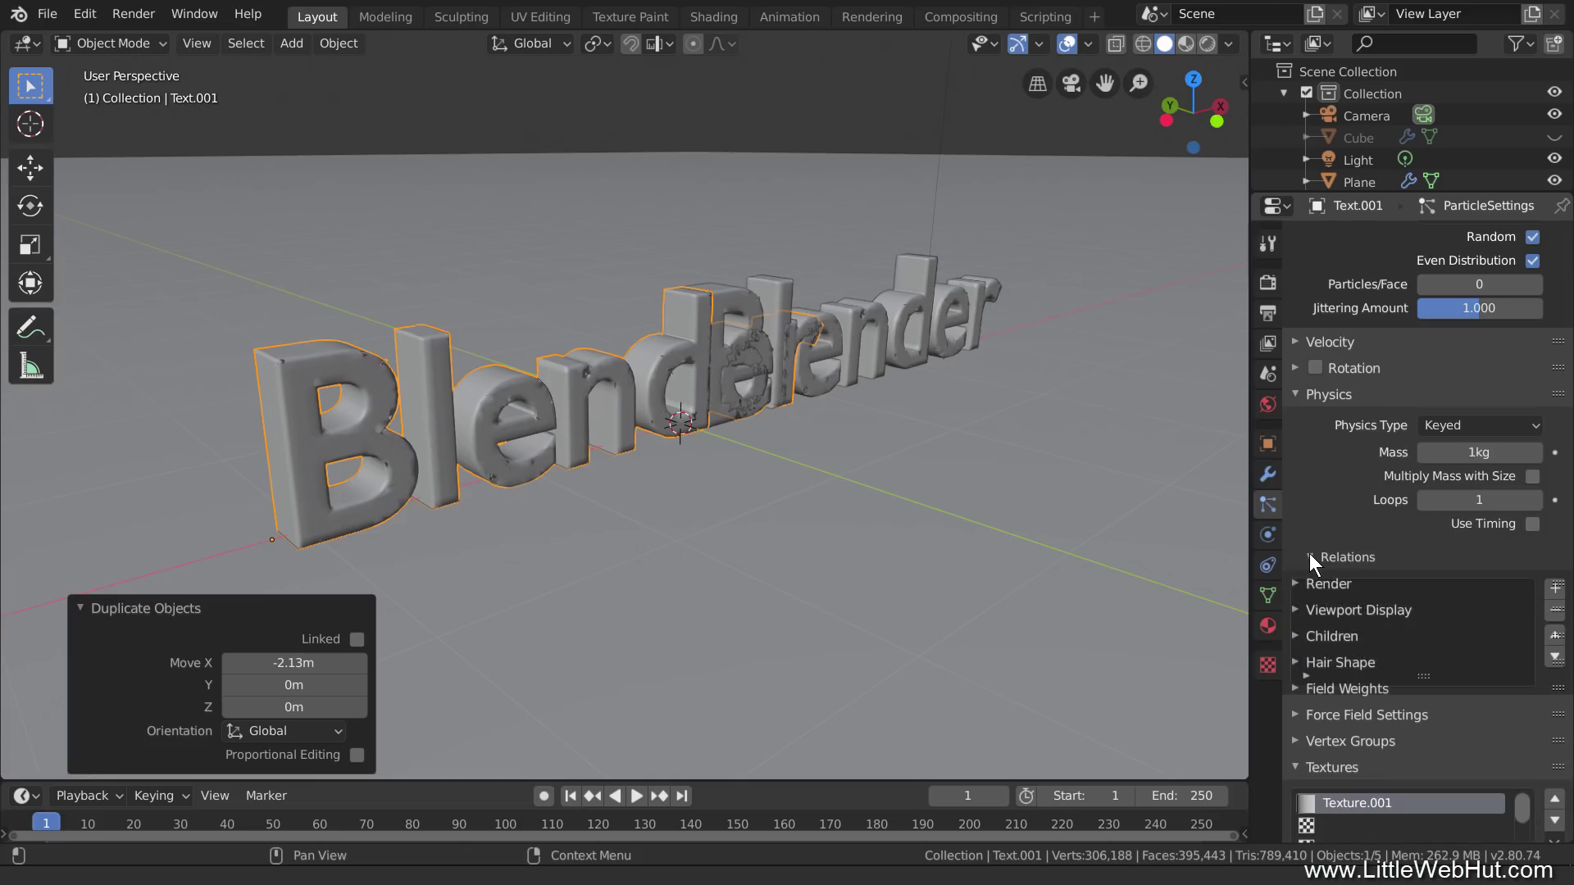
left_click(1549, 590)
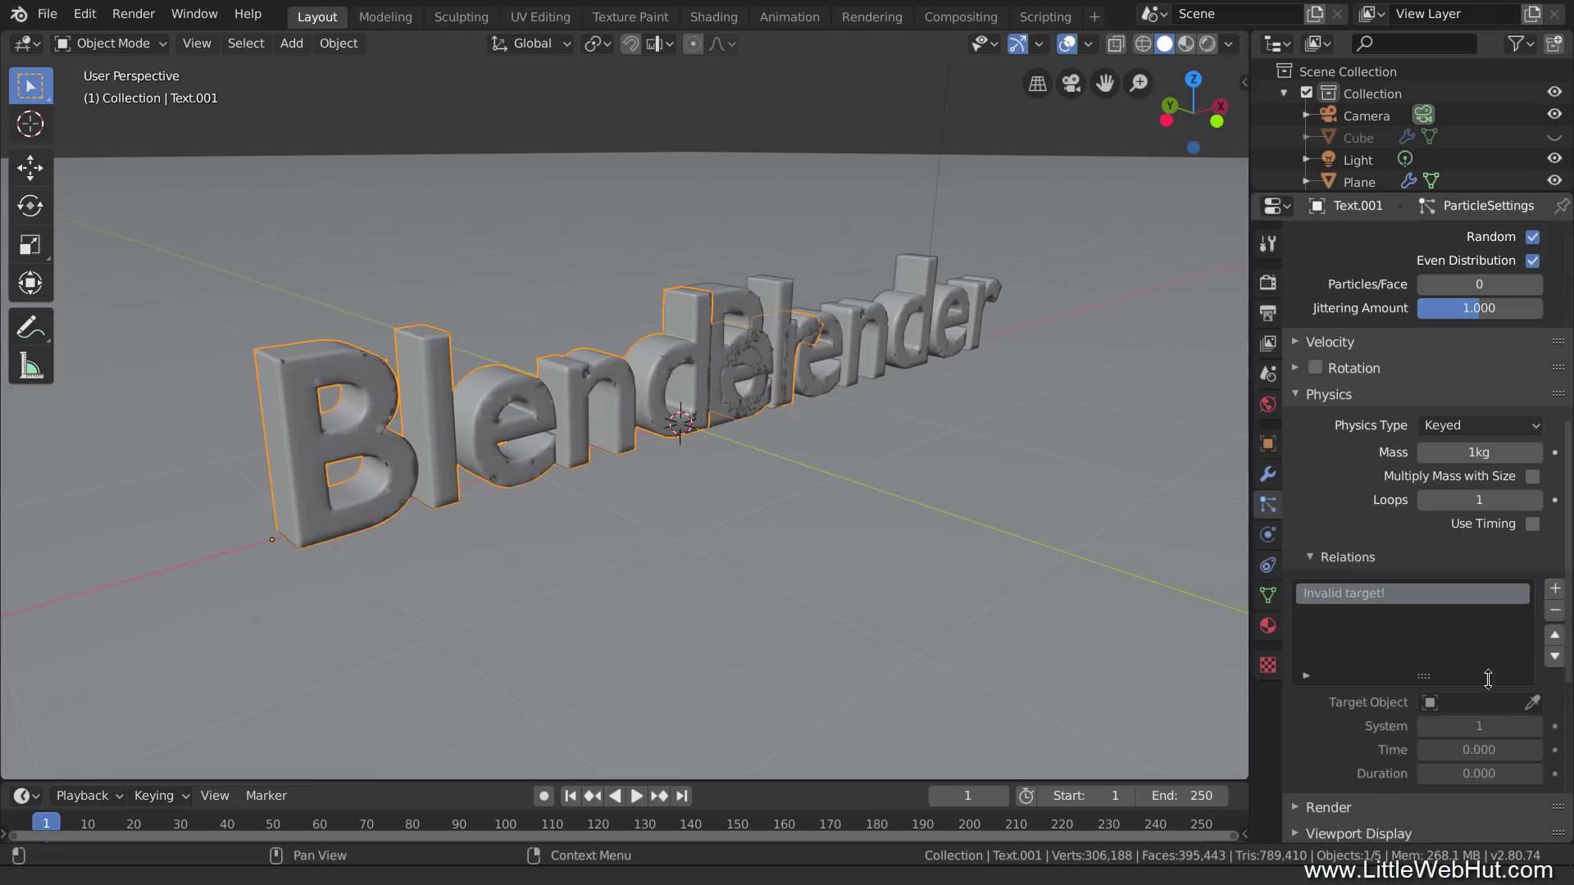
left_click(1480, 702)
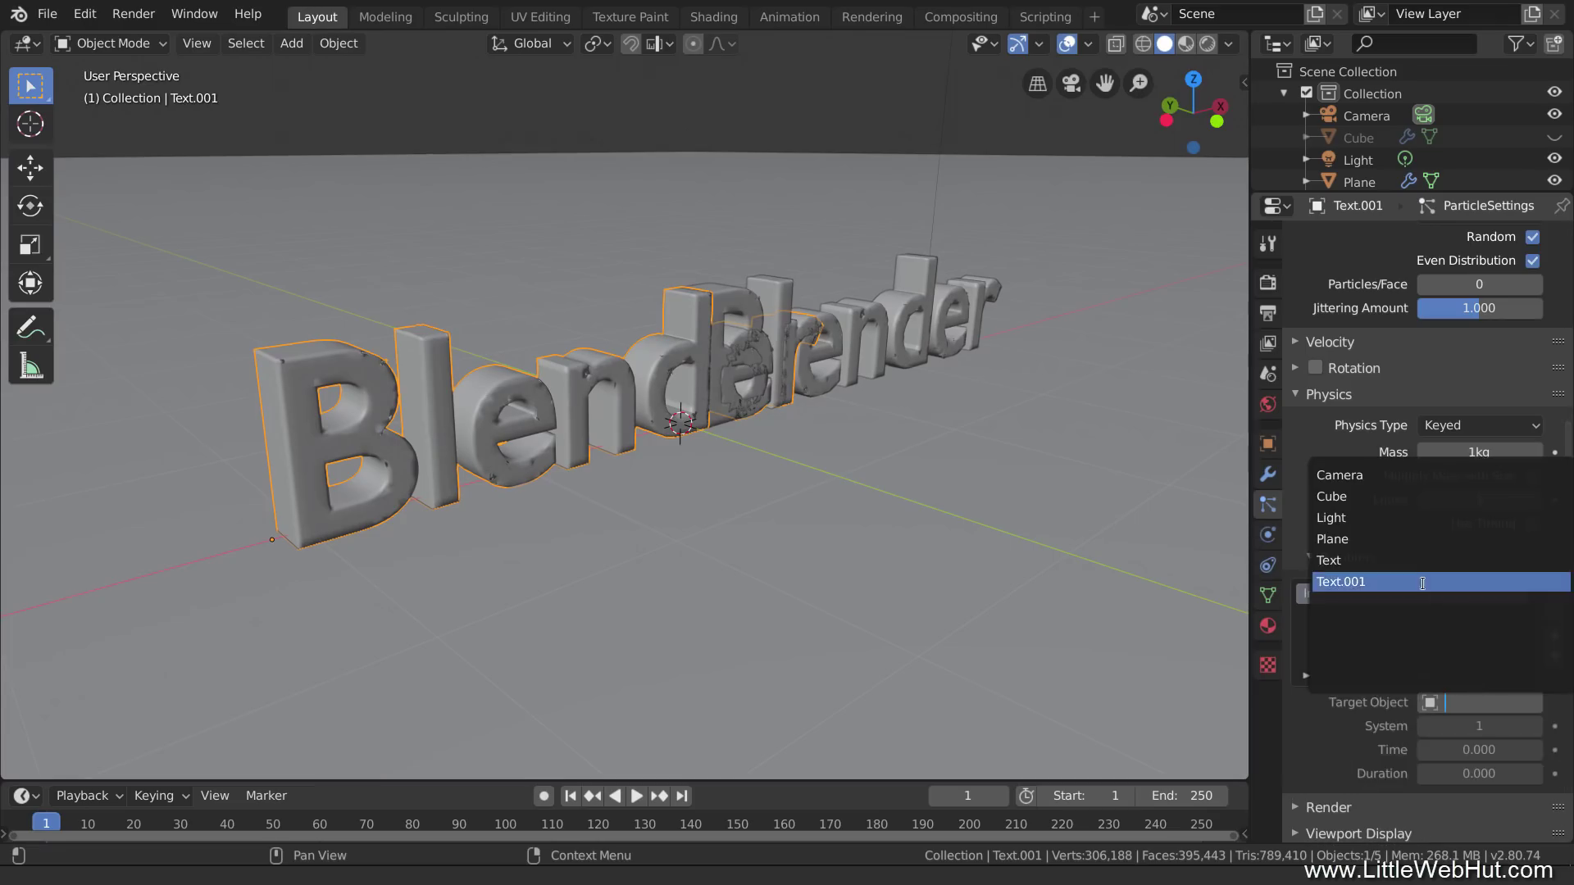
left_click(1382, 561)
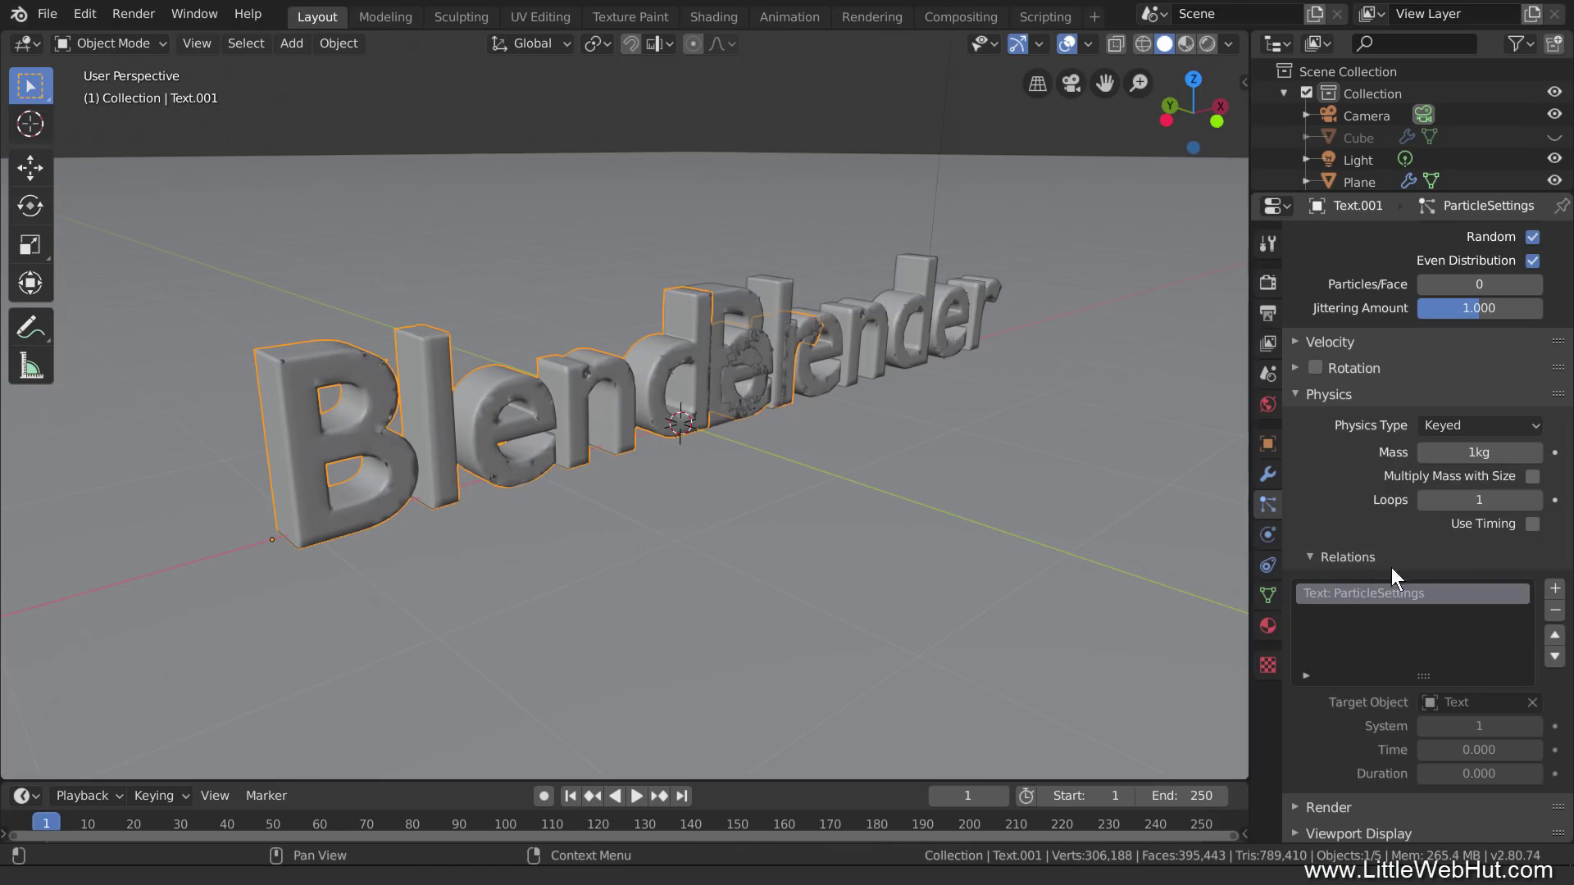
left_click(1553, 592)
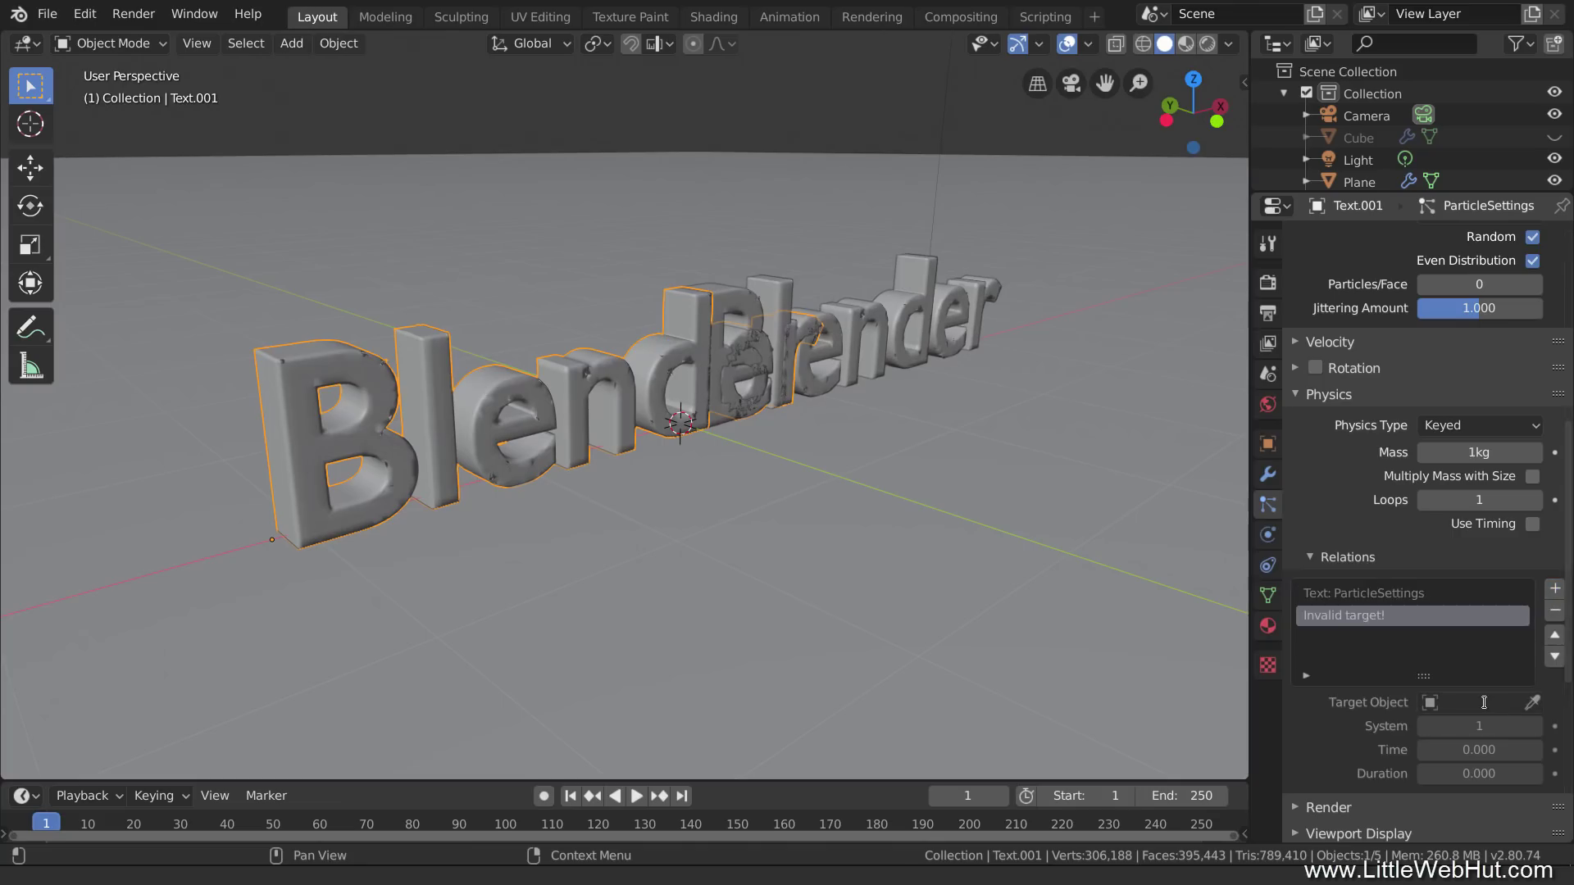
left_click(1479, 701)
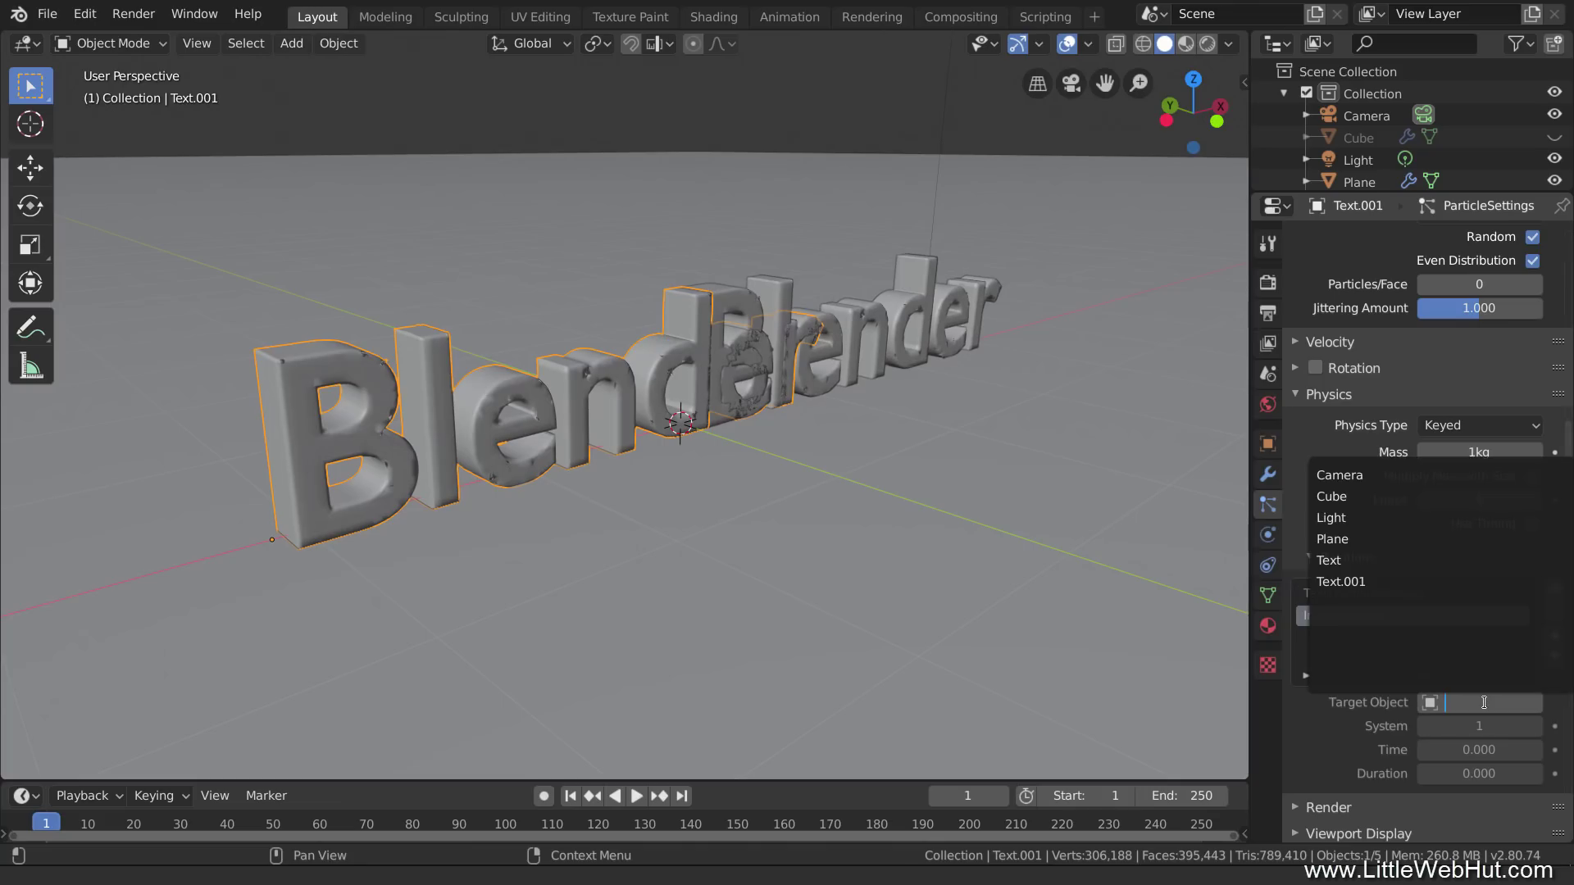
left_click(1385, 583)
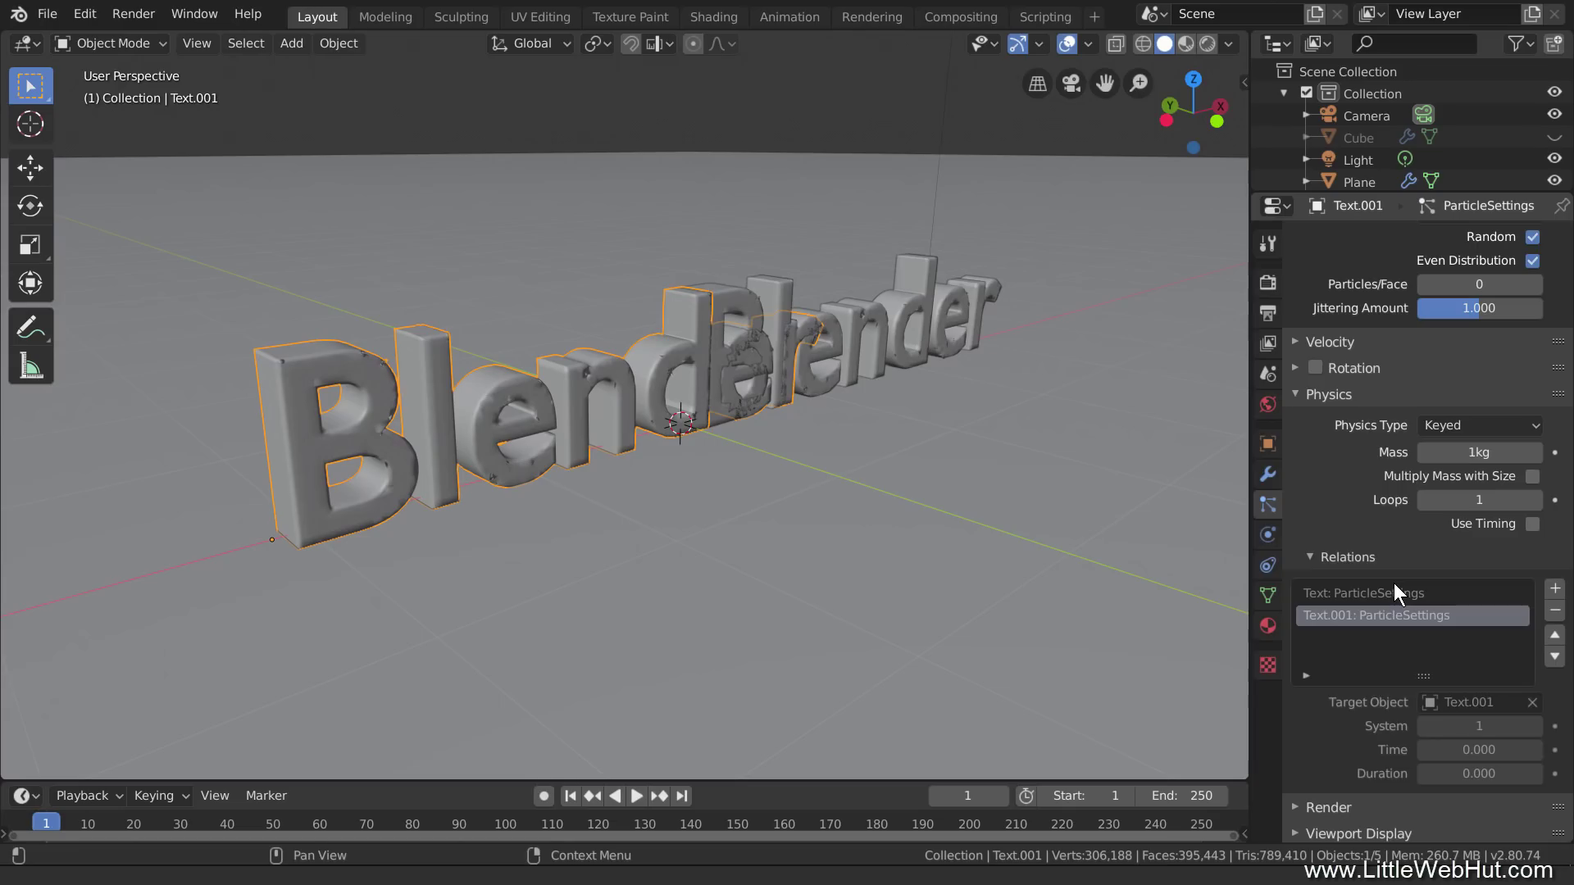
Step: Set the duplicated text's particle emission to start at frame 20 and end at frame 90, with a lifetime of 30
scroll(1394, 582, "up", 8)
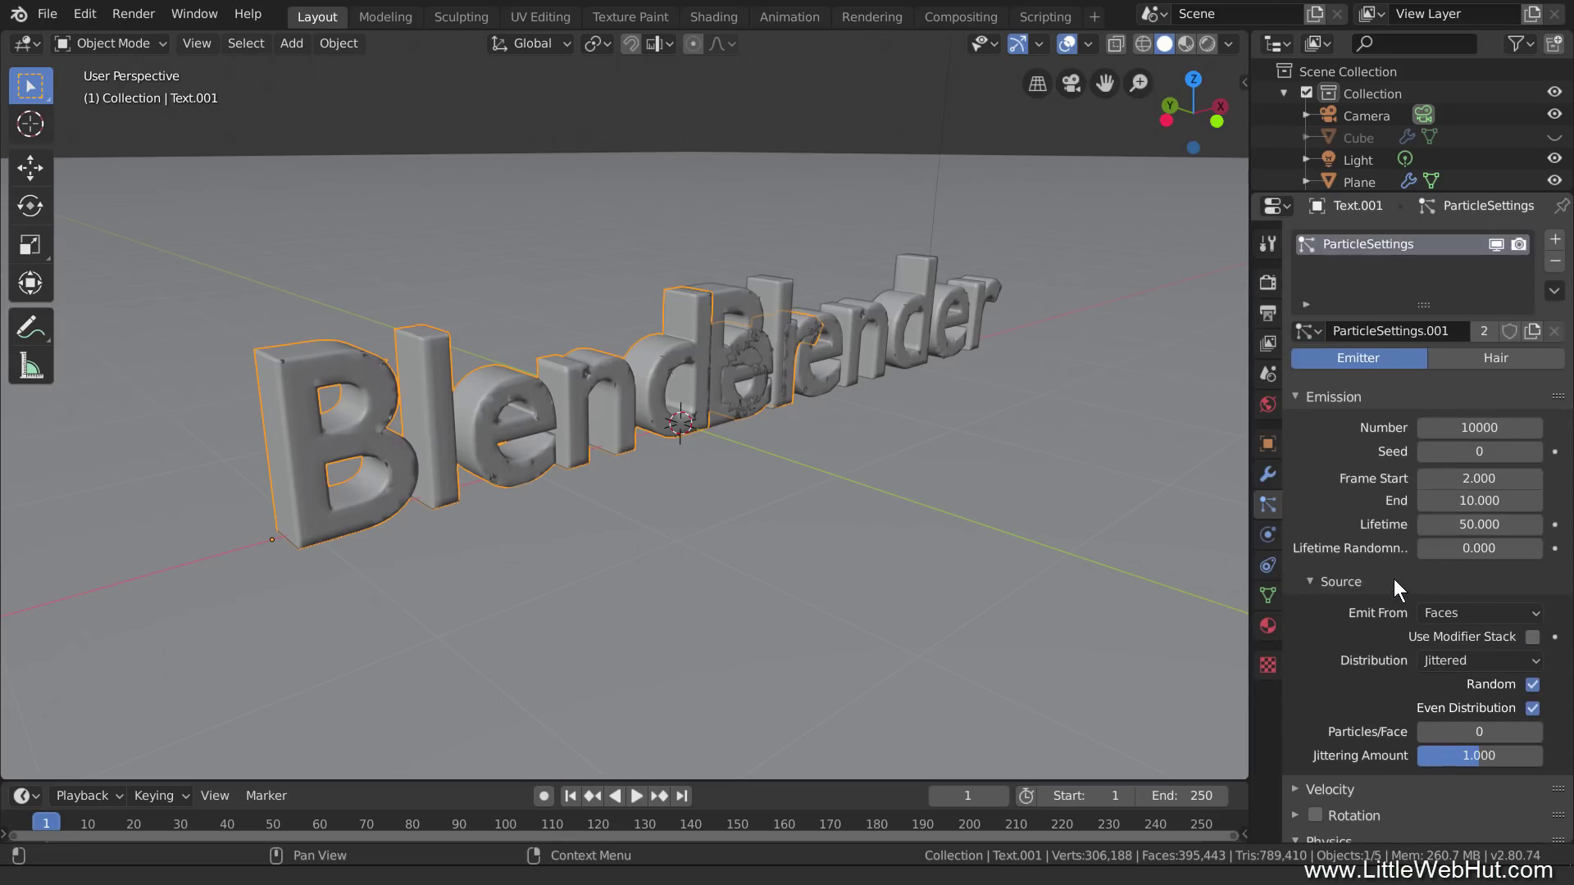
left_click(1468, 524)
type("50.0")
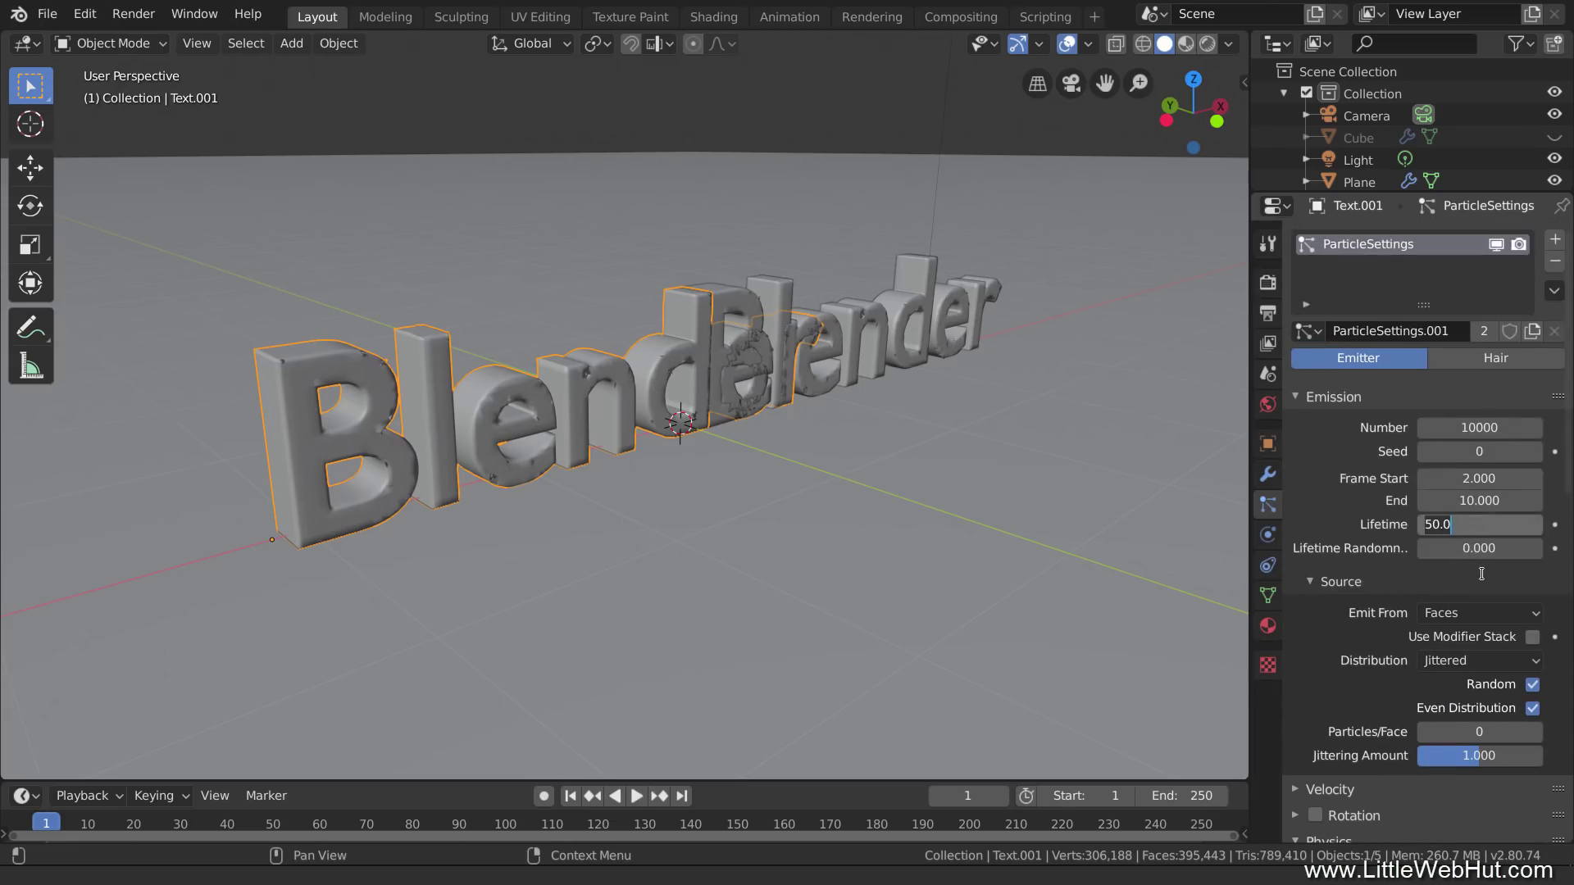
type("30")
key("Return")
left_click(1480, 501)
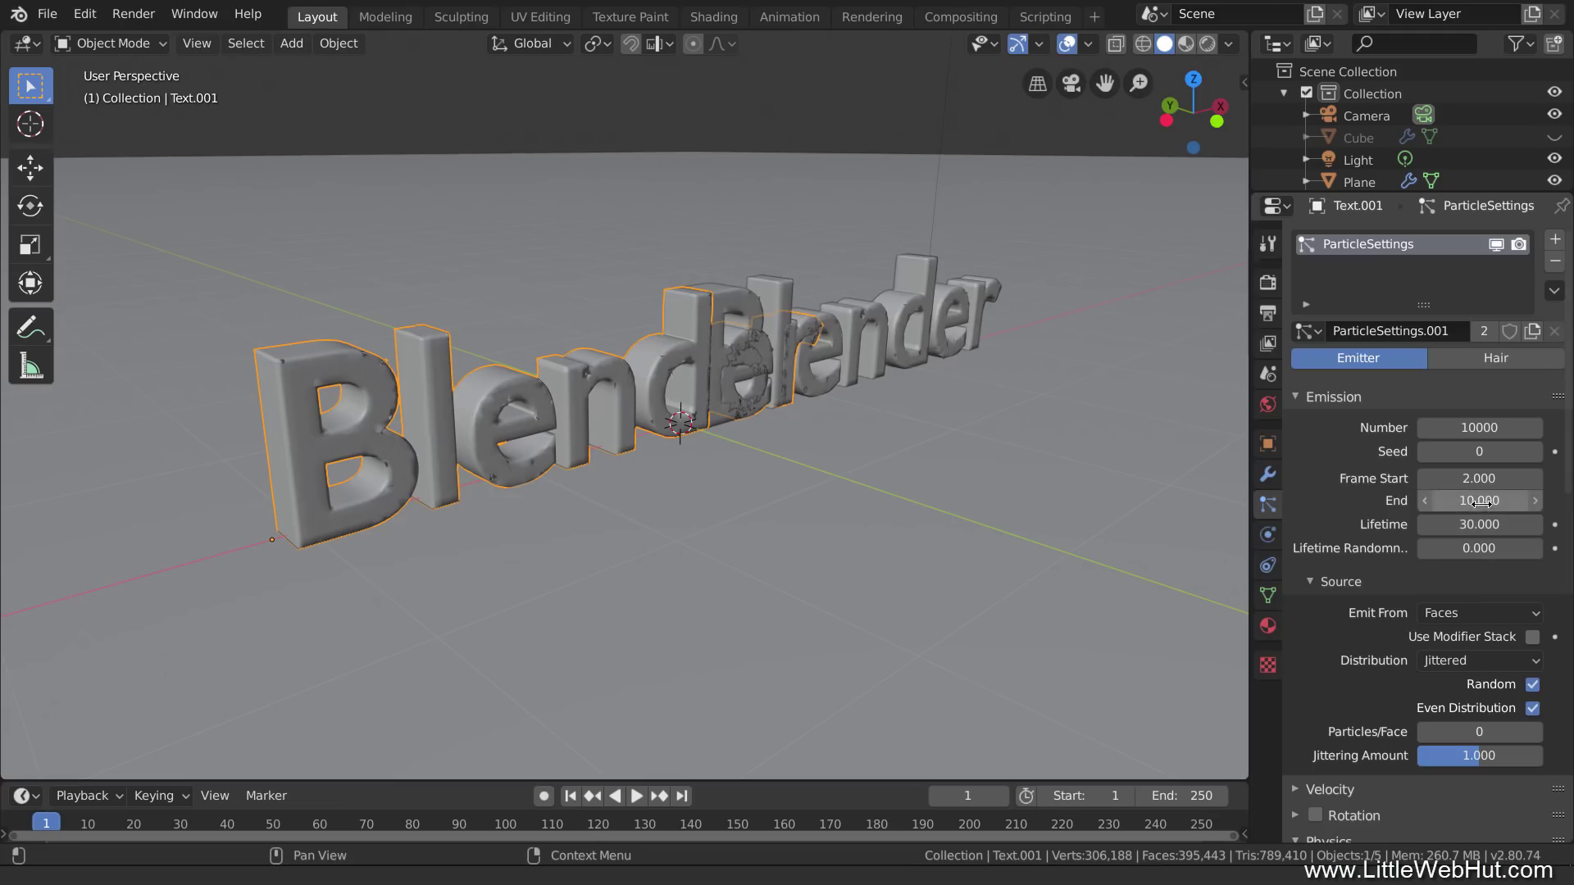
type("90")
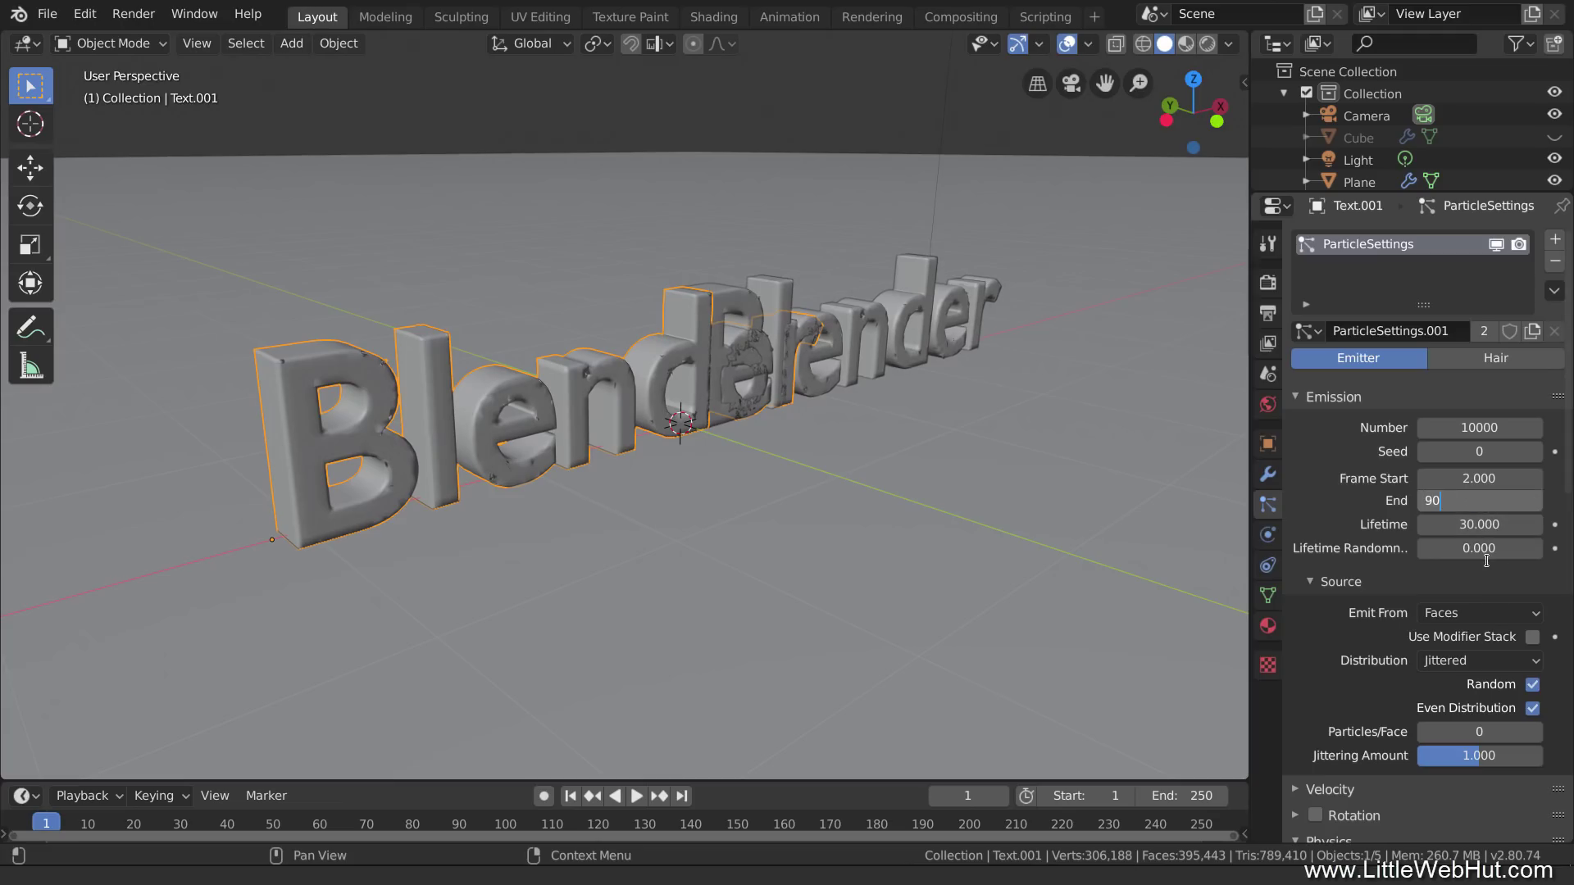
key("Return")
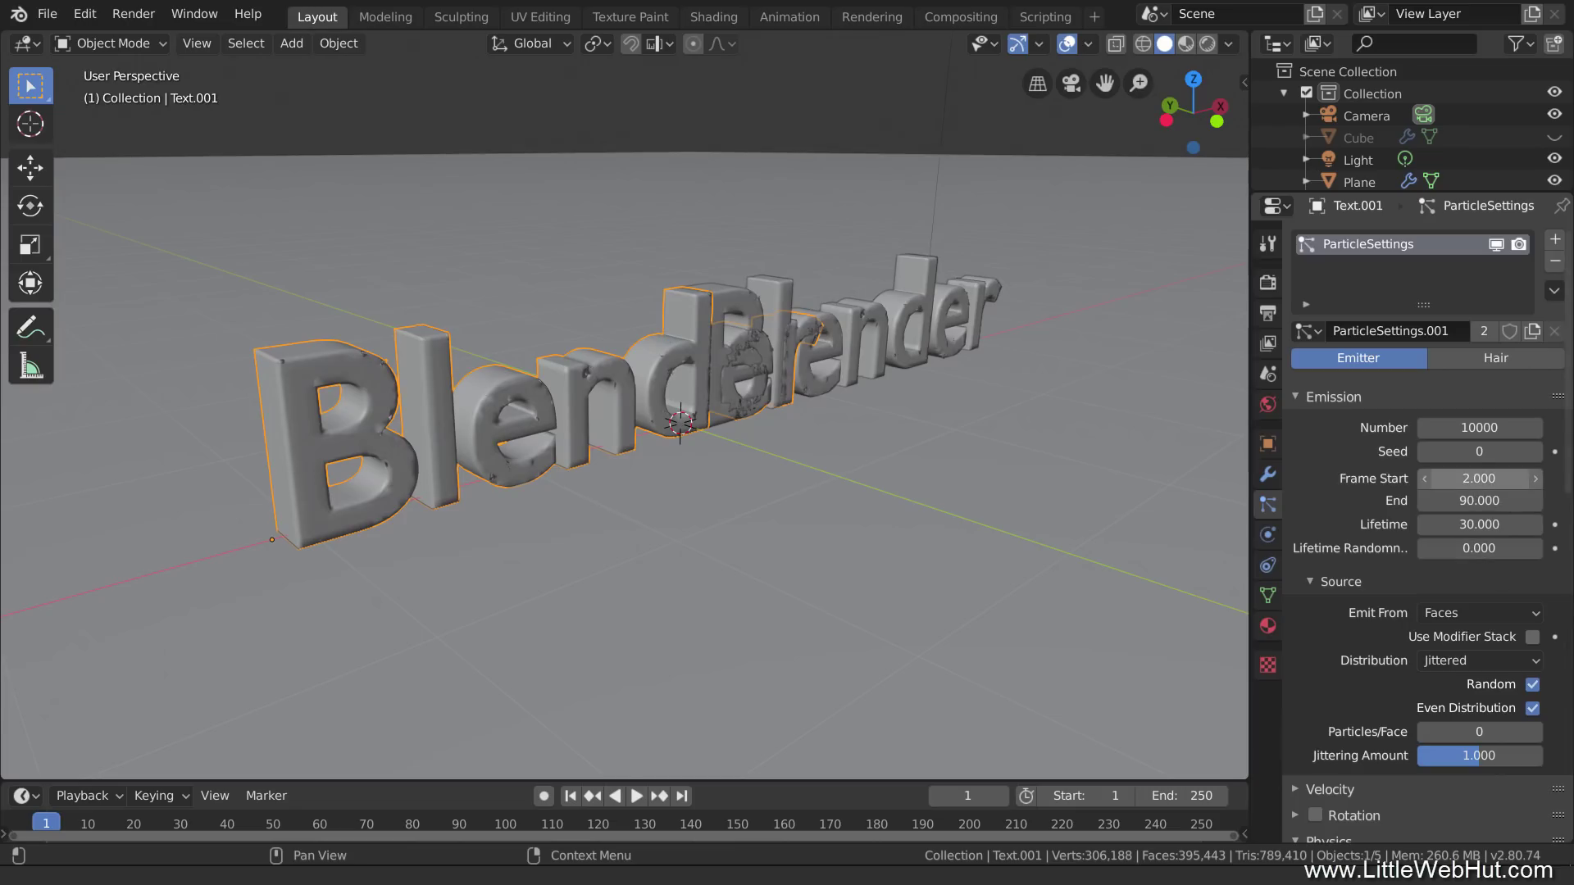
left_click(1479, 479)
type("20")
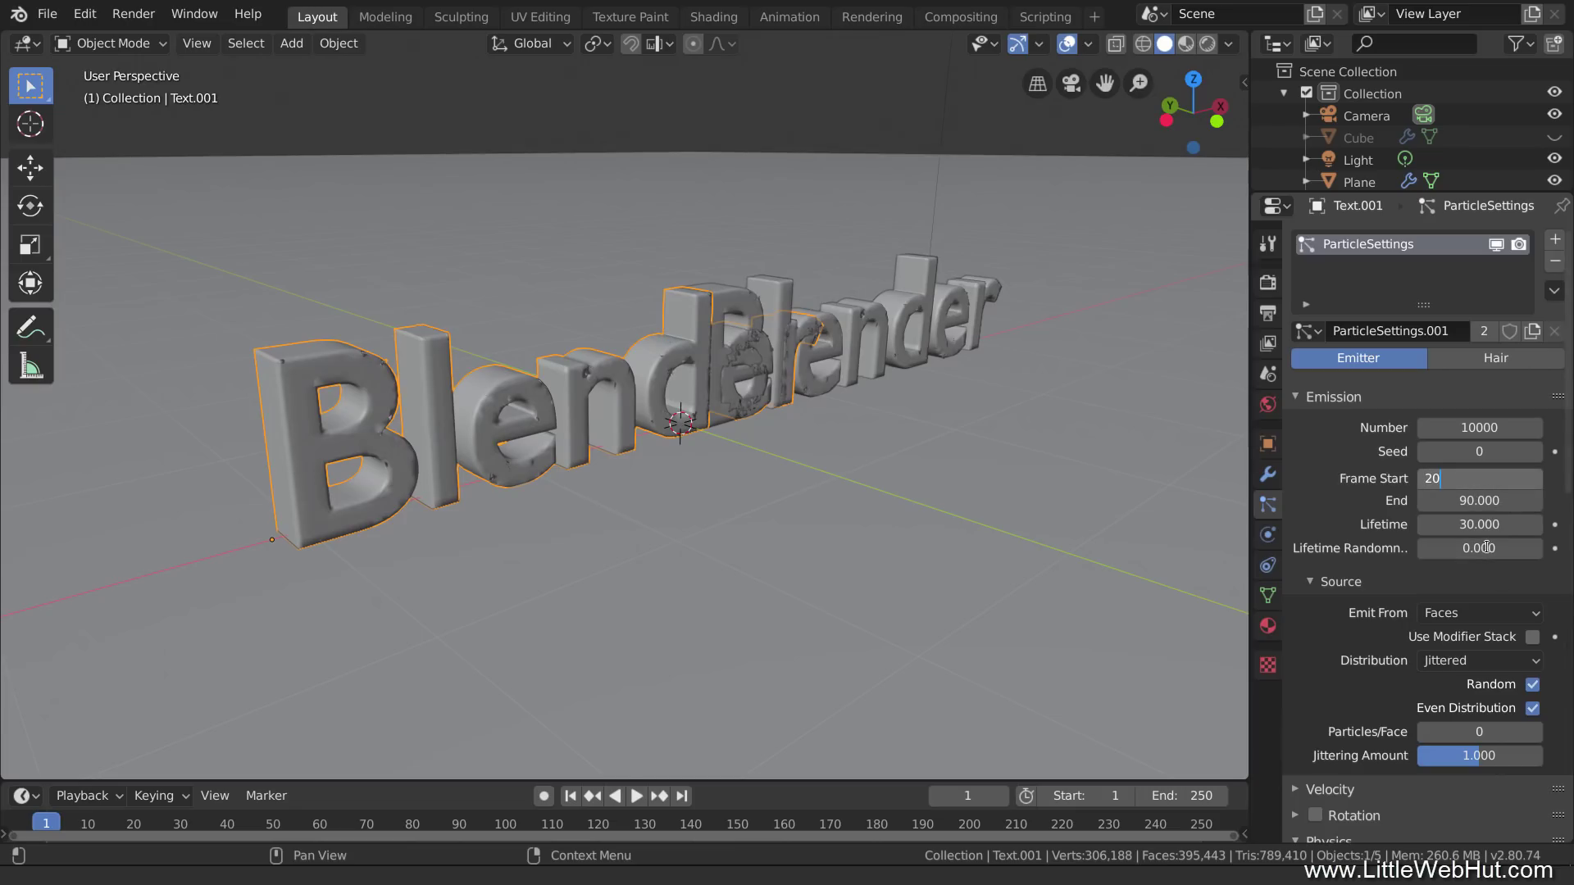
key("Return")
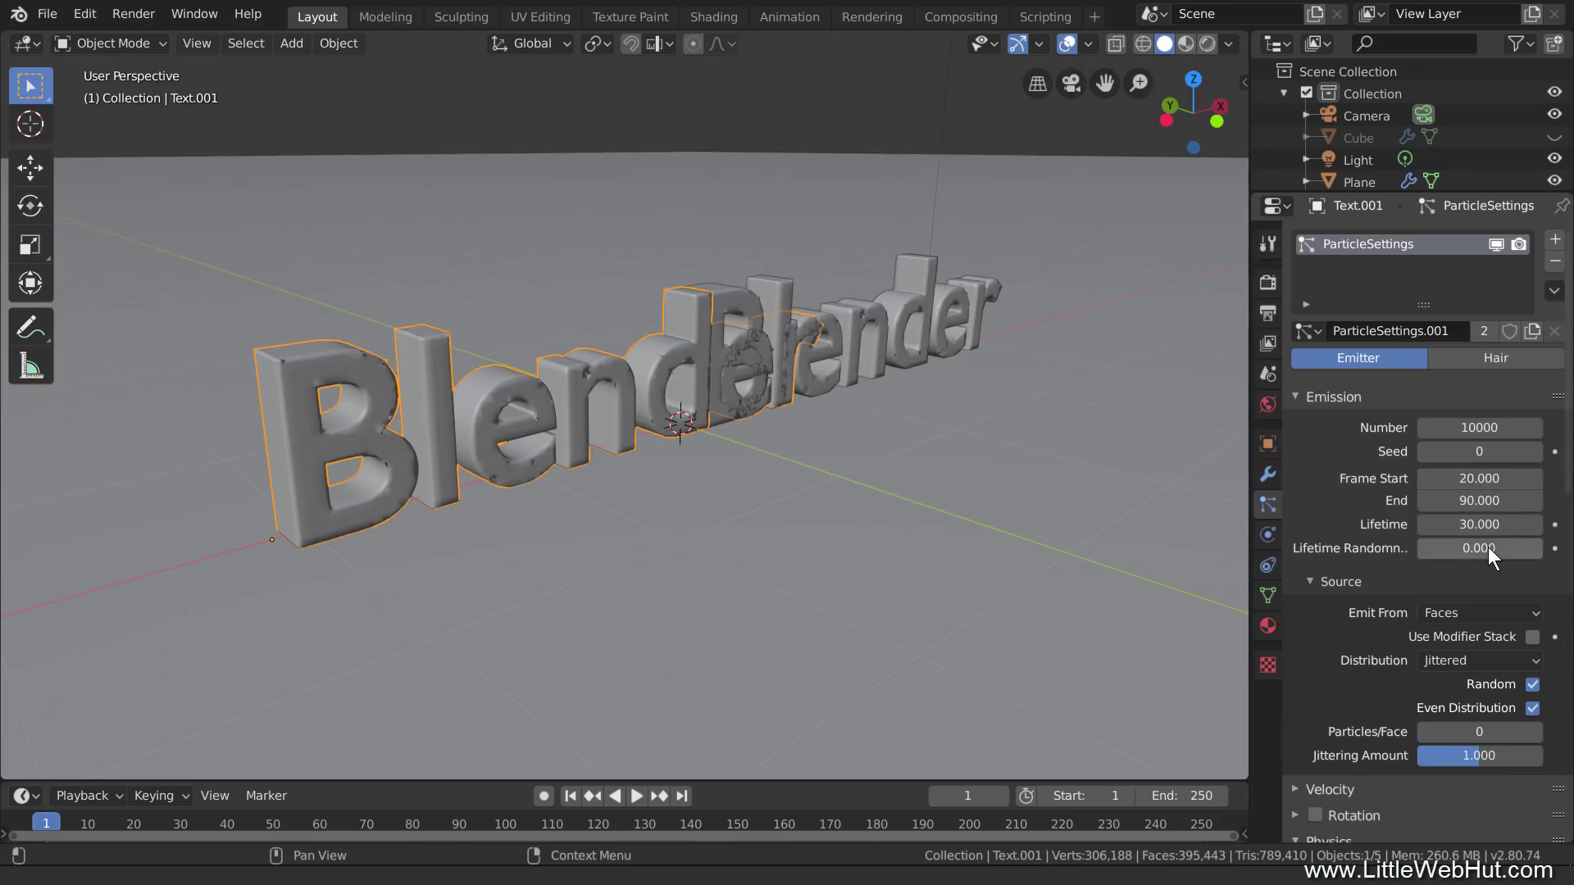
Step: In the Explode modifiers, turn off Unborn and enable Dead for the duplicated text, and turn off Unborn and Alive for the original text
left_click(1269, 474)
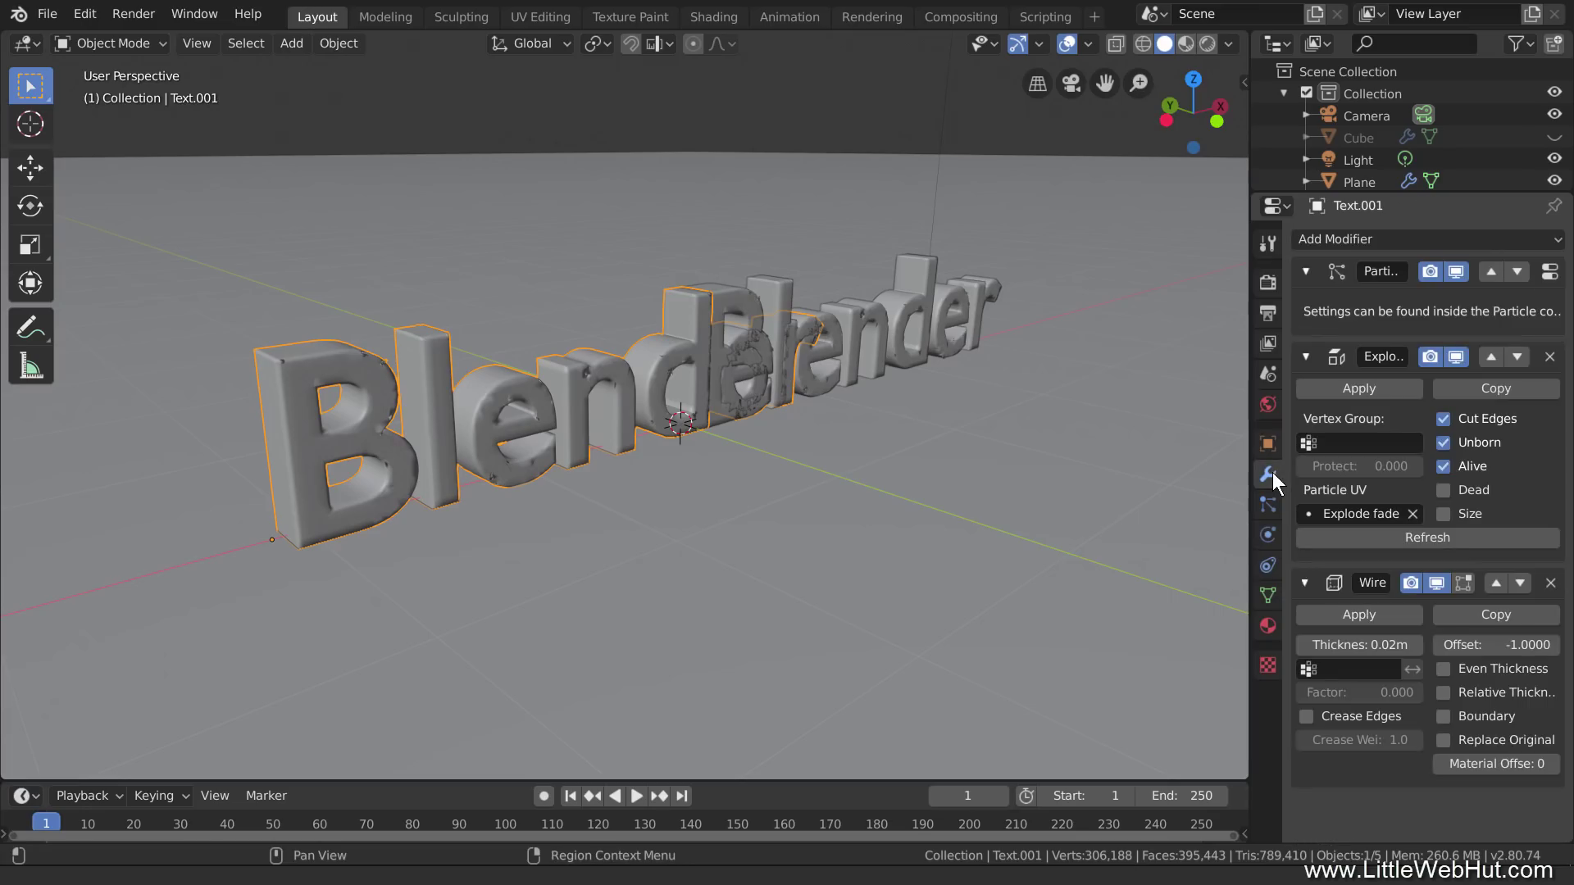
left_click(1443, 443)
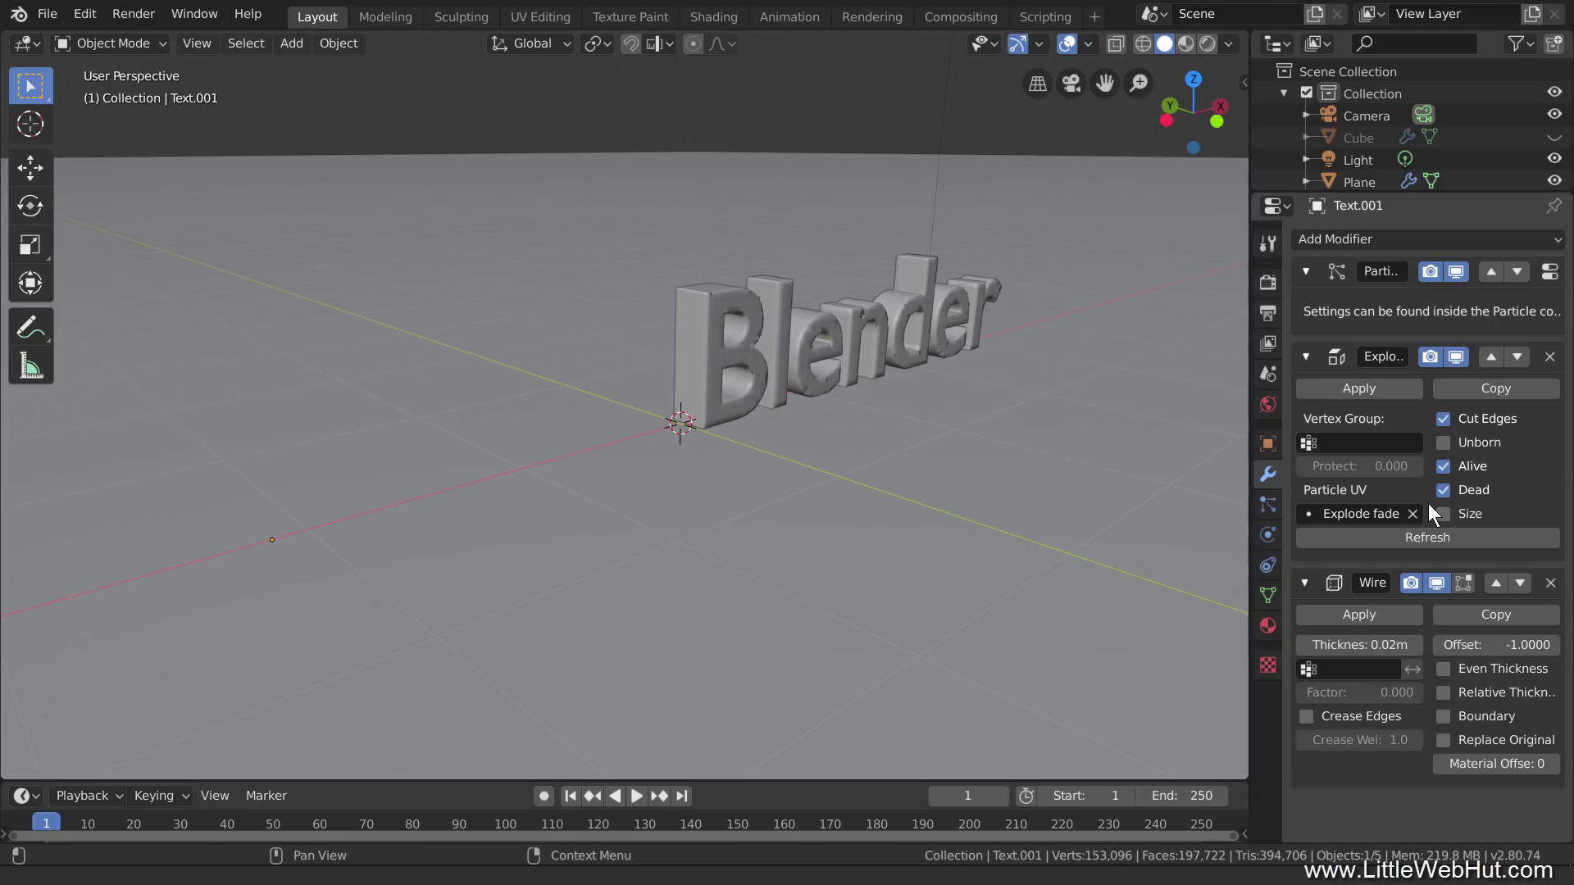
left_click(929, 307)
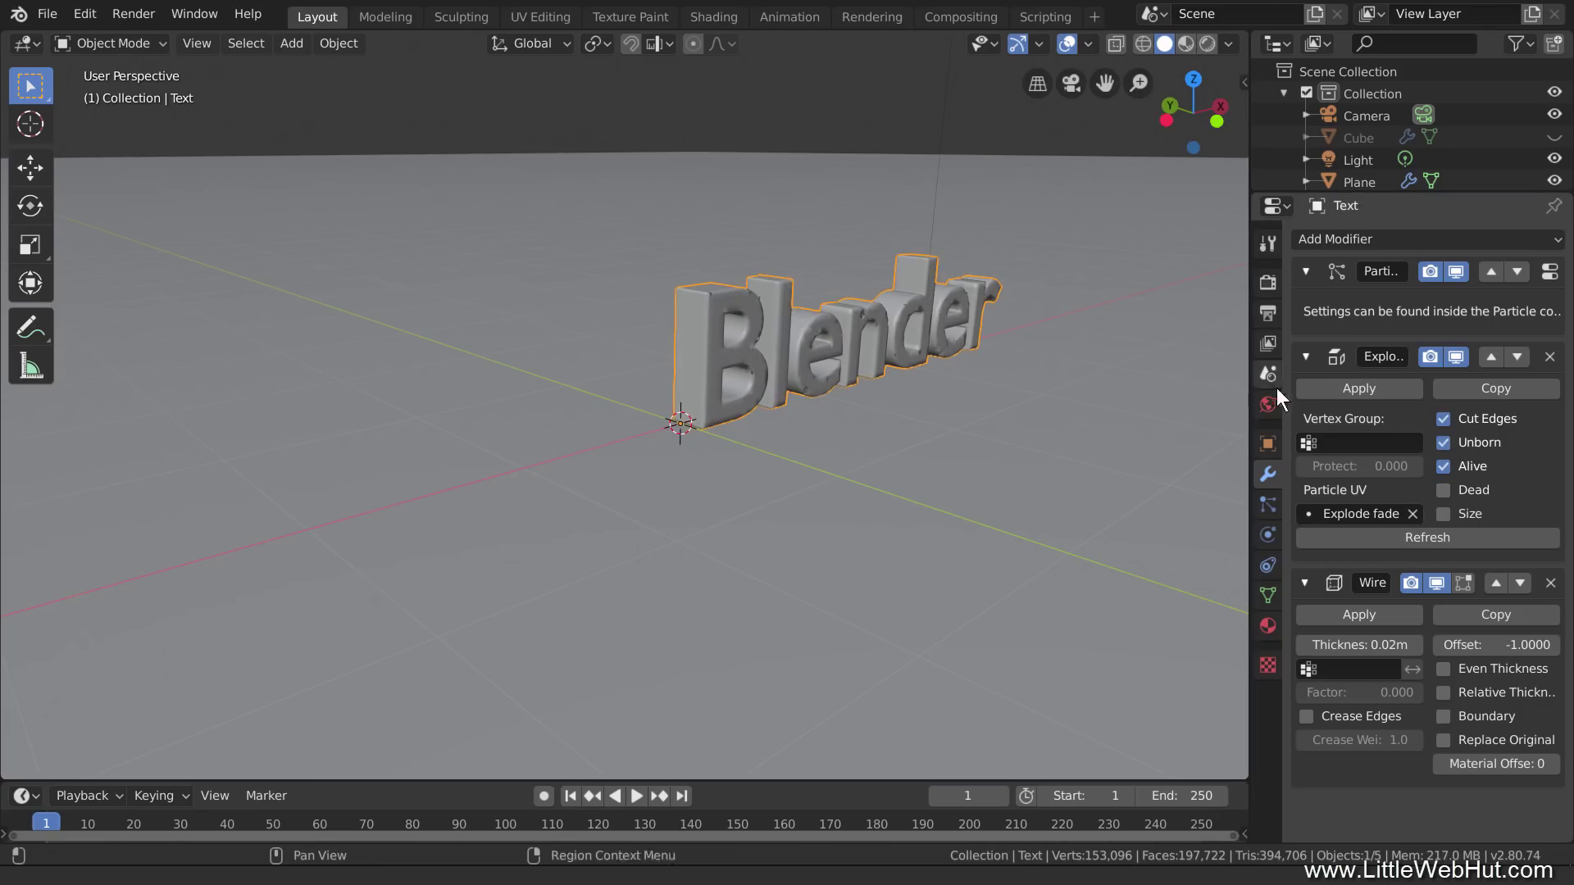
left_click(1443, 443)
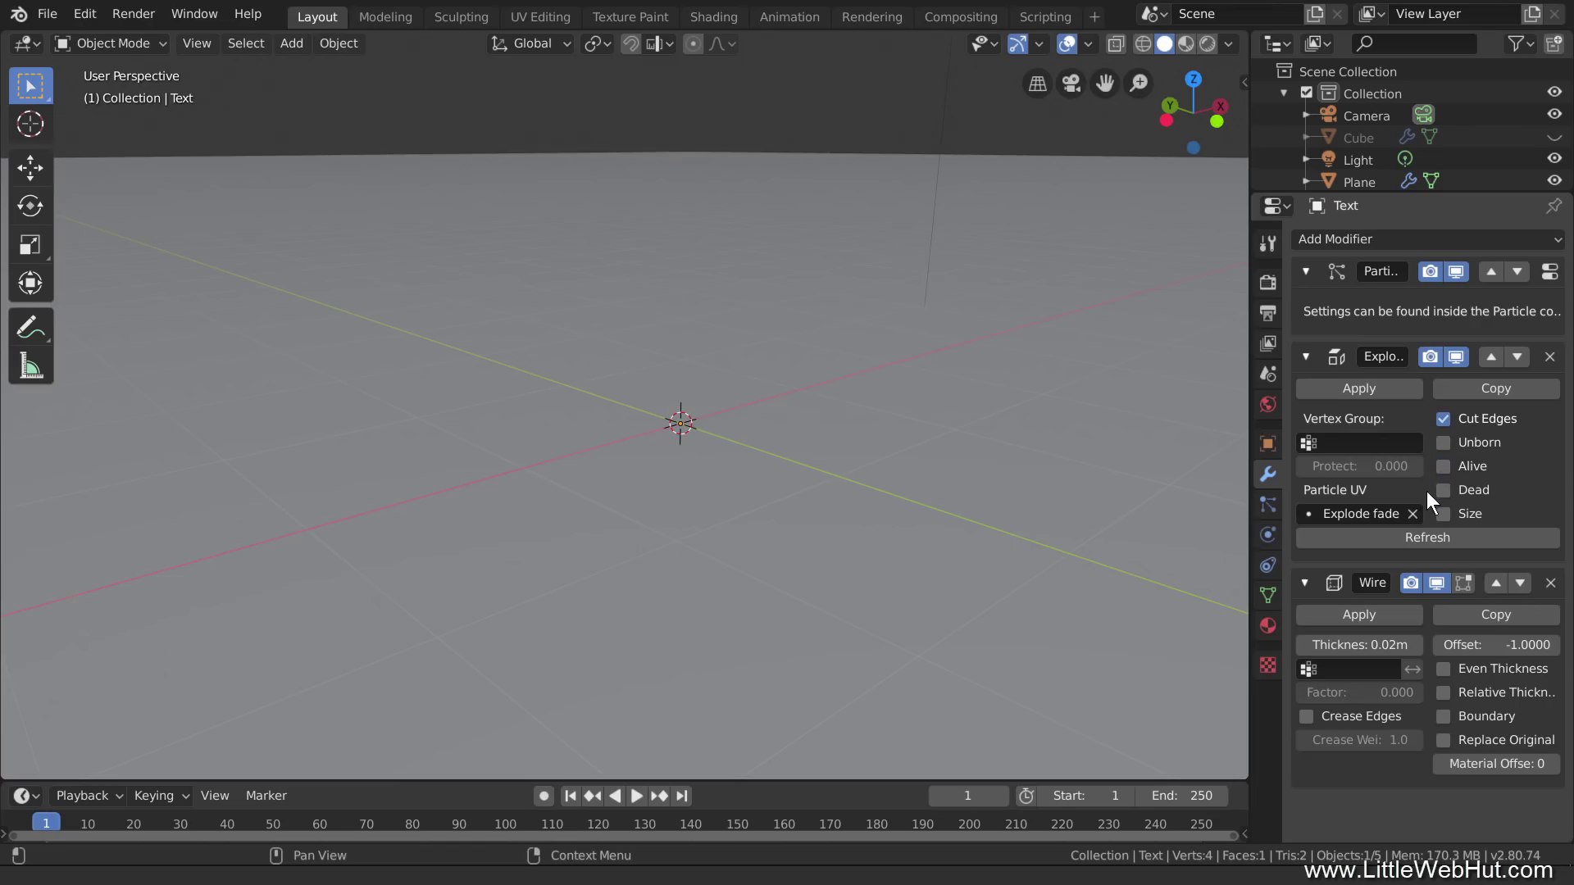
Step: Play the animation to check how the fragments travel between the two texts, stop it, and return to the first frame
left_click(636, 794)
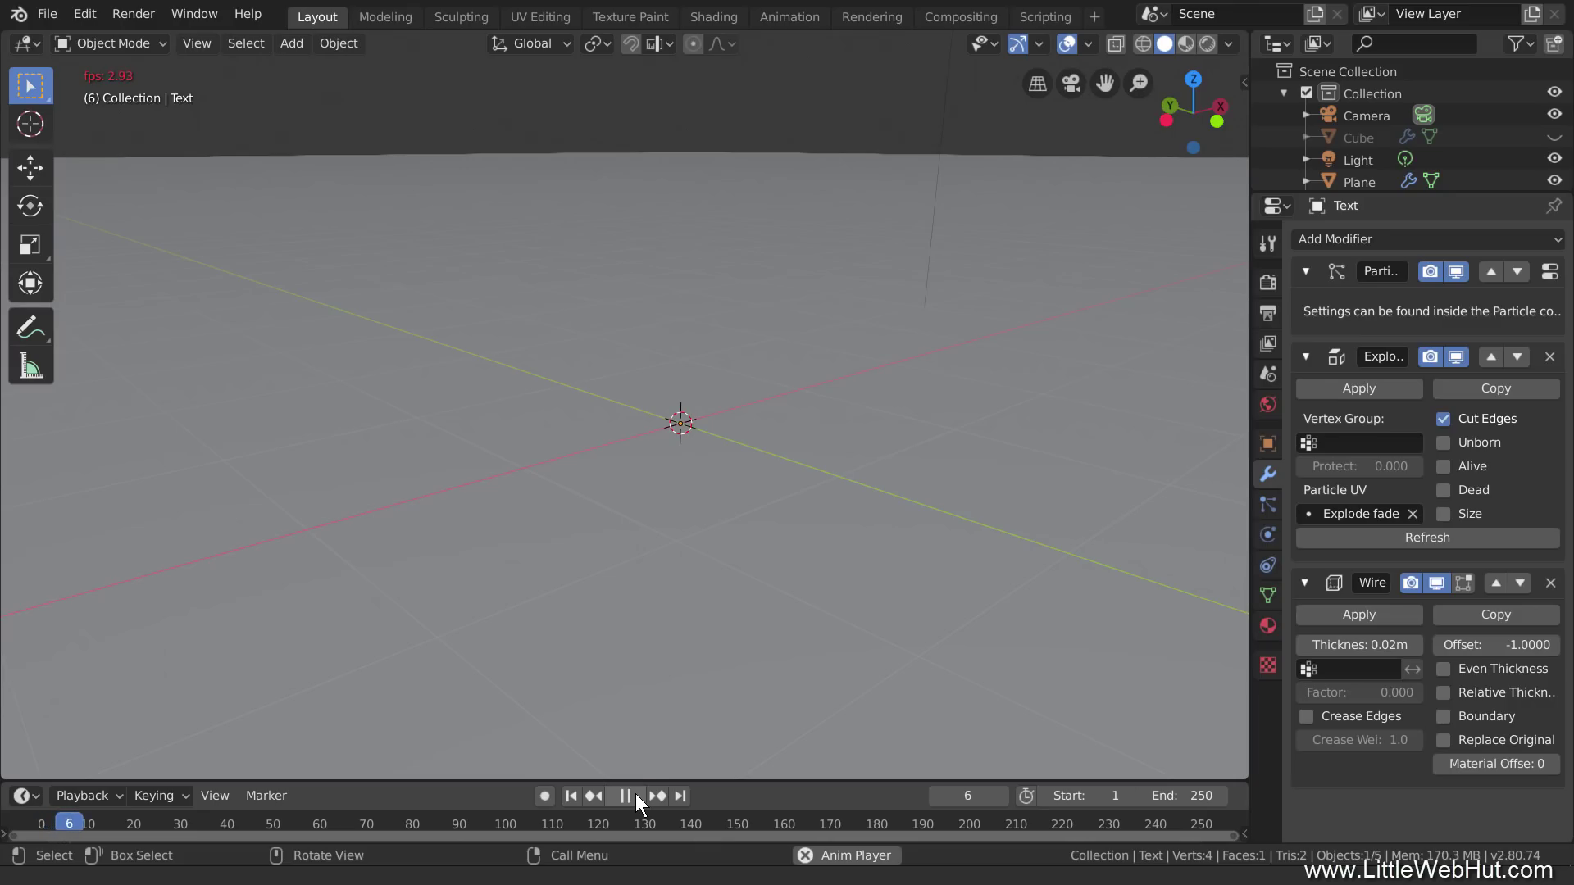
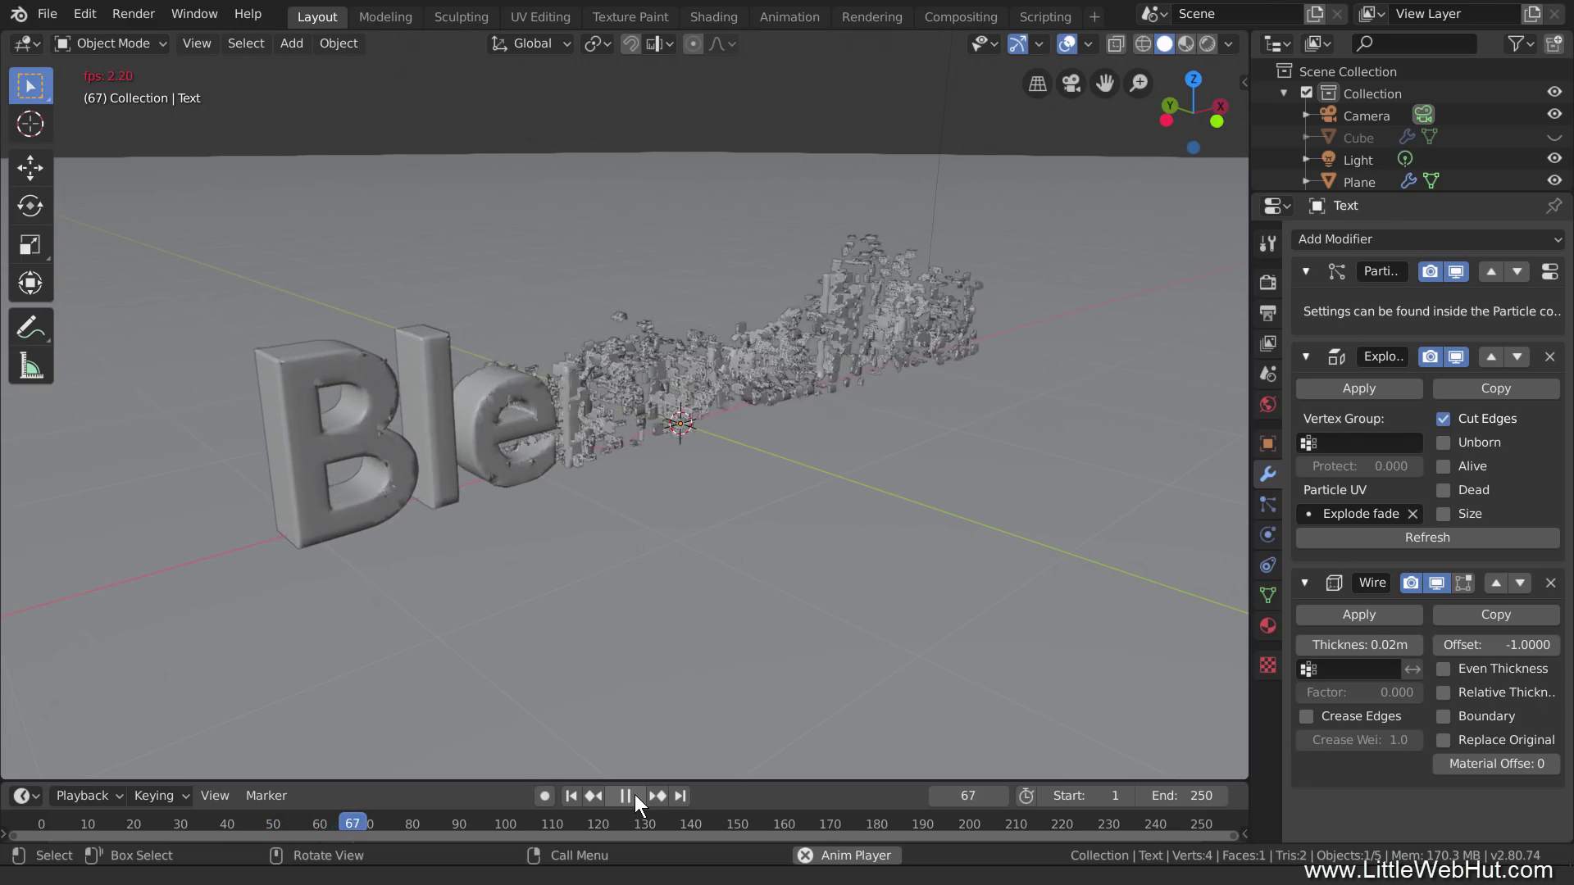
left_click(634, 794)
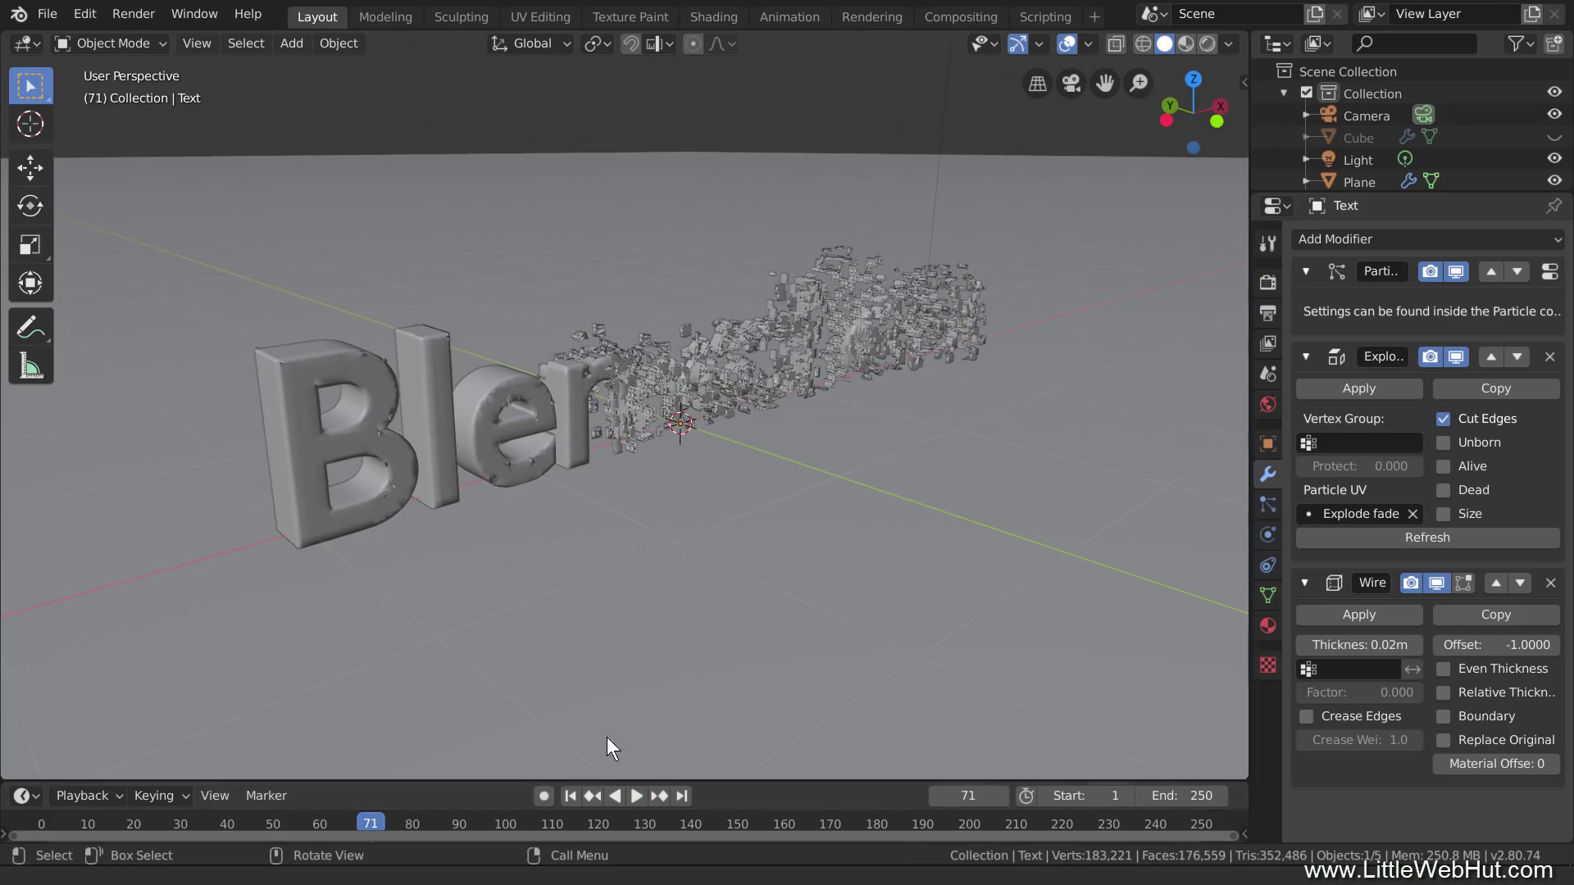
left_click(571, 796)
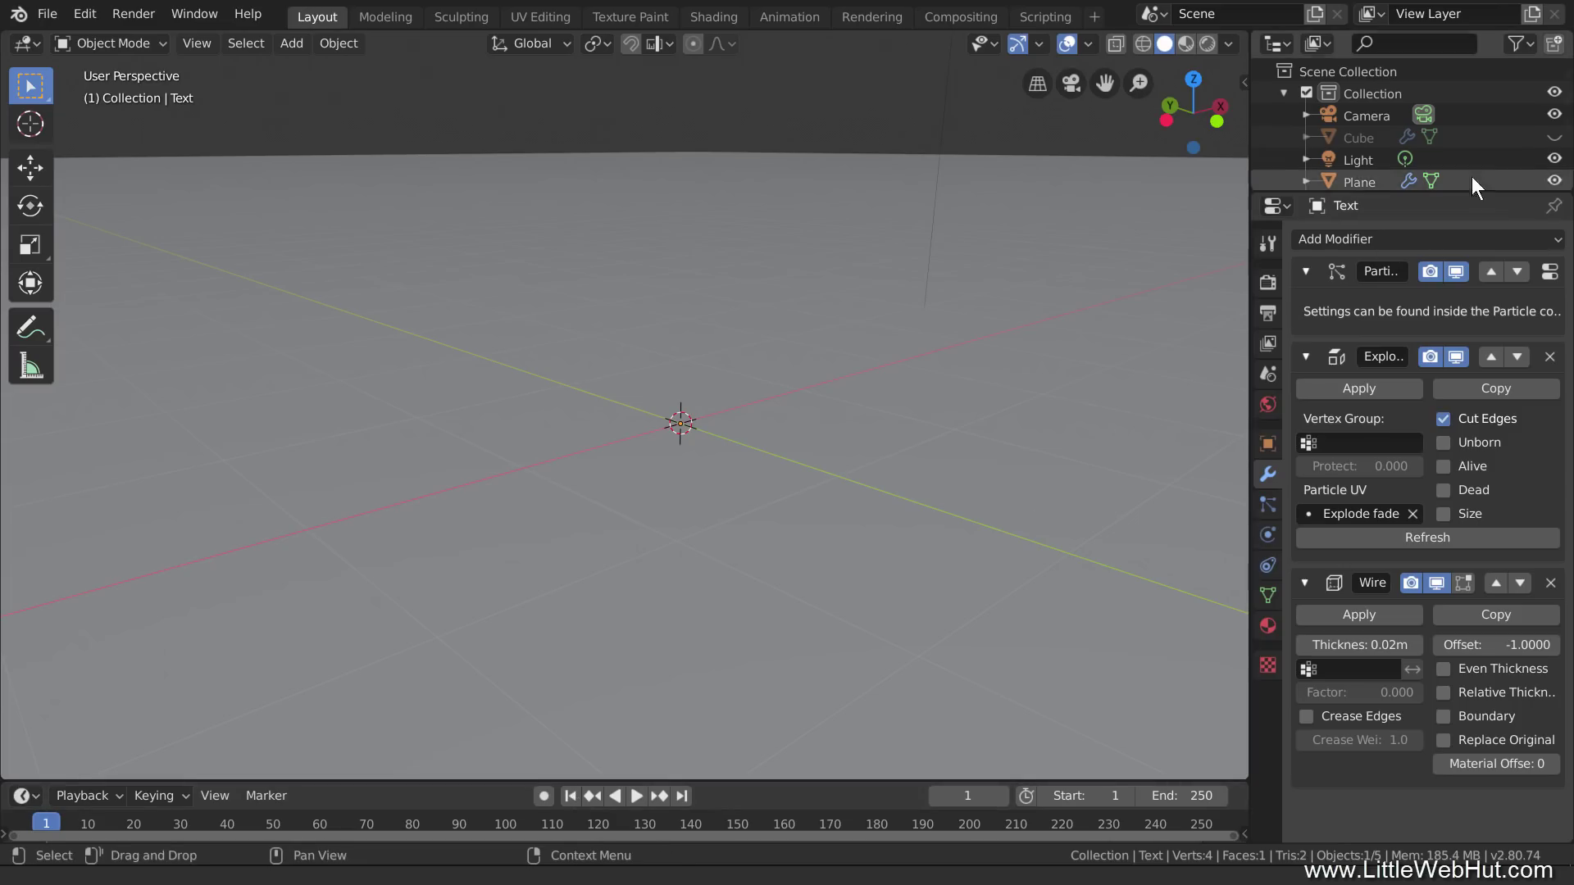
Step: Unhide the concrete block (Cube) and select it
left_click(1555, 137)
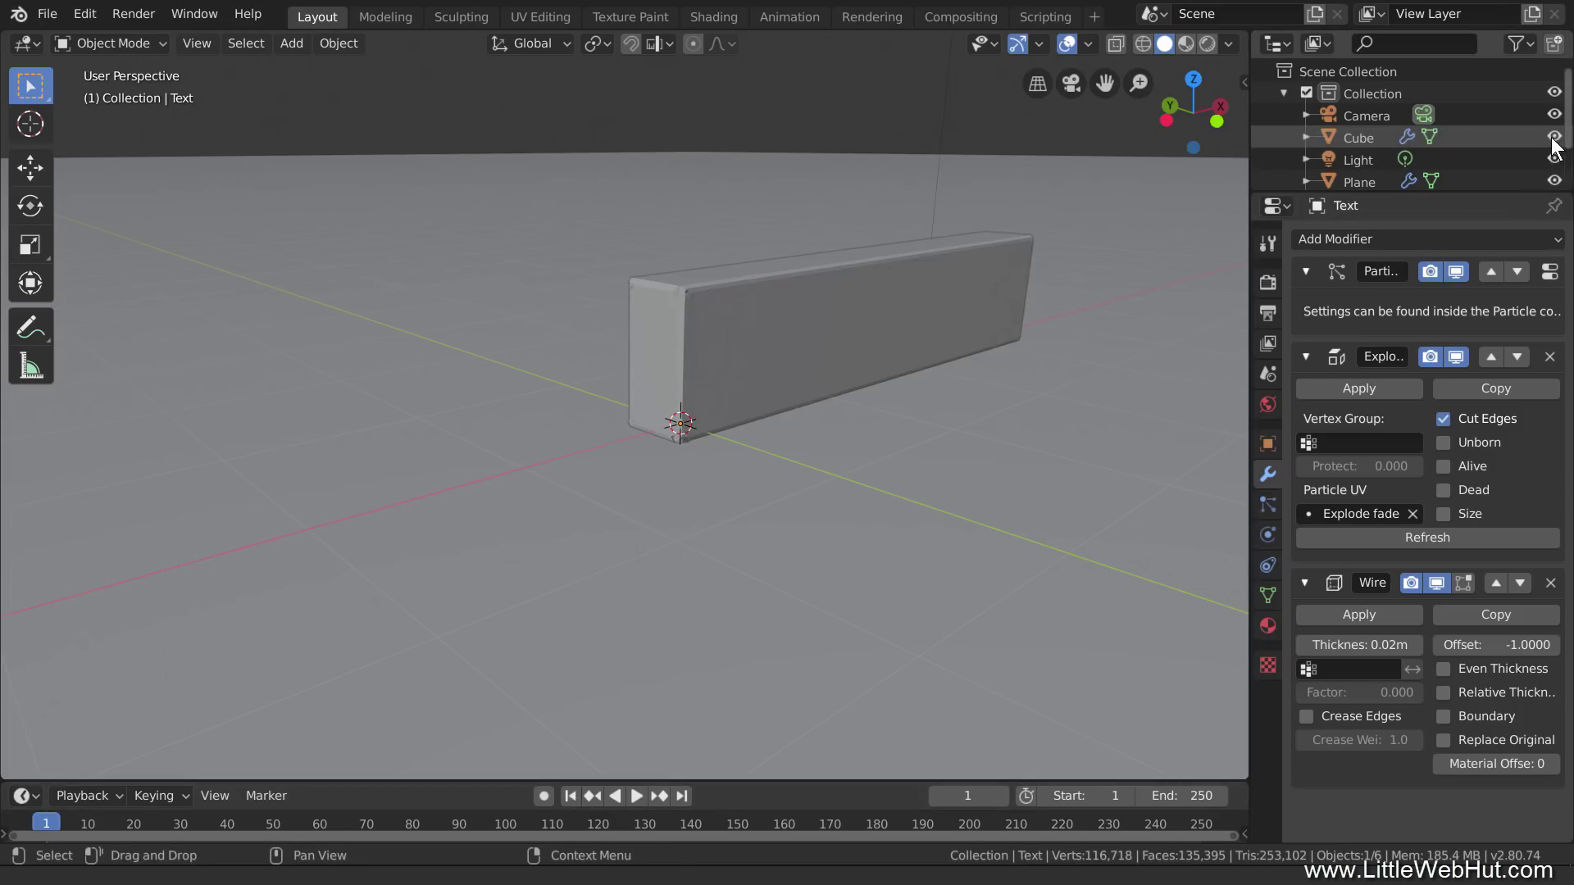
left_click(1358, 138)
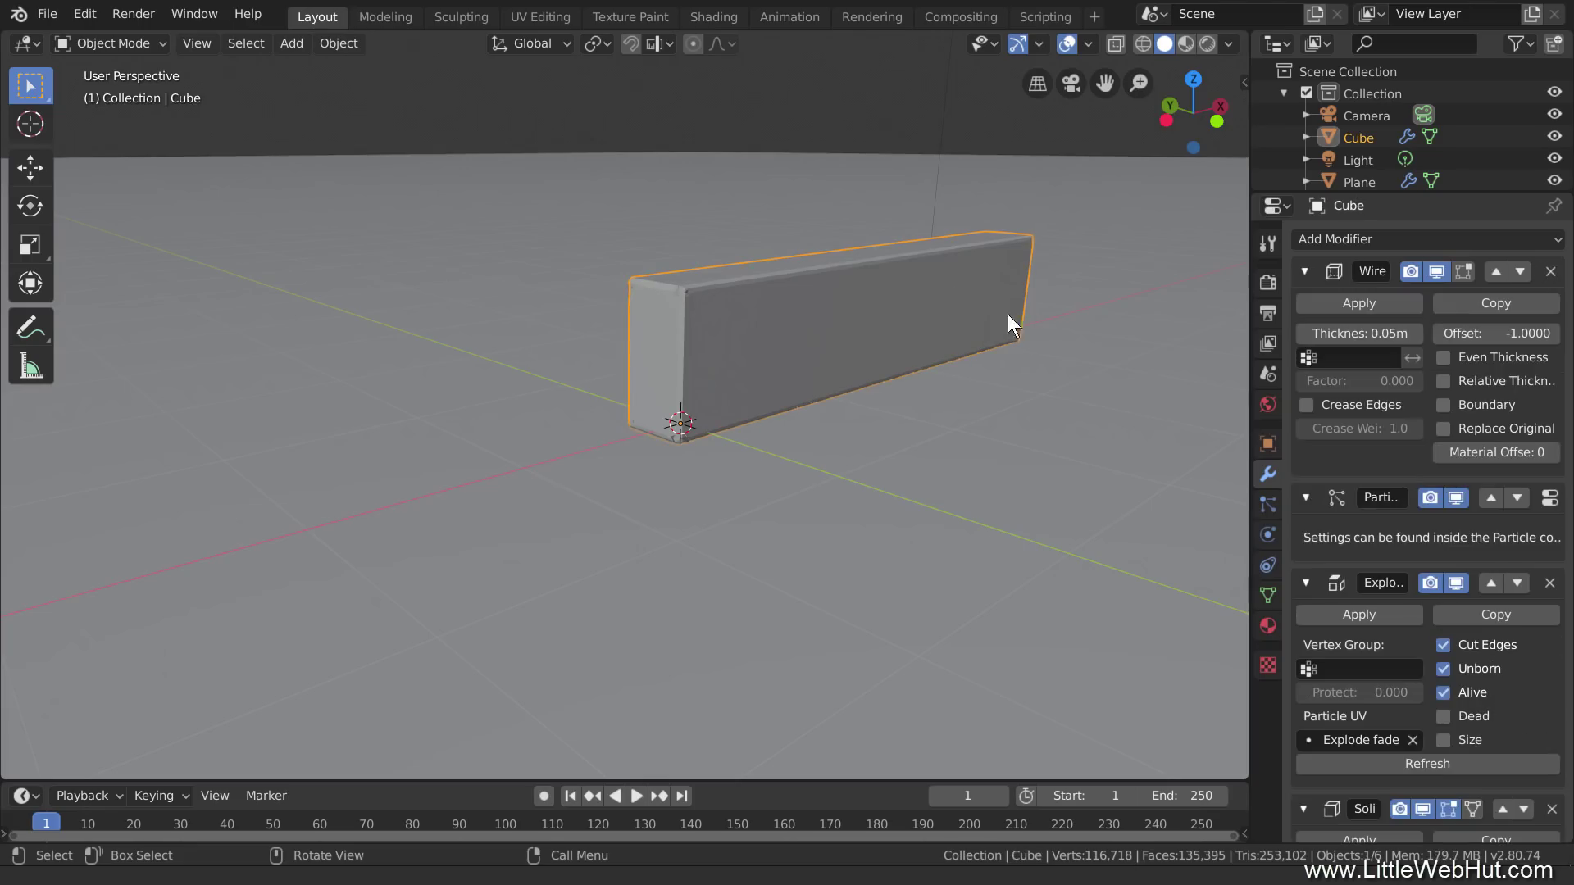
Step: Set the concrete block's particle emission to start at frame 15 and end at frame 90
left_click(1270, 506)
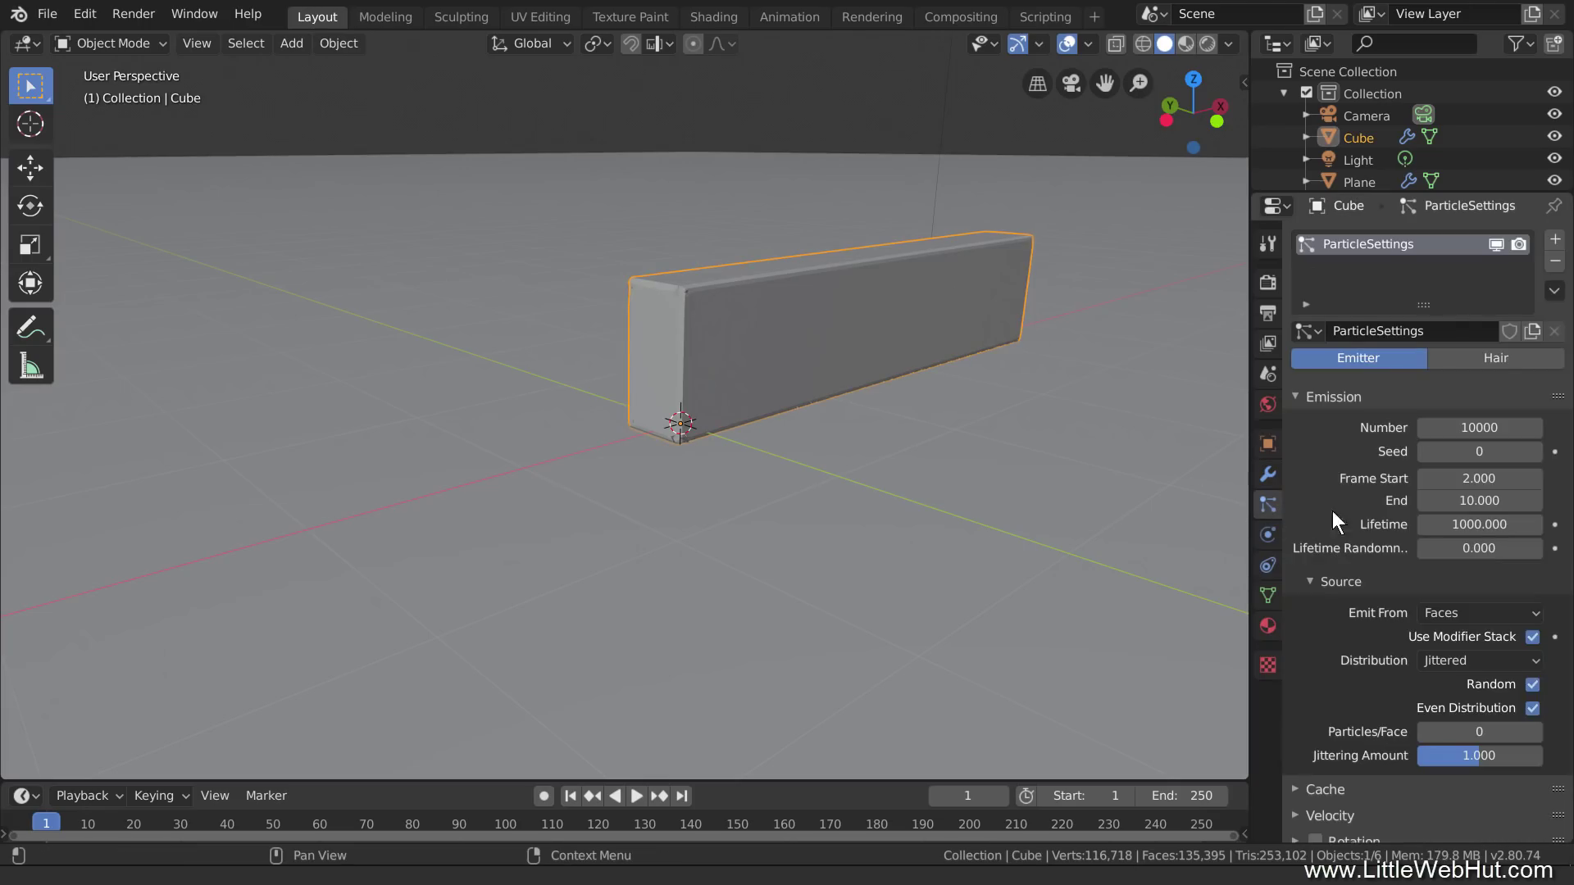
left_click(1461, 500)
type("90")
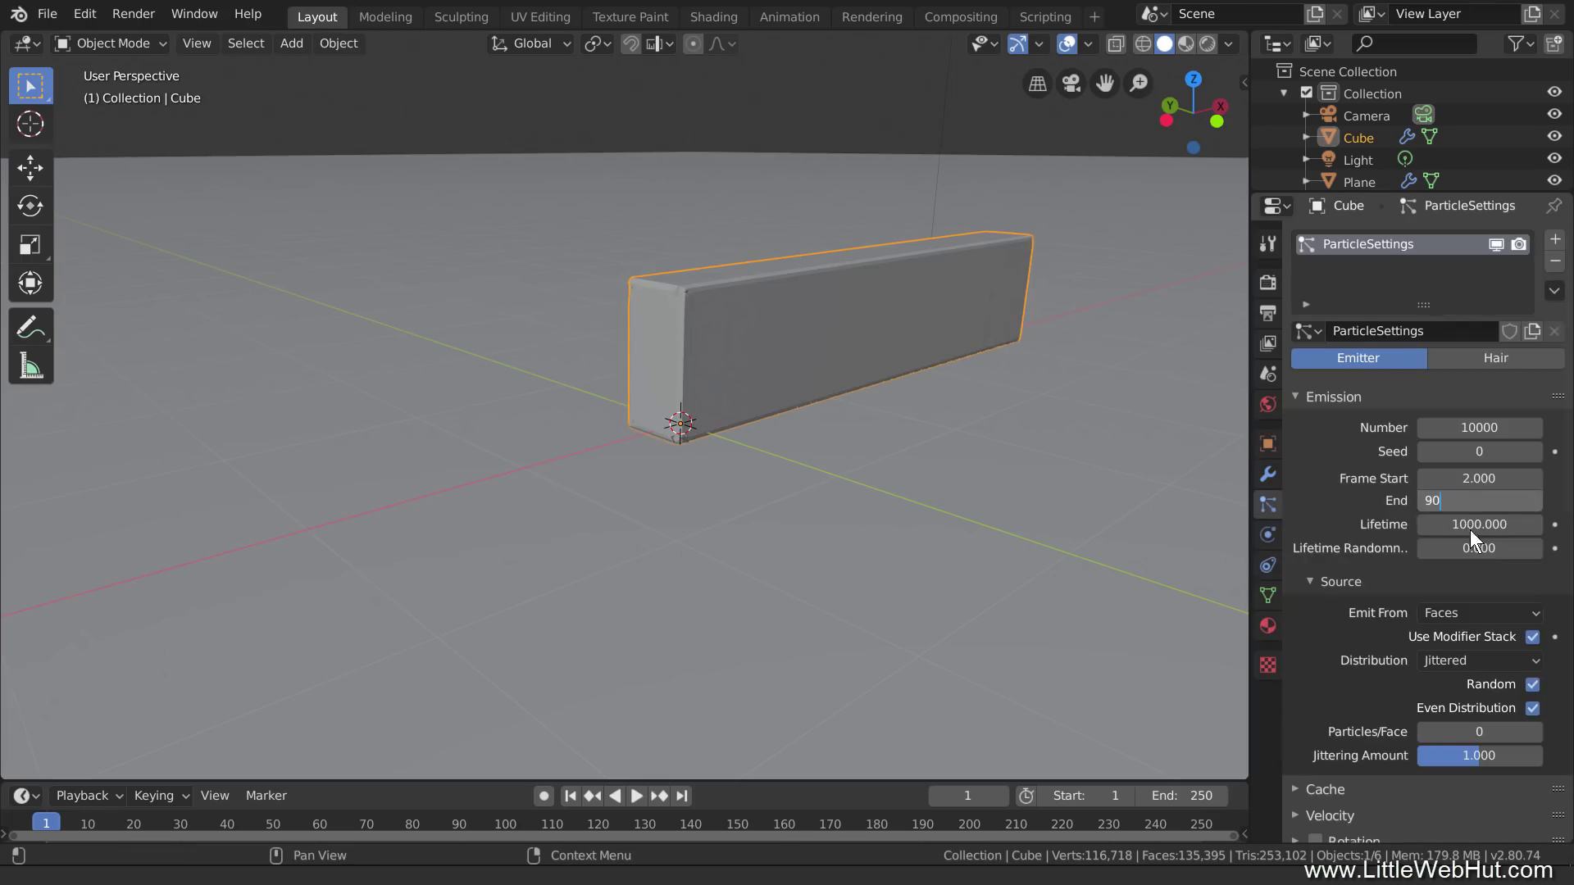
key("Return")
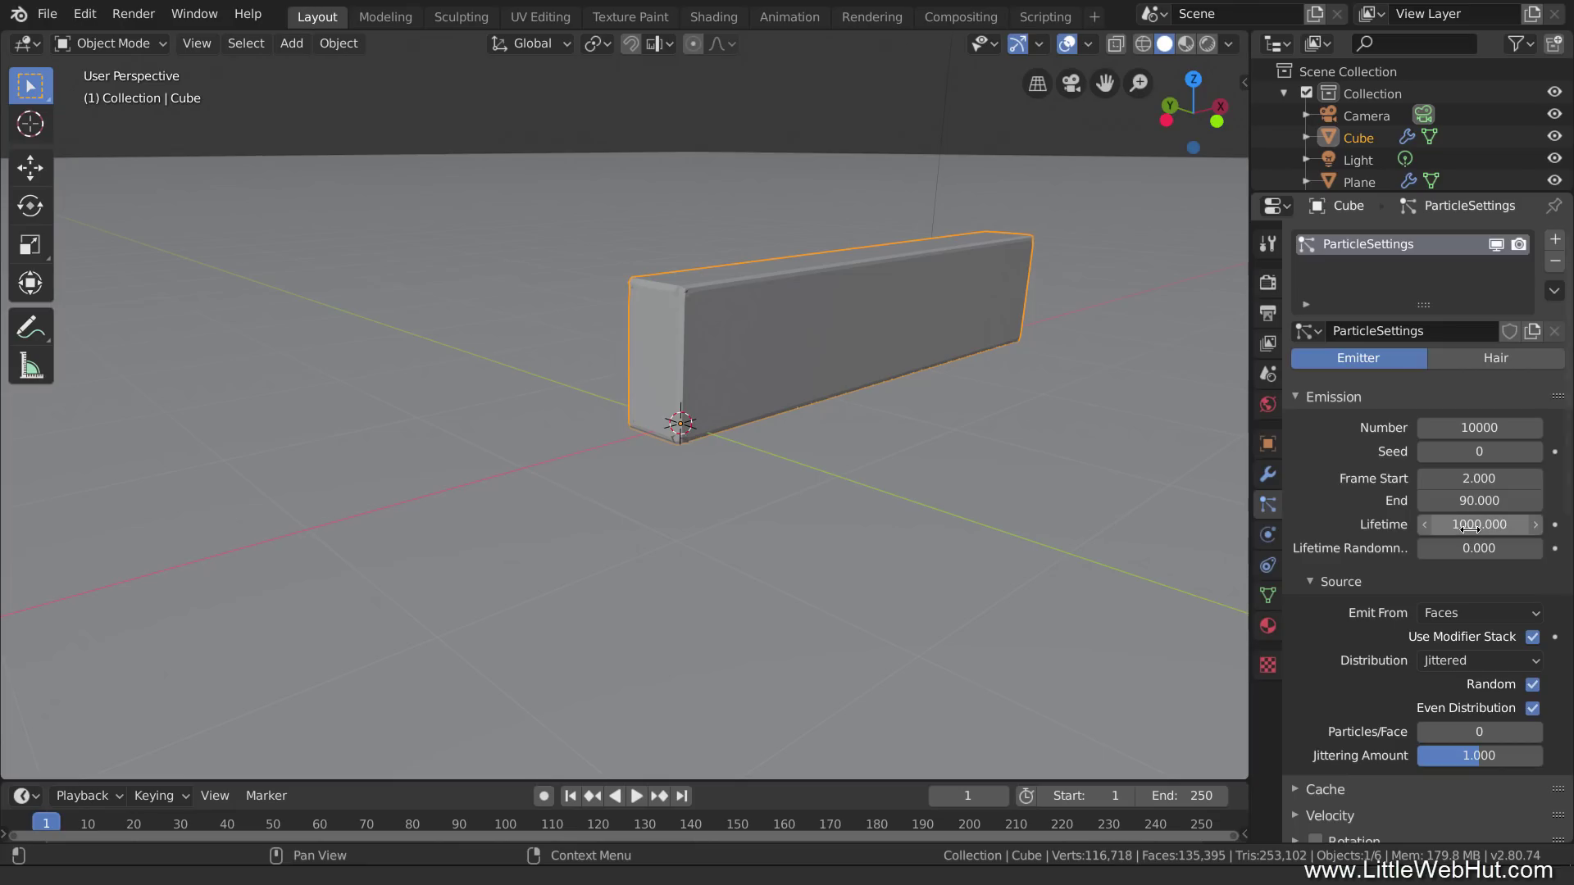
left_click(1477, 478)
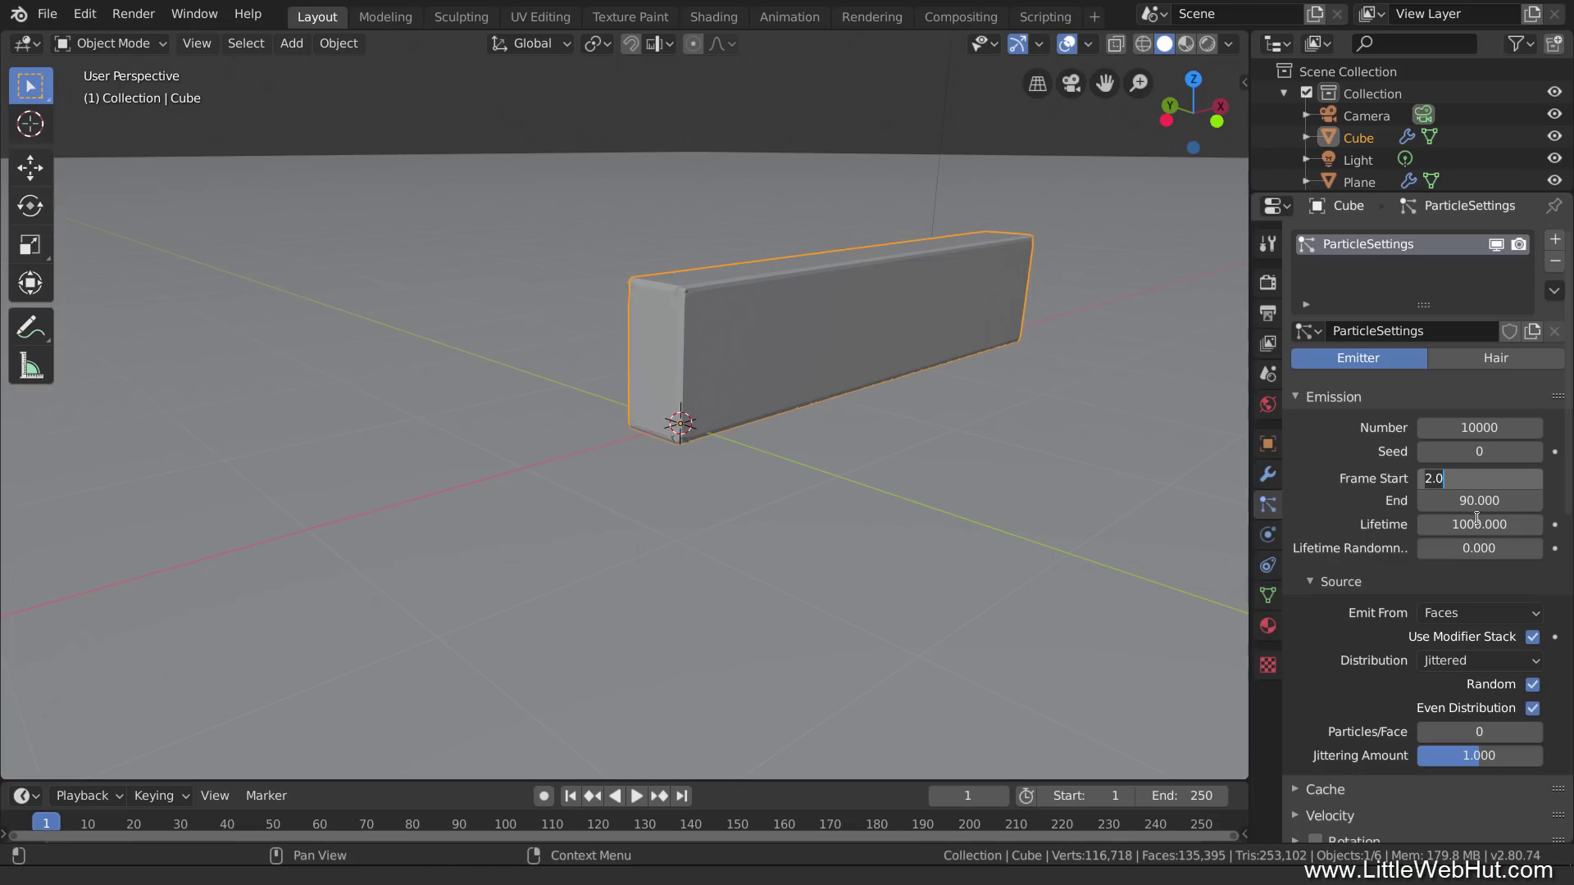
type("15")
key("Return")
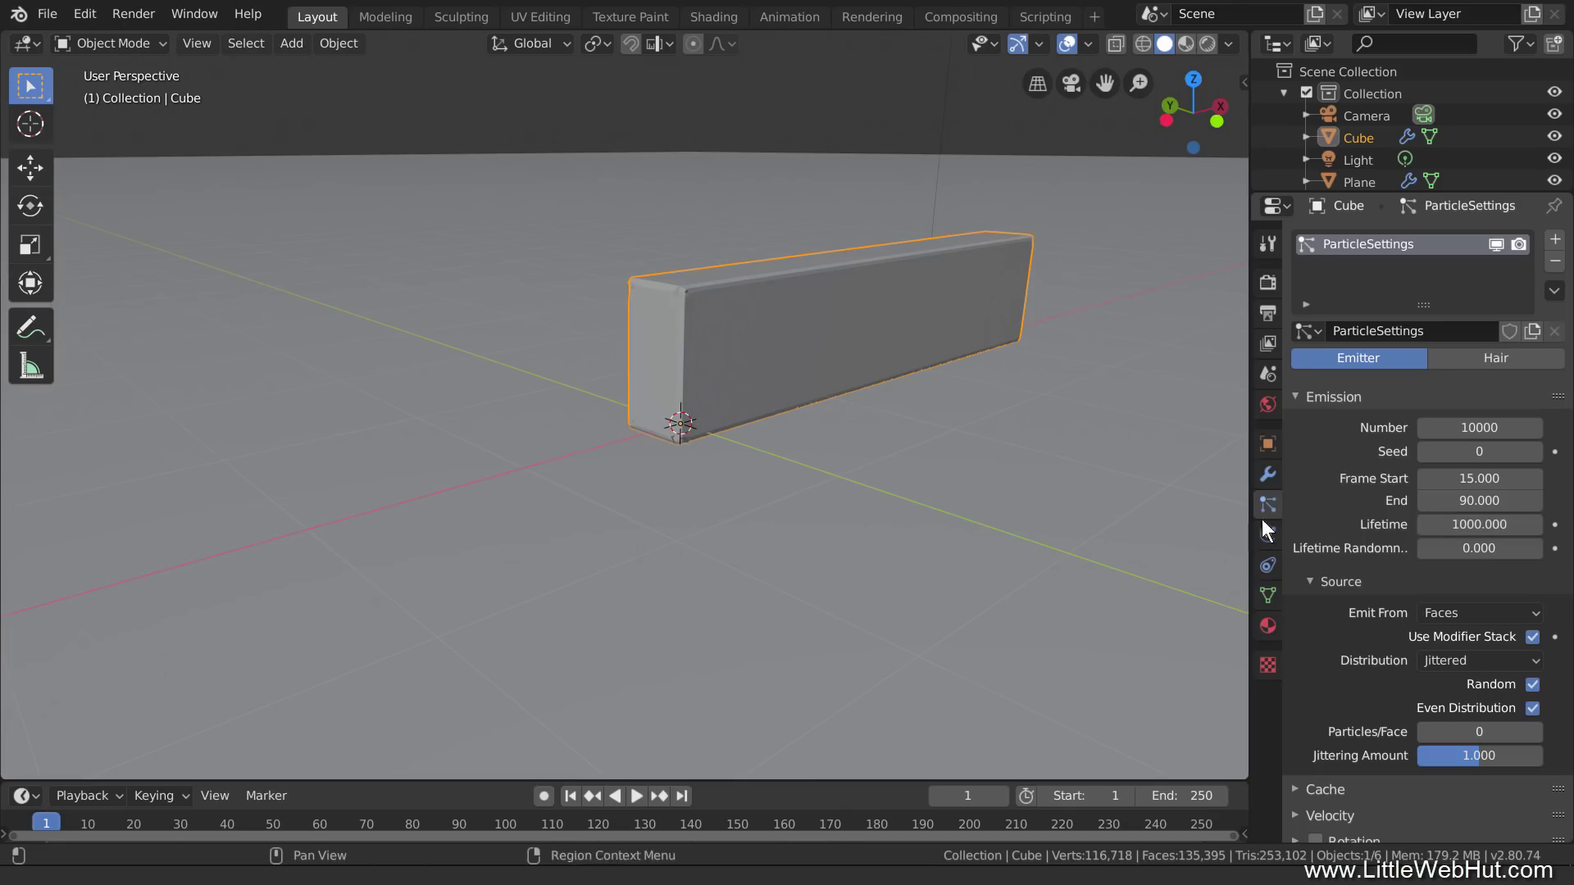
Step: Set the scene's end frame to 150
left_click(1196, 796)
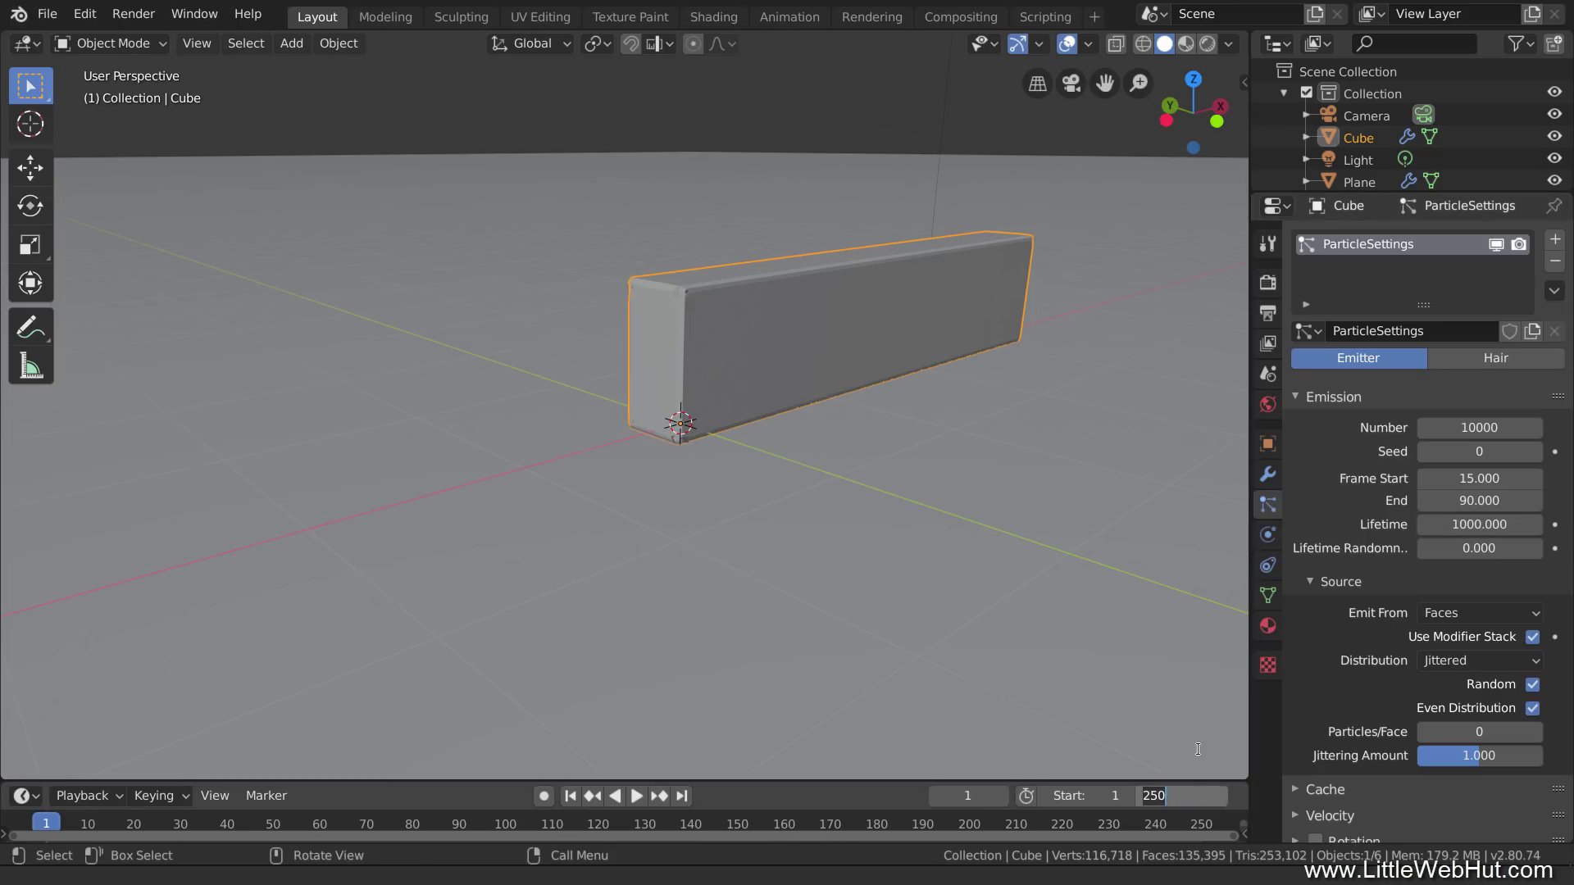
type("150")
key("Return")
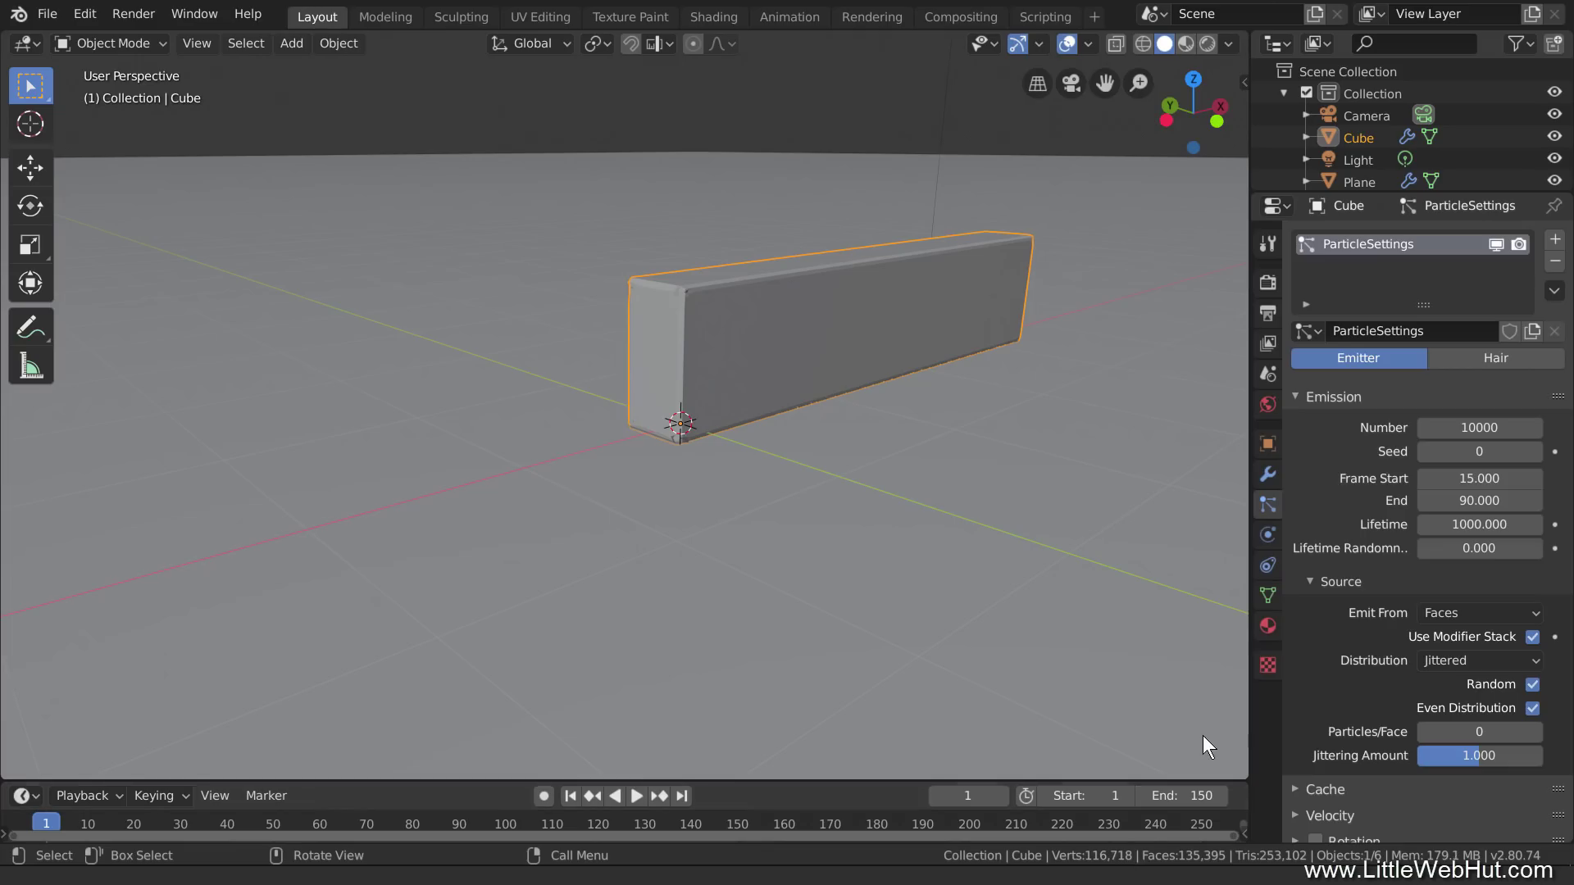
Step: Play the animation to check the block's crumbling, stop it, and refresh the block's Explode modifier
left_click(635, 792)
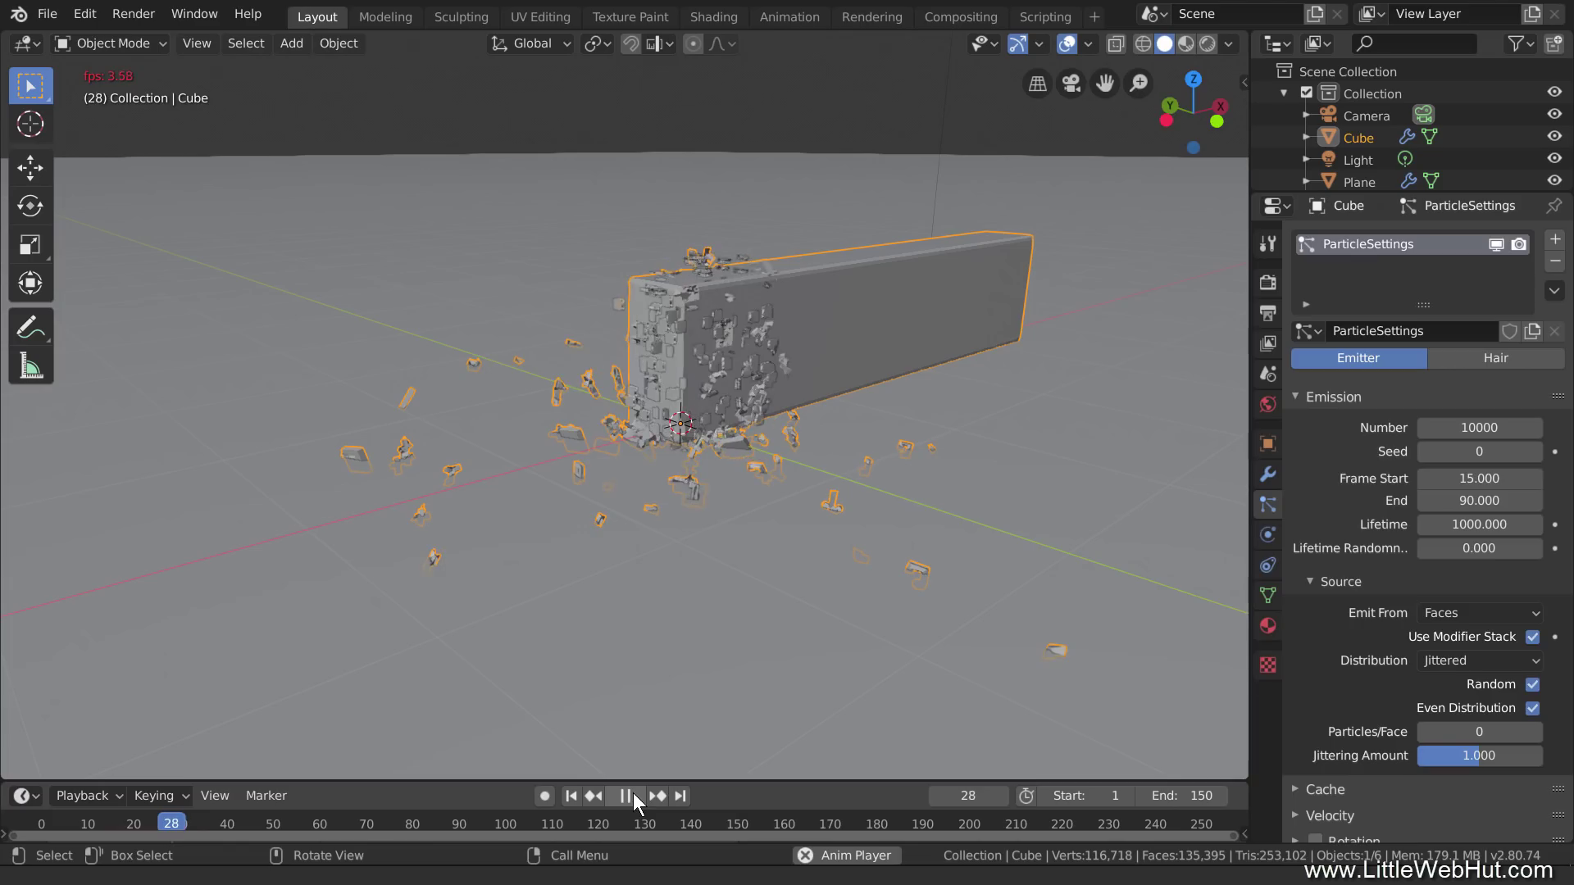
left_click(635, 795)
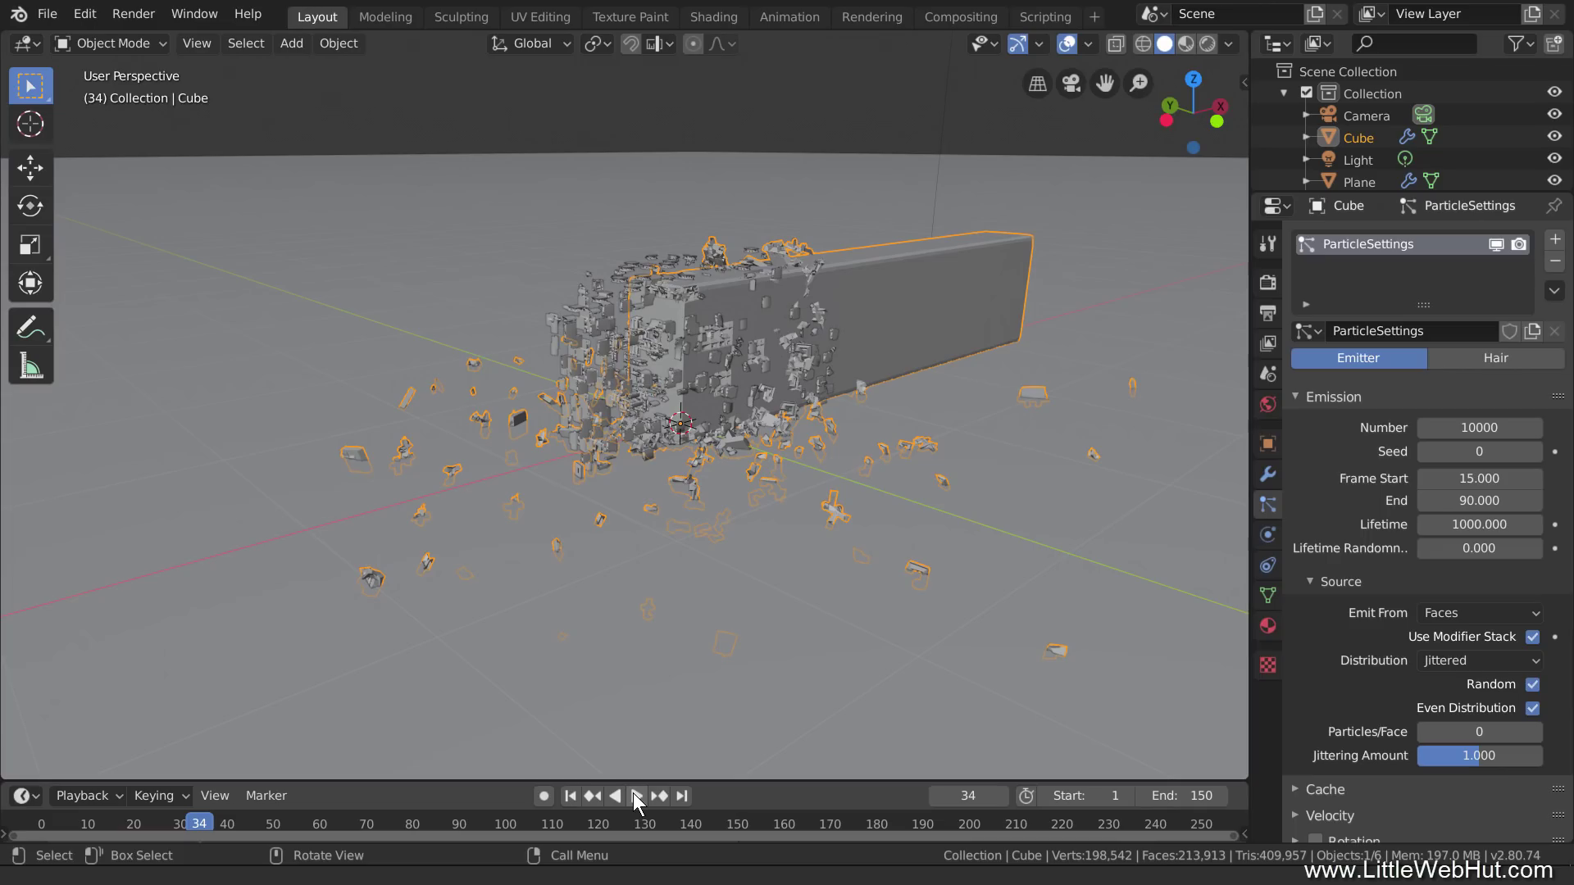
left_click(1268, 474)
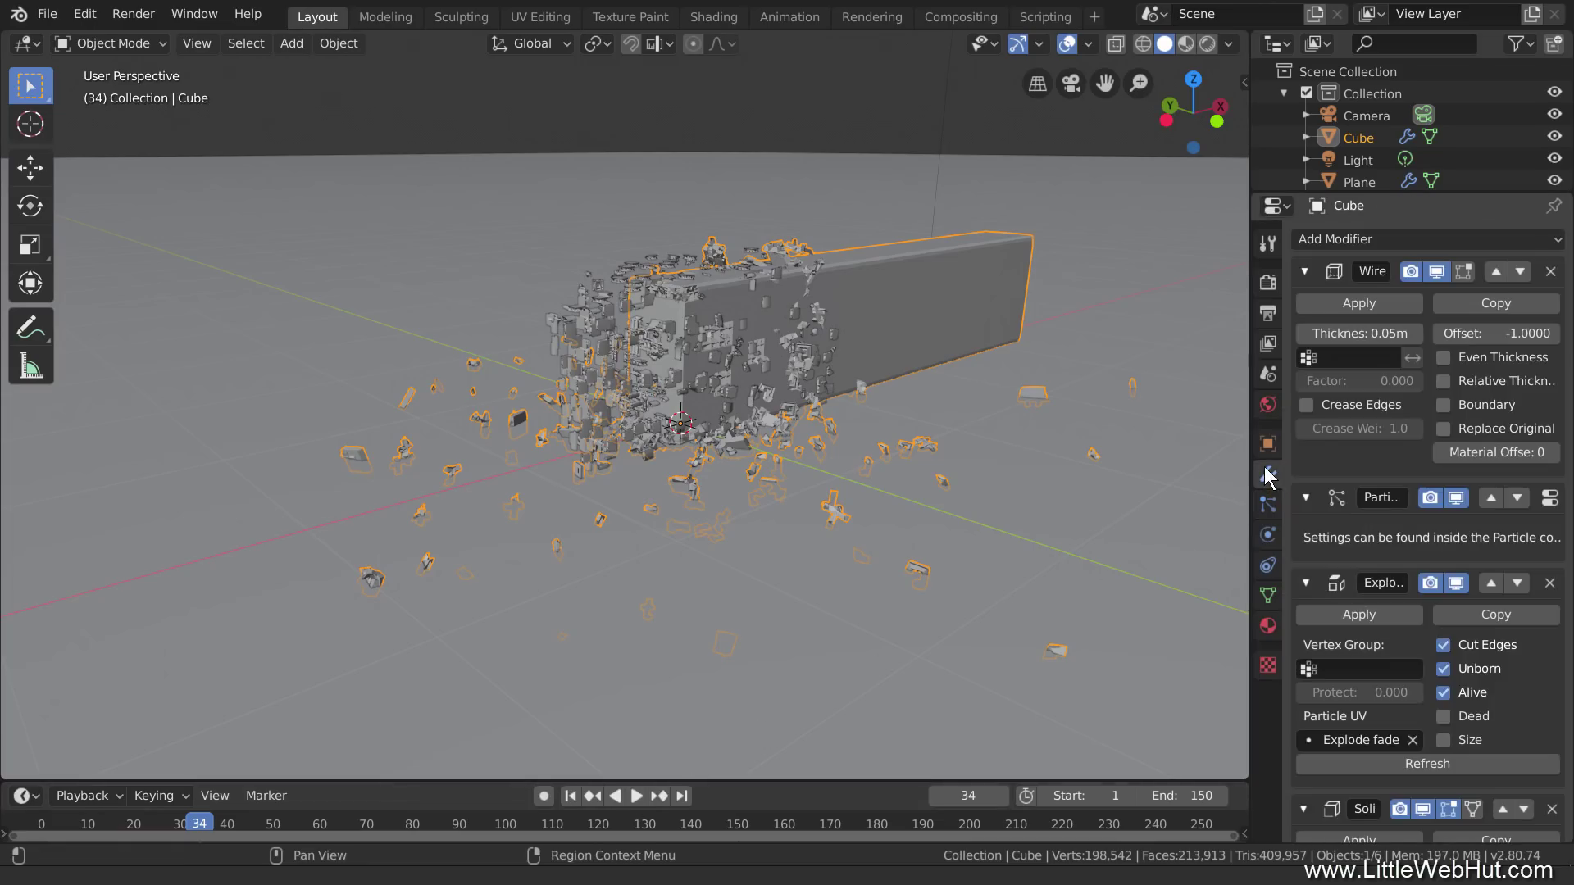
left_click(1465, 765)
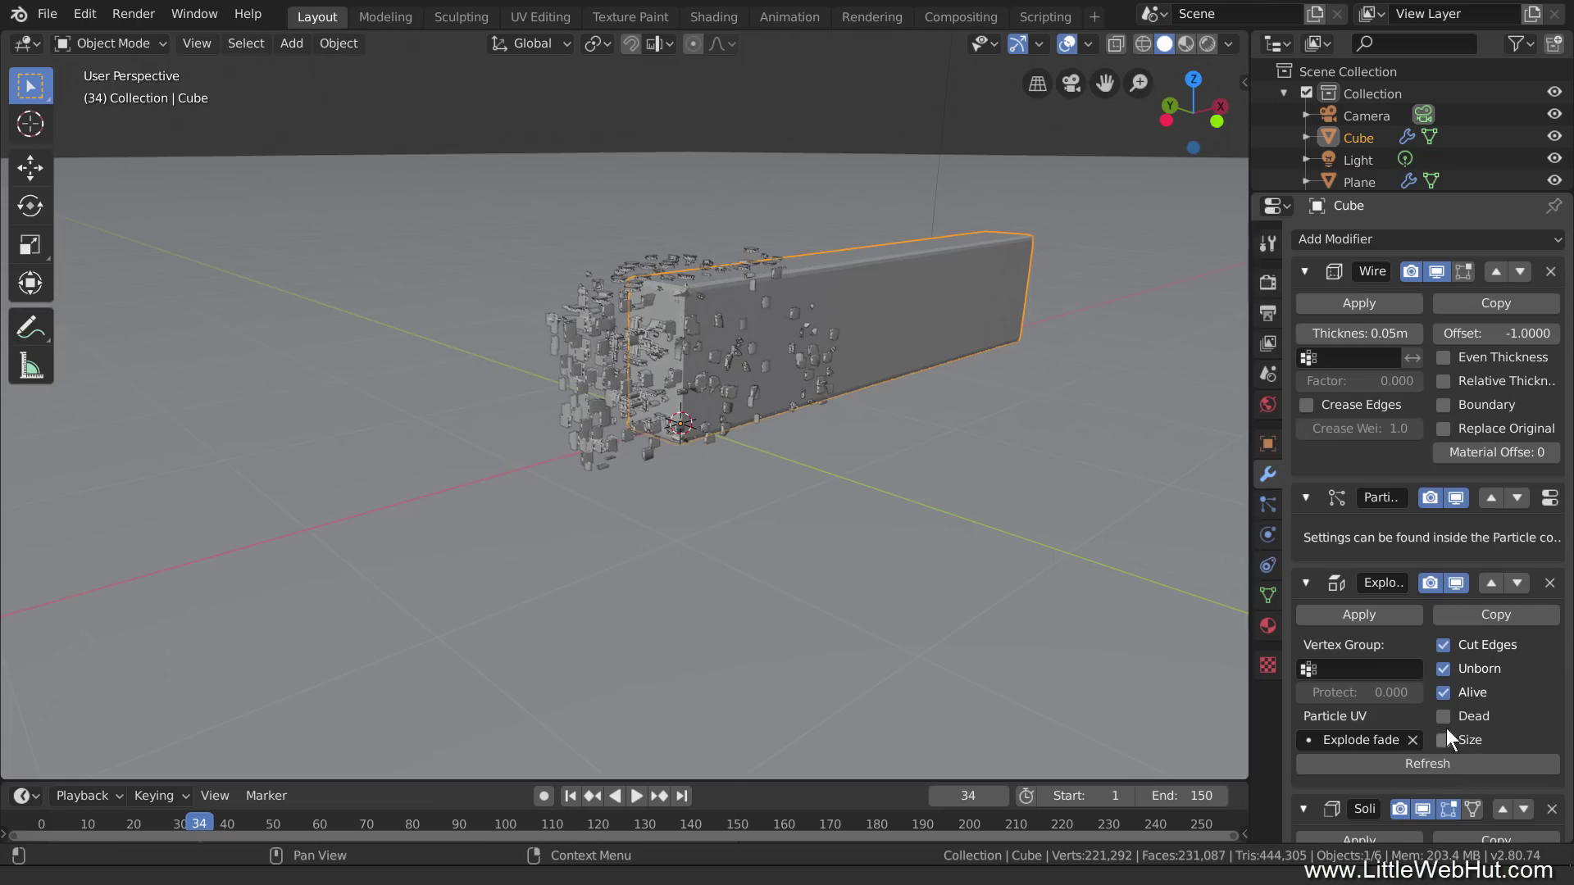
Step: Bake all dynamics from the concrete block's particle cache
left_click(1267, 504)
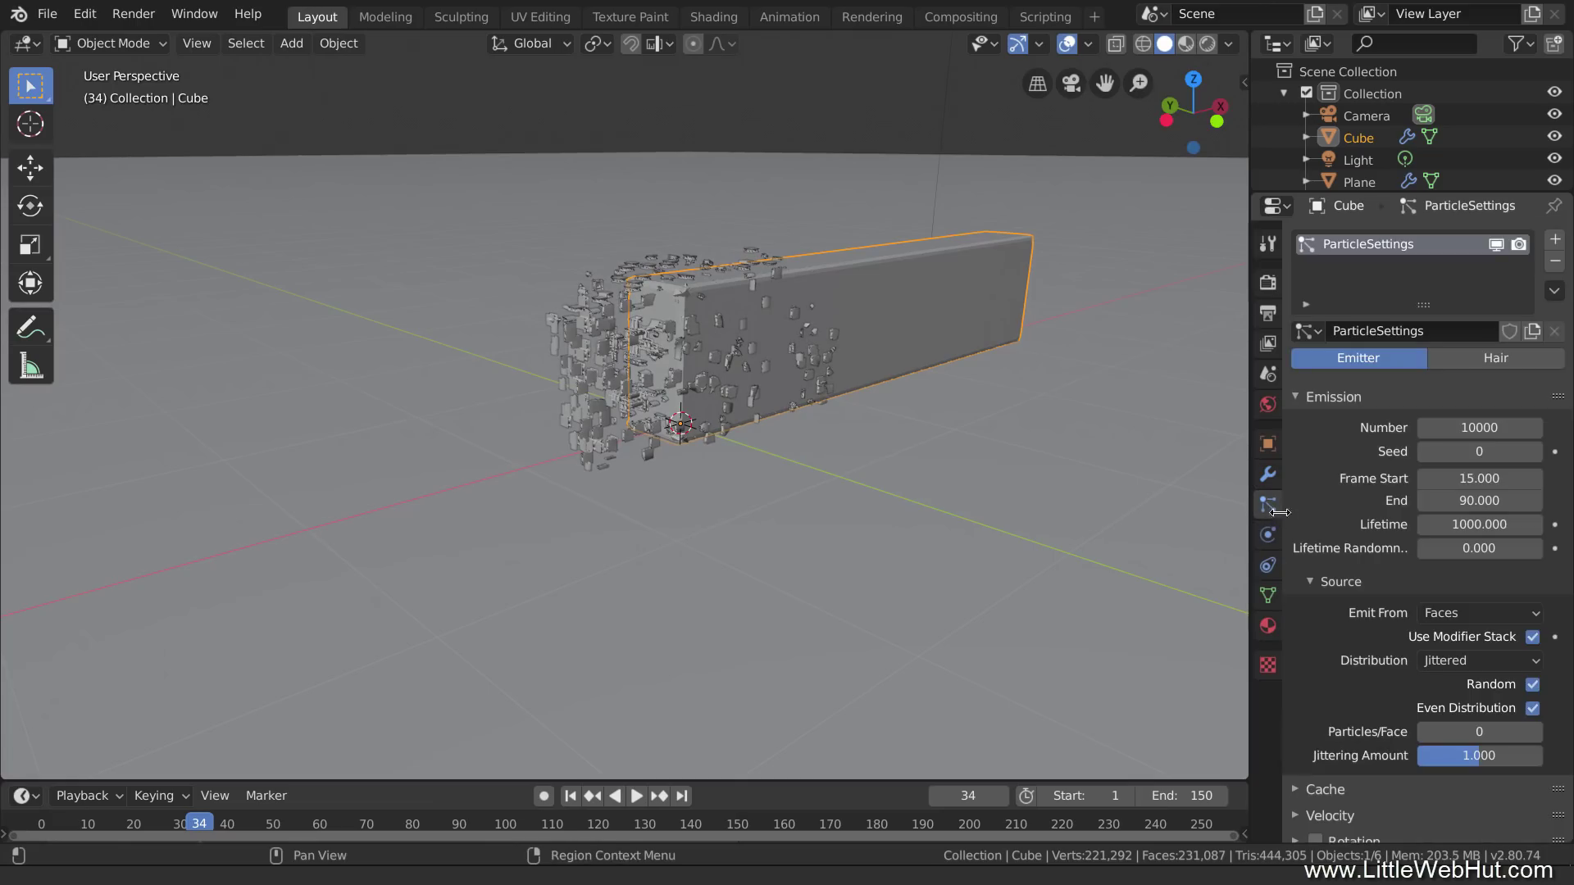
left_click(1302, 788)
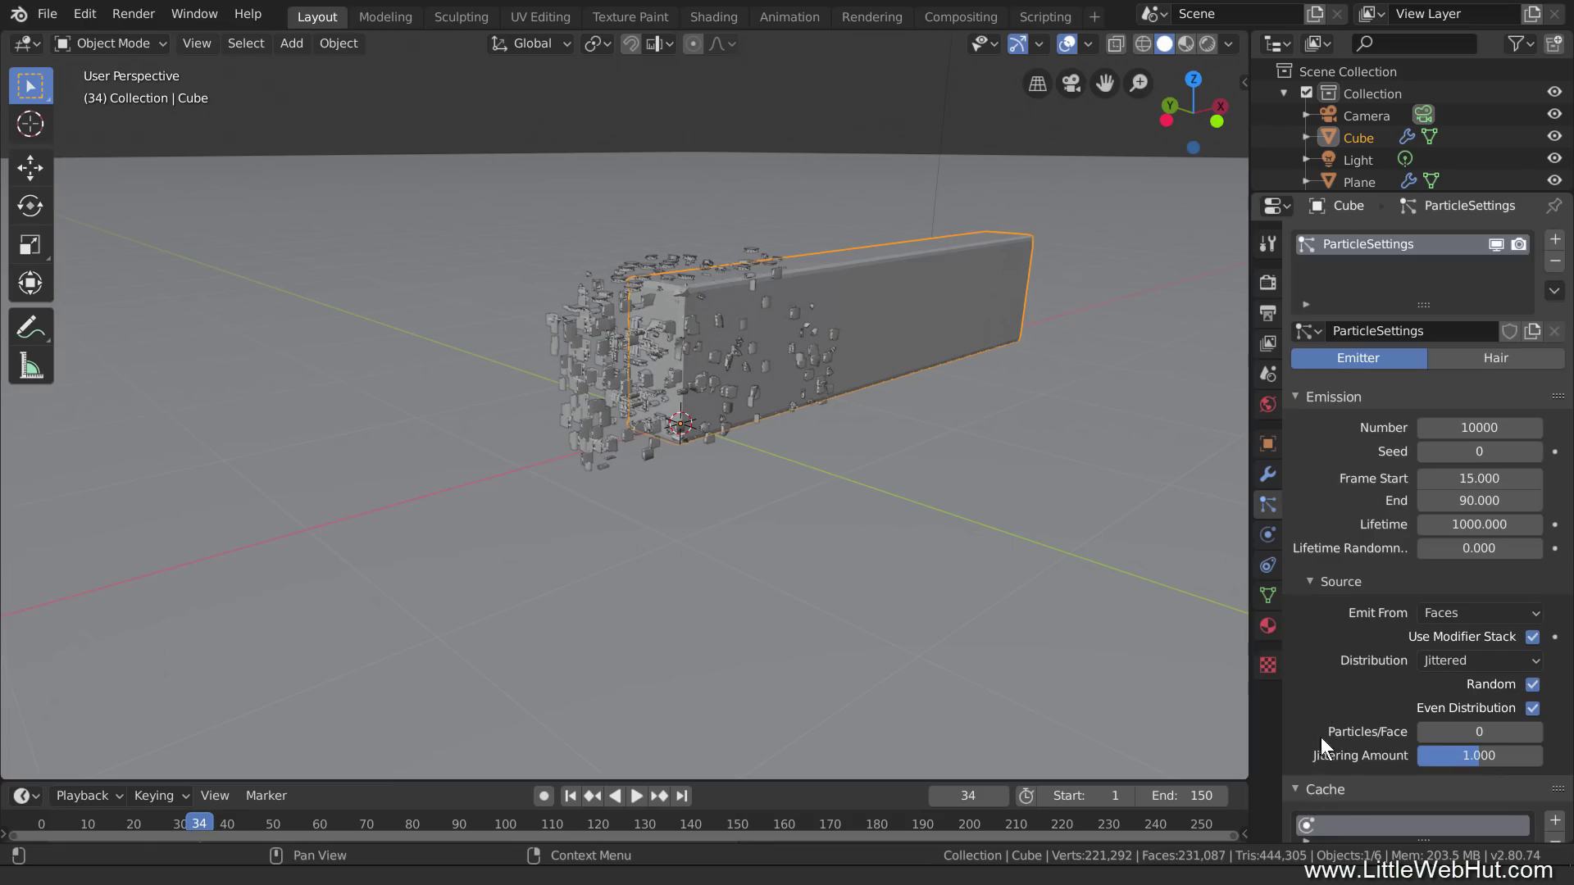
scroll(1349, 604, "down", 6)
scroll(1350, 594, "down", 3)
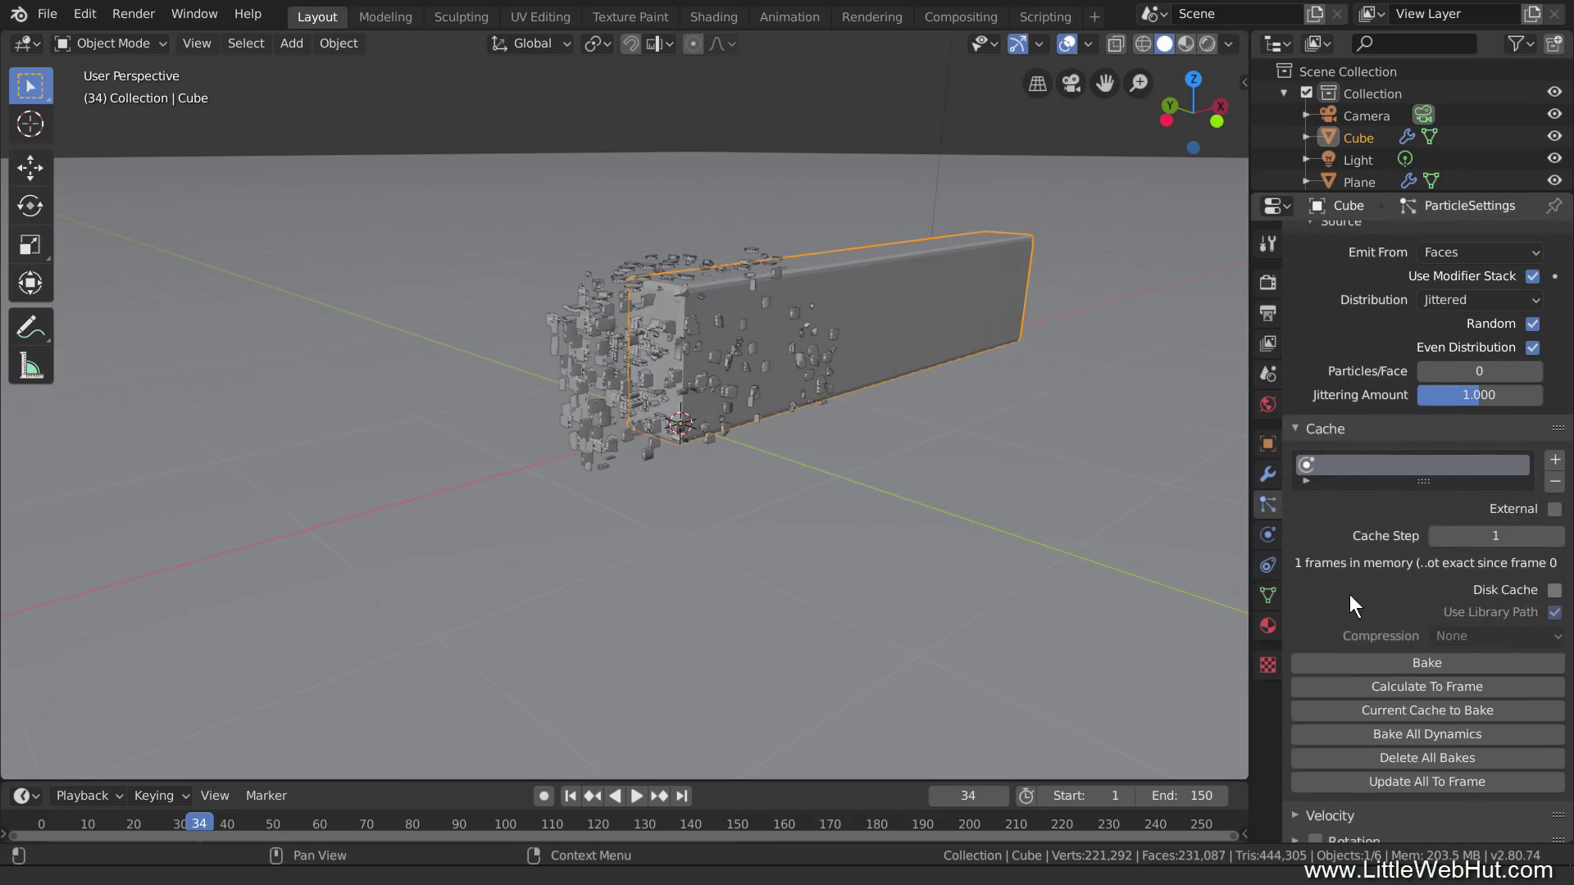
left_click(1426, 734)
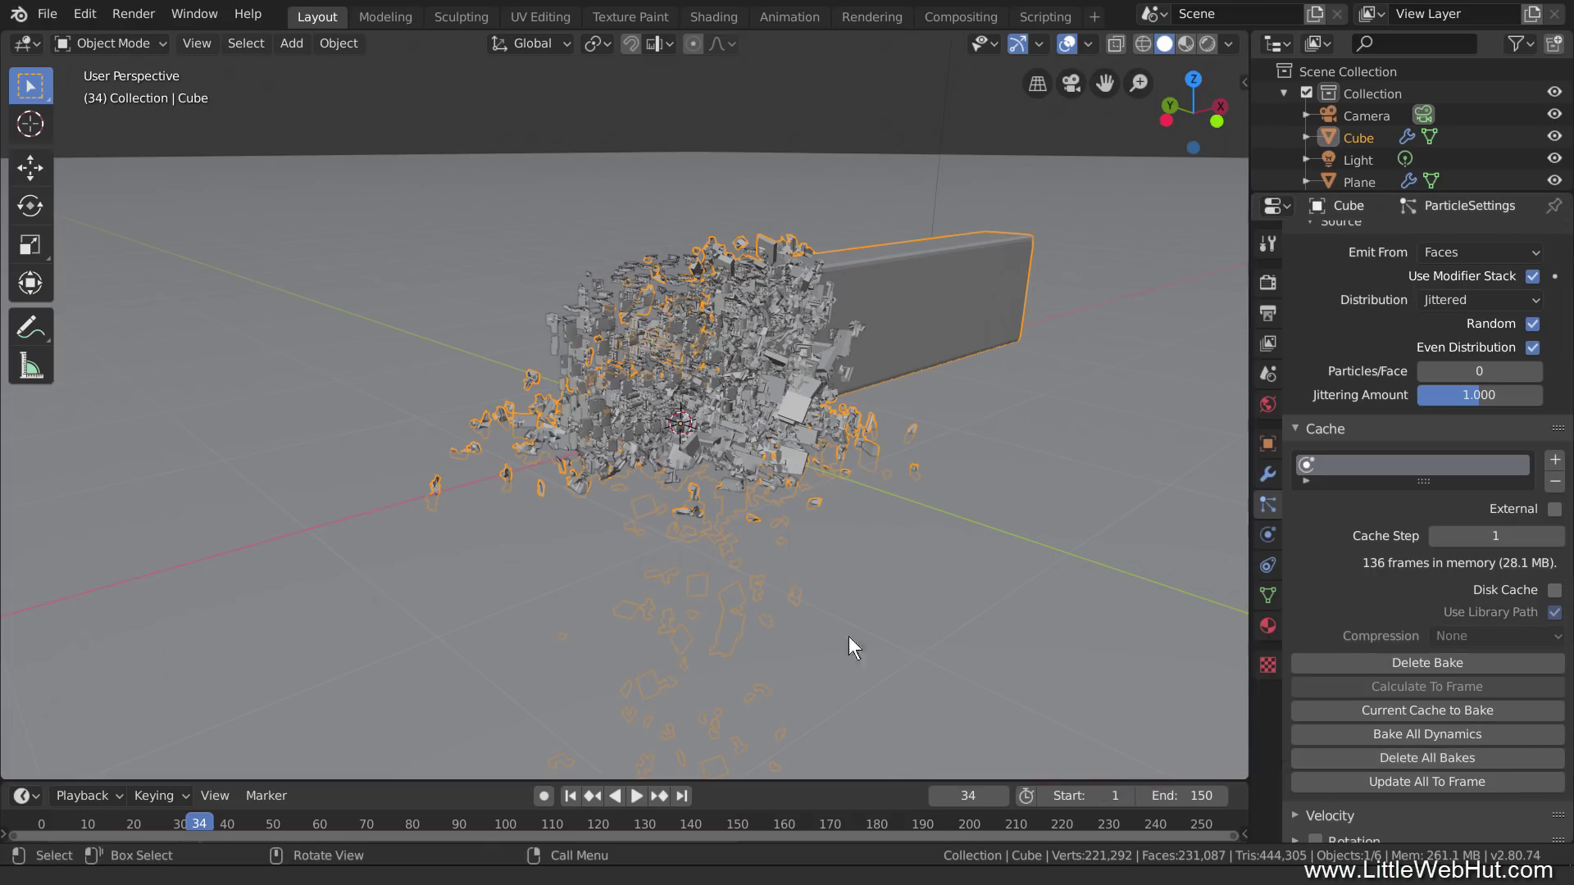
Step: Play the baked animation from the first frame and stop it at frame 70 to check the effect
left_click(570, 796)
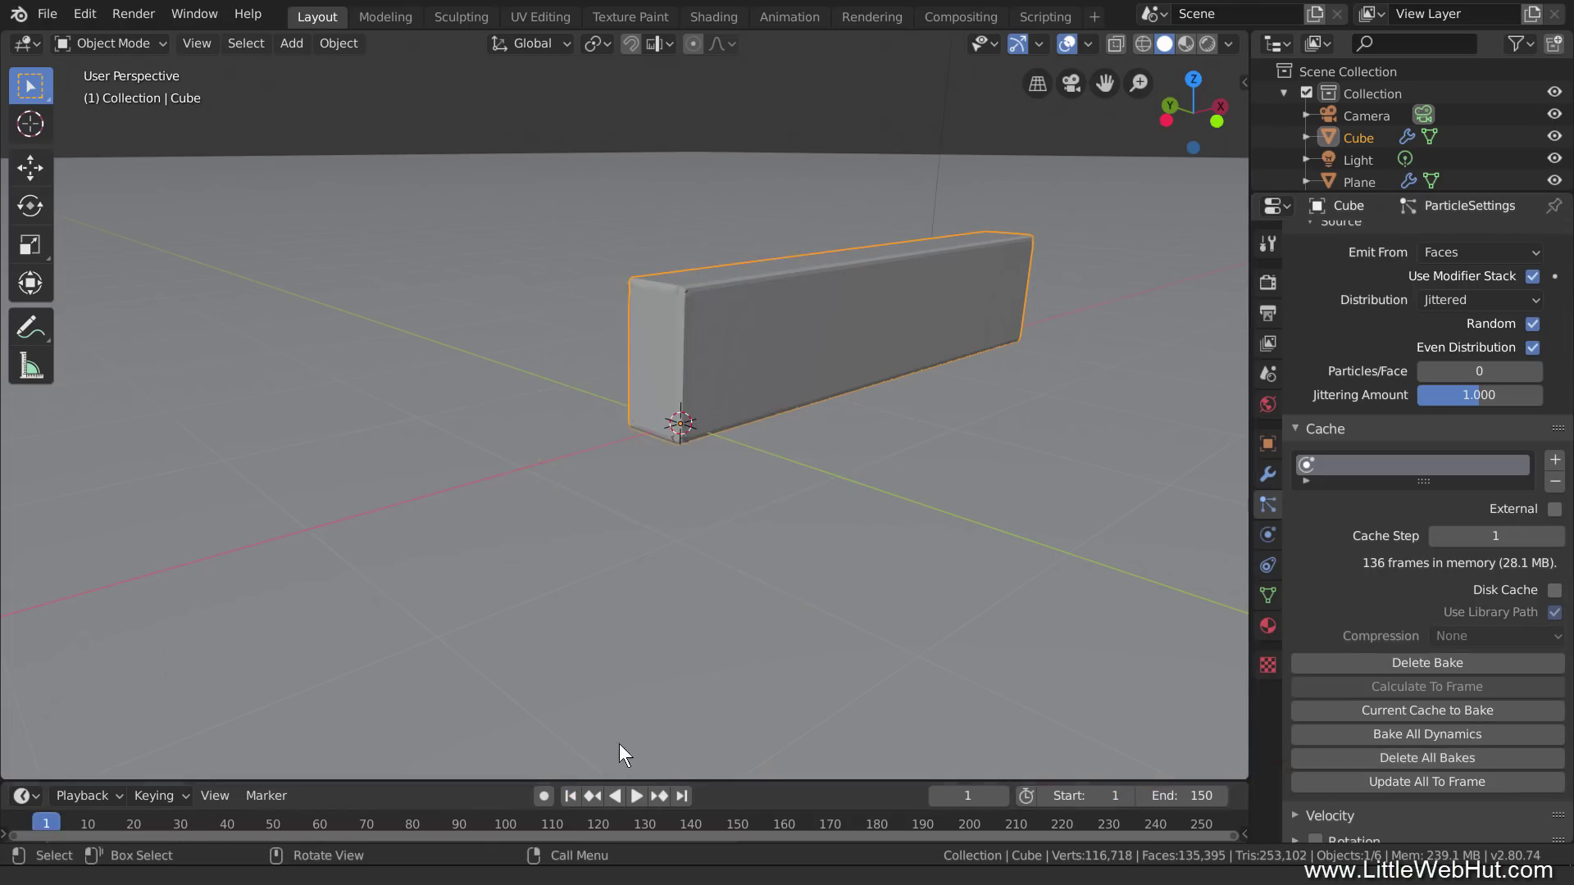
left_click(636, 796)
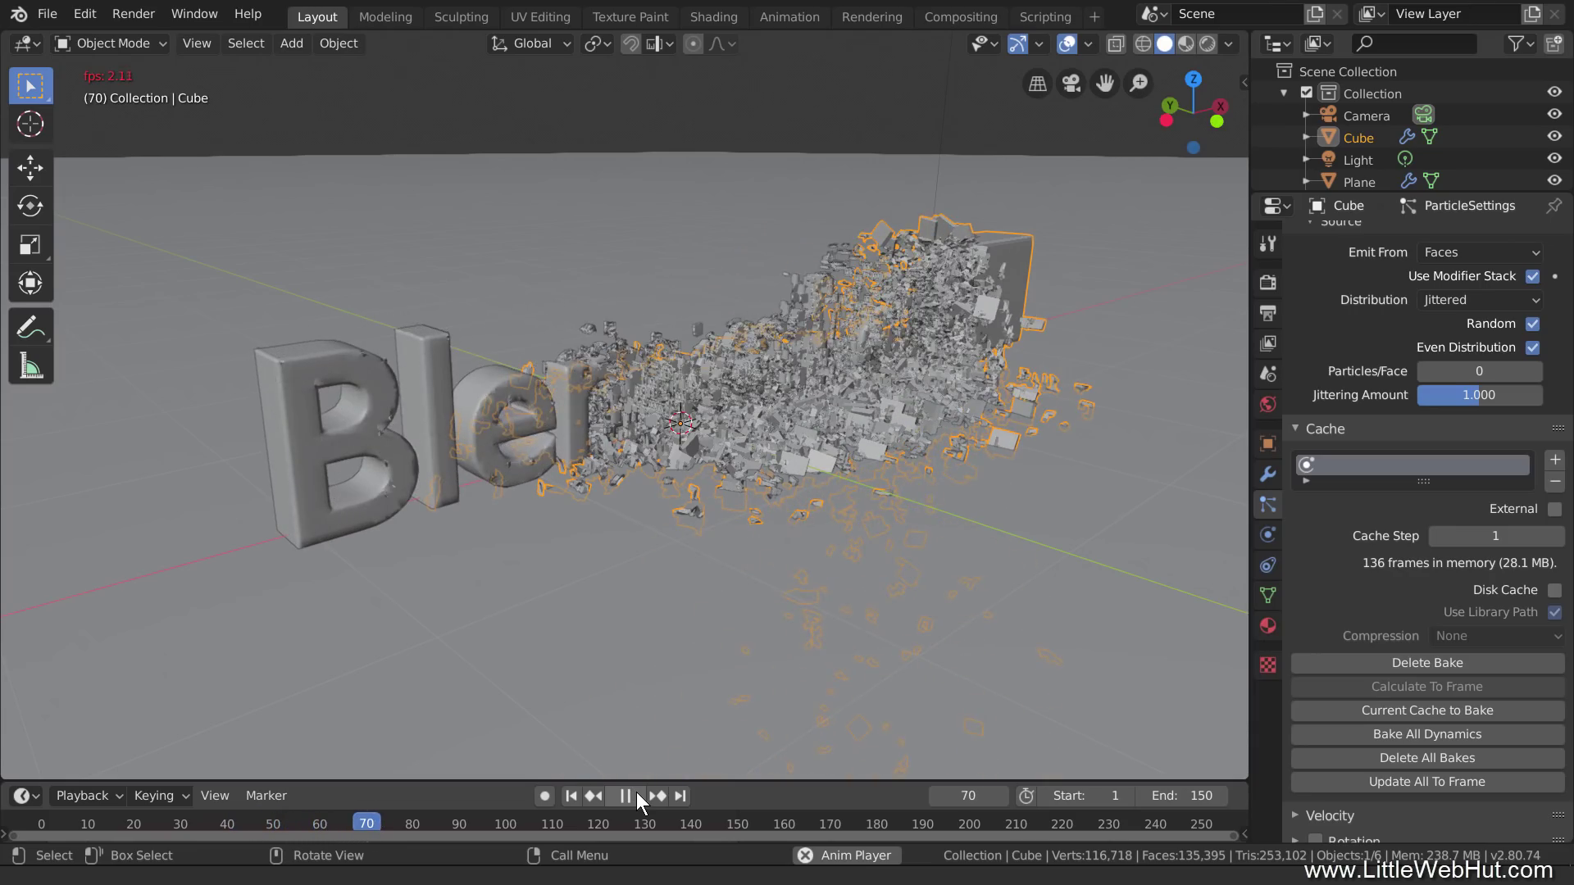
left_click(636, 792)
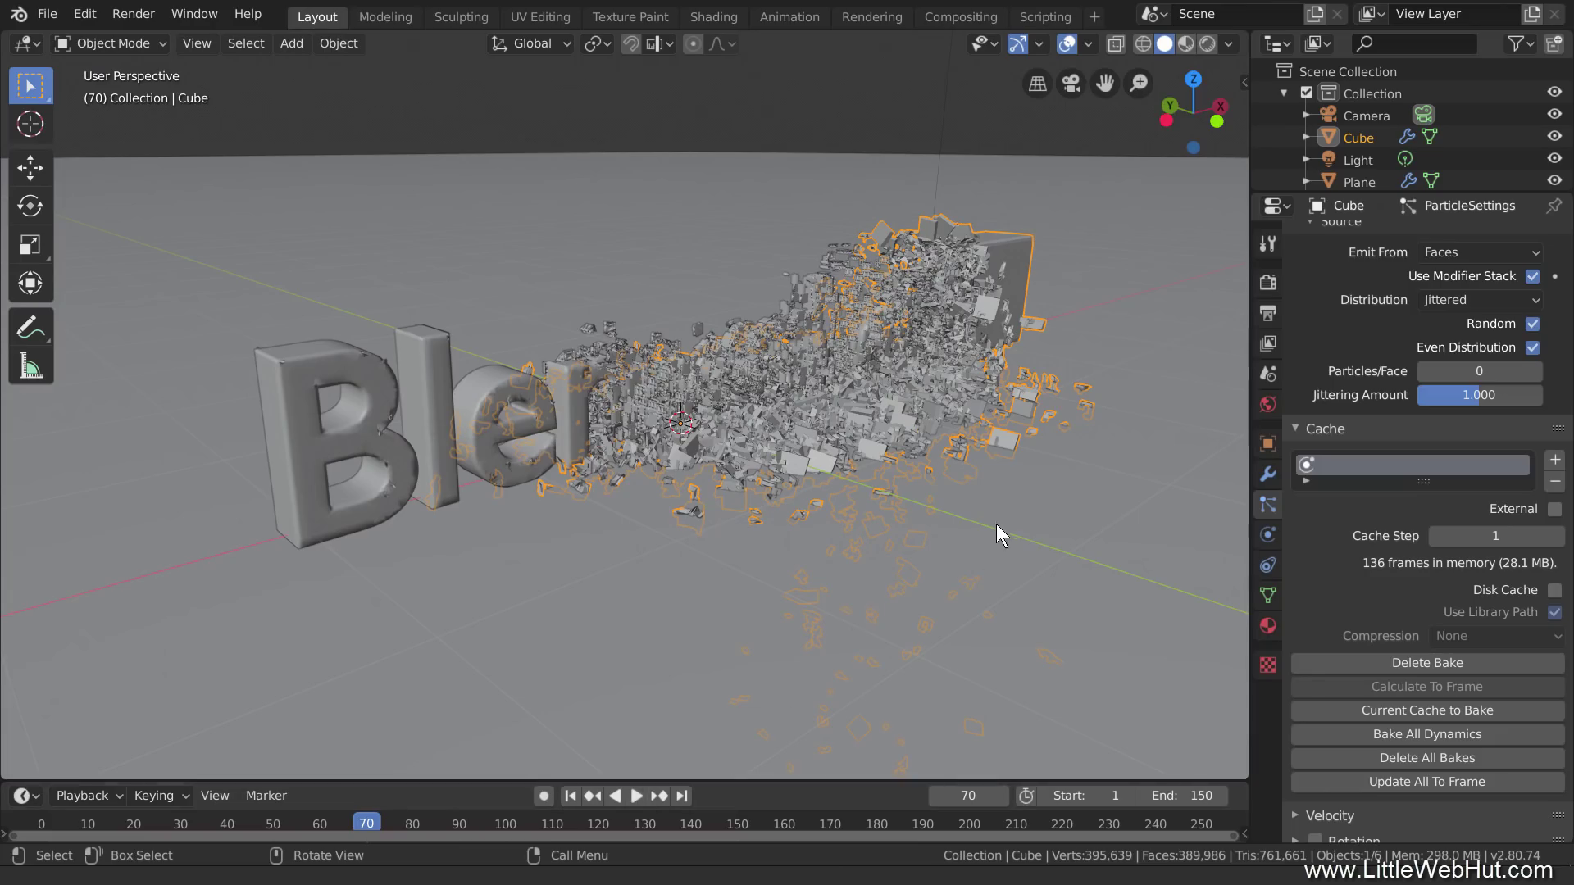
Step: Switch to the camera view and lock the camera to the view
key("KP_0")
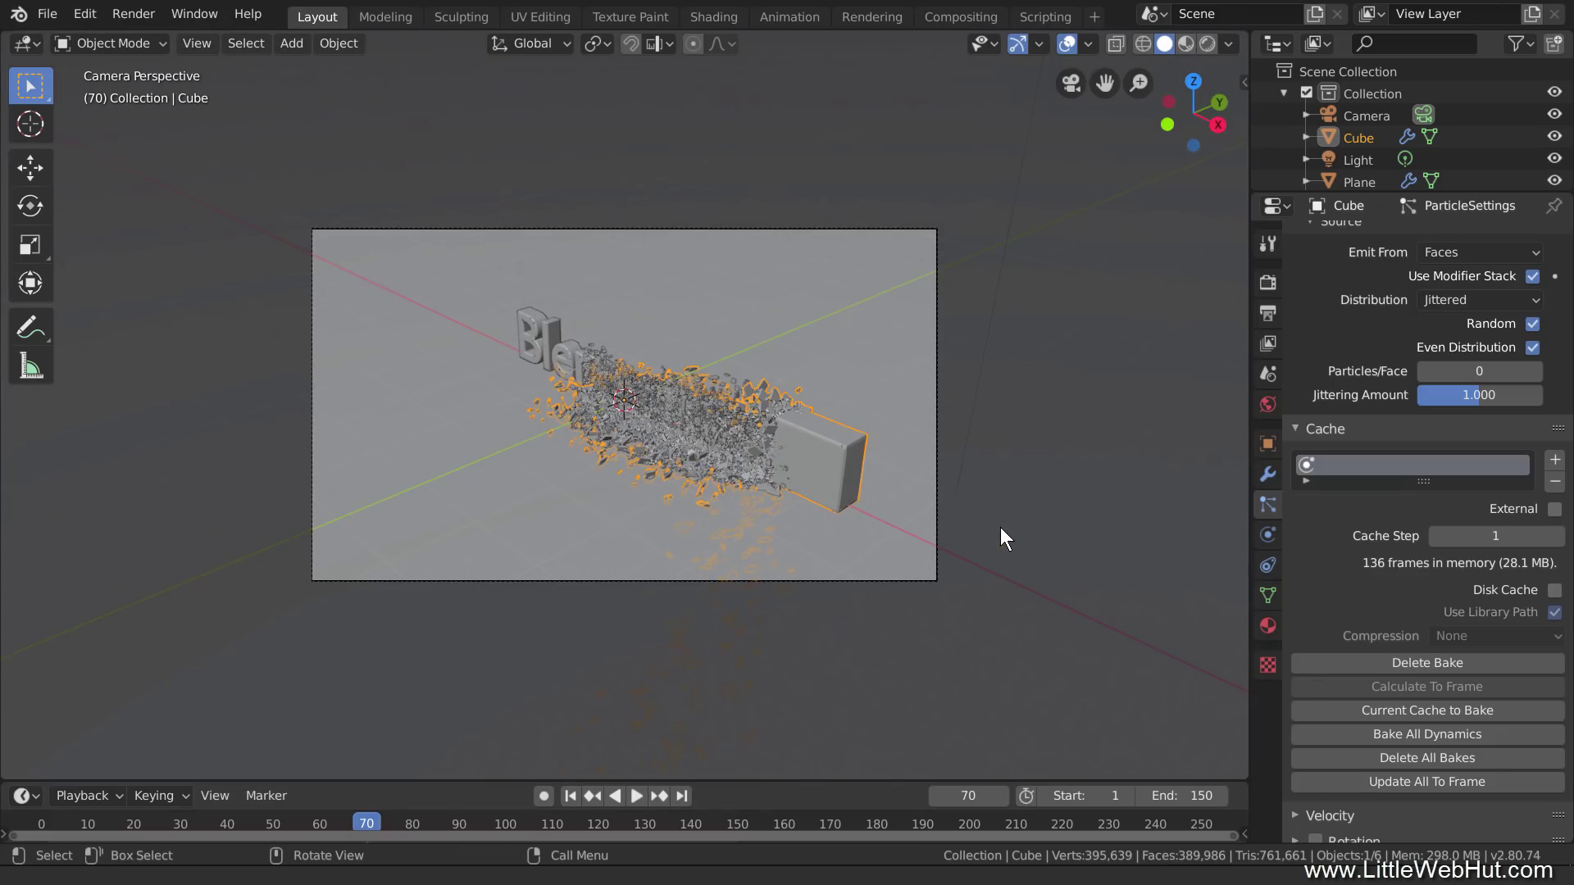
scroll(1001, 540, "up", 4)
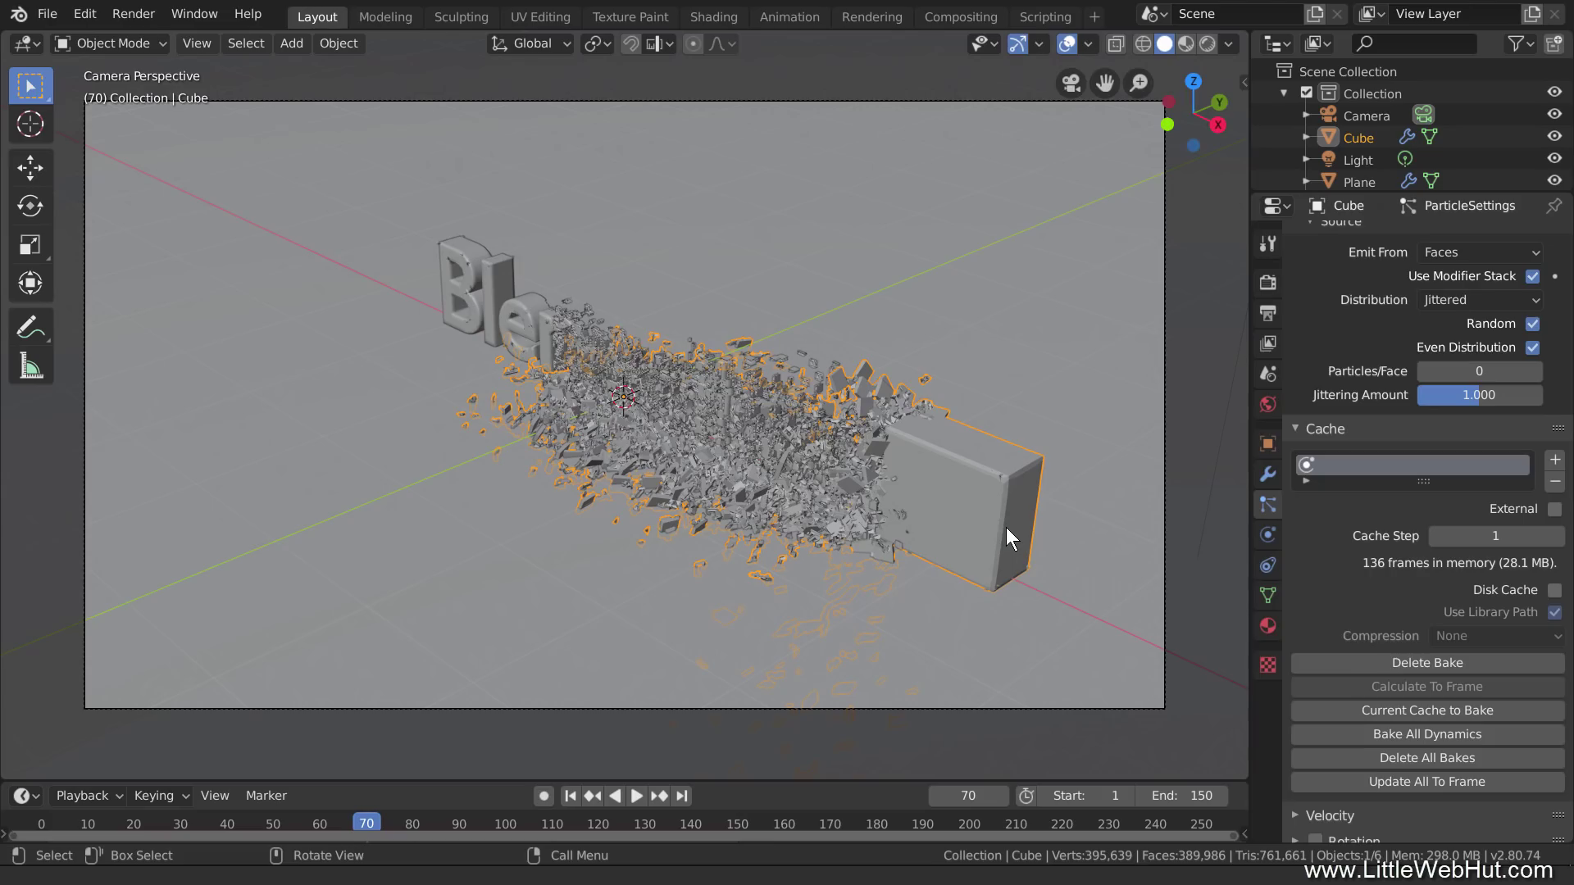
key("n")
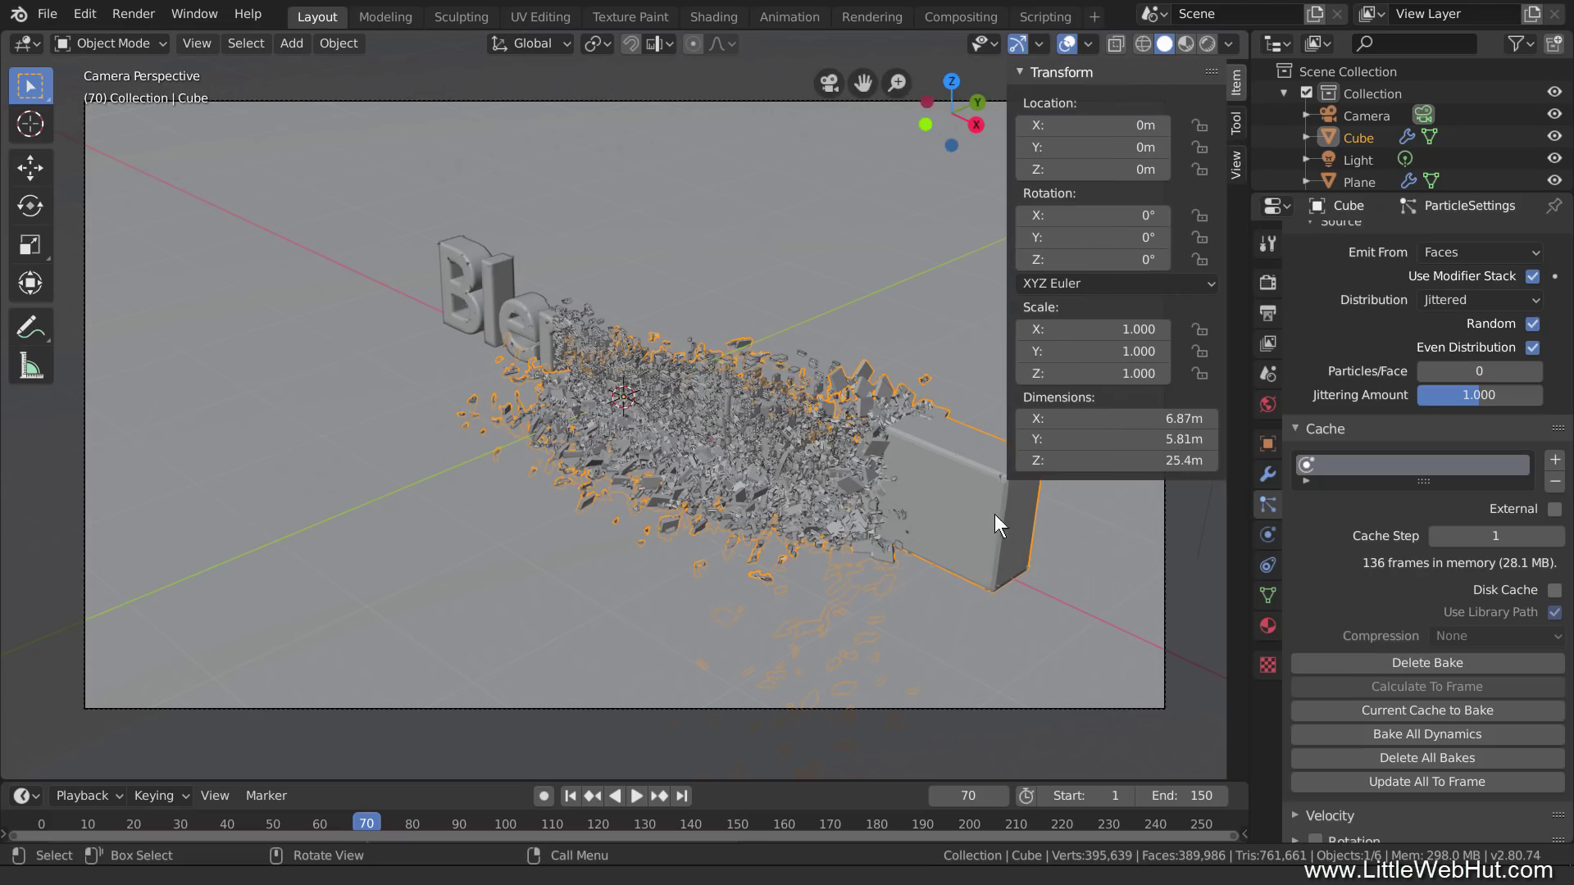
left_click(1236, 164)
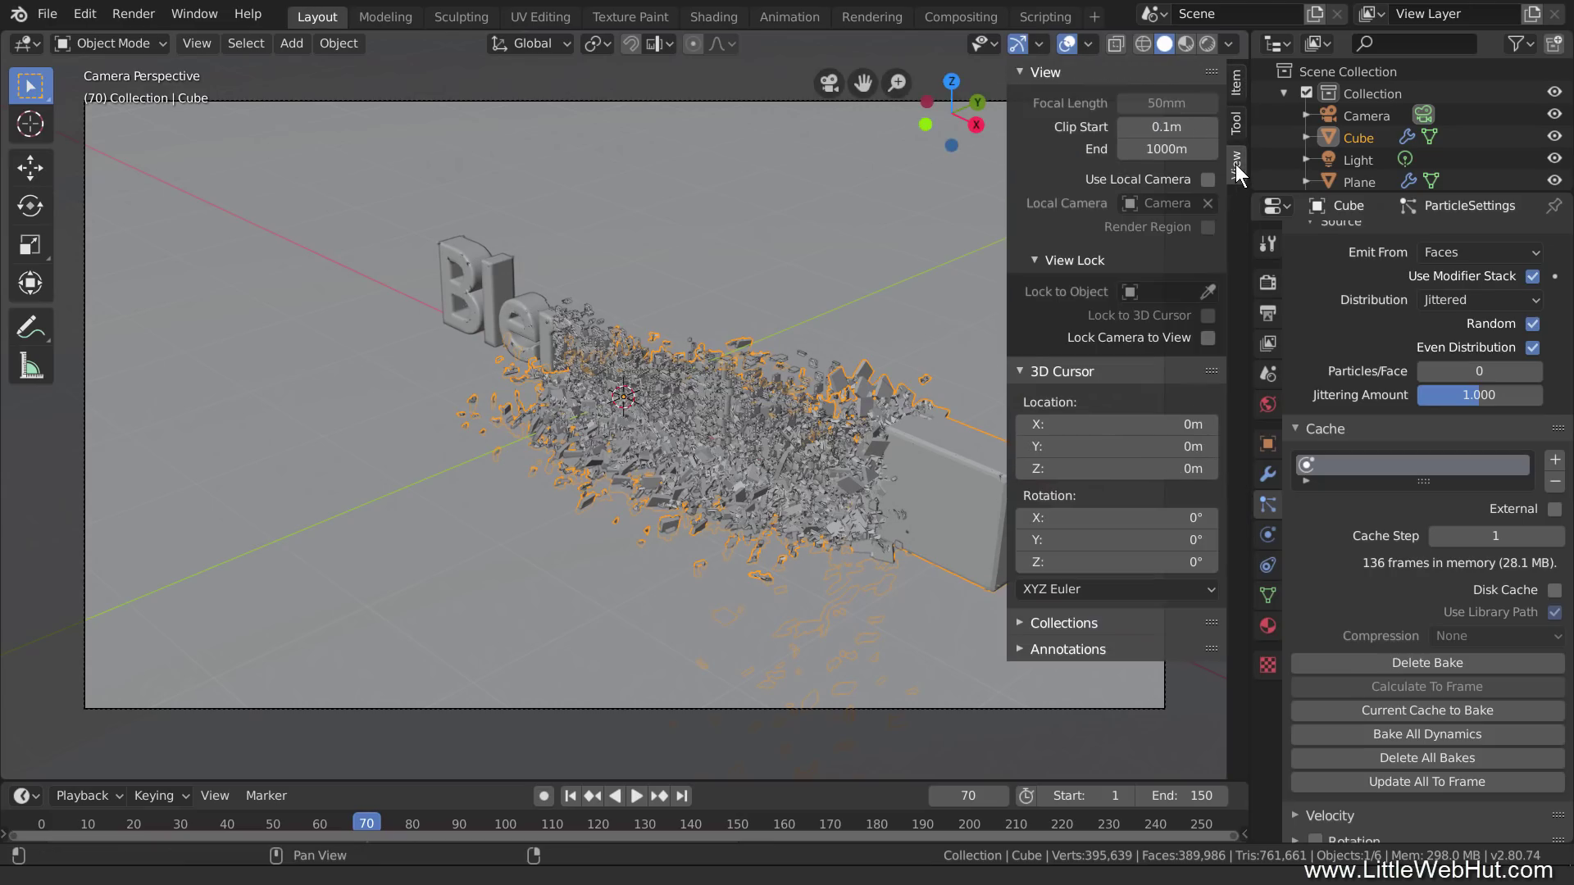
left_click(1207, 337)
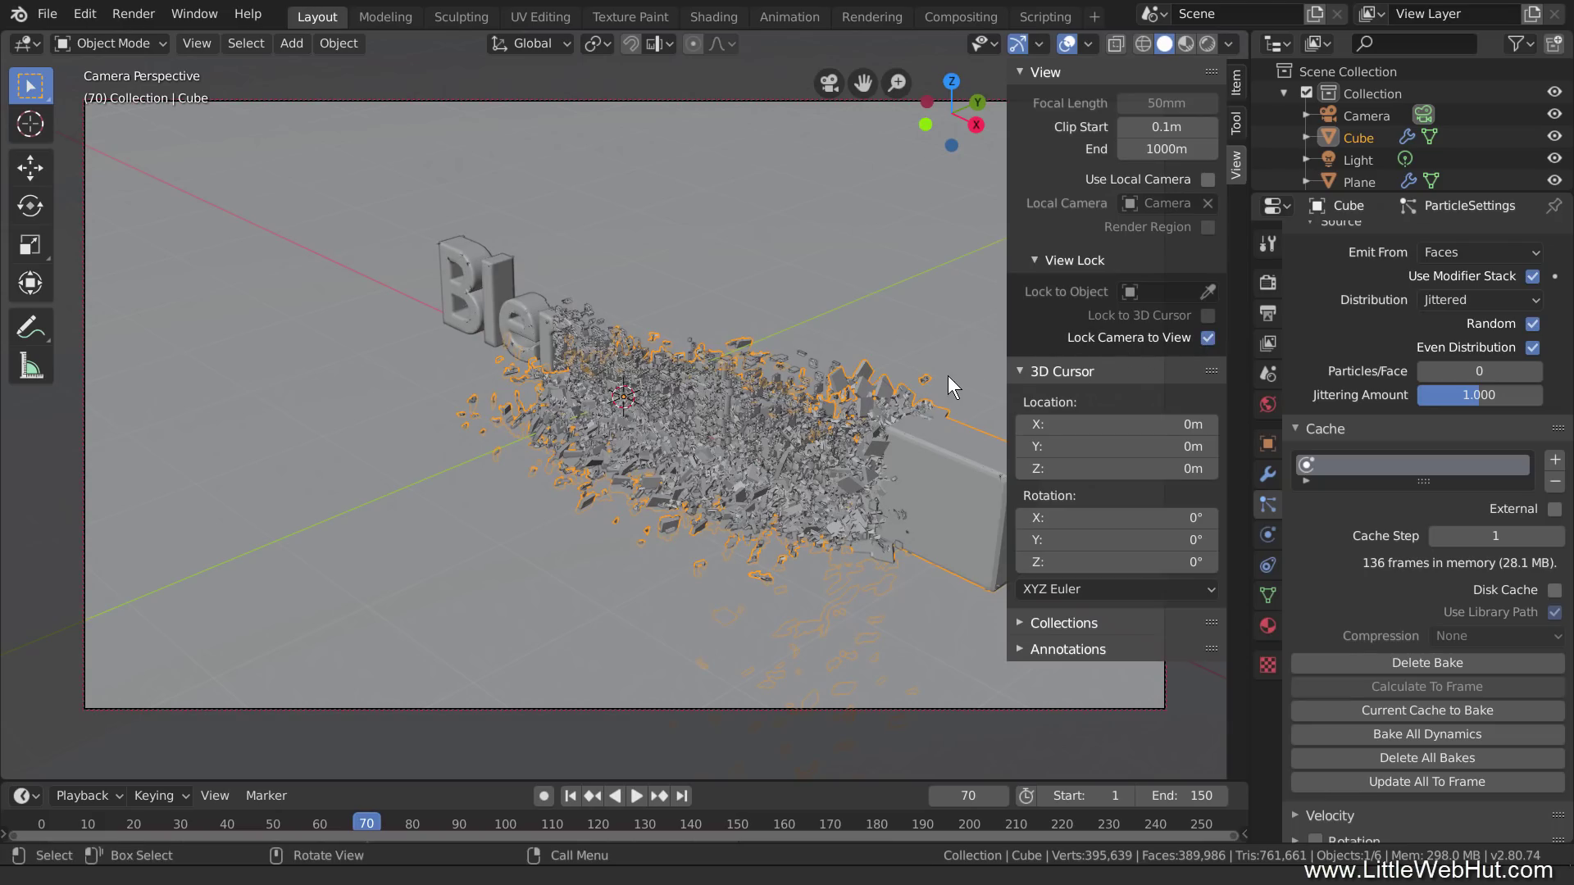
key("n")
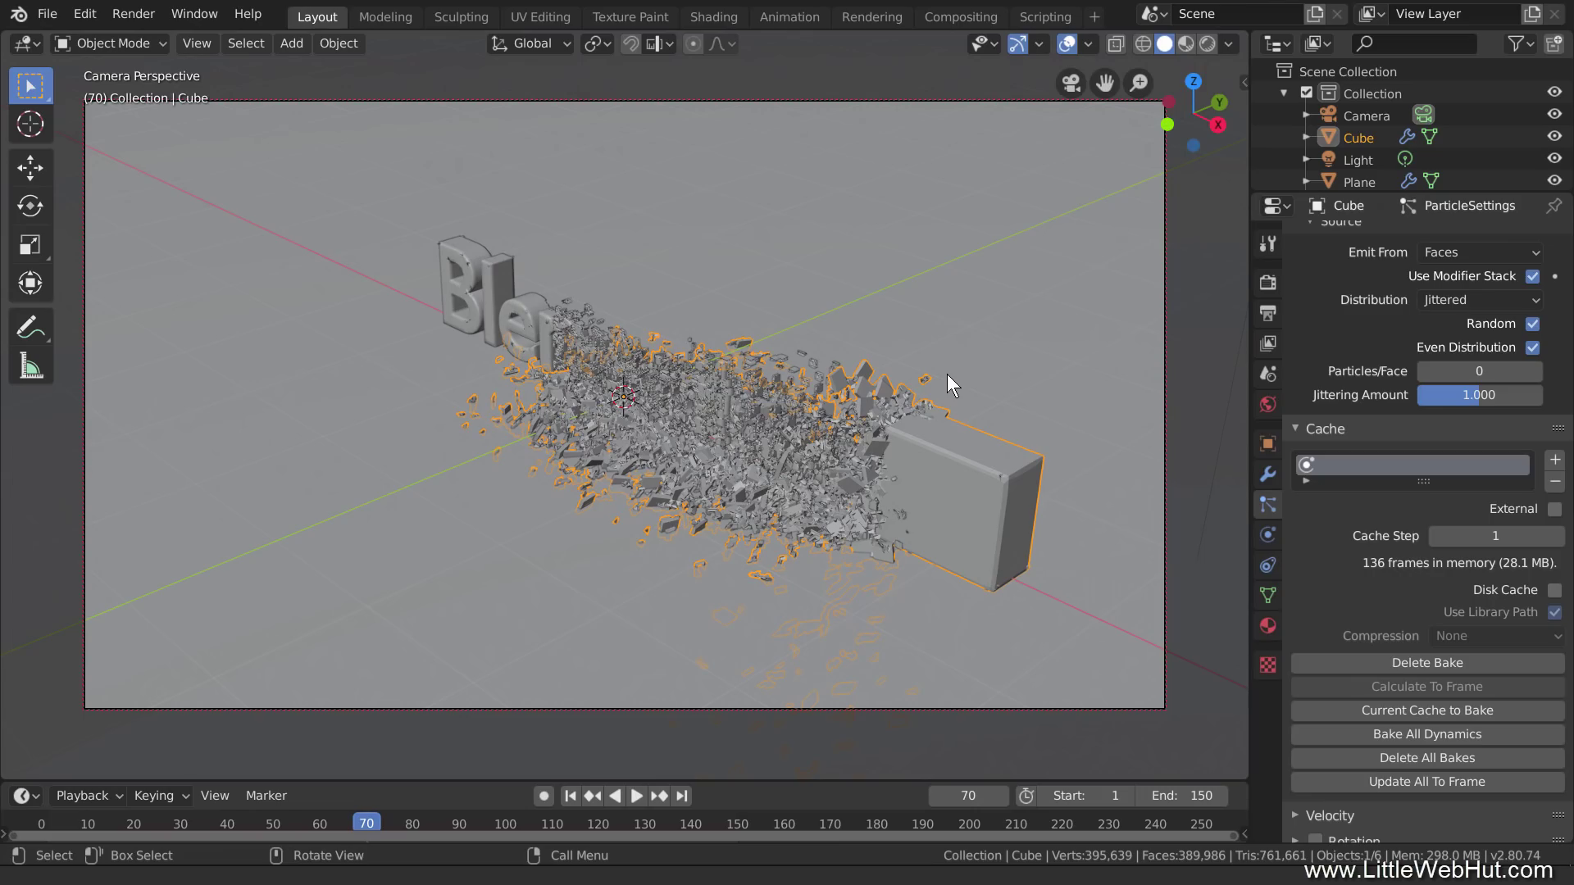
Step: Reposition the camera for a low, close shot with the forming text in front and the crumbling block behind
scroll(947, 372, "up", 6)
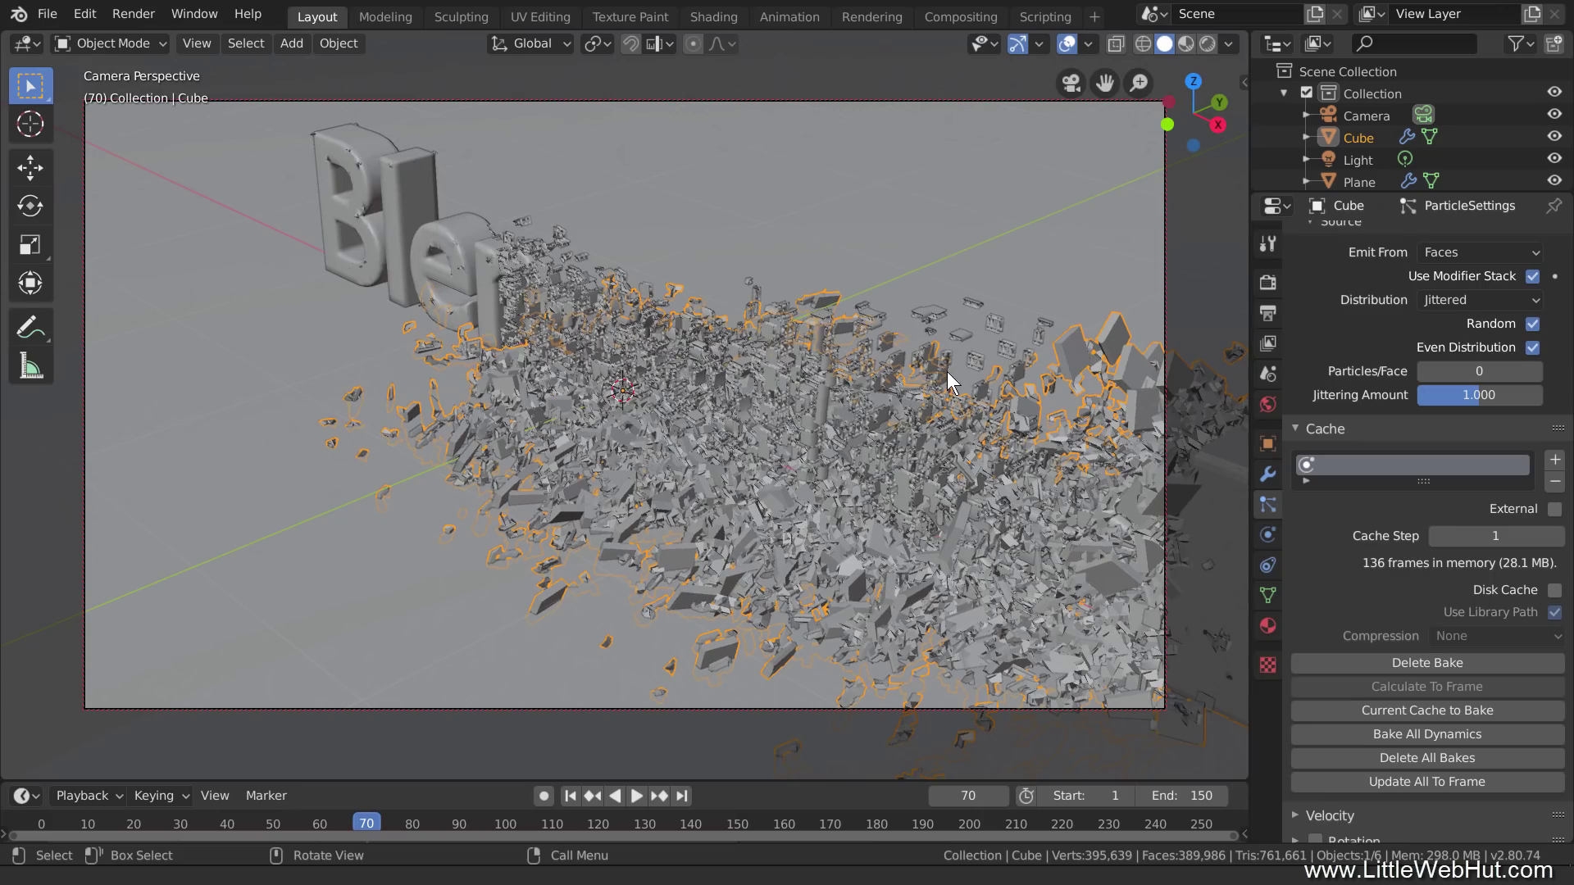
mouse_move(543, 471)
middle_mouse_down()
mouse_move(369, 499)
mouse_move(538, 502)
mouse_move(563, 463)
mouse_move(543, 471)
middle_mouse_up()
middle_click_drag(881, 331, 805, 424, "shift")
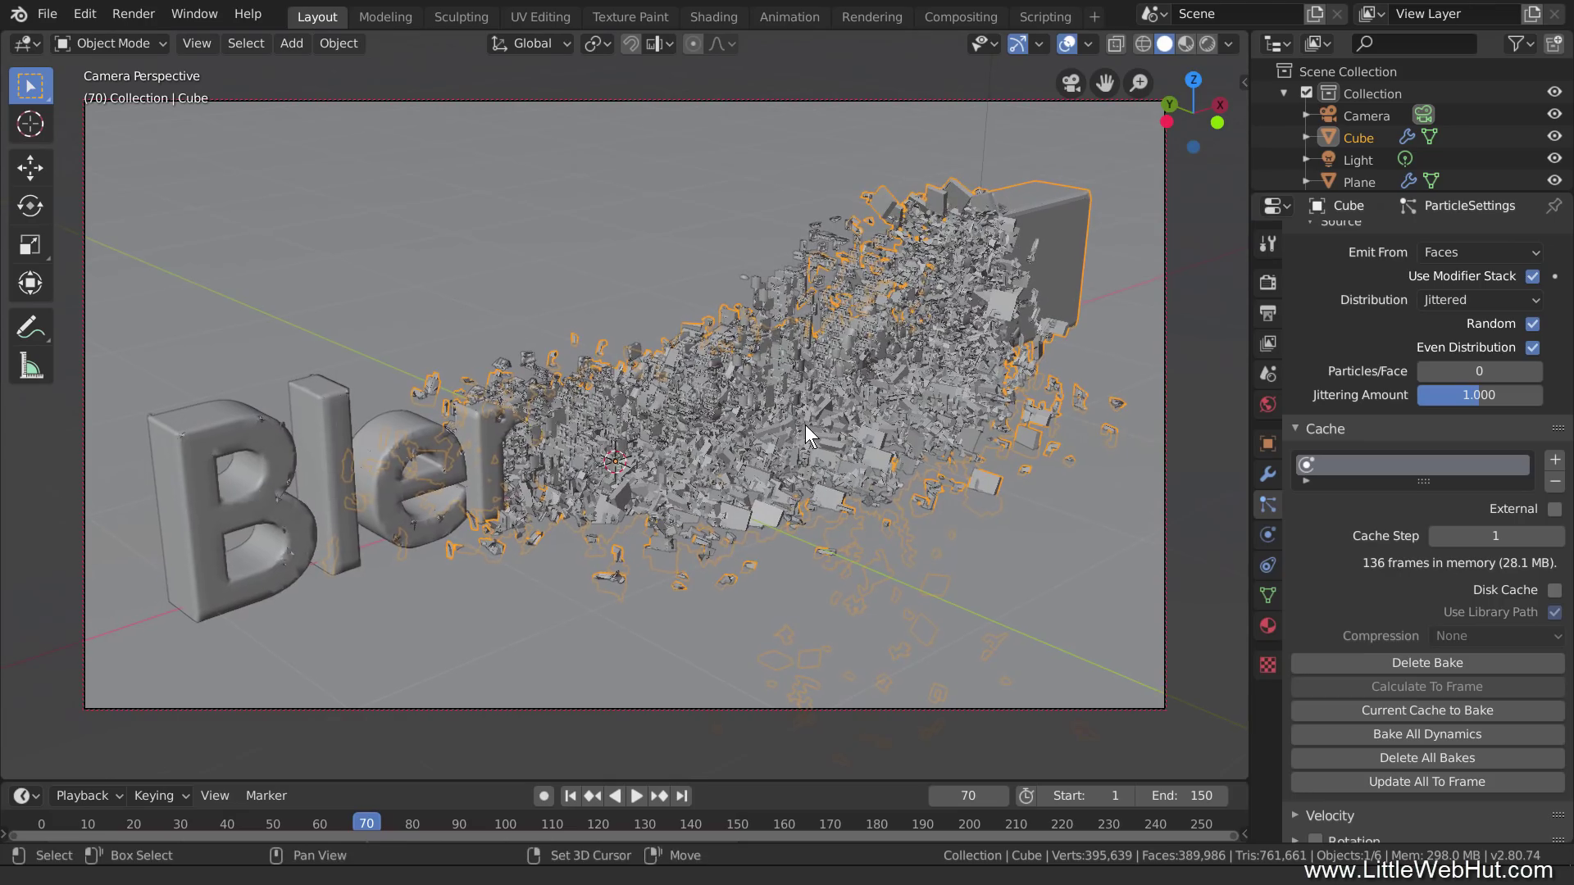
middle_click_drag(776, 552, 781, 528)
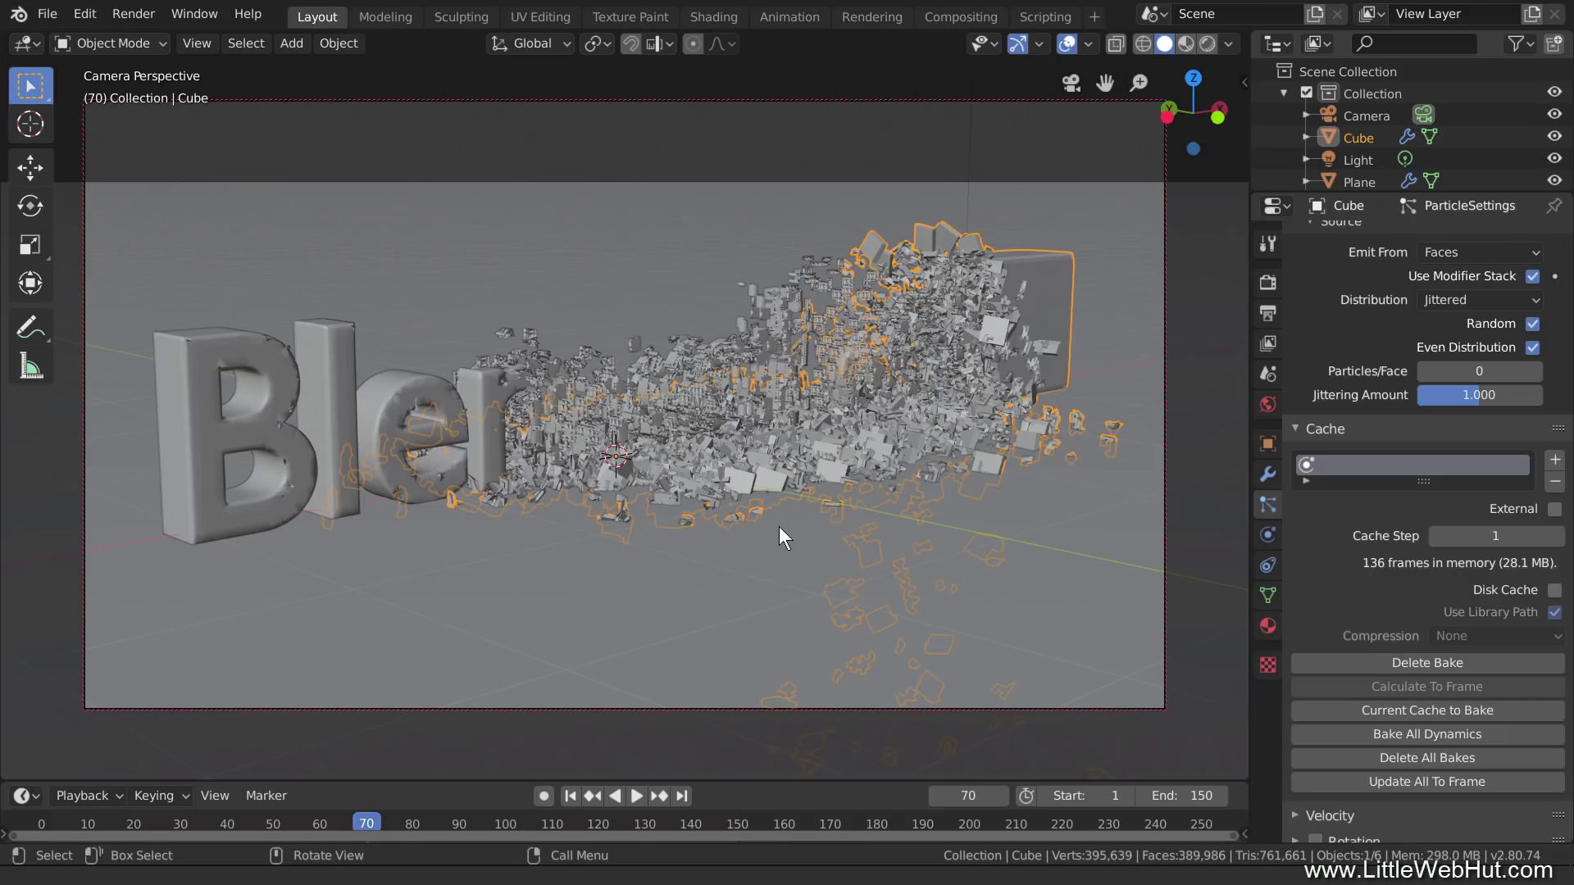
Step: Change the render engine to Cycles
left_click(1267, 281)
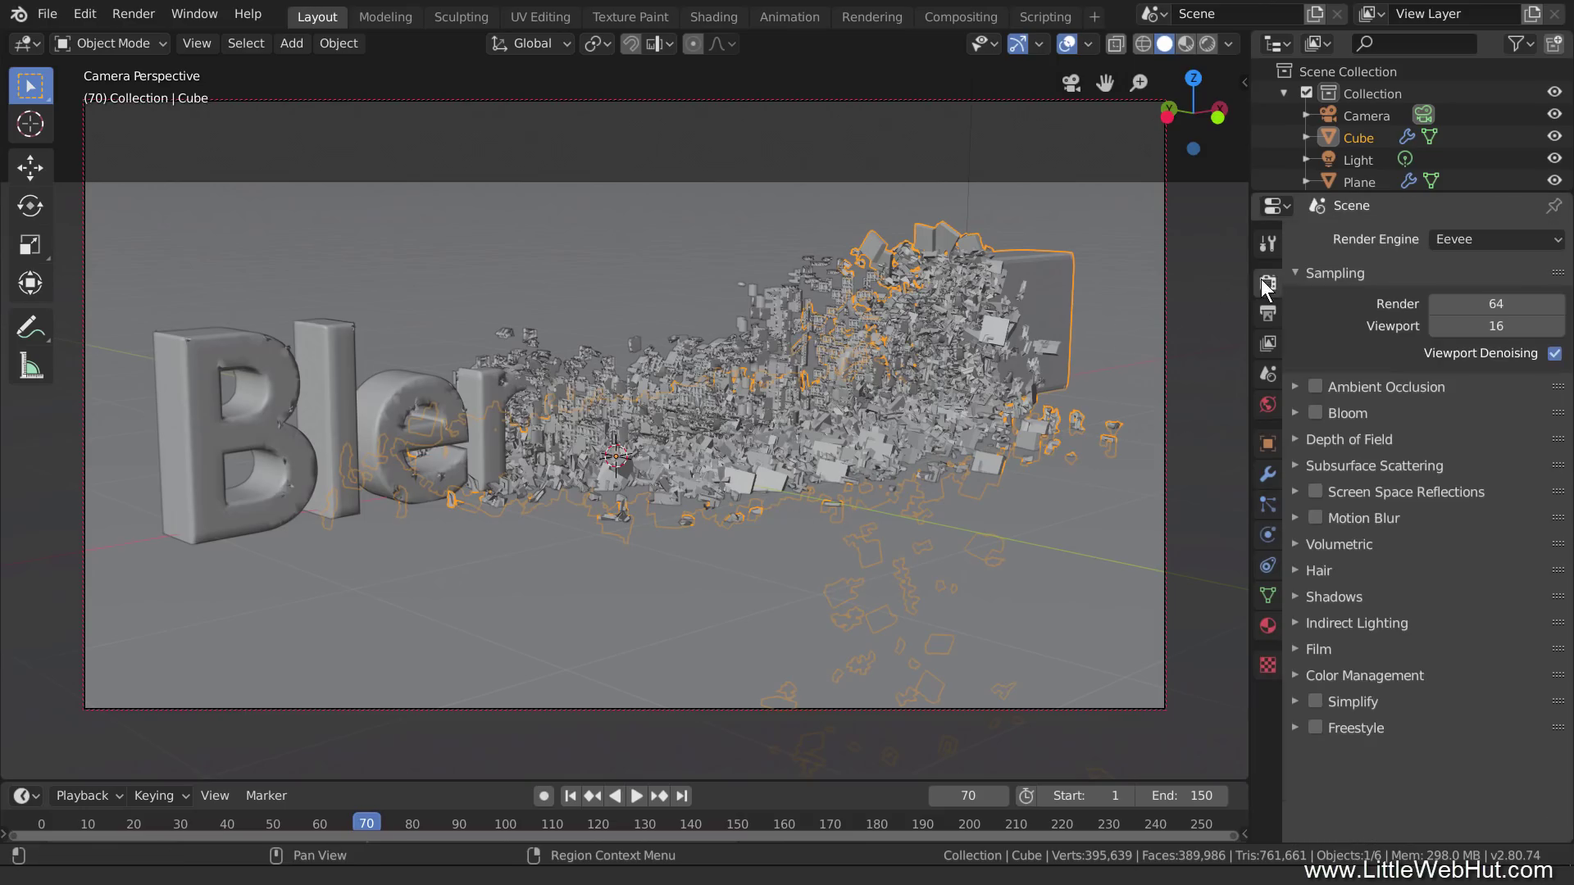
left_click(1484, 235)
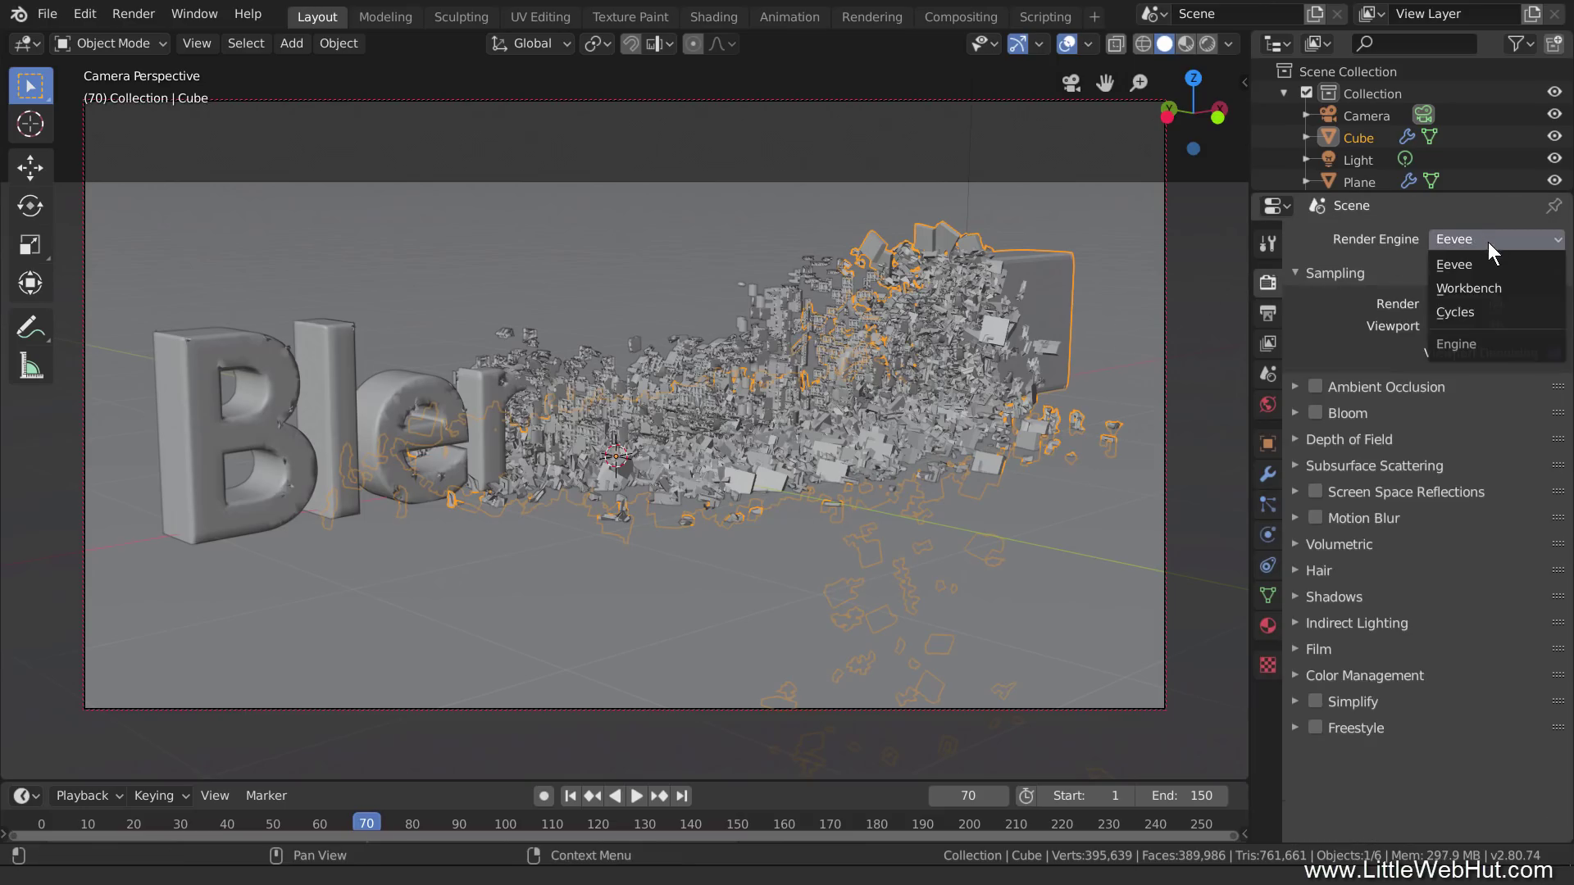
left_click(1502, 315)
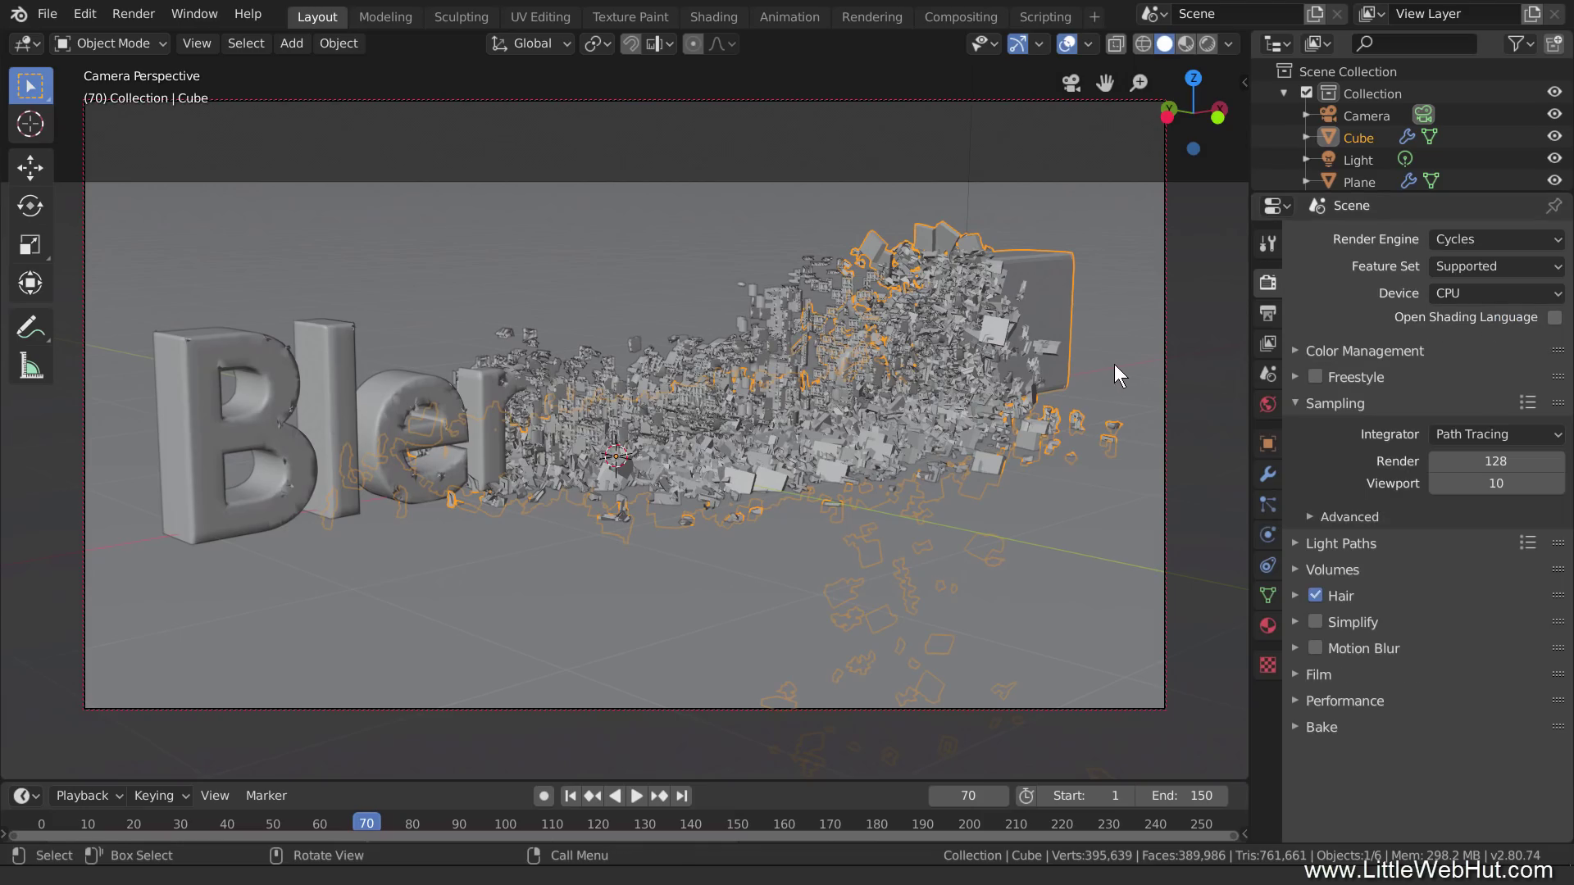
Step: Switch to the top view, hide the ground plane, and turn on the grid overlay
key("KP_7")
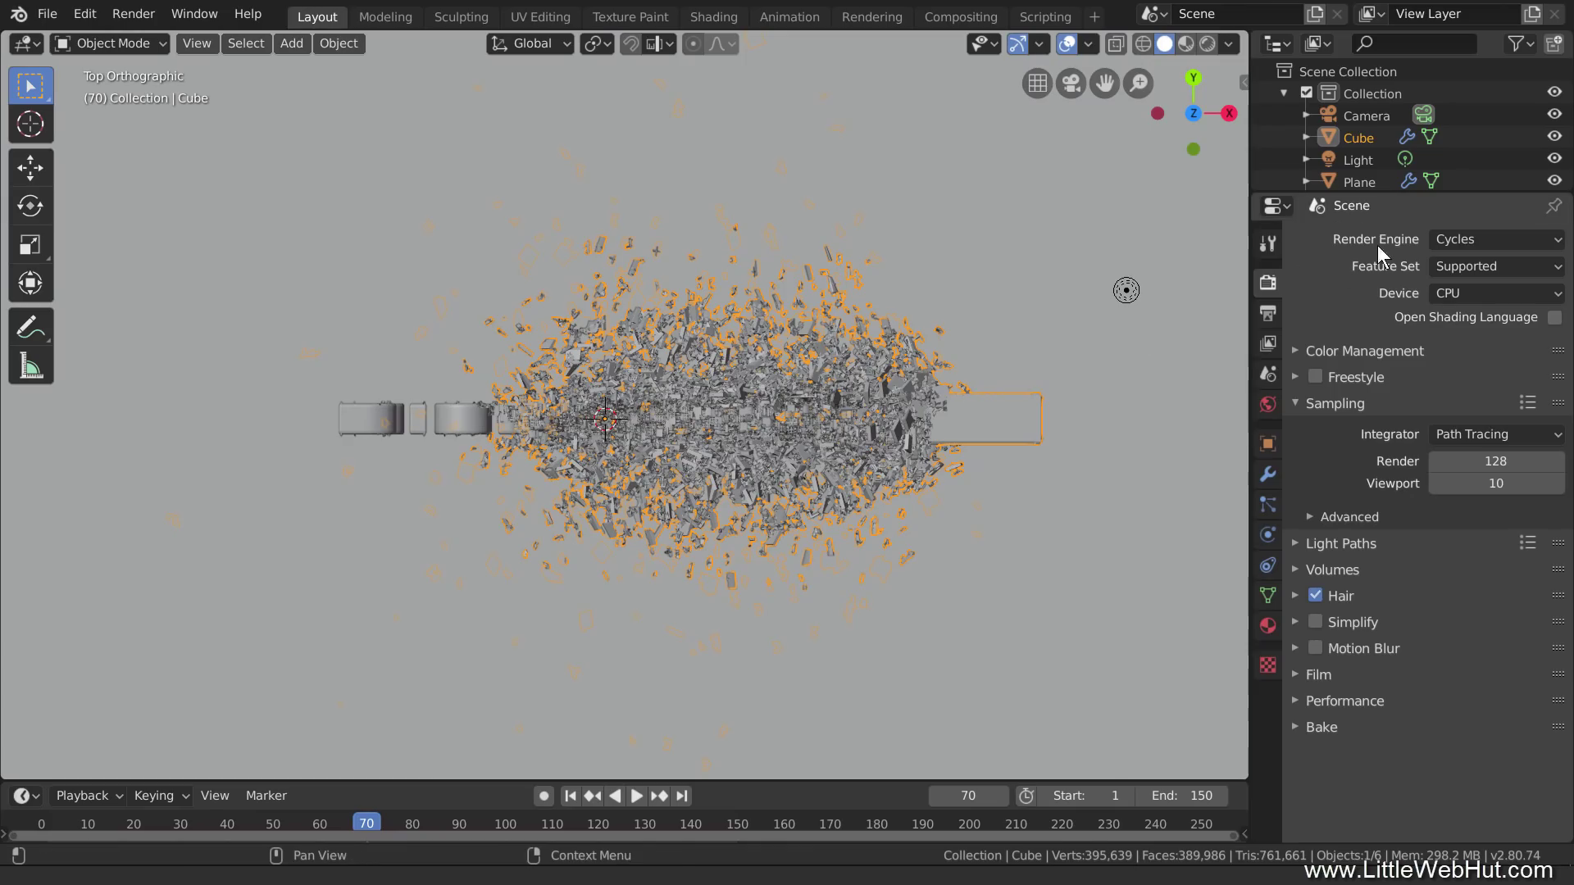
left_click(1553, 181)
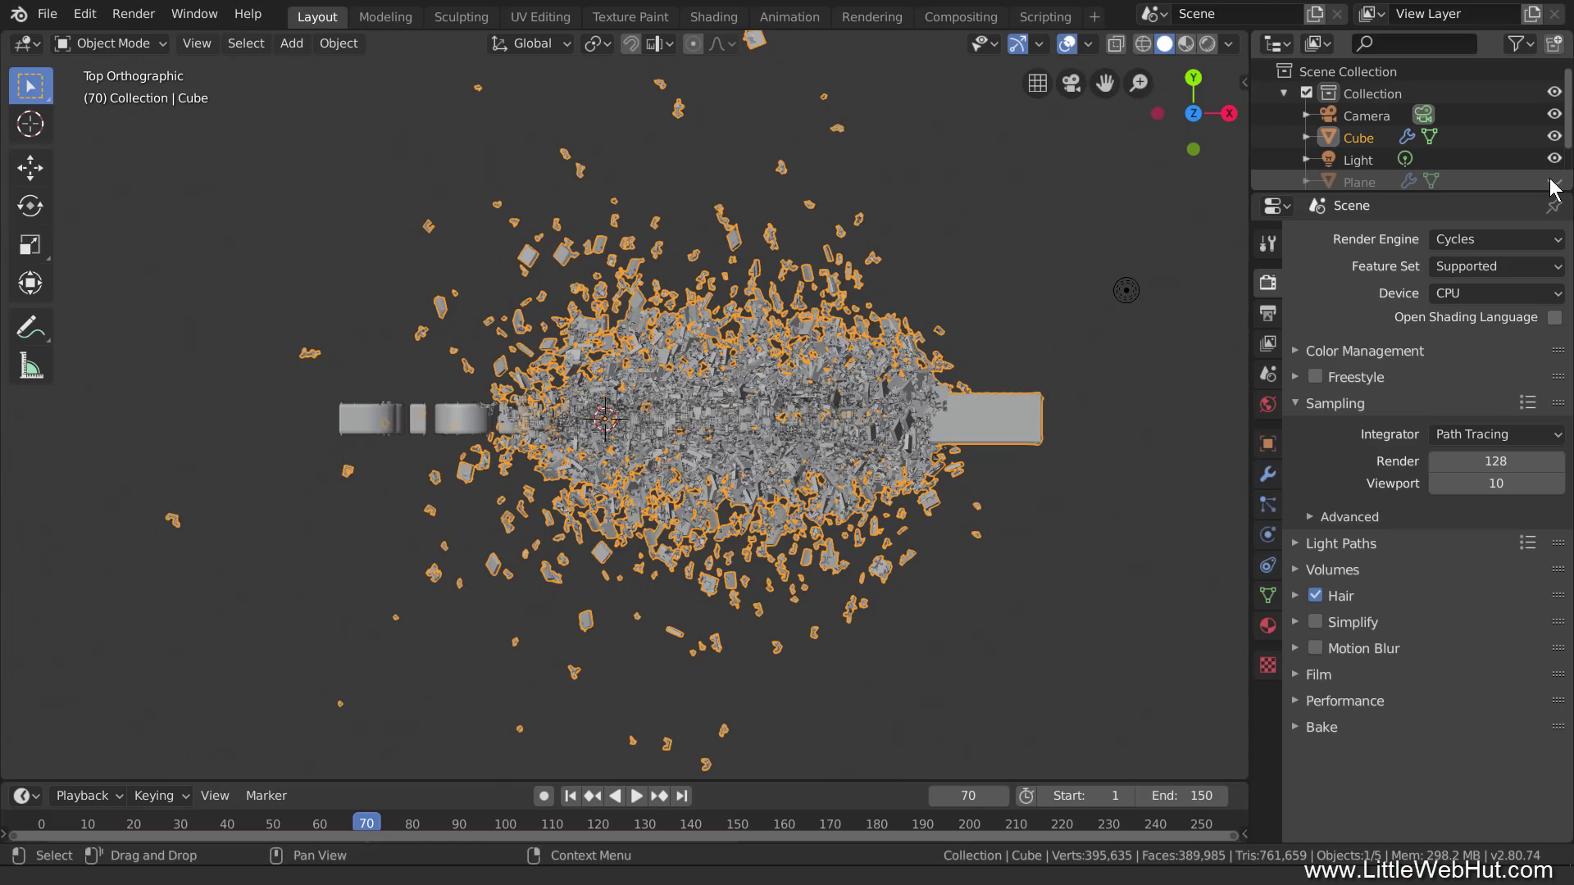
left_click(1090, 45)
left_click(954, 146)
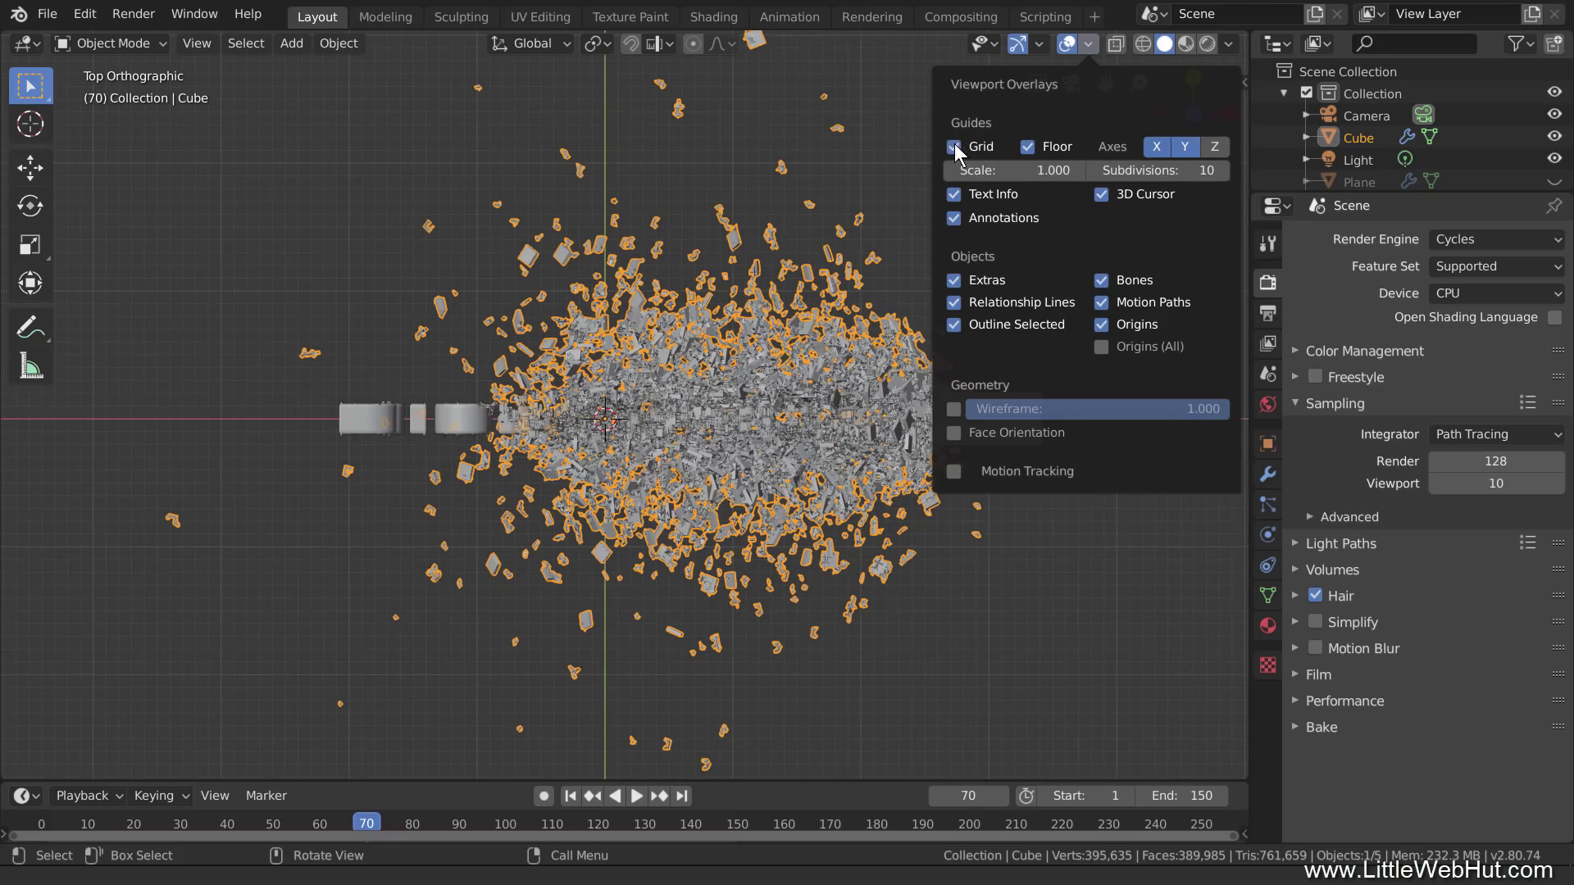
Step: Move the light in the top view about -6.14 m in X and 1.99 m in Y, behind the start of the text
scroll(887, 213, "down", 1)
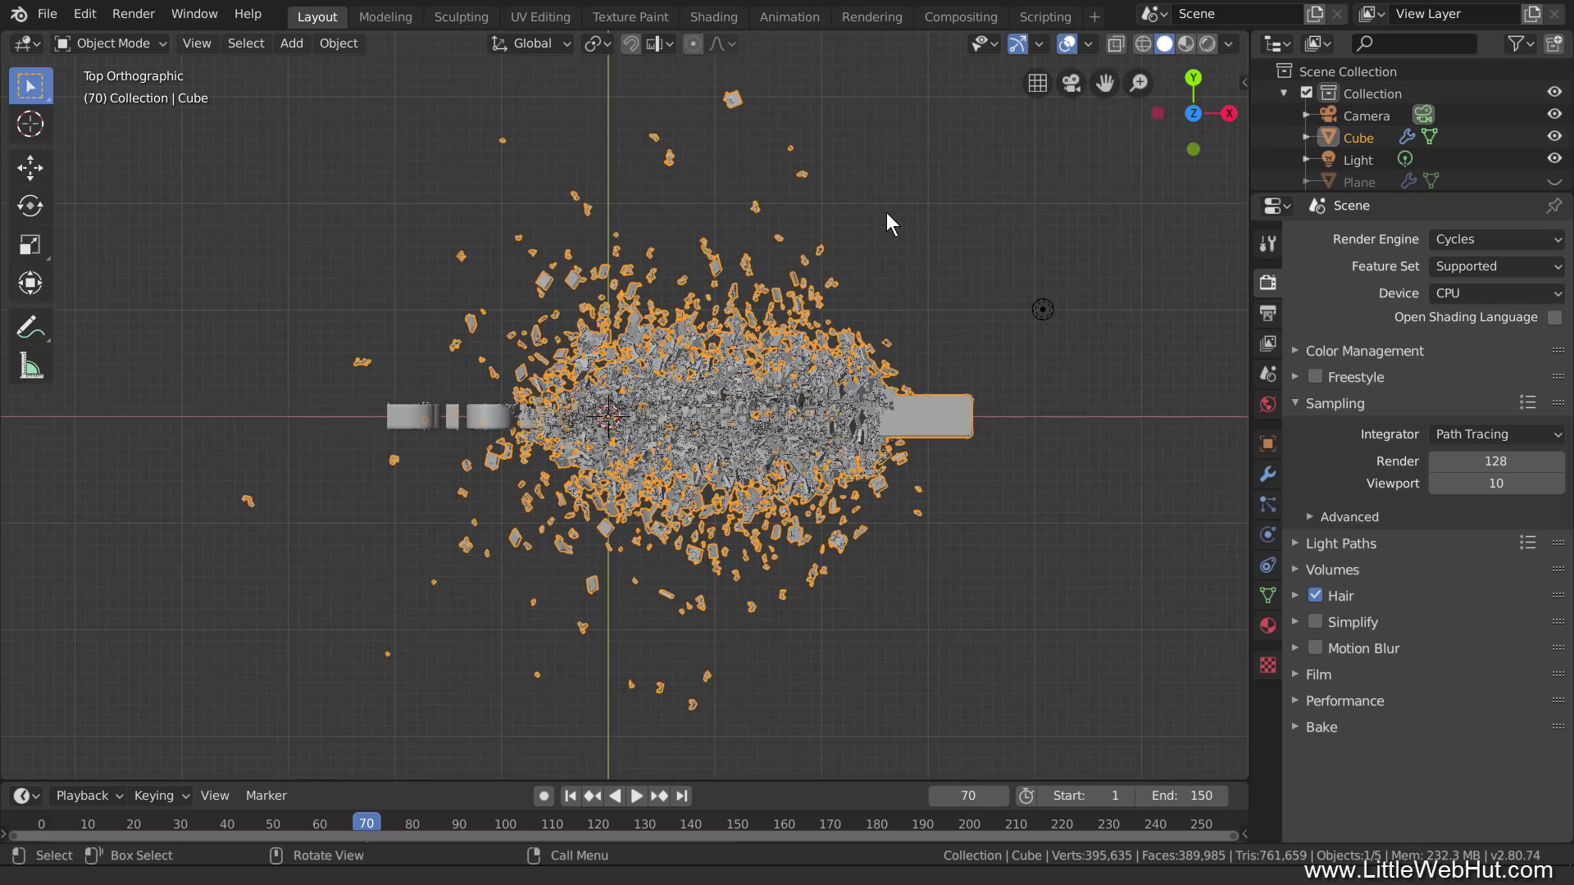
left_click(1044, 310)
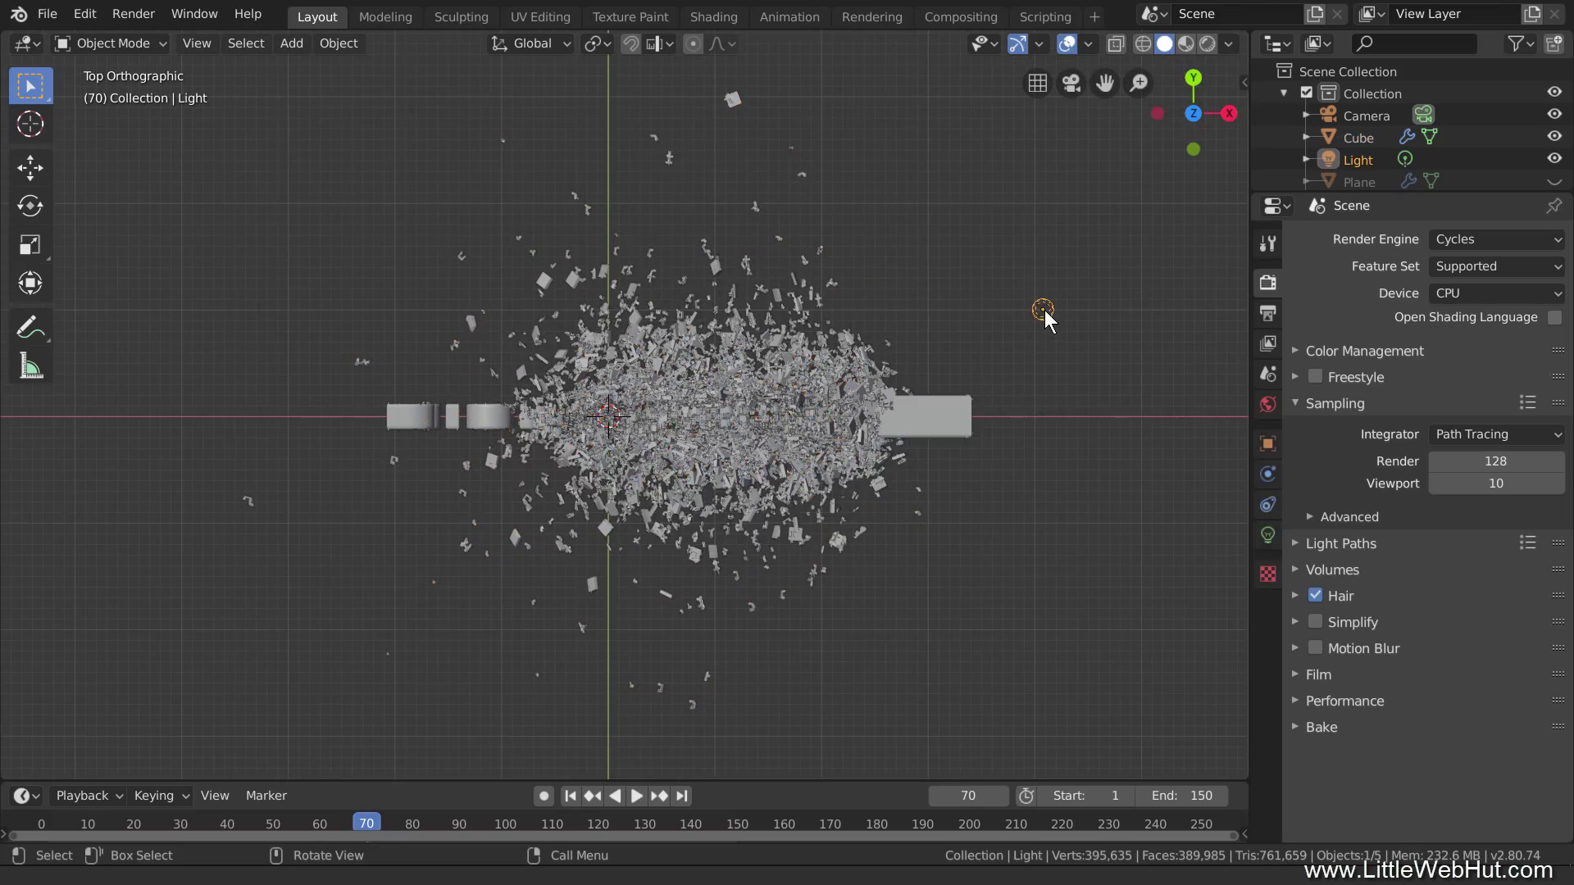
key("g")
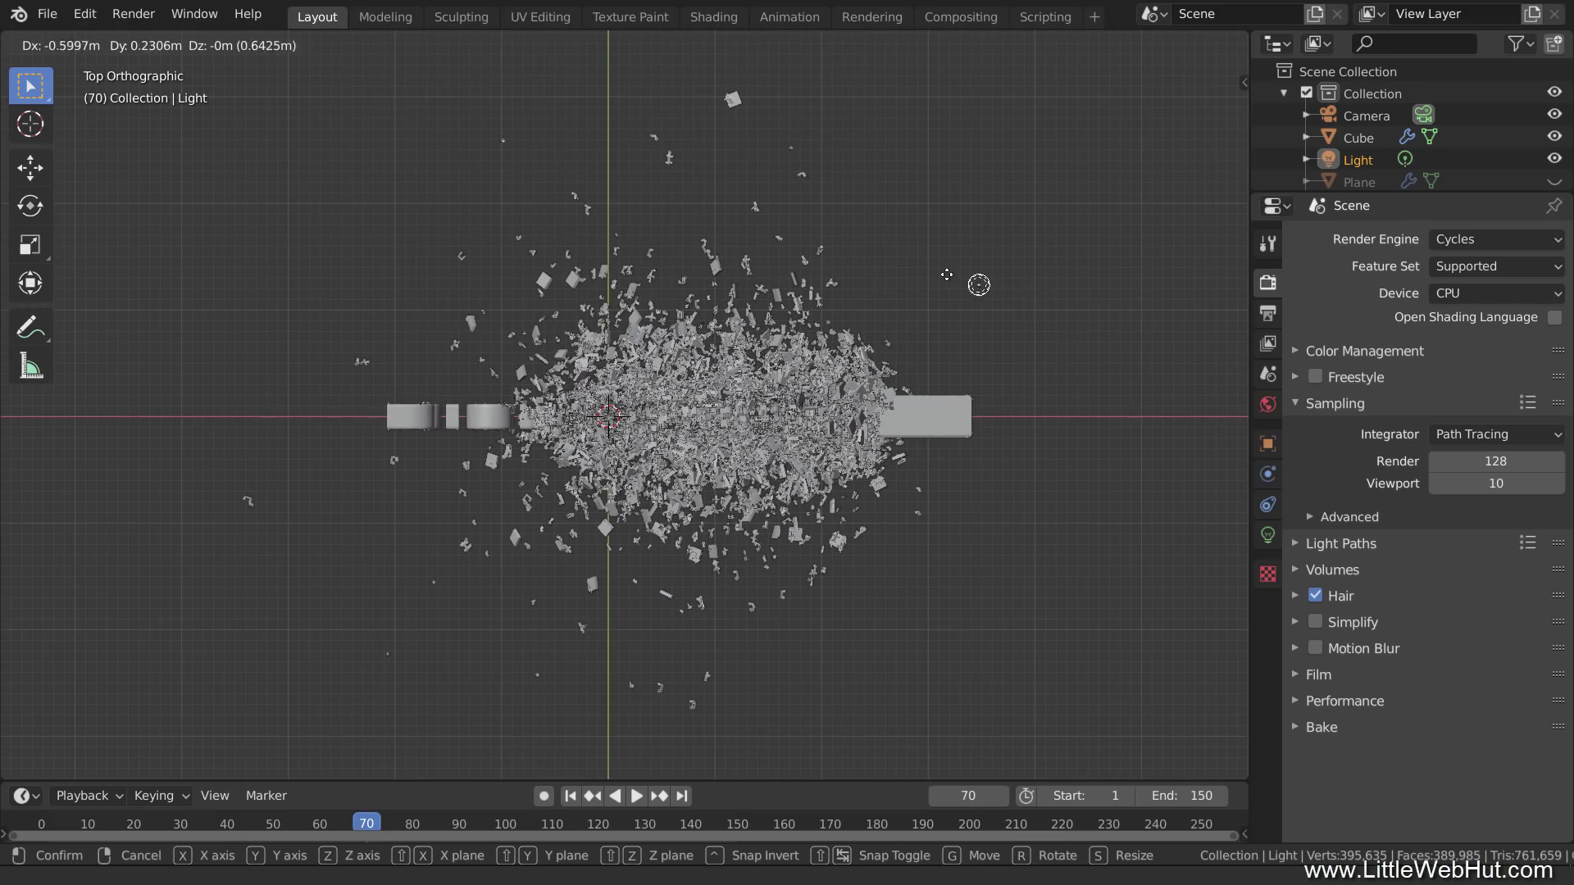
left_click(391, 97)
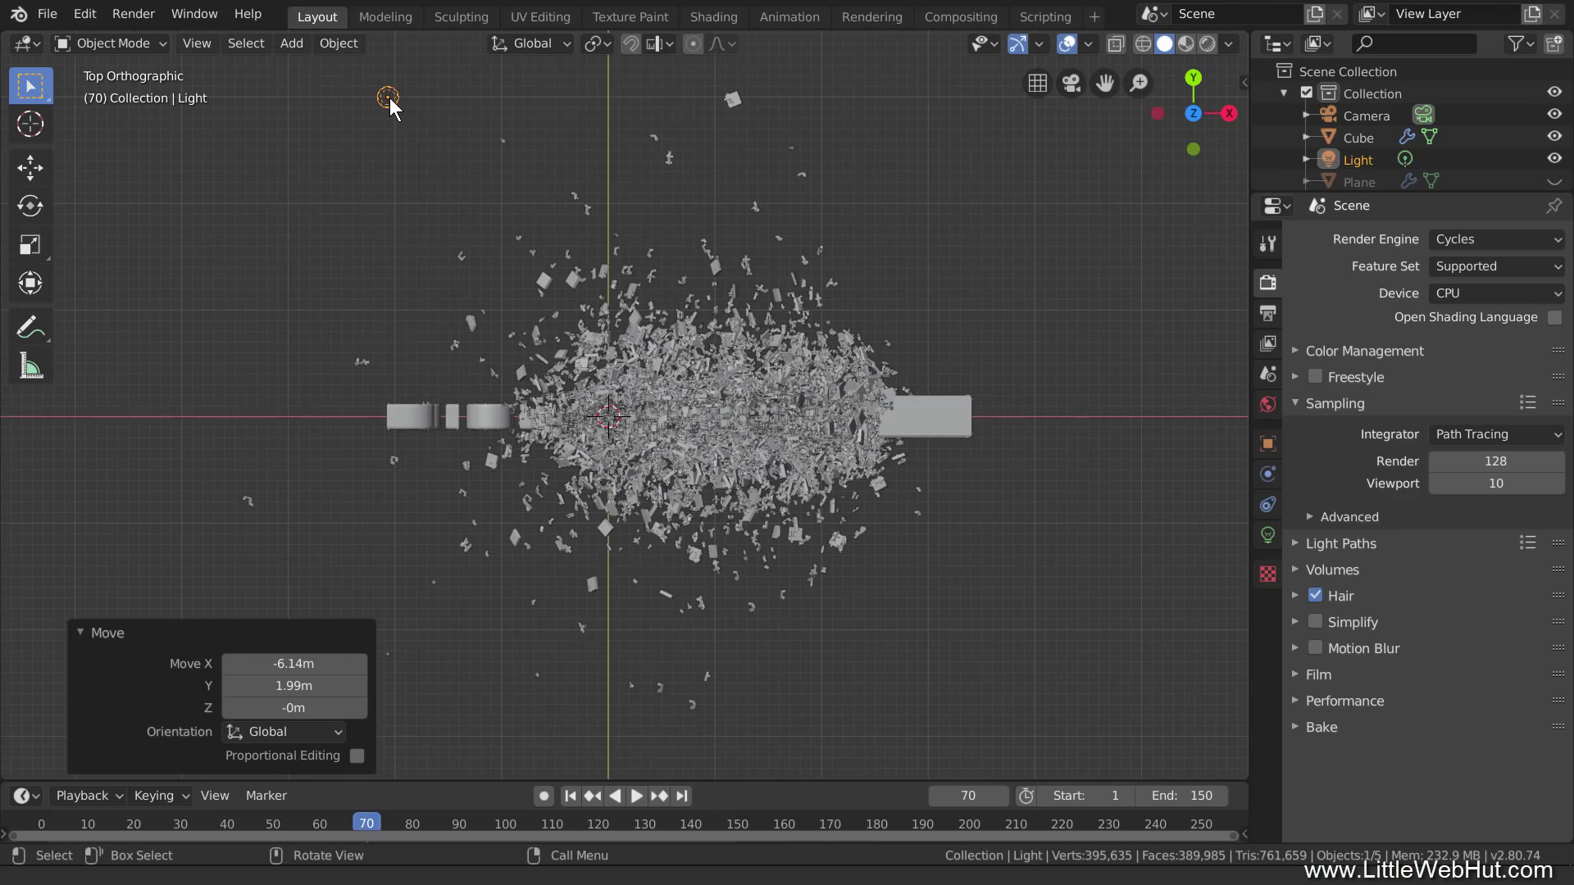
Step: Lower the light along the Z axis by about 0.915 m in the front view
key("KP_1")
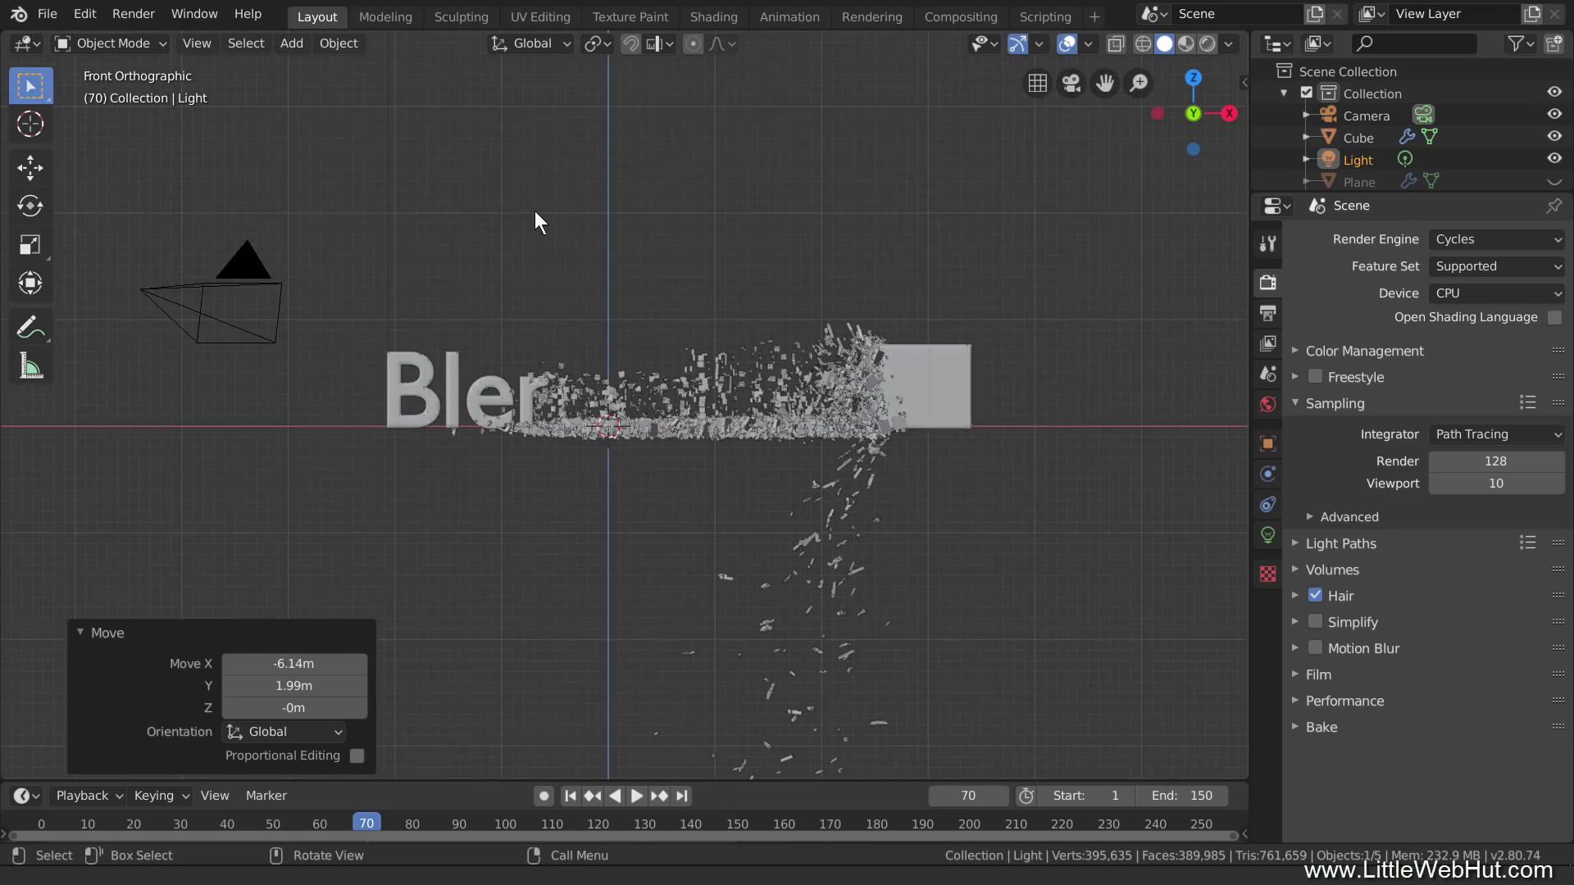
middle_click_drag(544, 210, 566, 525, "shift")
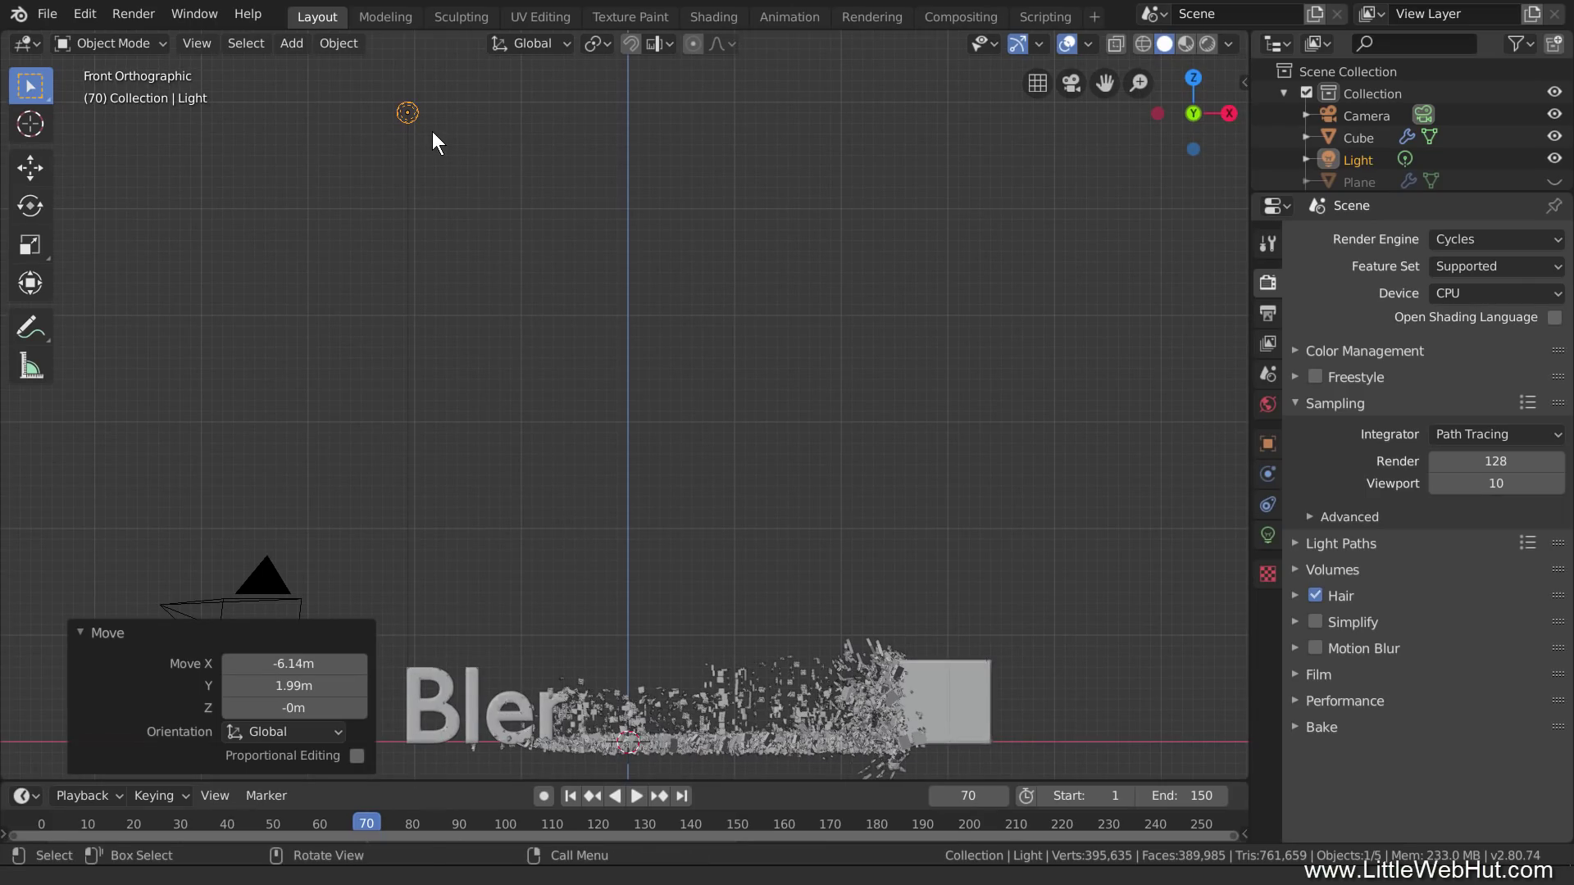
key("g")
key("z")
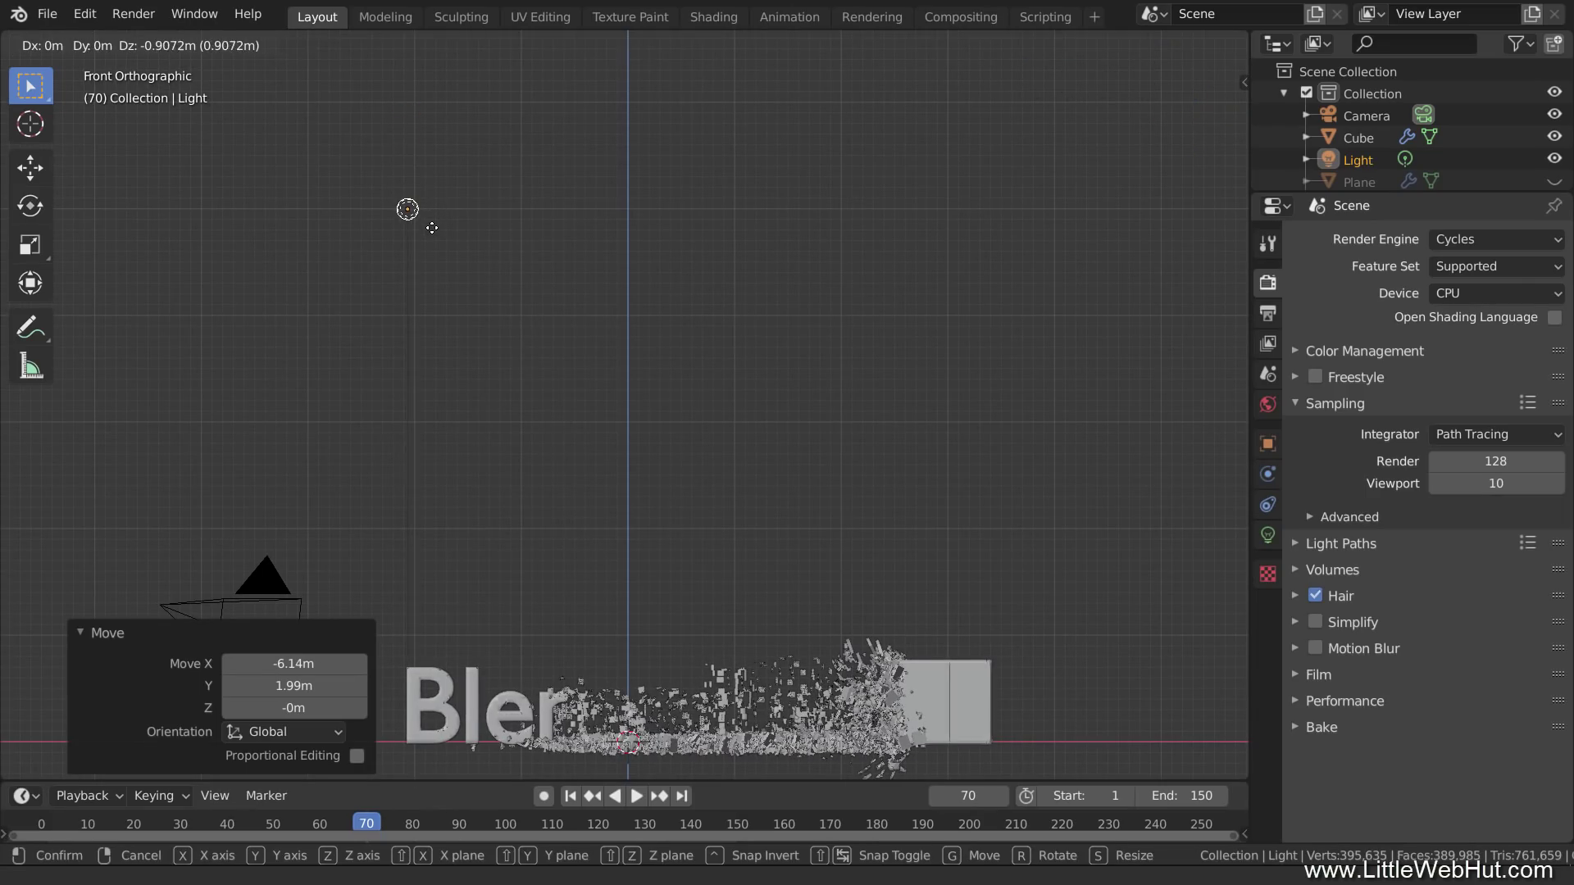
left_click(432, 229)
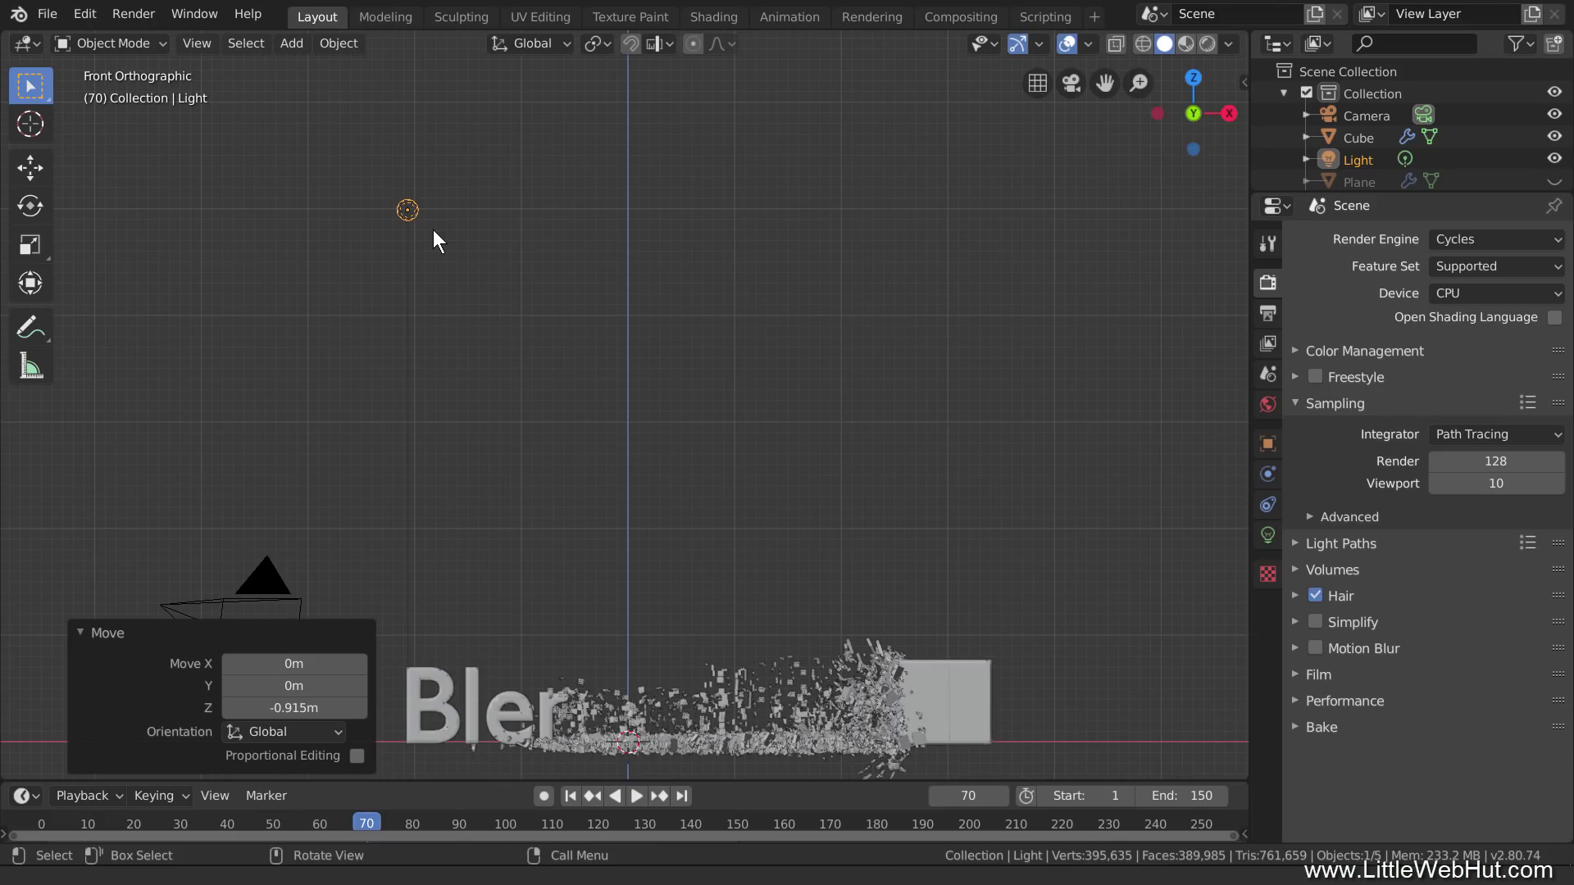
Step: Set the point light's size to 3 m and its power to 5000 W
left_click(1266, 535)
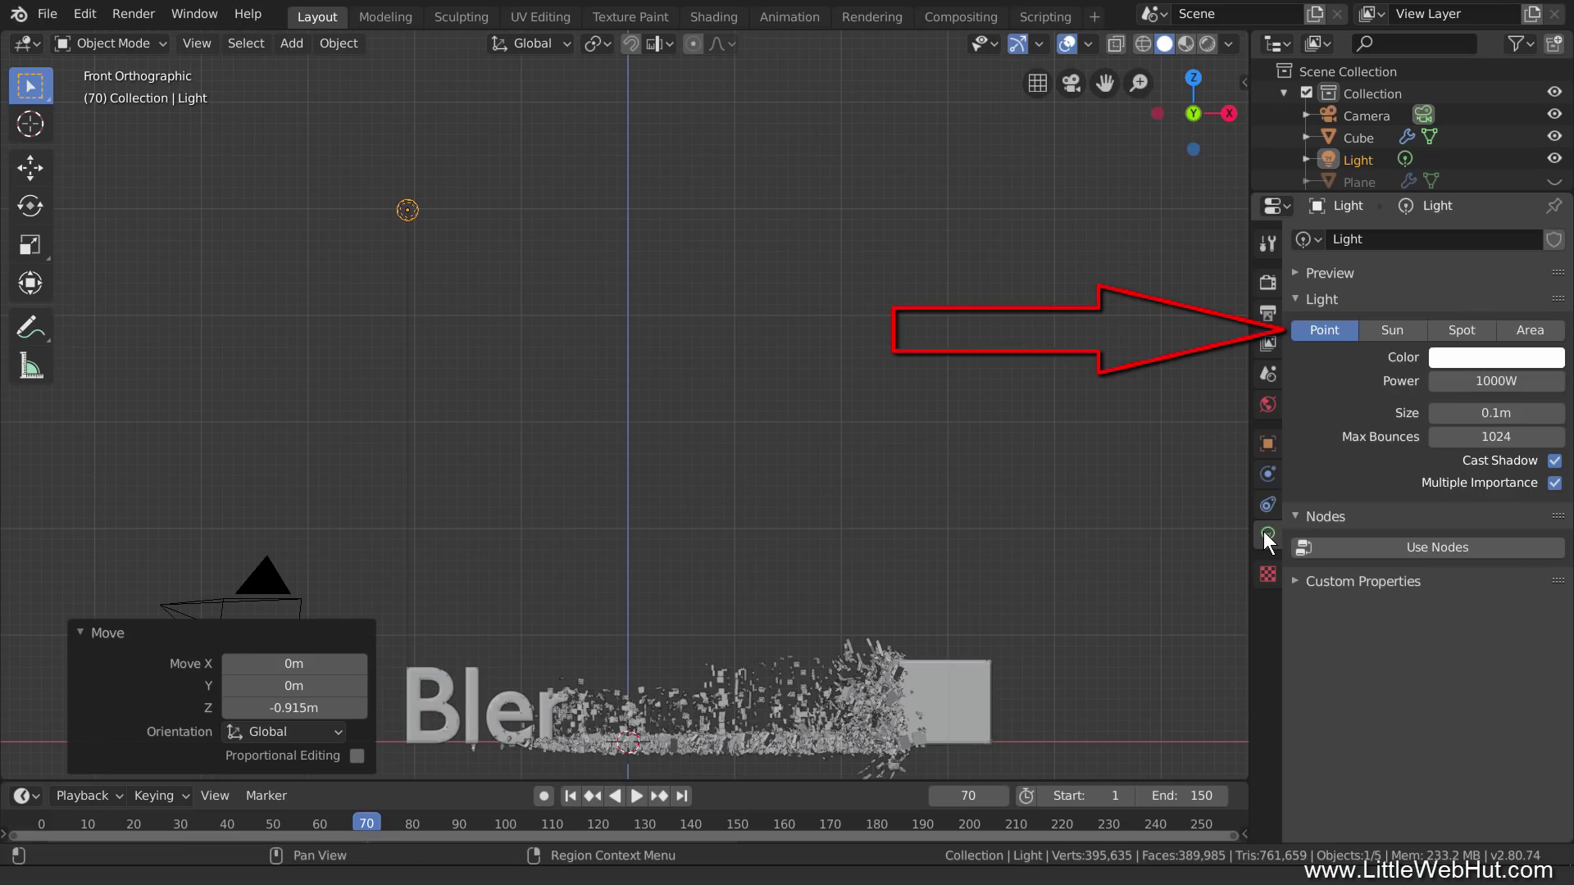
left_click(1470, 420)
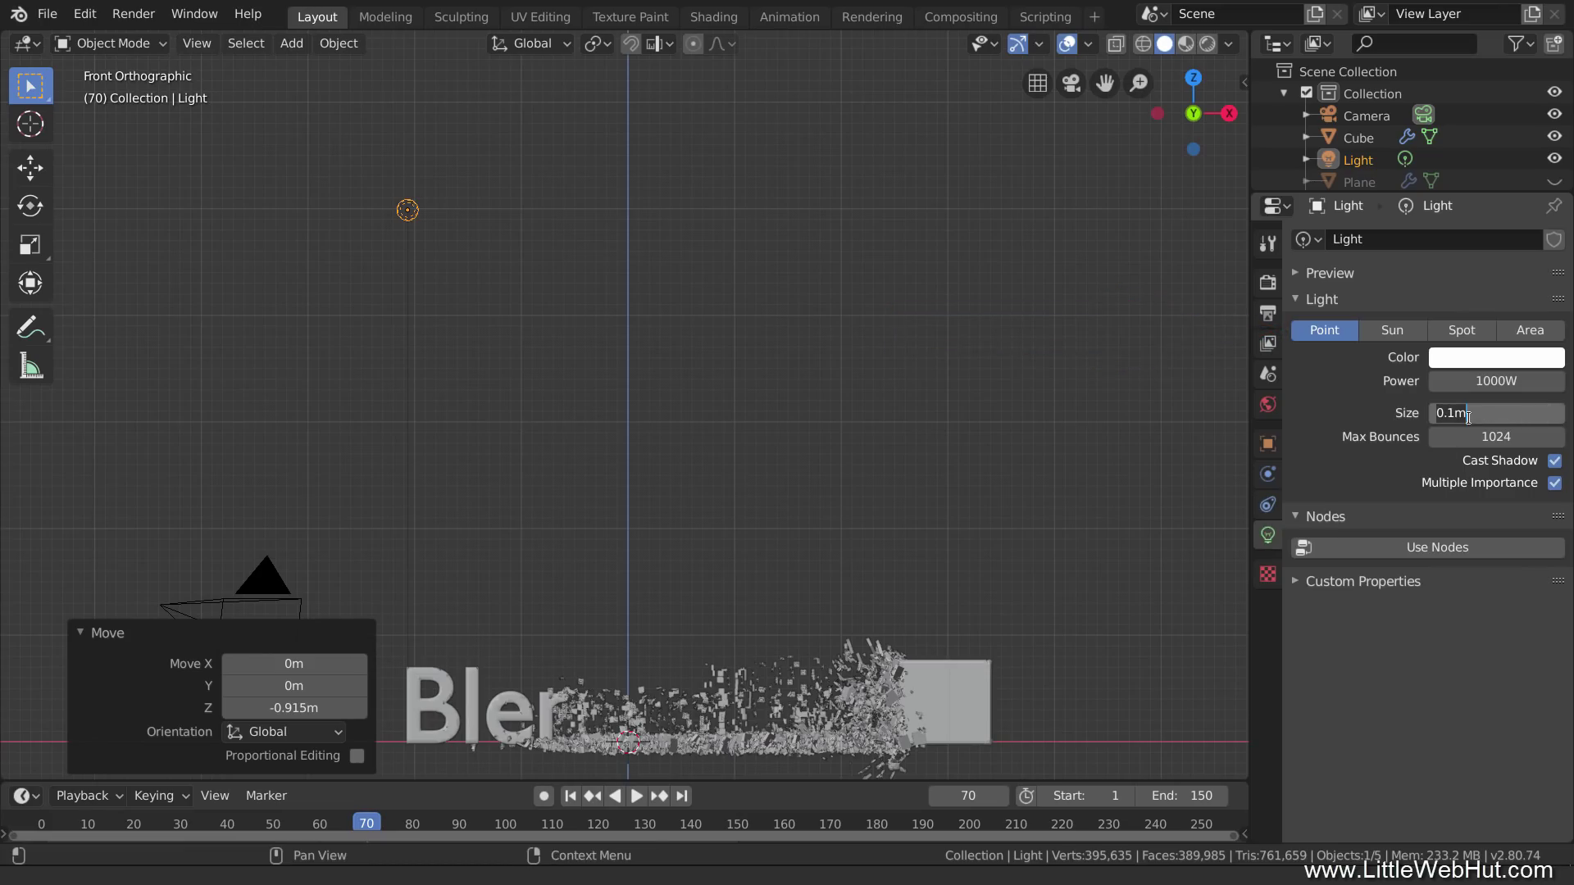
type("3")
key("Return")
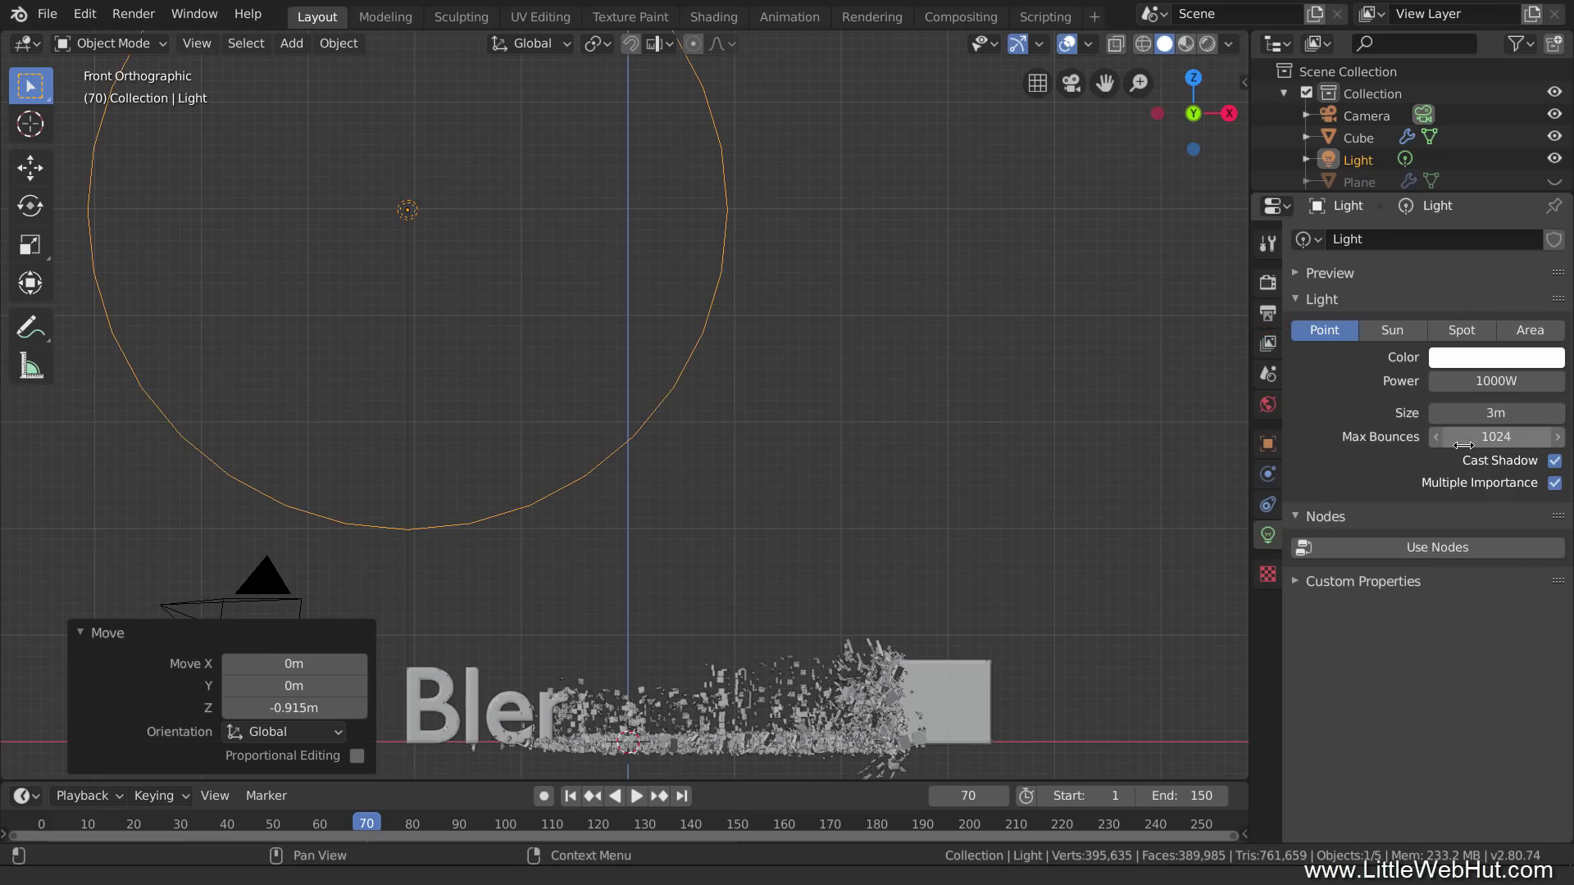
left_click(1480, 379)
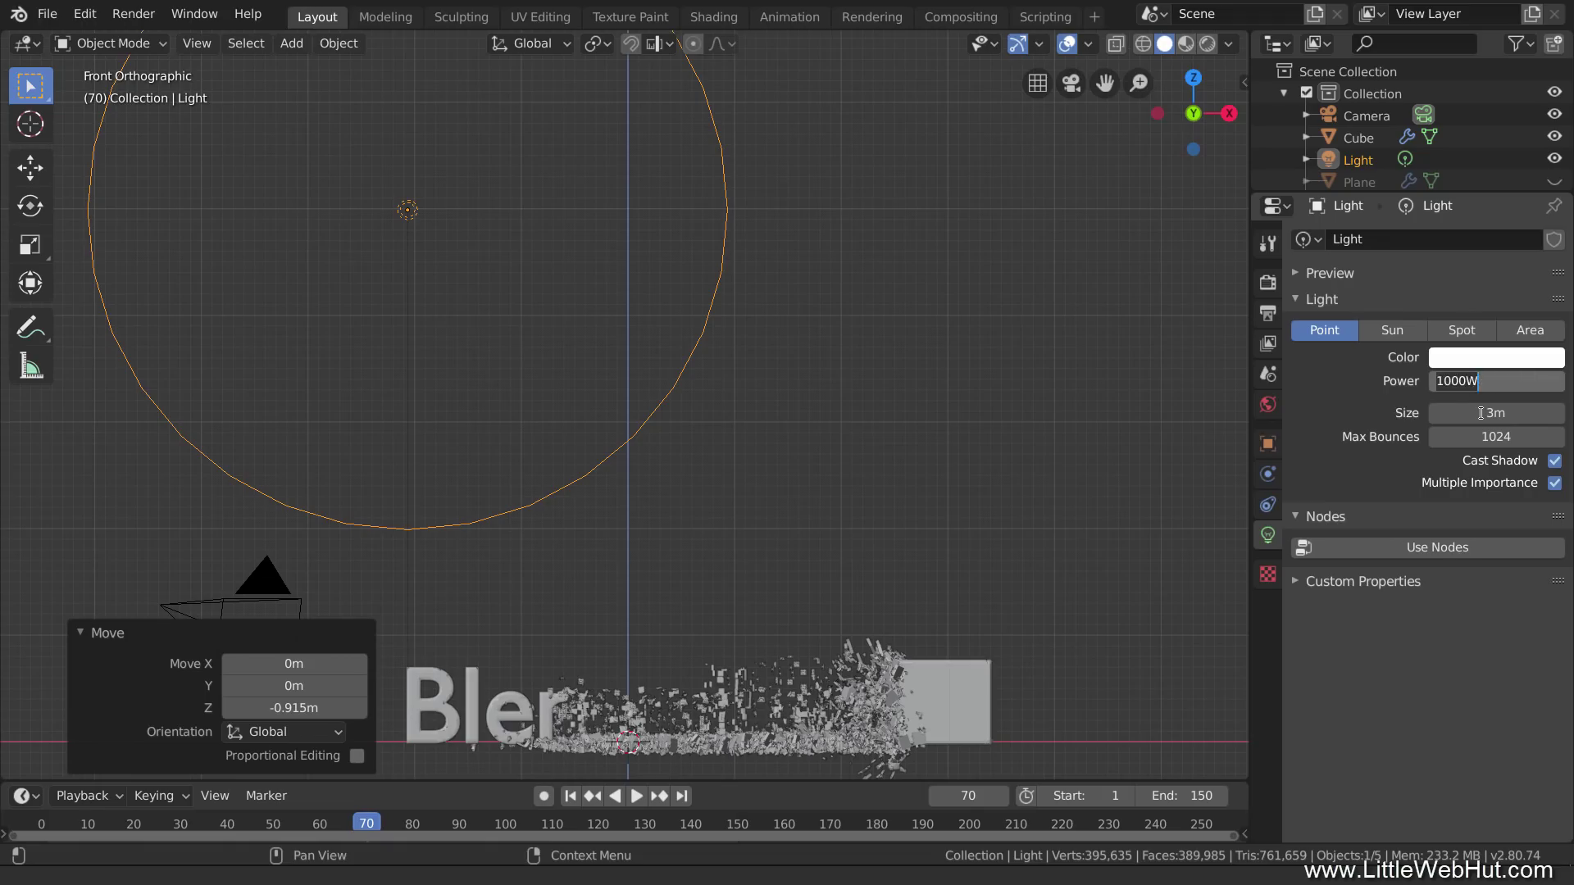
type("5000")
key("Return")
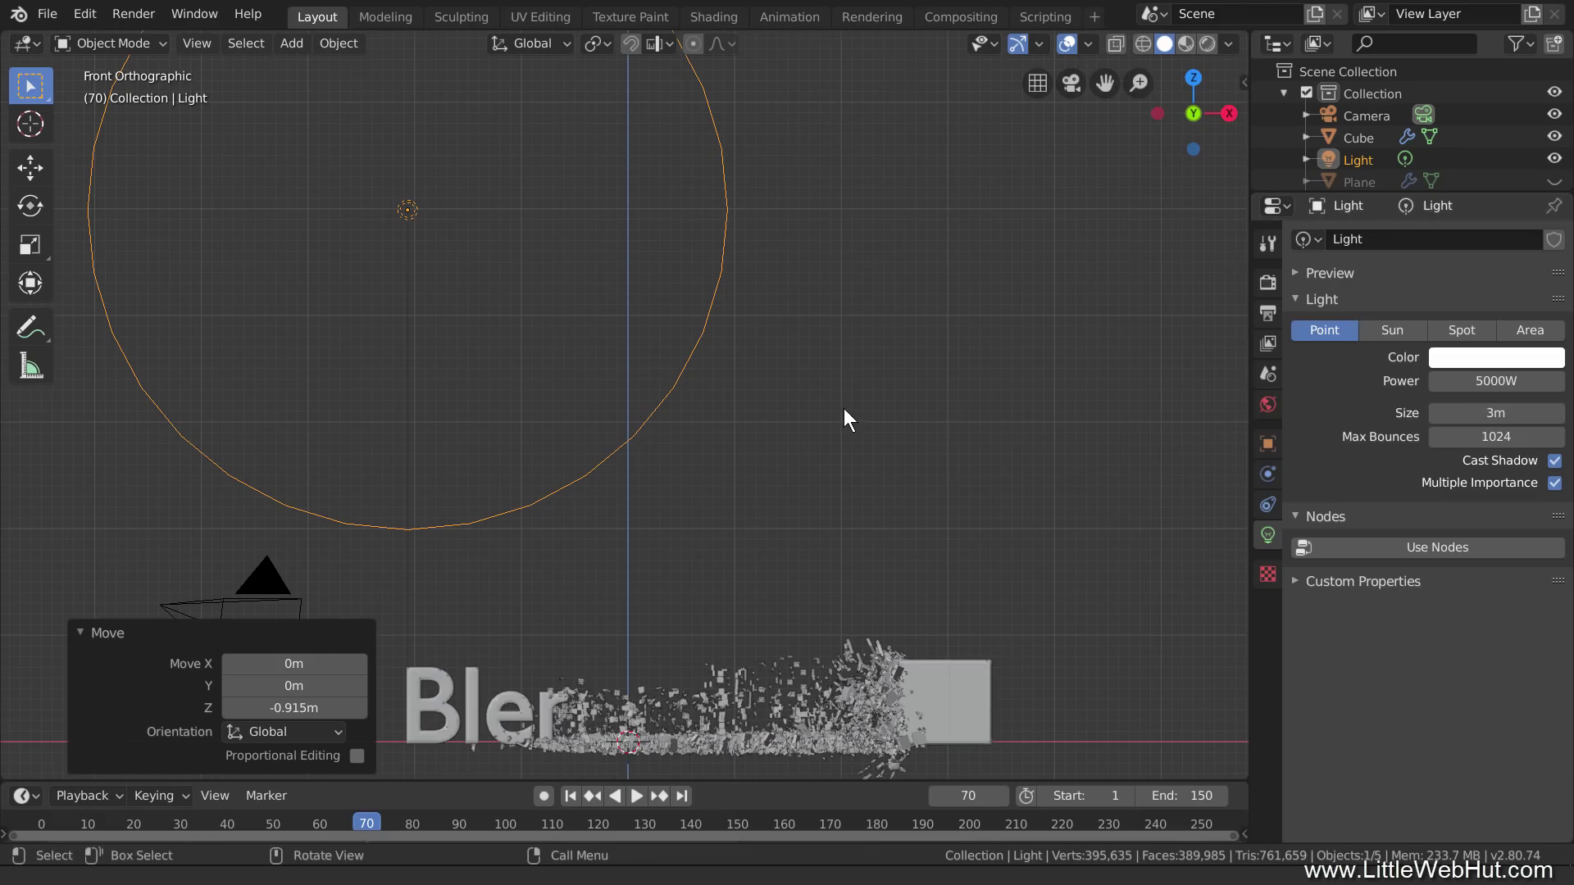
Step: Return to the camera view, unhide the ground plane, and preview the scene in Rendered shading
key("KP_0")
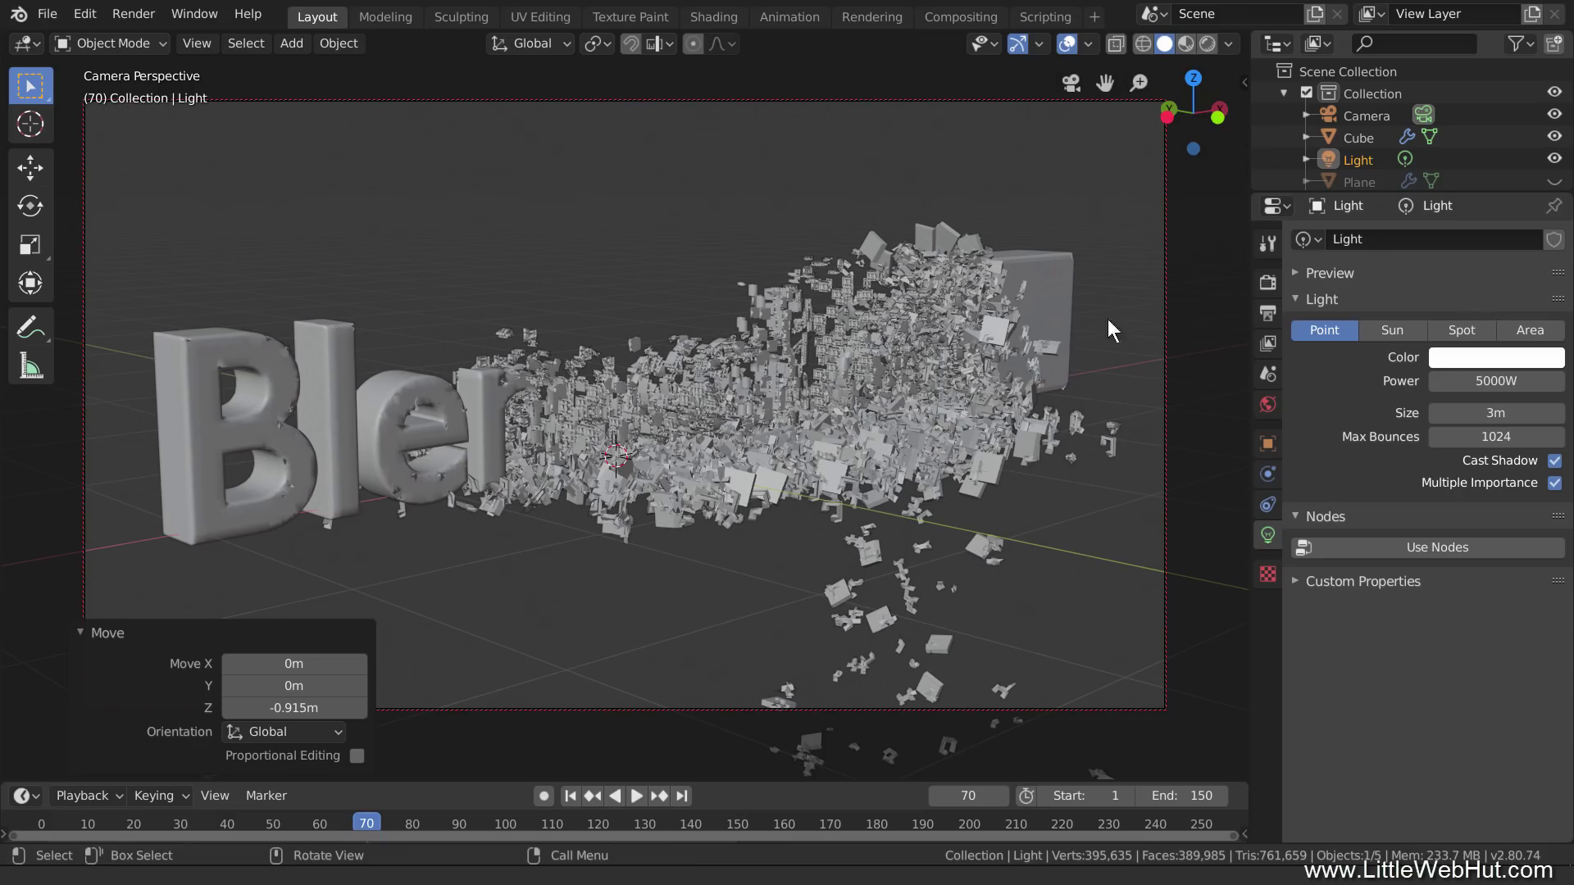
left_click(1552, 181)
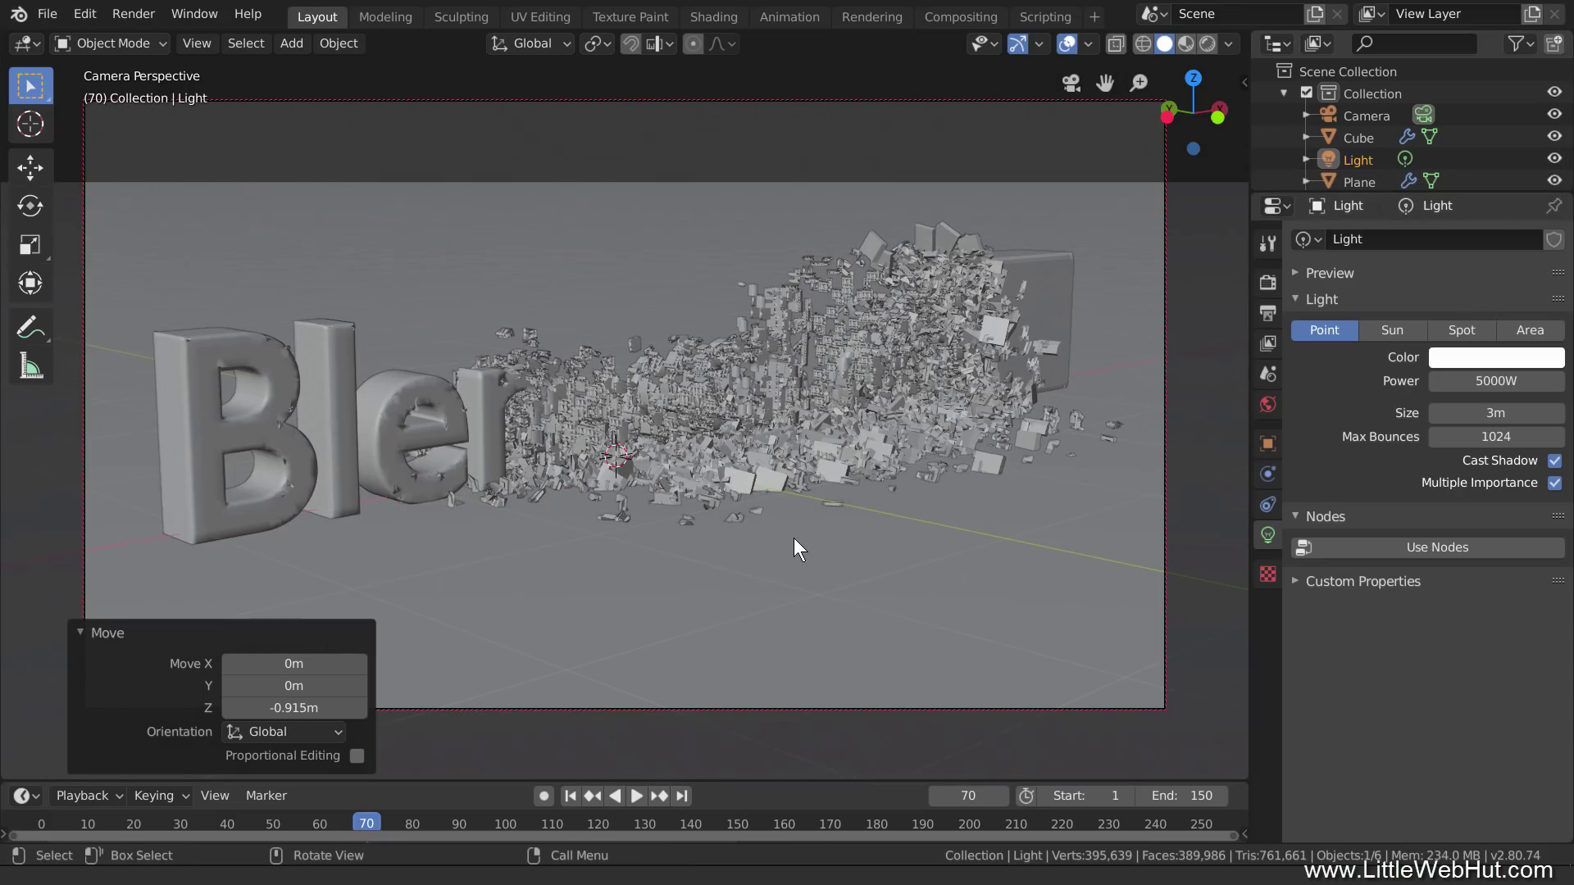
key("z")
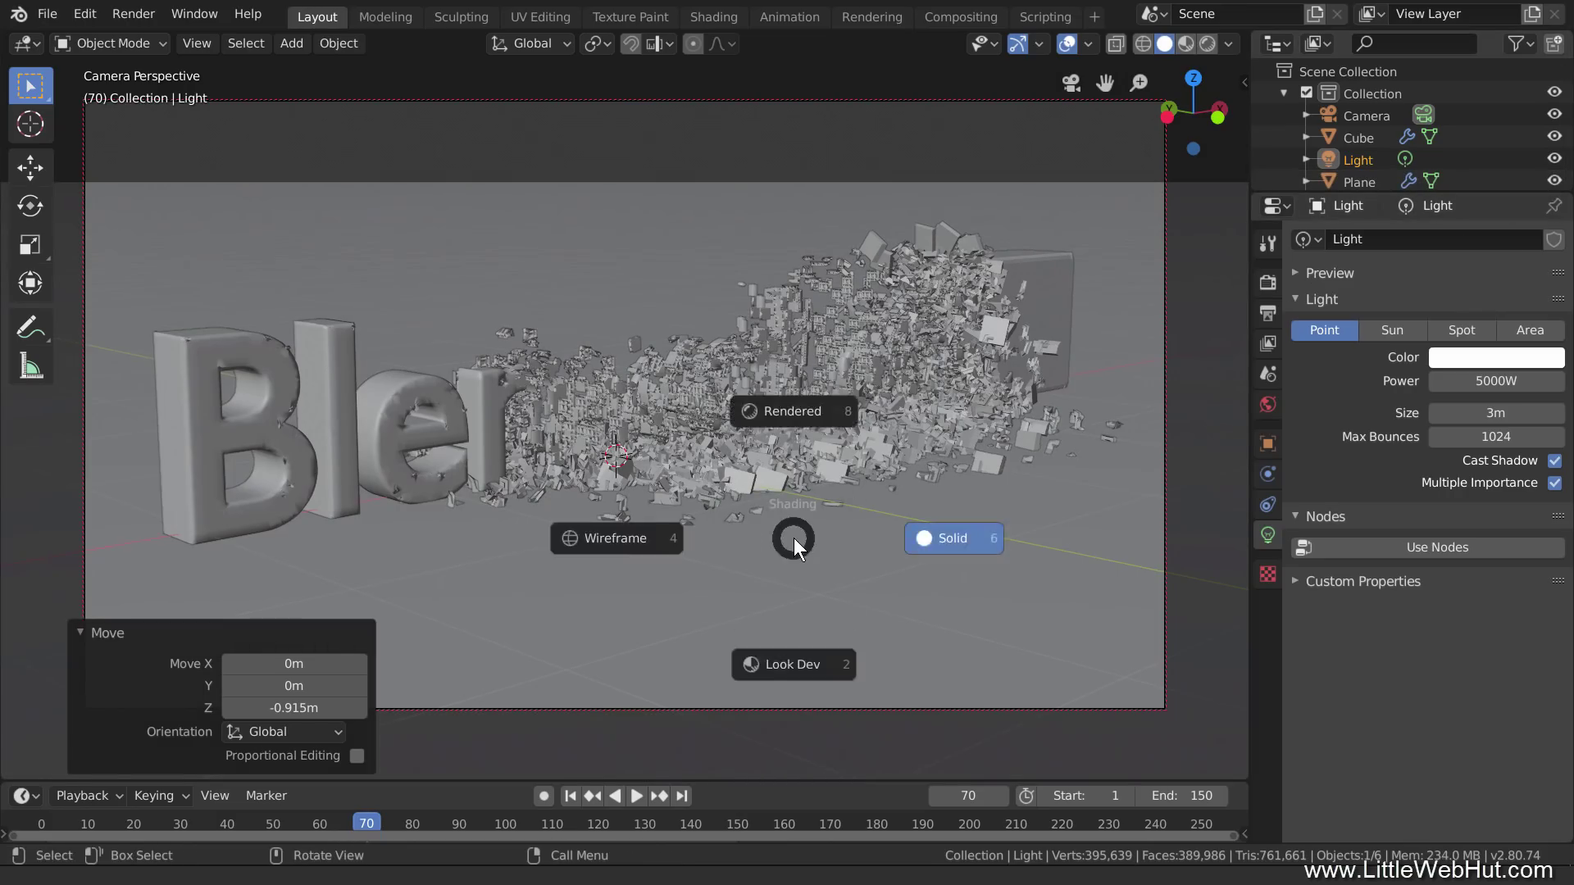
left_click(828, 411)
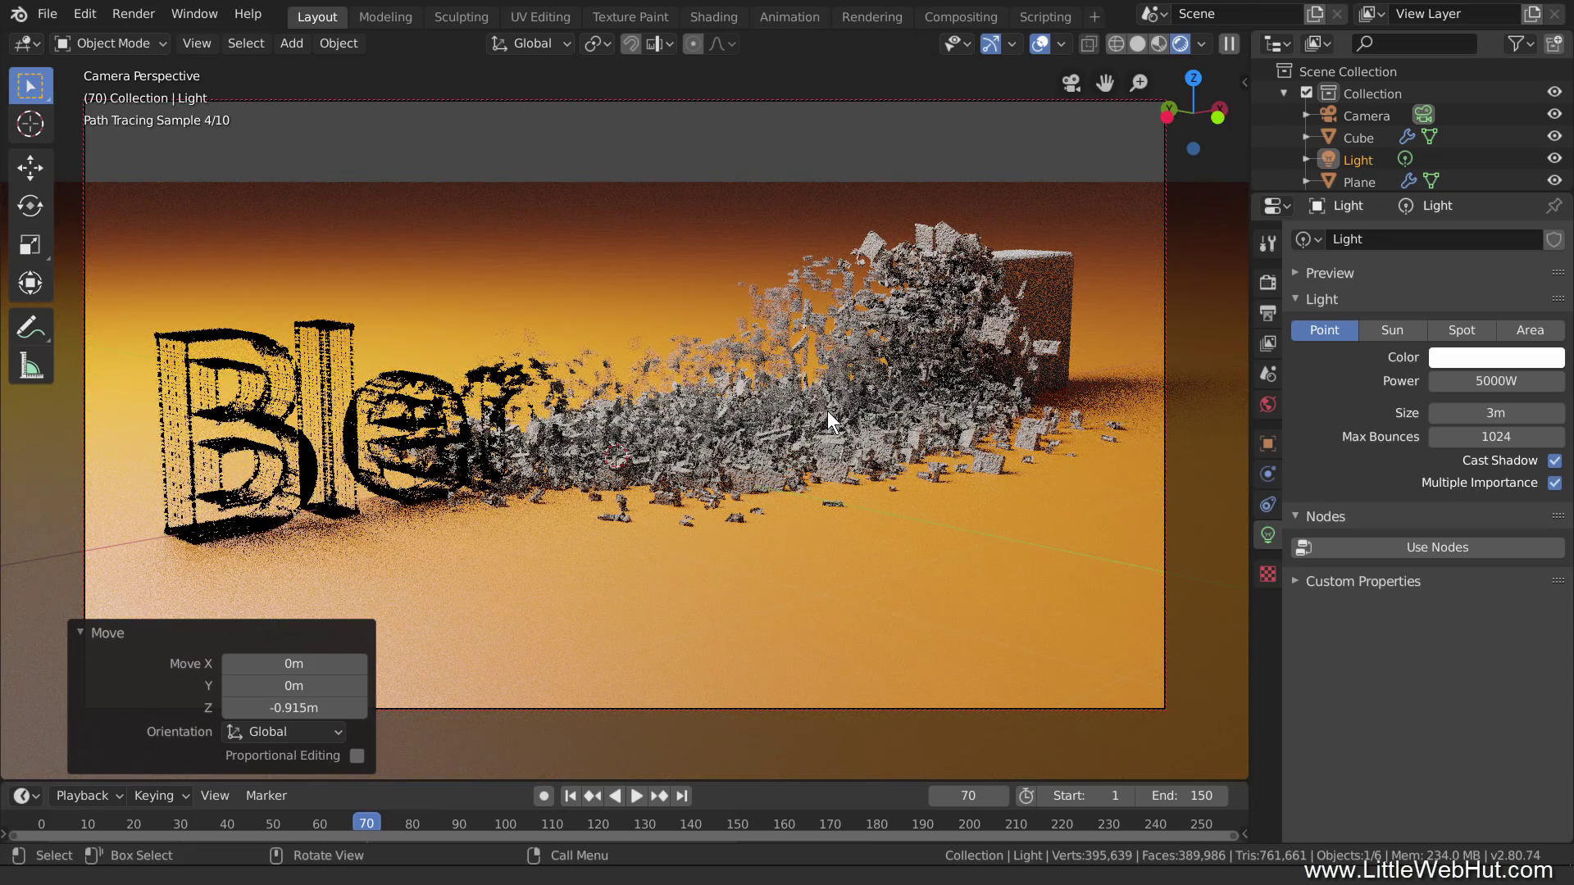
Step: Connect the Principled BSDF directly to the Material Output's Surface in the text's concrete material, and return to the Layout workspace
left_click(211, 340)
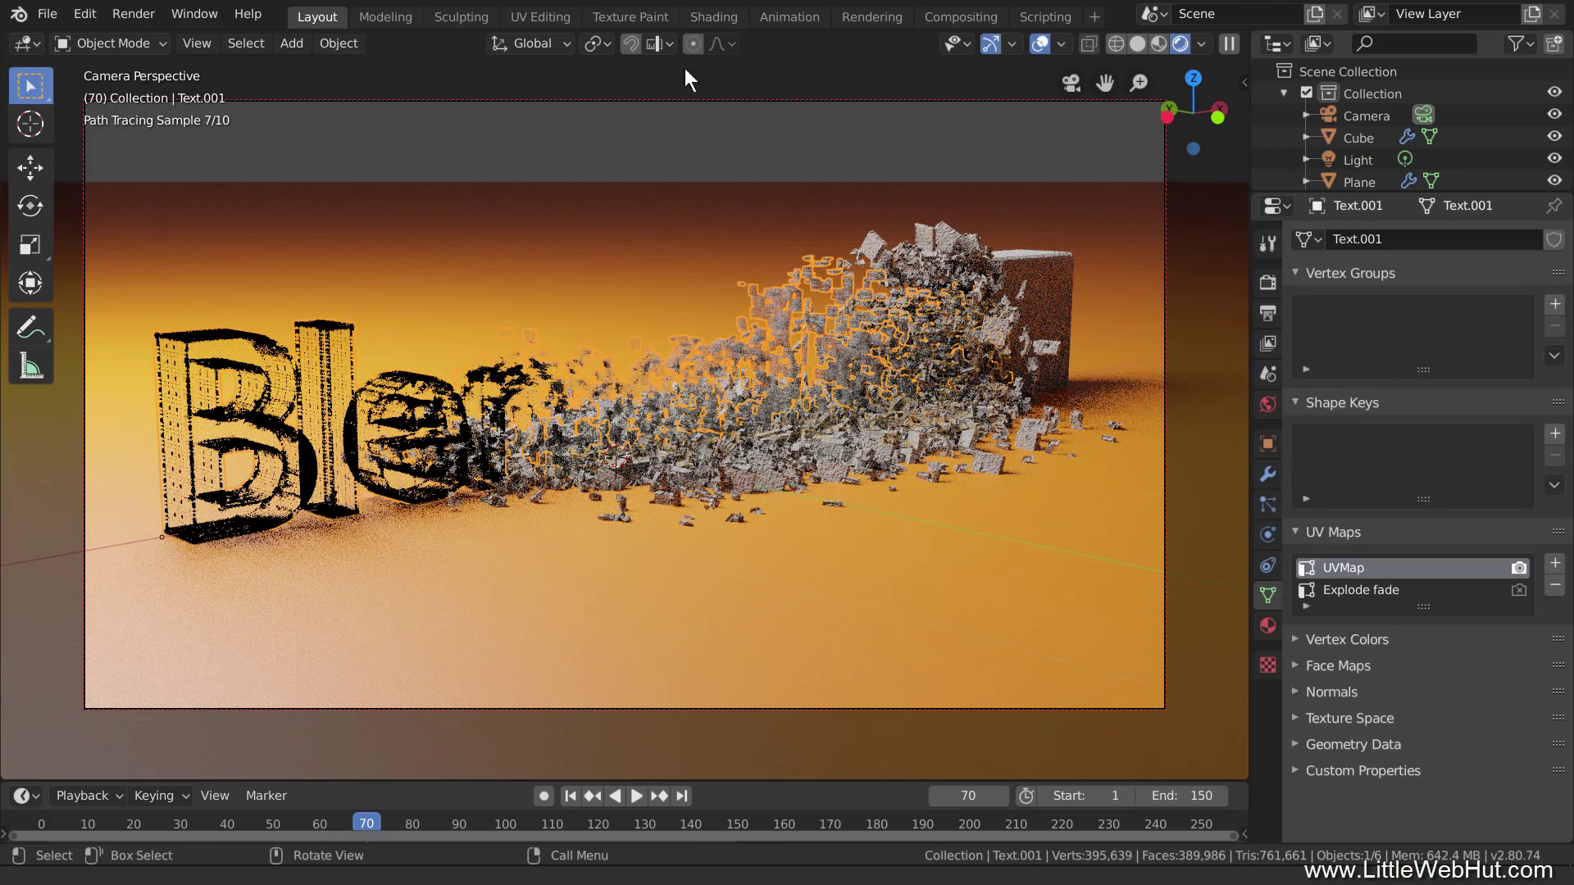
left_click(725, 13)
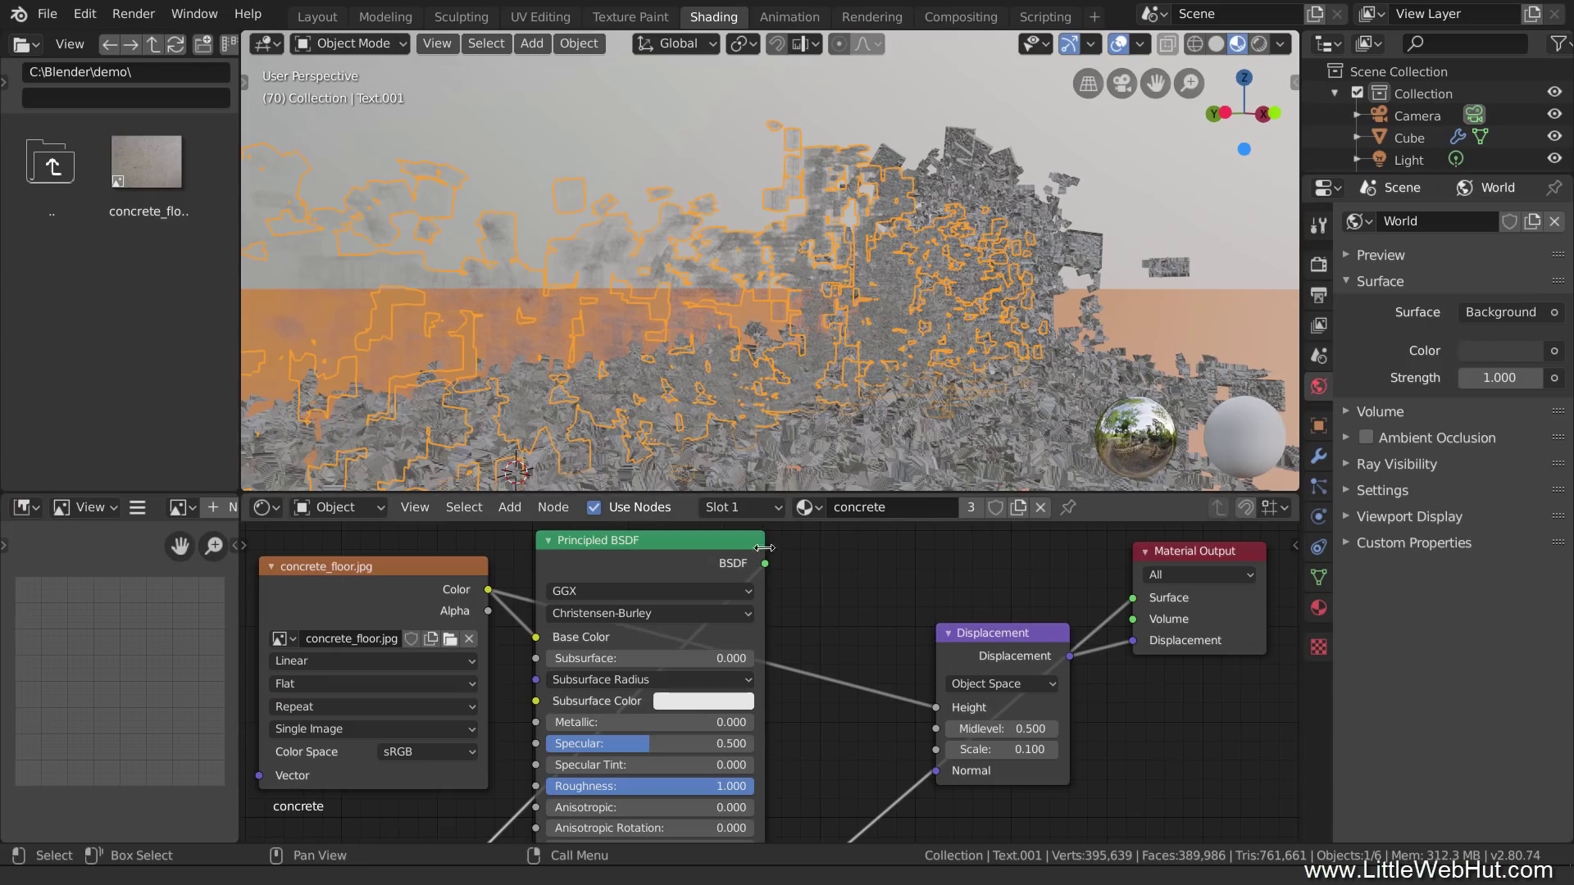
left_click_drag(765, 560, 1132, 598)
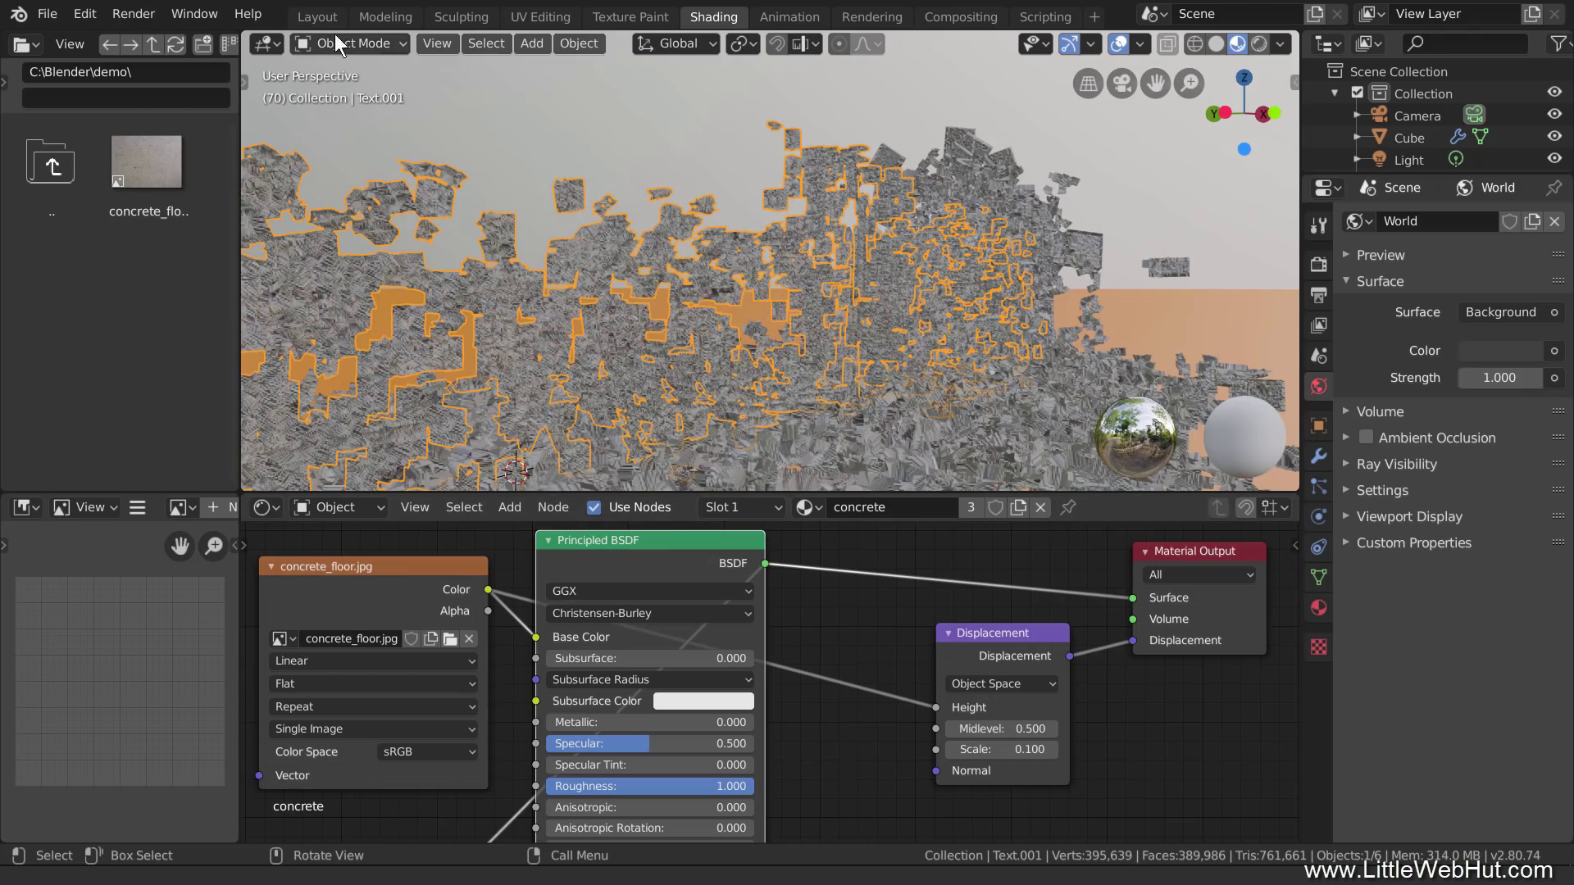
left_click(327, 13)
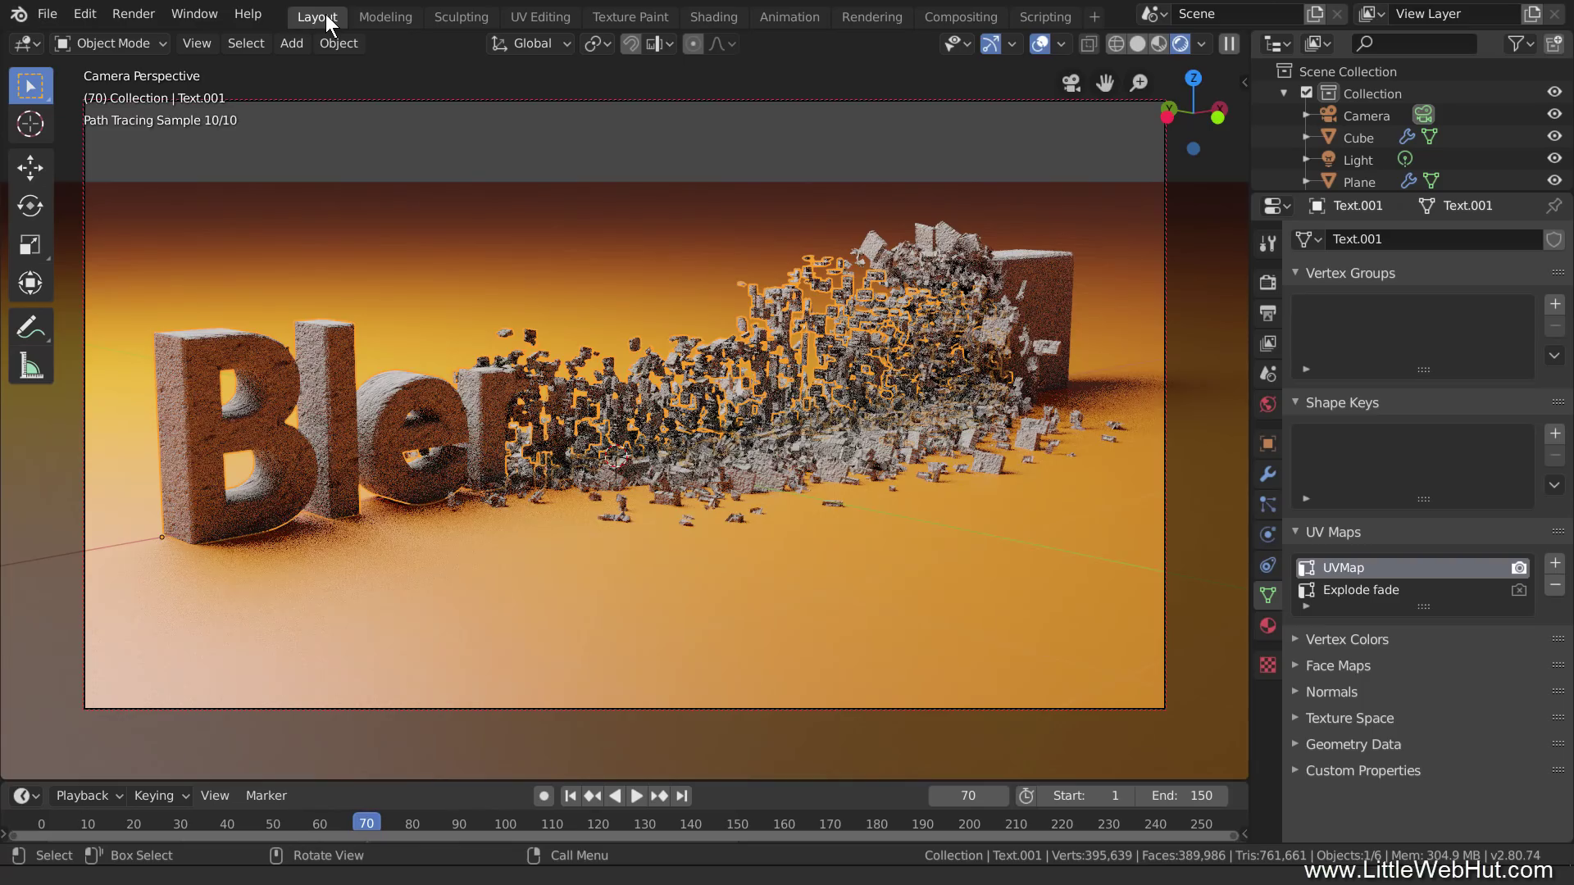
Step: Darken the world background color to black and switch the viewport back to Solid shading
left_click(1268, 404)
left_click(1467, 371)
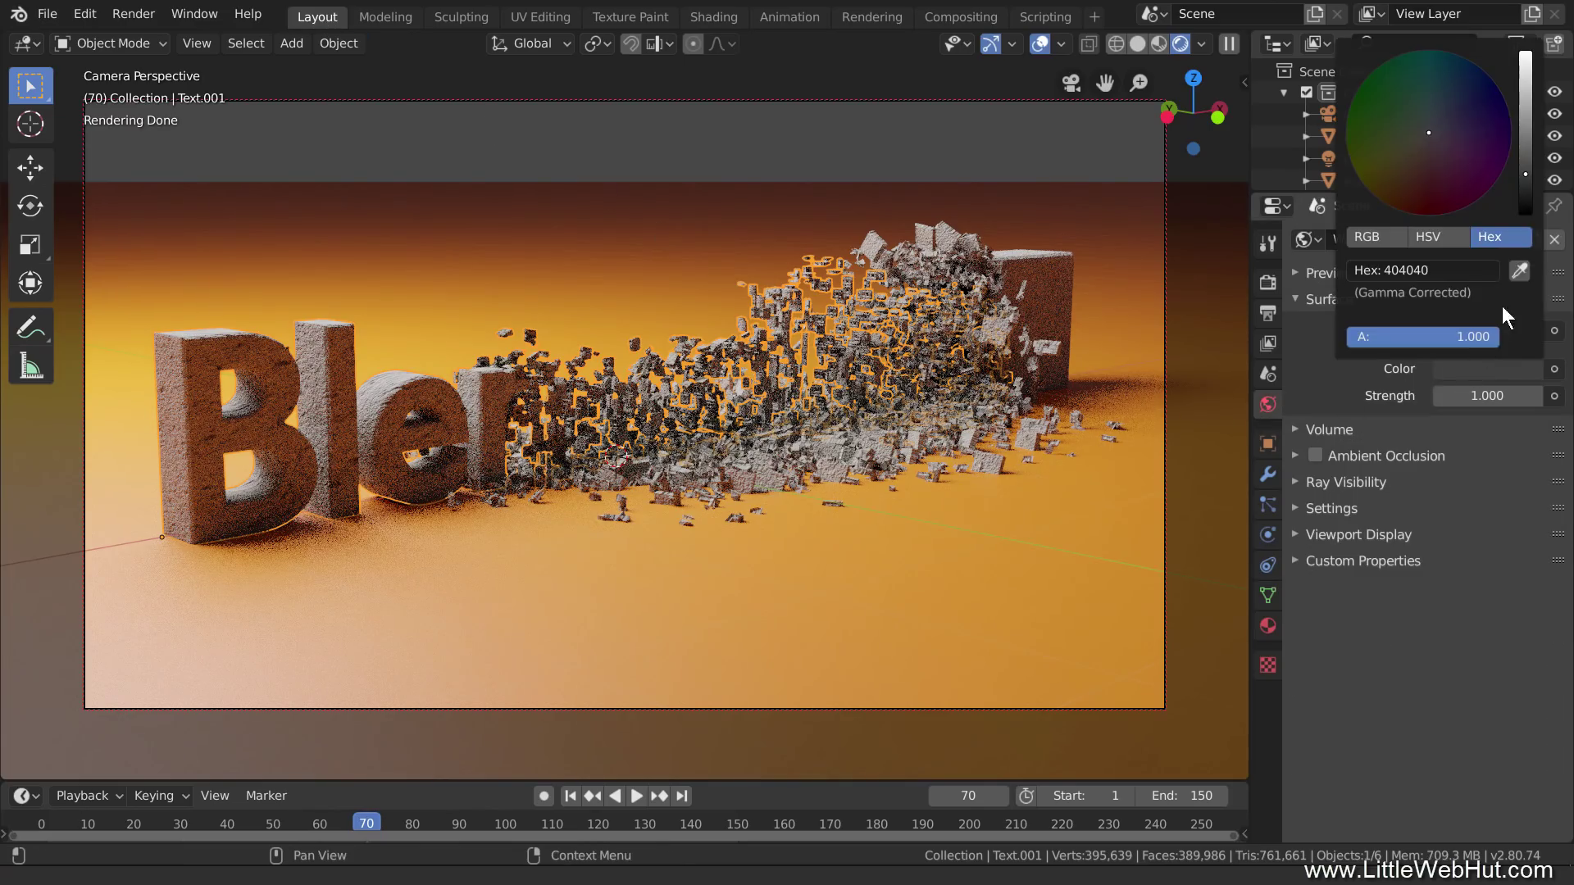
left_click_drag(1528, 174, 1531, 258)
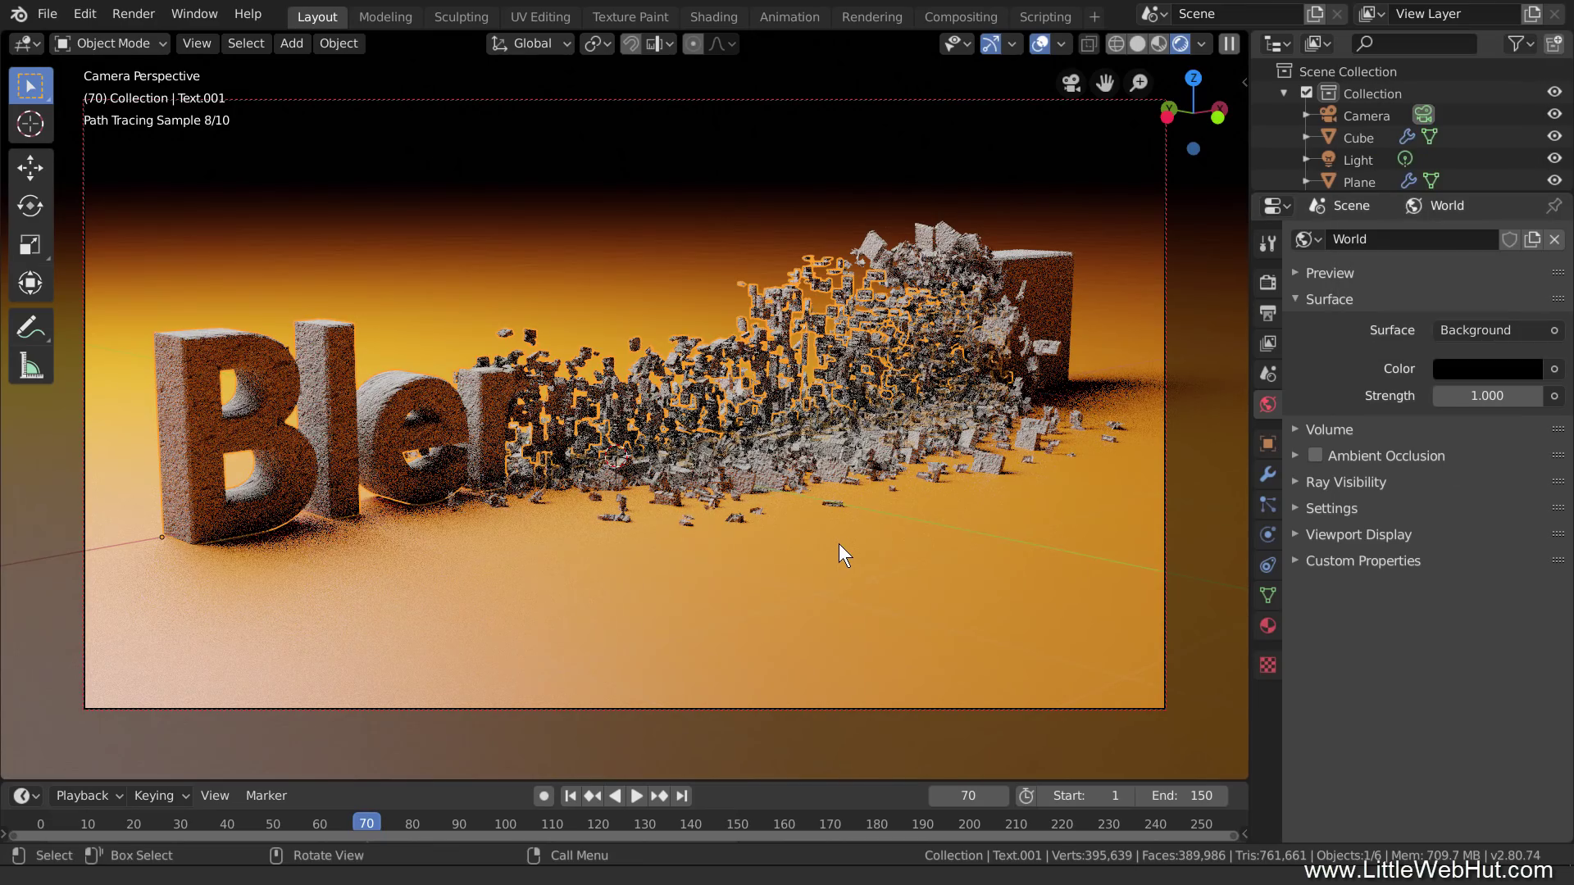
key("z")
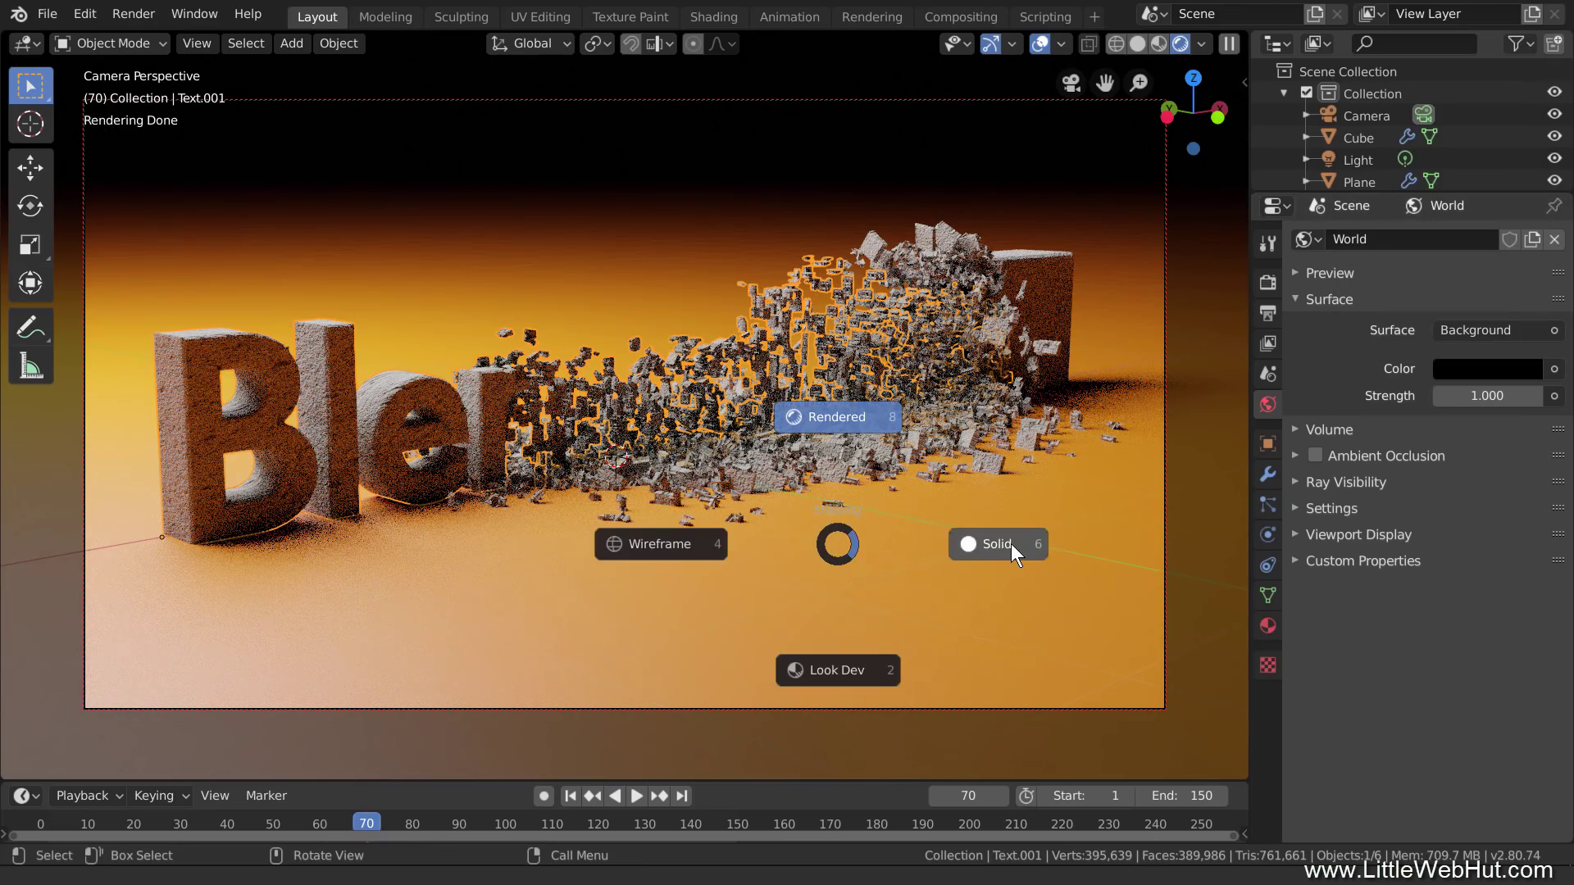
left_click(1011, 543)
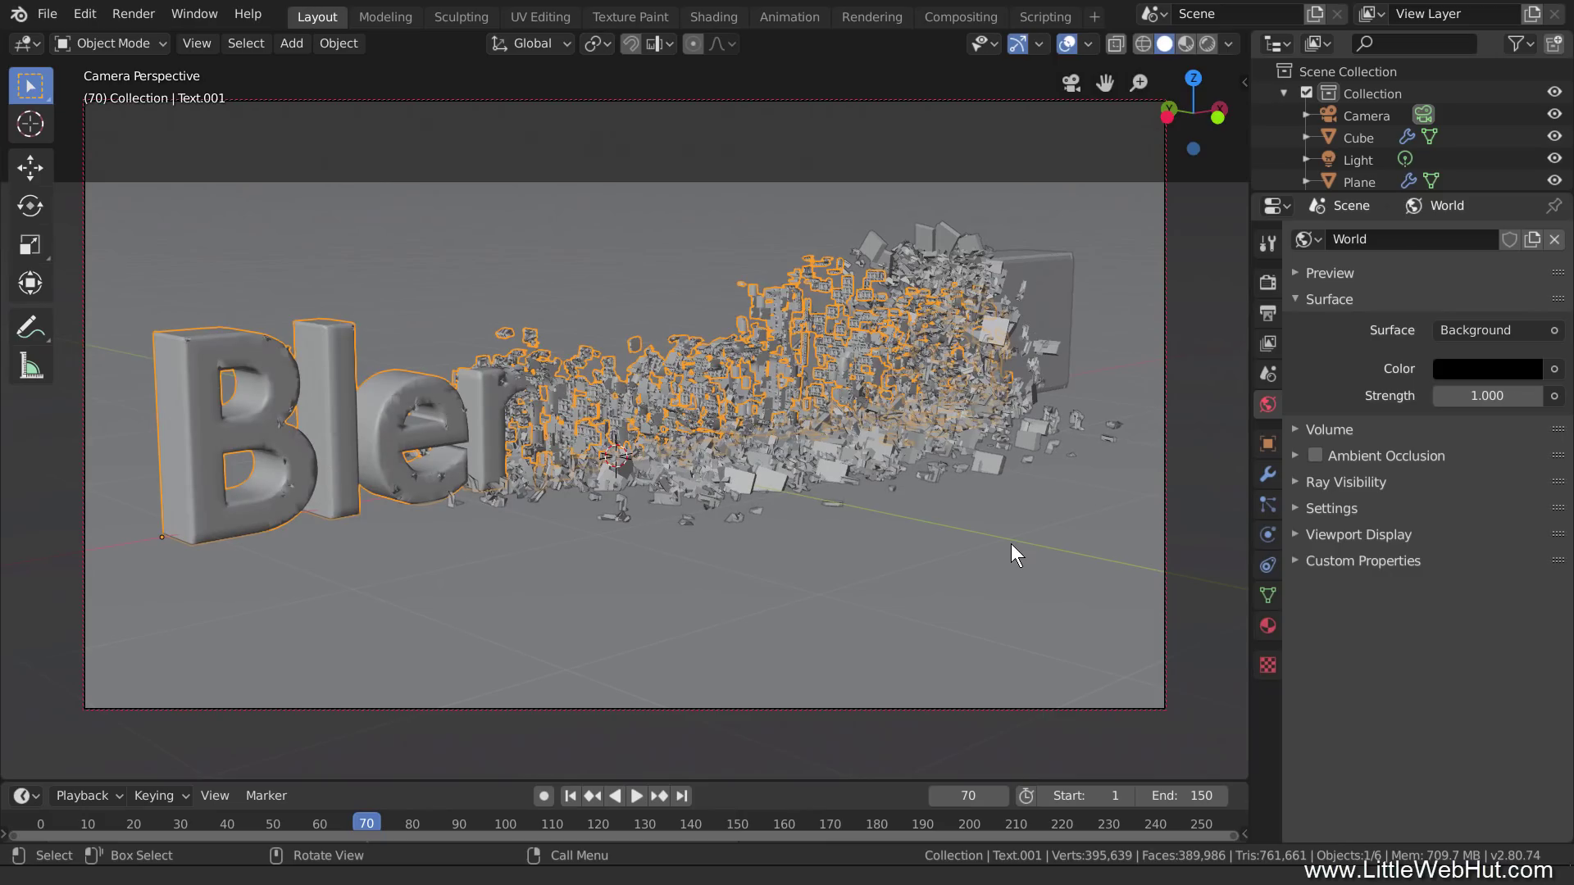
Step: Set the Cycles render samples to 50
left_click(1267, 283)
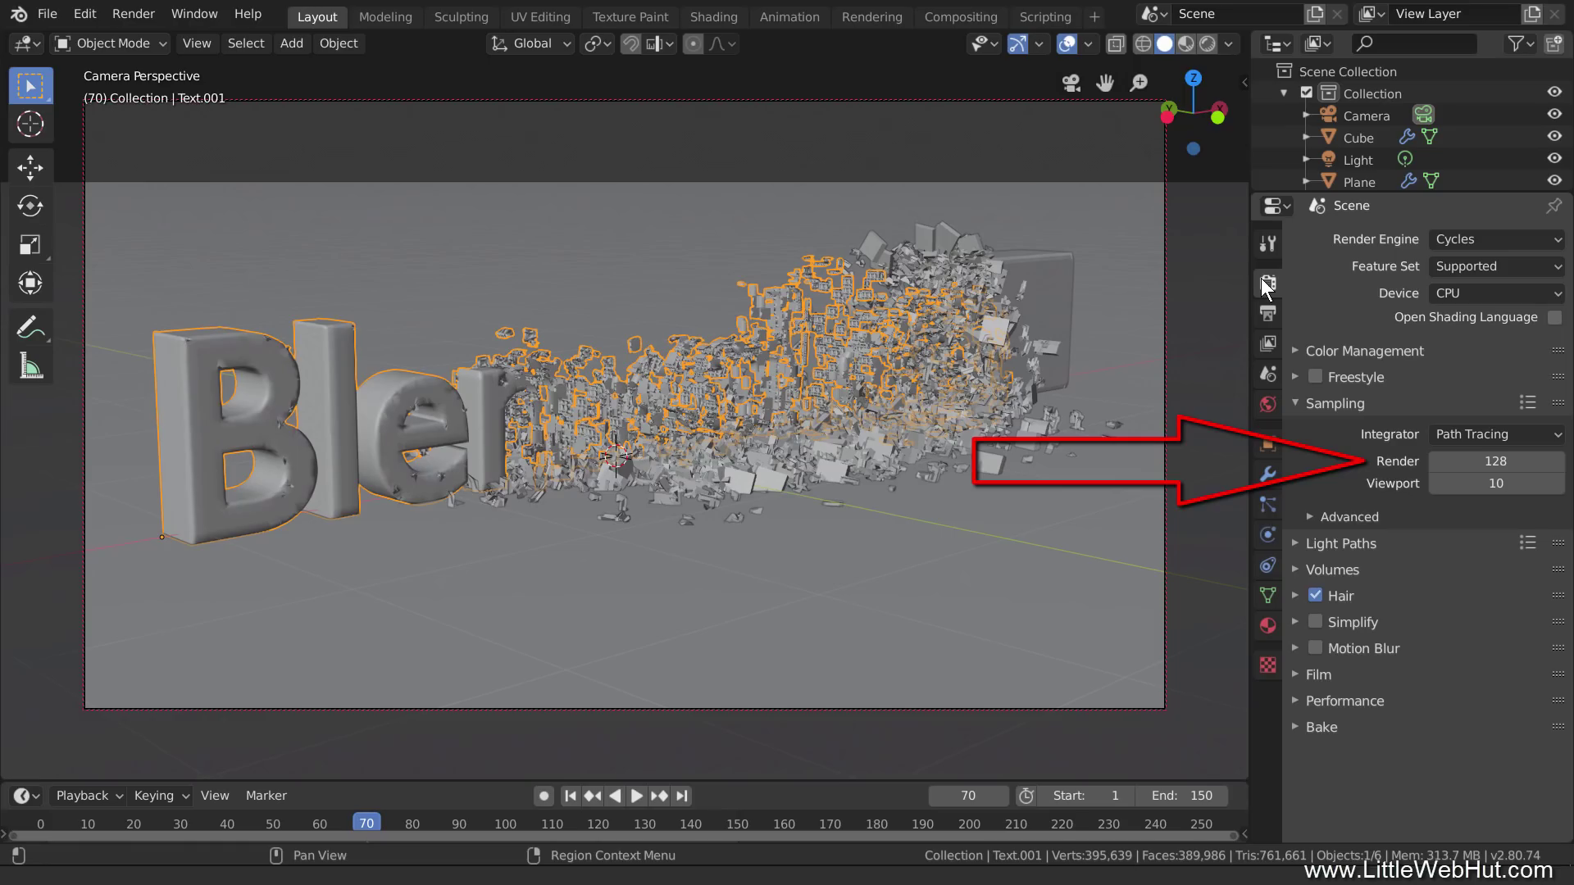
left_click(1477, 464)
type("50")
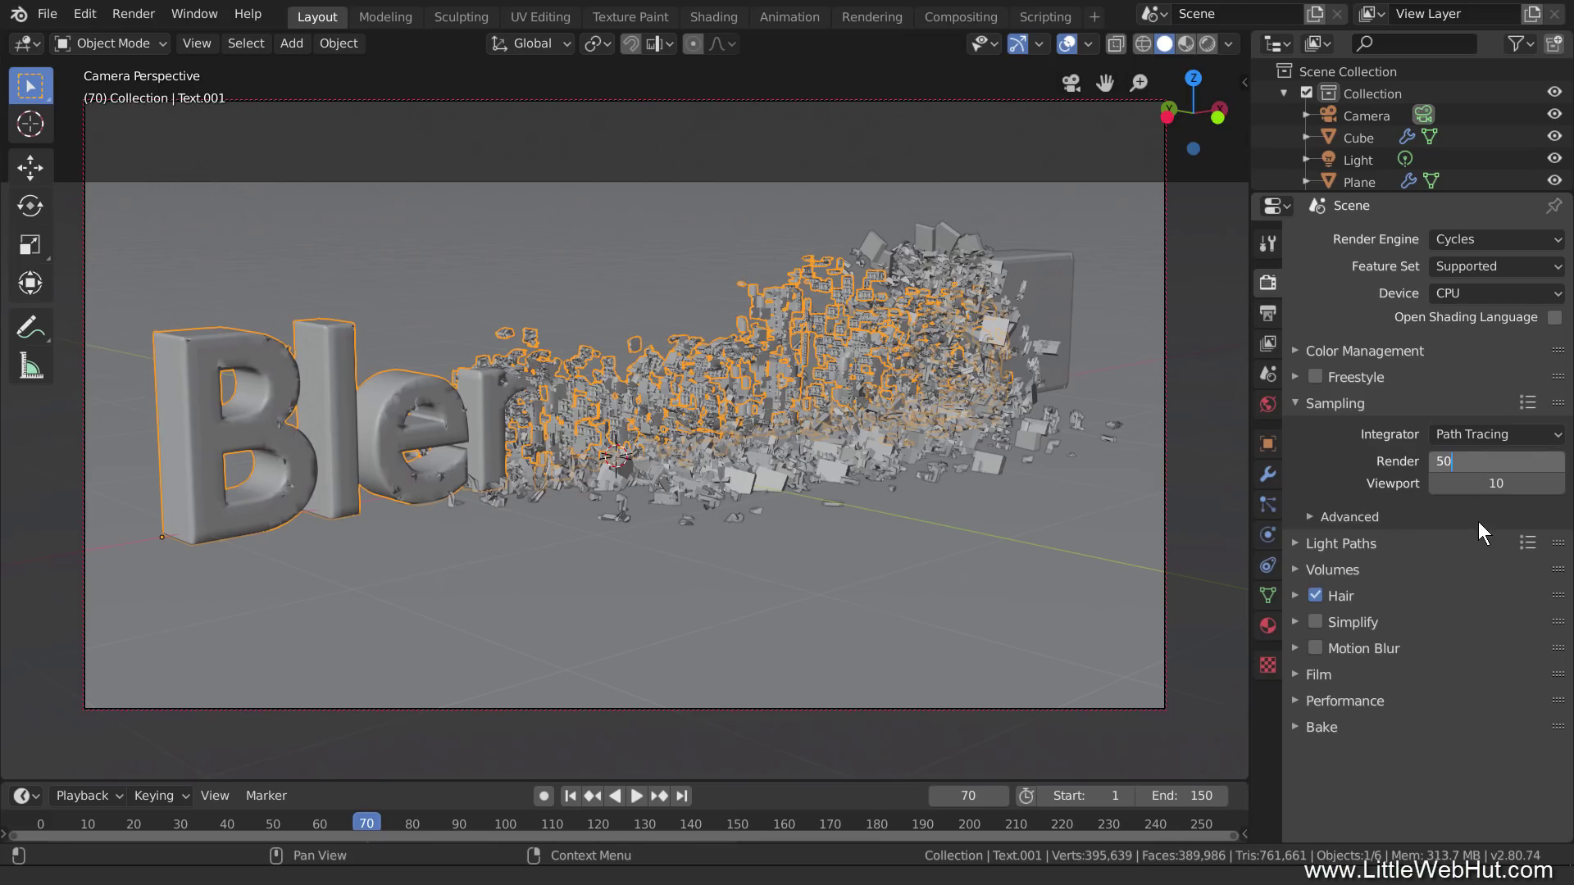
key("Return")
Step: Create a folder named render in C:\Blender\demo and set it as the render output location
left_click(1269, 313)
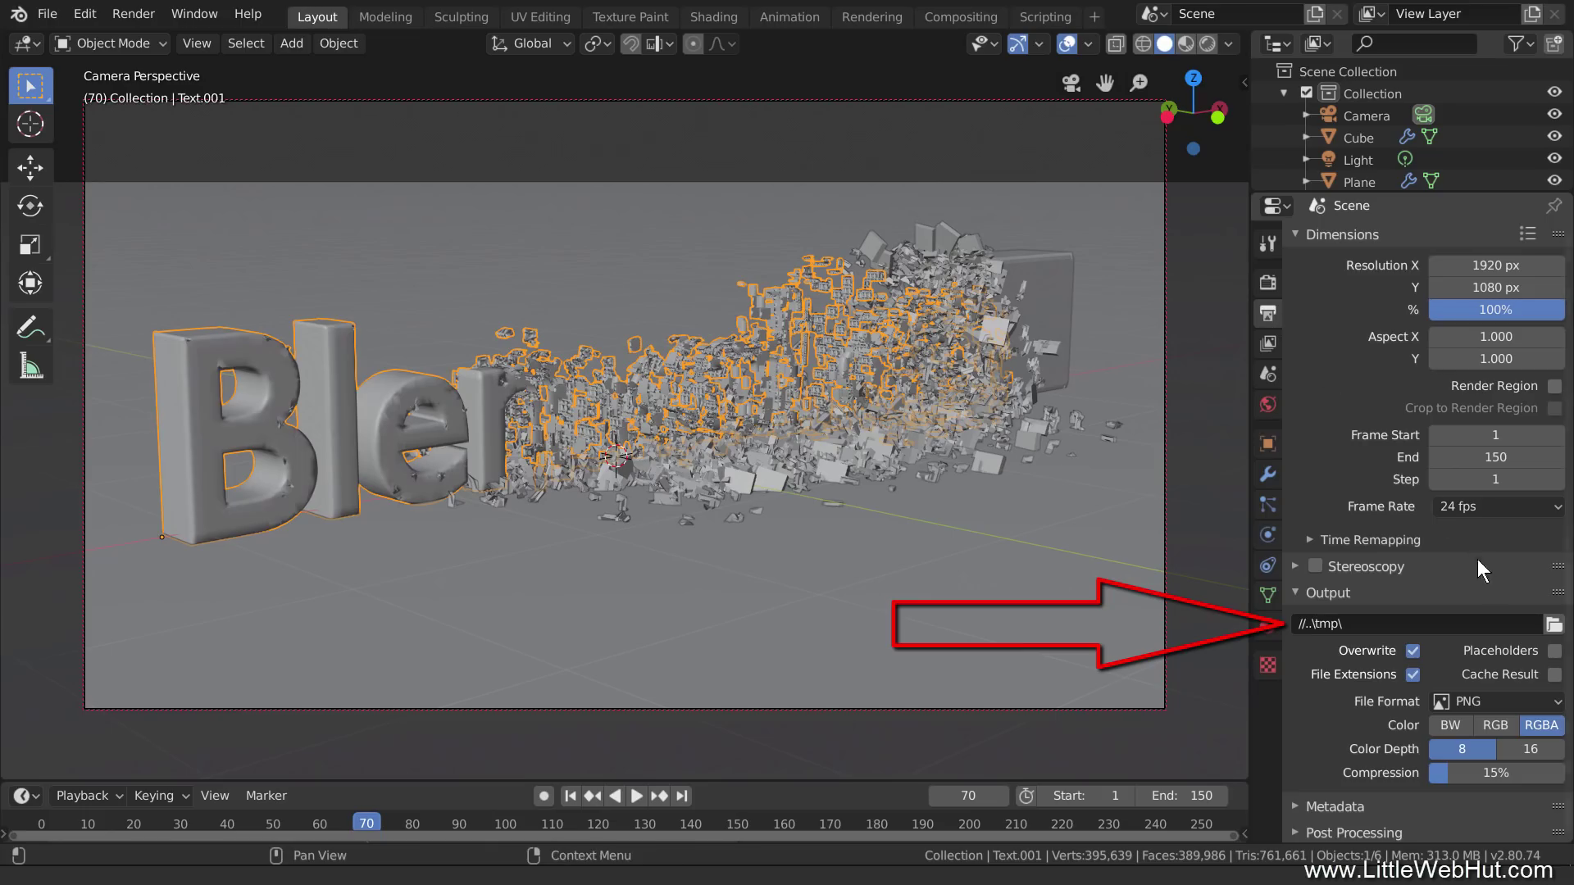
left_click(1551, 626)
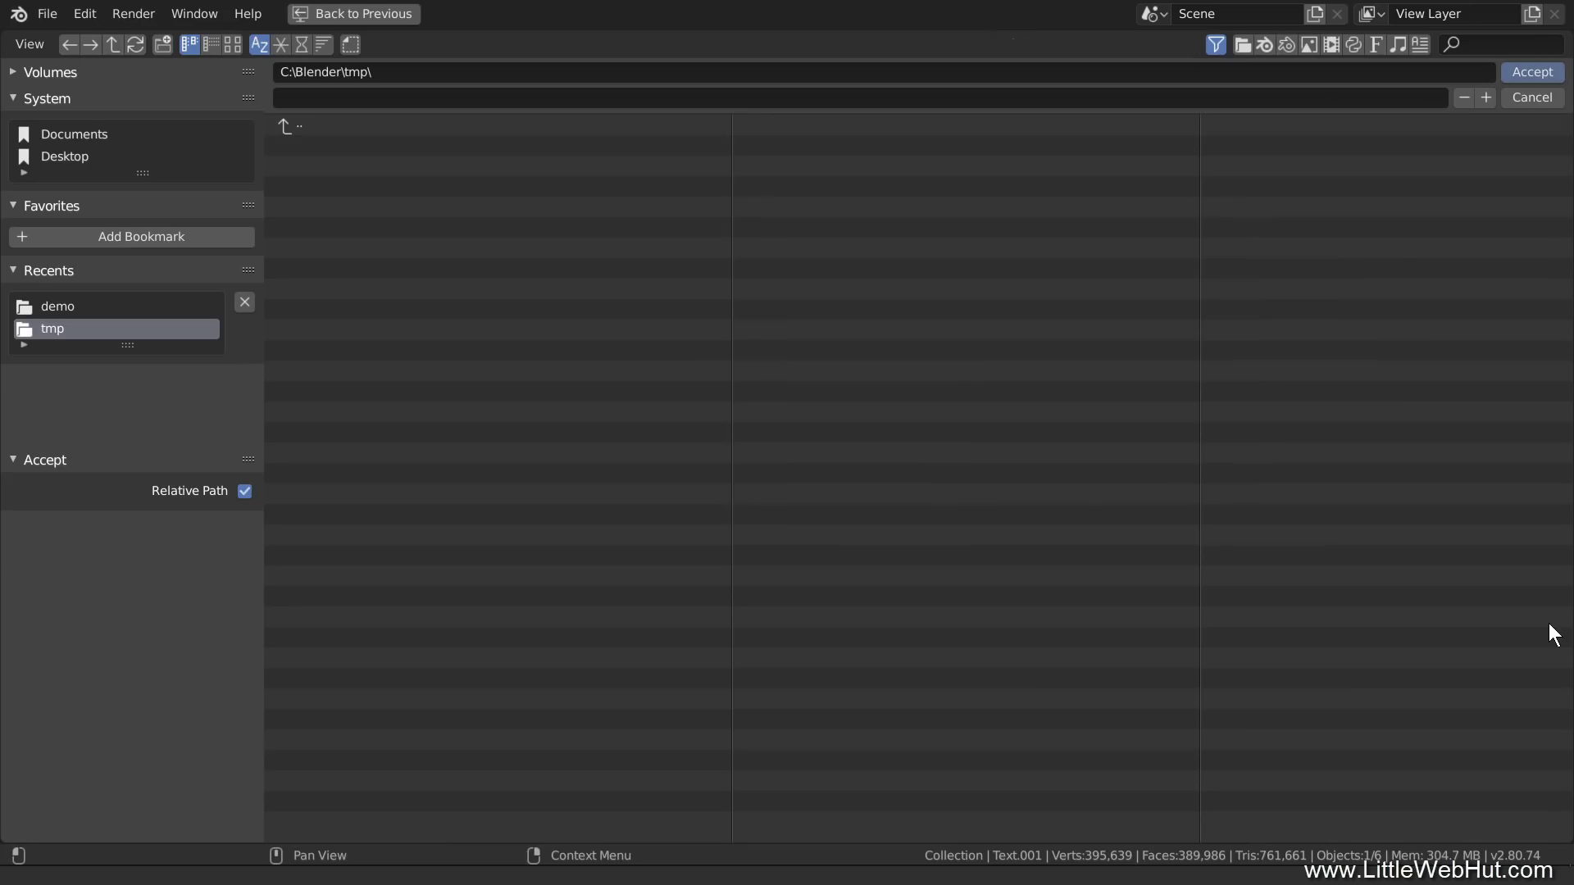
left_click(293, 125)
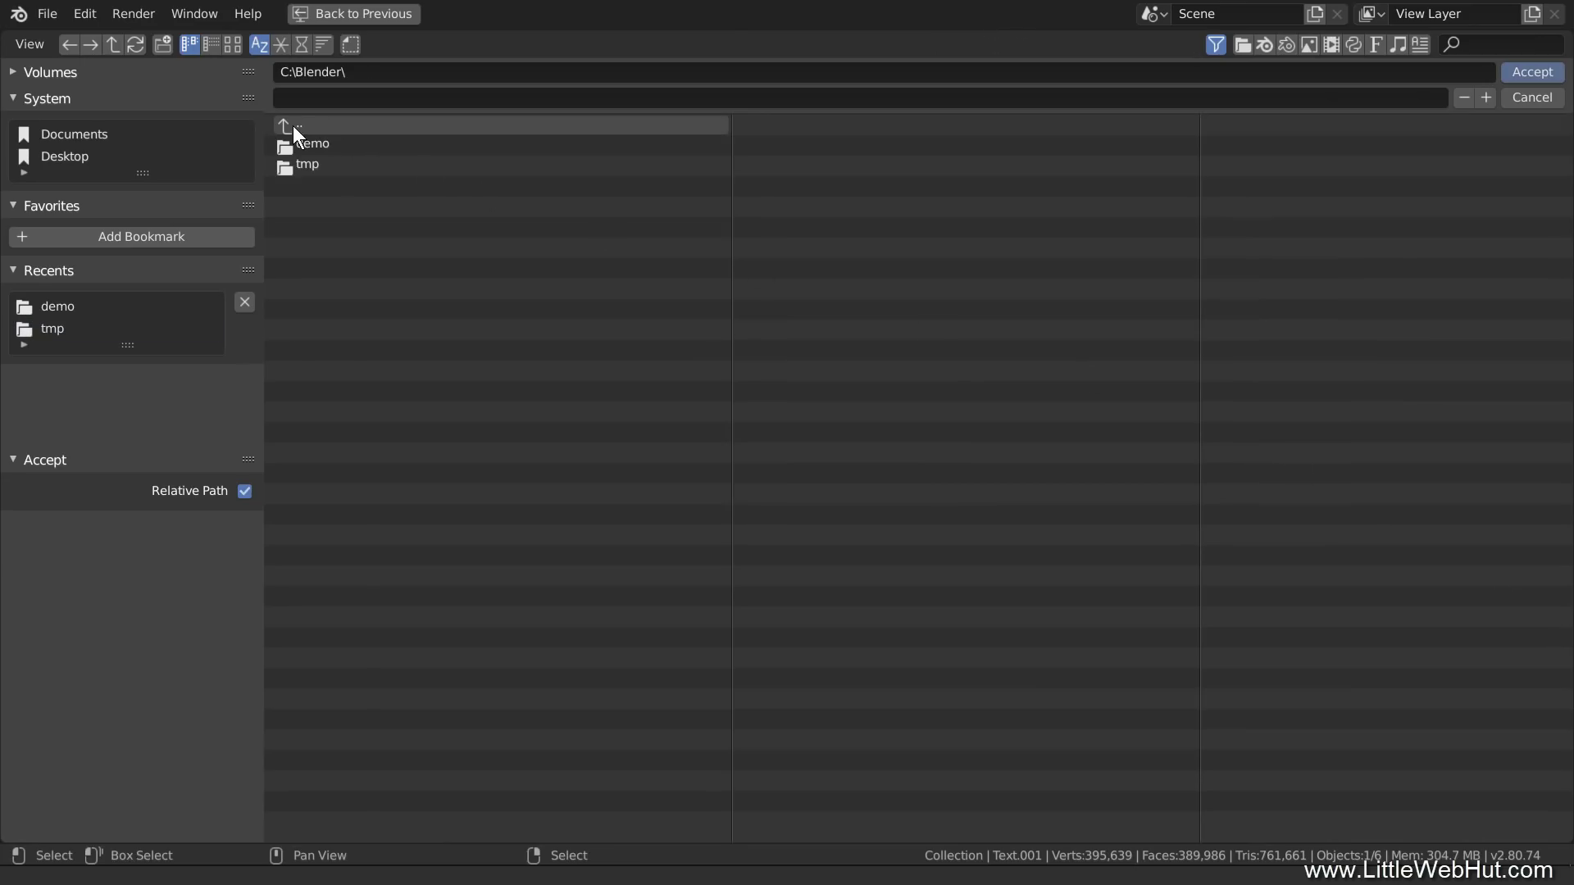
left_click(313, 141)
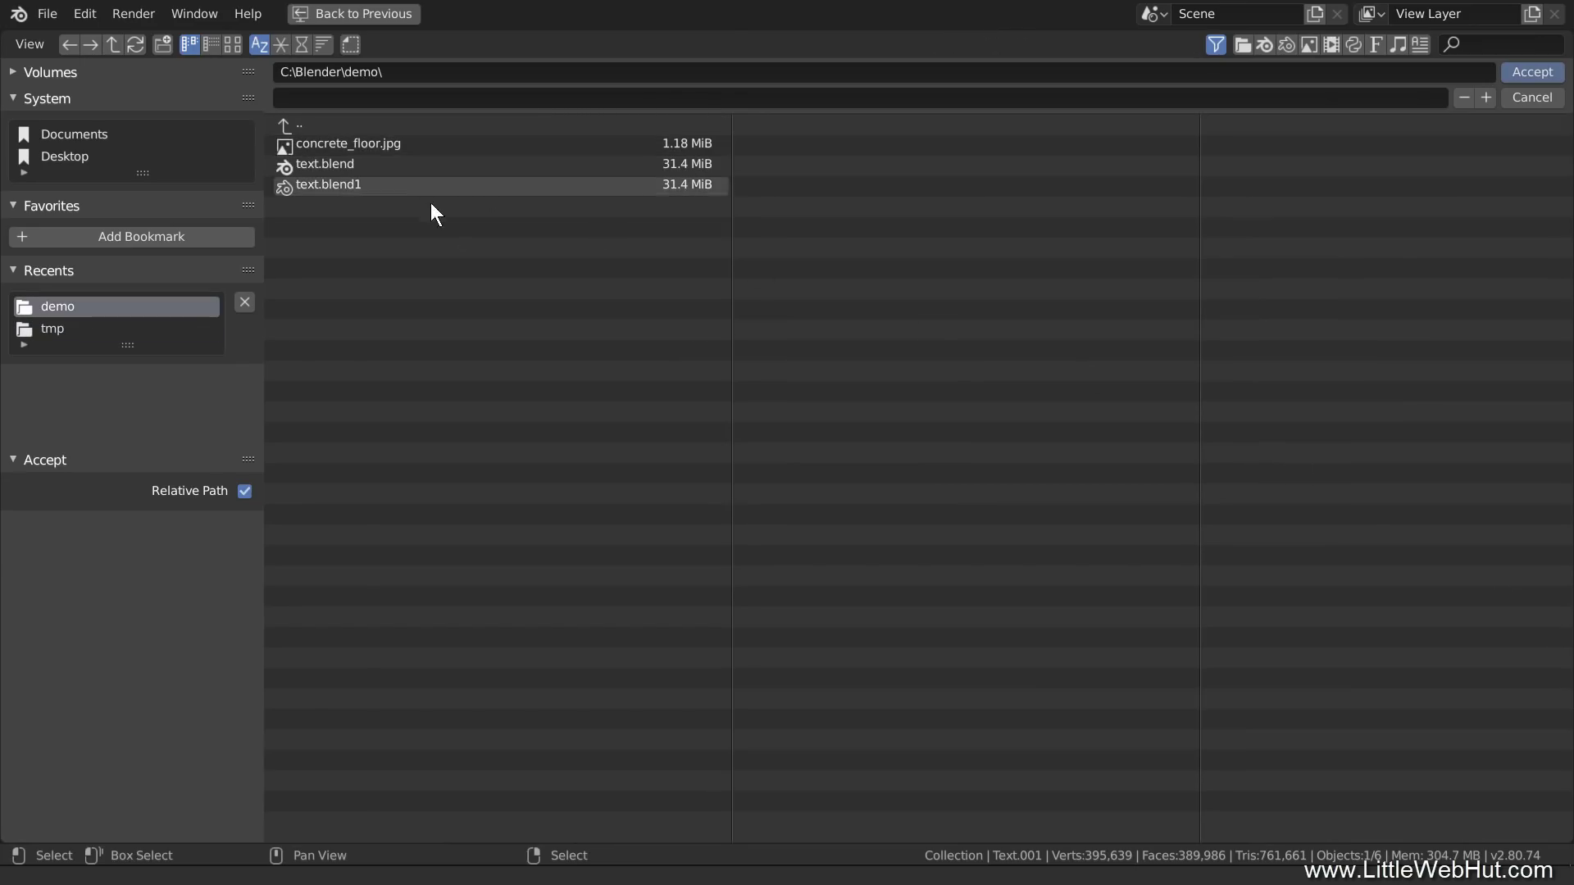
left_click(163, 44)
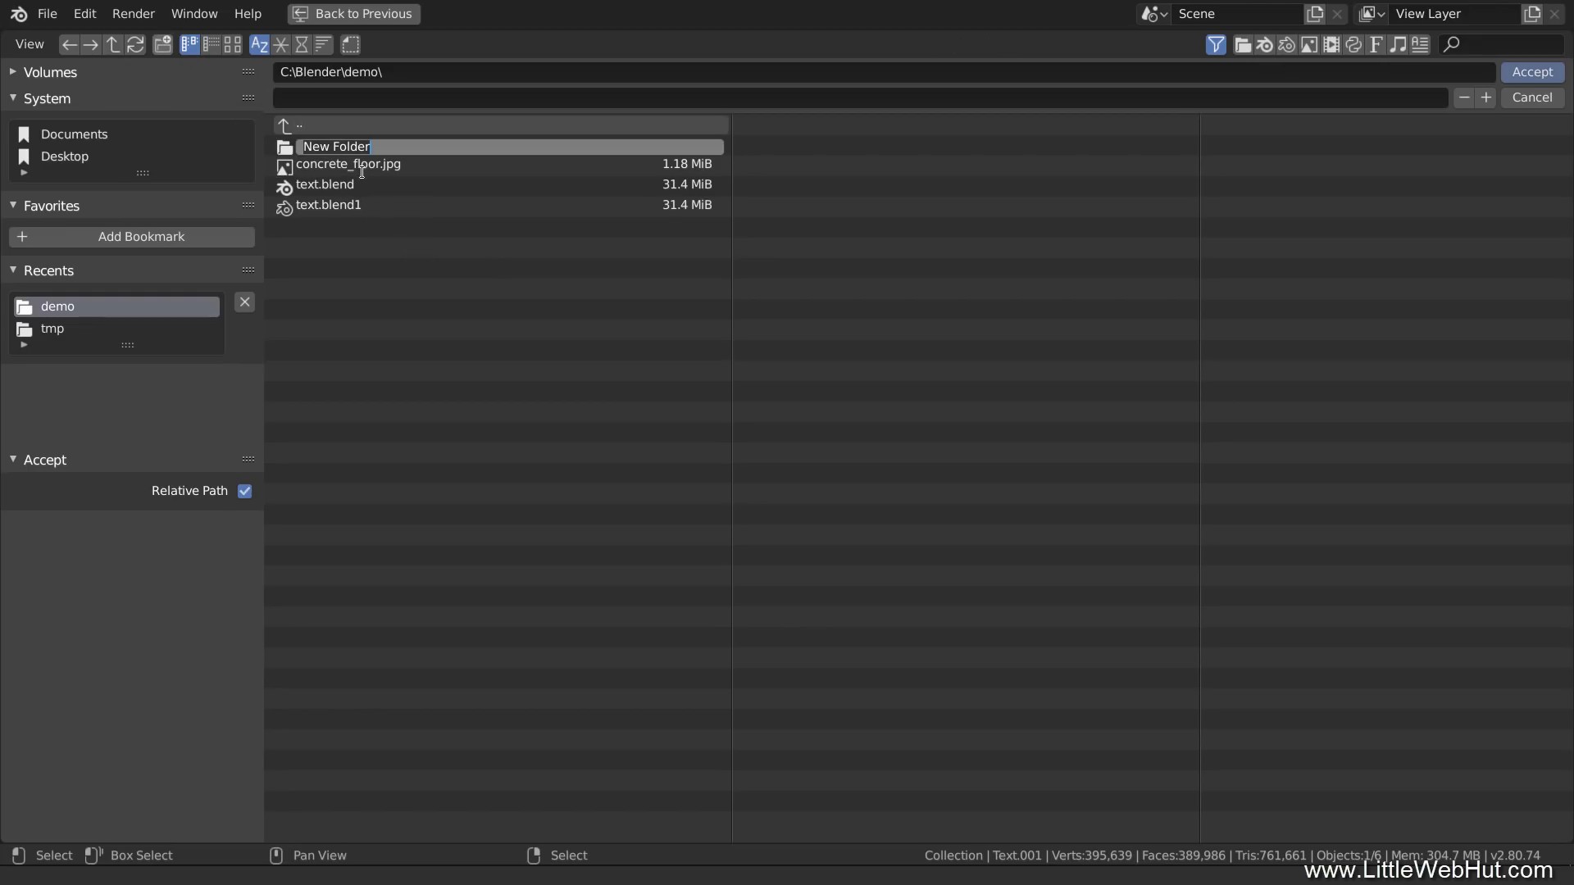
type("rend")
key("Return")
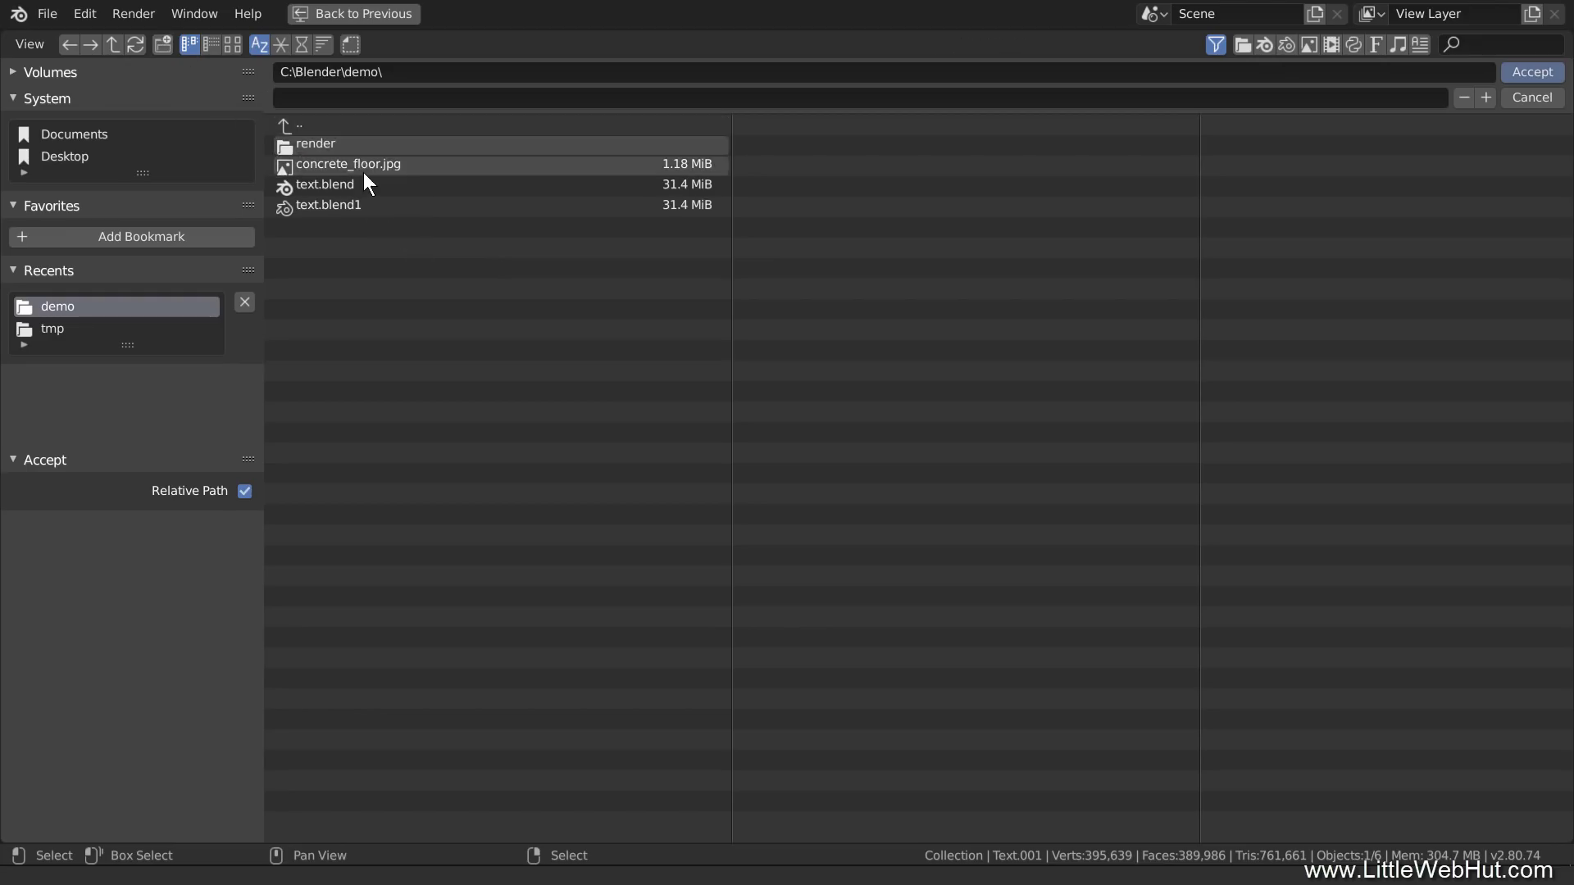
left_click(309, 144)
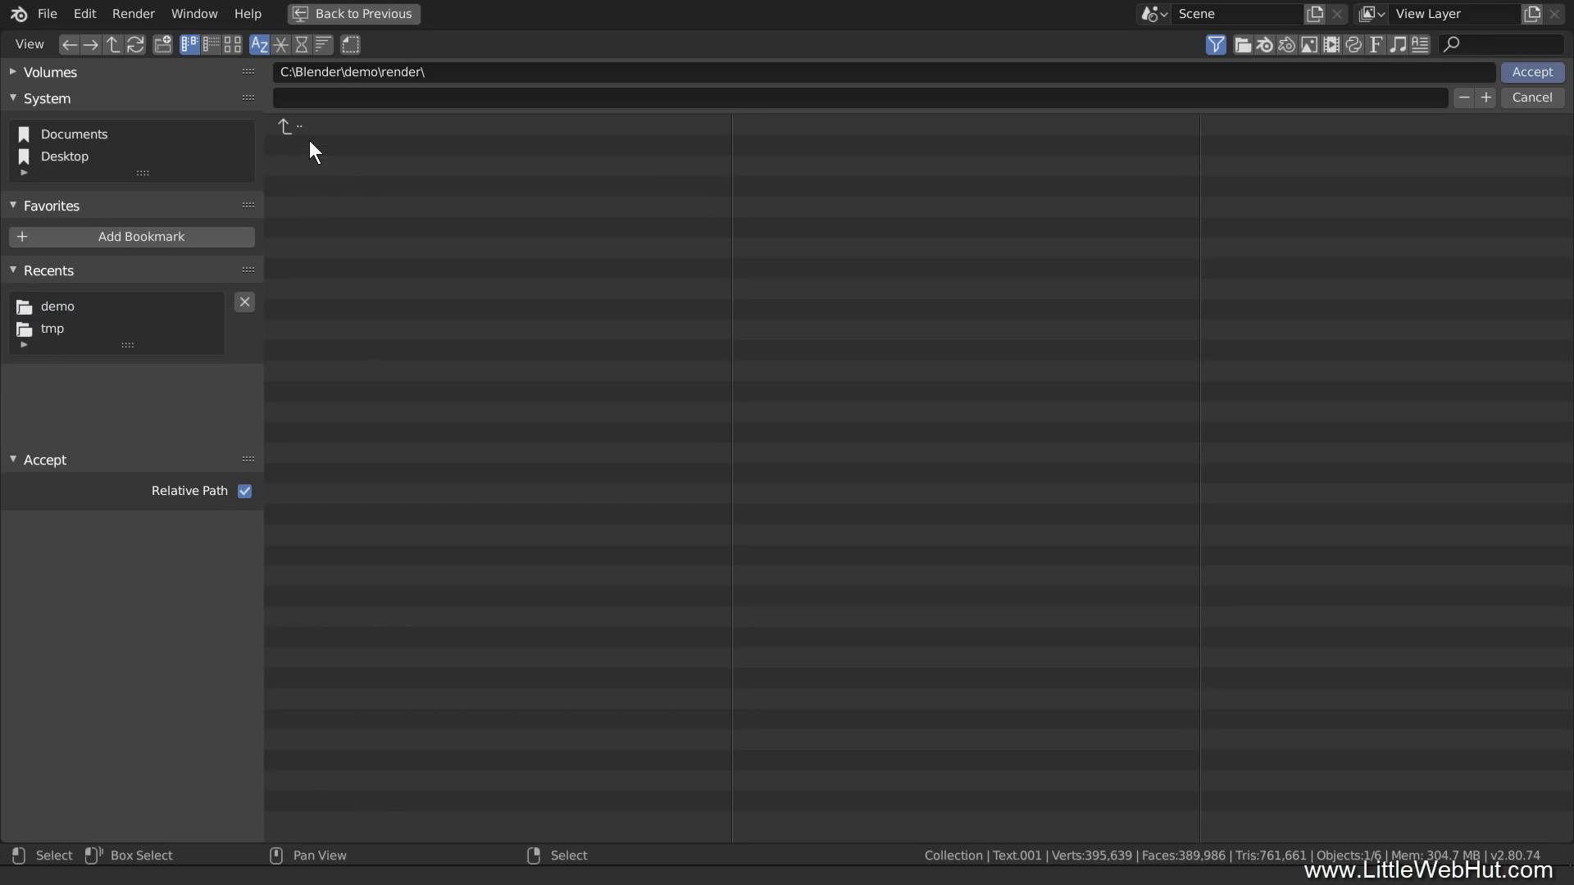
left_click(1533, 73)
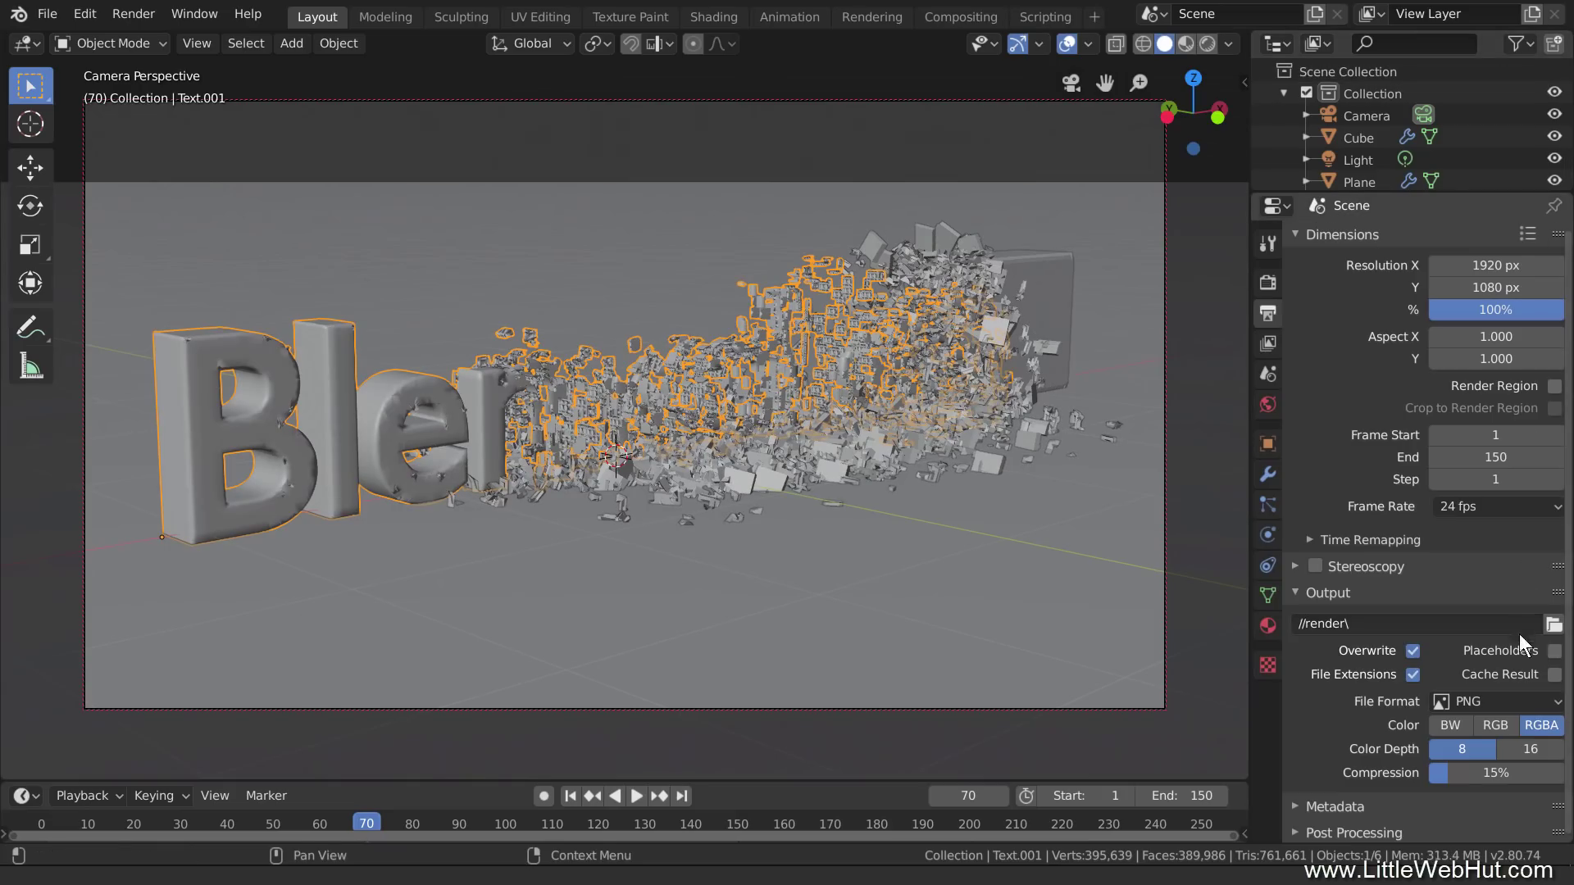
Step: Choose PNG as the render output file format and save the project file
left_click(1518, 701)
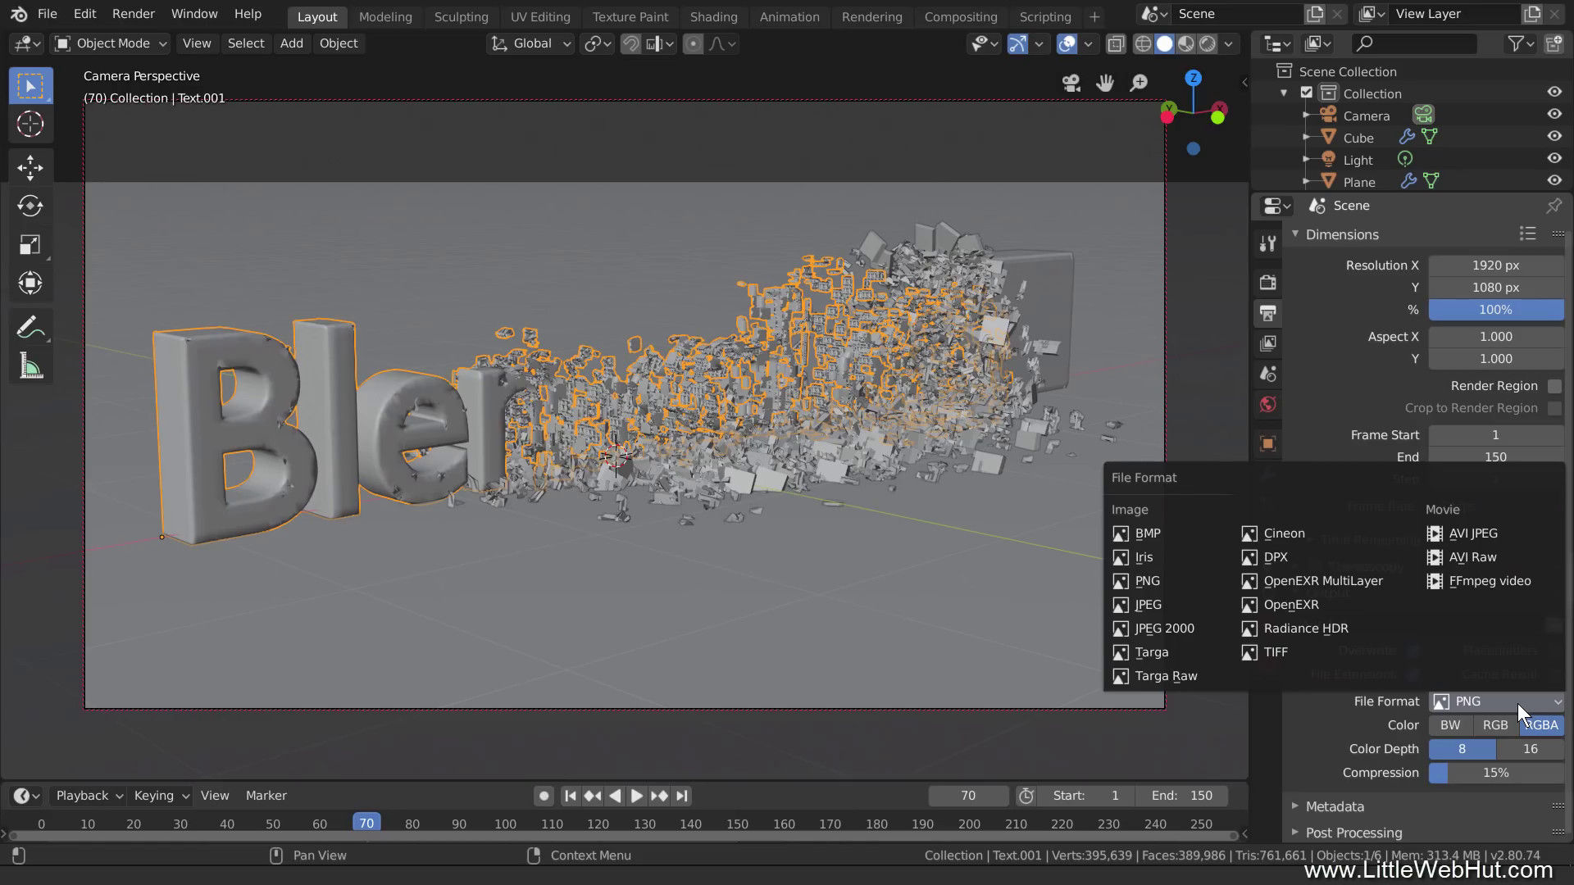
left_click(1173, 580)
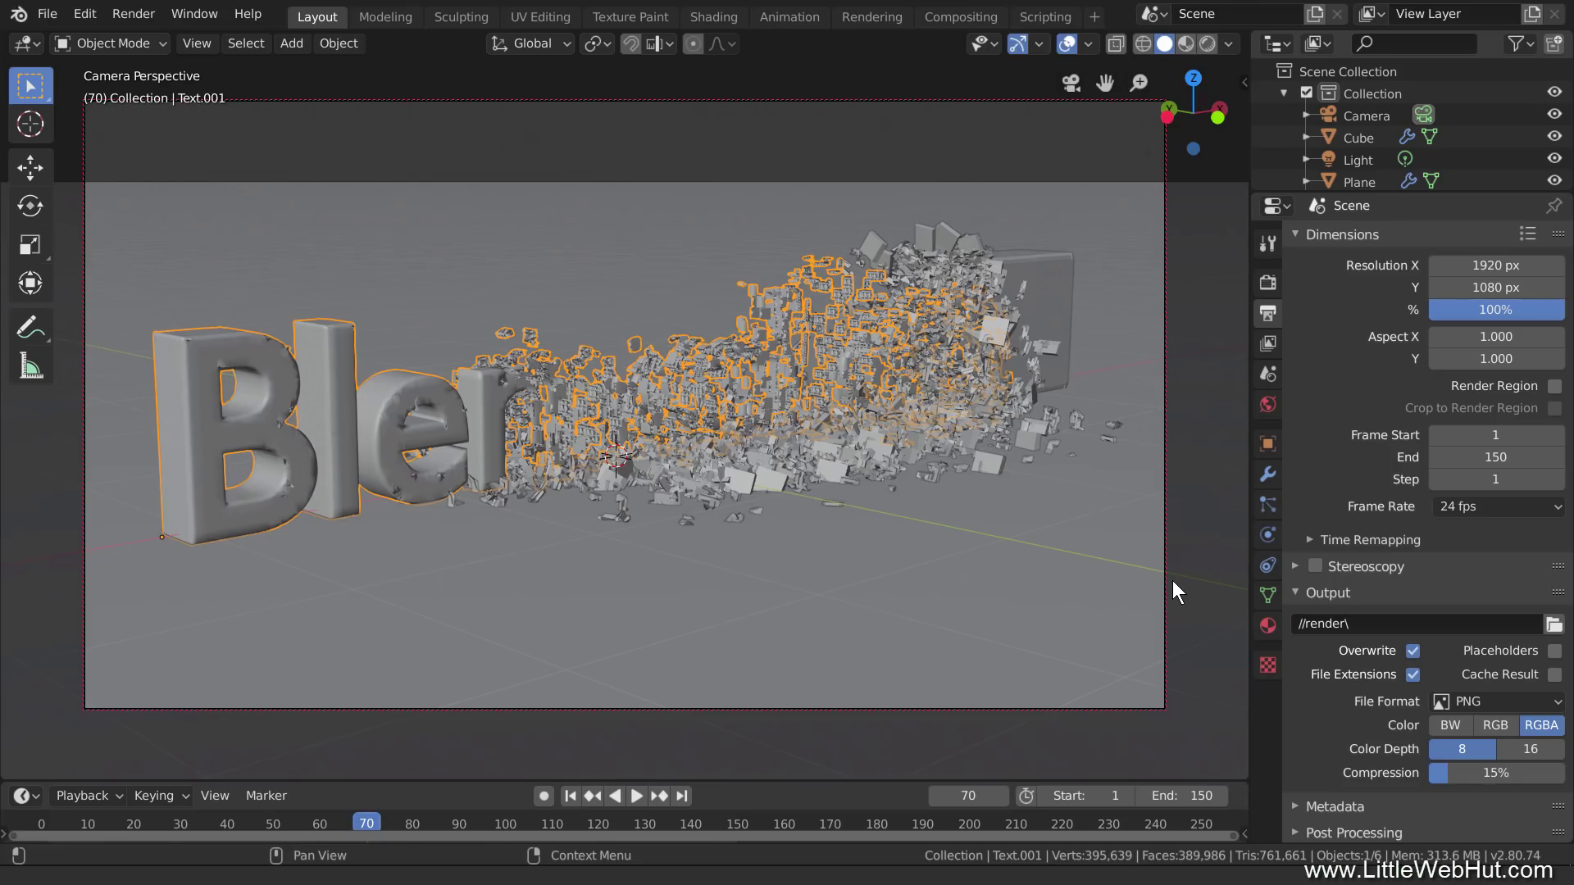
left_click(47, 14)
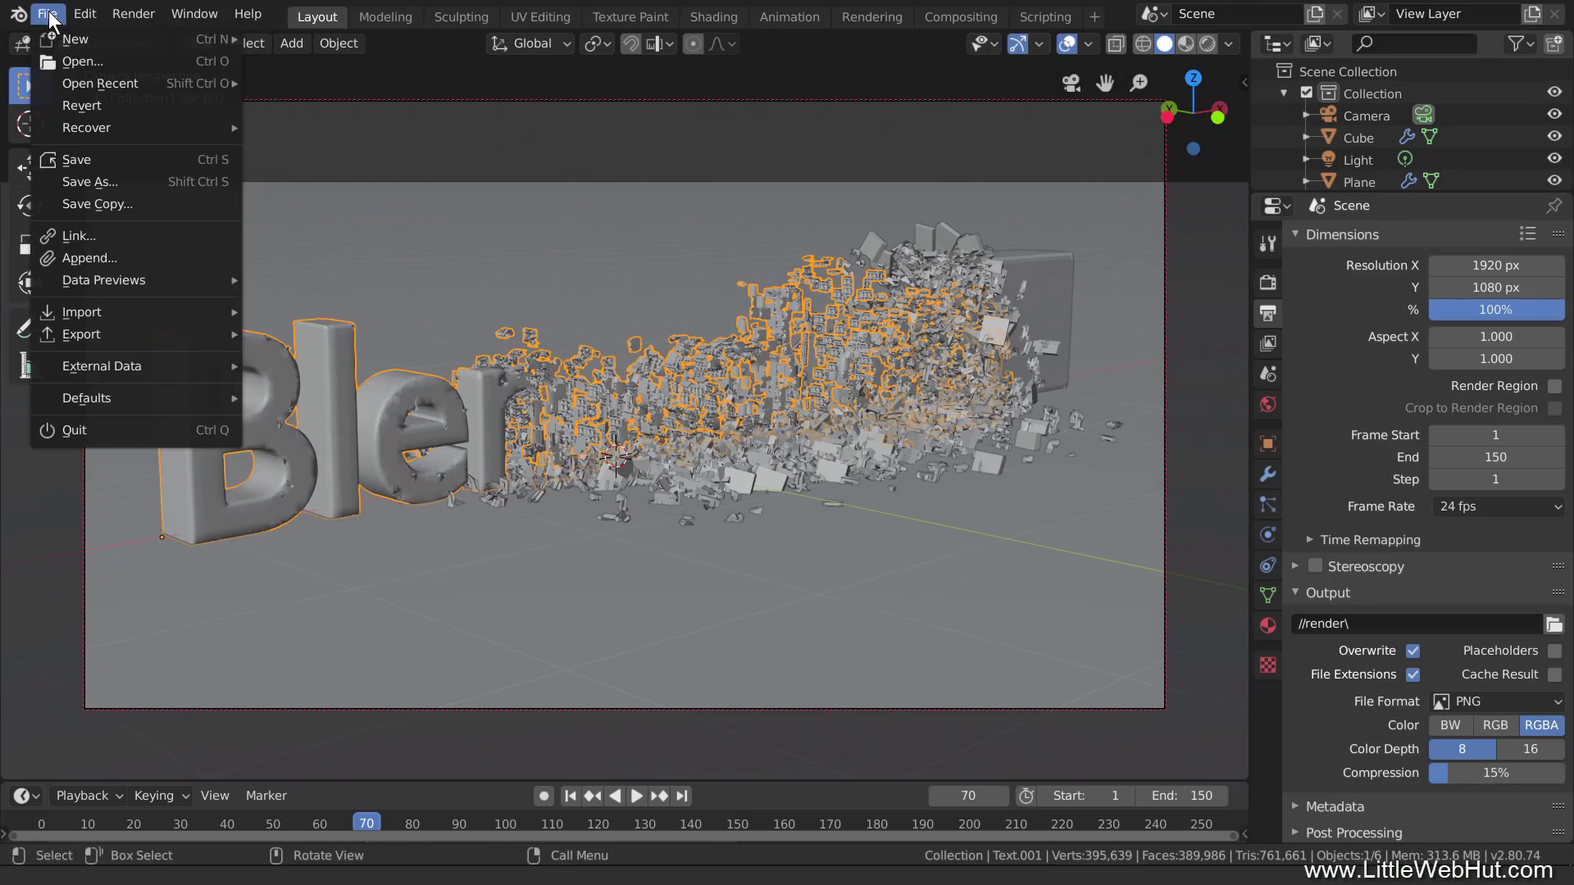
left_click(125, 159)
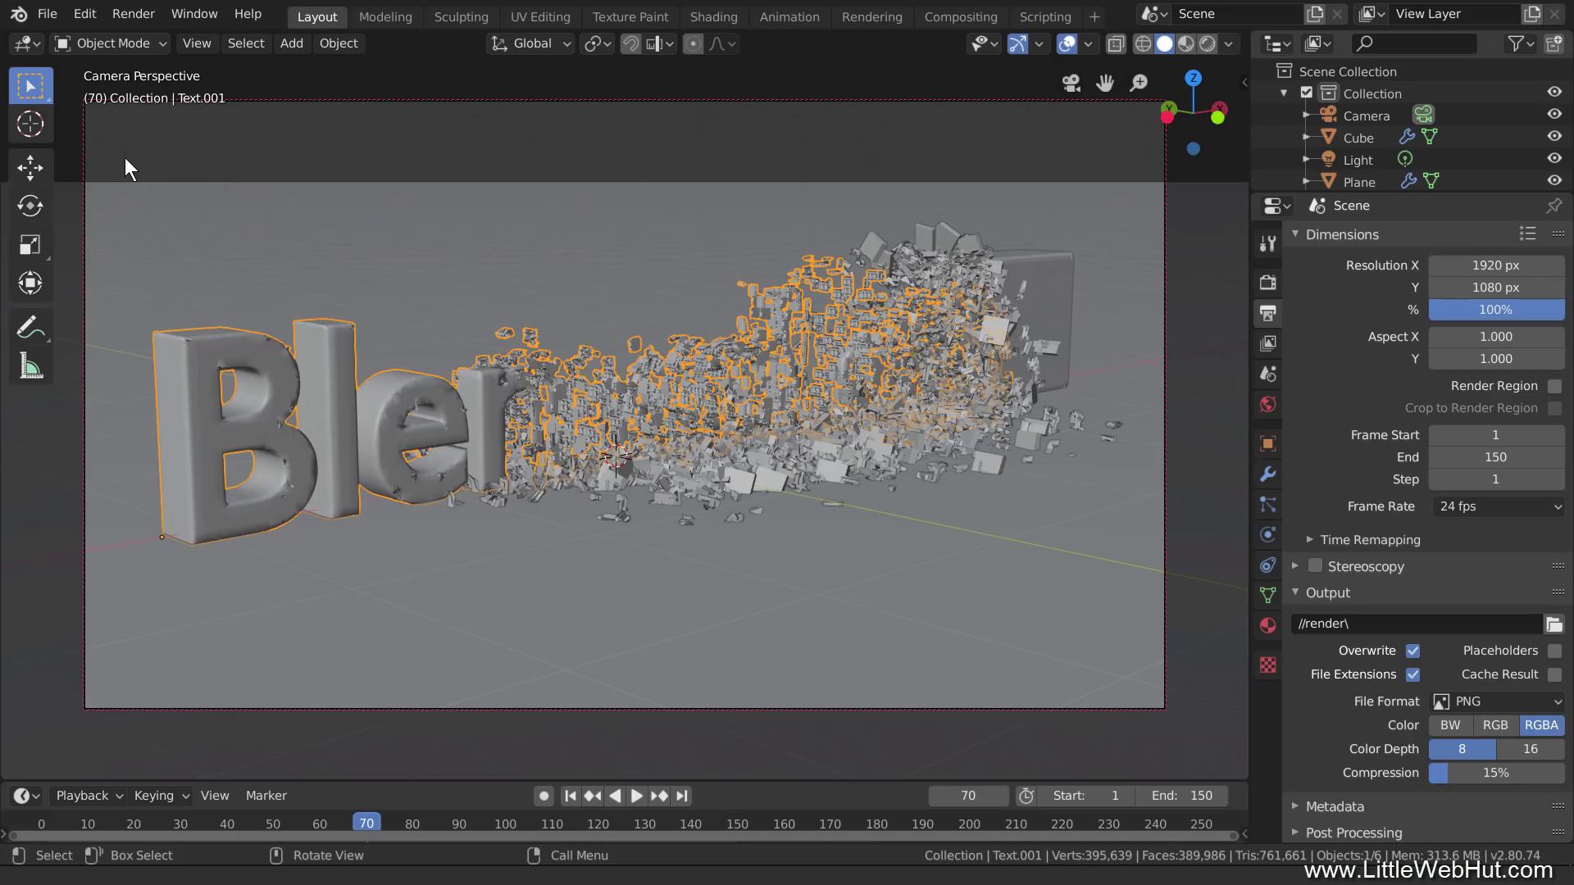
Step: Render the full animation of the crumbling block and close the render window once it finishes
left_click(141, 14)
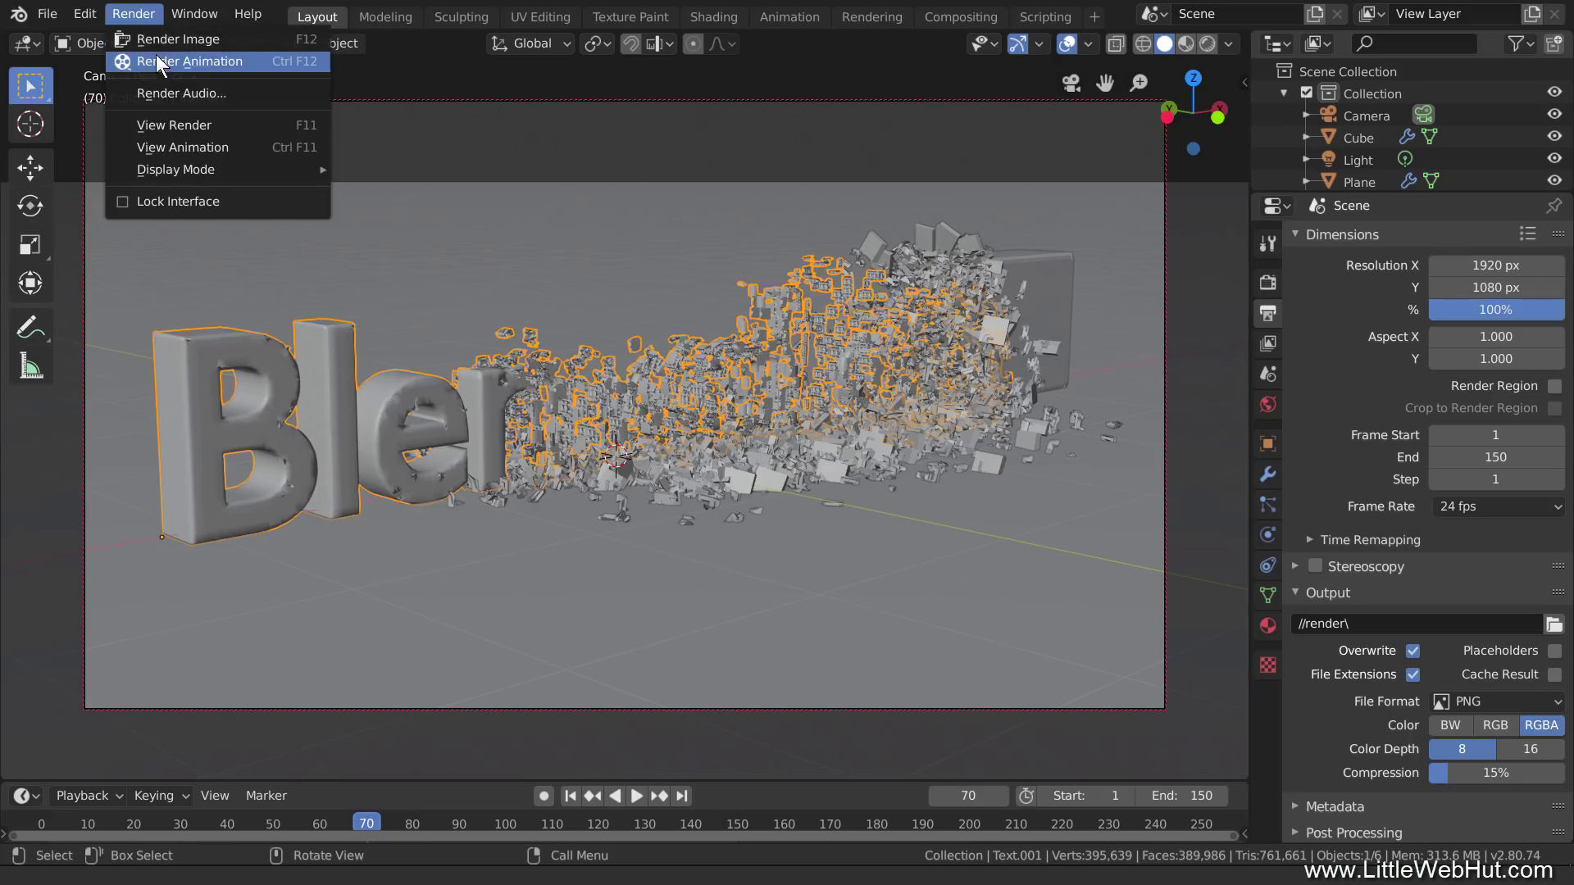
left_click(251, 61)
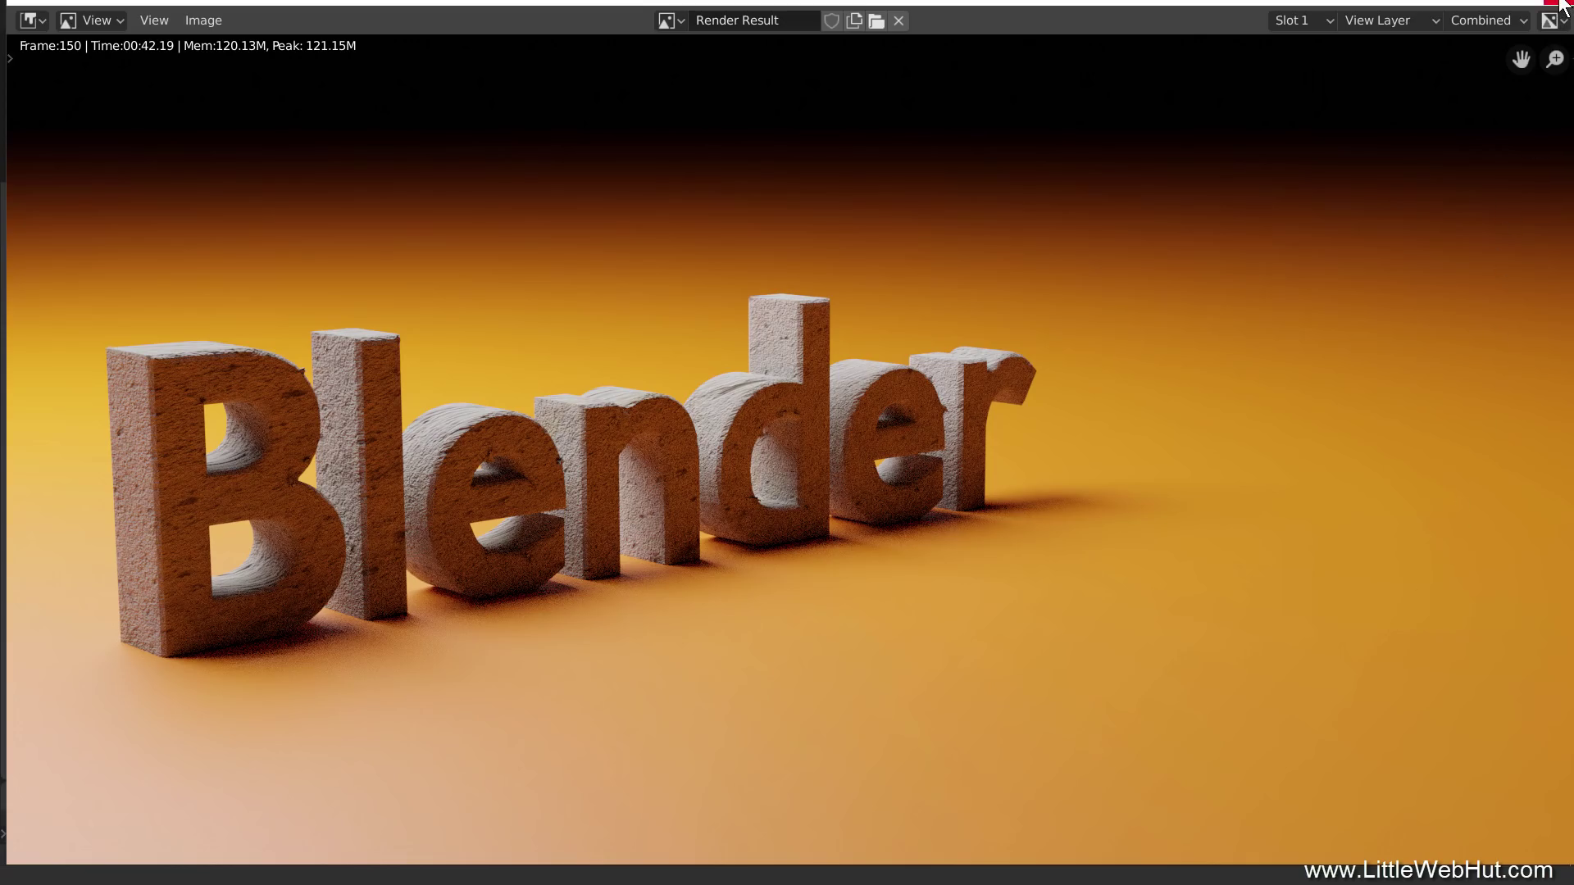
left_click(1563, 3)
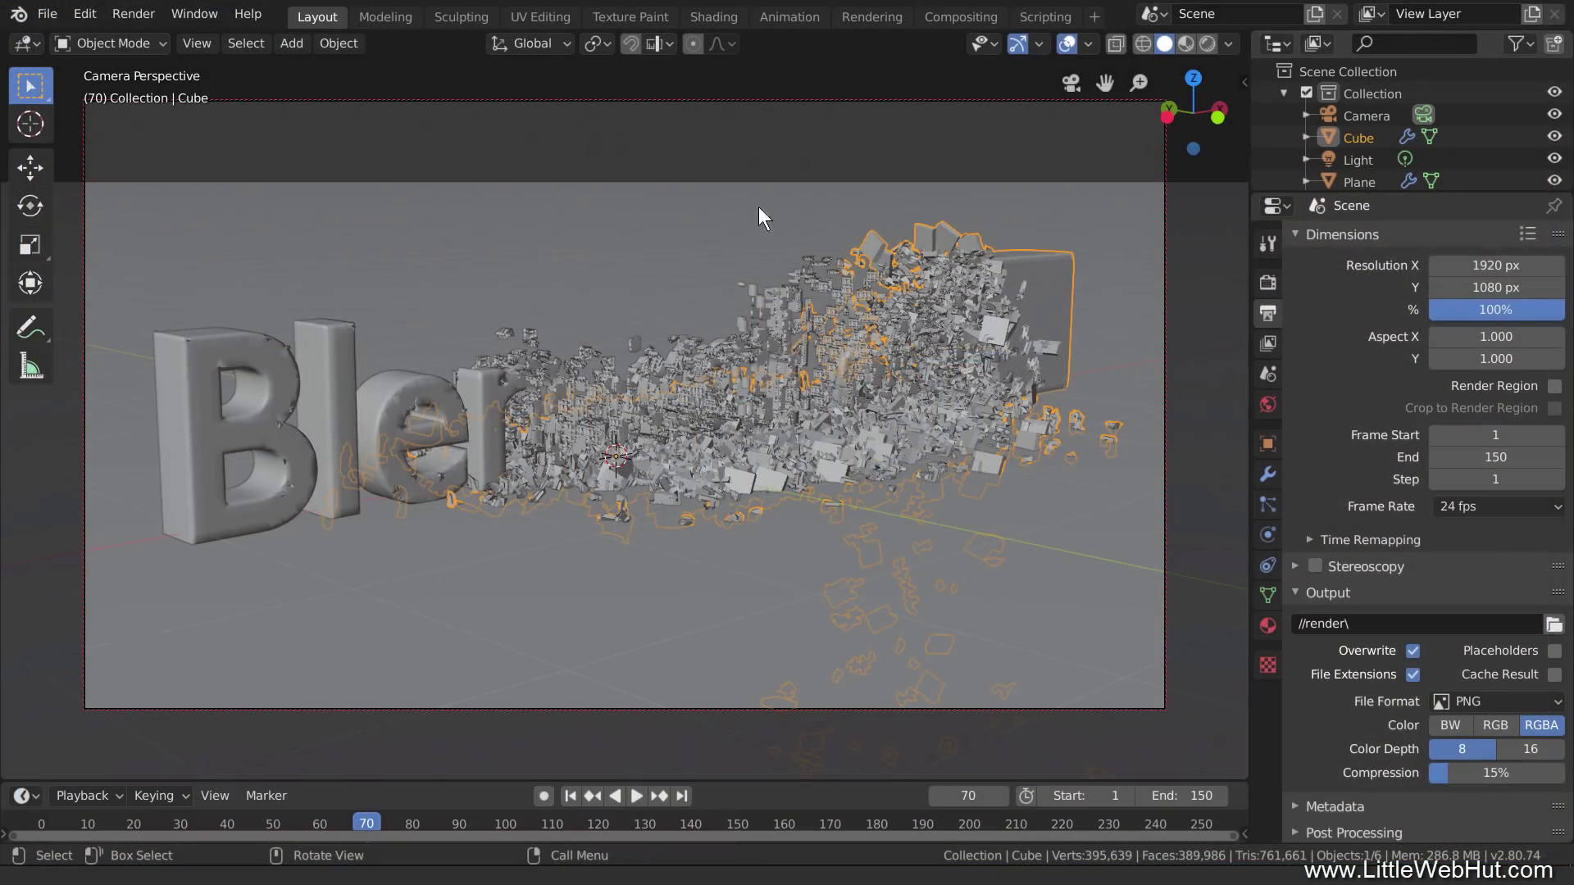
Step: Play back the rendered animation with View Animation
left_click(133, 13)
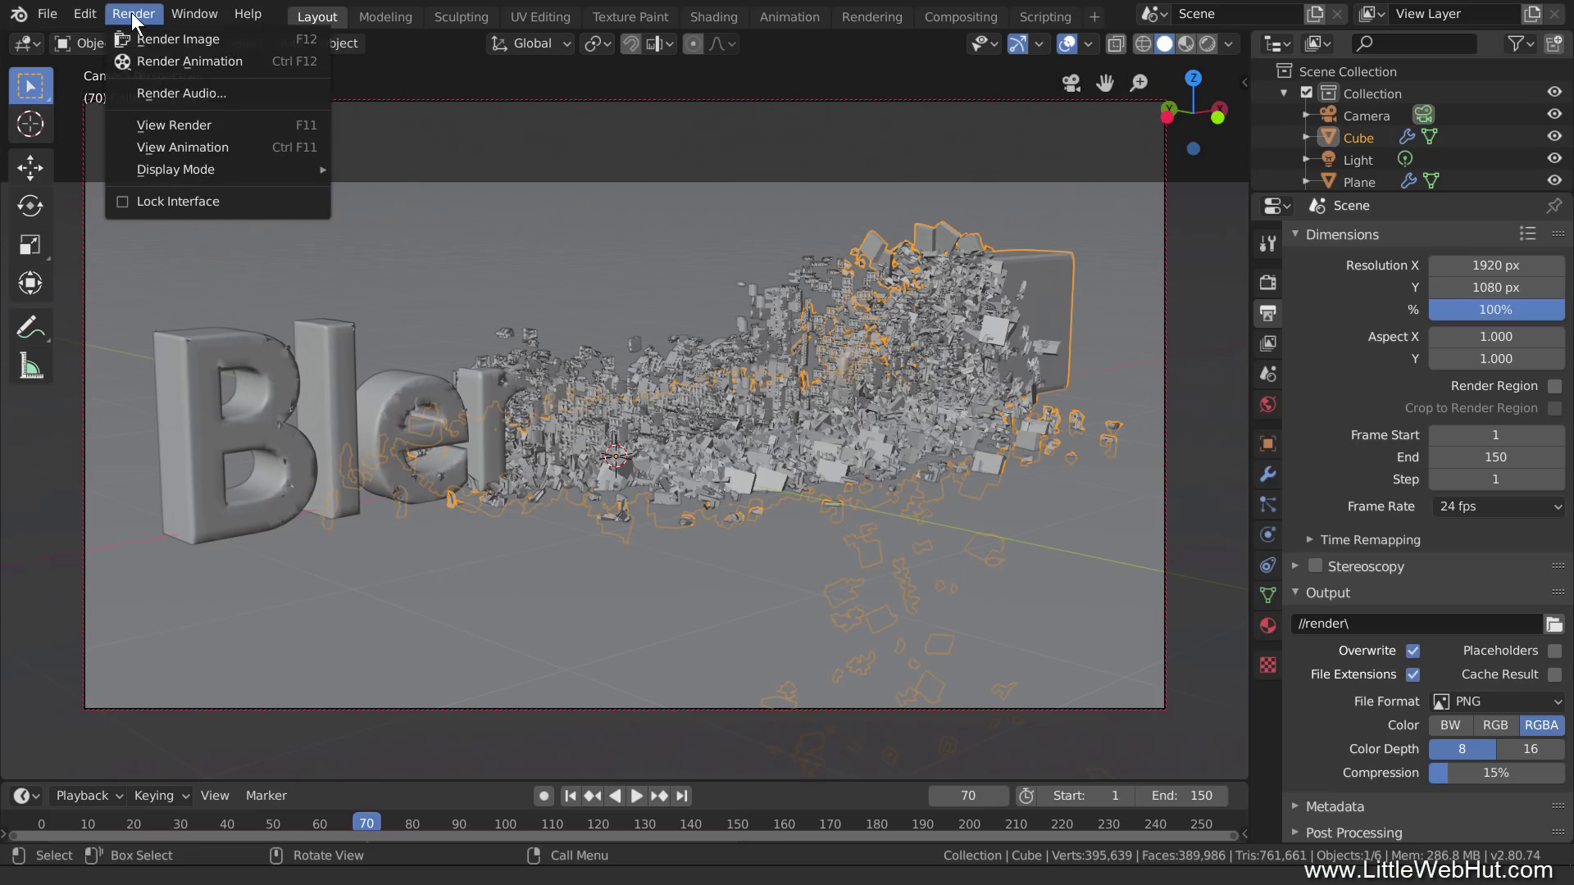
left_click(243, 147)
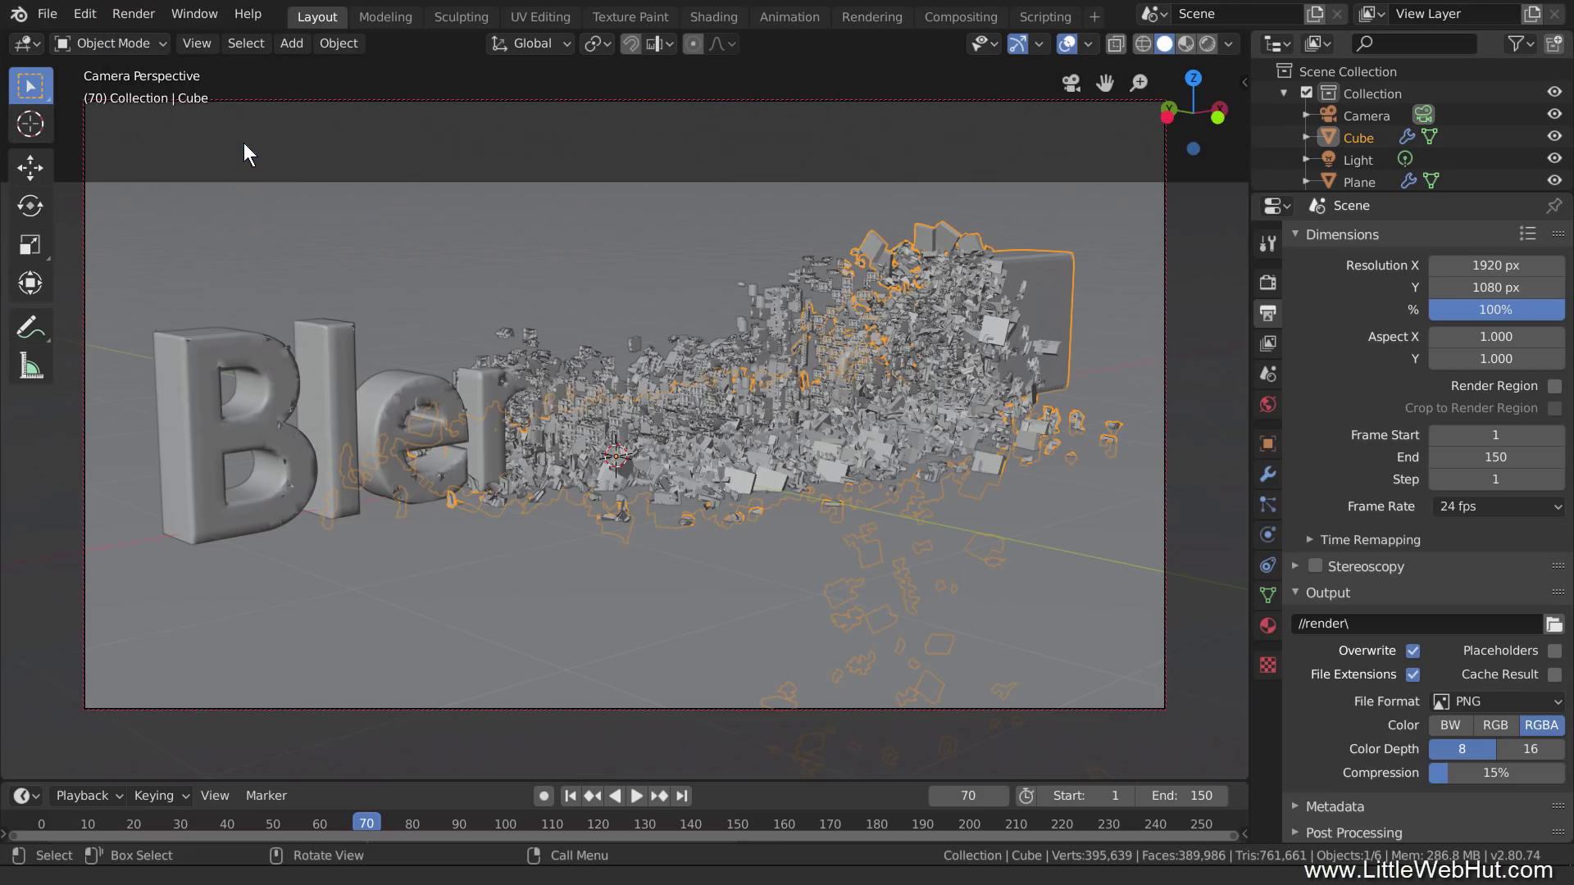